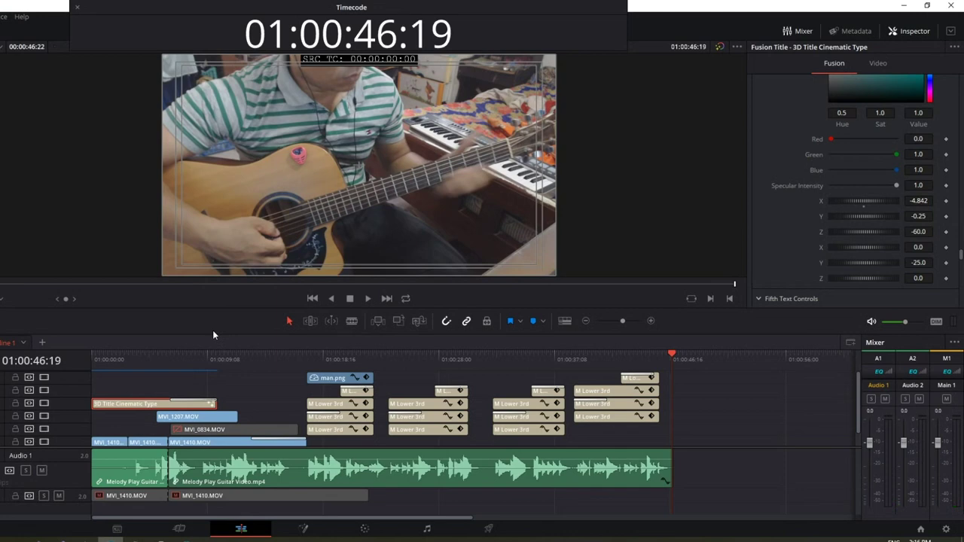
Step: Scrub to the title lyrics and circle the stick-figure graphic in the preview, then clear it
{"action": "left_click", "coordinate": [423, 357]}
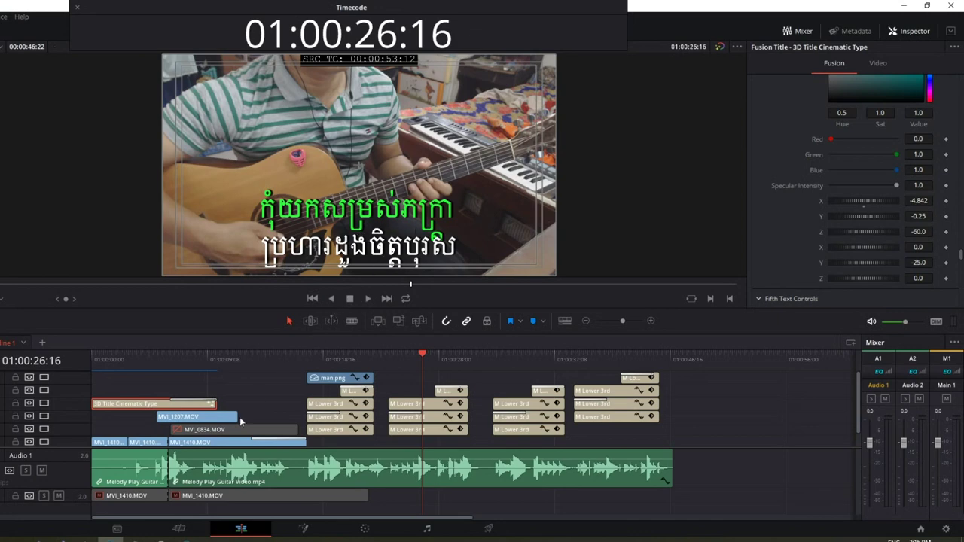
{"action": "left_click", "coordinate": [322, 360]}
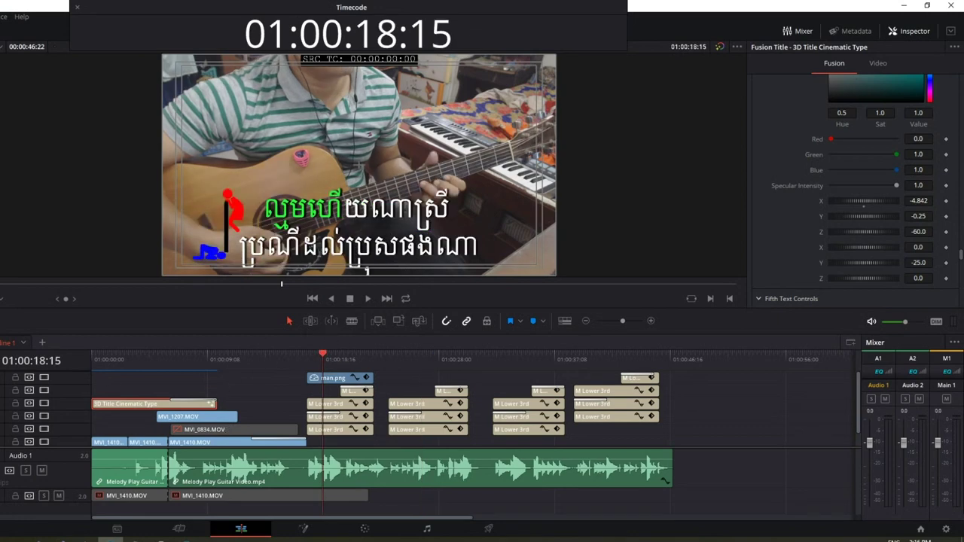
{"action": "mouse_move", "coordinate": [235, 182]}
{"action": "left_mouse_down"}
{"action": "mouse_move", "coordinate": [170, 243]}
{"action": "mouse_move", "coordinate": [218, 181]}
{"action": "left_mouse_up"}
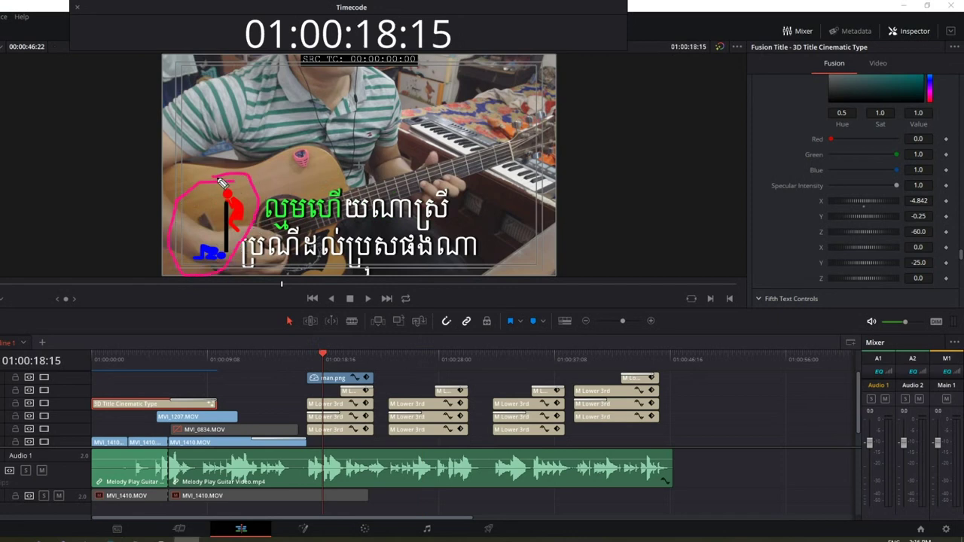
{"action": "left_click_drag", "start_coordinate": [221, 183], "coordinate": [256, 174]}
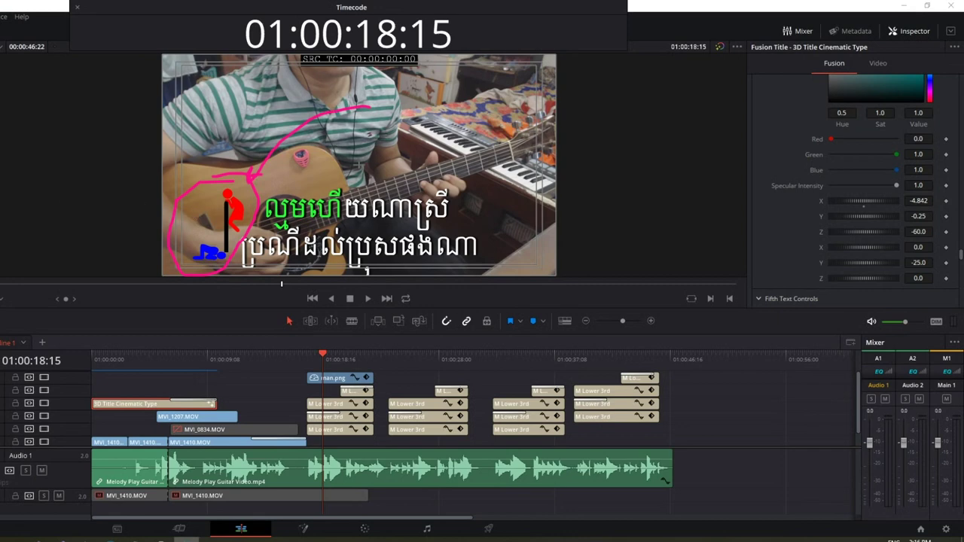
{"action": "key", "text": "Escape"}
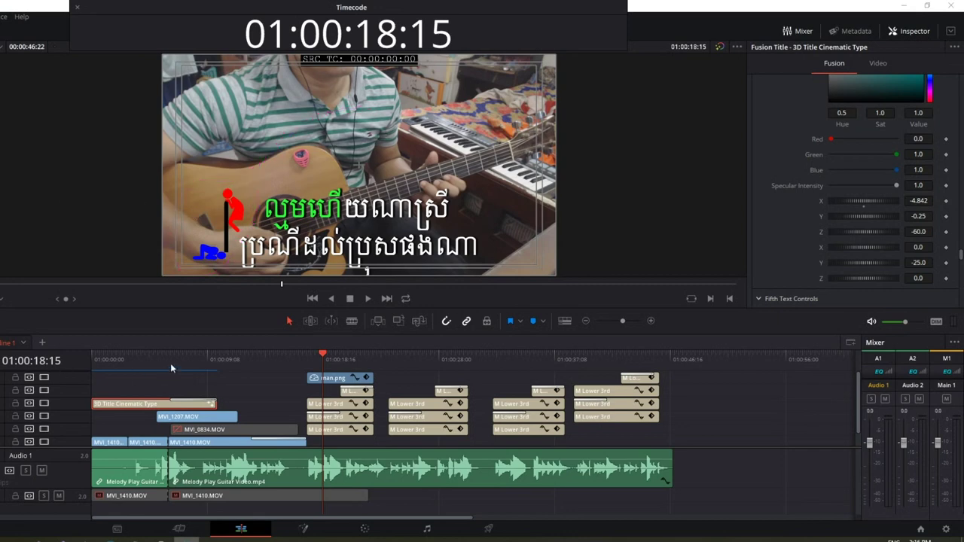
Step: Mute the timeline audio and settle on a frame inside the Heart transition to the guitarist
{"action": "left_click", "coordinate": [193, 367]}
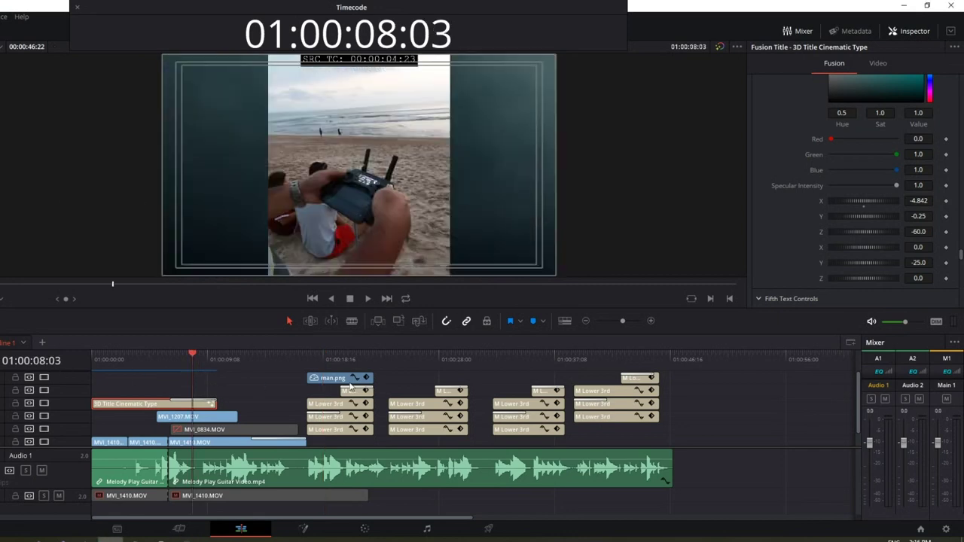
{"action": "left_click", "coordinate": [275, 359]}
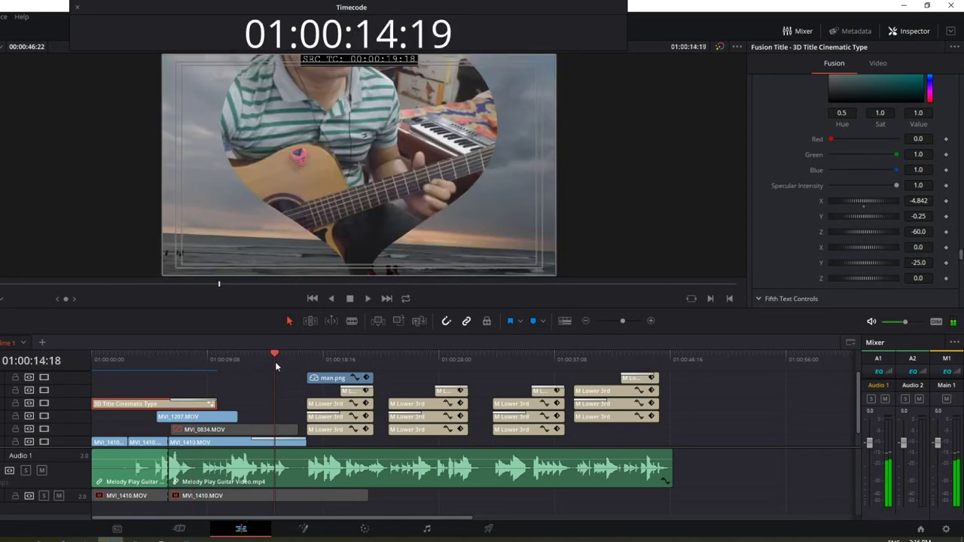
{"action": "left_click", "coordinate": [871, 323]}
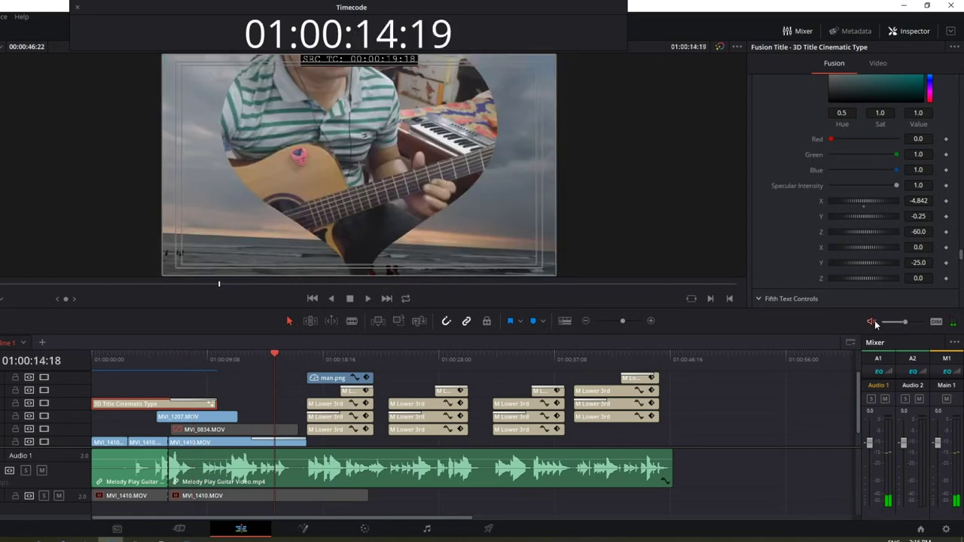
{"action": "left_click", "coordinate": [270, 360]}
{"action": "left_click_drag", "start_coordinate": [270, 359], "coordinate": [267, 360]}
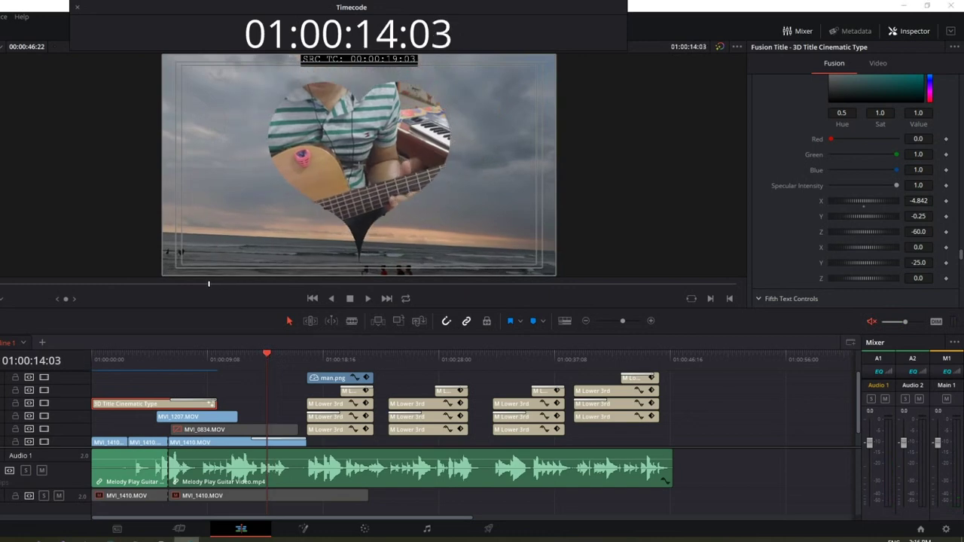
{"action": "mouse_move", "coordinate": [370, 108]}
{"action": "left_mouse_down"}
{"action": "mouse_move", "coordinate": [420, 149]}
{"action": "mouse_move", "coordinate": [368, 154]}
{"action": "left_mouse_up"}
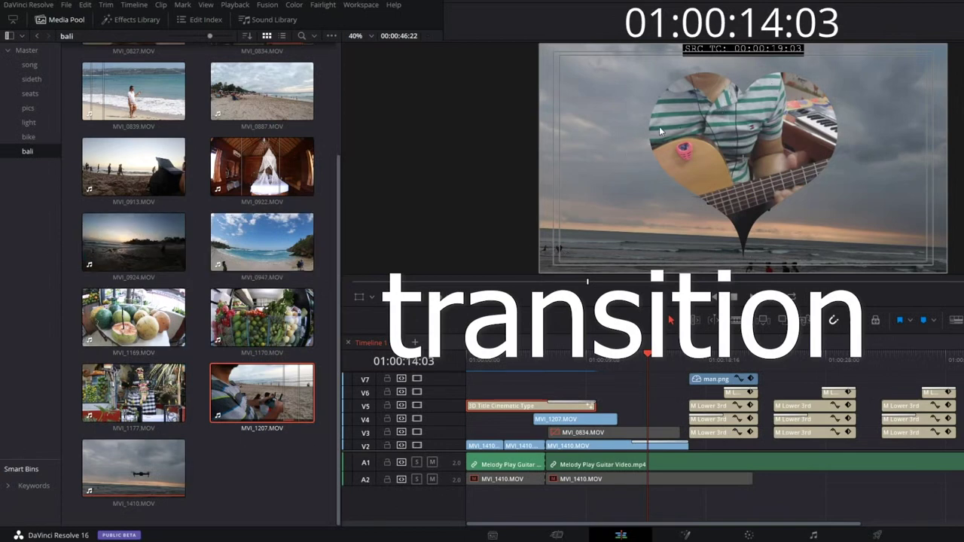
{"action": "left_click_drag", "start_coordinate": [631, 360], "coordinate": [624, 363]}
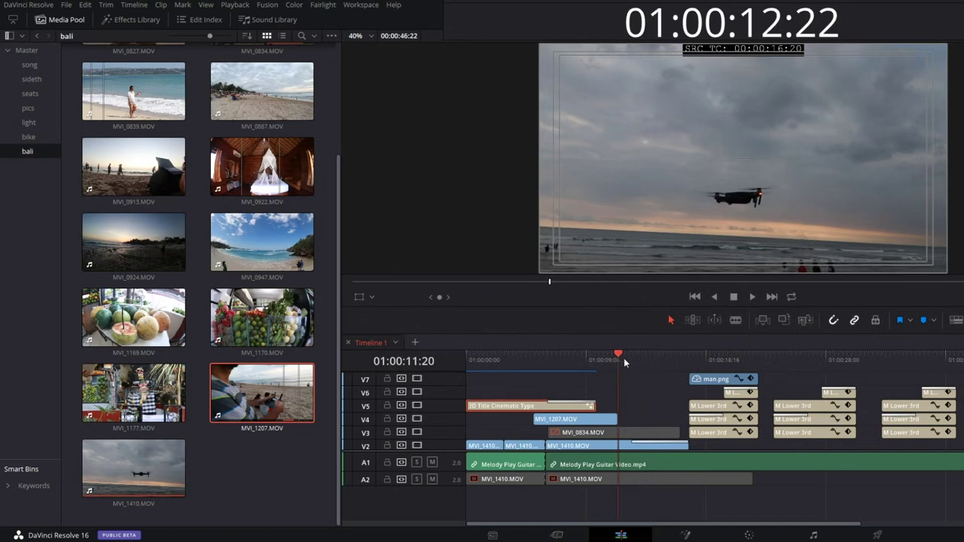
{"action": "left_click", "coordinate": [630, 358]}
{"action": "left_click_drag", "start_coordinate": [637, 359], "coordinate": [656, 362]}
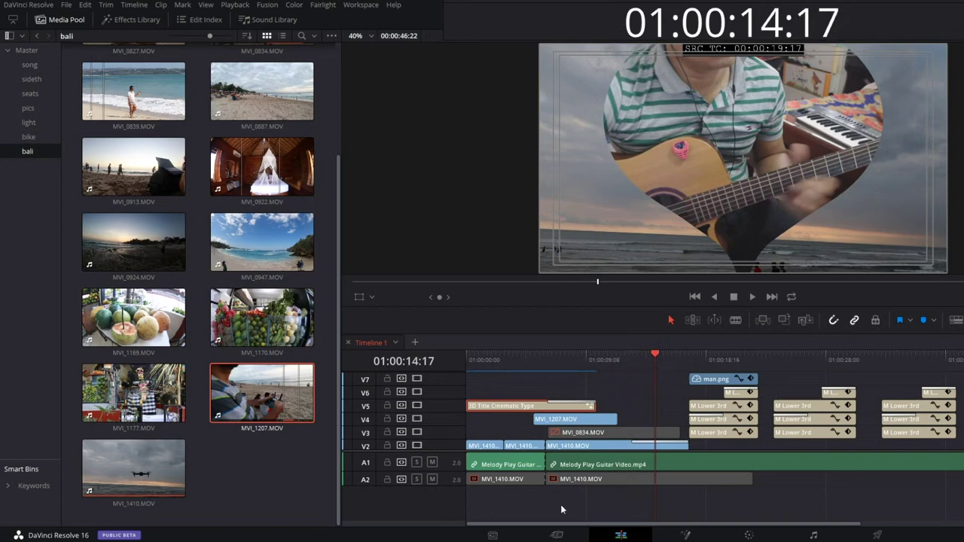
Step: Open a blank Notepad note and type 'transition'
{"action": "left_click", "coordinate": [531, 512]}
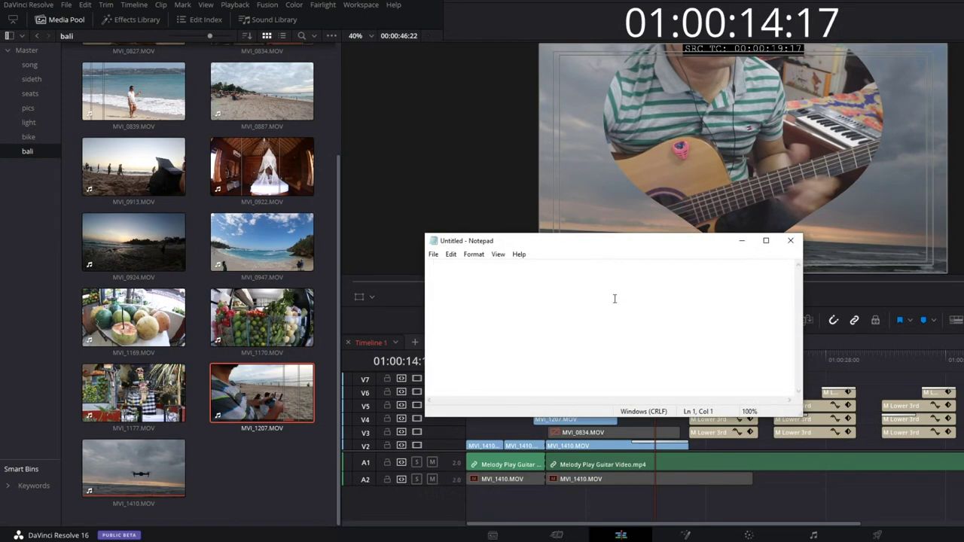
{"action": "type", "text": "tran"}
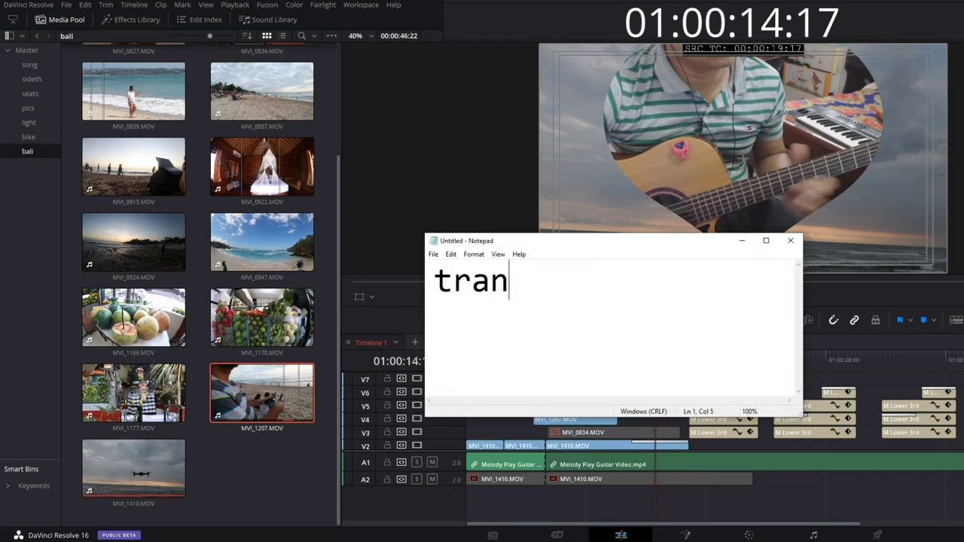
{"action": "type", "text": "sition"}
{"action": "key", "text": "Return"}
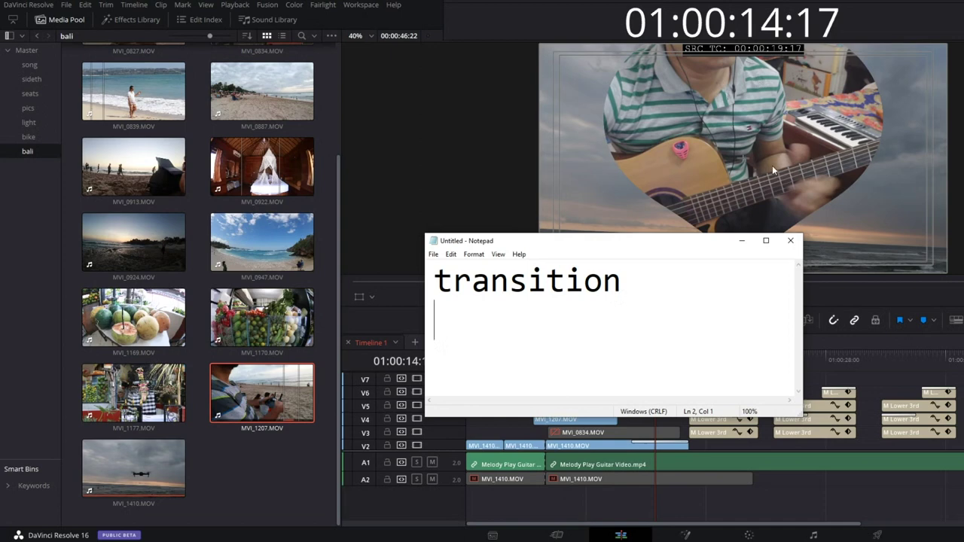
Step: Minimize the note and mark the Effects Library button with the screen pen
{"action": "left_click_drag", "start_coordinate": [631, 287], "coordinate": [436, 281]}
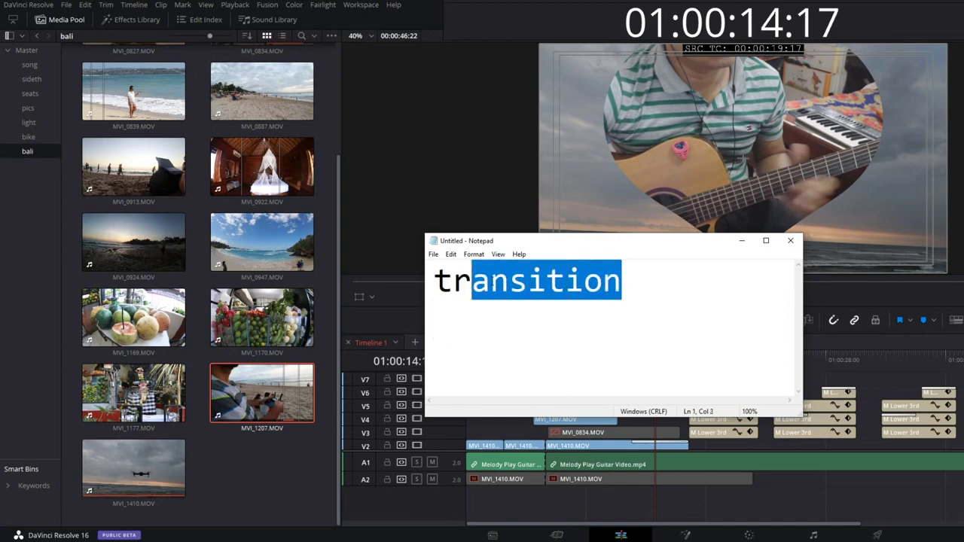
{"action": "left_click", "coordinate": [741, 241]}
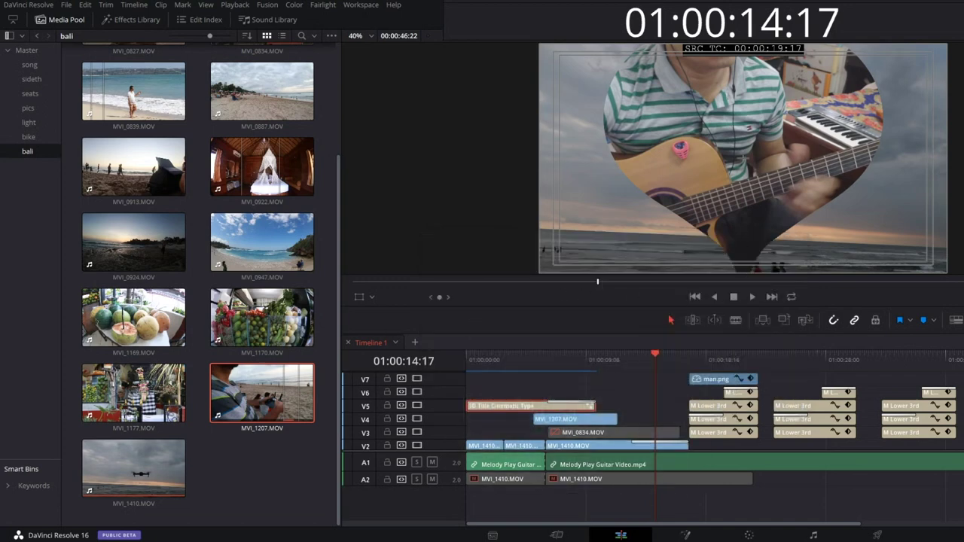
{"action": "left_click_drag", "start_coordinate": [104, 70], "coordinate": [242, 429]}
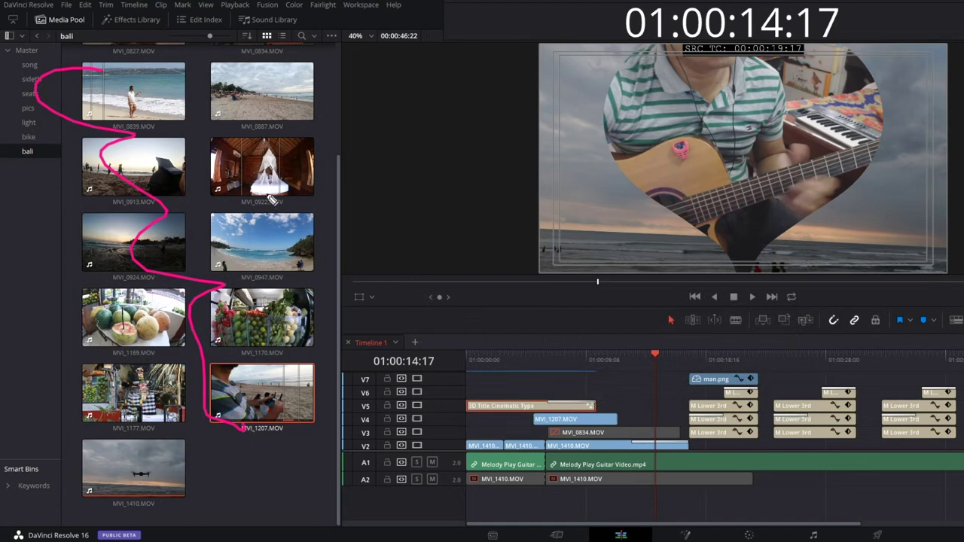
{"action": "left_click_drag", "start_coordinate": [168, 12], "coordinate": [172, 17]}
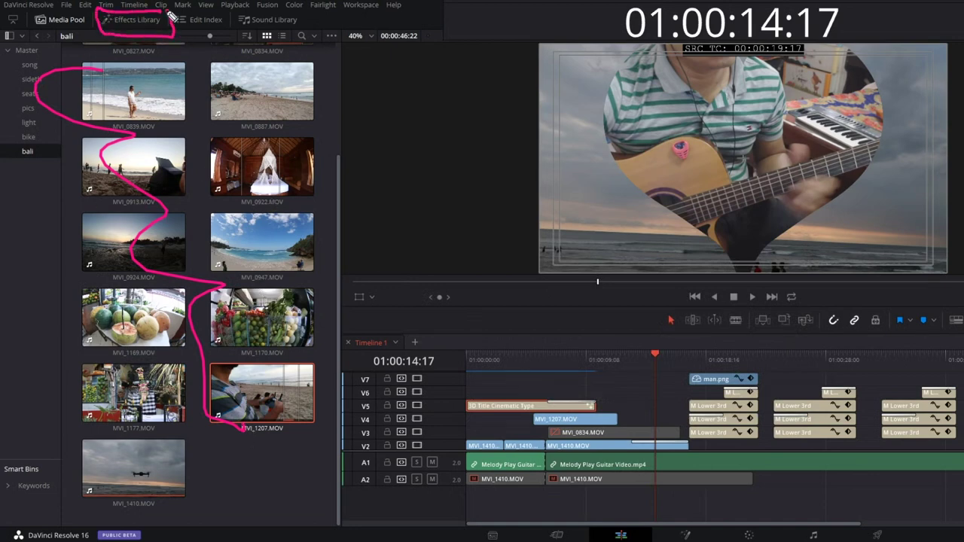
{"action": "left_click_drag", "start_coordinate": [125, 78], "coordinate": [149, 22]}
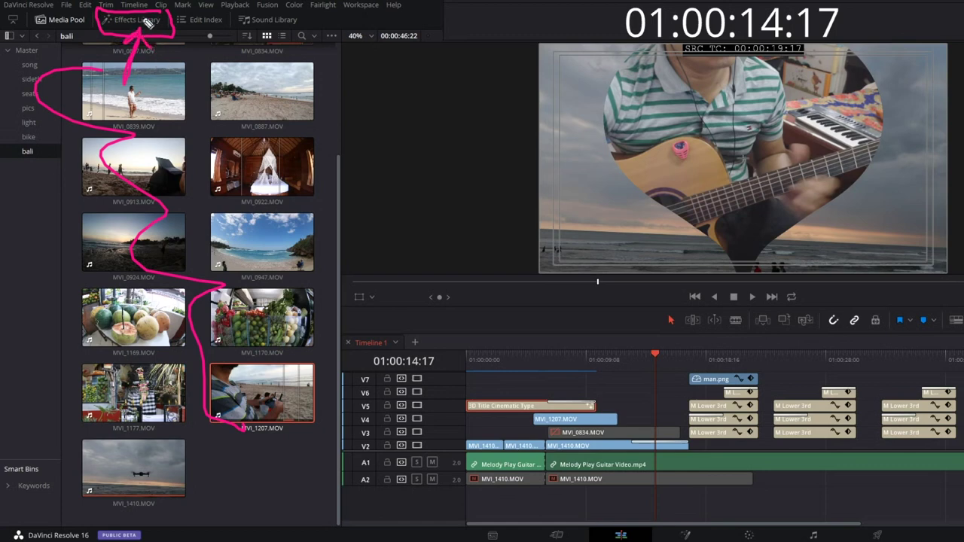
Step: Restore the note and add 'effects library' on a new line beneath 'transition'
{"action": "key", "text": "Escape"}
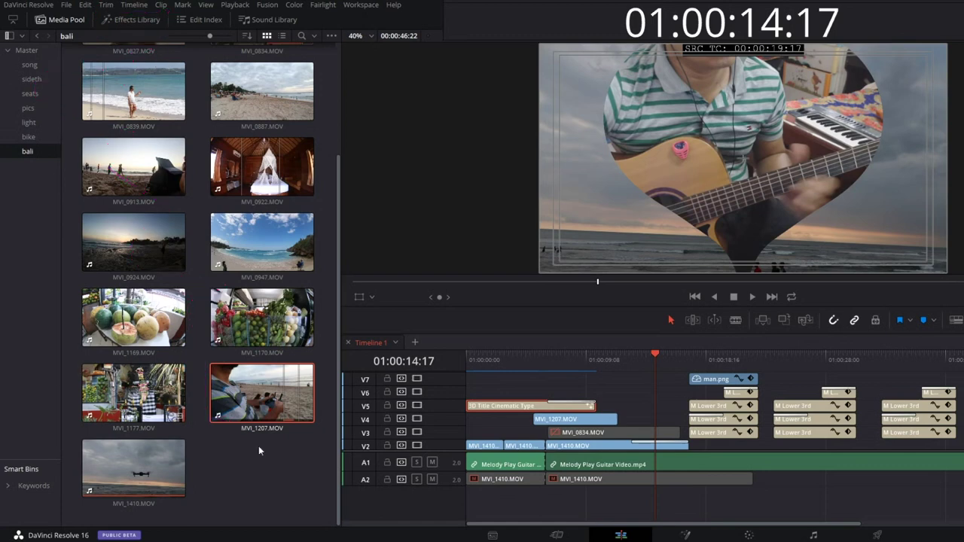
{"action": "mouse_move", "coordinate": [509, 538]}
{"action": "left_click", "coordinate": [542, 513]}
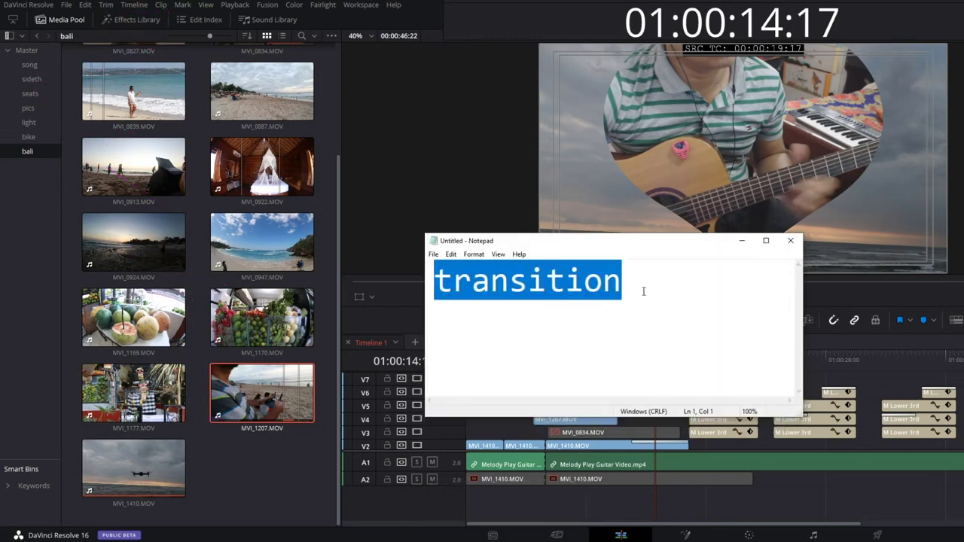
{"action": "left_click", "coordinate": [644, 291]}
{"action": "key", "text": "Return"}
{"action": "type", "text": "effect t"}
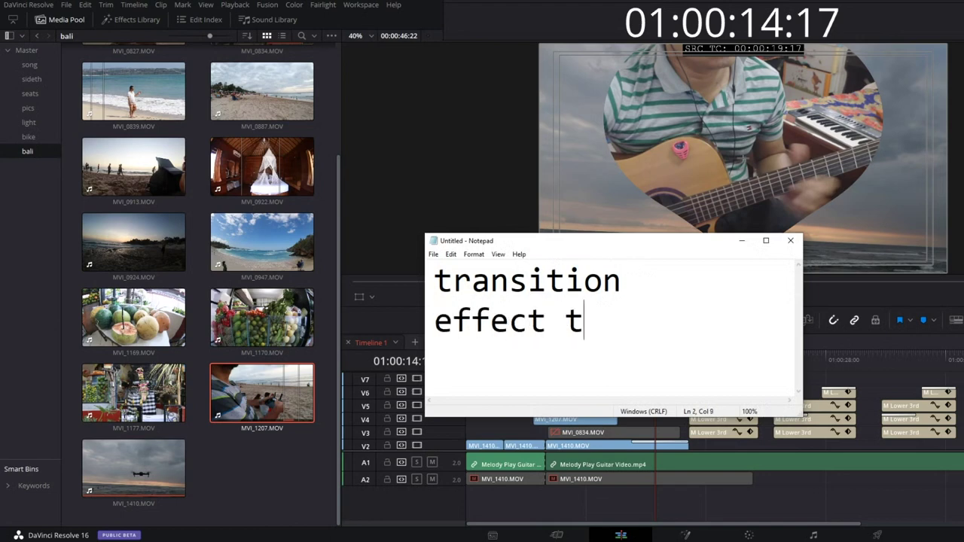
{"action": "key", "text": "BackSpace"}
{"action": "key", "text": "BackSpace"}
{"action": "type", "text": "s library"}
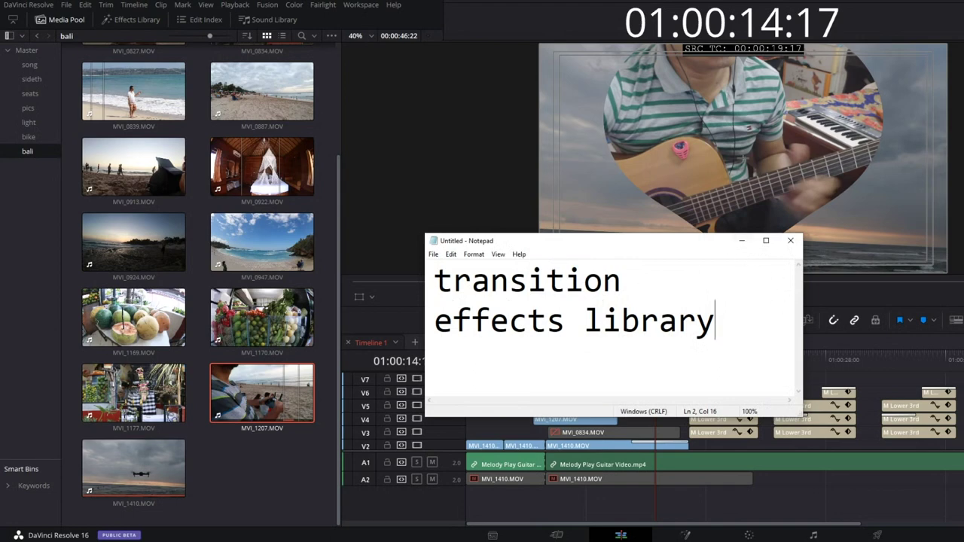
Step: Circle the Effects Library, underline the note text, and handwrite 16, b4 and 3 beside it
{"action": "left_click_drag", "start_coordinate": [159, 11], "coordinate": [164, 13]}
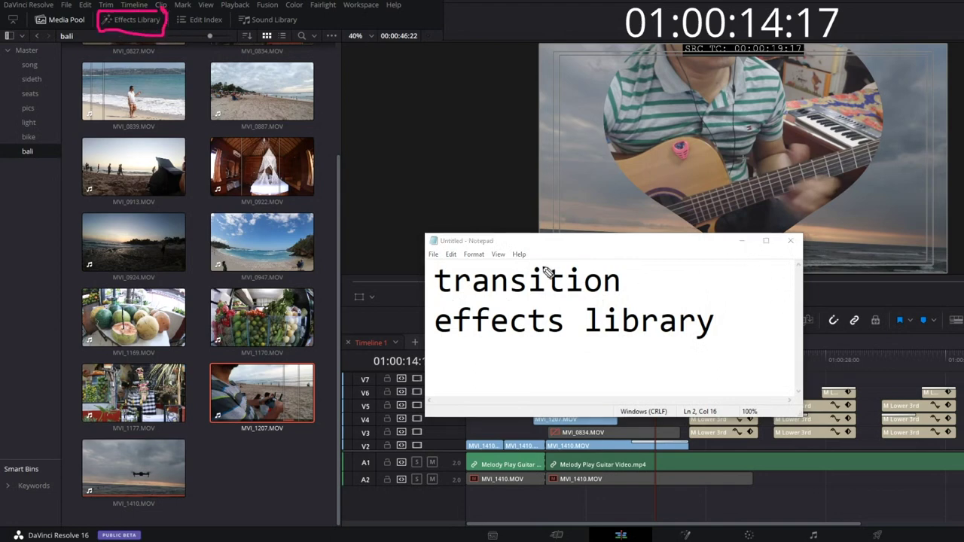
{"action": "left_click_drag", "start_coordinate": [444, 342], "coordinate": [716, 349]}
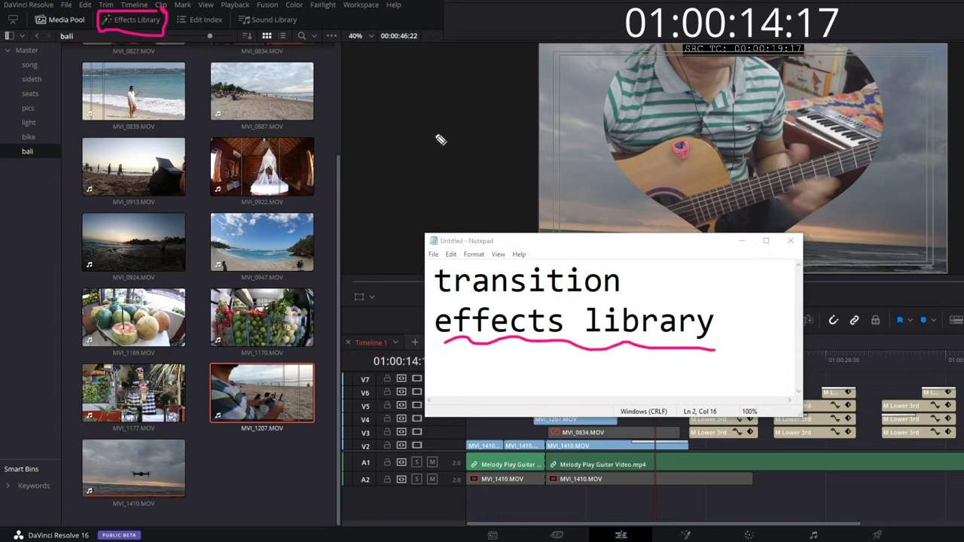
{"action": "left_click_drag", "start_coordinate": [393, 54], "coordinate": [388, 108]}
{"action": "mouse_move", "coordinate": [435, 51]}
{"action": "left_mouse_down"}
{"action": "mouse_move", "coordinate": [415, 93]}
{"action": "mouse_move", "coordinate": [416, 82]}
{"action": "left_mouse_up"}
{"action": "left_click_drag", "start_coordinate": [397, 126], "coordinate": [398, 183]}
{"action": "mouse_move", "coordinate": [463, 128]}
{"action": "left_mouse_down"}
{"action": "mouse_move", "coordinate": [490, 167]}
{"action": "mouse_move", "coordinate": [469, 189]}
{"action": "left_mouse_up"}
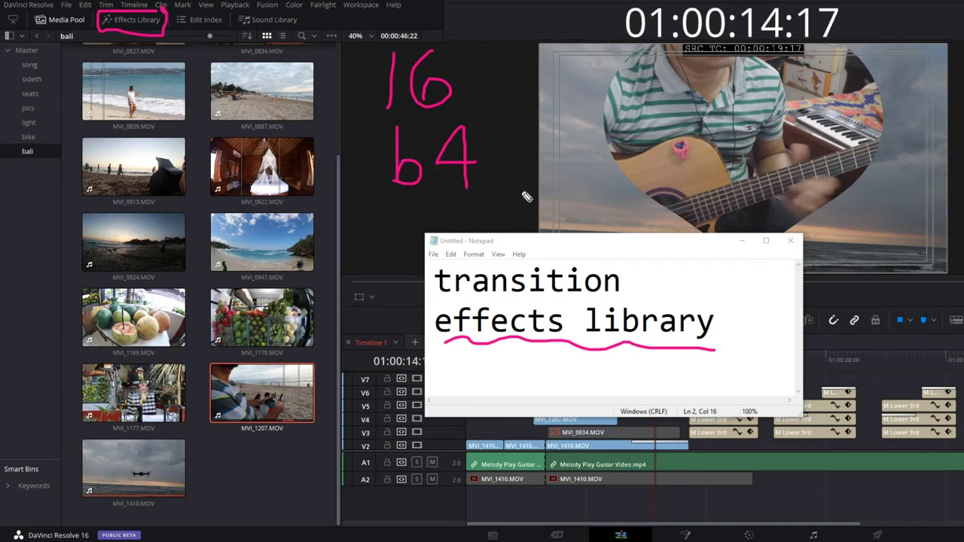
{"action": "left_click_drag", "start_coordinate": [445, 202], "coordinate": [445, 229]}
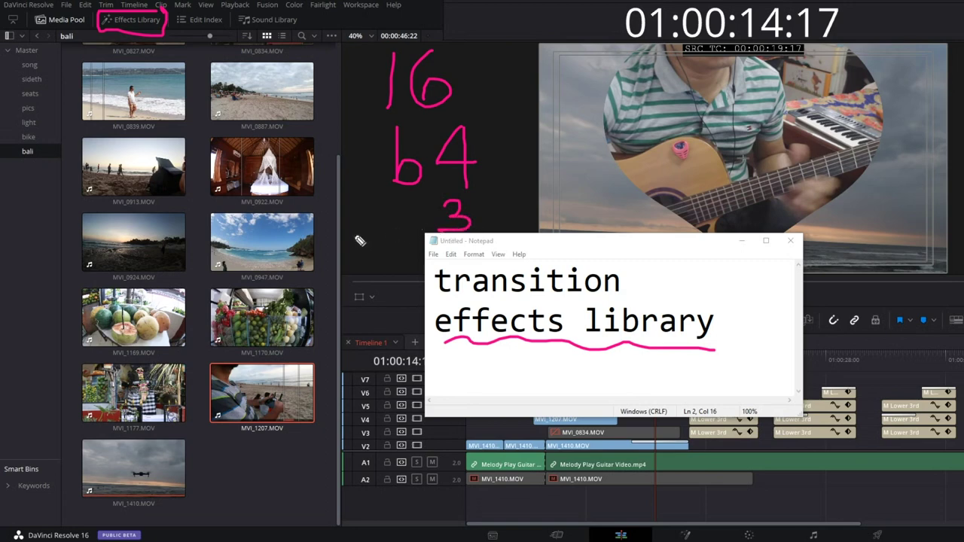
{"action": "mouse_move", "coordinate": [351, 237]}
{"action": "left_mouse_down"}
{"action": "mouse_move", "coordinate": [437, 220]}
{"action": "mouse_move", "coordinate": [413, 239]}
{"action": "left_mouse_up"}
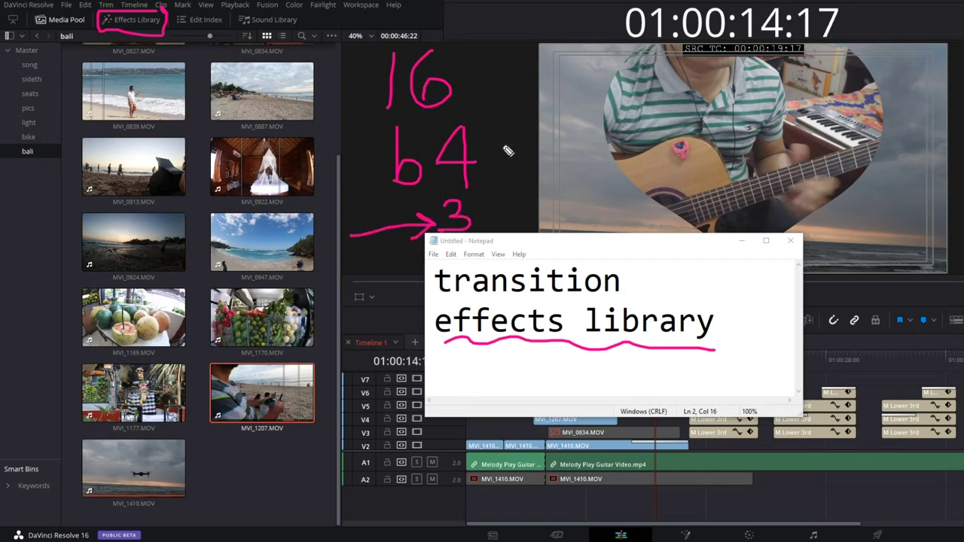
Step: Draw arrows toward b4 and the 3, underline the b, and box the b4 annotation
{"action": "left_click_drag", "start_coordinate": [490, 155], "coordinate": [611, 113]}
{"action": "left_click_drag", "start_coordinate": [517, 128], "coordinate": [537, 173]}
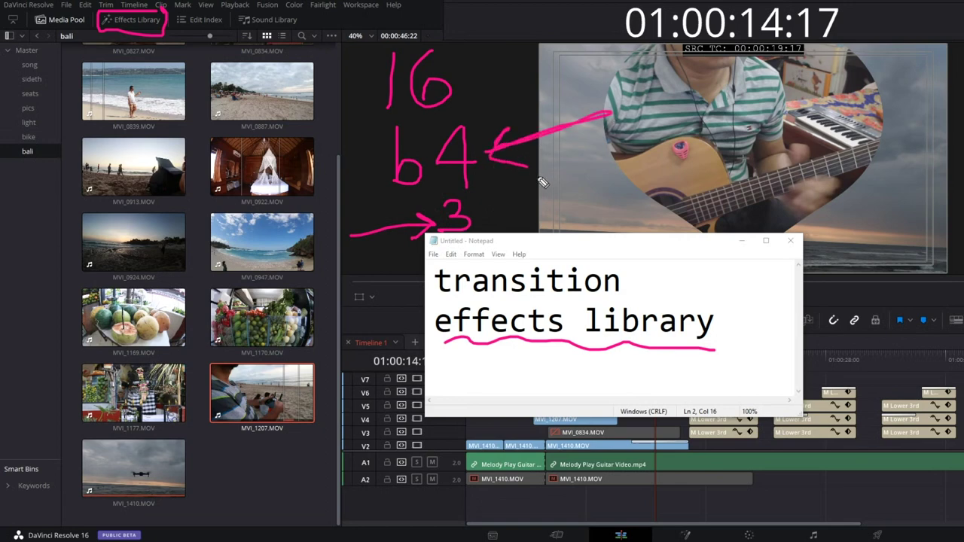
{"action": "left_click_drag", "start_coordinate": [390, 193], "coordinate": [426, 191]}
{"action": "left_click_drag", "start_coordinate": [557, 183], "coordinate": [504, 223]}
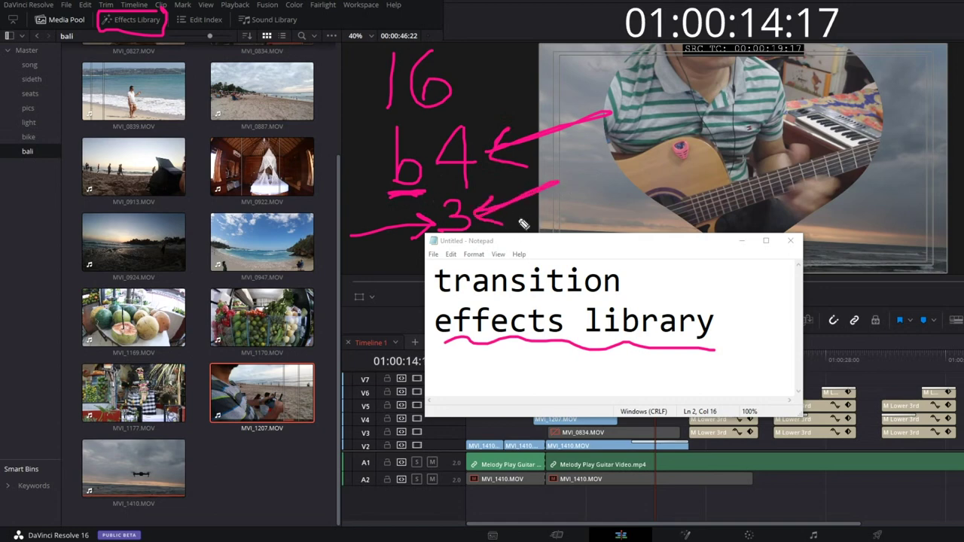
{"action": "left_click_drag", "start_coordinate": [335, 220], "coordinate": [421, 214]}
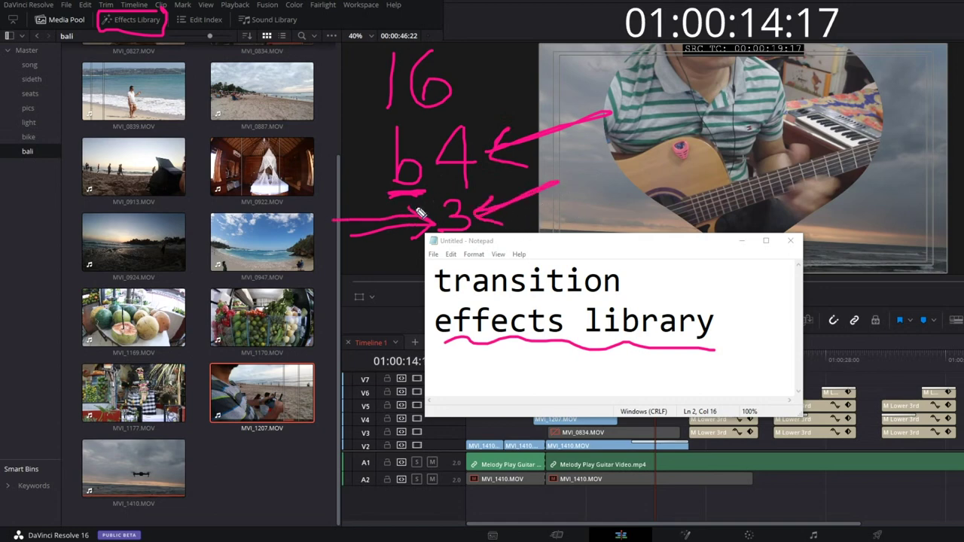
{"action": "left_click_drag", "start_coordinate": [463, 113], "coordinate": [507, 133]}
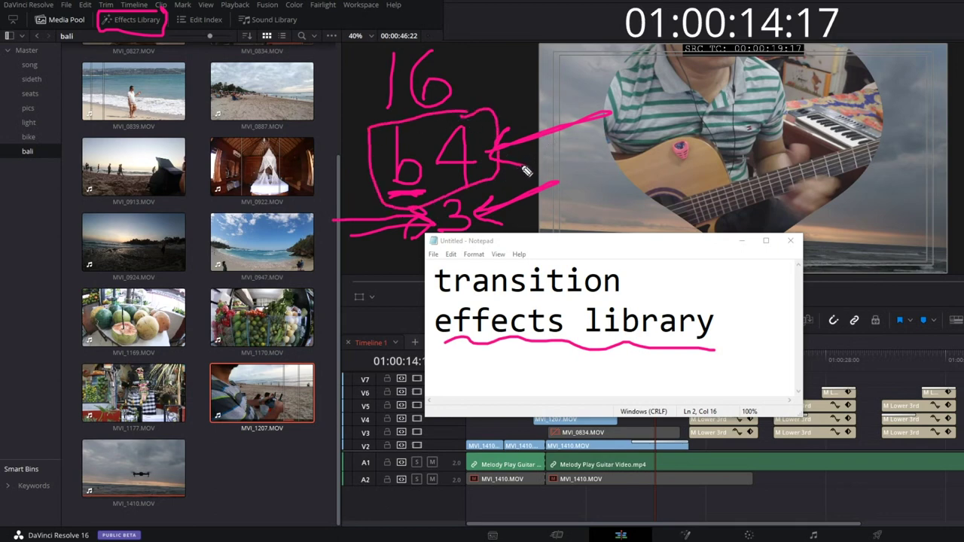
Step: Hide Notepad and drop MVI_0922 onto the first video track after the existing clips
{"action": "key", "text": "e"}
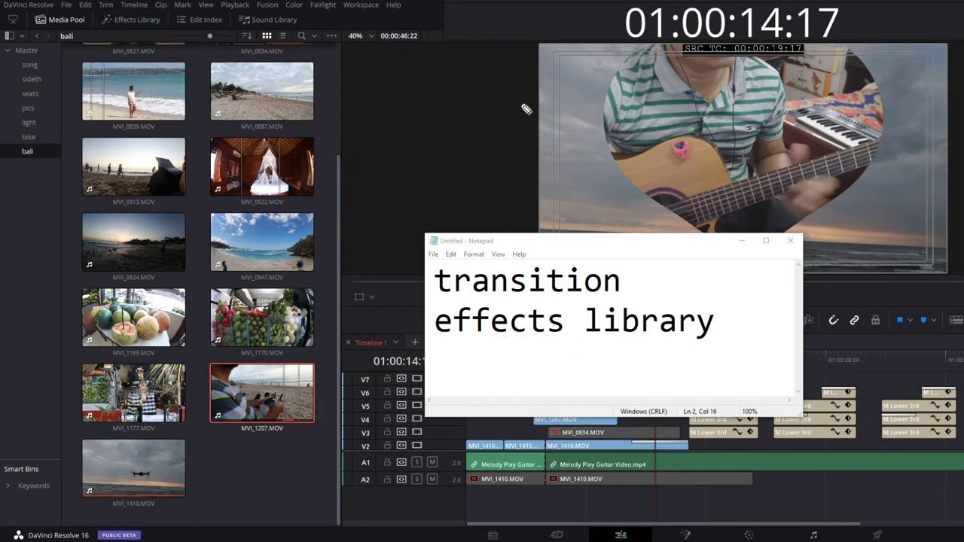
{"action": "key", "text": "Escape"}
{"action": "left_click", "coordinate": [743, 241]}
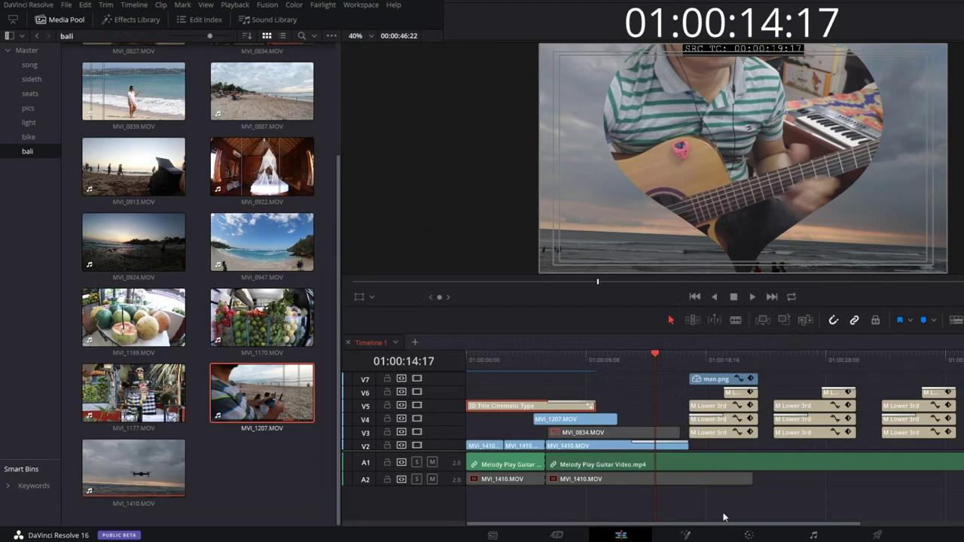
{"action": "left_click_drag", "start_coordinate": [673, 527], "coordinate": [955, 530]}
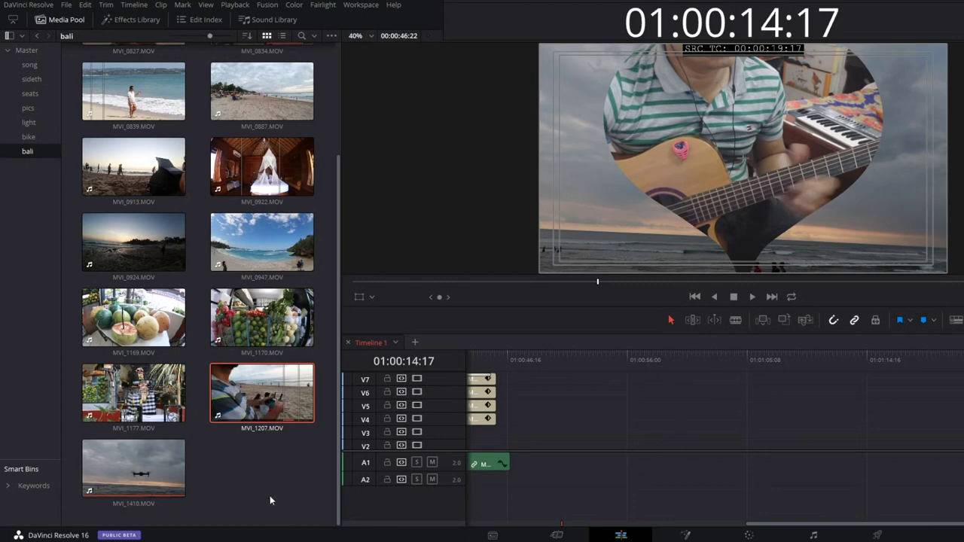
{"action": "left_click_drag", "start_coordinate": [263, 165], "coordinate": [653, 447]}
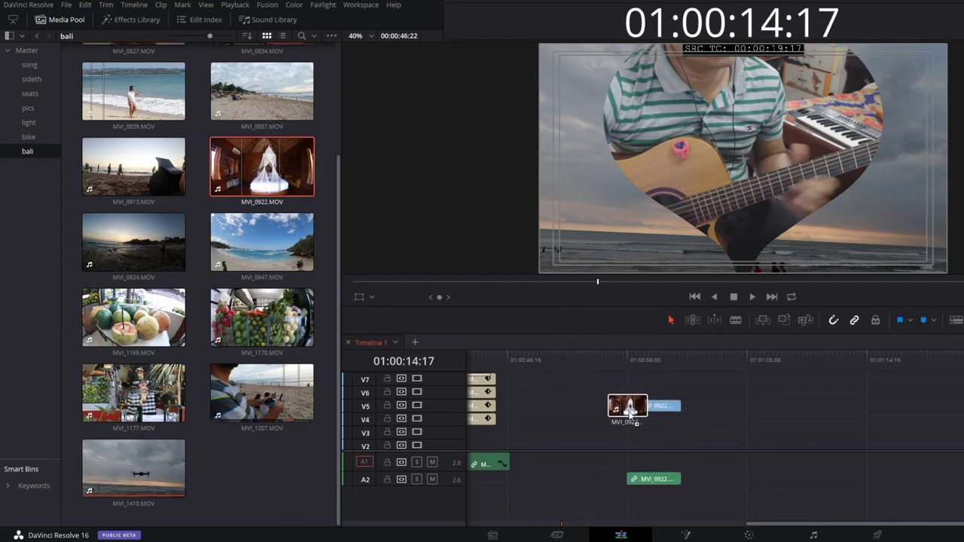
{"action": "left_click_drag", "start_coordinate": [653, 446], "coordinate": [648, 453]}
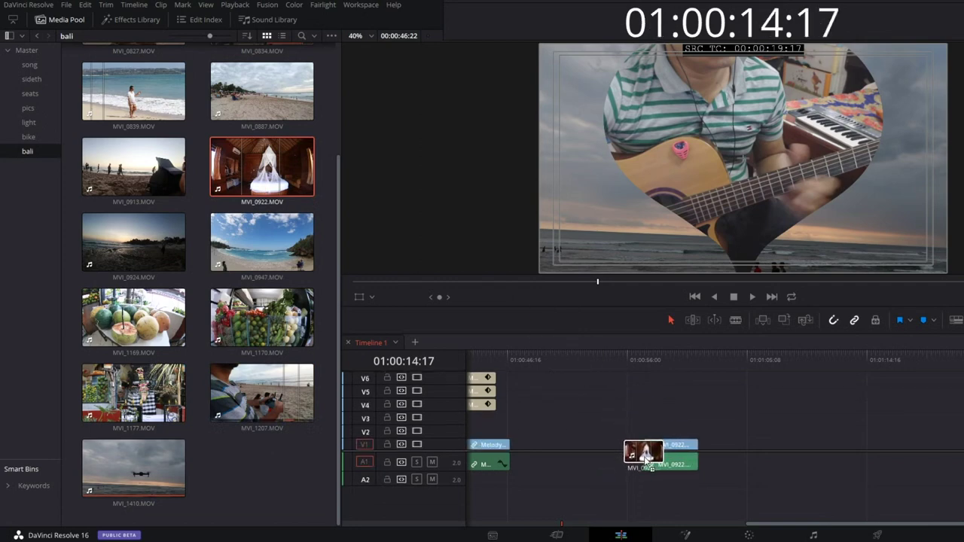
Step: Zoom the timeline in on MVI_0922 and scrub through it to preview
{"action": "left_click", "coordinate": [677, 374]}
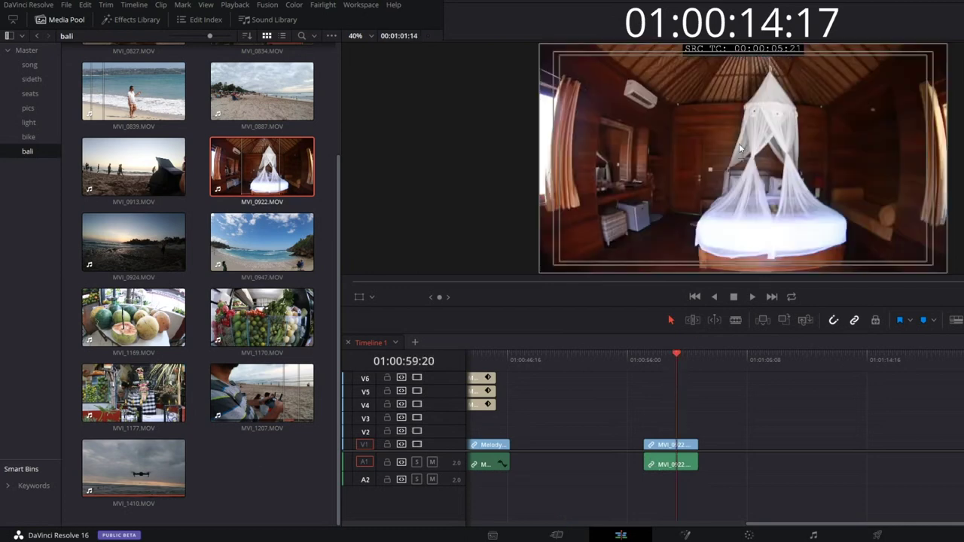
{"action": "left_click", "coordinate": [684, 366]}
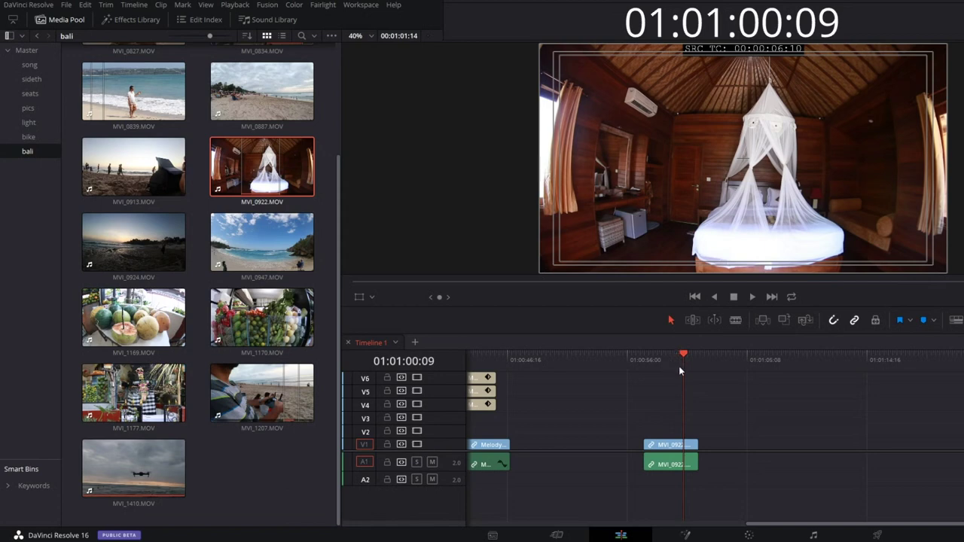
{"action": "key", "text": "ctrl+equal"}
{"action": "key", "text": "ctrl+equal"}
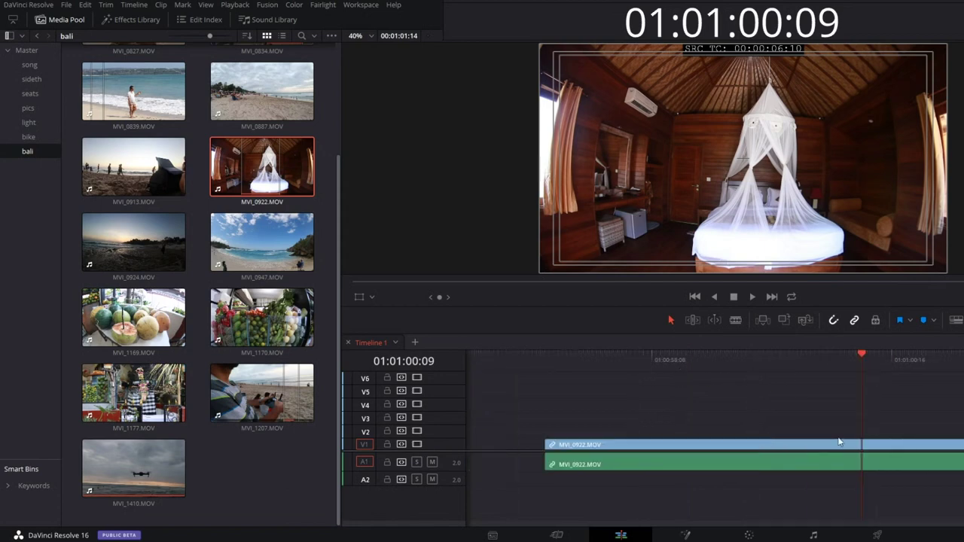
{"action": "scroll", "coordinate": [715, 437], "scroll_direction": "right", "scroll_amount": 5}
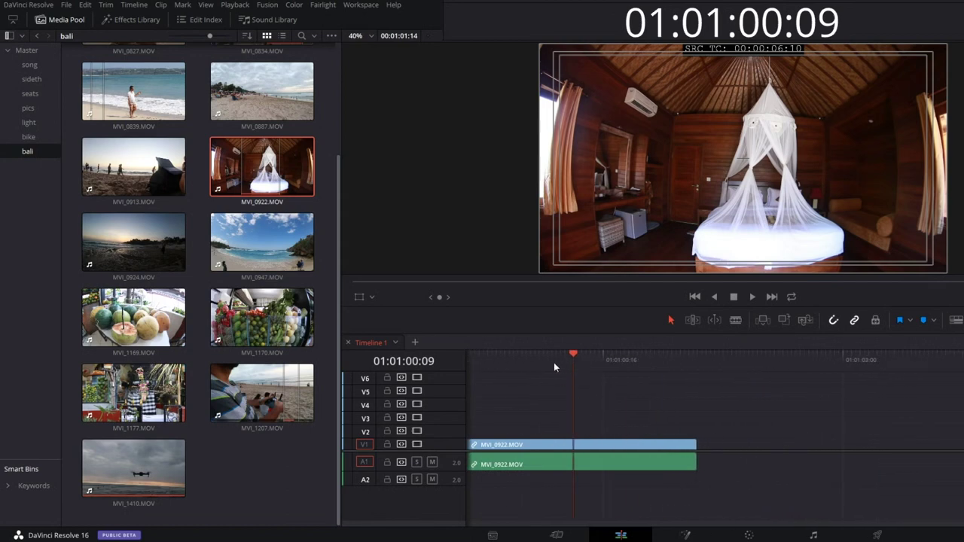
{"action": "left_click_drag", "start_coordinate": [554, 363], "coordinate": [647, 380]}
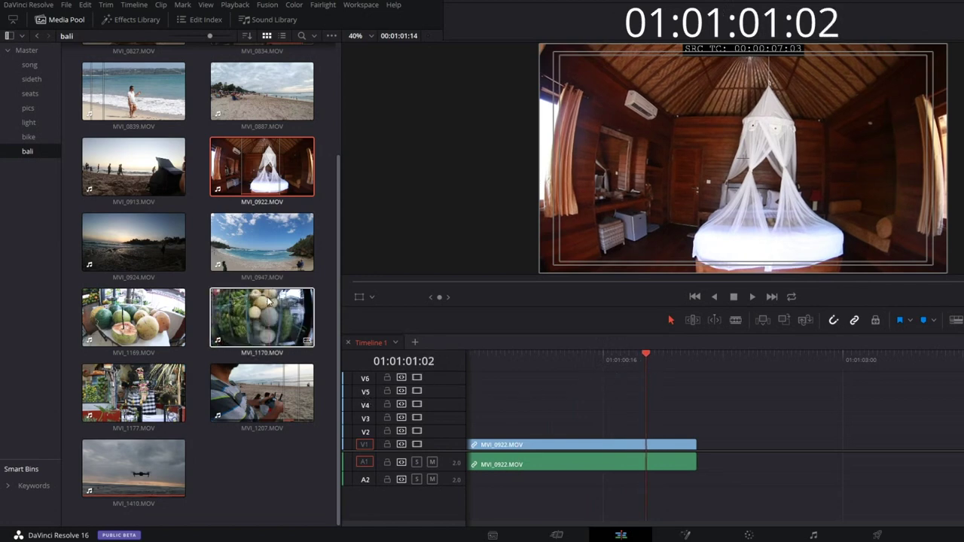
Step: Place MVI_1170 on V2 right where MVI_0922 ends and scrub its opening frames
{"action": "left_click_drag", "start_coordinate": [268, 301], "coordinate": [711, 443]}
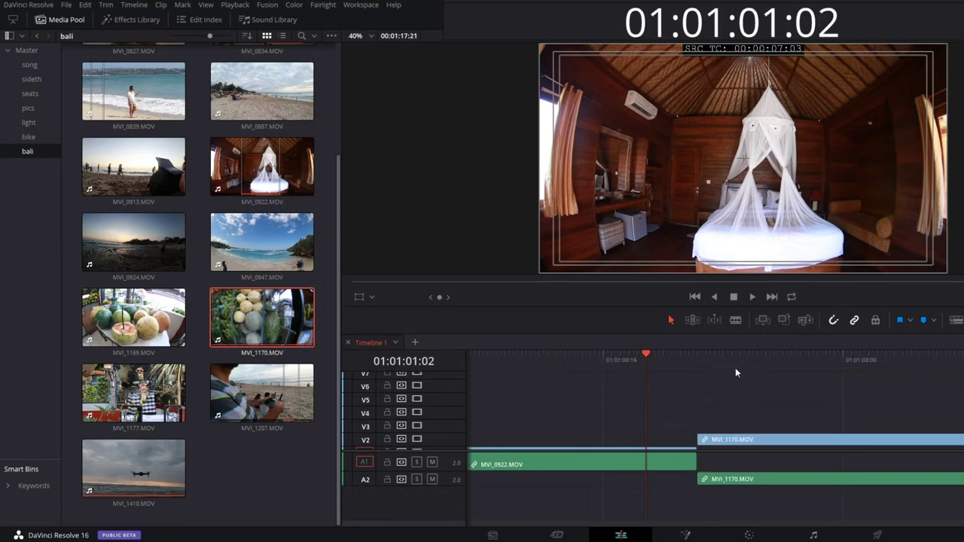
{"action": "mouse_move", "coordinate": [735, 369]}
{"action": "left_mouse_down"}
{"action": "mouse_move", "coordinate": [788, 374]}
{"action": "mouse_move", "coordinate": [780, 369]}
{"action": "left_mouse_up"}
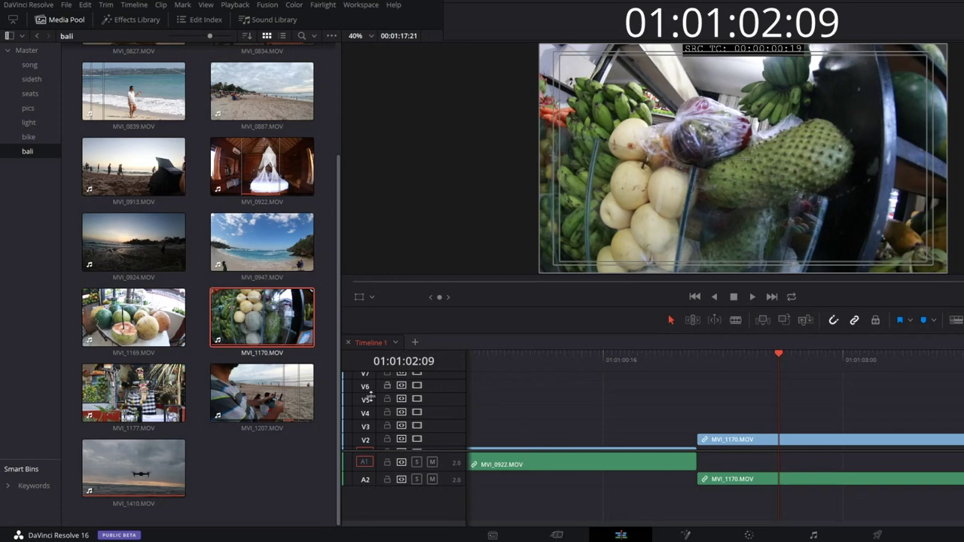
{"action": "scroll", "coordinate": [528, 414], "scroll_direction": "down", "scroll_amount": 1}
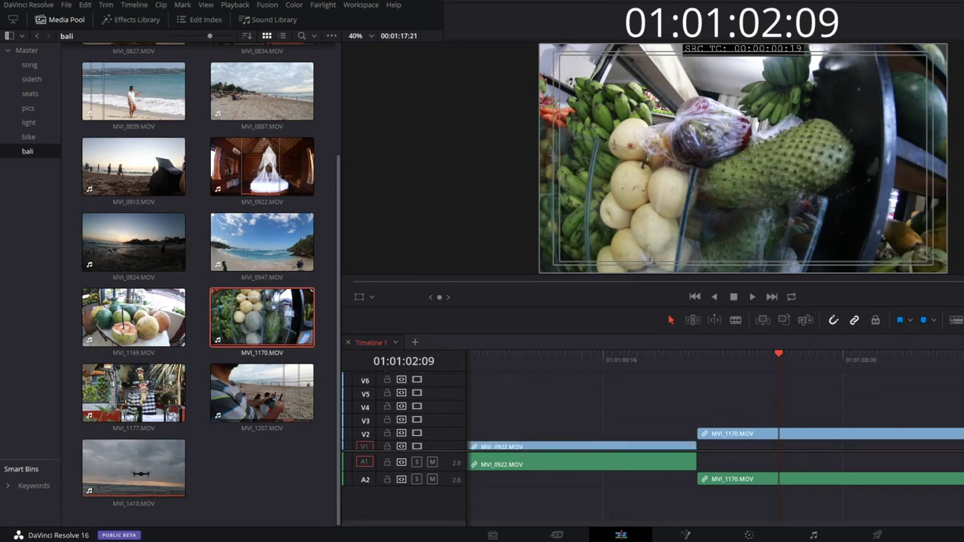
{"action": "scroll", "coordinate": [590, 453], "scroll_direction": "down", "scroll_amount": 1}
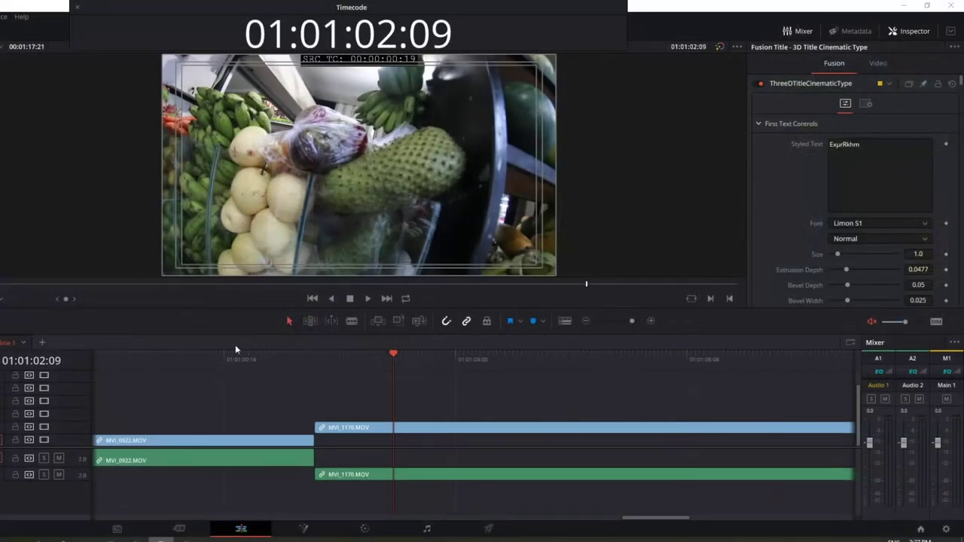
Step: Select MVI_0922 to view its transform settings and make the V1 track taller
{"action": "left_click_drag", "start_coordinate": [858, 423], "coordinate": [858, 403]}
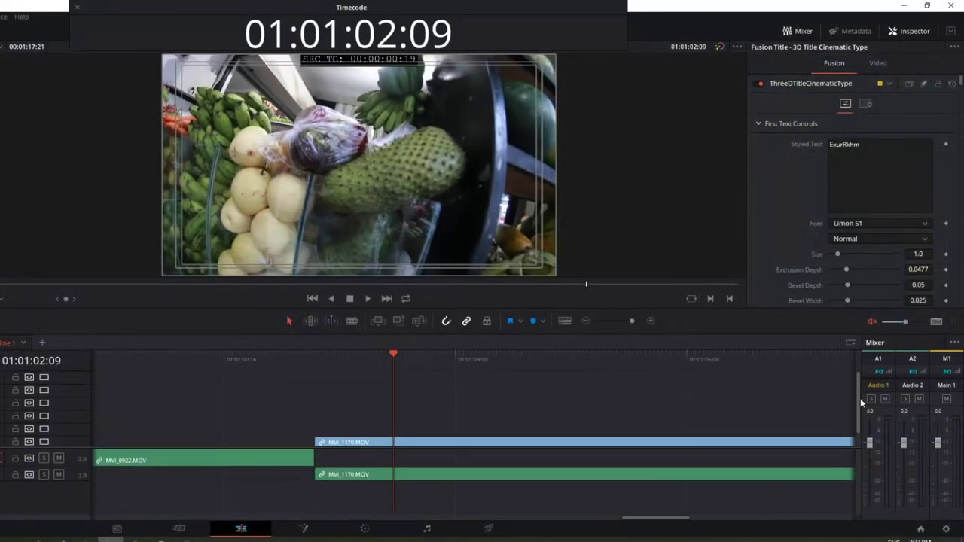
{"action": "scroll", "coordinate": [551, 439], "scroll_direction": "down", "scroll_amount": 3}
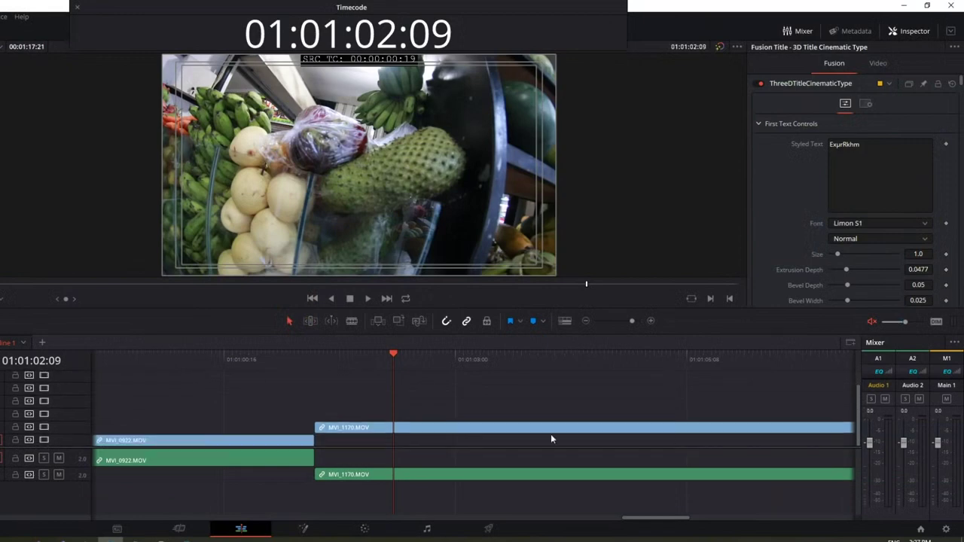
{"action": "left_click", "coordinate": [235, 440]}
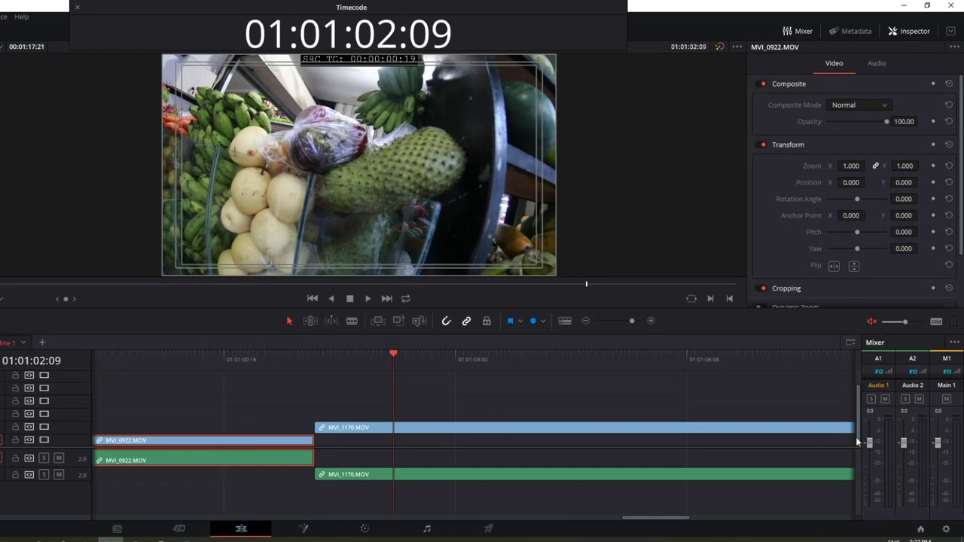
{"action": "left_click_drag", "start_coordinate": [856, 437], "coordinate": [858, 430]}
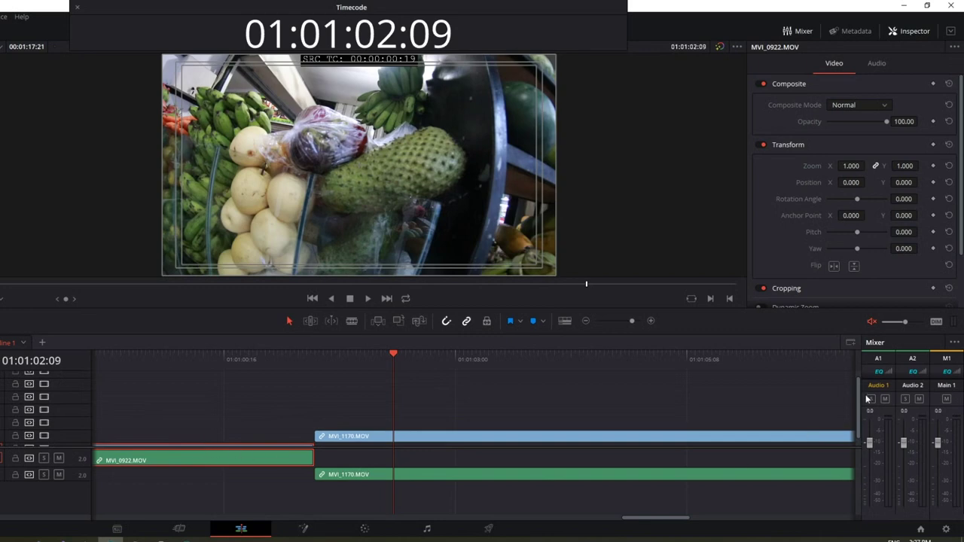
{"action": "left_click_drag", "start_coordinate": [857, 403], "coordinate": [856, 443]}
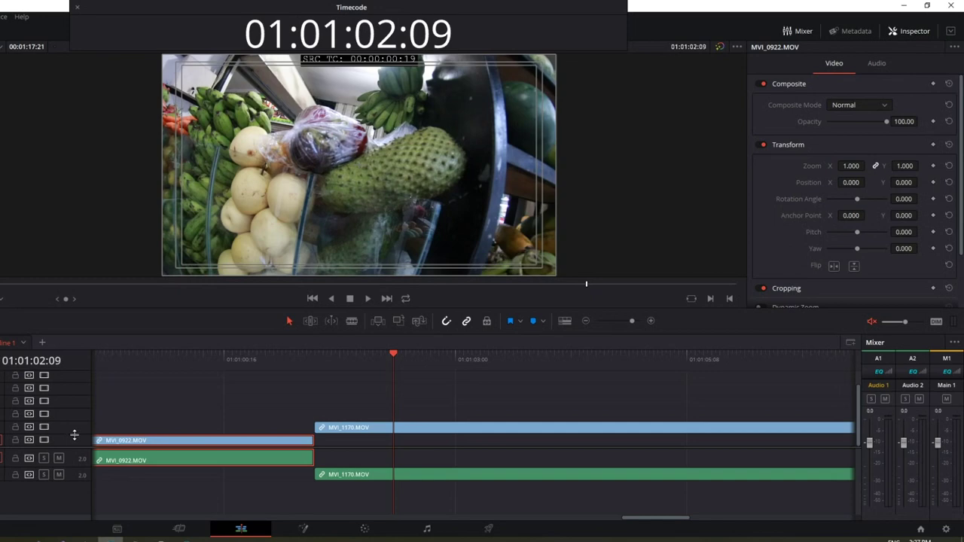
{"action": "left_click_drag", "start_coordinate": [74, 435], "coordinate": [75, 421]}
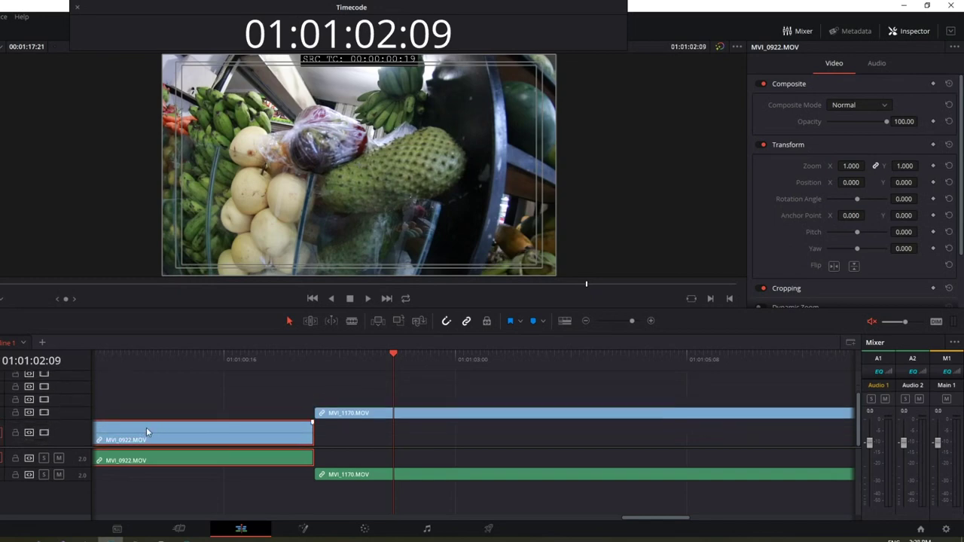
Step: Select MVI_1170, make its V2 track taller, and open the Timeline View Options
{"action": "left_click", "coordinate": [362, 414]}
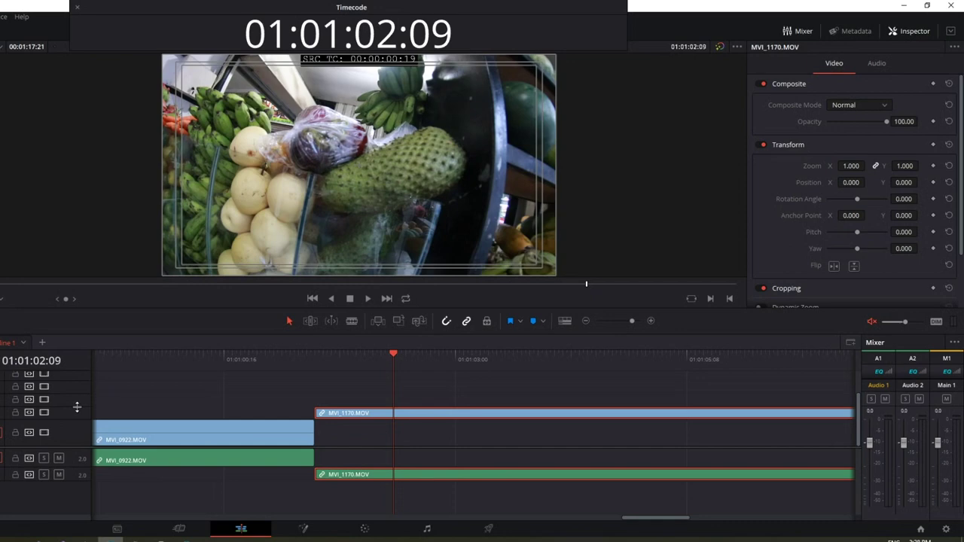
{"action": "left_click_drag", "start_coordinate": [77, 407], "coordinate": [80, 380]}
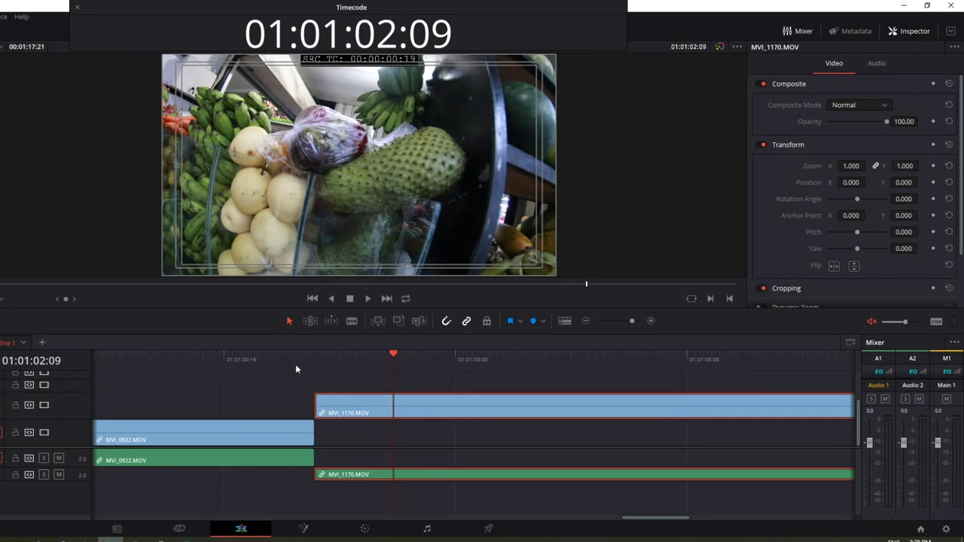
{"action": "left_click", "coordinate": [566, 321]}
{"action": "left_click", "coordinate": [569, 322]}
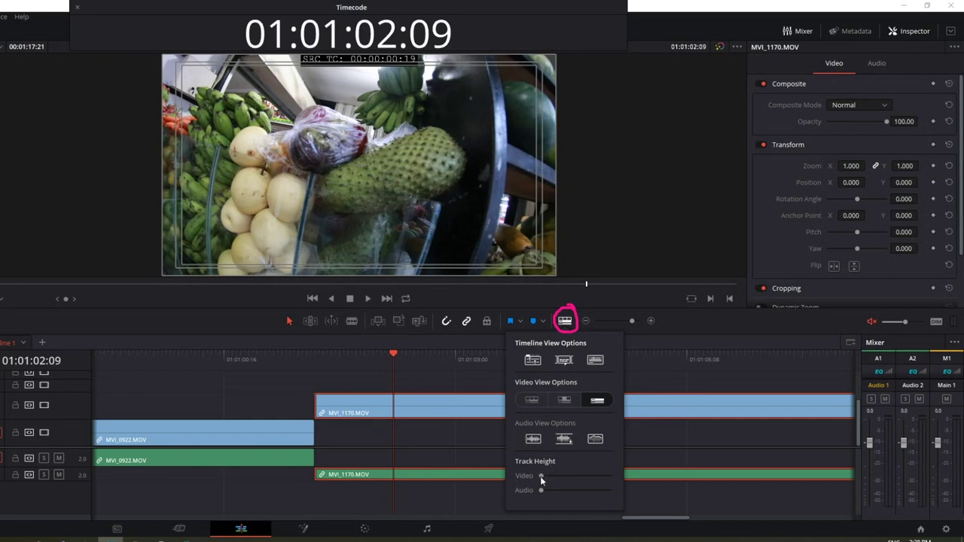
Step: Max out the video track height, readjust V1, close the view options and scrub to the cut
{"action": "left_click_drag", "start_coordinate": [541, 476], "coordinate": [612, 478]}
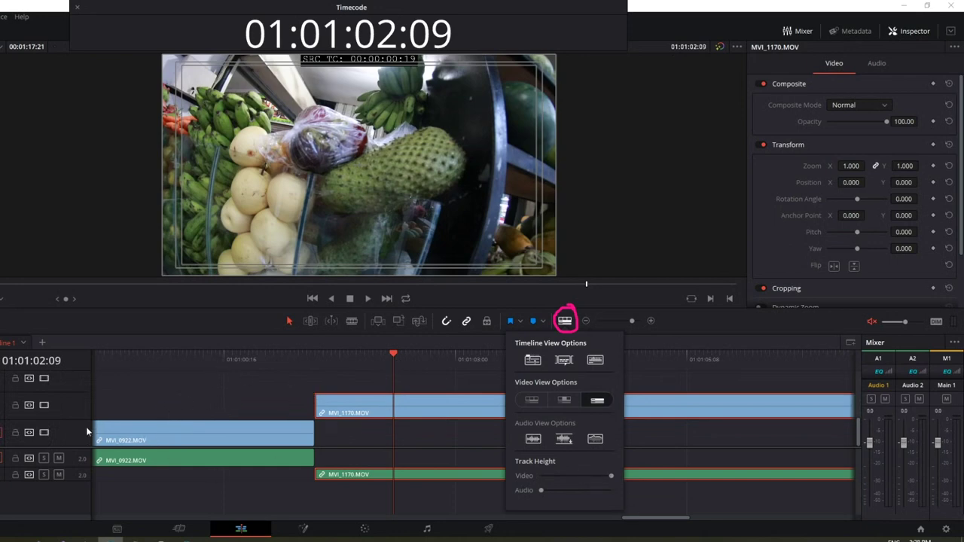
{"action": "left_click_drag", "start_coordinate": [75, 422], "coordinate": [75, 403]}
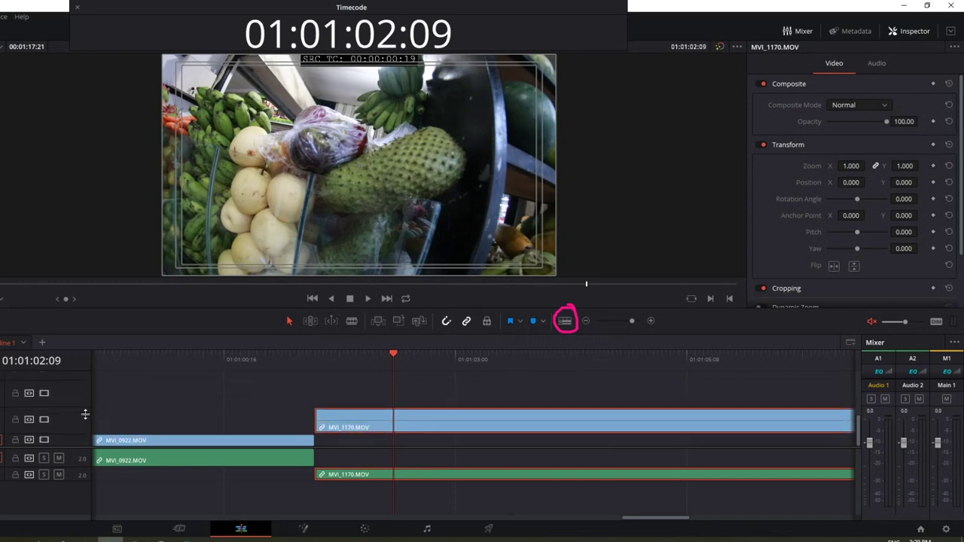
{"action": "left_click_drag", "start_coordinate": [82, 436], "coordinate": [83, 421]}
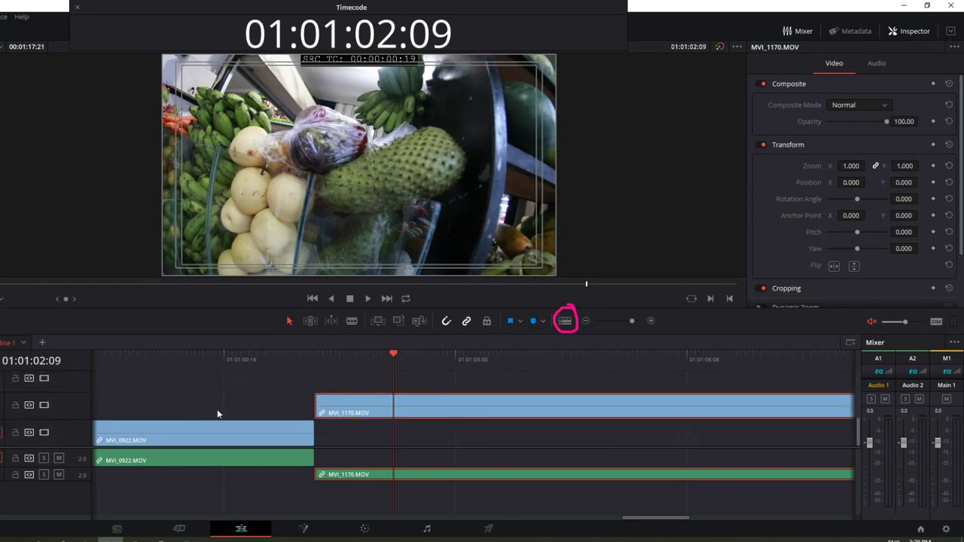
{"action": "left_click", "coordinate": [568, 320]}
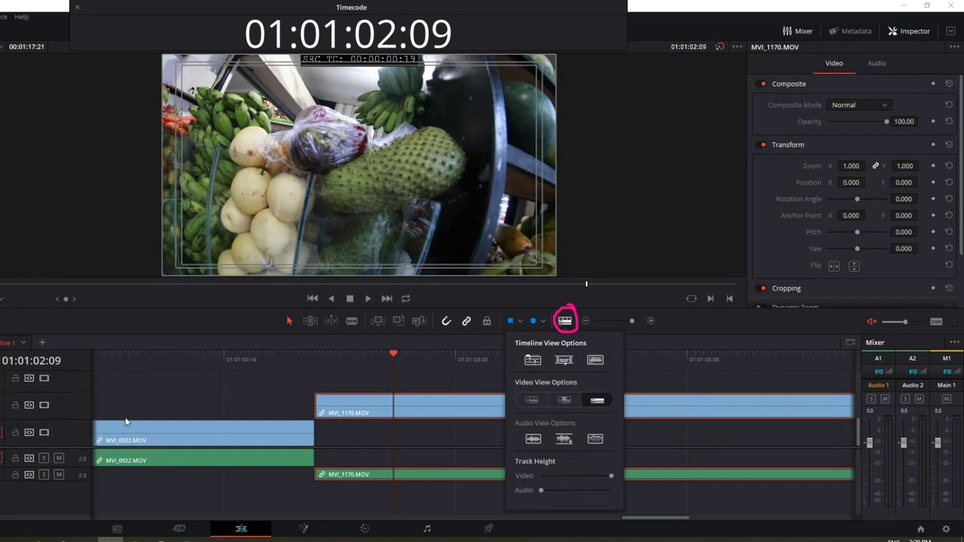
{"action": "left_click", "coordinate": [262, 396]}
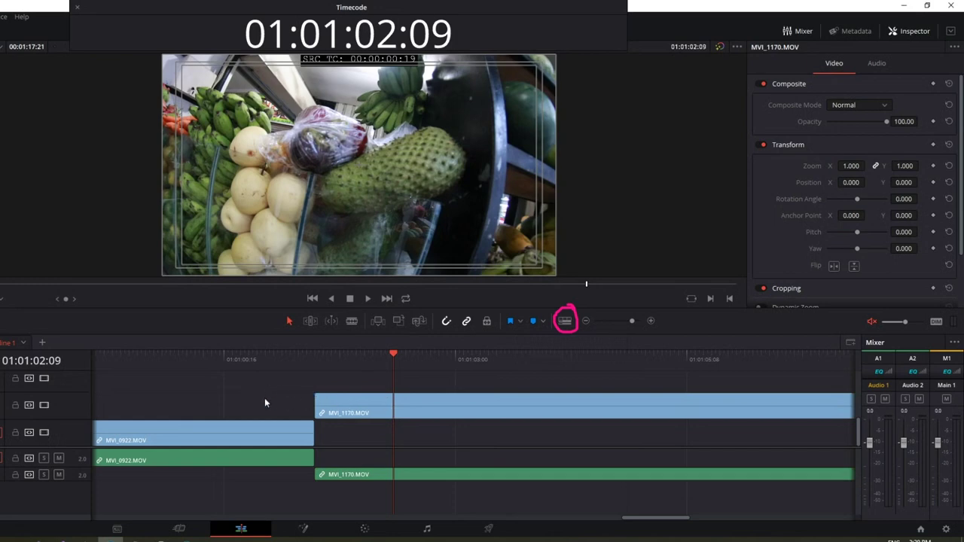
{"action": "left_click_drag", "start_coordinate": [276, 365], "coordinate": [369, 367]}
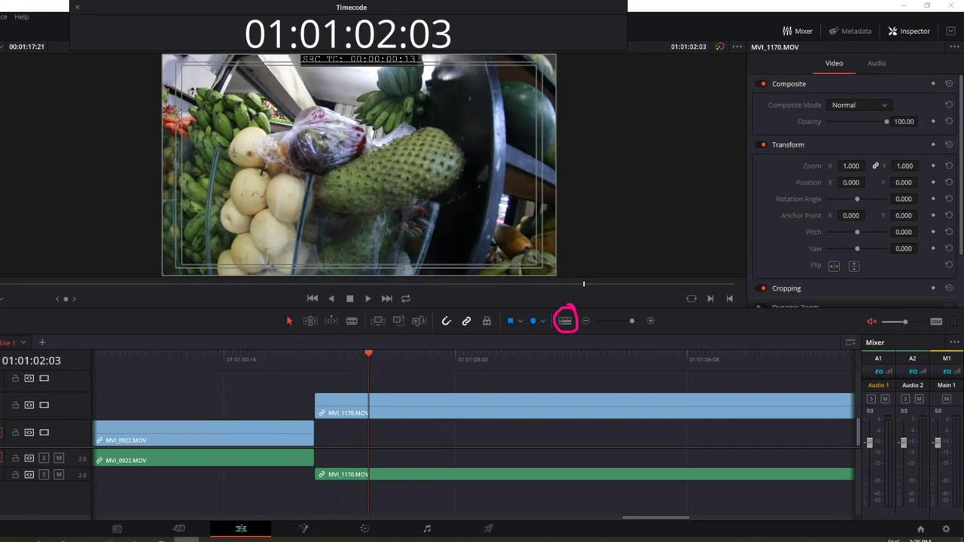
Step: Annotate the cut between MVI_0922 and MVI_1170 with 'CUT', then play back across it
{"action": "mouse_move", "coordinate": [137, 430]}
{"action": "left_mouse_down"}
{"action": "mouse_move", "coordinate": [293, 435]}
{"action": "mouse_move", "coordinate": [324, 396]}
{"action": "left_mouse_up"}
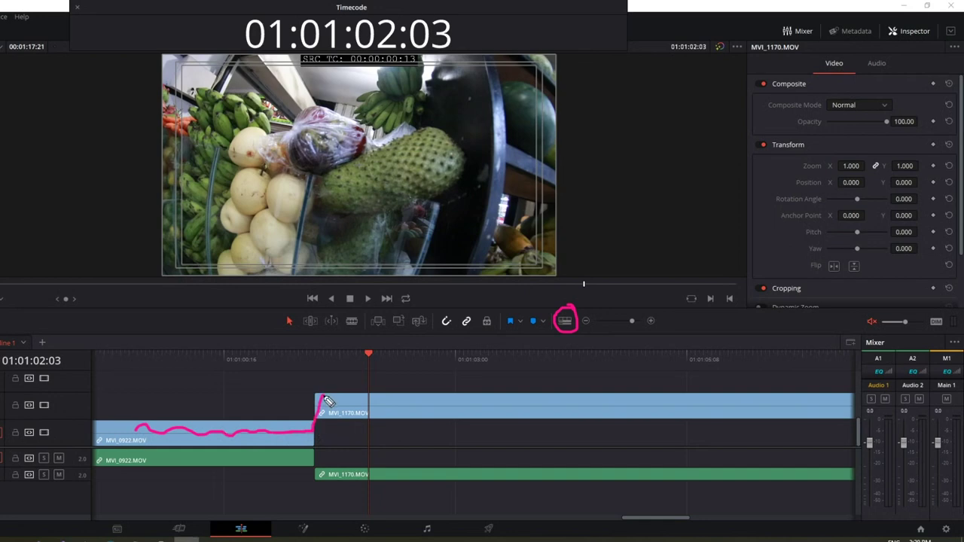
{"action": "mouse_move", "coordinate": [301, 359]}
{"action": "left_mouse_down"}
{"action": "mouse_move", "coordinate": [302, 436]}
{"action": "mouse_move", "coordinate": [340, 352]}
{"action": "mouse_move", "coordinate": [322, 418]}
{"action": "left_mouse_up"}
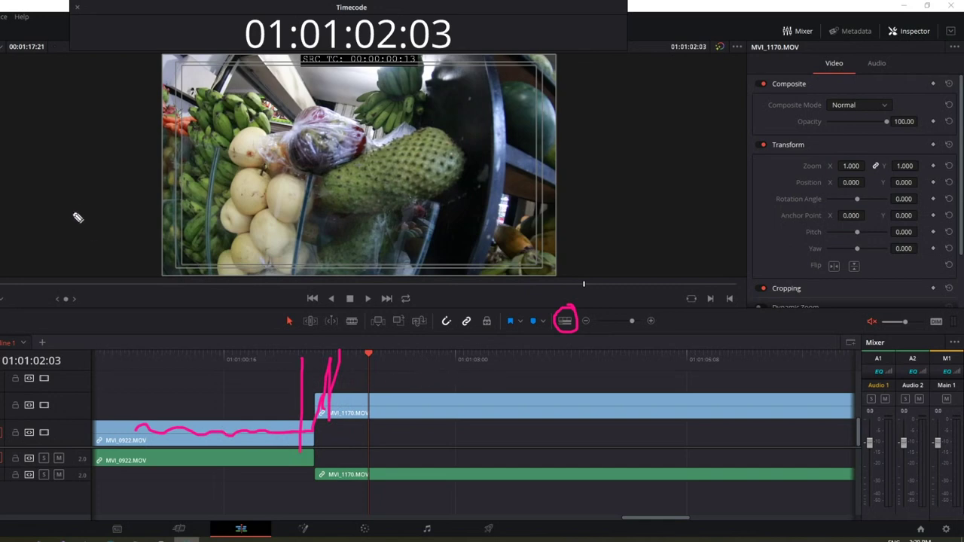
{"action": "left_click_drag", "start_coordinate": [73, 209], "coordinate": [78, 241]}
{"action": "left_click_drag", "start_coordinate": [88, 205], "coordinate": [114, 238]}
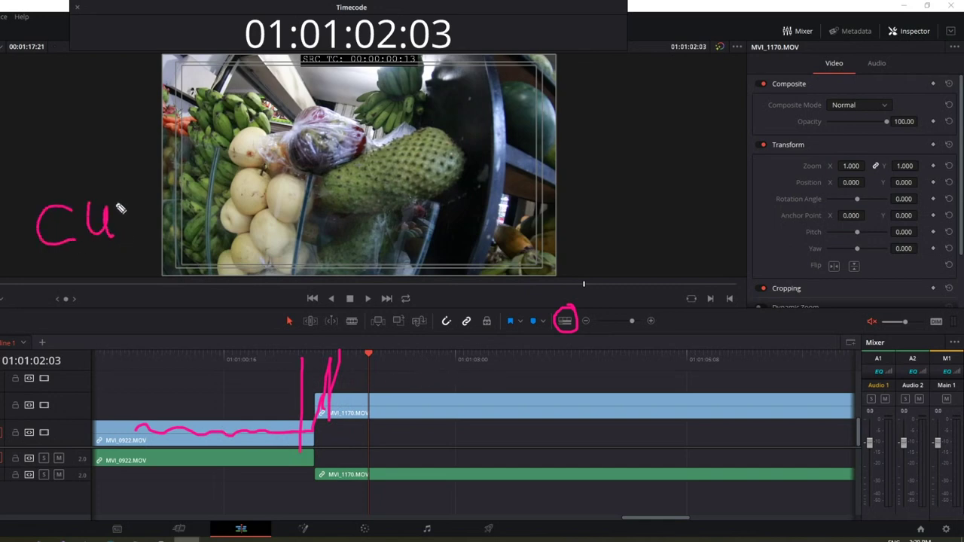
{"action": "mouse_move", "coordinate": [114, 205]}
{"action": "left_mouse_down"}
{"action": "mouse_move", "coordinate": [141, 201]}
{"action": "mouse_move", "coordinate": [132, 237]}
{"action": "left_mouse_up"}
{"action": "left_click_drag", "start_coordinate": [269, 432], "coordinate": [377, 383]}
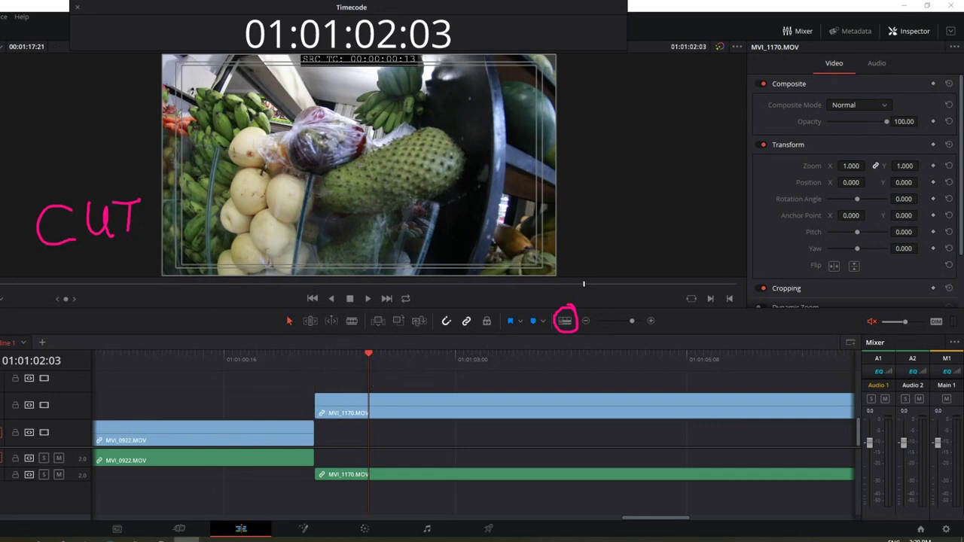
{"action": "left_click", "coordinate": [161, 357]}
{"action": "key", "text": "ctrl+b"}
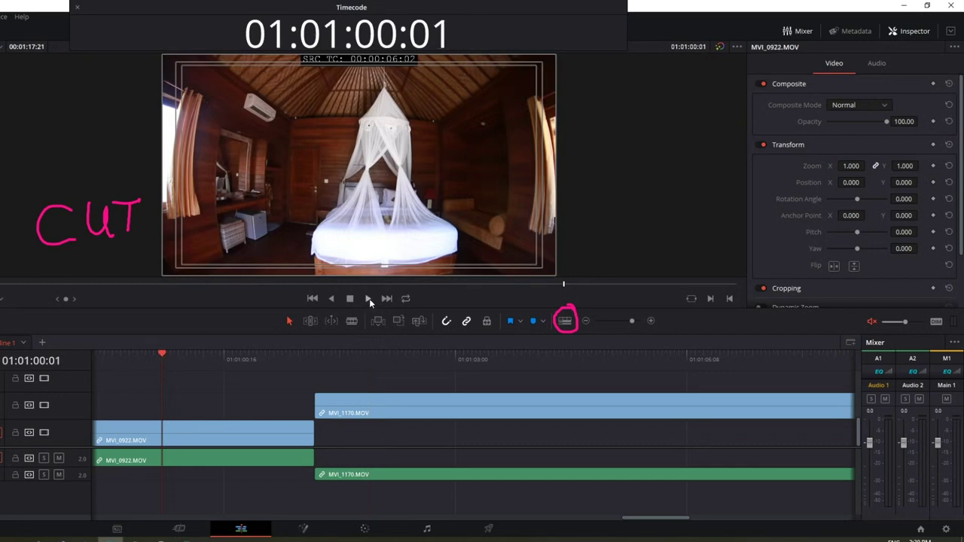
{"action": "left_click", "coordinate": [369, 298]}
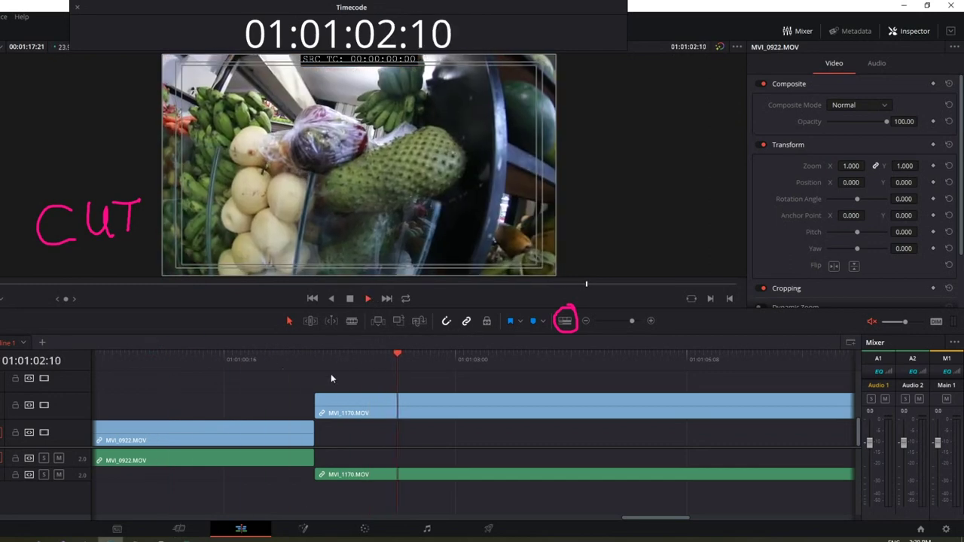
{"action": "key", "text": "space"}
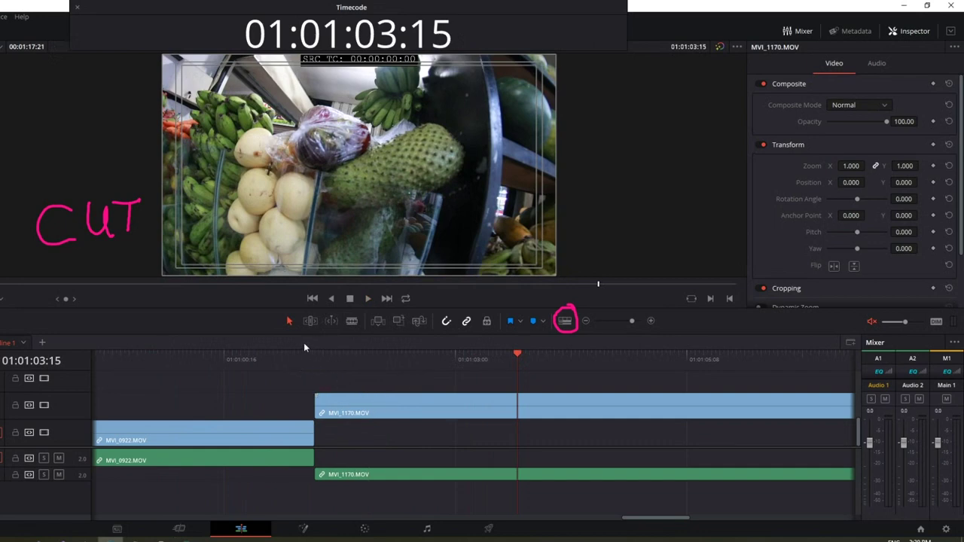
Step: Drag MVI_1170 left to overlap the tail of MVI_0922 and sketch the overlap on screen
{"action": "left_click", "coordinate": [350, 399]}
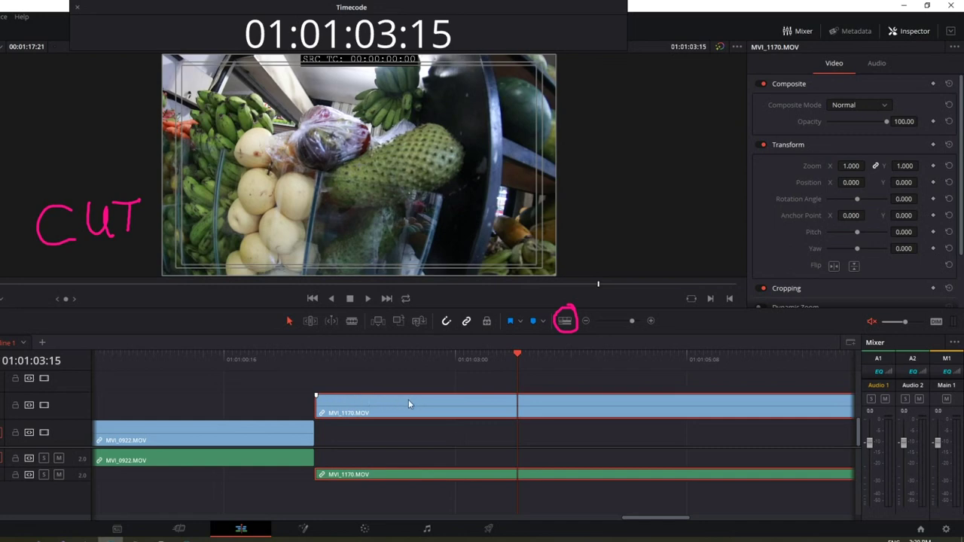
{"action": "left_click_drag", "start_coordinate": [409, 404], "coordinate": [334, 409]}
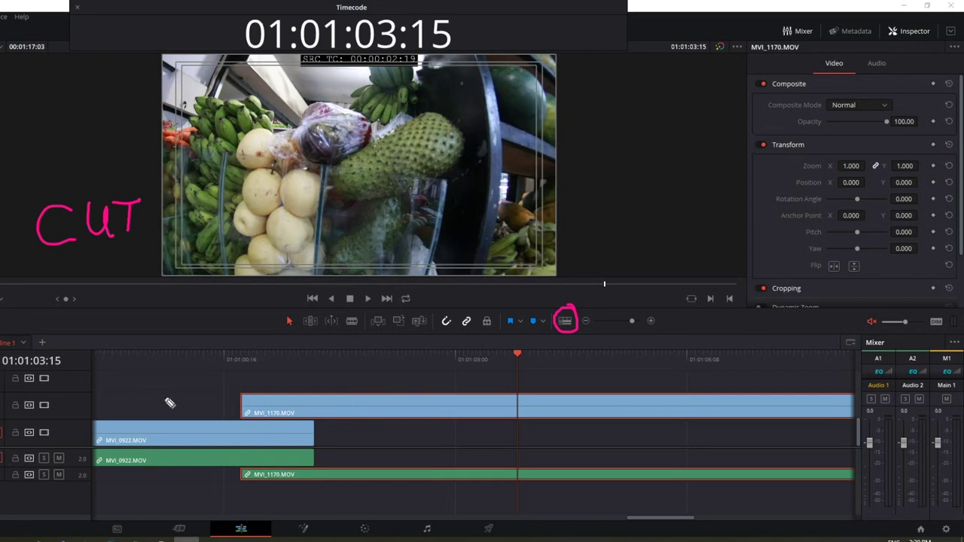
{"action": "left_click_drag", "start_coordinate": [240, 432], "coordinate": [316, 434]}
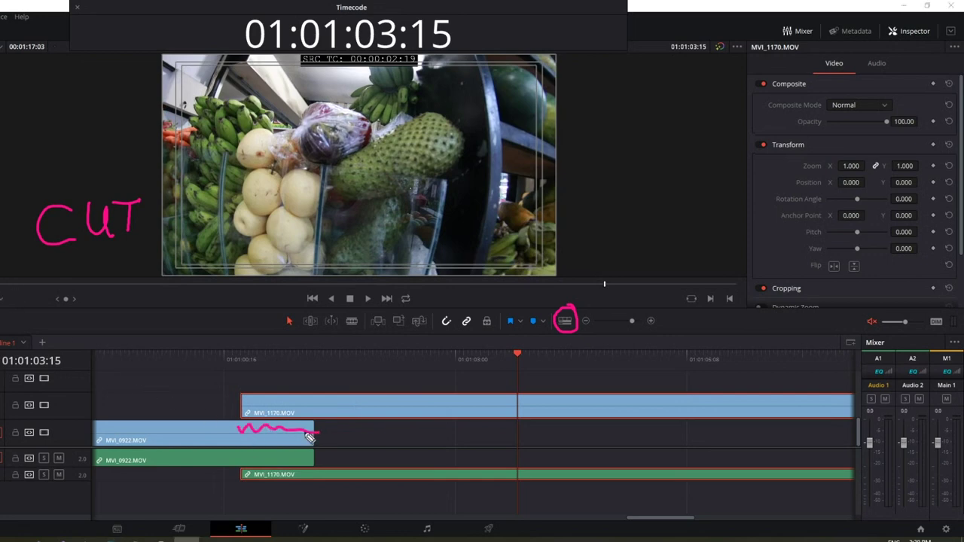
{"action": "mouse_move", "coordinate": [315, 369]}
{"action": "left_mouse_down"}
{"action": "mouse_move", "coordinate": [318, 441]}
{"action": "mouse_move", "coordinate": [239, 452]}
{"action": "mouse_move", "coordinate": [238, 371]}
{"action": "mouse_move", "coordinate": [317, 372]}
{"action": "left_mouse_up"}
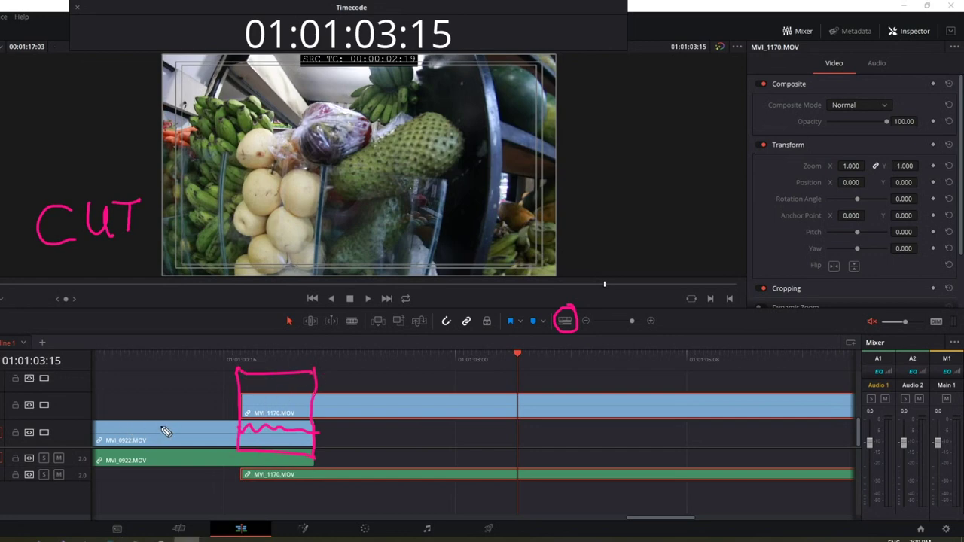
{"action": "key", "text": "e"}
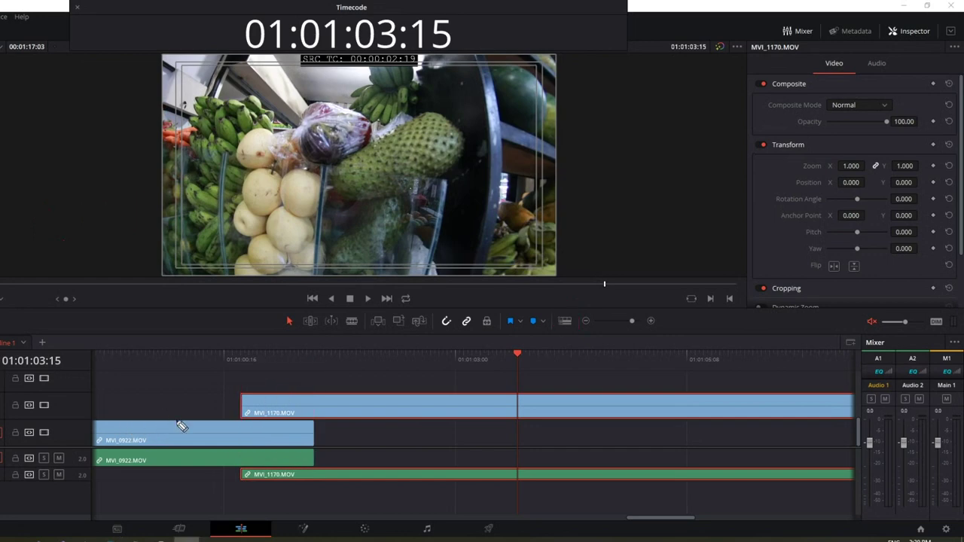
{"action": "mouse_move", "coordinate": [117, 429]}
{"action": "left_mouse_down"}
{"action": "mouse_move", "coordinate": [201, 431]}
{"action": "mouse_move", "coordinate": [244, 412]}
{"action": "mouse_move", "coordinate": [372, 423]}
{"action": "left_mouse_up"}
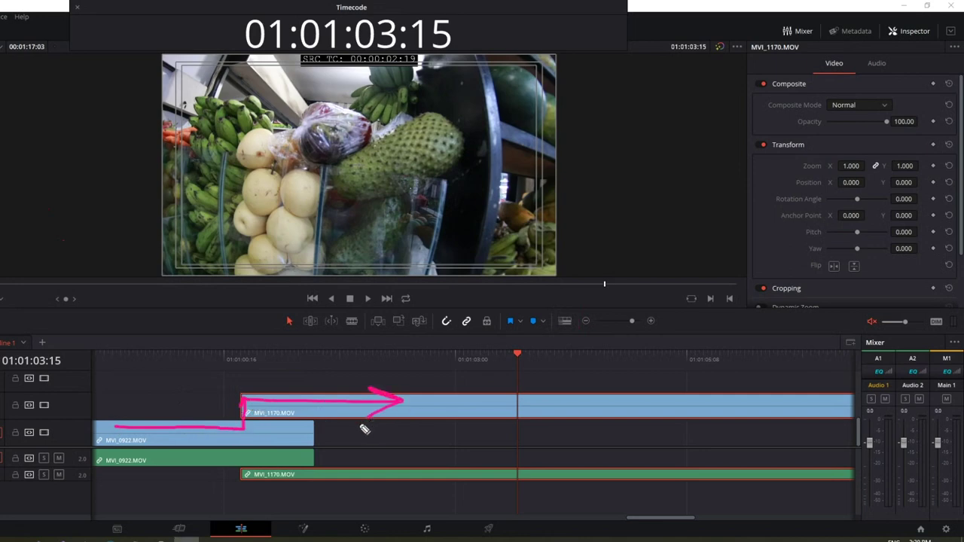
{"action": "mouse_move", "coordinate": [242, 398]}
{"action": "left_mouse_down"}
{"action": "mouse_move", "coordinate": [249, 455]}
{"action": "mouse_move", "coordinate": [241, 405]}
{"action": "mouse_move", "coordinate": [312, 394]}
{"action": "left_mouse_up"}
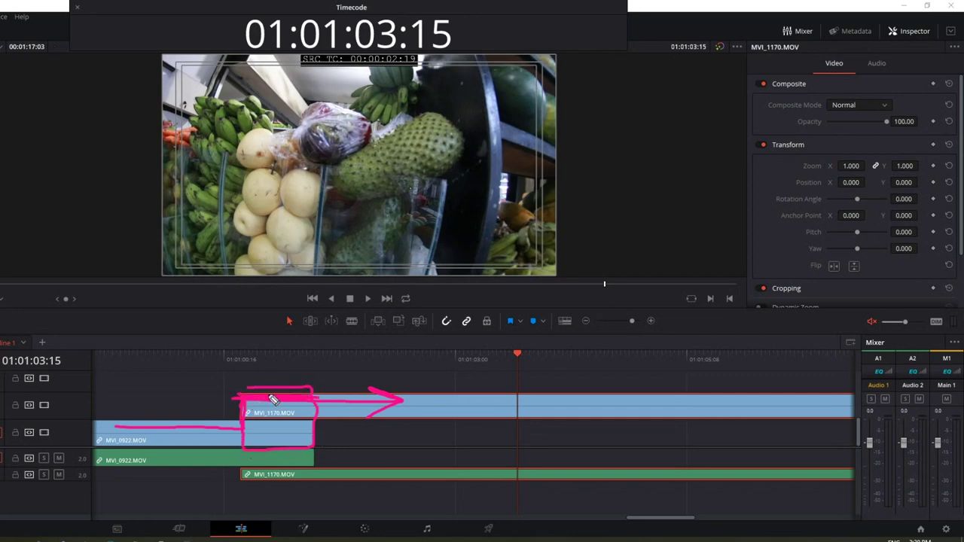
{"action": "left_click_drag", "start_coordinate": [129, 435], "coordinate": [284, 406]}
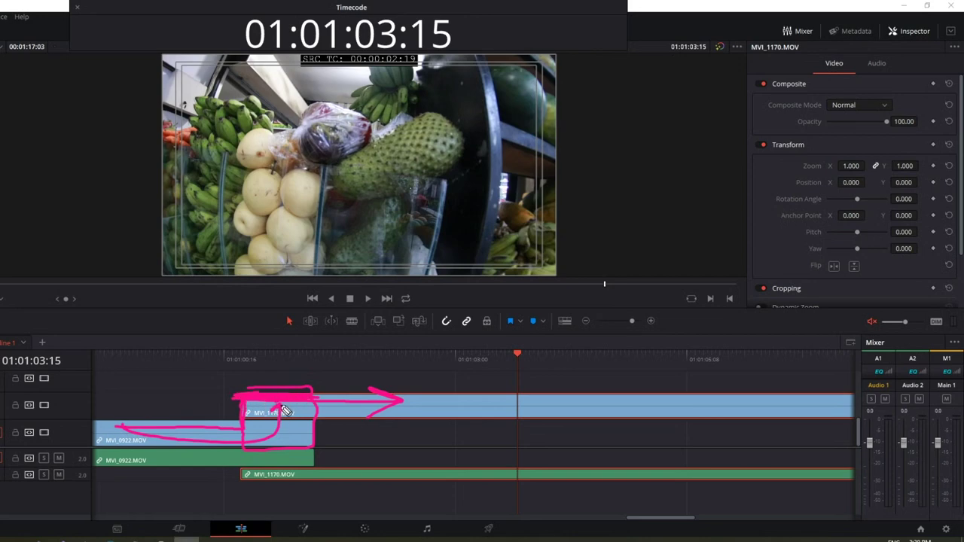
{"action": "key", "text": "Escape"}
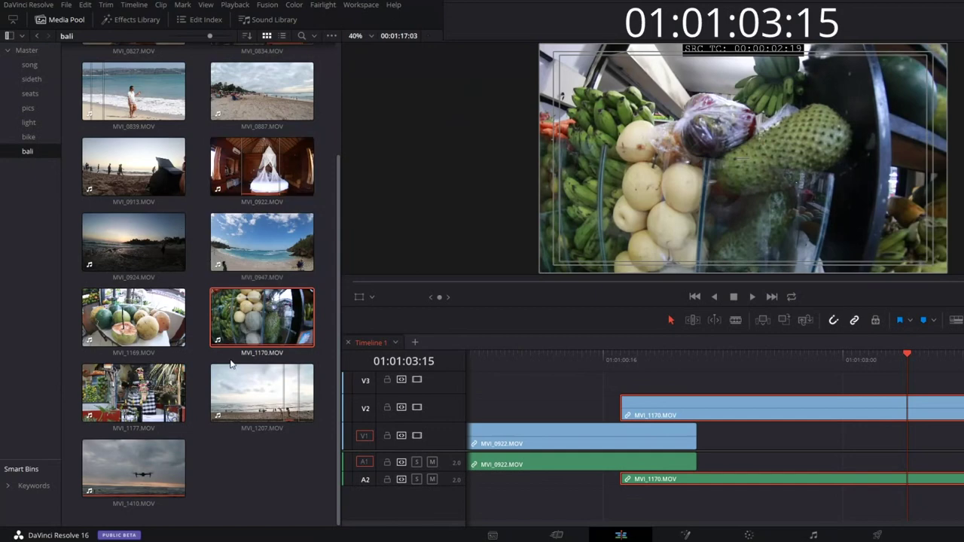
Step: Open the Effects Library and hide the Media Pool so the transitions fill the panel
{"action": "left_click", "coordinate": [138, 20]}
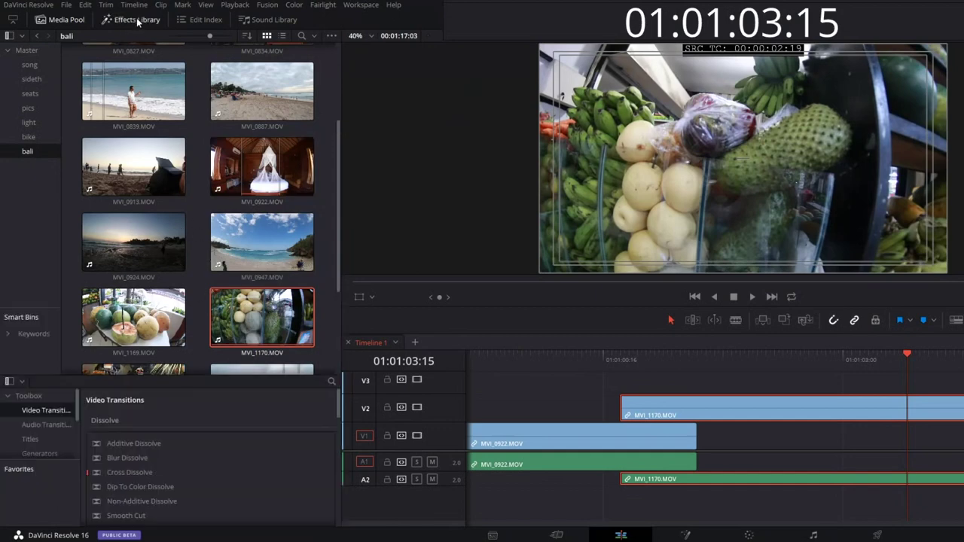
{"action": "left_click_drag", "start_coordinate": [168, 400], "coordinate": [172, 431]}
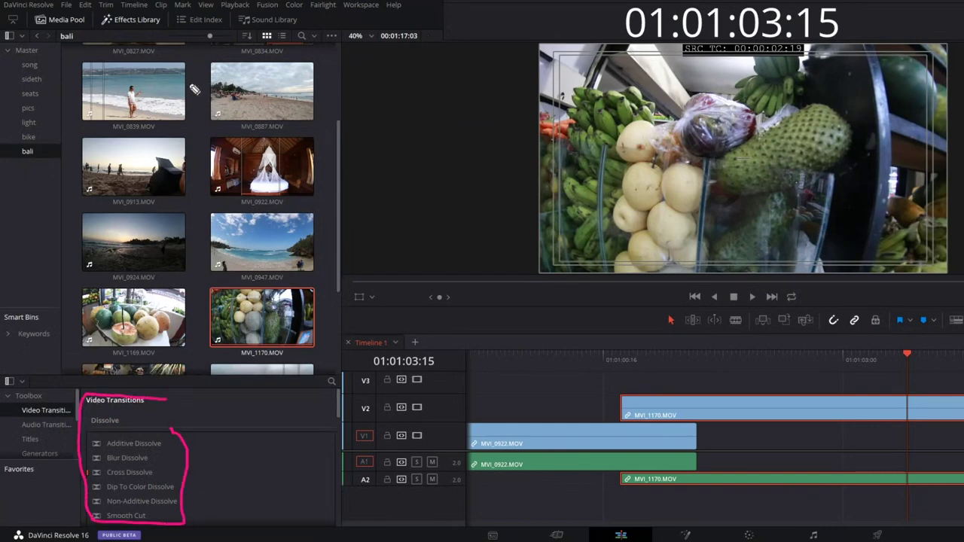
{"action": "mouse_move", "coordinate": [205, 91]}
{"action": "left_mouse_down"}
{"action": "mouse_move", "coordinate": [176, 198]}
{"action": "mouse_move", "coordinate": [211, 197]}
{"action": "left_mouse_up"}
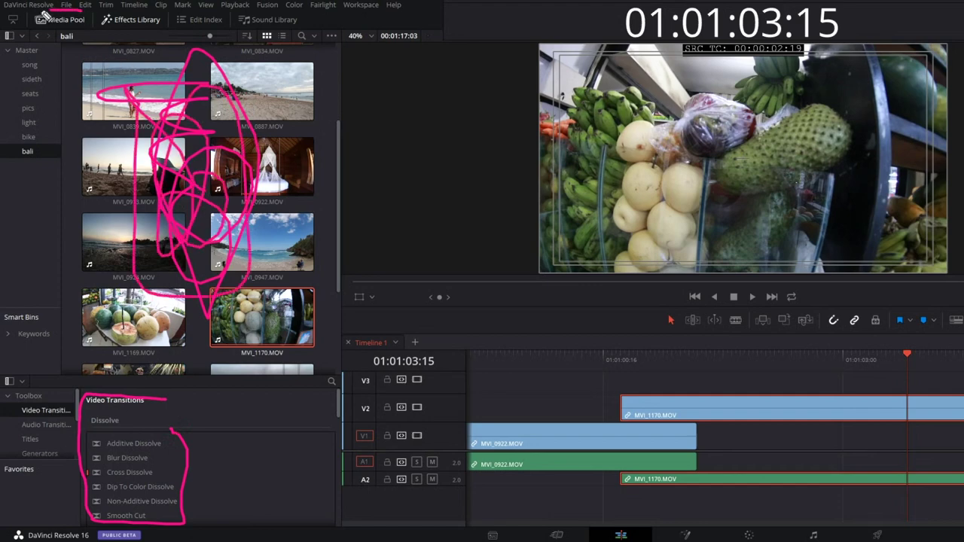
{"action": "left_click_drag", "start_coordinate": [52, 11], "coordinate": [89, 13]}
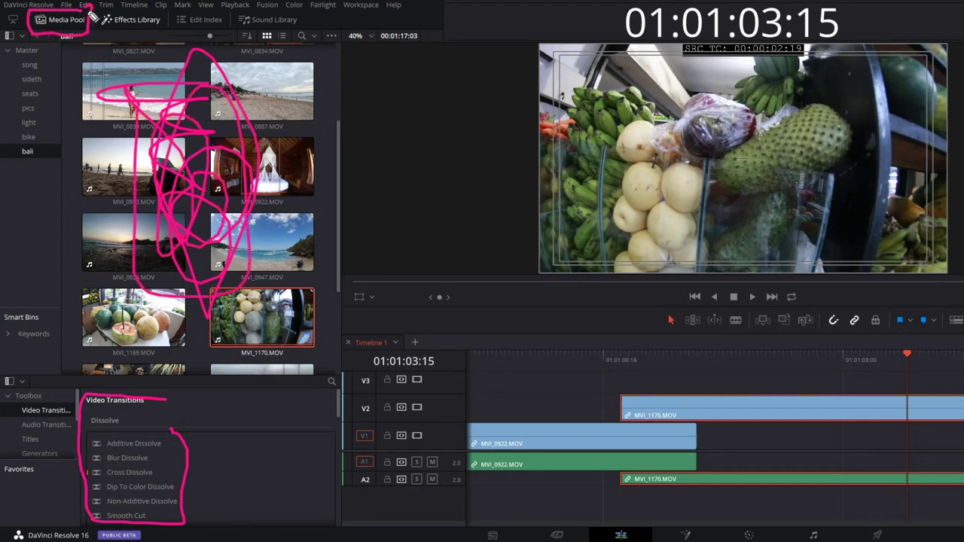
{"action": "key", "text": "Escape"}
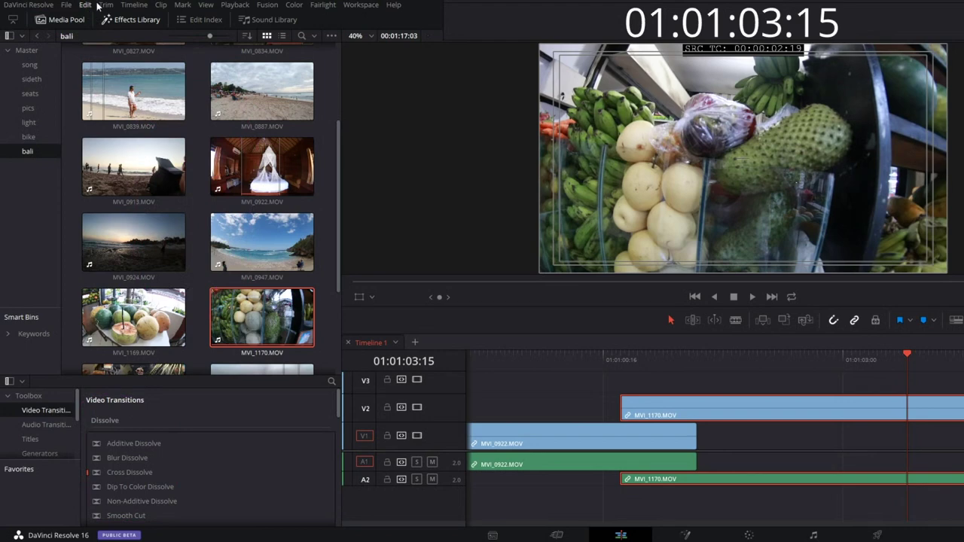
{"action": "left_click", "coordinate": [66, 23]}
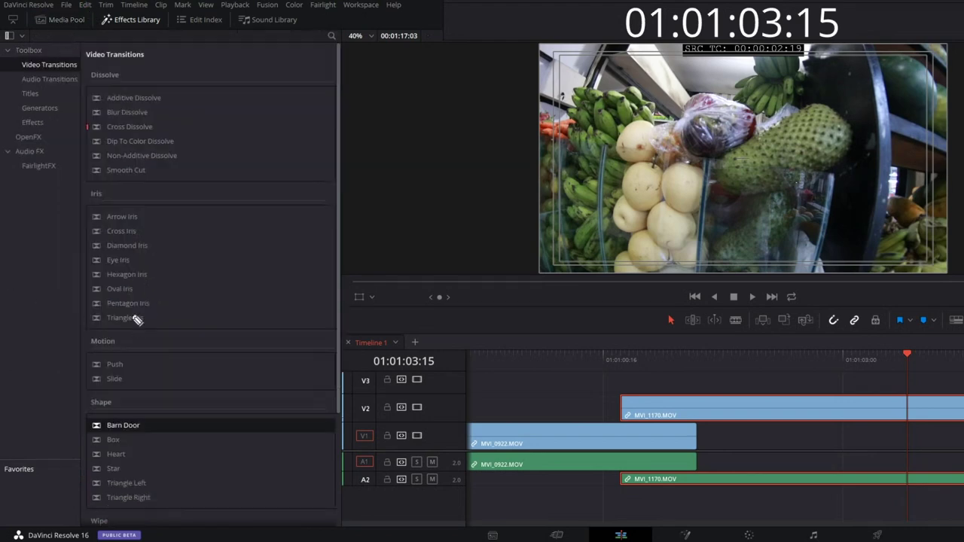
Step: Circle the Shape transitions group and underline the Video Transitions heading on screen
{"action": "mouse_move", "coordinate": [158, 10]}
{"action": "left_mouse_down"}
{"action": "mouse_move", "coordinate": [155, 38]}
{"action": "mouse_move", "coordinate": [164, 29]}
{"action": "left_mouse_up"}
{"action": "mouse_move", "coordinate": [83, 409]}
{"action": "left_mouse_down"}
{"action": "mouse_move", "coordinate": [141, 498]}
{"action": "mouse_move", "coordinate": [139, 434]}
{"action": "left_mouse_up"}
{"action": "left_click_drag", "start_coordinate": [211, 452], "coordinate": [233, 121]}
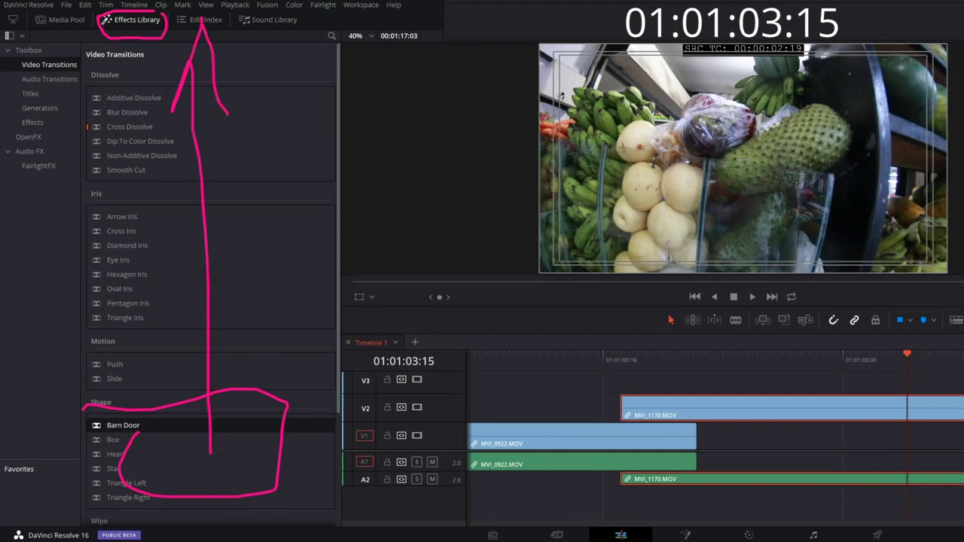
{"action": "key", "text": "Escape"}
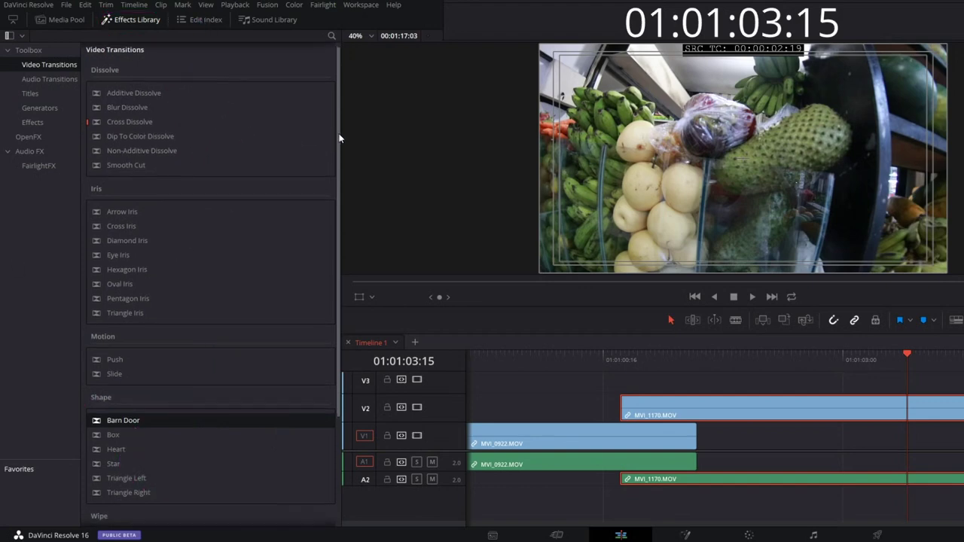
{"action": "mouse_move", "coordinate": [339, 135]}
{"action": "left_mouse_down"}
{"action": "mouse_move", "coordinate": [330, 217]}
{"action": "mouse_move", "coordinate": [350, 274]}
{"action": "left_mouse_up"}
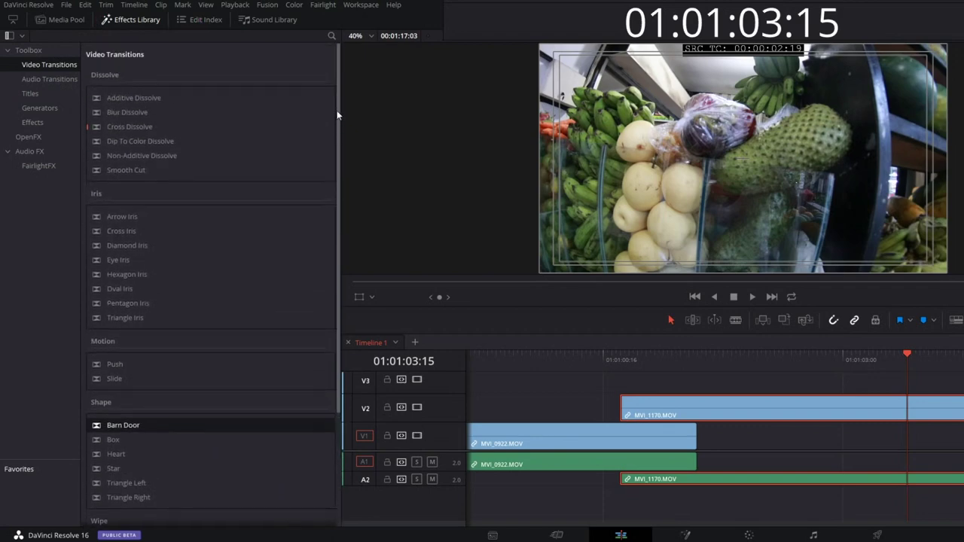
{"action": "left_click_drag", "start_coordinate": [340, 327], "coordinate": [159, 185]}
{"action": "mouse_move", "coordinate": [15, 74]}
{"action": "left_mouse_down"}
{"action": "mouse_move", "coordinate": [32, 73]}
{"action": "mouse_move", "coordinate": [22, 79]}
{"action": "left_mouse_up"}
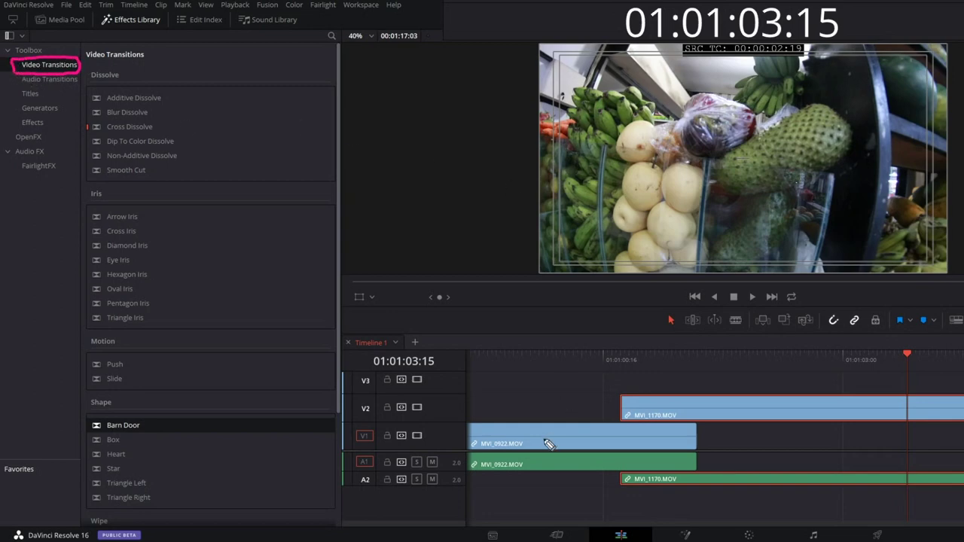
{"action": "mouse_move", "coordinate": [567, 431]}
{"action": "left_mouse_down"}
{"action": "mouse_move", "coordinate": [653, 395]}
{"action": "mouse_move", "coordinate": [631, 432]}
{"action": "left_mouse_up"}
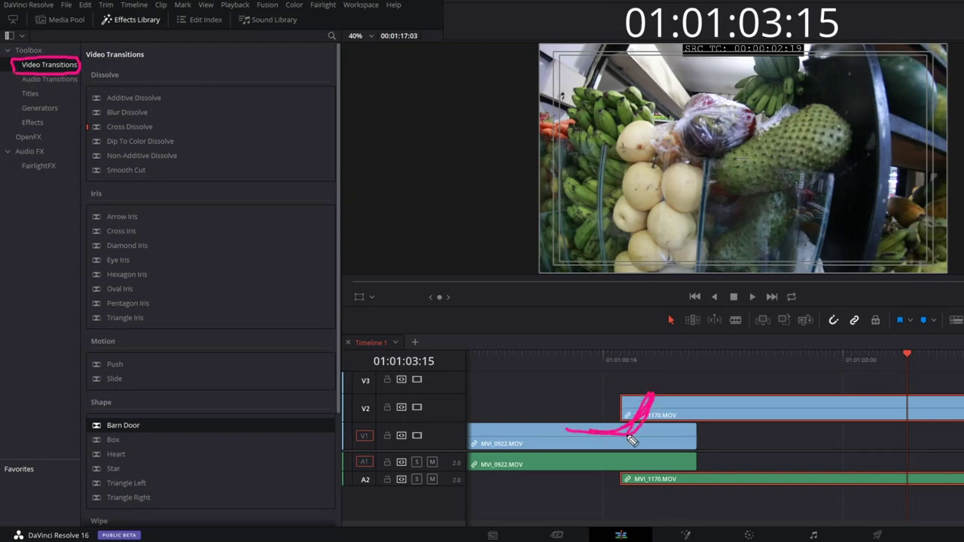
{"action": "left_click_drag", "start_coordinate": [21, 81], "coordinate": [16, 70]}
{"action": "left_click_drag", "start_coordinate": [86, 70], "coordinate": [89, 70]}
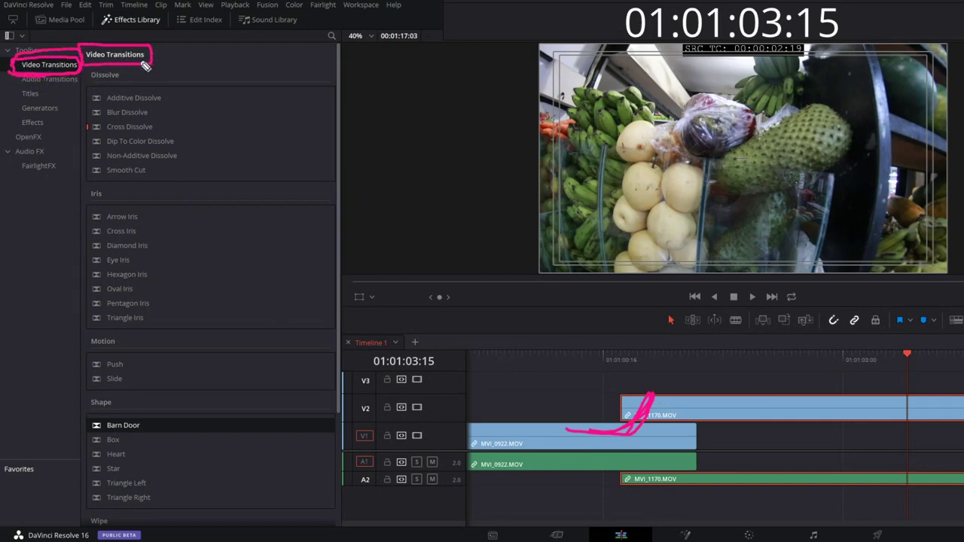
{"action": "mouse_move", "coordinate": [86, 67]}
{"action": "left_mouse_down"}
{"action": "mouse_move", "coordinate": [137, 69]}
{"action": "mouse_move", "coordinate": [202, 91]}
{"action": "mouse_move", "coordinate": [156, 181]}
{"action": "mouse_move", "coordinate": [110, 191]}
{"action": "mouse_move", "coordinate": [154, 327]}
{"action": "mouse_move", "coordinate": [128, 344]}
{"action": "mouse_move", "coordinate": [131, 386]}
{"action": "left_mouse_up"}
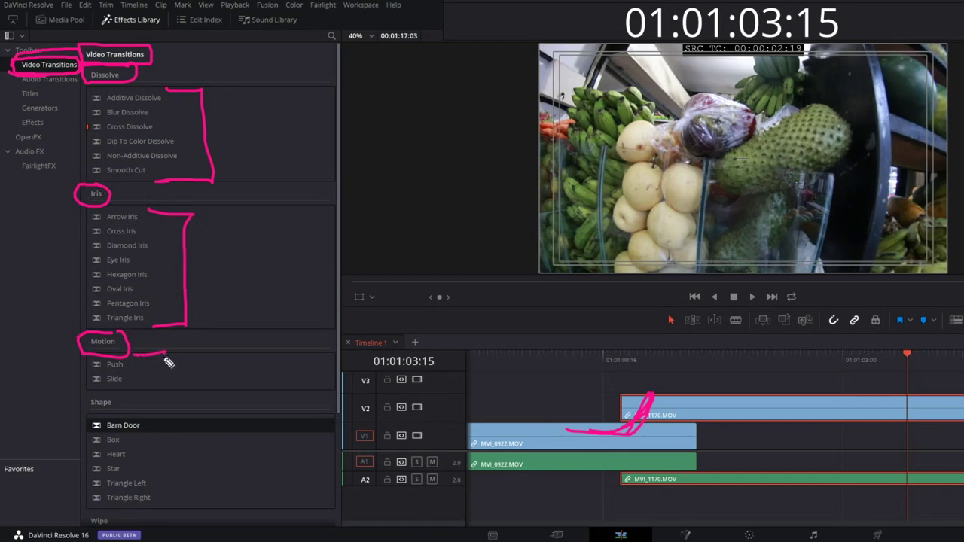
{"action": "left_click_drag", "start_coordinate": [113, 394], "coordinate": [114, 392]}
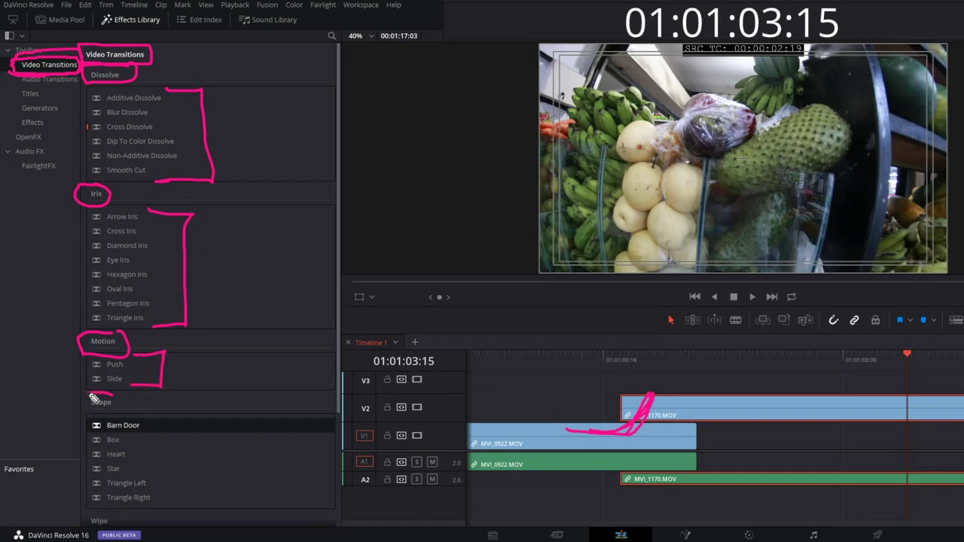
{"action": "left_click_drag", "start_coordinate": [139, 425], "coordinate": [161, 498]}
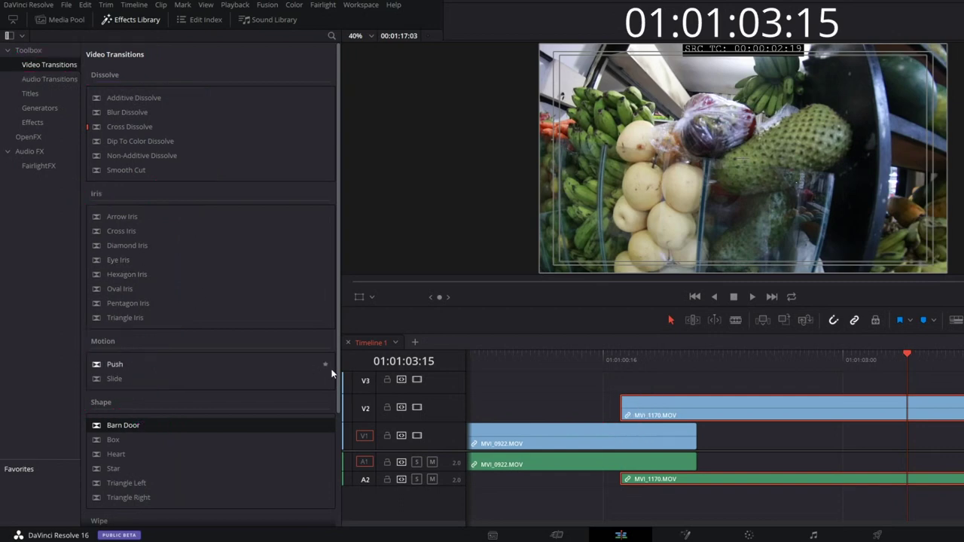
Step: Show the Video Transitions category and circle the Heart and Barn Door transitions
{"action": "scroll", "coordinate": [341, 437], "scroll_direction": "down", "scroll_amount": 2}
{"action": "scroll", "coordinate": [342, 438], "scroll_direction": "down", "scroll_amount": 2}
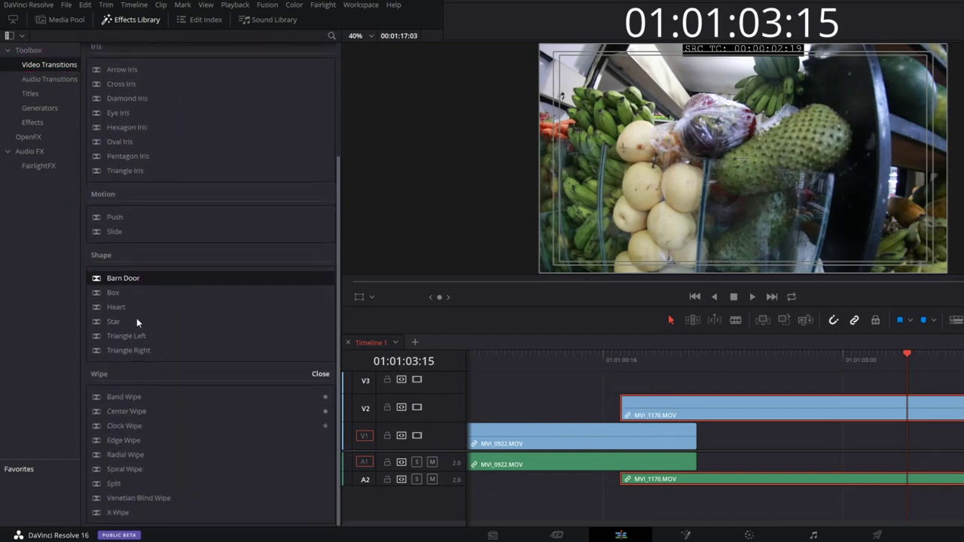
{"action": "left_click", "coordinate": [33, 65]}
{"action": "left_click_drag", "start_coordinate": [132, 300], "coordinate": [134, 309]}
{"action": "left_click_drag", "start_coordinate": [136, 272], "coordinate": [156, 280]}
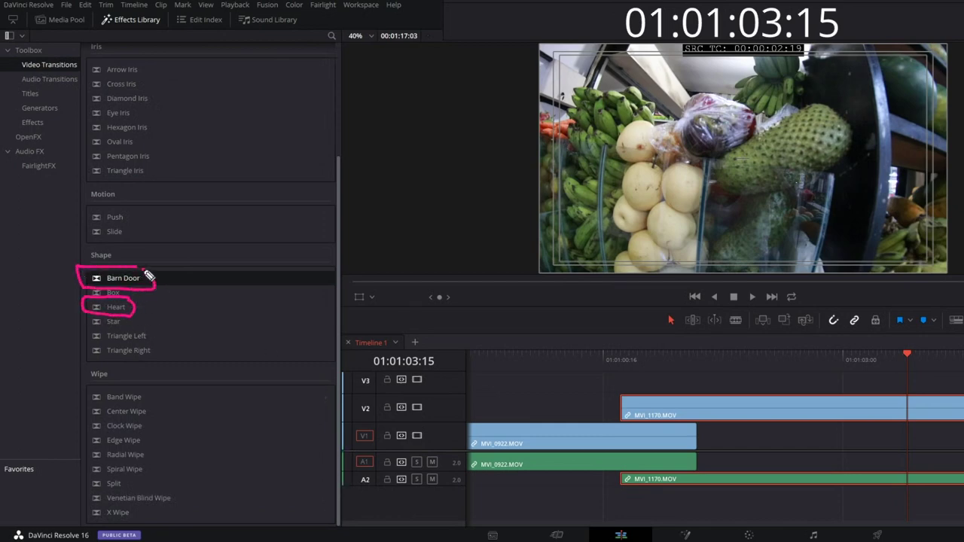
{"action": "left_click_drag", "start_coordinate": [78, 72], "coordinate": [38, 78]}
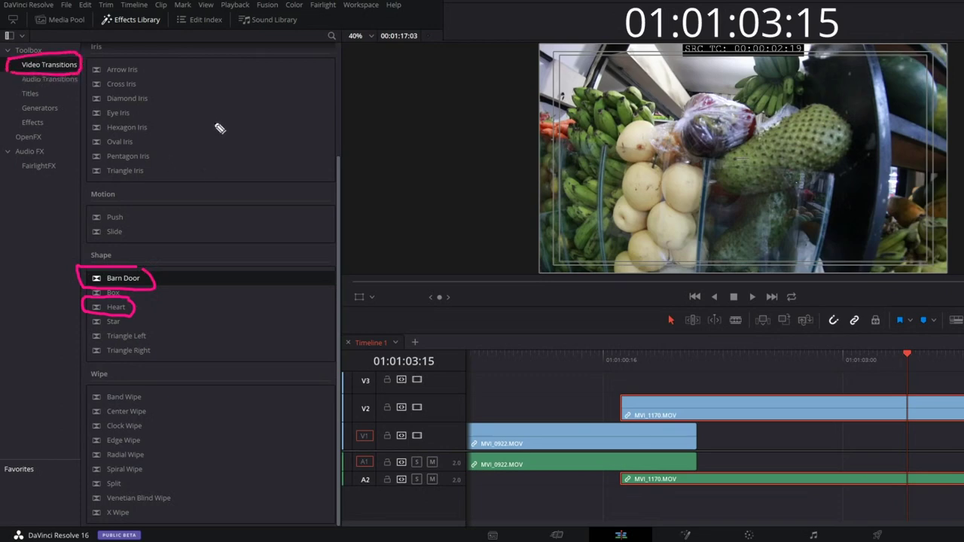
Step: Drop the Heart transition from the Shape group onto the head of MVI_1170 on V2
{"action": "mouse_move", "coordinate": [206, 112]}
{"action": "left_mouse_down"}
{"action": "mouse_move", "coordinate": [184, 220]}
{"action": "mouse_move", "coordinate": [135, 268]}
{"action": "mouse_move", "coordinate": [160, 264]}
{"action": "left_mouse_up"}
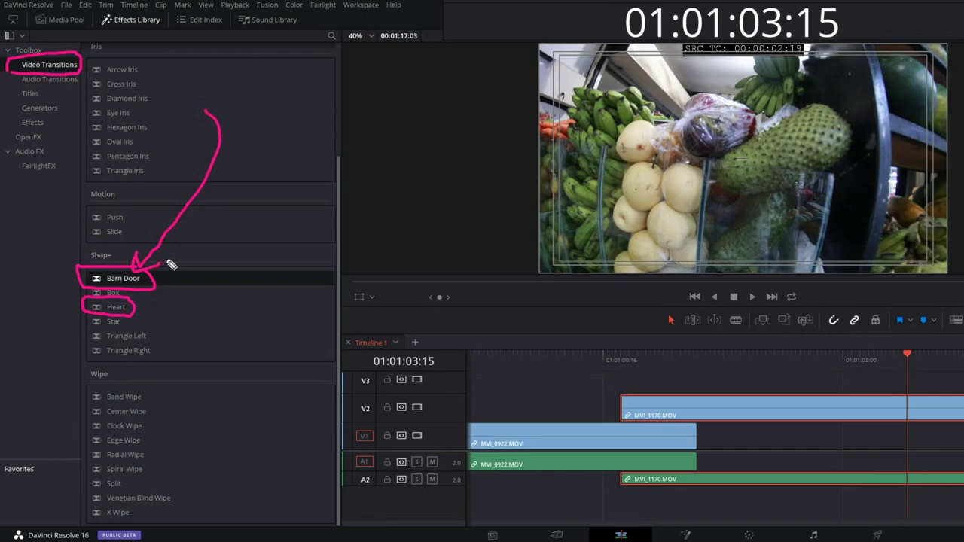
{"action": "mouse_move", "coordinate": [215, 305]}
{"action": "left_mouse_down"}
{"action": "mouse_move", "coordinate": [137, 307]}
{"action": "mouse_move", "coordinate": [163, 320]}
{"action": "left_mouse_up"}
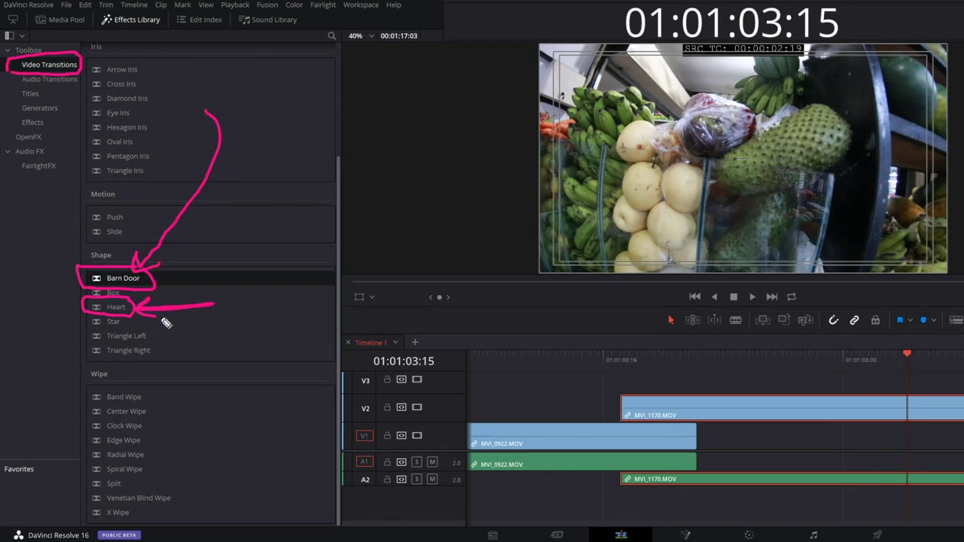
{"action": "left_click", "coordinate": [97, 308]}
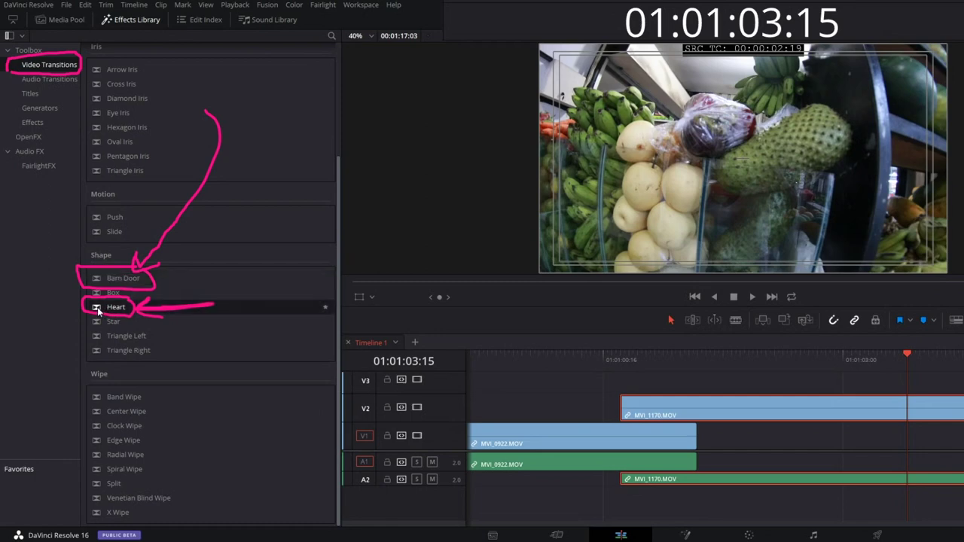
{"action": "left_click_drag", "start_coordinate": [98, 308], "coordinate": [681, 412]}
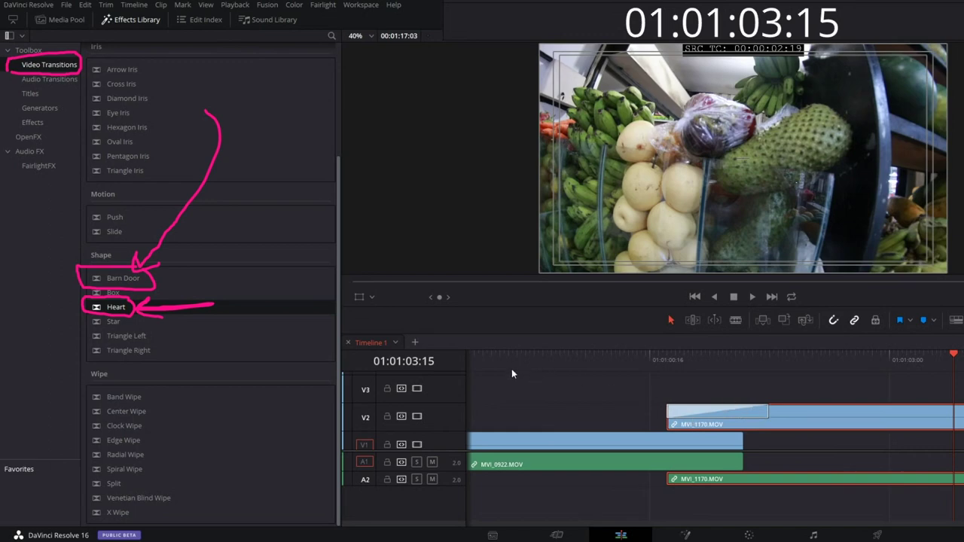
Step: Play the Heart transition from MVI_0922 into MVI_1170 and hold on the heart-reveal frame at 01:01:01:01
{"action": "left_click", "coordinate": [488, 360]}
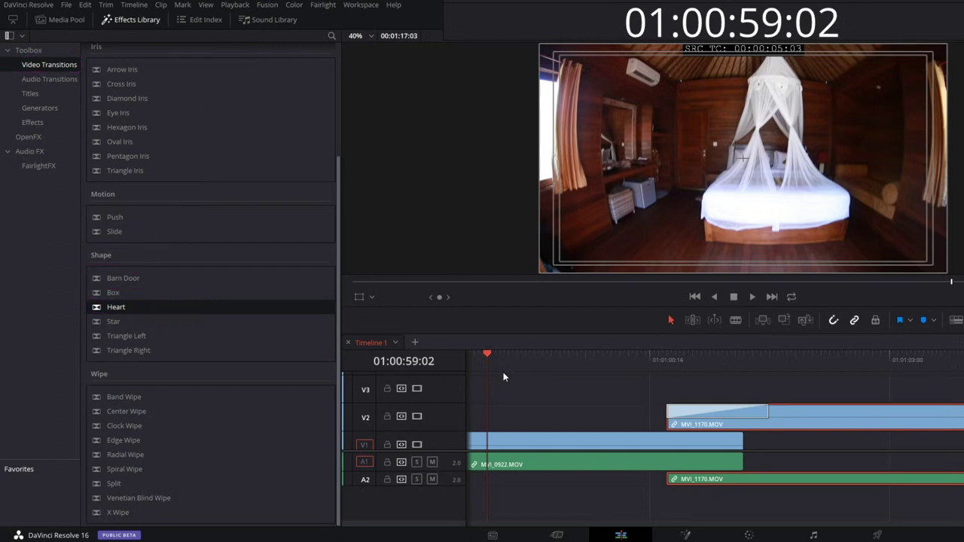
{"action": "left_click", "coordinate": [751, 297]}
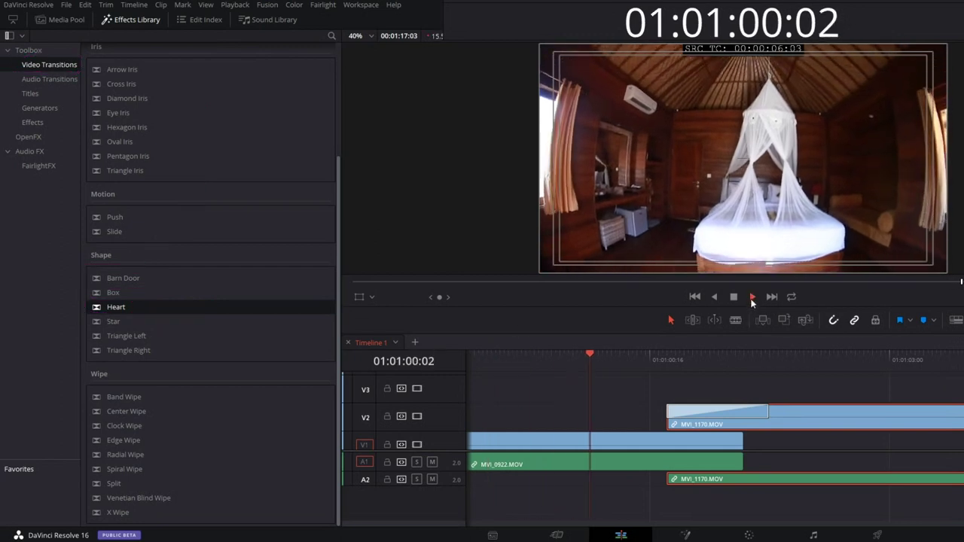
{"action": "left_click", "coordinate": [735, 297]}
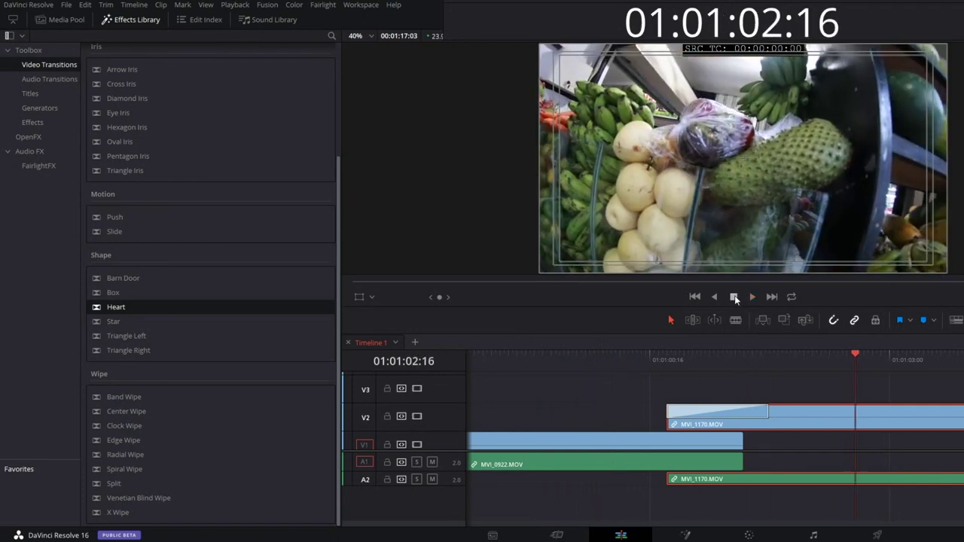
{"action": "left_click", "coordinate": [687, 360]}
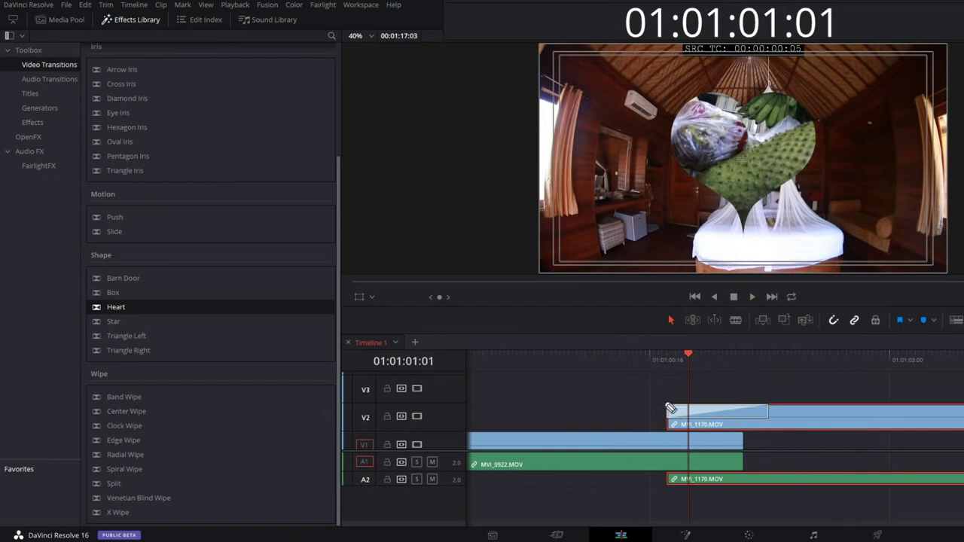
Step: Sketch annotation marks at the transition start, the playhead and the heart shape, then clear them
{"action": "mouse_move", "coordinate": [683, 394]}
{"action": "left_mouse_down"}
{"action": "mouse_move", "coordinate": [662, 445]}
{"action": "mouse_move", "coordinate": [681, 387]}
{"action": "left_mouse_up"}
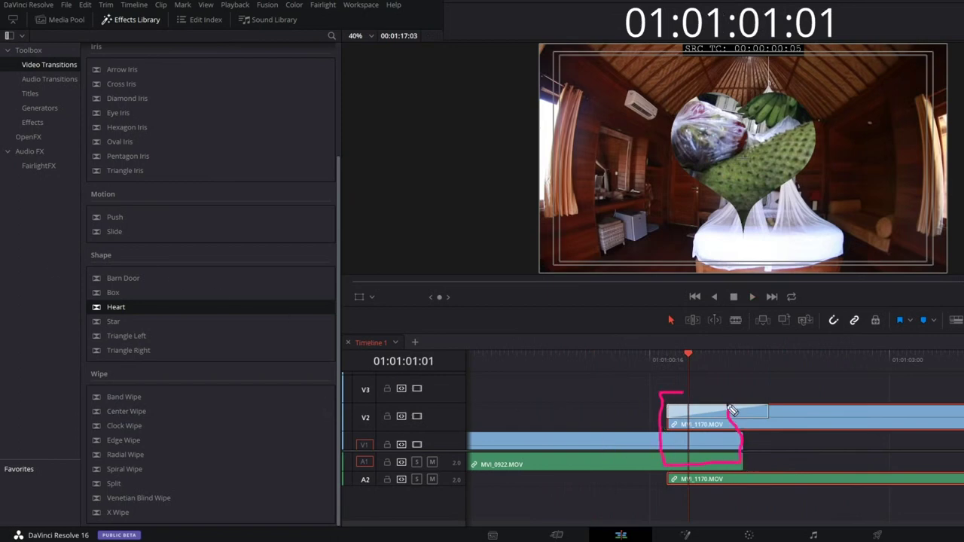
{"action": "left_click_drag", "start_coordinate": [688, 351], "coordinate": [691, 520]}
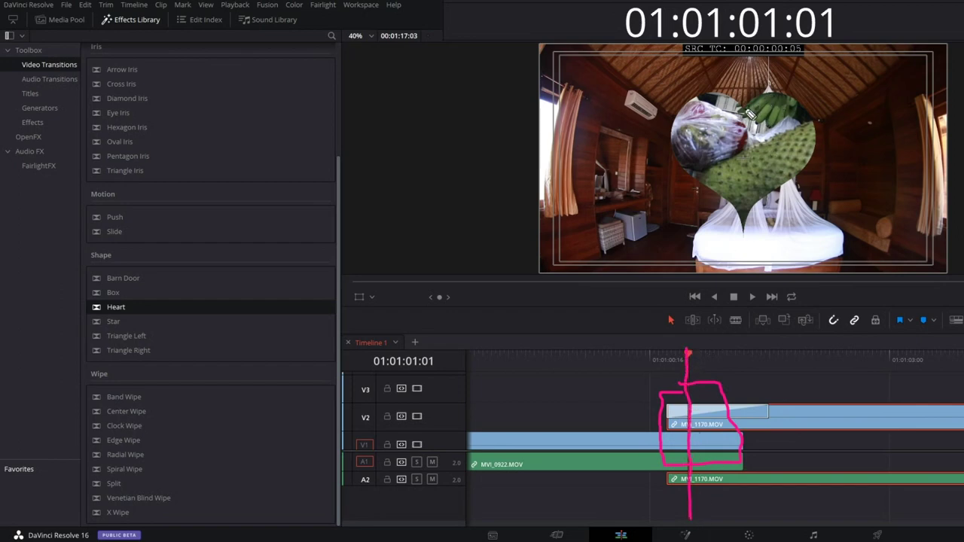
{"action": "mouse_move", "coordinate": [745, 102]}
{"action": "left_mouse_down"}
{"action": "mouse_move", "coordinate": [744, 235]}
{"action": "mouse_move", "coordinate": [712, 98]}
{"action": "left_mouse_up"}
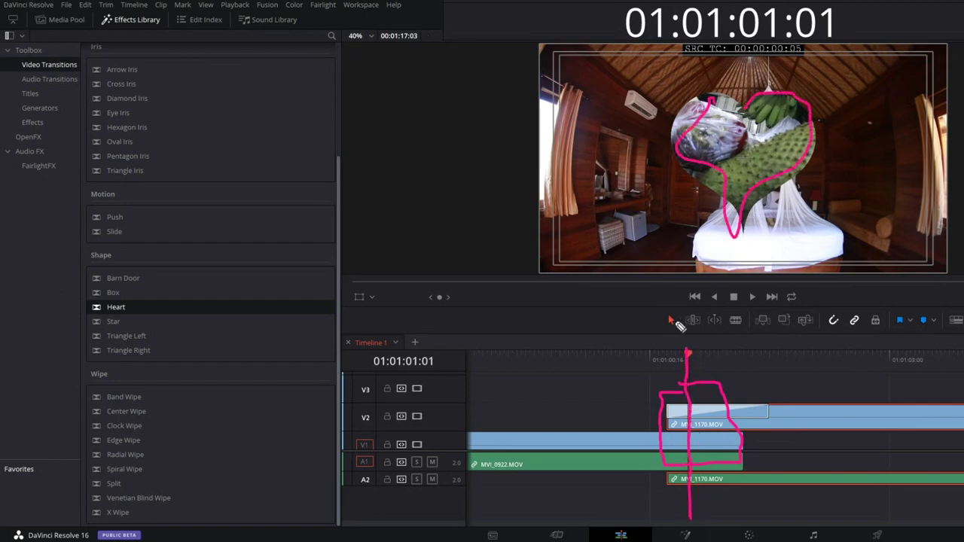
{"action": "left_click_drag", "start_coordinate": [663, 357], "coordinate": [713, 362]}
{"action": "key", "text": "Escape"}
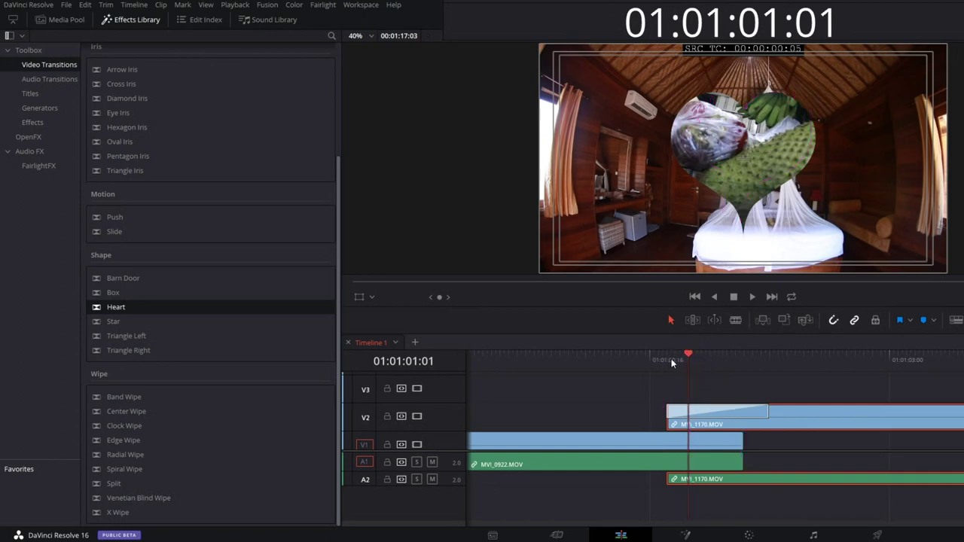
Step: Scrub and replay the Heart transition, then shift MVI_1170 about 1 second 7 frames earlier
{"action": "left_click", "coordinate": [672, 359]}
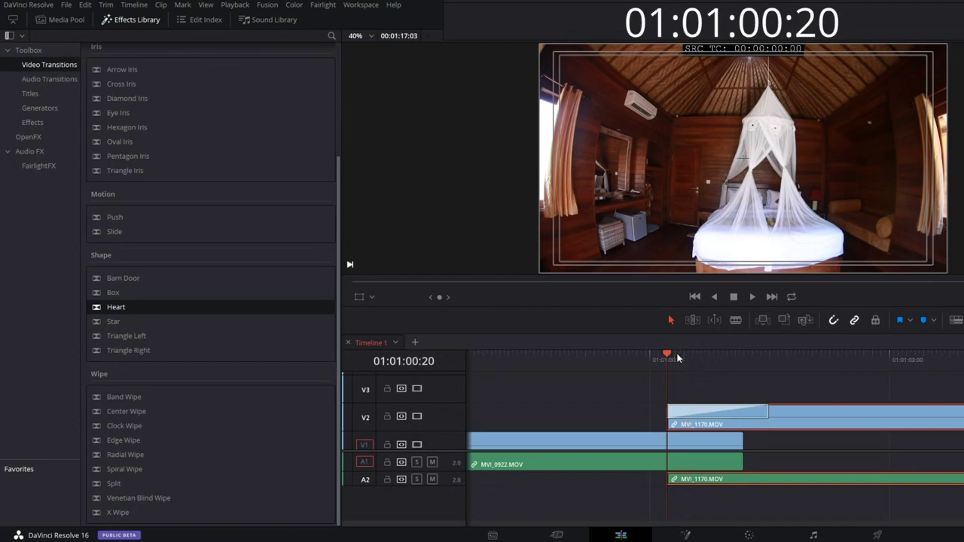
{"action": "mouse_move", "coordinate": [677, 360]}
{"action": "left_mouse_down"}
{"action": "mouse_move", "coordinate": [723, 354]}
{"action": "mouse_move", "coordinate": [700, 351]}
{"action": "left_mouse_up"}
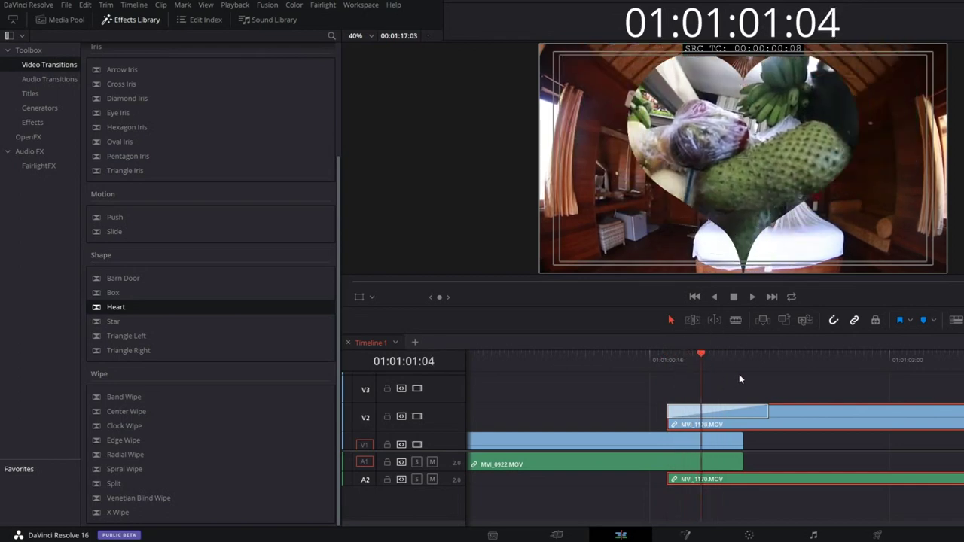
{"action": "left_click", "coordinate": [534, 358]}
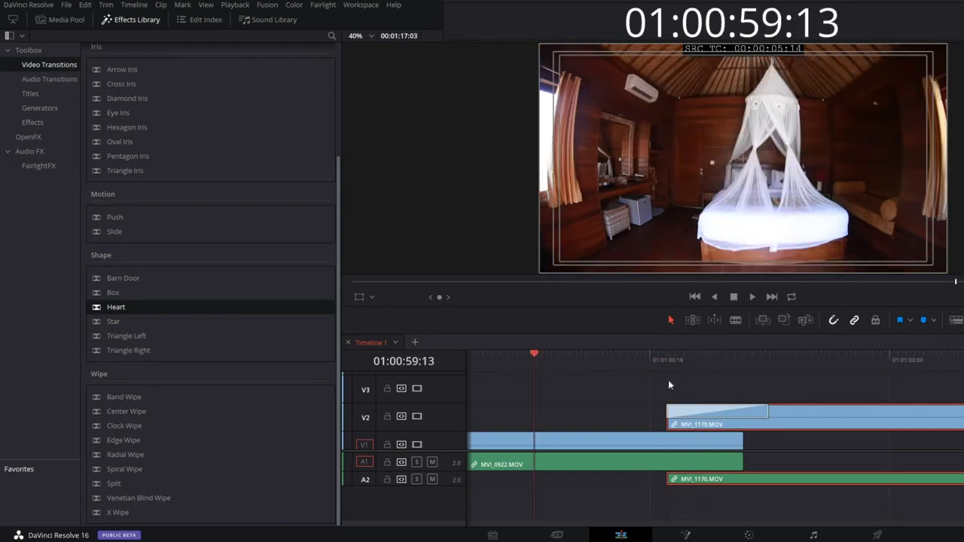
{"action": "left_click", "coordinate": [753, 297]}
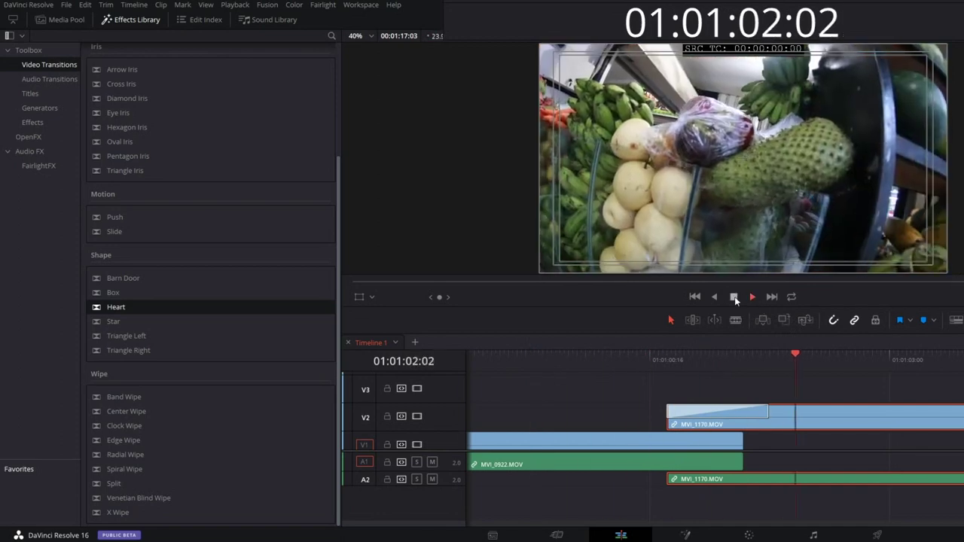
{"action": "left_click", "coordinate": [753, 301]}
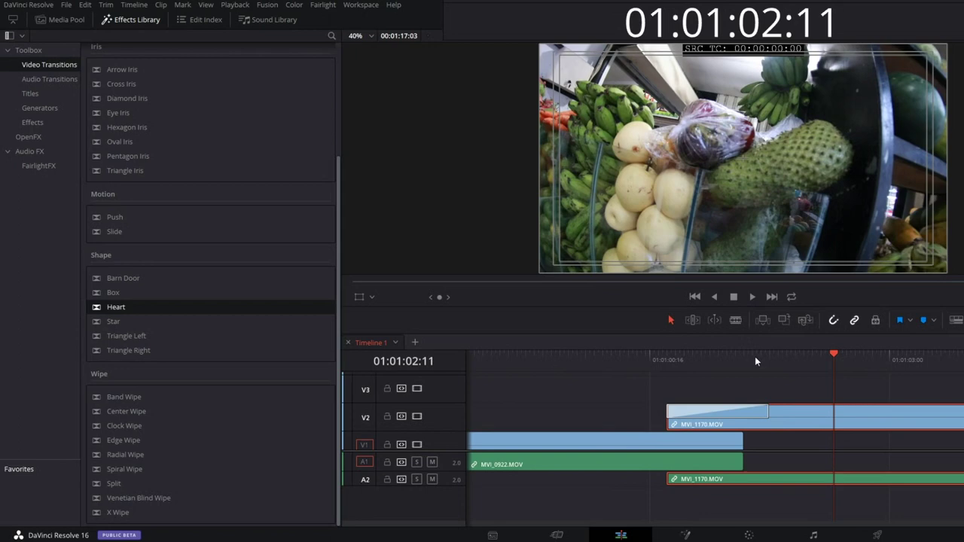
{"action": "left_click_drag", "start_coordinate": [883, 415], "coordinate": [716, 425]}
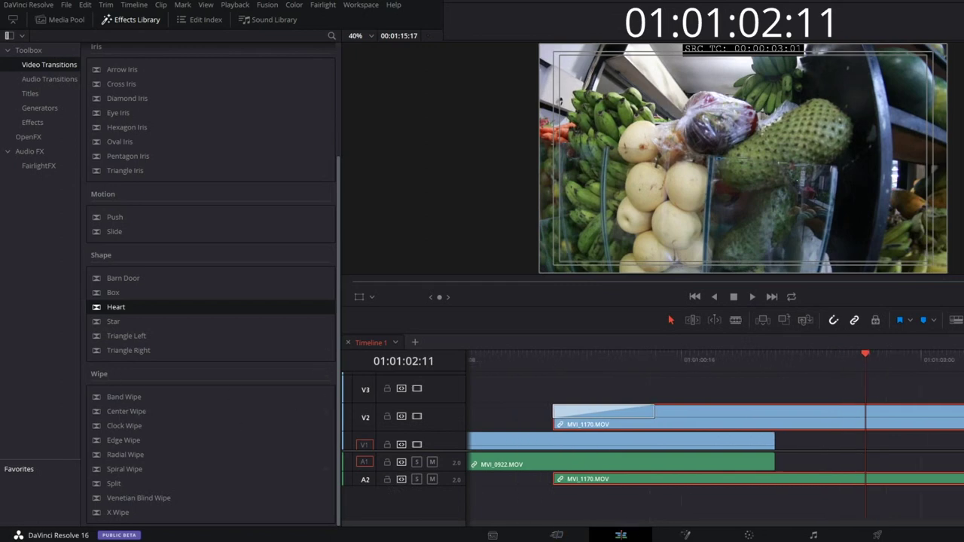
{"action": "scroll", "coordinate": [855, 522], "scroll_direction": "left", "scroll_amount": 5}
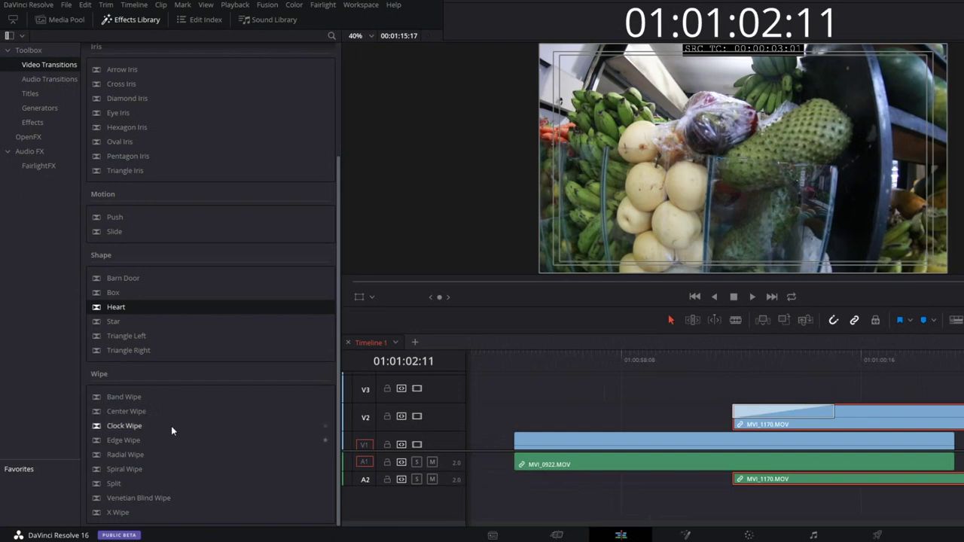
{"action": "scroll", "coordinate": [716, 437], "scroll_direction": "right", "scroll_amount": 1}
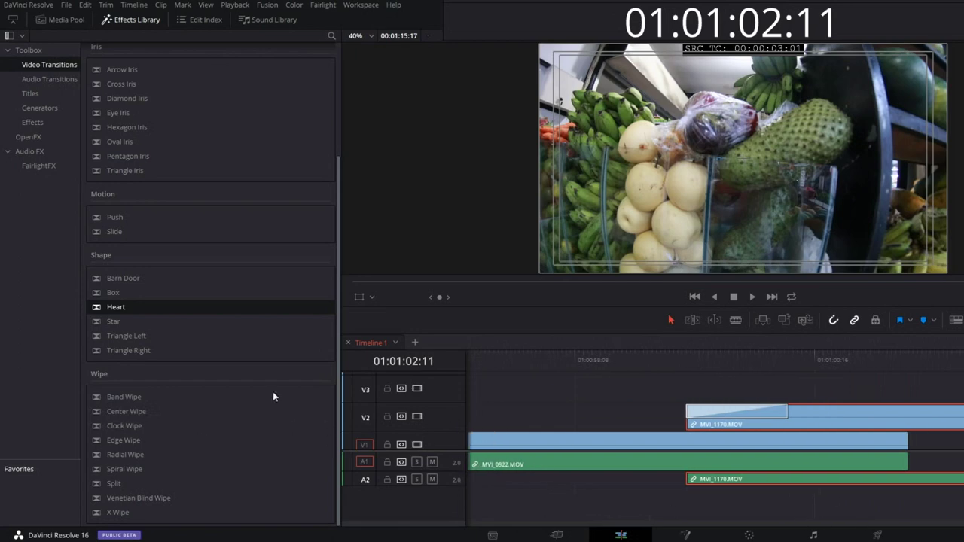
{"action": "left_click_drag", "start_coordinate": [497, 440], "coordinate": [673, 442]}
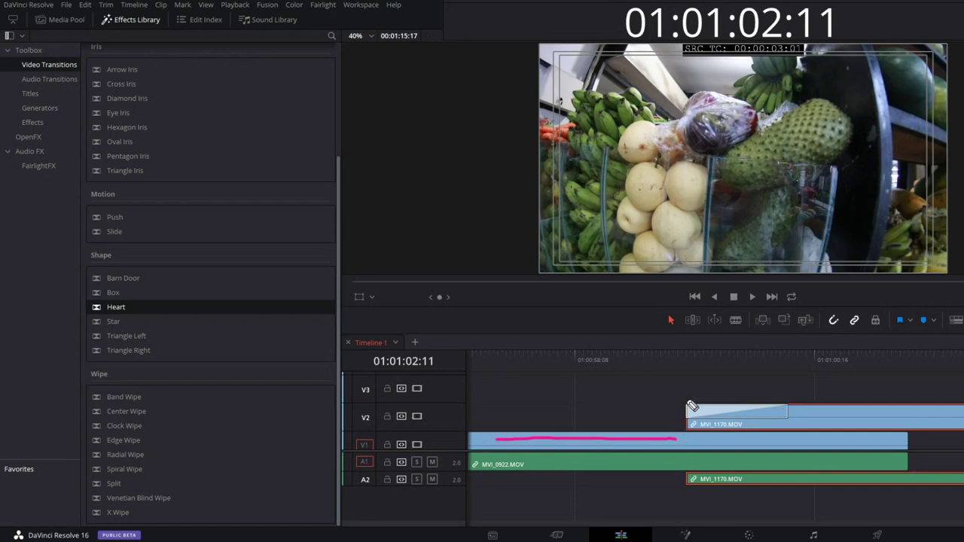
{"action": "left_click_drag", "start_coordinate": [684, 363], "coordinate": [684, 450]}
{"action": "left_click_drag", "start_coordinate": [907, 351], "coordinate": [906, 450]}
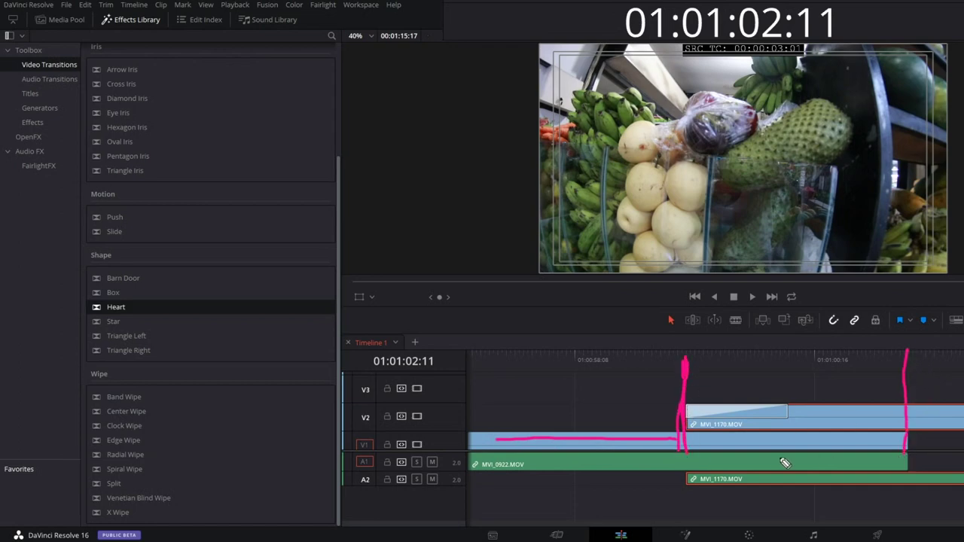
{"action": "mouse_move", "coordinate": [696, 440]}
{"action": "left_mouse_down"}
{"action": "mouse_move", "coordinate": [908, 443]}
{"action": "mouse_move", "coordinate": [682, 448]}
{"action": "mouse_move", "coordinate": [900, 448]}
{"action": "left_mouse_up"}
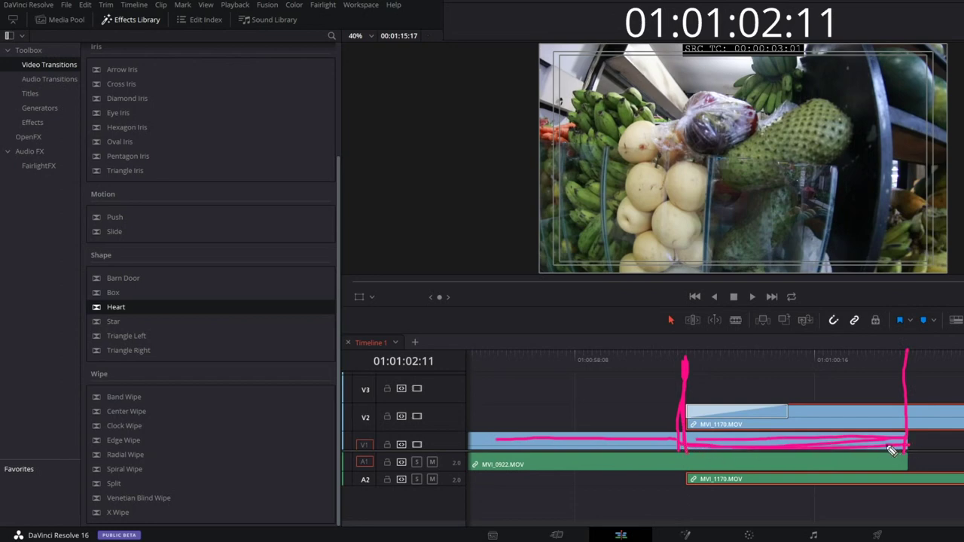
{"action": "mouse_move", "coordinate": [692, 409]}
{"action": "left_mouse_down"}
{"action": "mouse_move", "coordinate": [909, 407]}
{"action": "mouse_move", "coordinate": [676, 390]}
{"action": "mouse_move", "coordinate": [910, 394]}
{"action": "left_mouse_up"}
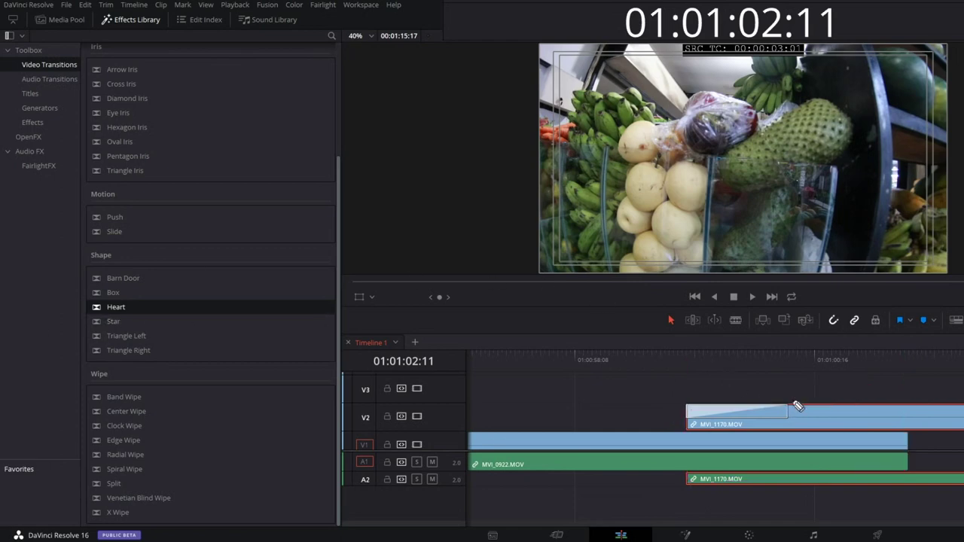
{"action": "mouse_move", "coordinate": [788, 420]}
{"action": "left_mouse_down"}
{"action": "mouse_move", "coordinate": [752, 426]}
{"action": "mouse_move", "coordinate": [793, 425]}
{"action": "left_mouse_up"}
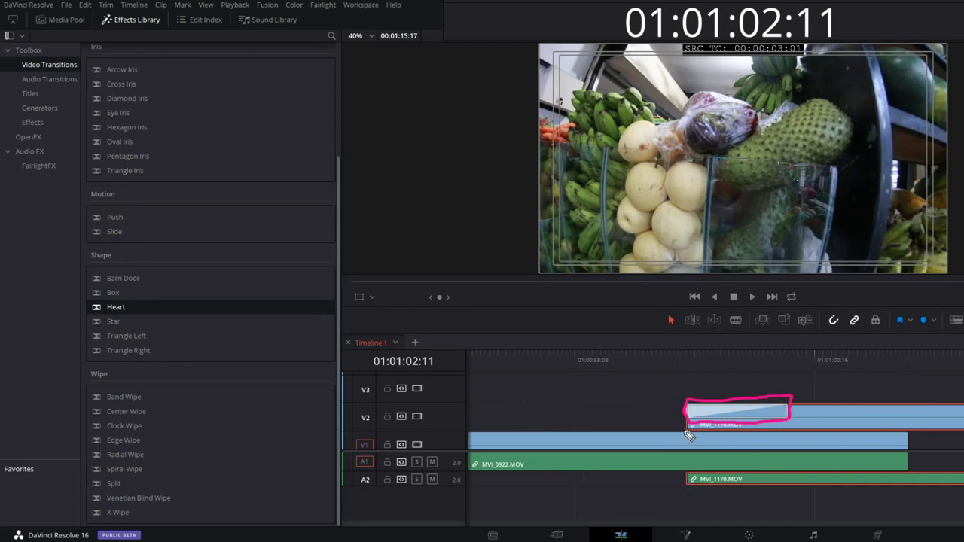
{"action": "left_click_drag", "start_coordinate": [689, 434], "coordinate": [845, 443]}
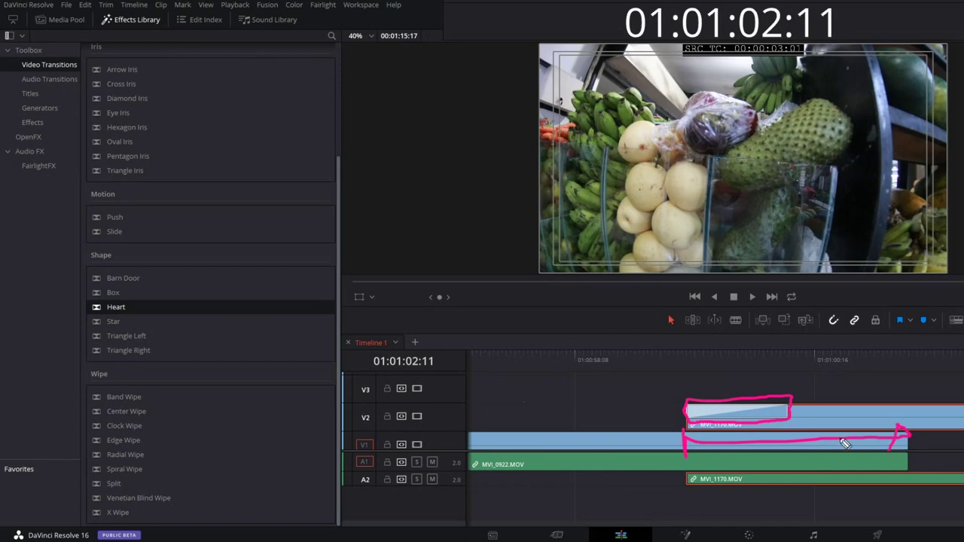
{"action": "left_click_drag", "start_coordinate": [704, 415], "coordinate": [767, 419]}
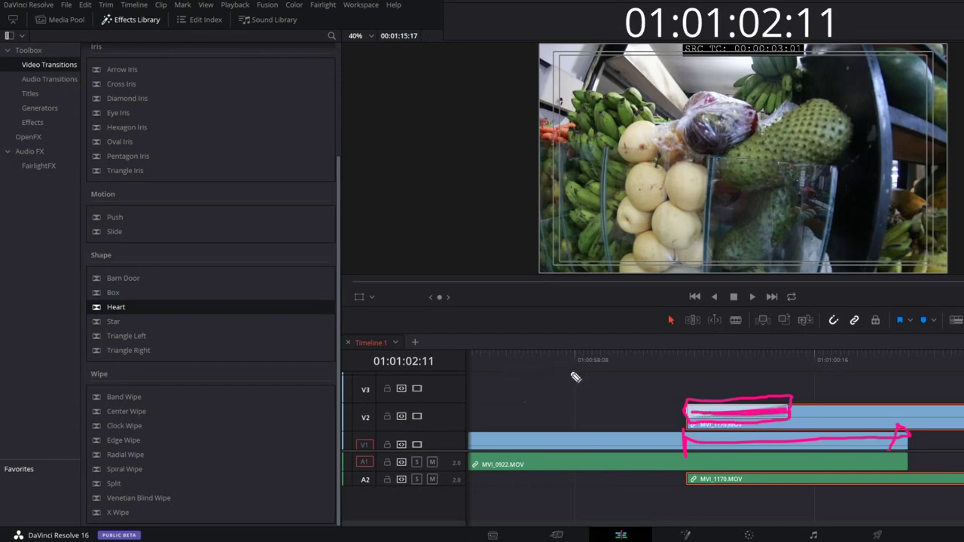
{"action": "left_click_drag", "start_coordinate": [715, 414], "coordinate": [695, 426]}
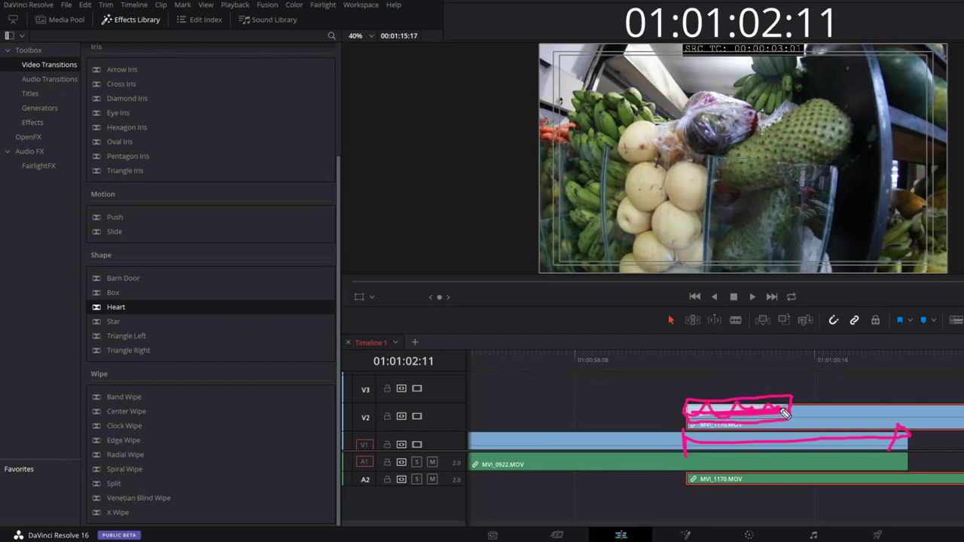
{"action": "left_click_drag", "start_coordinate": [790, 398], "coordinate": [791, 376]}
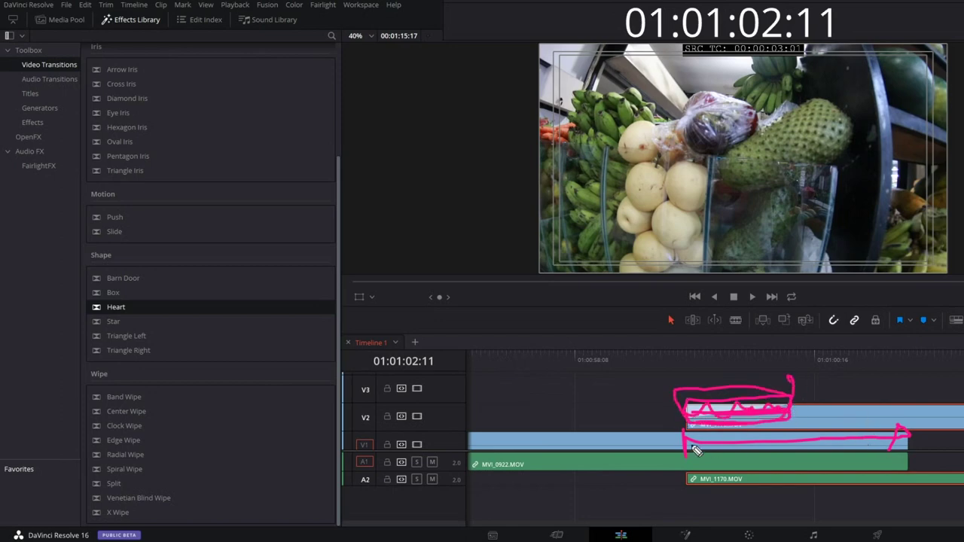
{"action": "key", "text": "Escape"}
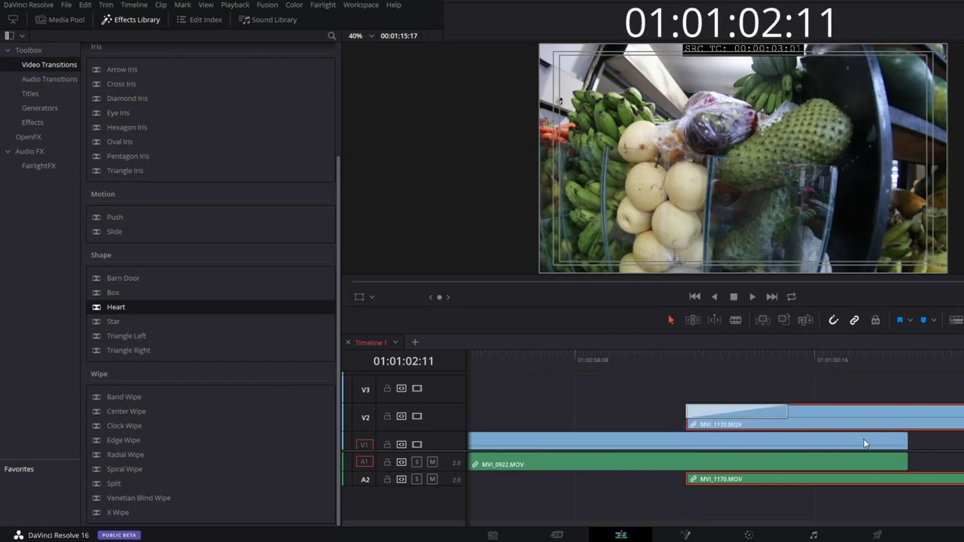
{"action": "left_click", "coordinate": [510, 364]}
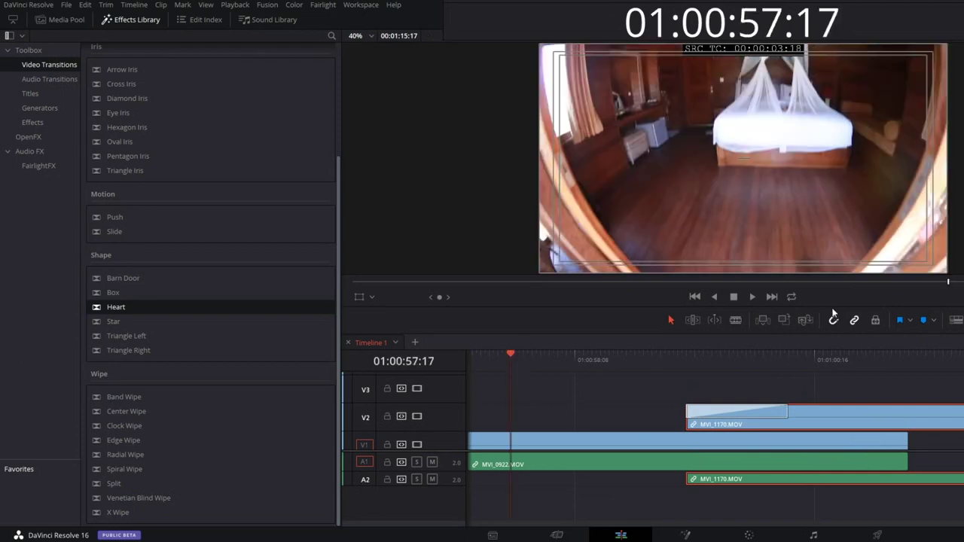
{"action": "left_click", "coordinate": [751, 296]}
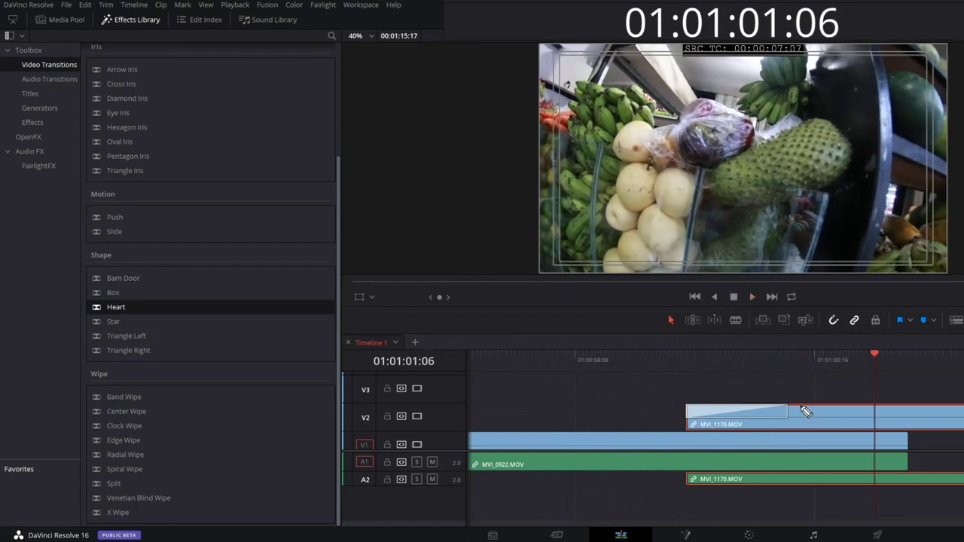
{"action": "left_click_drag", "start_coordinate": [788, 395], "coordinate": [854, 370]}
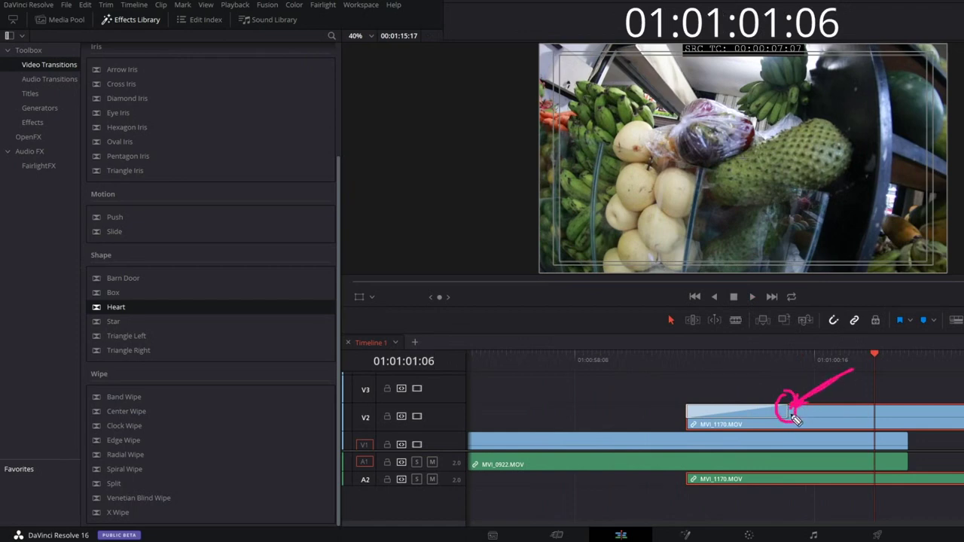
Step: Drag the Heart transition's right edge further right into MVI_1170 on V2
{"action": "left_click_drag", "start_coordinate": [799, 411], "coordinate": [912, 413]}
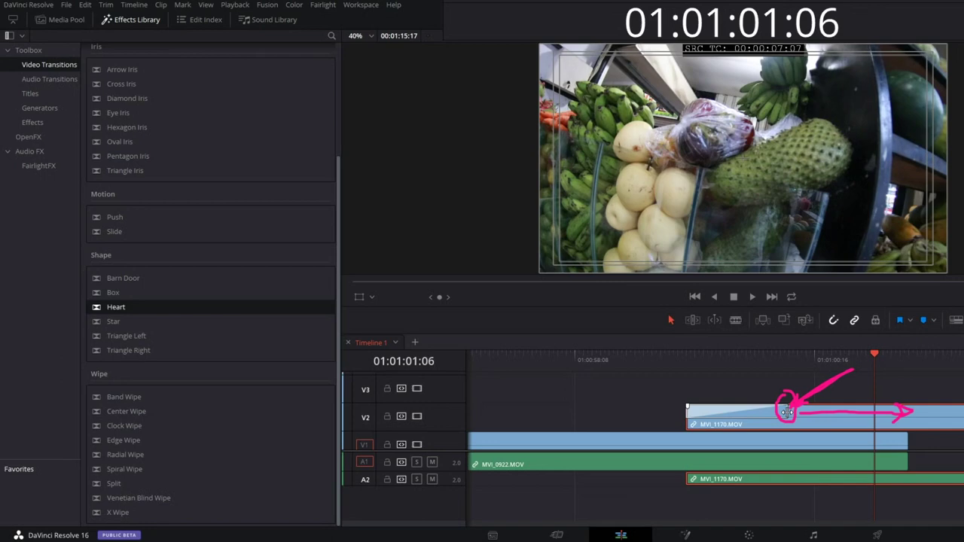
{"action": "left_click_drag", "start_coordinate": [801, 411], "coordinate": [908, 413]}
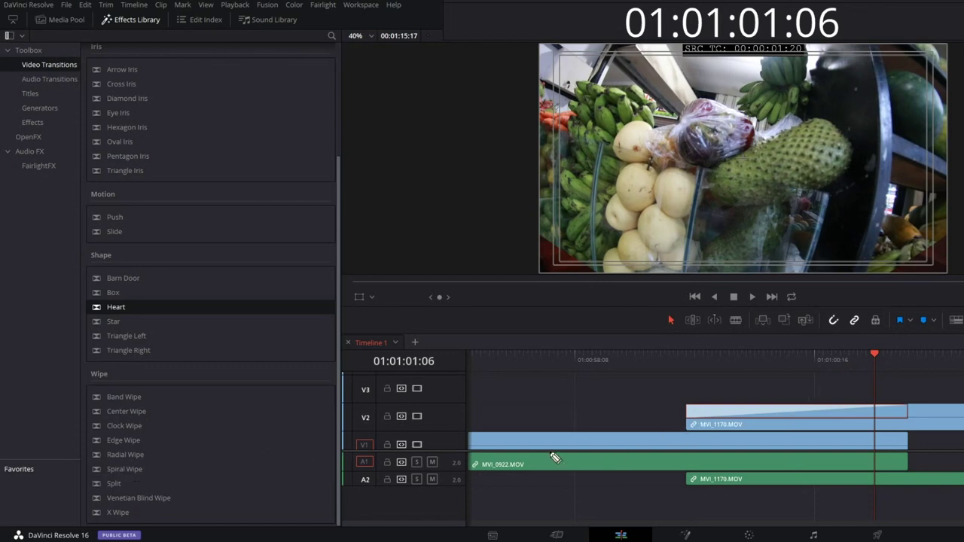
{"action": "mouse_move", "coordinate": [577, 446]}
{"action": "left_mouse_down"}
{"action": "mouse_move", "coordinate": [690, 415]}
{"action": "mouse_move", "coordinate": [911, 411]}
{"action": "left_mouse_up"}
Step: Replay the transition, nudge MVI_1170 earlier, and extend the Heart transition to 3.9 seconds, ending at MVI_0922's end
{"action": "left_click", "coordinate": [502, 356]}
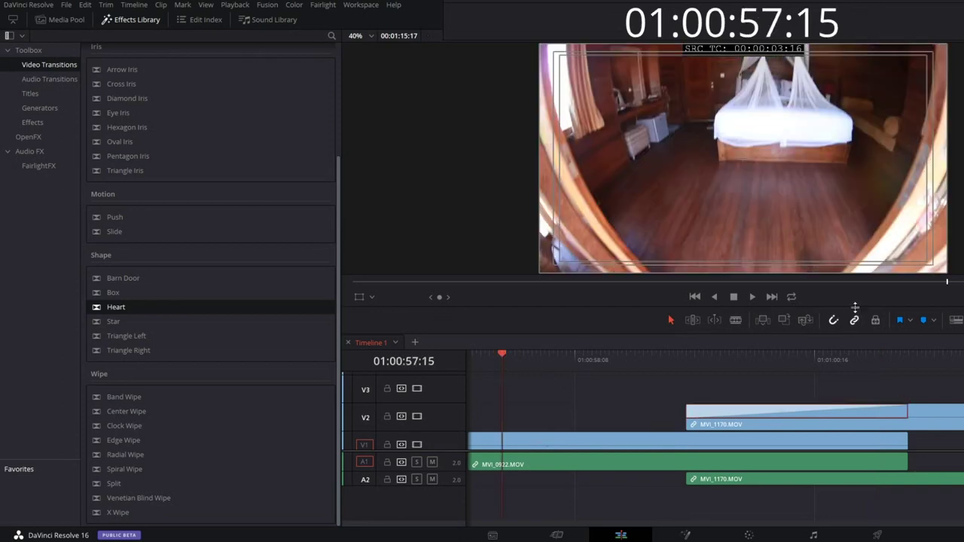
{"action": "left_click", "coordinate": [754, 296]}
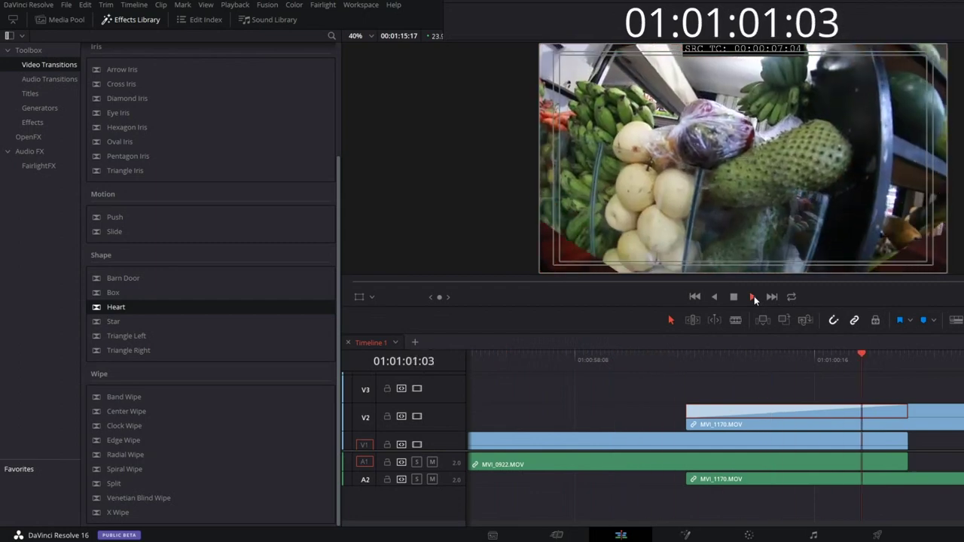
{"action": "key", "text": "space"}
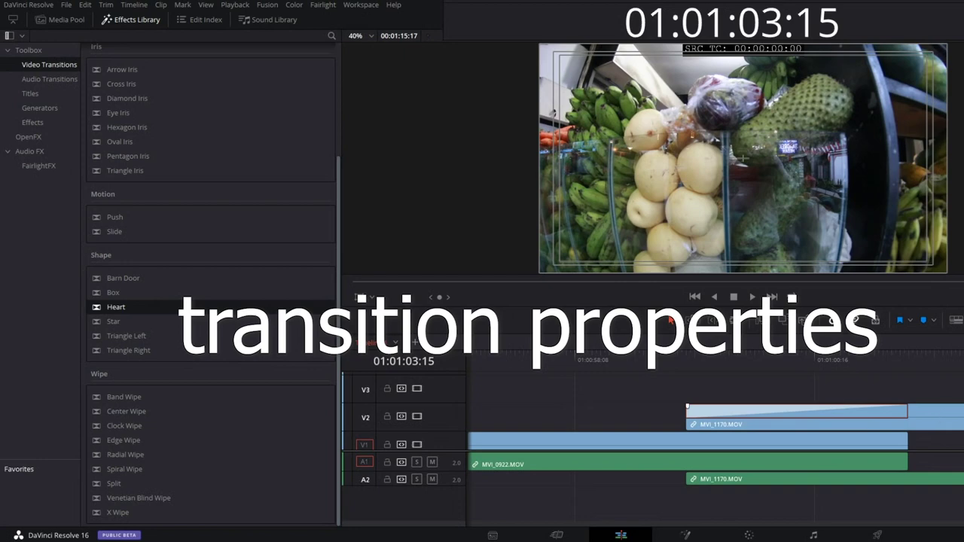
{"action": "mouse_move", "coordinate": [847, 399]}
{"action": "left_mouse_down"}
{"action": "mouse_move", "coordinate": [844, 426]}
{"action": "mouse_move", "coordinate": [826, 420]}
{"action": "left_mouse_up"}
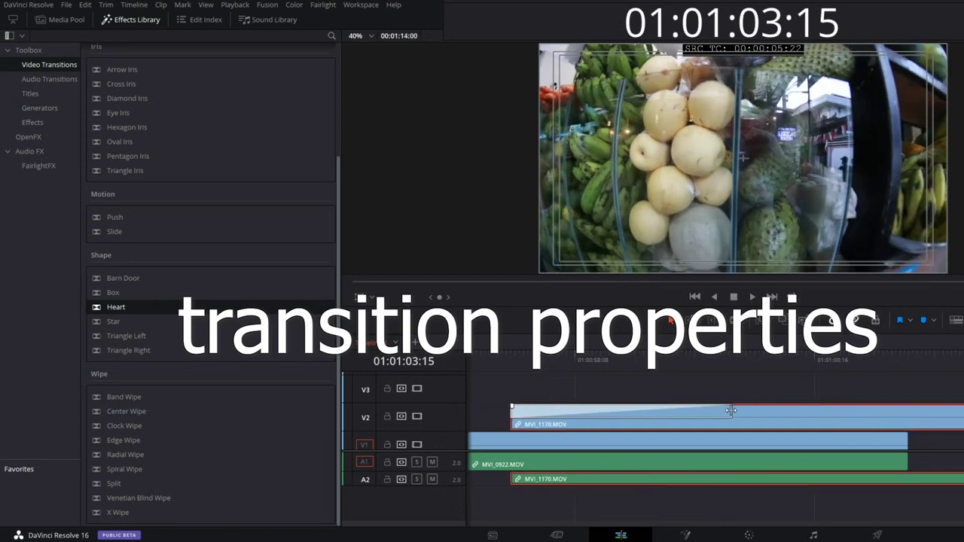
{"action": "left_click_drag", "start_coordinate": [730, 411], "coordinate": [906, 411]}
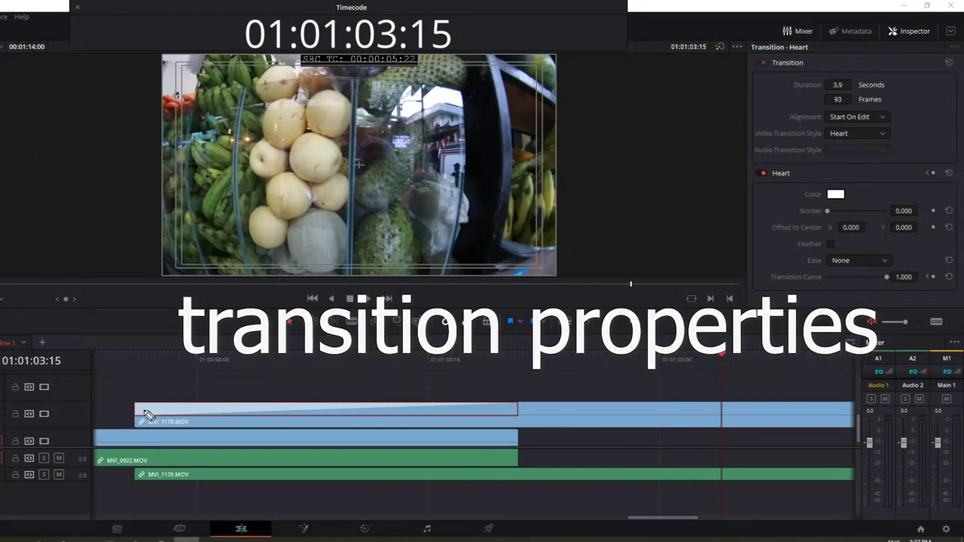
{"action": "mouse_move", "coordinate": [143, 410]}
{"action": "left_mouse_down"}
{"action": "mouse_move", "coordinate": [343, 409]}
{"action": "mouse_move", "coordinate": [512, 423]}
{"action": "mouse_move", "coordinate": [352, 426]}
{"action": "left_mouse_up"}
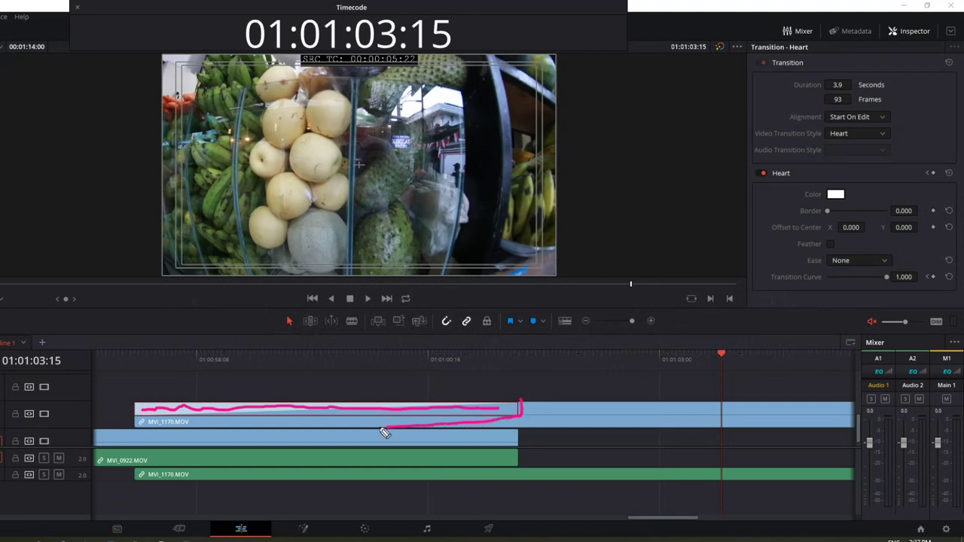
{"action": "left_click_drag", "start_coordinate": [431, 373], "coordinate": [845, 71]}
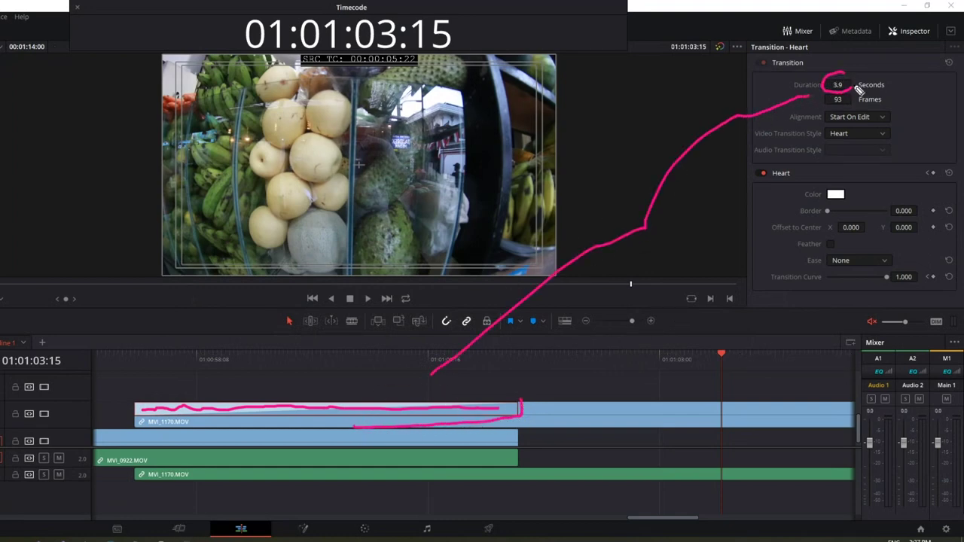
{"action": "left_click_drag", "start_coordinate": [134, 377], "coordinate": [528, 375]}
{"action": "left_click", "coordinate": [246, 350]}
{"action": "left_click_drag", "start_coordinate": [245, 346], "coordinate": [261, 383]}
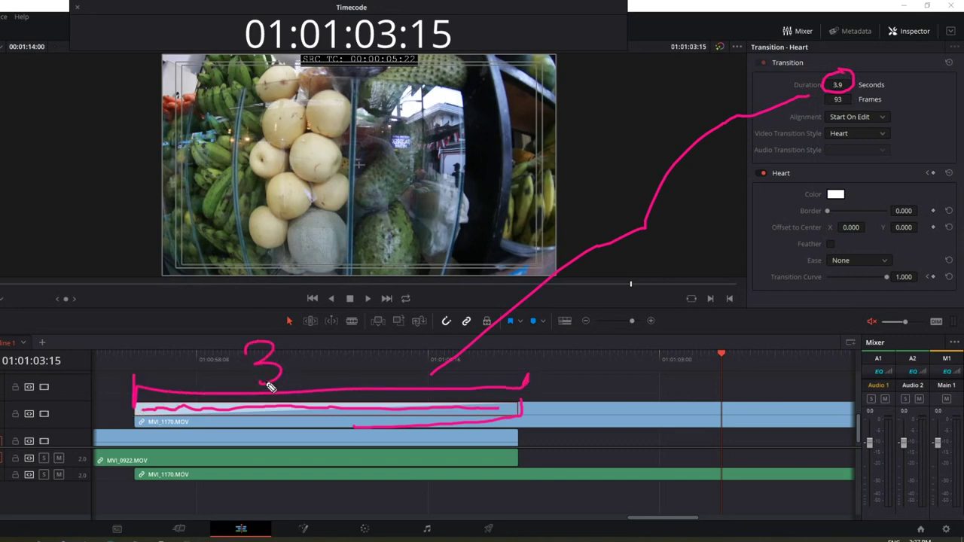
{"action": "left_click", "coordinate": [291, 372]}
{"action": "mouse_move", "coordinate": [304, 336]}
{"action": "left_mouse_down"}
{"action": "mouse_move", "coordinate": [315, 346]}
{"action": "mouse_move", "coordinate": [312, 370]}
{"action": "left_mouse_up"}
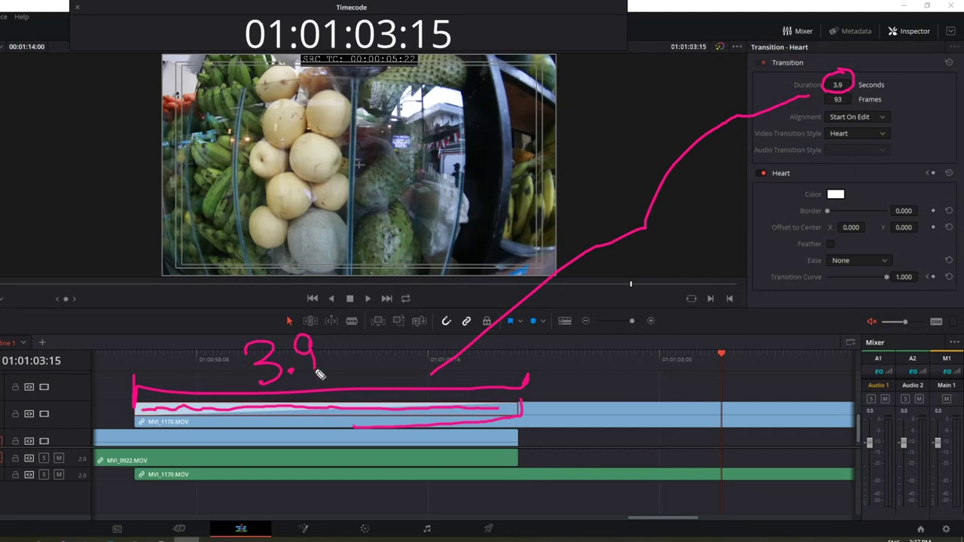
{"action": "mouse_move", "coordinate": [887, 65]}
{"action": "left_mouse_down"}
{"action": "mouse_move", "coordinate": [796, 70]}
{"action": "mouse_move", "coordinate": [880, 63]}
{"action": "left_mouse_up"}
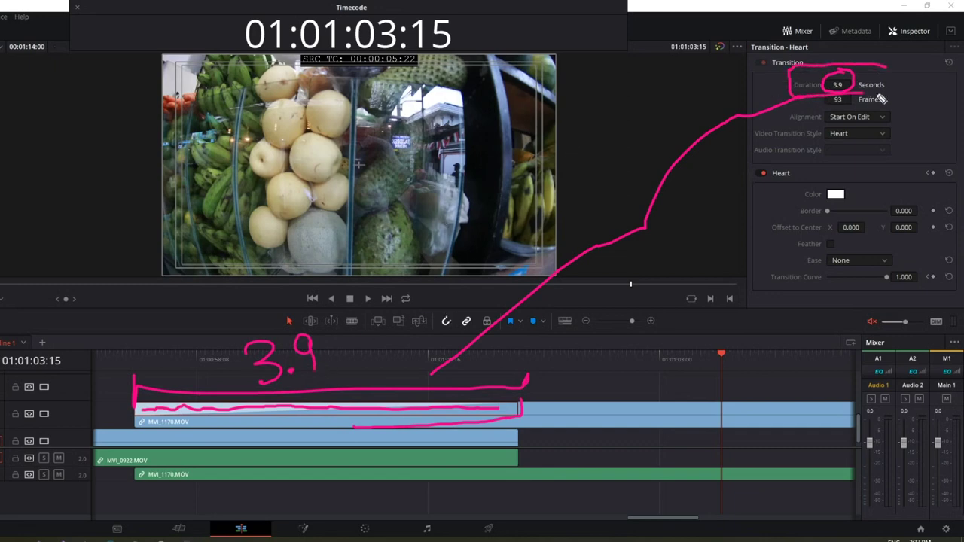
{"action": "mouse_move", "coordinate": [776, 77]}
{"action": "left_mouse_down"}
{"action": "mouse_move", "coordinate": [813, 220]}
{"action": "mouse_move", "coordinate": [795, 165]}
{"action": "mouse_move", "coordinate": [881, 162]}
{"action": "mouse_move", "coordinate": [874, 174]}
{"action": "left_mouse_up"}
{"action": "left_click_drag", "start_coordinate": [934, 23], "coordinate": [912, 53]}
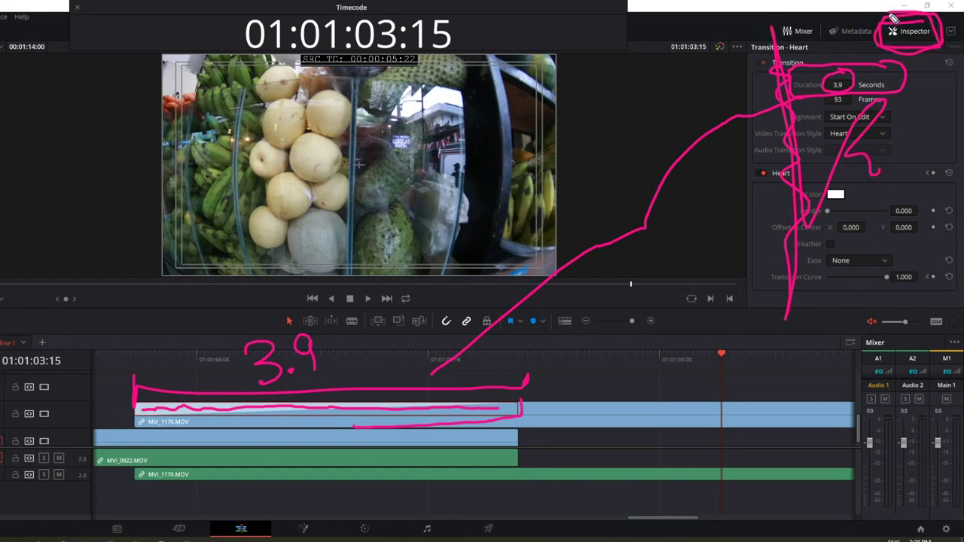
{"action": "key", "text": "Escape"}
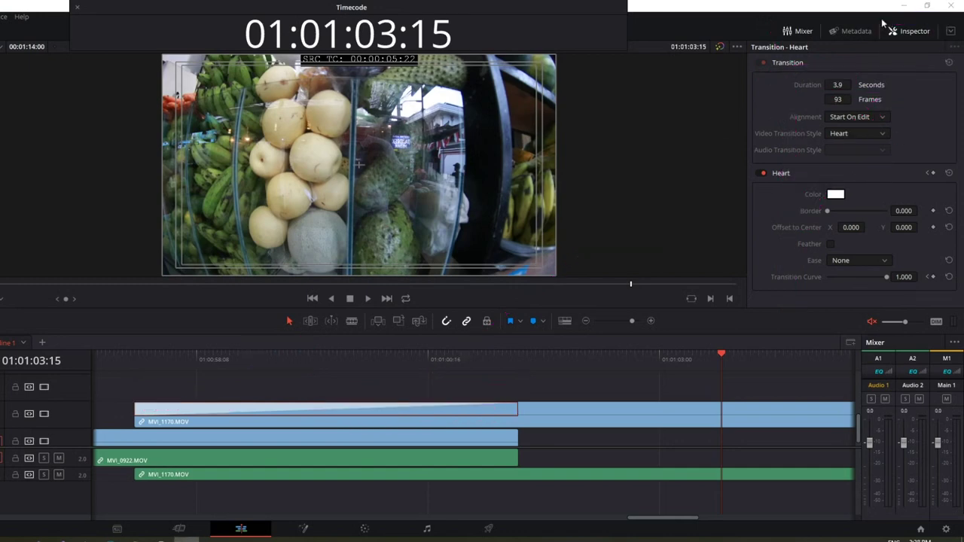
{"action": "left_click", "coordinate": [913, 33]}
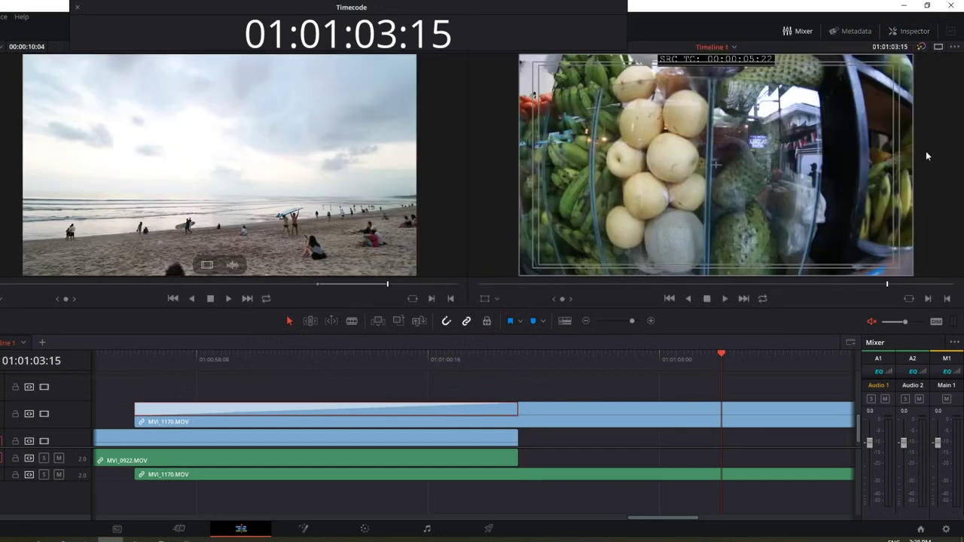
{"action": "left_click", "coordinate": [910, 32]}
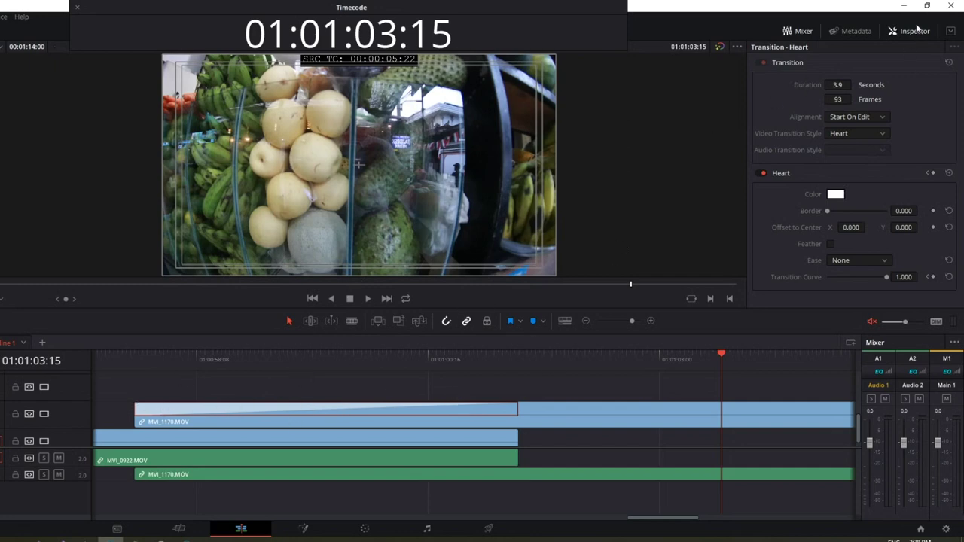
Step: Zoom out the timeline, play the 3.9-second Heart transition, and scrub back to a half-open heart frame
{"action": "left_click", "coordinate": [292, 360]}
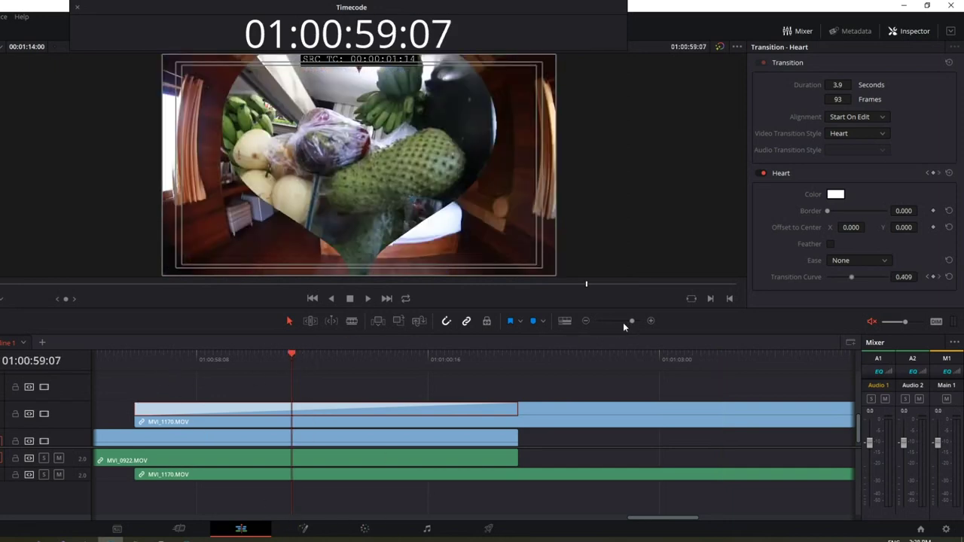
{"action": "left_click", "coordinate": [586, 322]}
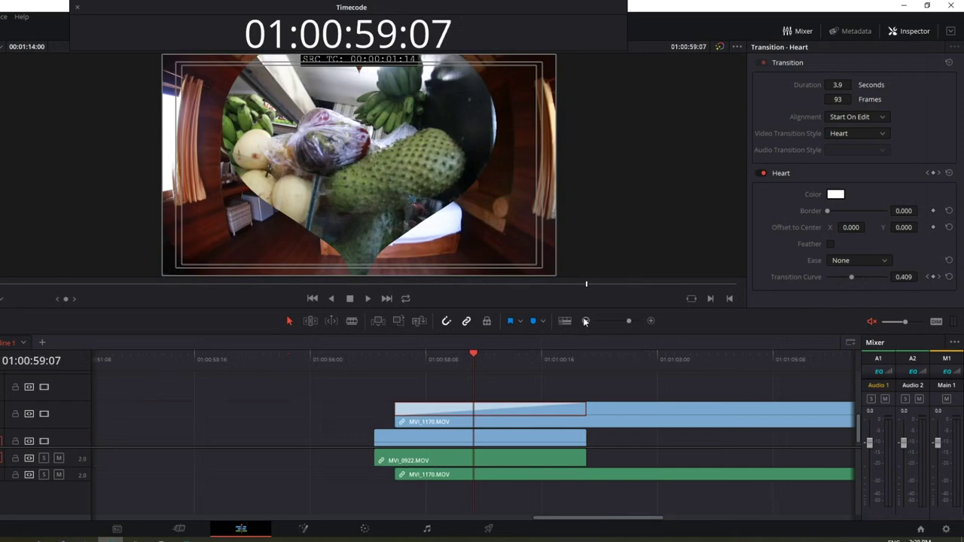
{"action": "left_click", "coordinate": [378, 369]}
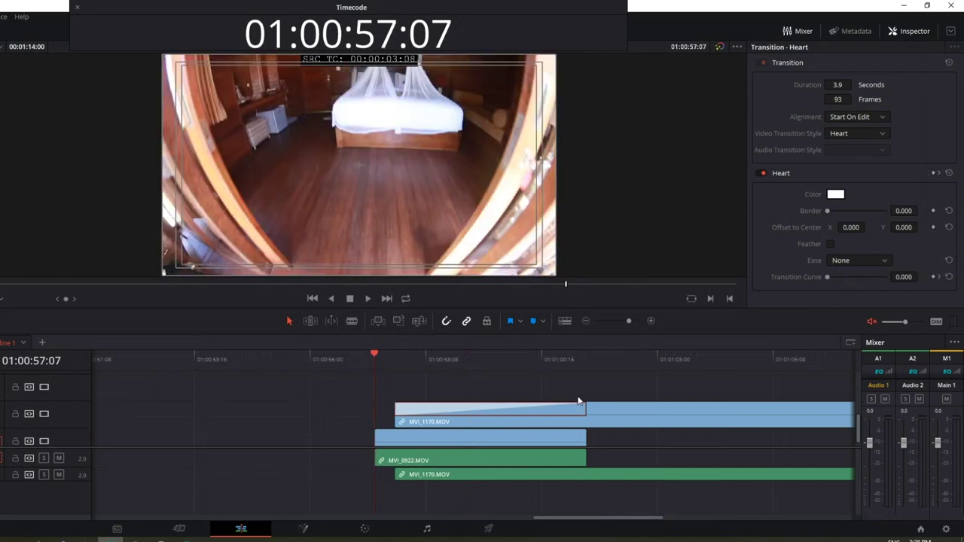
{"action": "left_click_drag", "start_coordinate": [568, 520], "coordinate": [597, 515]}
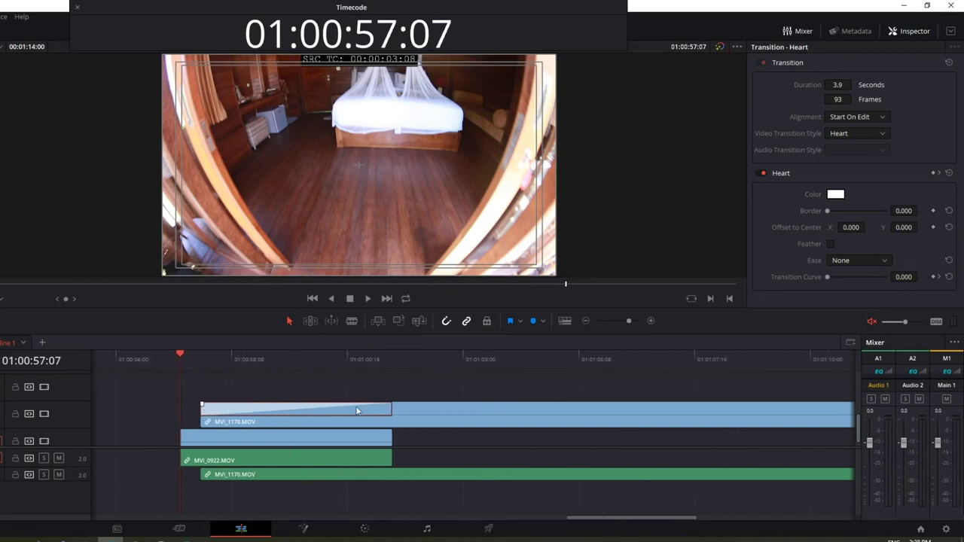
{"action": "left_click", "coordinate": [351, 299]}
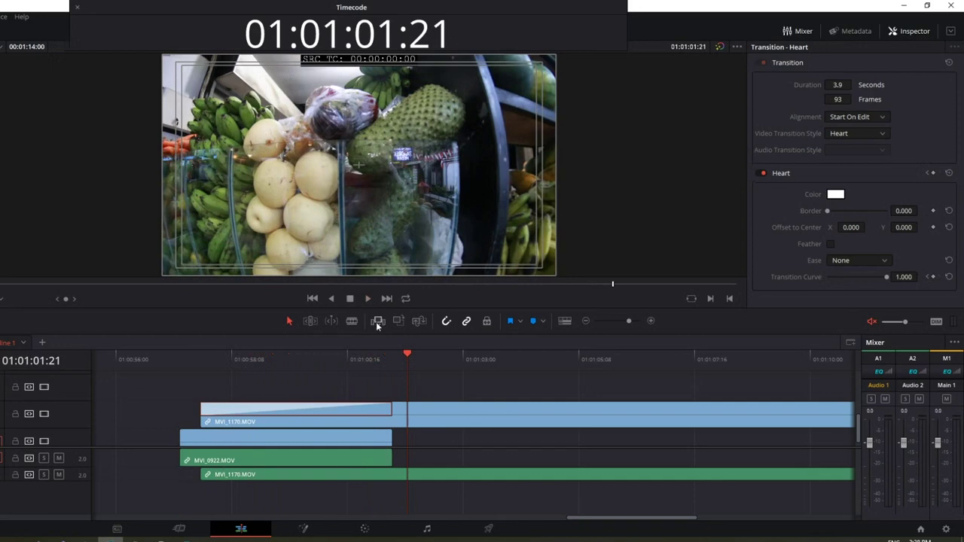
{"action": "left_click_drag", "start_coordinate": [235, 362], "coordinate": [263, 365]}
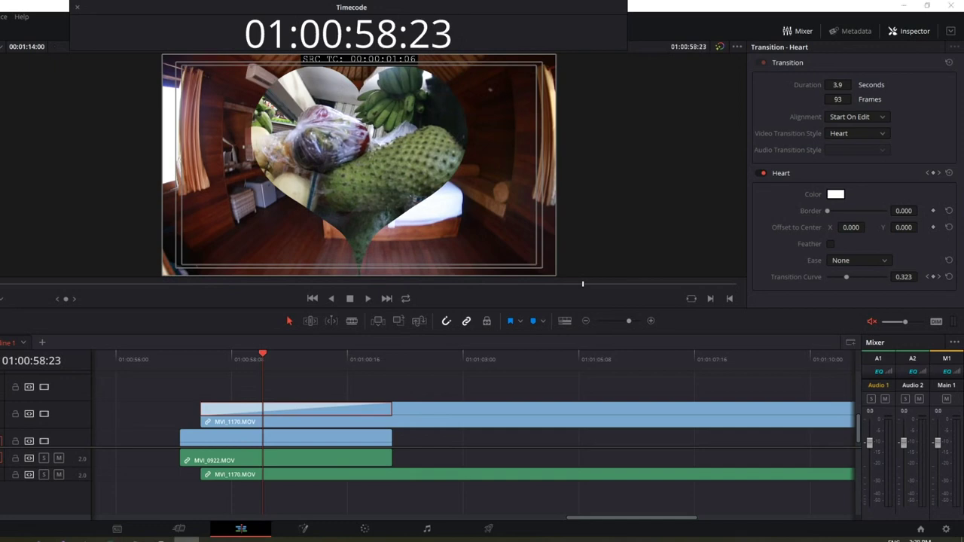
{"action": "mouse_move", "coordinate": [850, 183]}
{"action": "left_mouse_down"}
{"action": "mouse_move", "coordinate": [813, 202]}
{"action": "mouse_move", "coordinate": [856, 178]}
{"action": "left_mouse_up"}
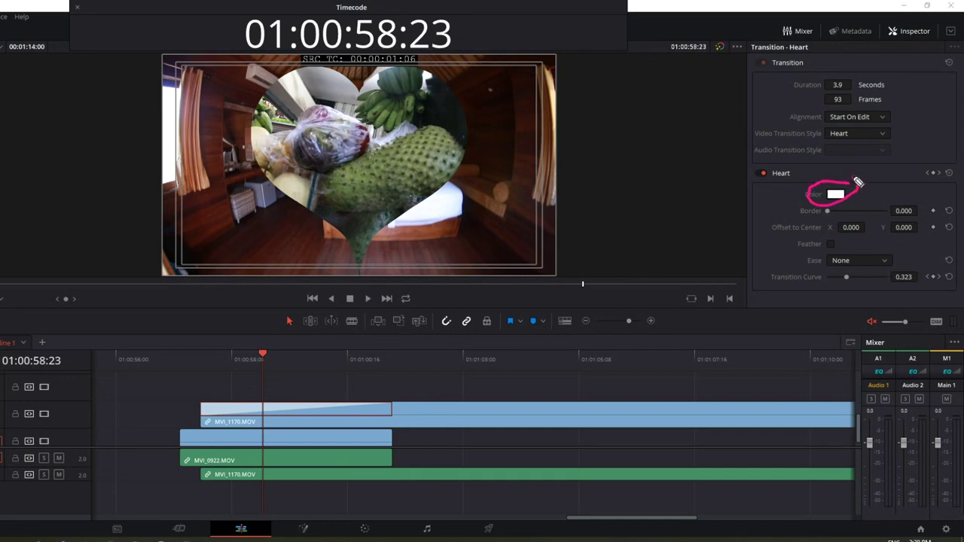
Step: Raise the Heart transition's Border to 41.740 for a thick white outline
{"action": "left_click_drag", "start_coordinate": [361, 269], "coordinate": [437, 190]}
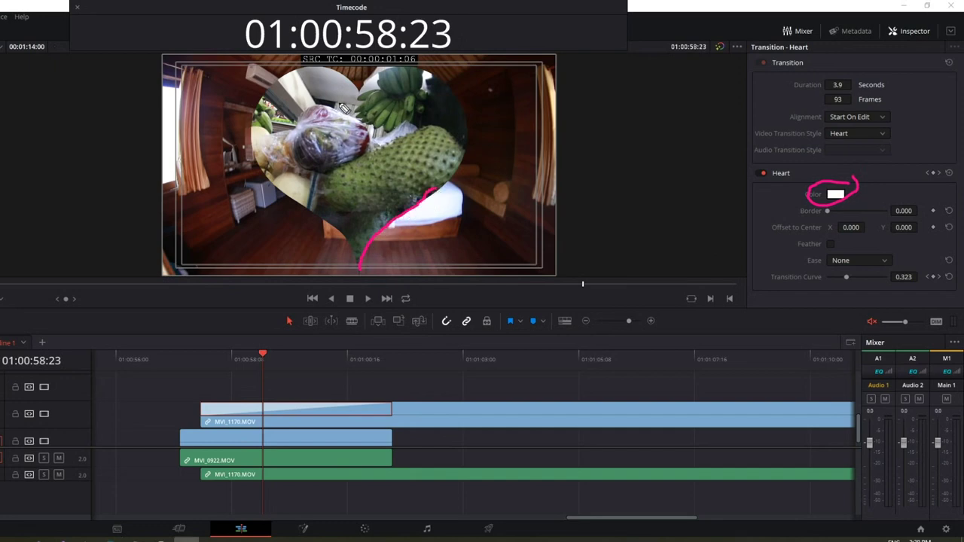
{"action": "mouse_move", "coordinate": [357, 79]}
{"action": "left_mouse_down"}
{"action": "mouse_move", "coordinate": [269, 92]}
{"action": "mouse_move", "coordinate": [294, 183]}
{"action": "left_mouse_up"}
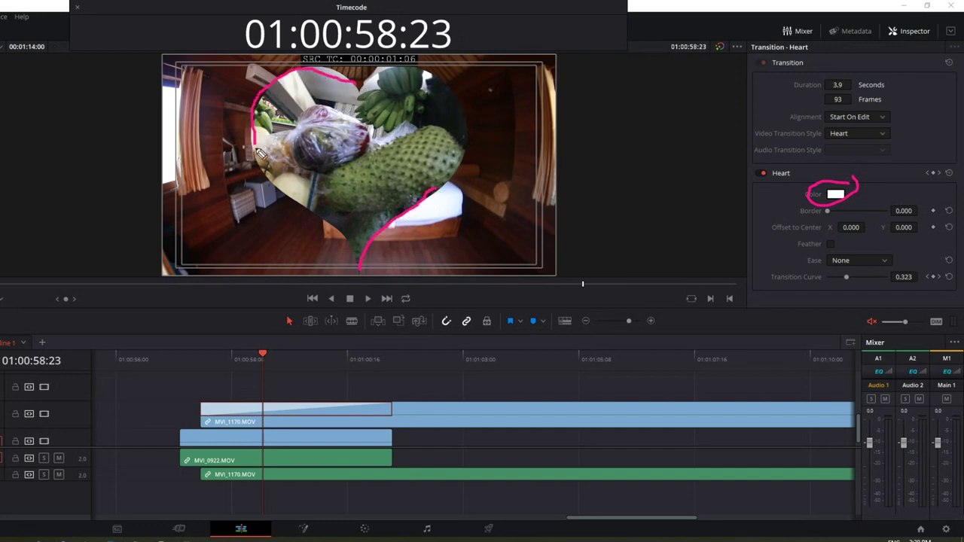
{"action": "mouse_move", "coordinate": [910, 121]}
{"action": "left_mouse_down"}
{"action": "mouse_move", "coordinate": [891, 150]}
{"action": "mouse_move", "coordinate": [893, 251]}
{"action": "left_mouse_up"}
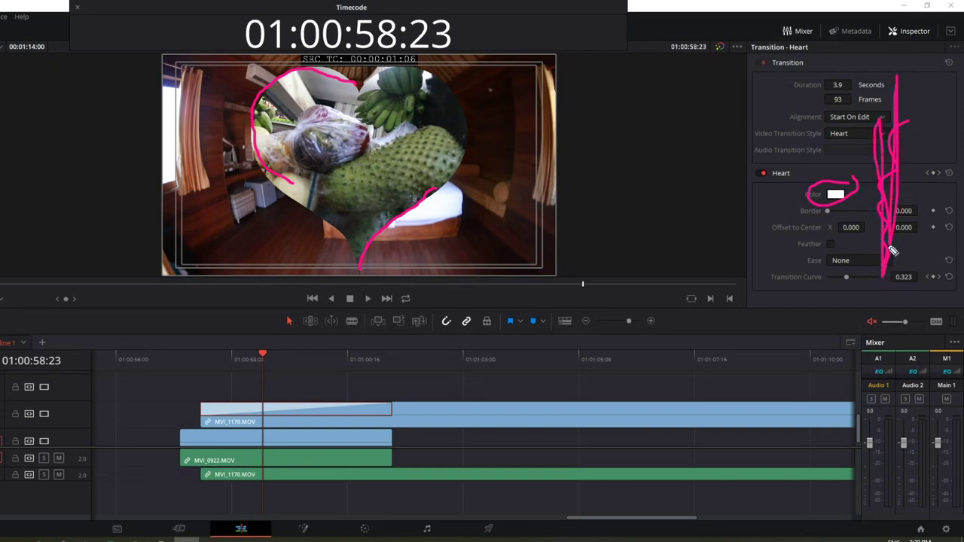
{"action": "key", "text": "Escape"}
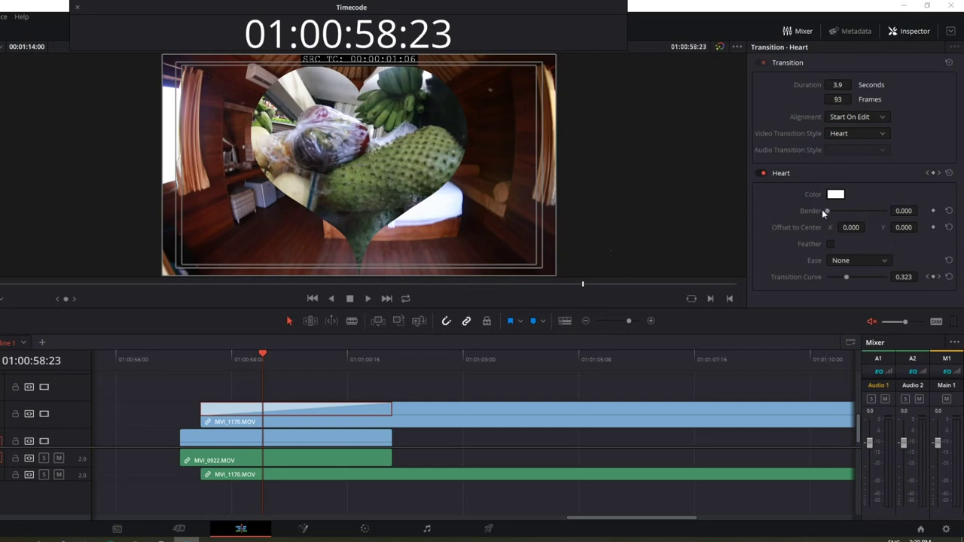
{"action": "left_click_drag", "start_coordinate": [829, 209], "coordinate": [828, 211]}
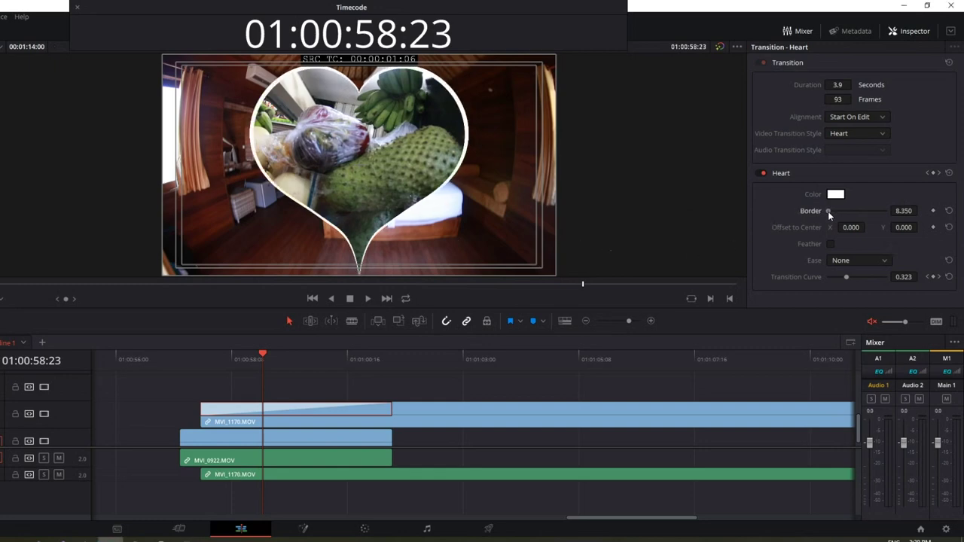
{"action": "left_click_drag", "start_coordinate": [828, 211], "coordinate": [832, 213]}
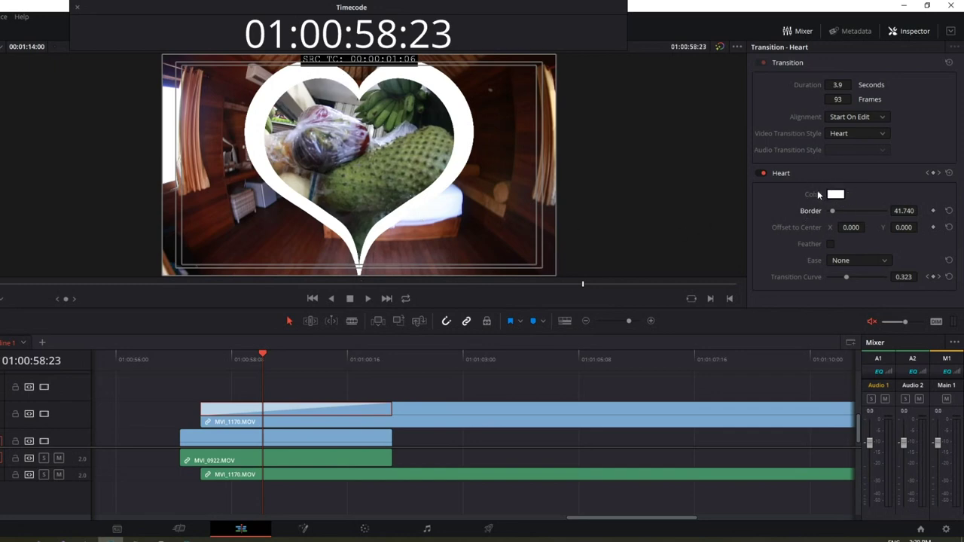
Step: Try magenta, blue and light green heart borders, settling on mint green #26ff9d
{"action": "left_click", "coordinate": [834, 196]}
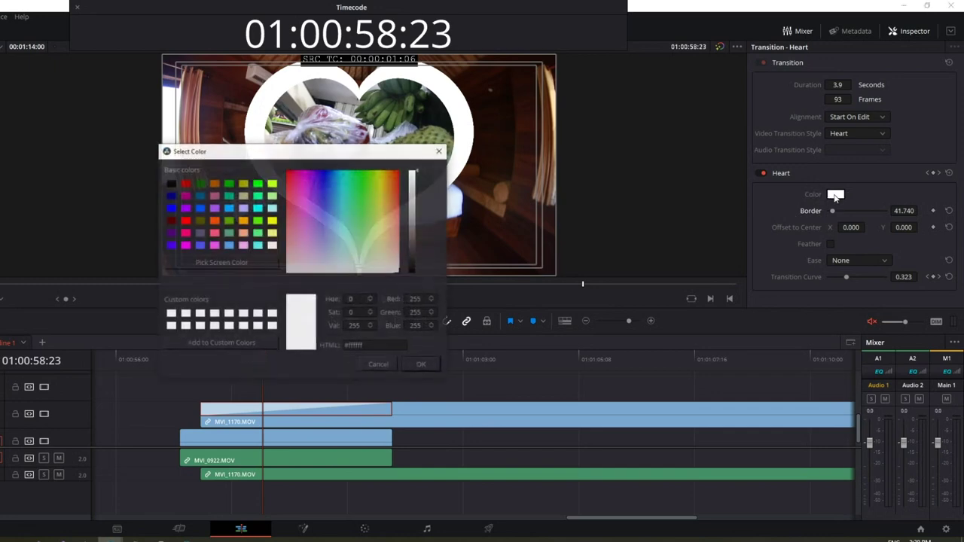
{"action": "mouse_move", "coordinate": [330, 157]}
{"action": "left_mouse_down"}
{"action": "mouse_move", "coordinate": [538, 172]}
{"action": "mouse_move", "coordinate": [636, 129]}
{"action": "left_mouse_up"}
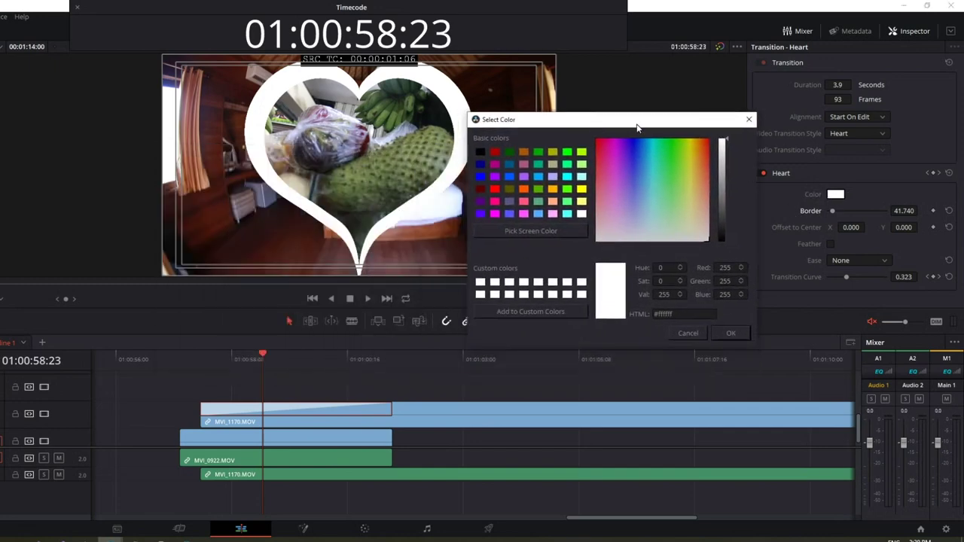
{"action": "left_click", "coordinate": [616, 165]}
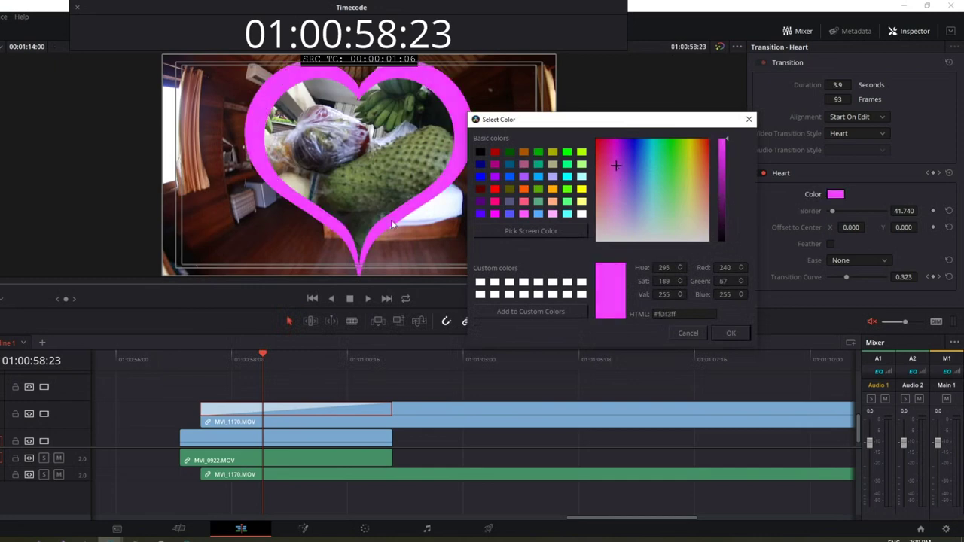
{"action": "left_click", "coordinate": [635, 156]}
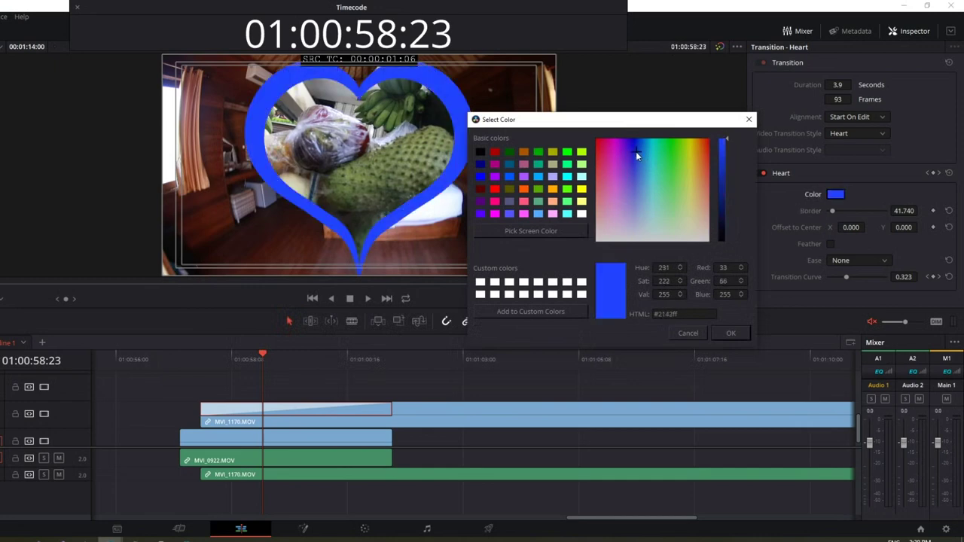
{"action": "left_click", "coordinate": [666, 193]}
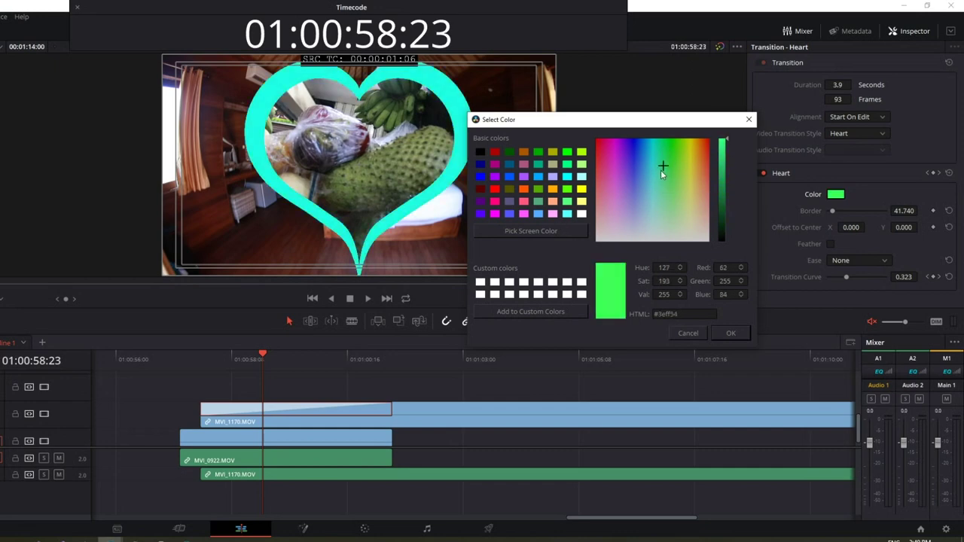
{"action": "left_click_drag", "start_coordinate": [664, 160], "coordinate": [660, 155]}
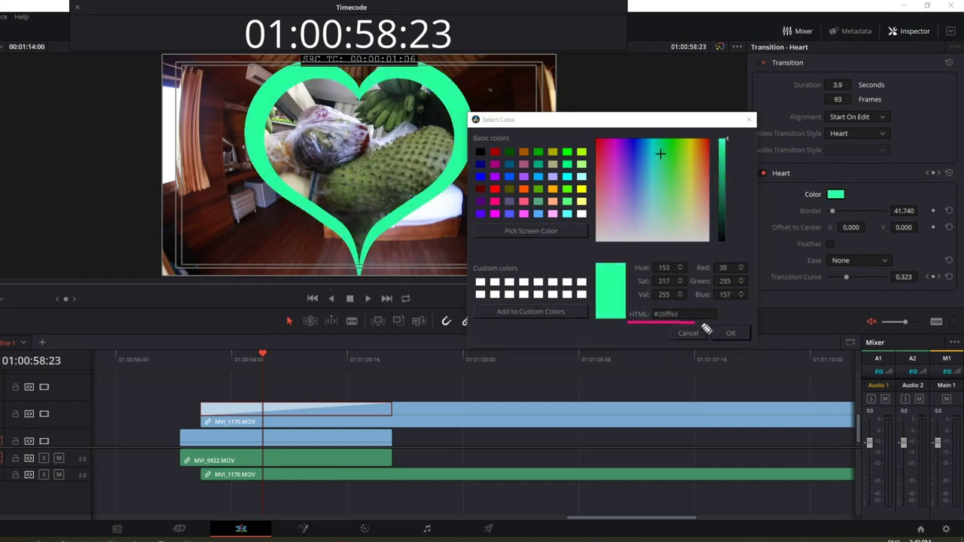
Step: Drag around the Select Color dialog and viewer, keeping the border at #26ff9d
{"action": "left_click_drag", "start_coordinate": [708, 311], "coordinate": [629, 317]}
{"action": "mouse_move", "coordinate": [555, 360]}
{"action": "left_mouse_down"}
{"action": "mouse_move", "coordinate": [655, 333]}
{"action": "mouse_move", "coordinate": [630, 325]}
{"action": "left_mouse_up"}
{"action": "left_click_drag", "start_coordinate": [630, 325], "coordinate": [641, 344]}
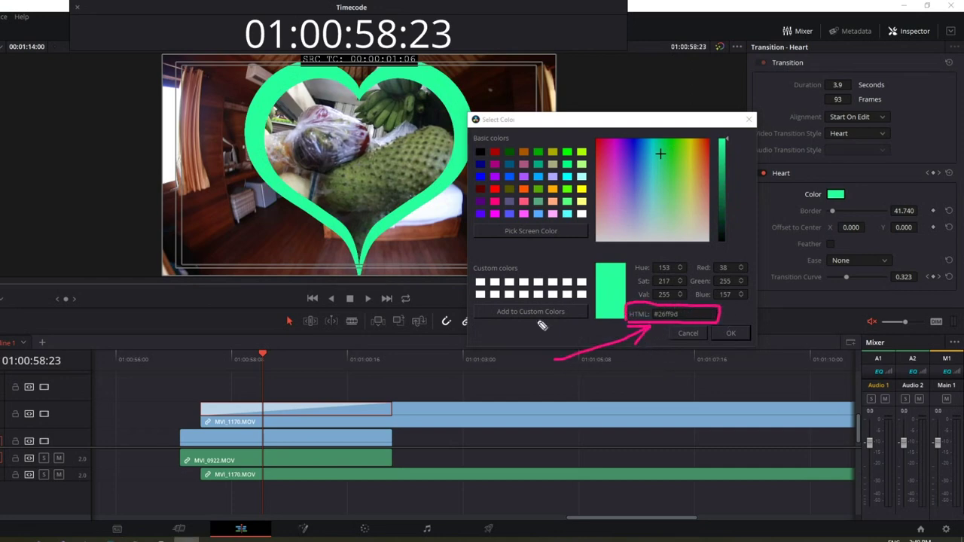
{"action": "left_click_drag", "start_coordinate": [160, 281], "coordinate": [190, 329]}
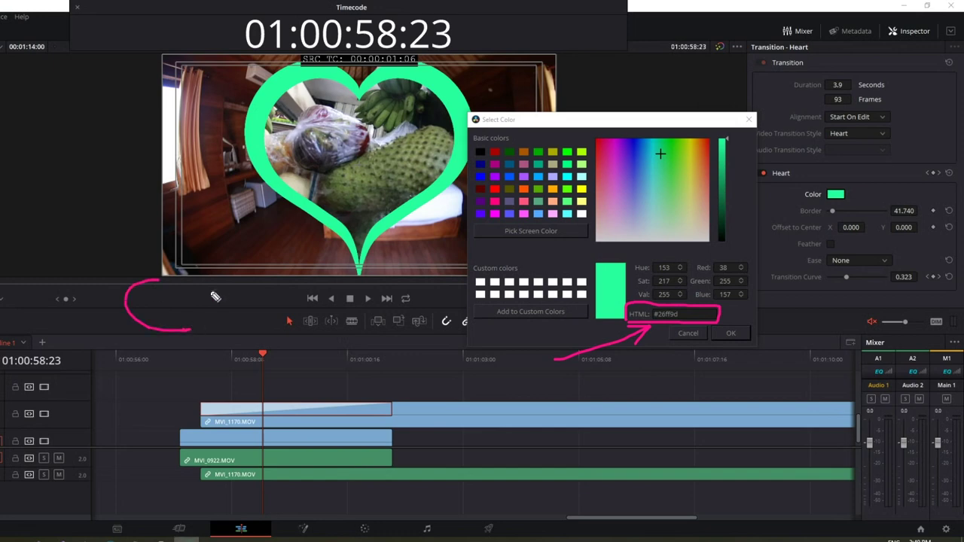
{"action": "mouse_move", "coordinate": [212, 269]}
{"action": "left_mouse_down"}
{"action": "mouse_move", "coordinate": [206, 315]}
{"action": "mouse_move", "coordinate": [302, 300]}
{"action": "left_mouse_up"}
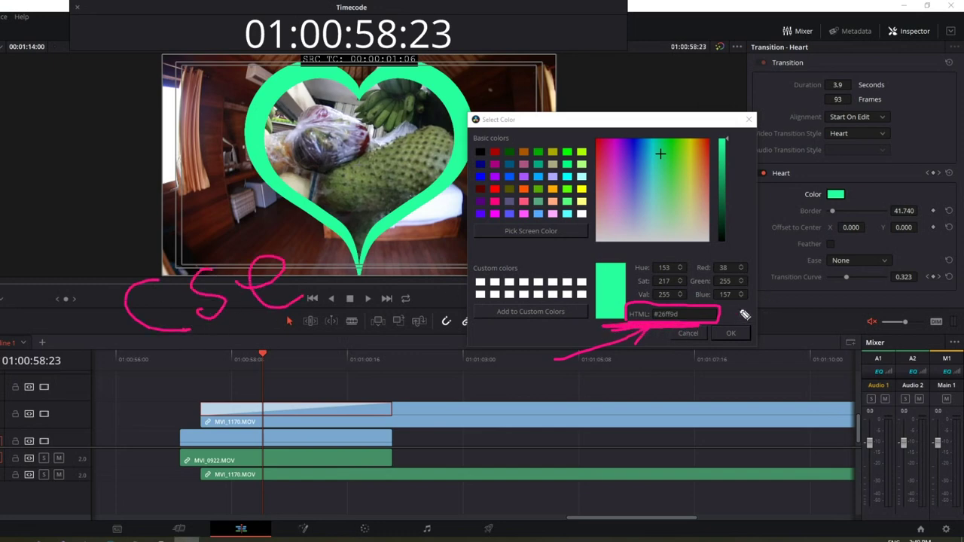
{"action": "left_click_drag", "start_coordinate": [753, 250], "coordinate": [745, 264]}
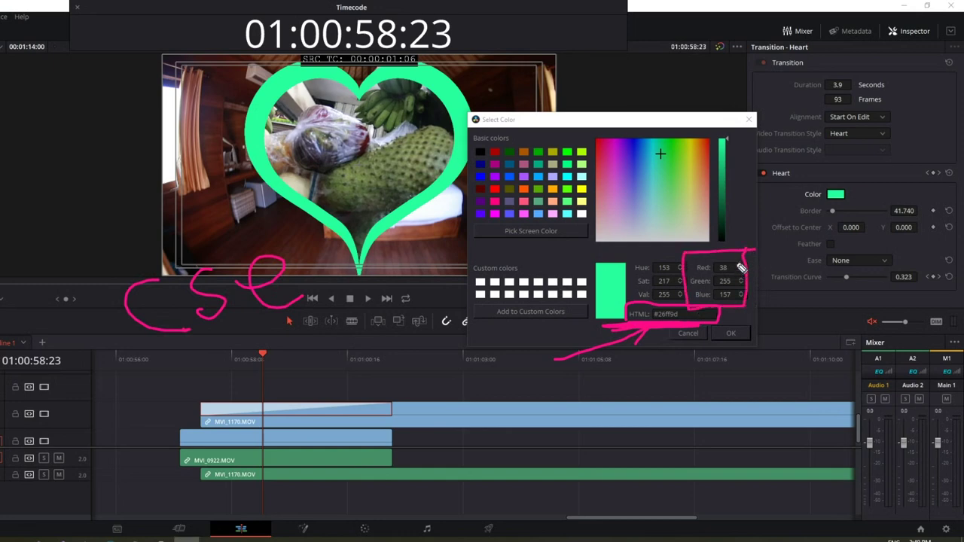
{"action": "left_click_drag", "start_coordinate": [744, 198], "coordinate": [723, 250]}
{"action": "left_click_drag", "start_coordinate": [630, 320], "coordinate": [694, 324]}
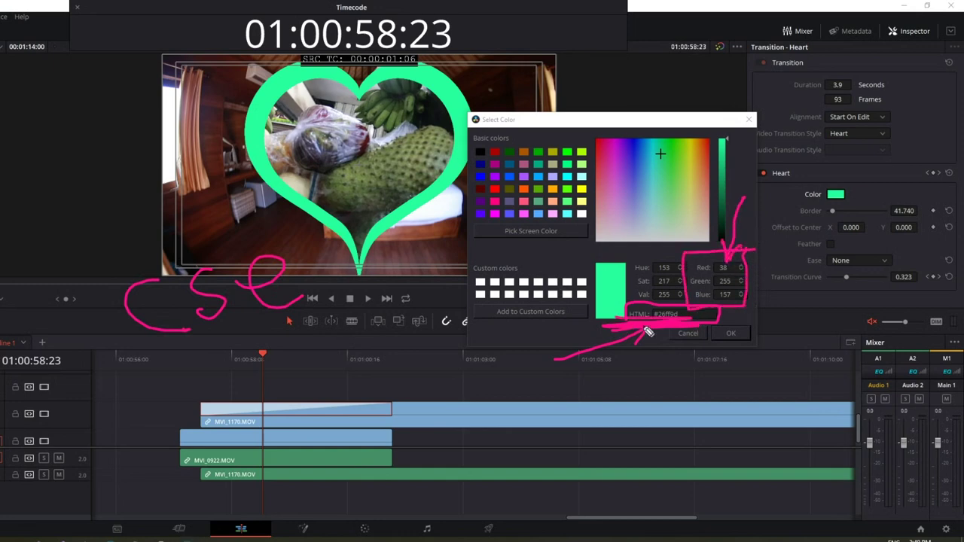
{"action": "left_click_drag", "start_coordinate": [723, 252], "coordinate": [734, 300]}
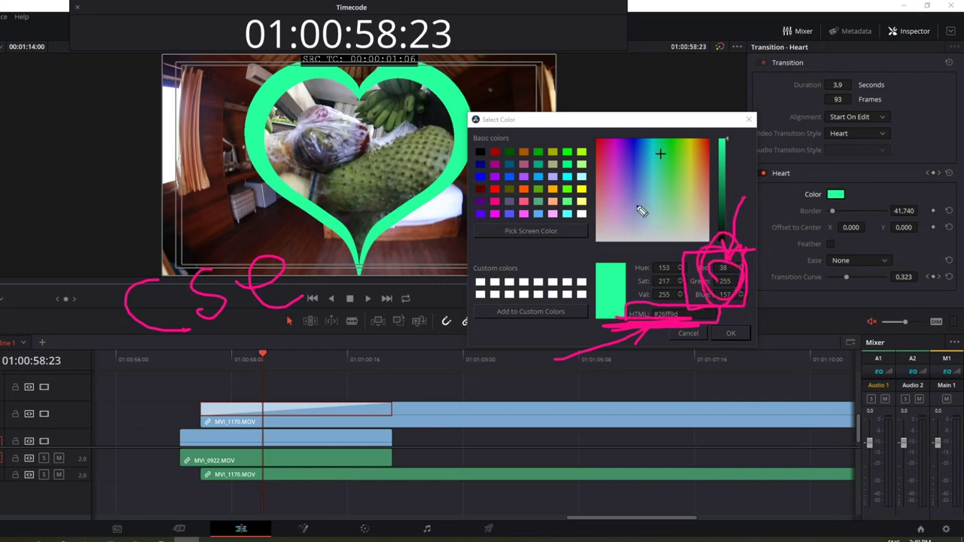
{"action": "left_click_drag", "start_coordinate": [328, 74], "coordinate": [352, 230]}
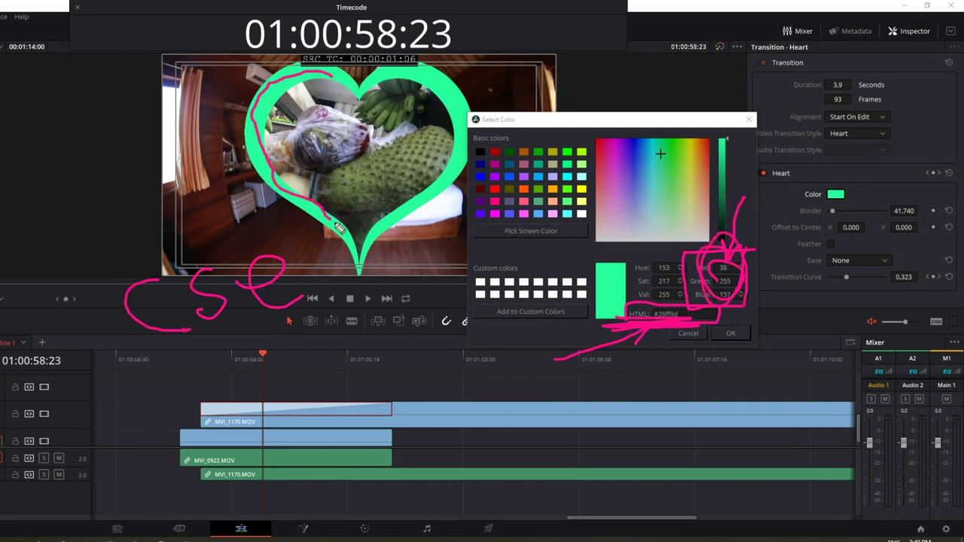
{"action": "mouse_move", "coordinate": [681, 304]}
{"action": "left_mouse_down"}
{"action": "mouse_move", "coordinate": [652, 332]}
{"action": "mouse_move", "coordinate": [701, 316]}
{"action": "left_mouse_up"}
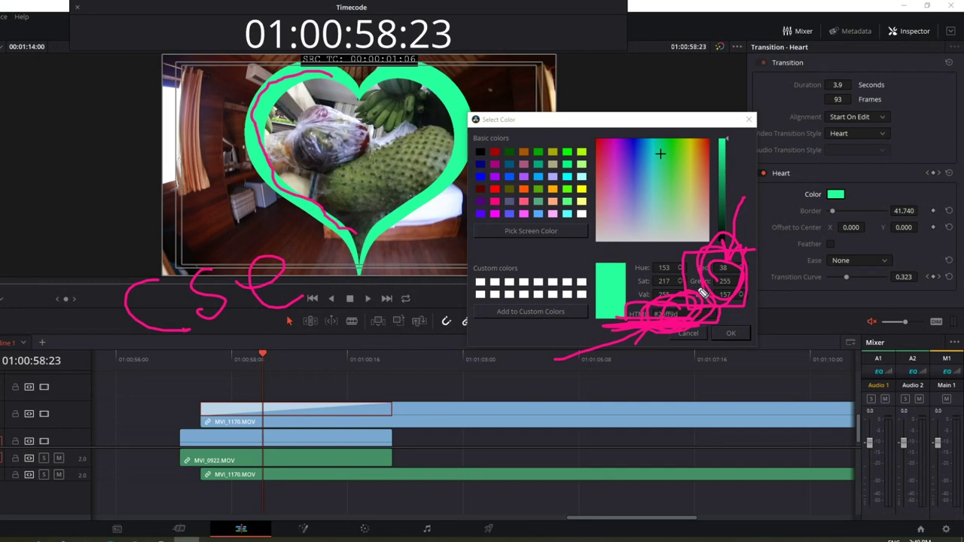
{"action": "key", "text": "e"}
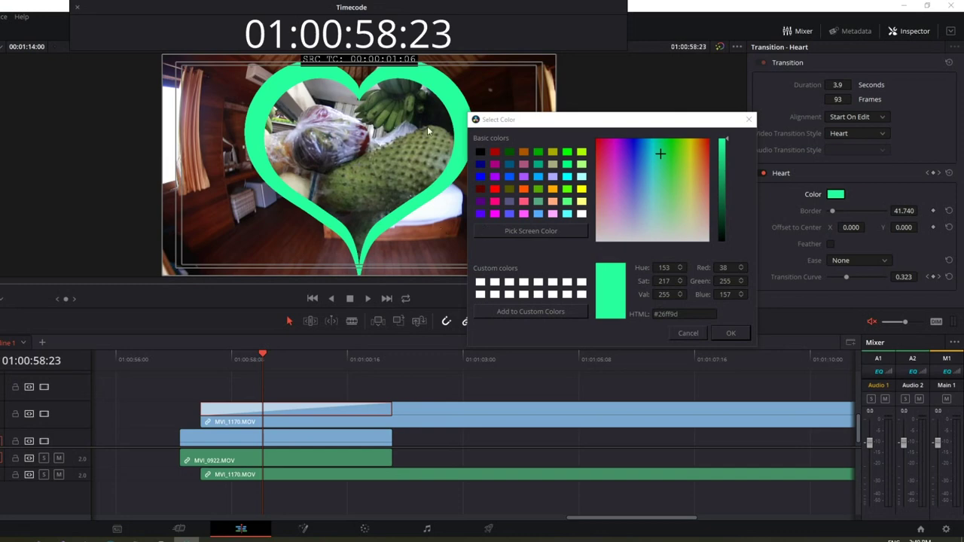
Step: Confirm the mint-green border, play the Heart transition, and step back to mid-transition frames
{"action": "left_click", "coordinate": [731, 334]}
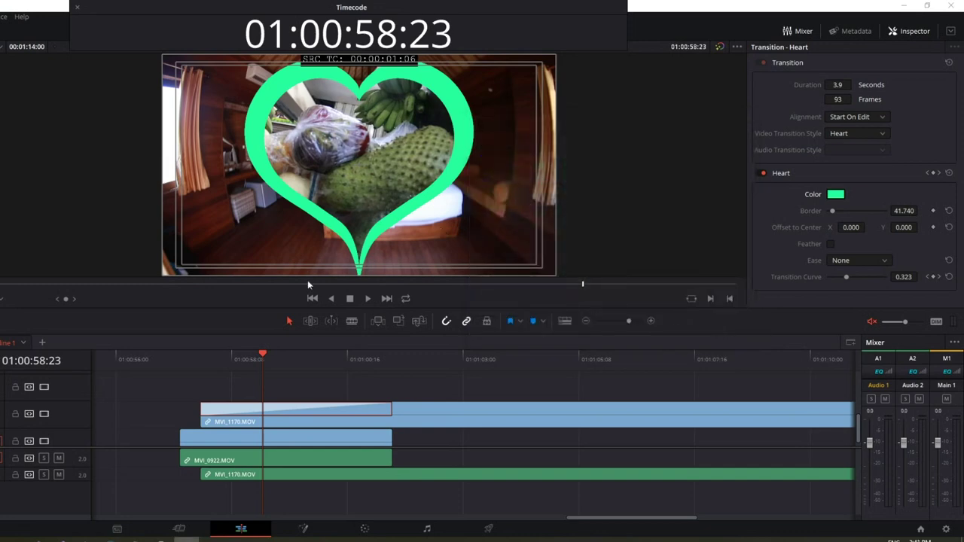
{"action": "left_click", "coordinate": [185, 360]}
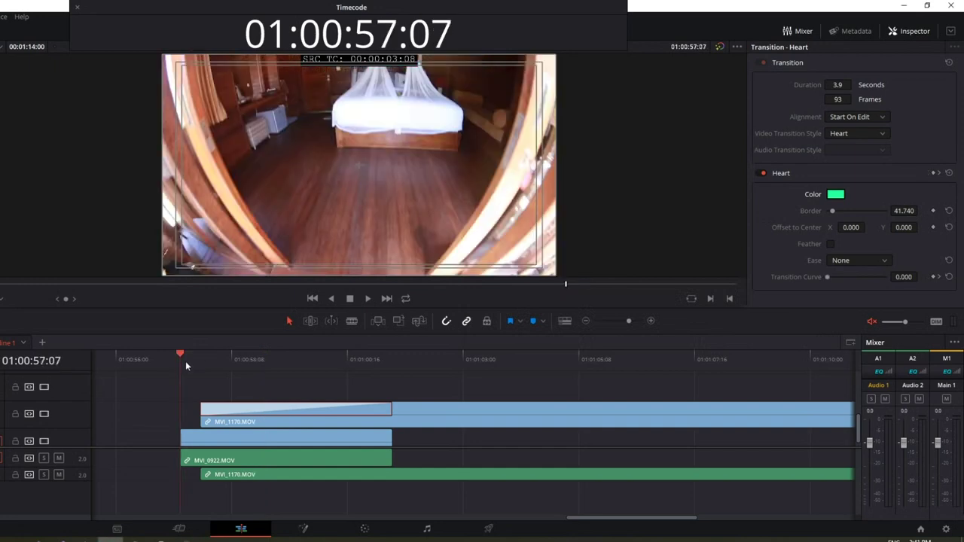
{"action": "left_click", "coordinate": [367, 298]}
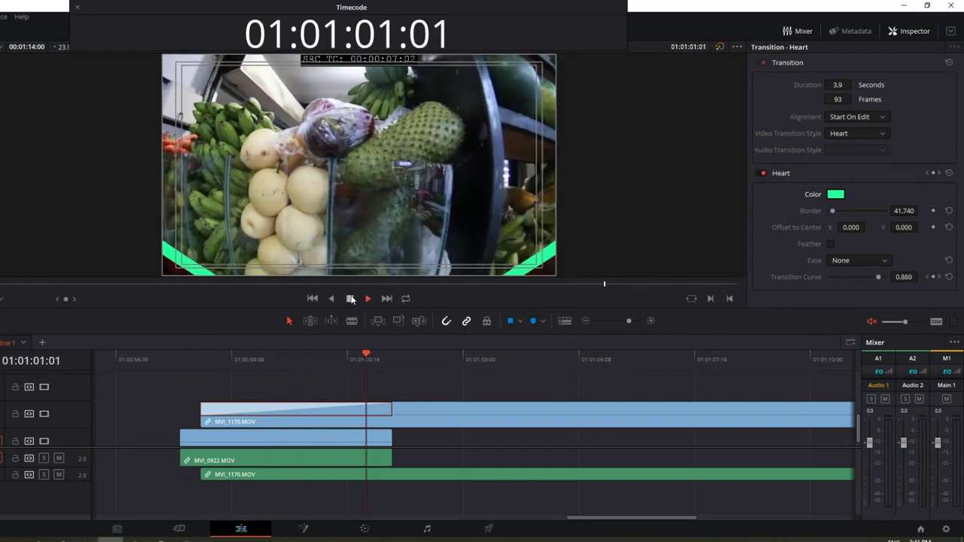
{"action": "left_click", "coordinate": [349, 299]}
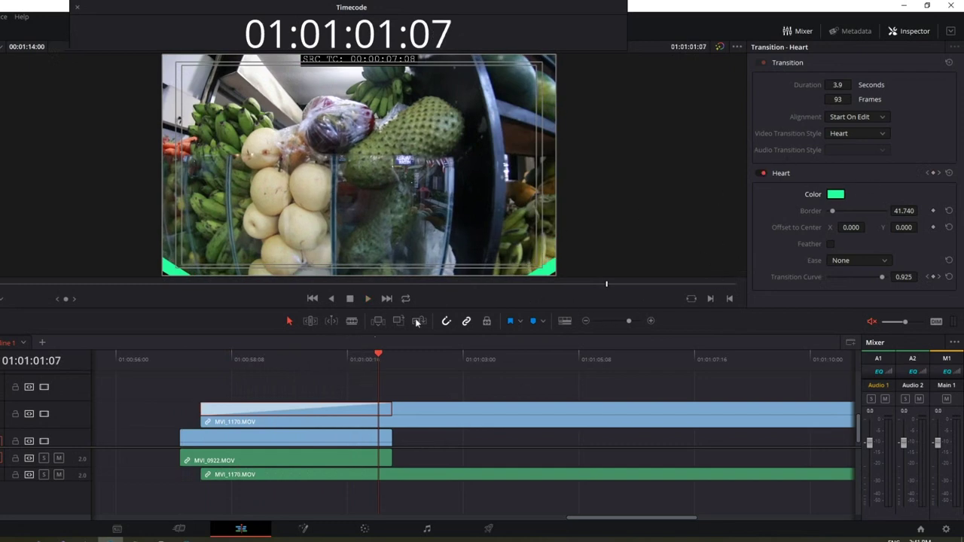
{"action": "left_click", "coordinate": [294, 367]}
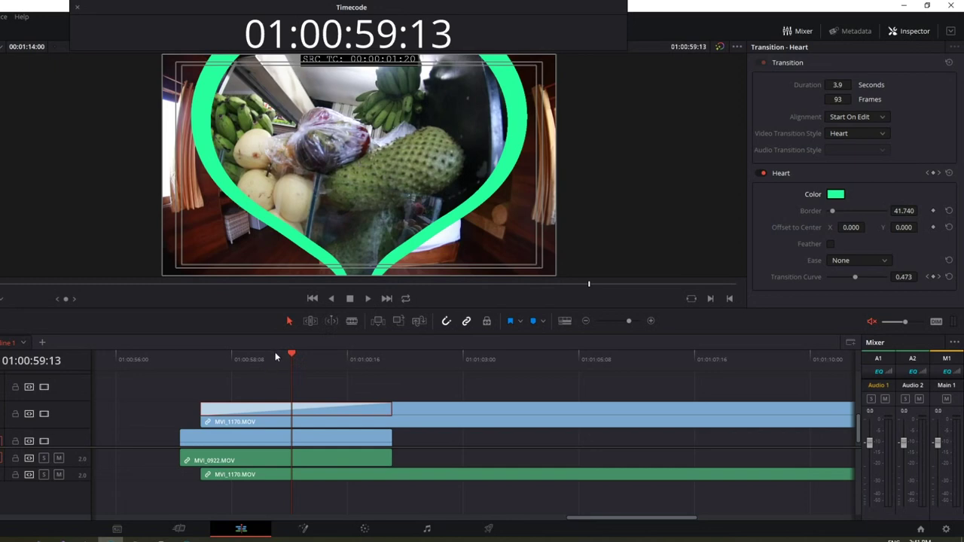
{"action": "left_click", "coordinate": [259, 357]}
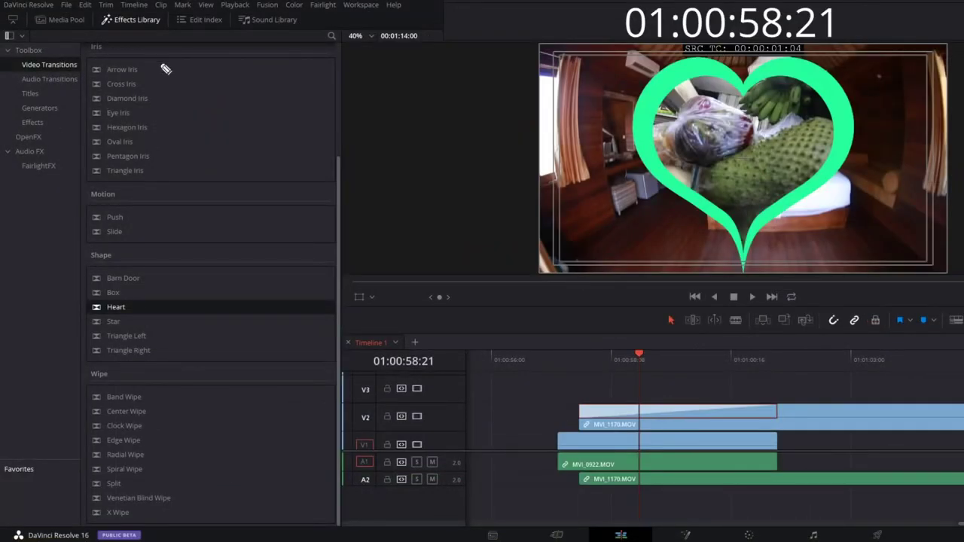
Step: Drag Eye Iris from the Effects Library onto the V2 transition, replacing Heart
{"action": "mouse_move", "coordinate": [152, 60]}
{"action": "left_mouse_down"}
{"action": "mouse_move", "coordinate": [200, 279]}
{"action": "mouse_move", "coordinate": [186, 504]}
{"action": "mouse_move", "coordinate": [172, 498]}
{"action": "left_mouse_up"}
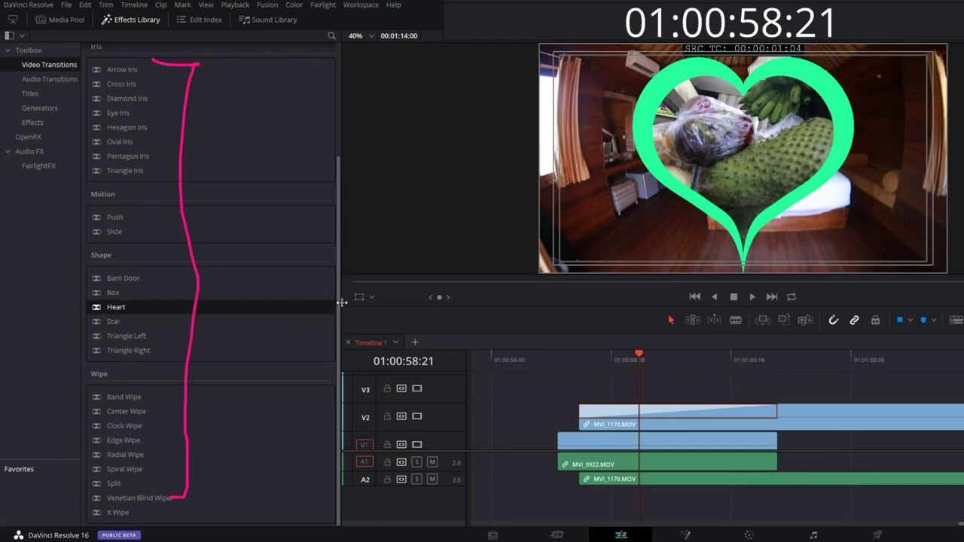
{"action": "left_click_drag", "start_coordinate": [336, 352], "coordinate": [330, 194]}
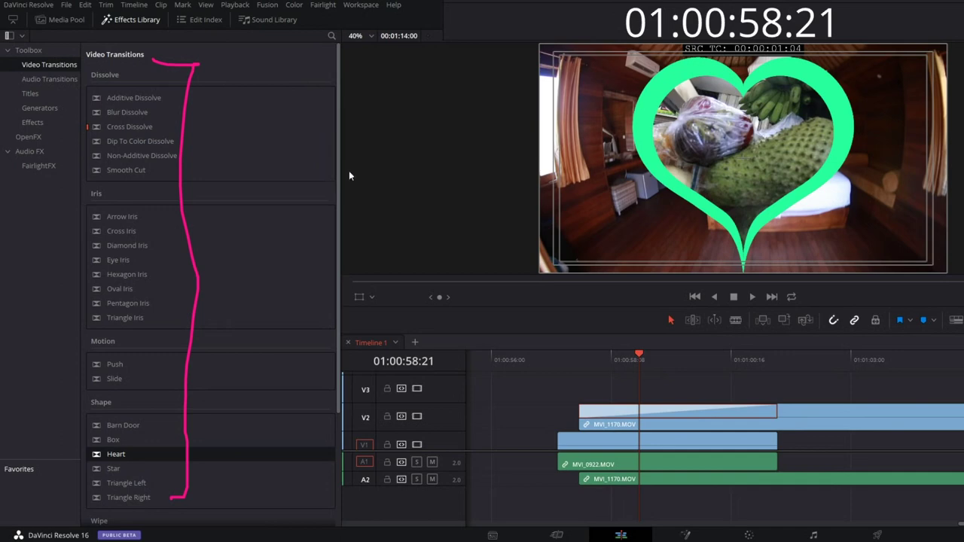
{"action": "left_click", "coordinate": [118, 262]}
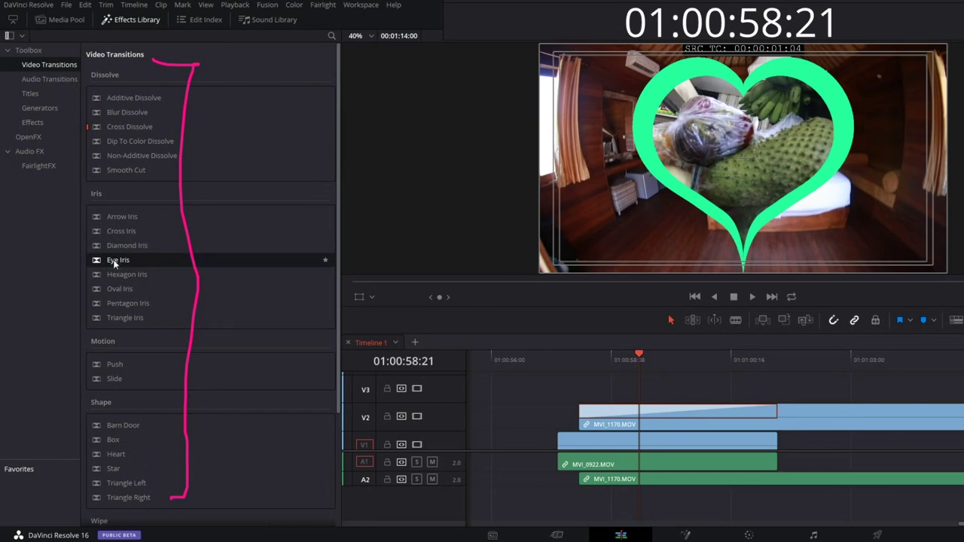
{"action": "left_click_drag", "start_coordinate": [114, 262], "coordinate": [643, 415]}
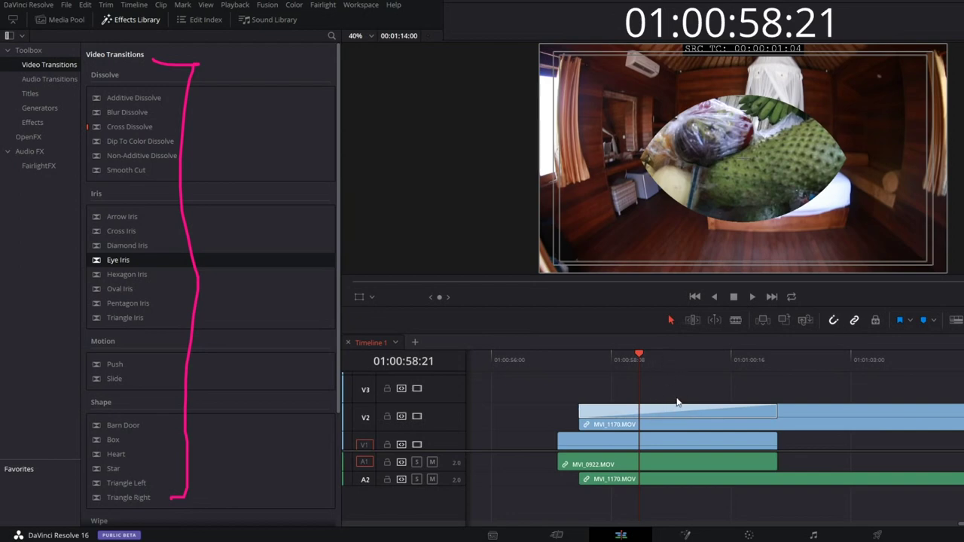
Step: Play the Eye Iris transition from the start of the clips and stop
{"action": "left_click", "coordinate": [564, 363]}
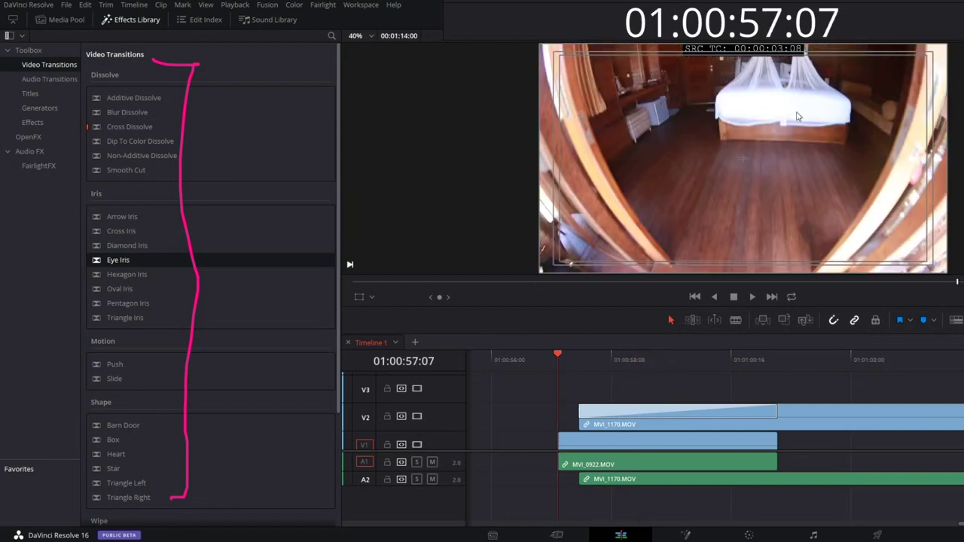
{"action": "left_click", "coordinate": [753, 298]}
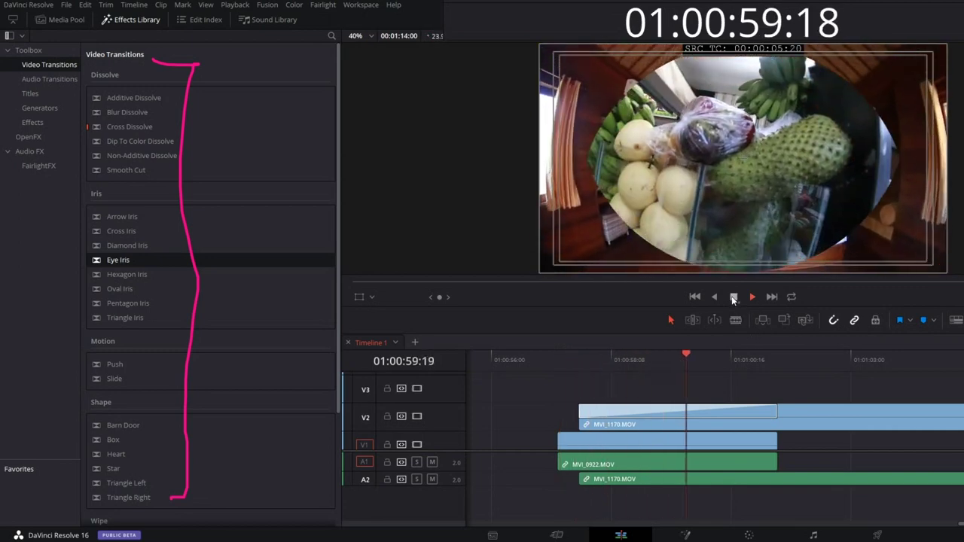
{"action": "key", "text": "space"}
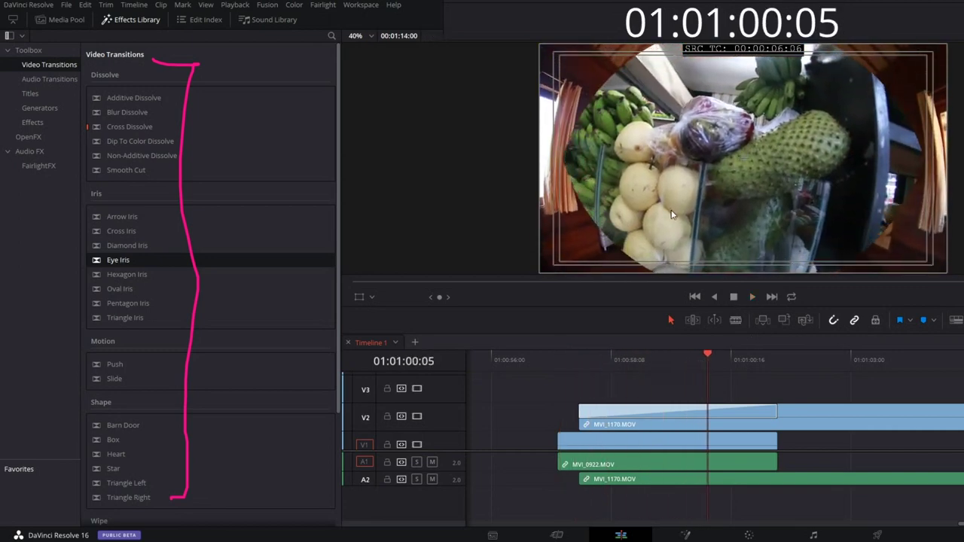
{"action": "left_click", "coordinate": [215, 260]}
Step: Drop Slide over the Eye Iris transition on V2 and play it back from the clip start
{"action": "left_click_drag", "start_coordinate": [114, 380], "coordinate": [657, 416]}
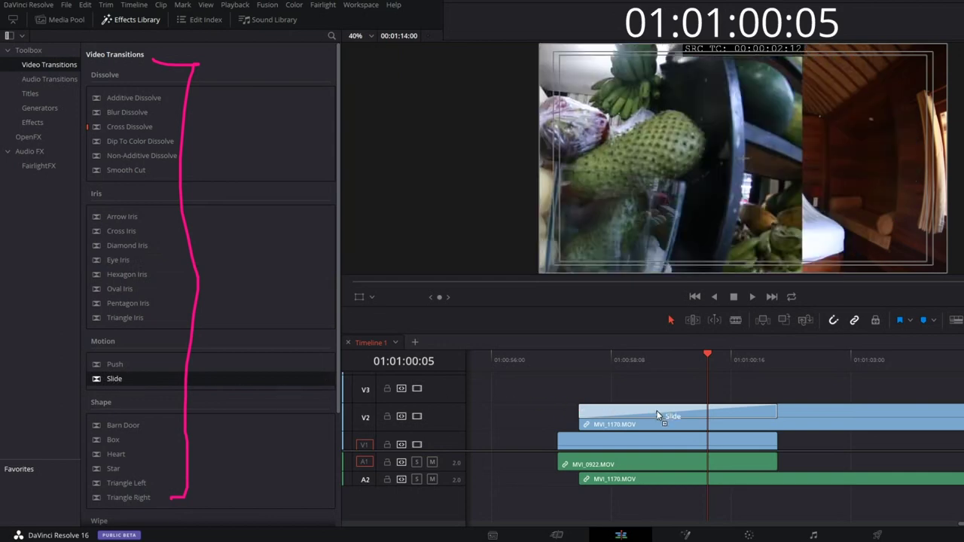
{"action": "left_click", "coordinate": [562, 367]}
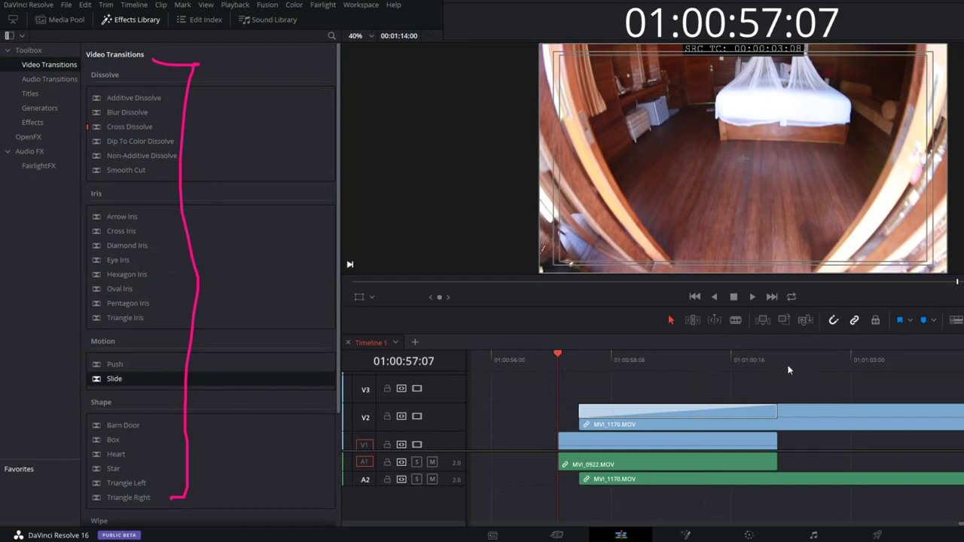
{"action": "left_click", "coordinate": [752, 297]}
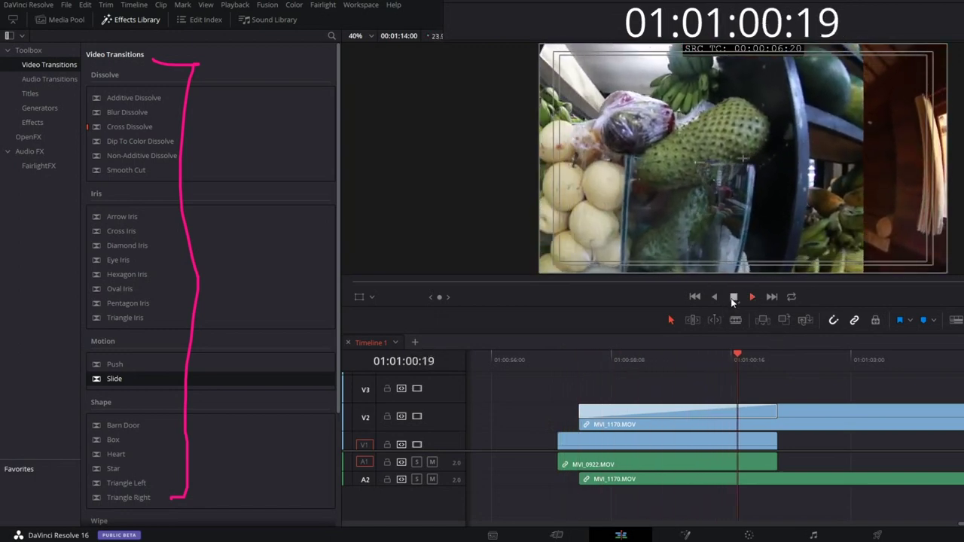
{"action": "left_click", "coordinate": [733, 298]}
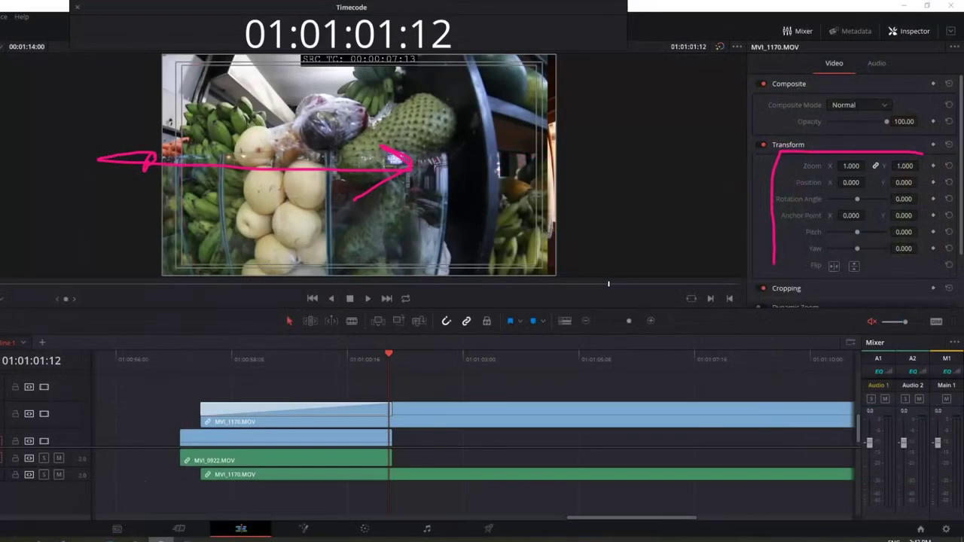
{"action": "key", "text": "Escape"}
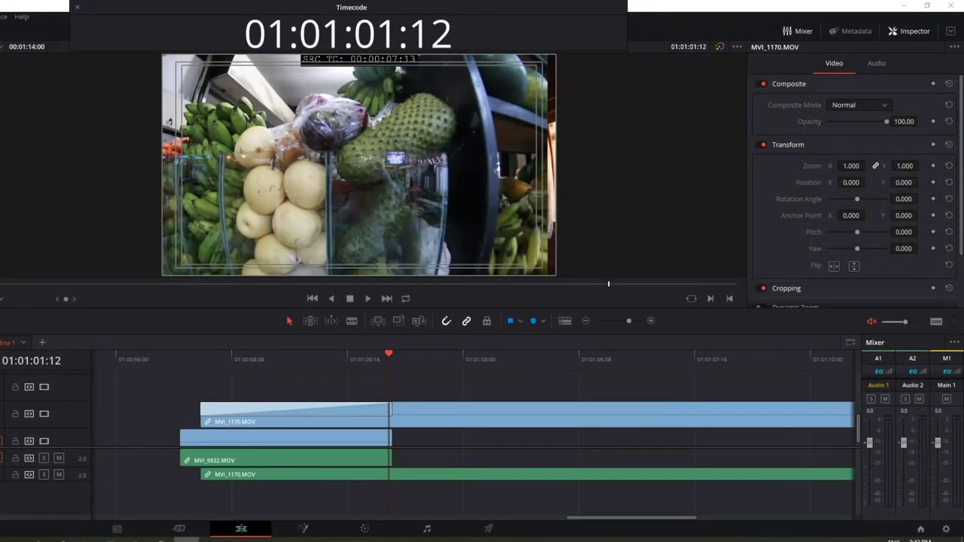
{"action": "mouse_move", "coordinate": [113, 164]}
{"action": "left_mouse_down"}
{"action": "mouse_move", "coordinate": [426, 160]}
{"action": "mouse_move", "coordinate": [393, 181]}
{"action": "left_mouse_up"}
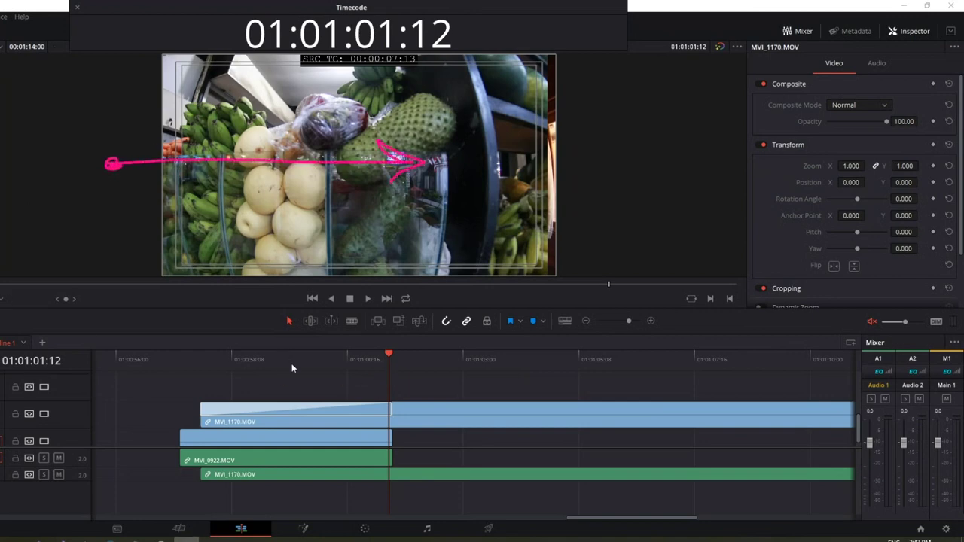
{"action": "left_click_drag", "start_coordinate": [292, 369], "coordinate": [316, 373]}
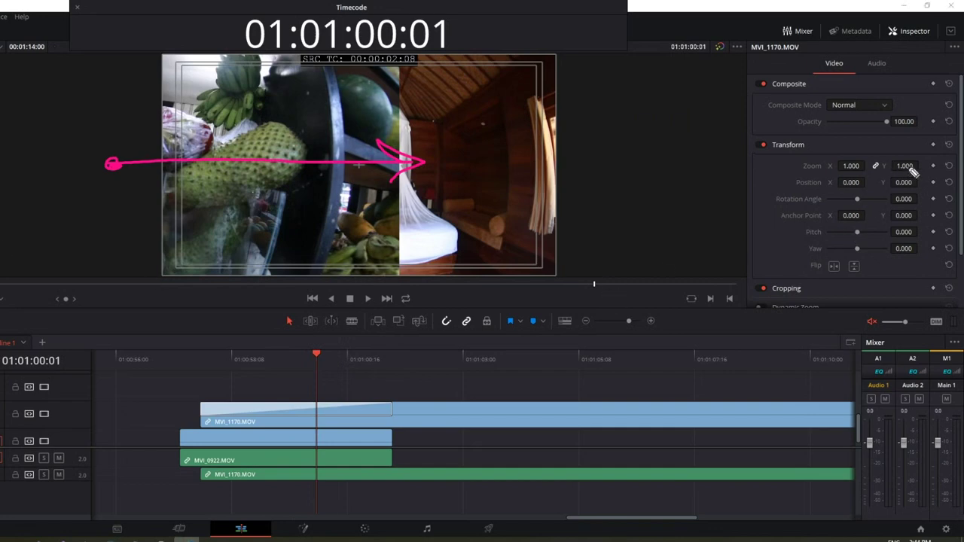
{"action": "left_click_drag", "start_coordinate": [919, 155], "coordinate": [900, 148]}
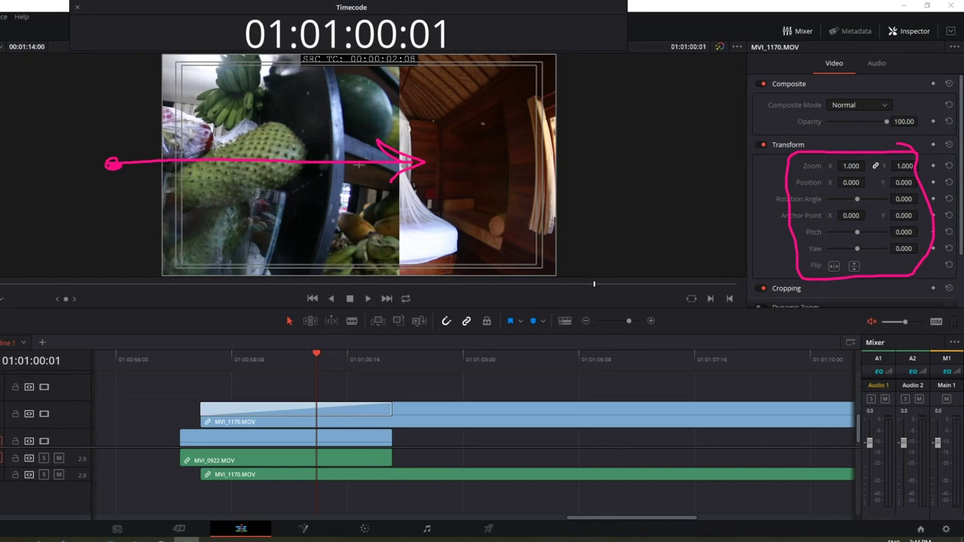
{"action": "key", "text": "e"}
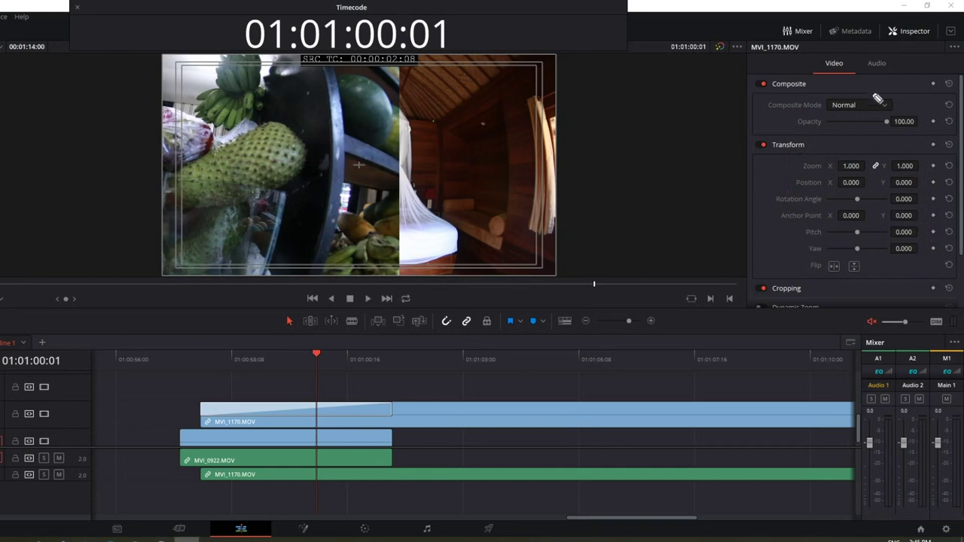
{"action": "mouse_move", "coordinate": [893, 89]}
{"action": "left_mouse_down"}
{"action": "mouse_move", "coordinate": [781, 91]}
{"action": "mouse_move", "coordinate": [894, 92]}
{"action": "left_mouse_up"}
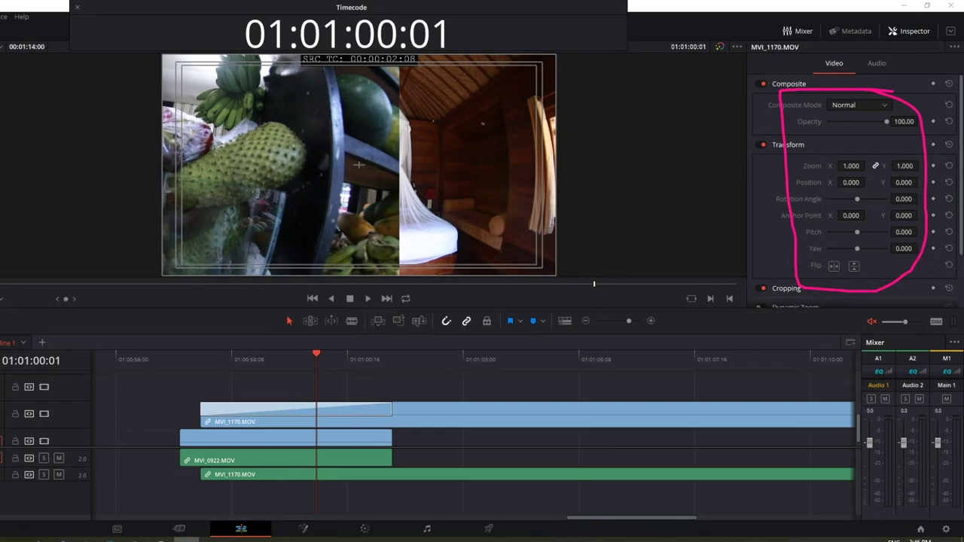
{"action": "key", "text": "Escape"}
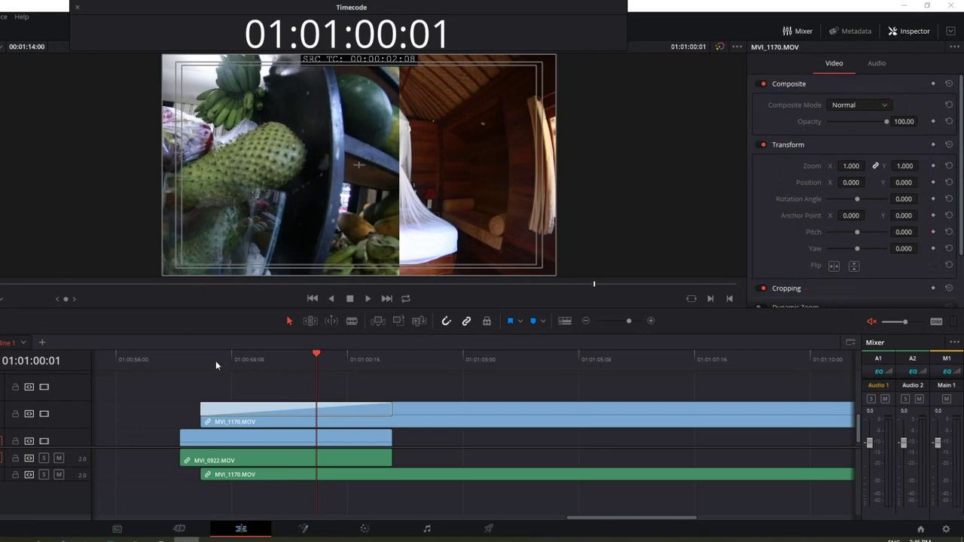
{"action": "left_click_drag", "start_coordinate": [215, 361], "coordinate": [237, 364]}
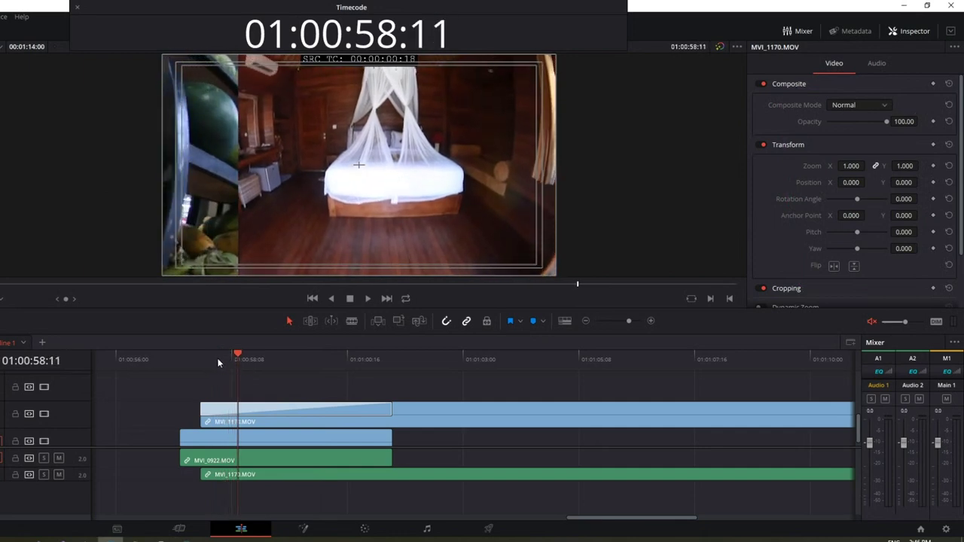
{"action": "mouse_move", "coordinate": [216, 360]}
{"action": "left_mouse_down"}
{"action": "mouse_move", "coordinate": [305, 363]}
{"action": "mouse_move", "coordinate": [220, 367]}
{"action": "mouse_move", "coordinate": [318, 373]}
{"action": "left_mouse_up"}
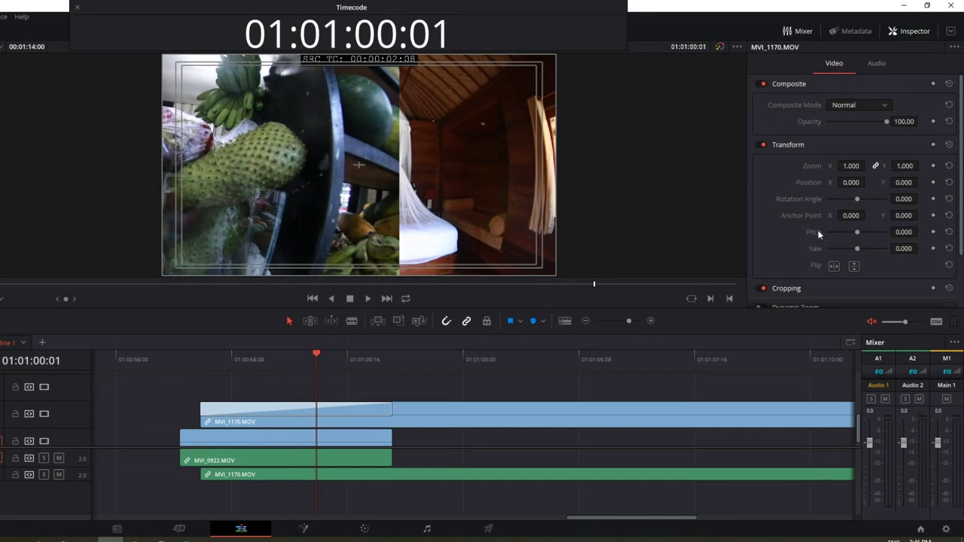
Step: Try tilting MVI_1170's Pitch, reset it to 0, then set Yaw to 0.430
{"action": "left_click", "coordinate": [857, 231]}
{"action": "mouse_move", "coordinate": [857, 232]}
{"action": "left_mouse_down"}
{"action": "mouse_move", "coordinate": [885, 223]}
{"action": "mouse_move", "coordinate": [835, 238]}
{"action": "left_mouse_up"}
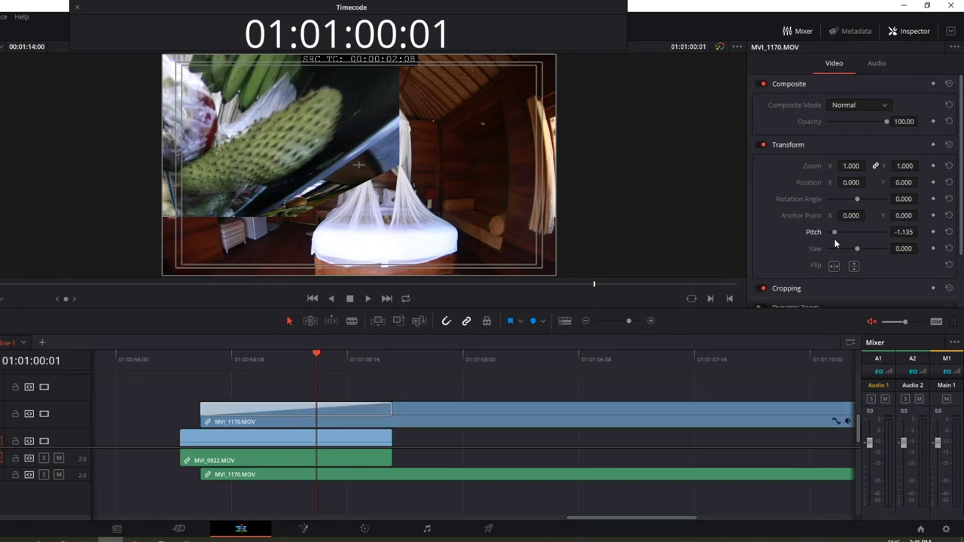
{"action": "left_click", "coordinate": [949, 232]}
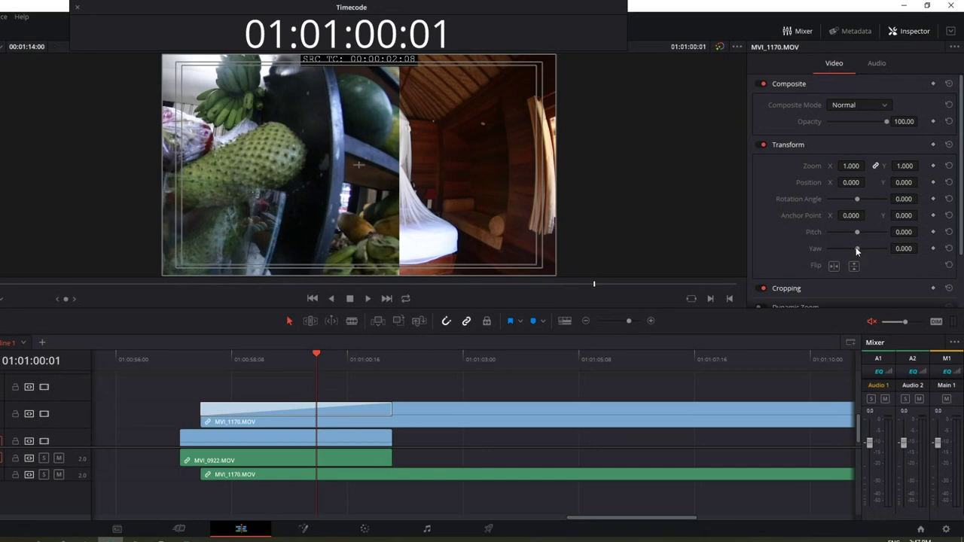
{"action": "mouse_move", "coordinate": [857, 249]}
{"action": "left_mouse_down"}
{"action": "mouse_move", "coordinate": [817, 265]}
{"action": "mouse_move", "coordinate": [866, 252]}
{"action": "left_mouse_up"}
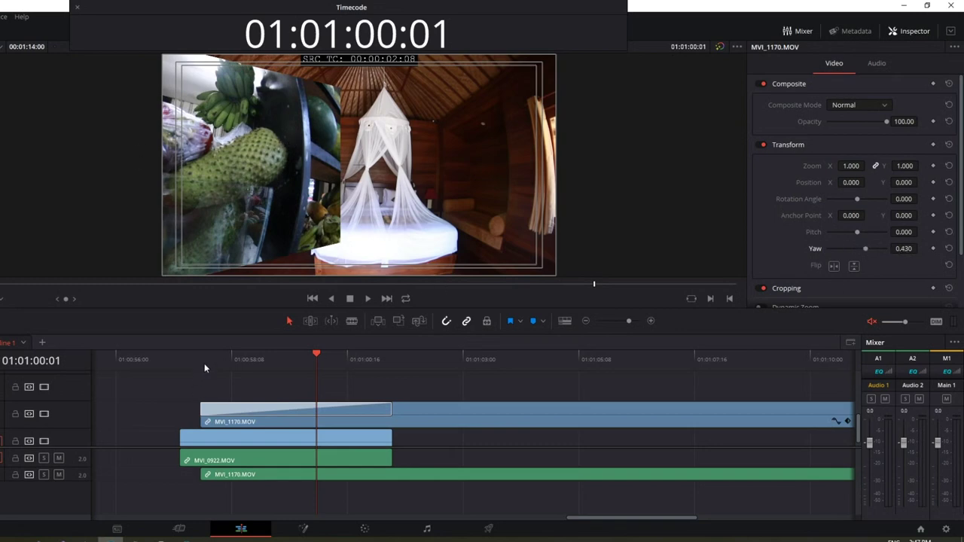
Step: Scrub the timeline back and forward through the transition to preview the yawed clip
{"action": "left_click_drag", "start_coordinate": [205, 363], "coordinate": [214, 365]}
{"action": "mouse_move", "coordinate": [221, 367]}
{"action": "left_mouse_down"}
{"action": "mouse_move", "coordinate": [289, 357]}
{"action": "mouse_move", "coordinate": [484, 376]}
{"action": "left_mouse_up"}
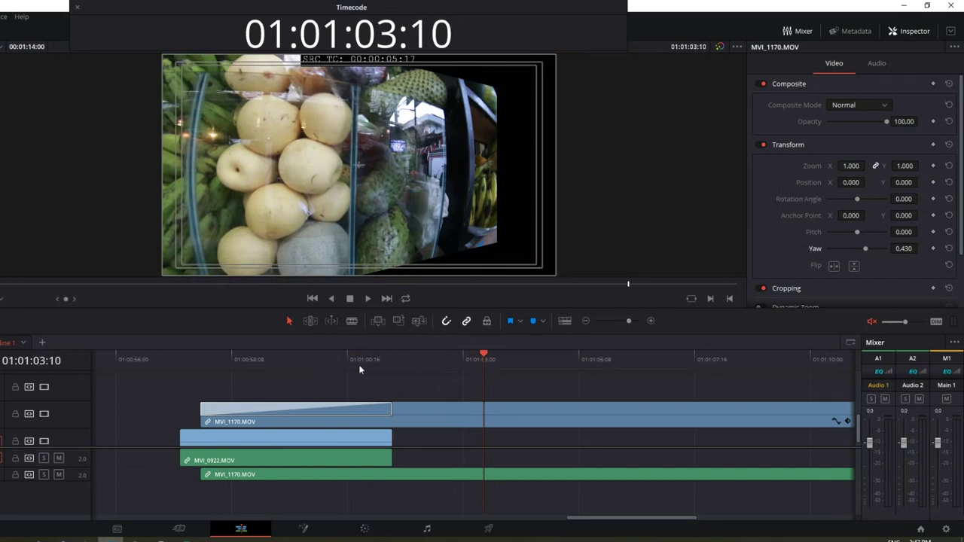
{"action": "left_click_drag", "start_coordinate": [313, 365], "coordinate": [389, 373]}
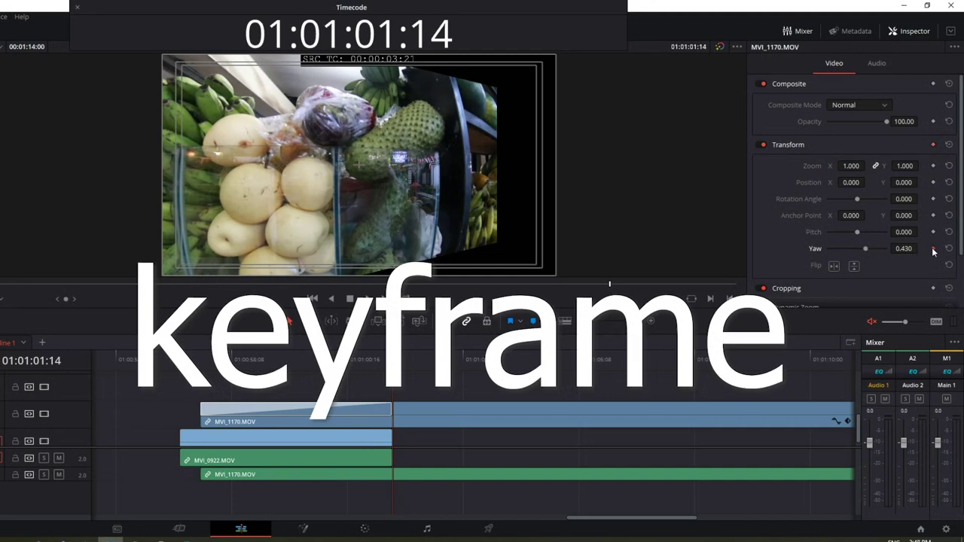
Step: Keyframe MVI_1170's 0.430 Yaw value in the Inspector at 01:01:01:14
{"action": "left_click", "coordinate": [933, 249]}
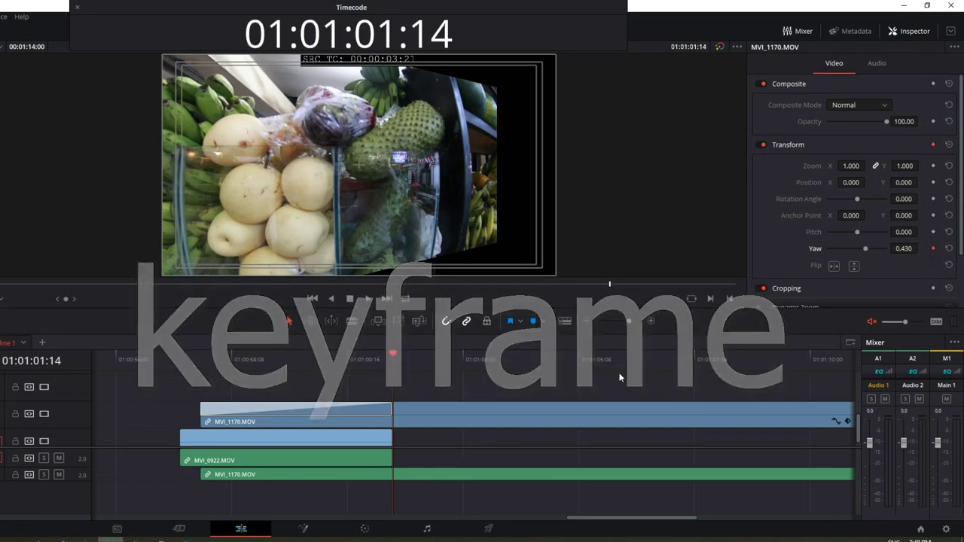
Step: Add the word 'keyframe' on a new line in the Notepad notes and return to Resolve
{"action": "mouse_move", "coordinate": [134, 539]}
{"action": "left_click", "coordinate": [138, 519]}
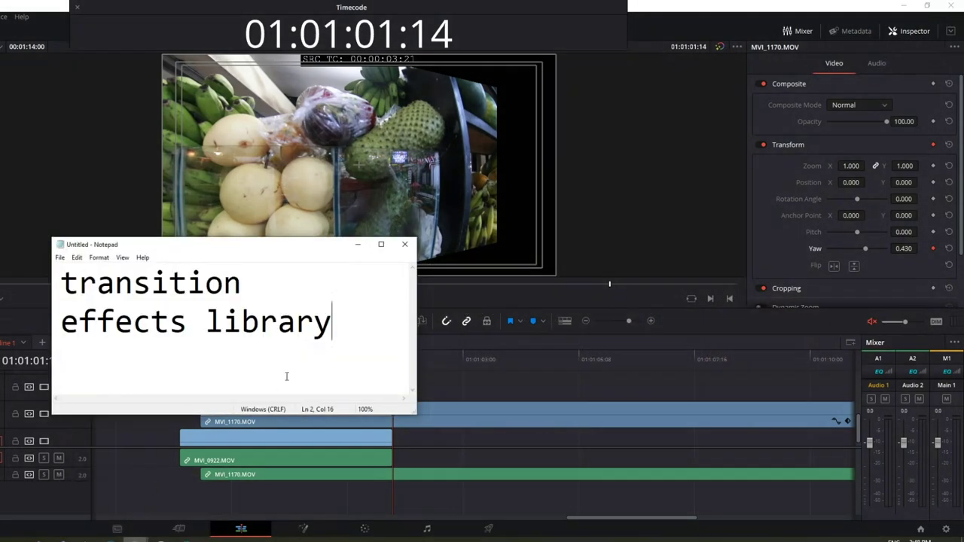
{"action": "key", "text": "Return"}
{"action": "key", "text": "Return"}
{"action": "type", "text": "ke"}
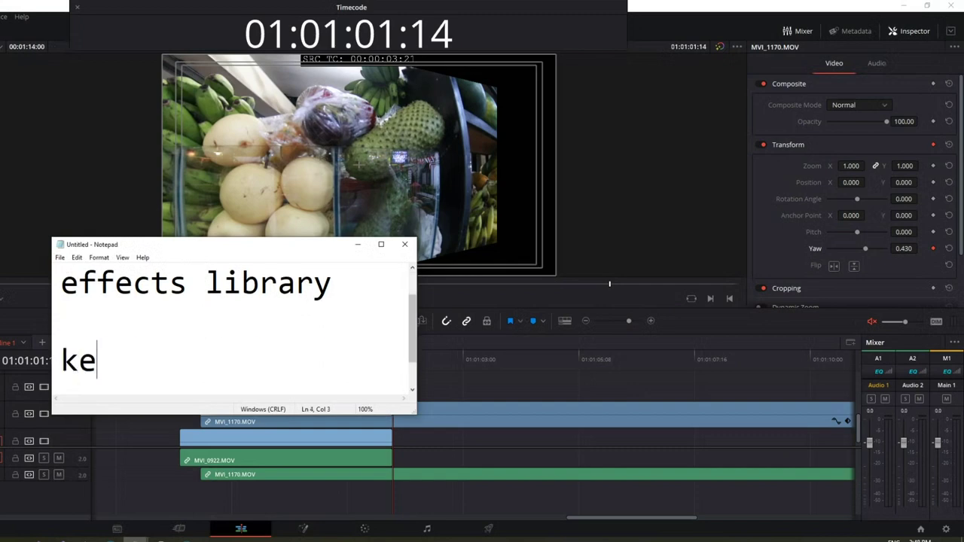
{"action": "type", "text": "yframe"}
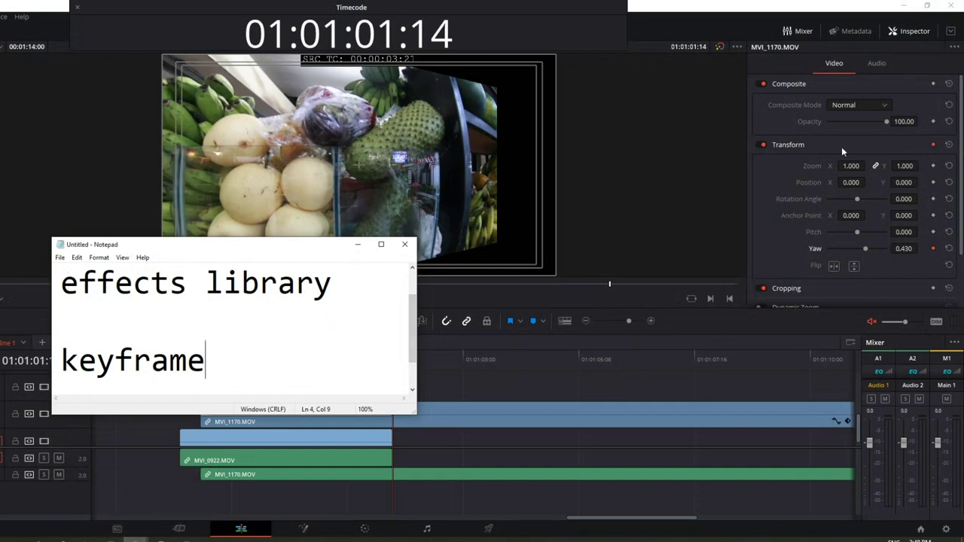
{"action": "left_click_drag", "start_coordinate": [258, 381], "coordinate": [61, 362]}
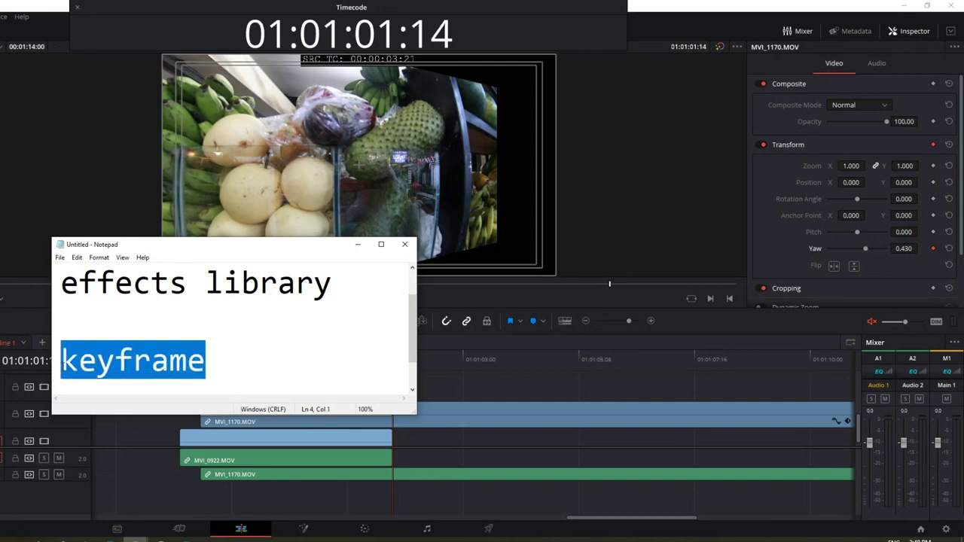
{"action": "left_click", "coordinate": [585, 51]}
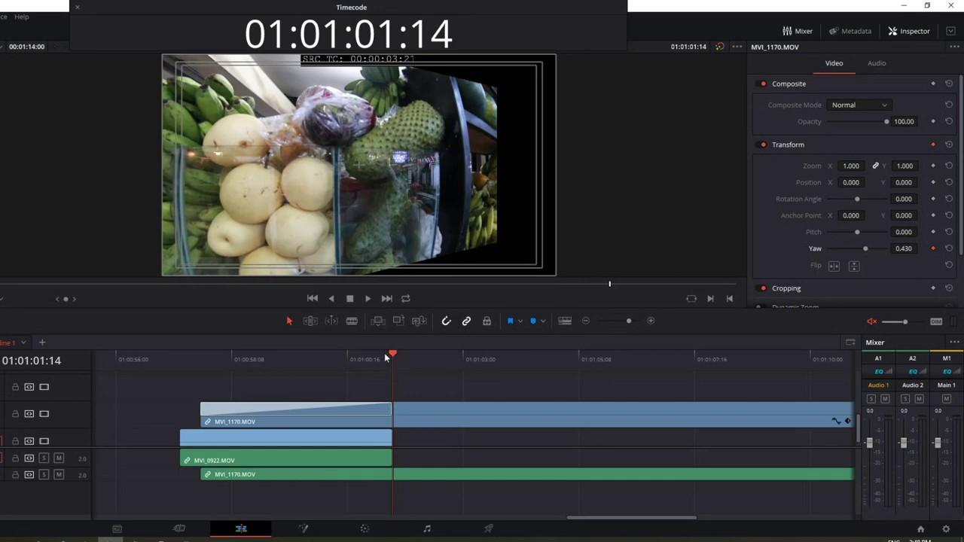
Step: Add a second Yaw keyframe at 01:01:00:23 and note '>' on a new line in Notepad
{"action": "left_click_drag", "start_coordinate": [386, 358], "coordinate": [362, 354]}
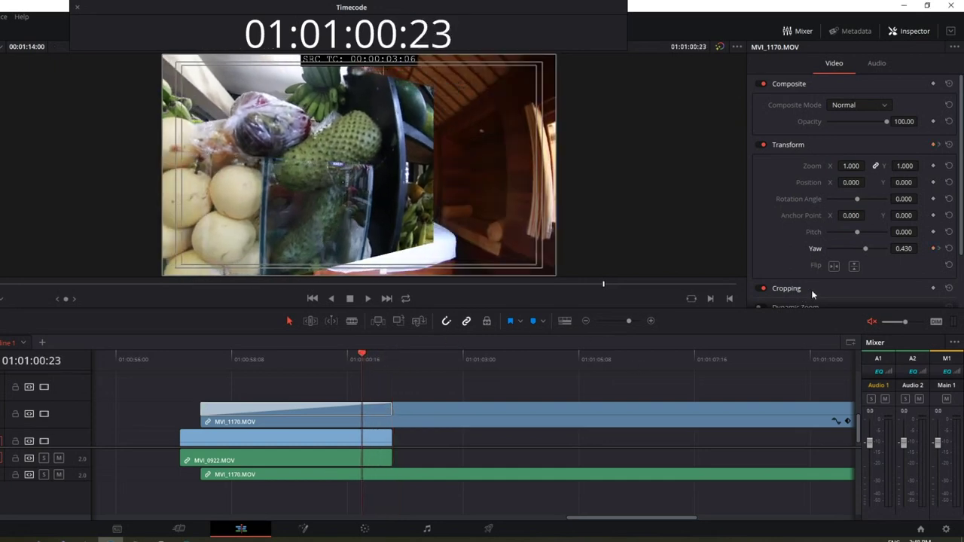
{"action": "left_click", "coordinate": [934, 249]}
{"action": "left_click", "coordinate": [162, 505]}
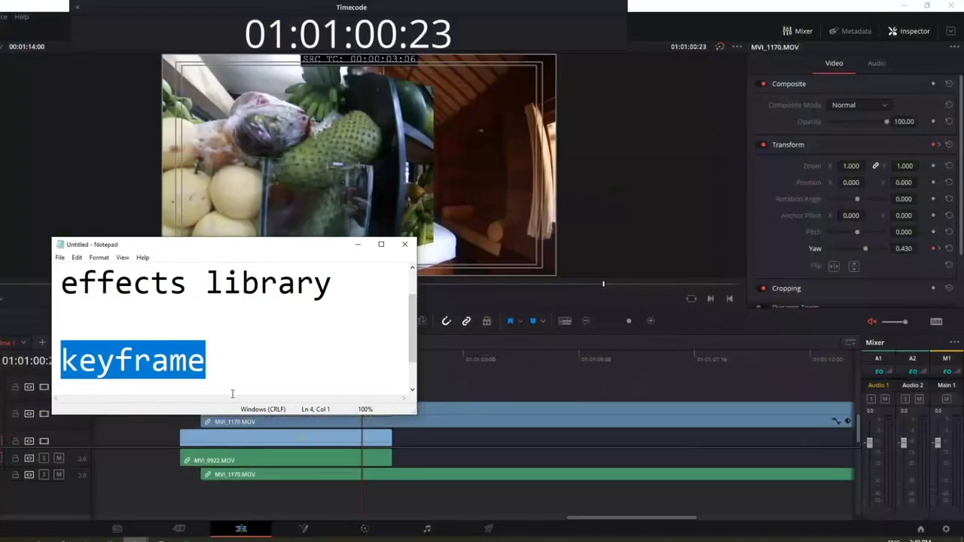
{"action": "left_click", "coordinate": [228, 348]}
{"action": "key", "text": "Return"}
{"action": "type", "text": ">"}
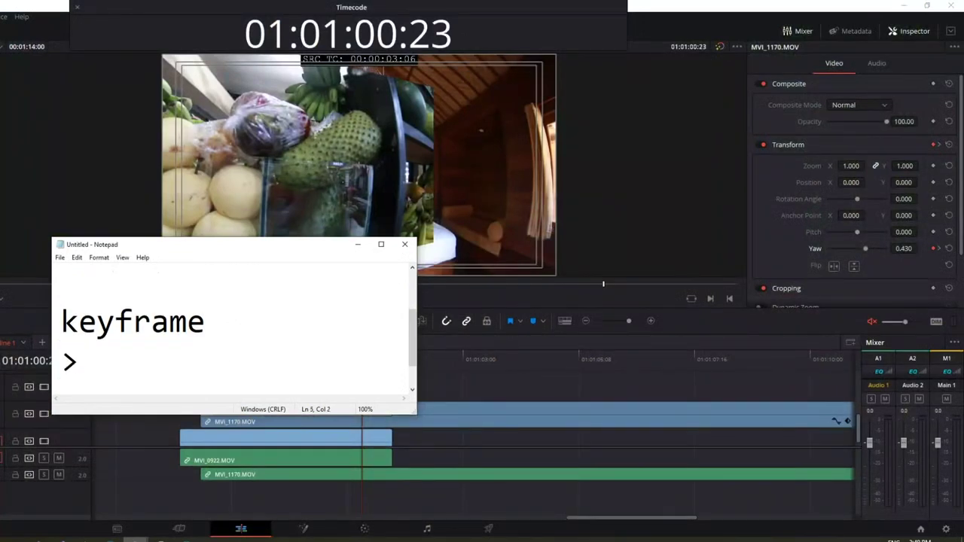
{"action": "left_click_drag", "start_coordinate": [109, 380], "coordinate": [56, 368]}
Step: Back in Resolve, annotate the Yaw keyframe, playhead and transition end, then clear the annotations
{"action": "key", "text": "alt+Tab"}
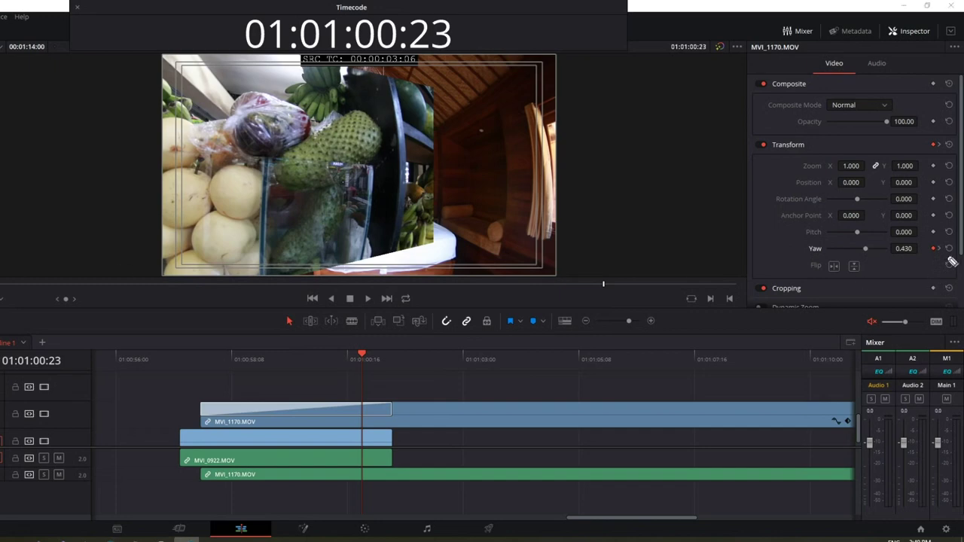
{"action": "left_click_drag", "start_coordinate": [840, 288], "coordinate": [959, 249]}
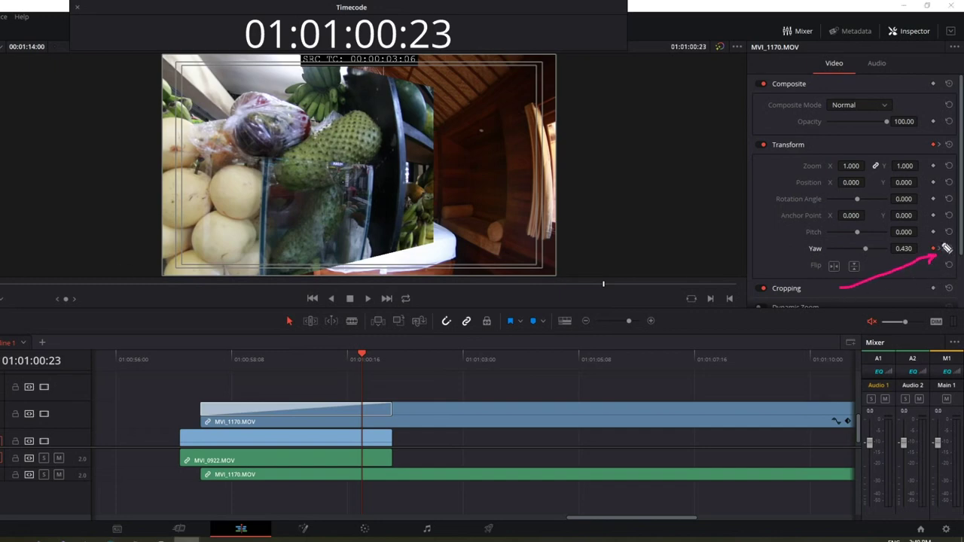
{"action": "left_click_drag", "start_coordinate": [824, 249], "coordinate": [826, 245]}
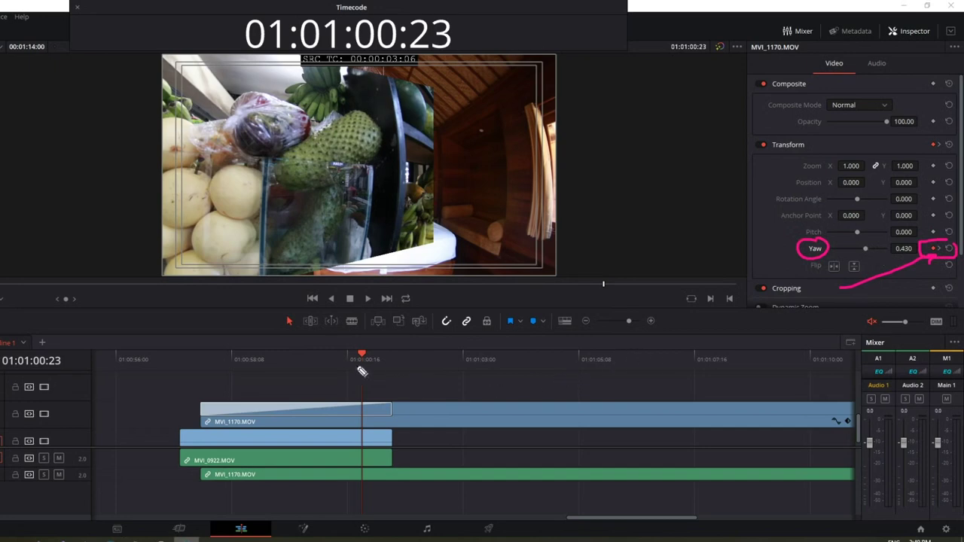
{"action": "left_click_drag", "start_coordinate": [362, 352], "coordinate": [361, 489]}
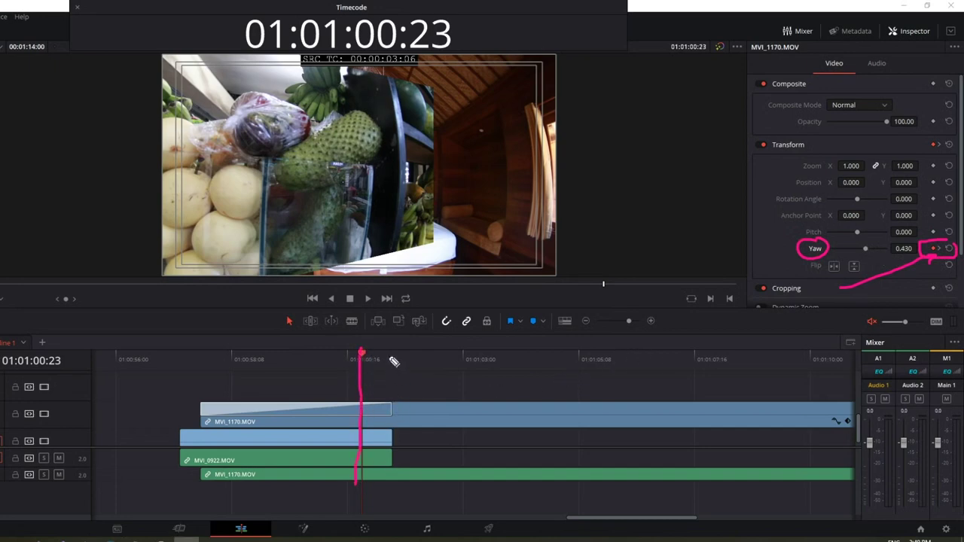
{"action": "left_click_drag", "start_coordinate": [388, 349], "coordinate": [390, 456]}
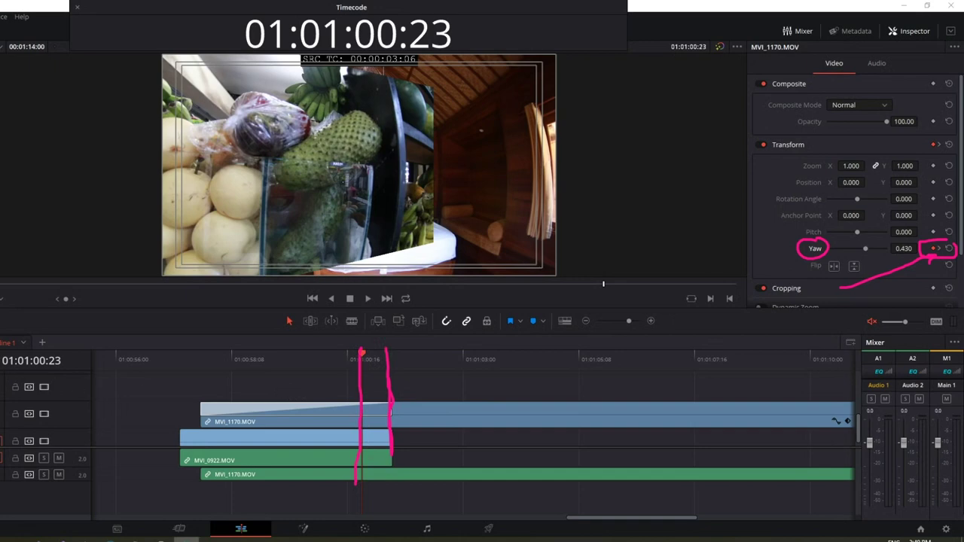
{"action": "key", "text": "Escape"}
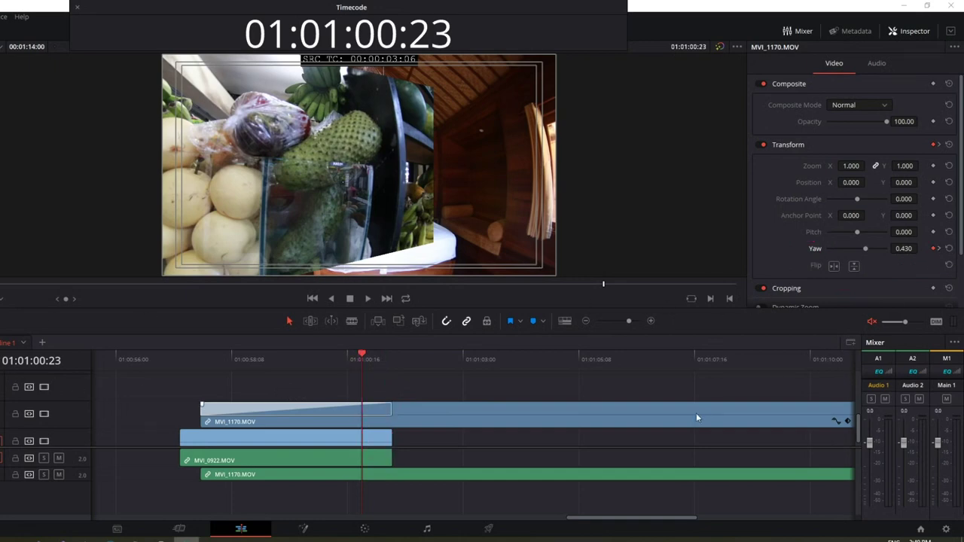
Step: Add 'greater than' after '>' and a new 'right angle bracket' line in the notes
{"action": "mouse_move", "coordinate": [135, 539]}
{"action": "left_click", "coordinate": [158, 512]}
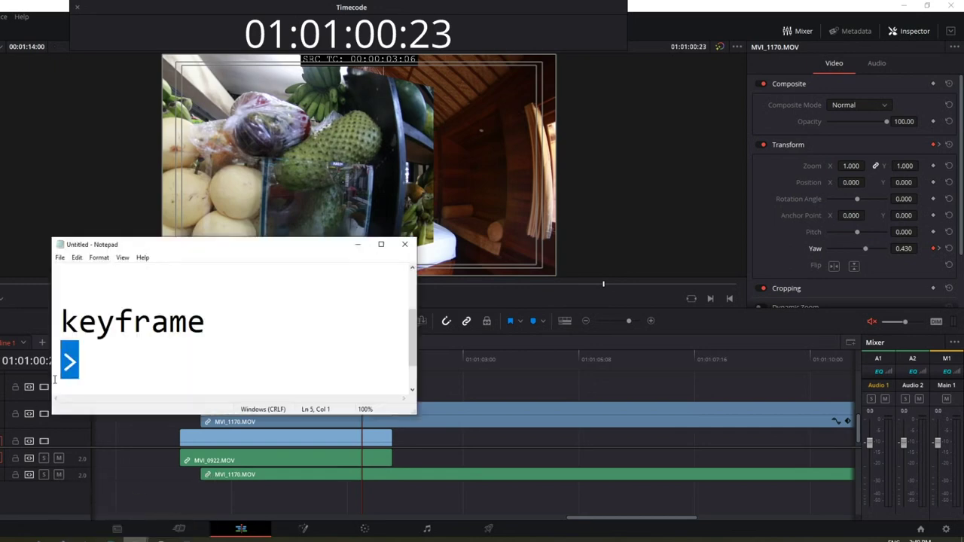
{"action": "left_click", "coordinate": [155, 363]}
{"action": "type", "text": "great"}
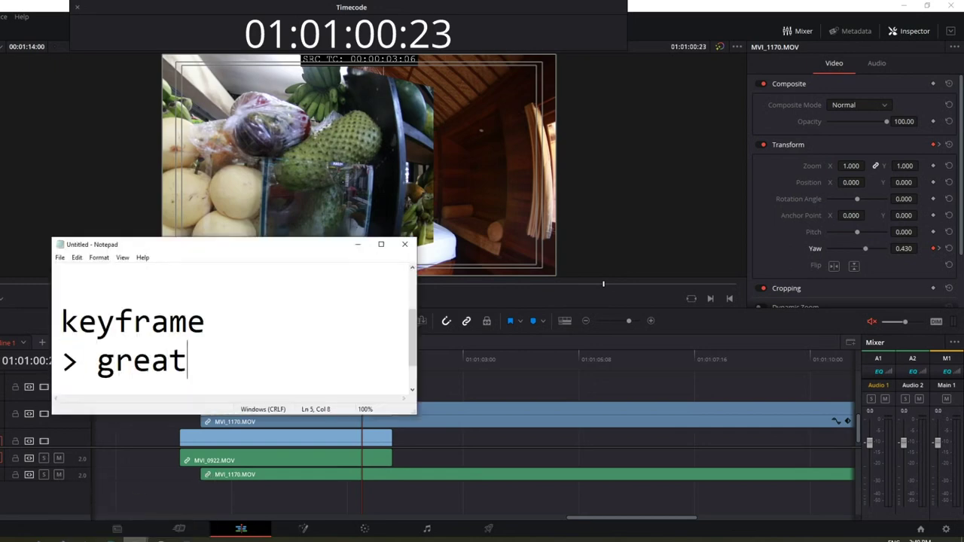
{"action": "type", "text": "er than"}
{"action": "key", "text": "Return"}
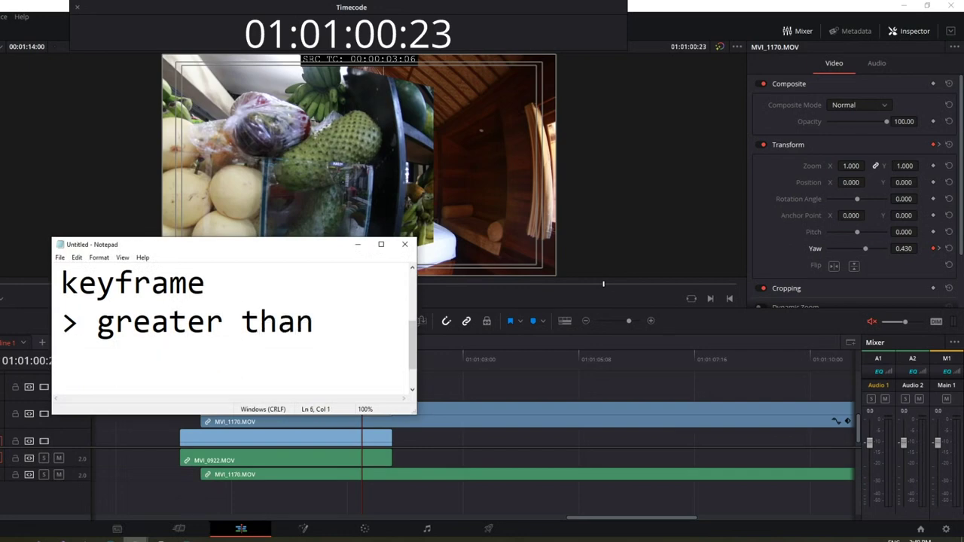
{"action": "type", "text": "right angle br"}
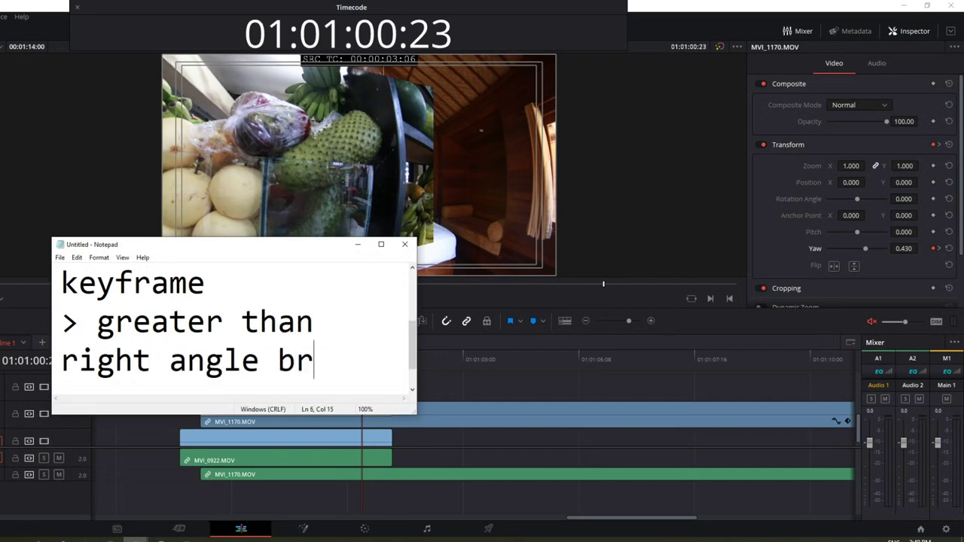
{"action": "type", "text": "acket"}
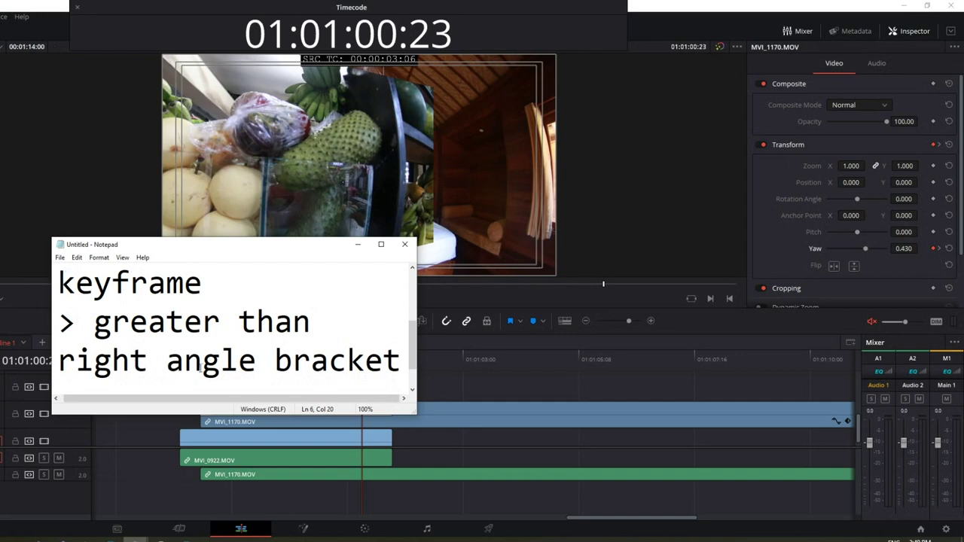
Step: Widen the notes window, highlight the '>', 'greater than' and bracket lines, then minimize Notepad
{"action": "scroll", "coordinate": [415, 321], "scroll_direction": "up", "scroll_amount": 1}
{"action": "scroll", "coordinate": [415, 320], "scroll_direction": "down", "scroll_amount": 1}
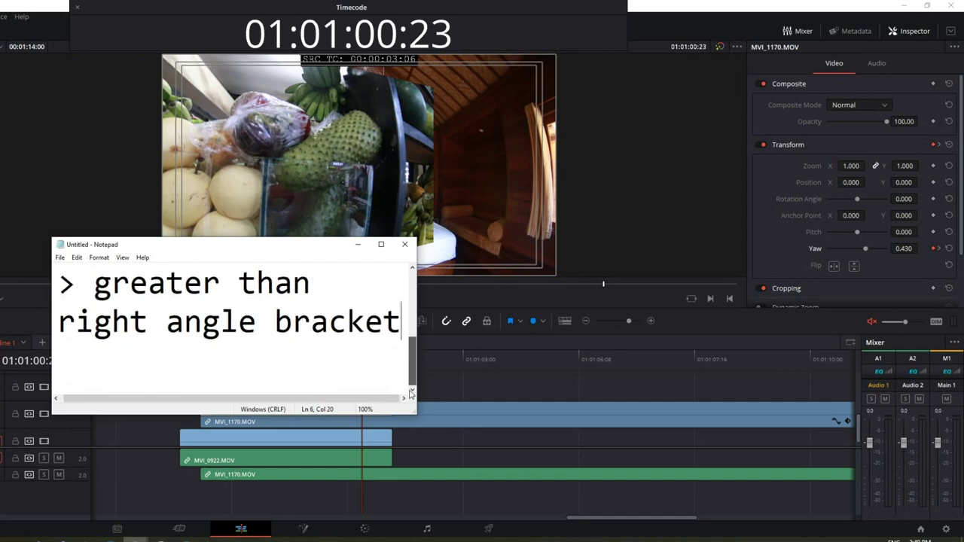
{"action": "left_click_drag", "start_coordinate": [416, 320], "coordinate": [520, 321]}
{"action": "mouse_move", "coordinate": [320, 283]}
{"action": "left_mouse_down"}
{"action": "mouse_move", "coordinate": [97, 283]}
{"action": "mouse_move", "coordinate": [352, 281]}
{"action": "left_mouse_up"}
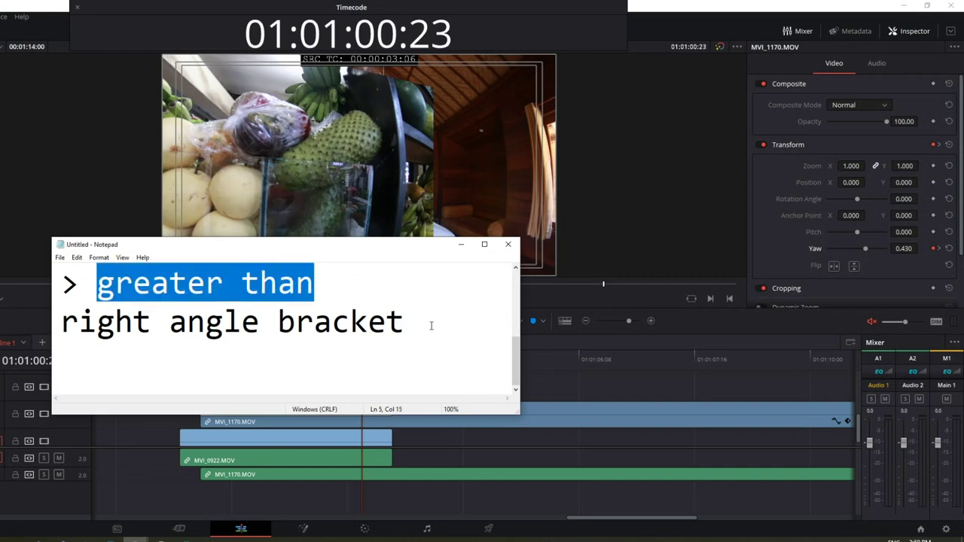
{"action": "left_click_drag", "start_coordinate": [431, 325], "coordinate": [62, 323]}
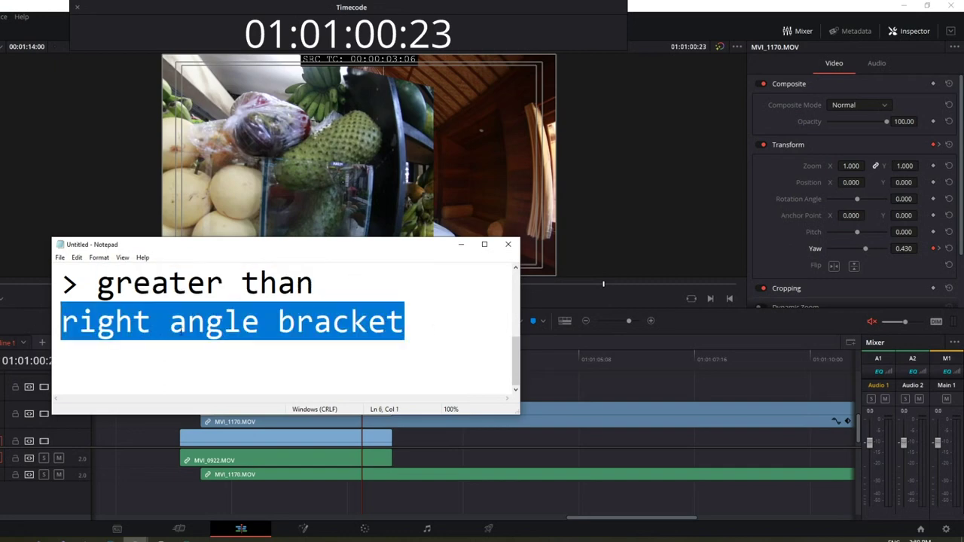
{"action": "left_click", "coordinate": [134, 284]}
{"action": "left_click_drag", "start_coordinate": [313, 283], "coordinate": [97, 284]}
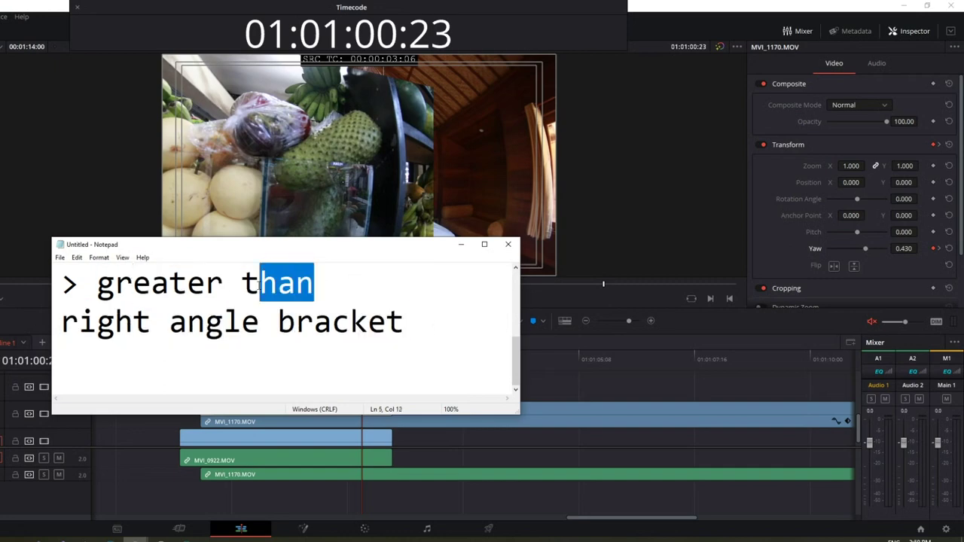
{"action": "left_click_drag", "start_coordinate": [61, 323], "coordinate": [400, 322]}
{"action": "left_click", "coordinate": [396, 320]}
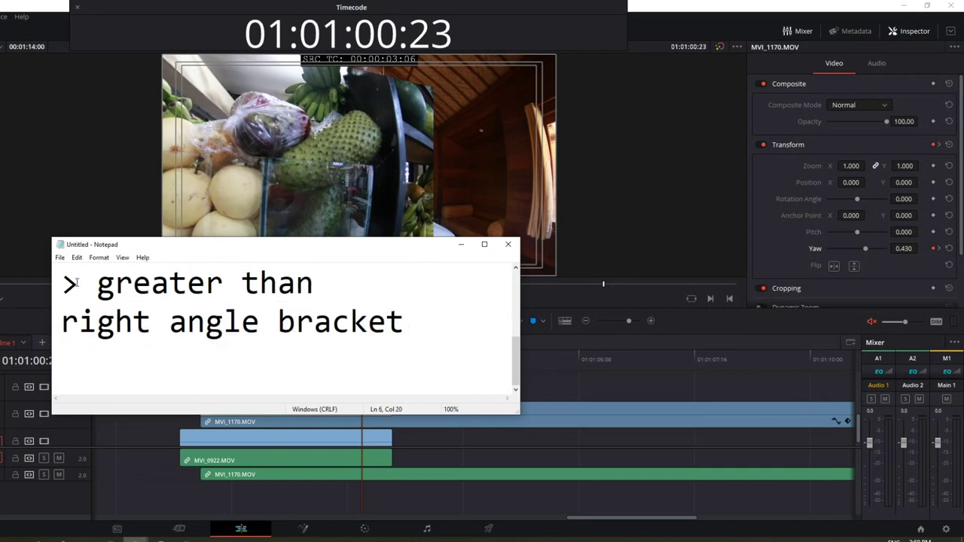
{"action": "left_click_drag", "start_coordinate": [79, 285], "coordinate": [53, 280]}
{"action": "left_click", "coordinate": [461, 245]}
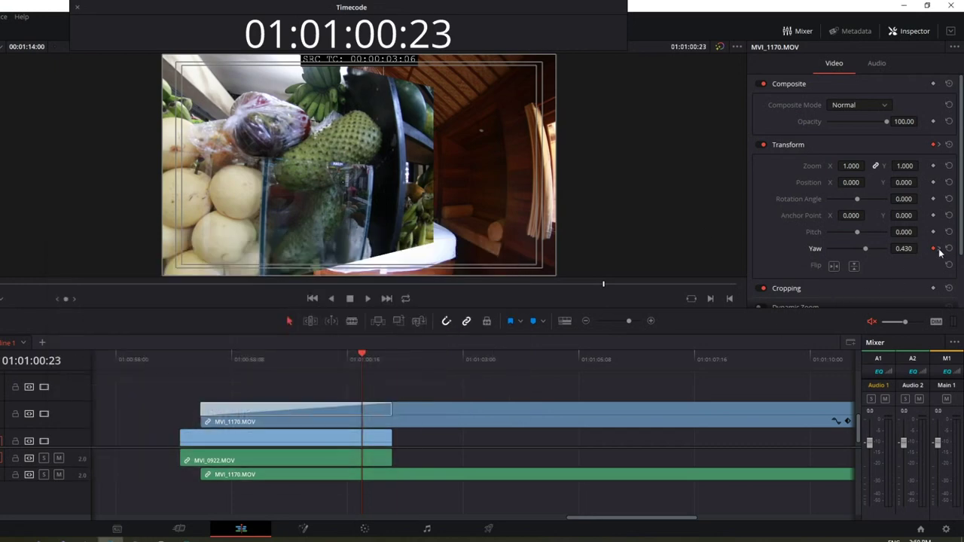
Step: Jump to MVI_1170's next Yaw keyframe at 01:01:01:14, then bring the Notepad notes forward
{"action": "left_click", "coordinate": [938, 251]}
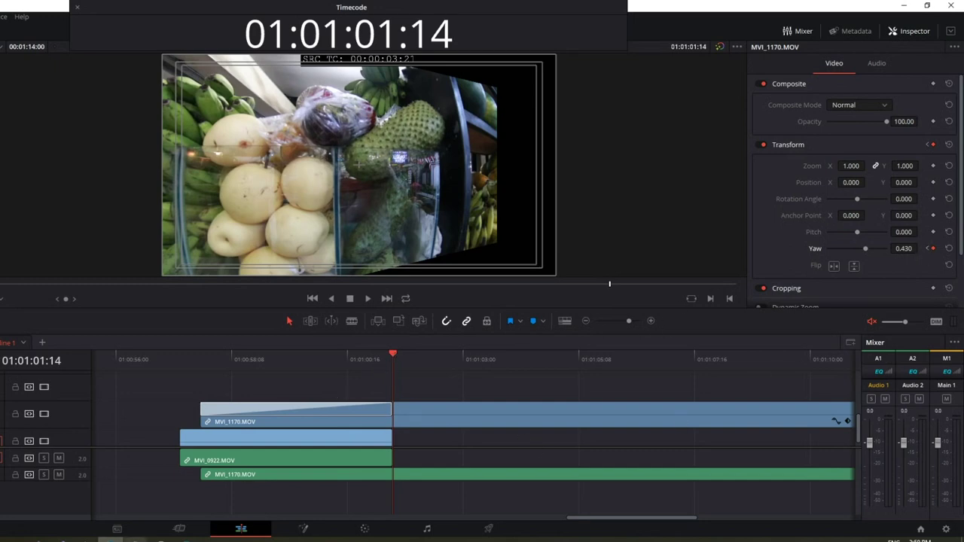
{"action": "mouse_move", "coordinate": [135, 538]}
{"action": "left_click", "coordinate": [174, 504]}
Step: Add '< less than' and 'left angle bracket' lines, making the notes window taller
{"action": "left_click", "coordinate": [431, 322]}
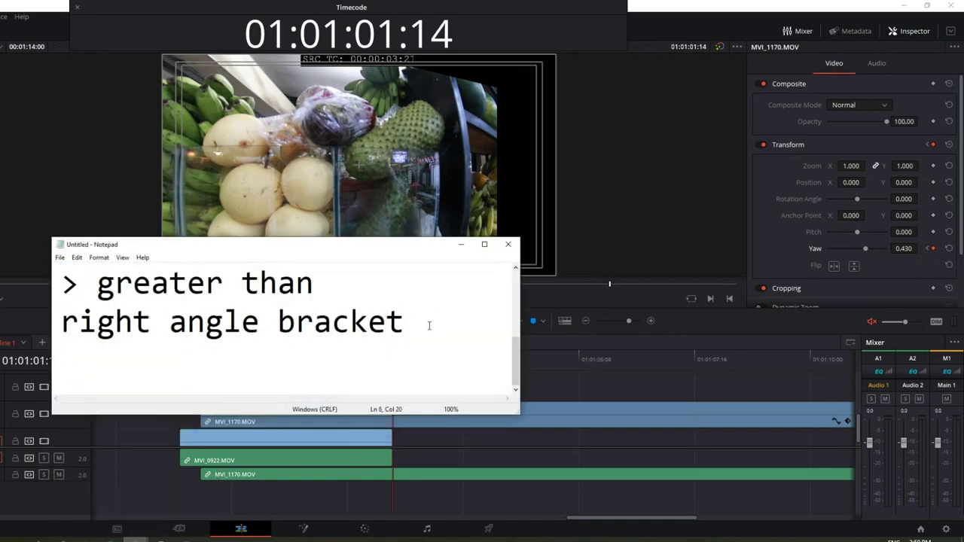
{"action": "key", "text": "Return"}
{"action": "key", "text": "Return"}
{"action": "type", "text": "<"}
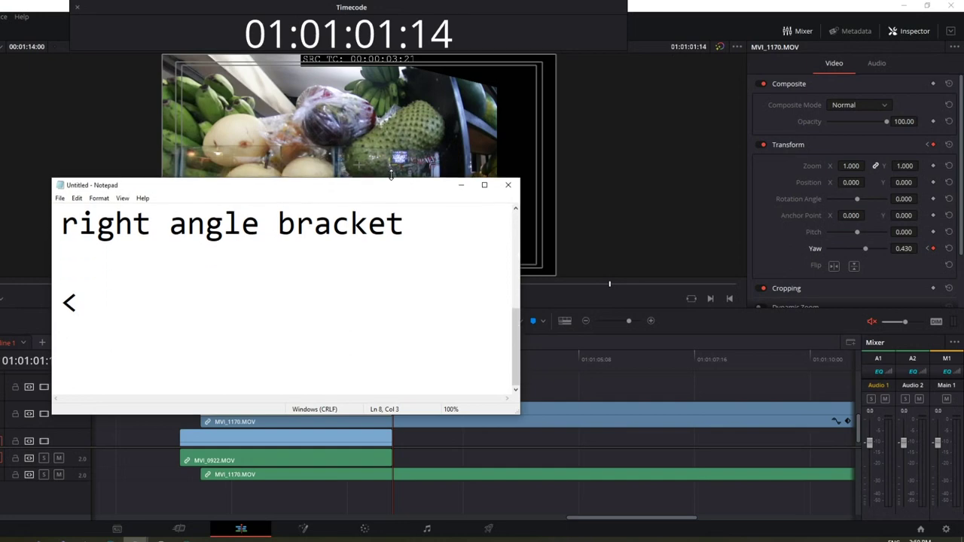
{"action": "left_click_drag", "start_coordinate": [401, 240], "coordinate": [393, 159]}
{"action": "type", "text": "le"}
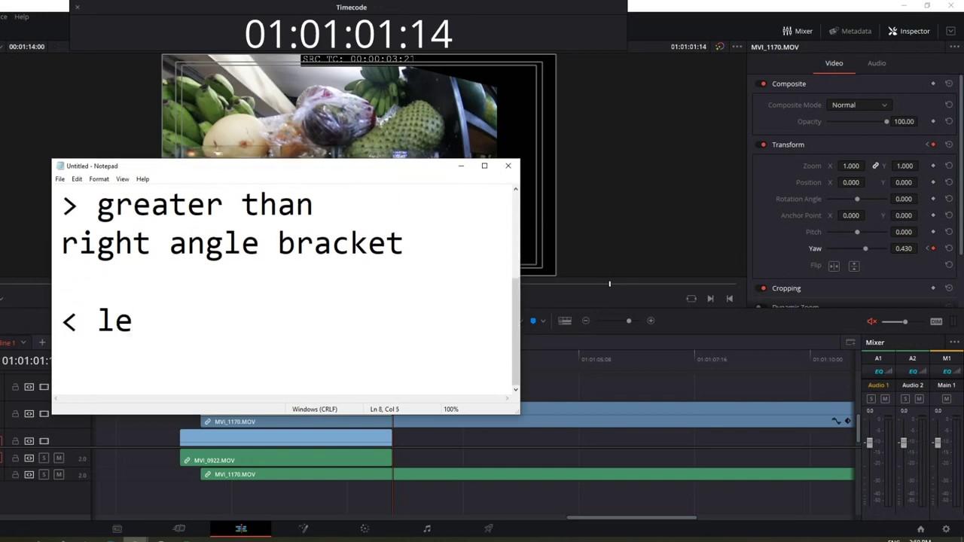
{"action": "type", "text": "ss than"}
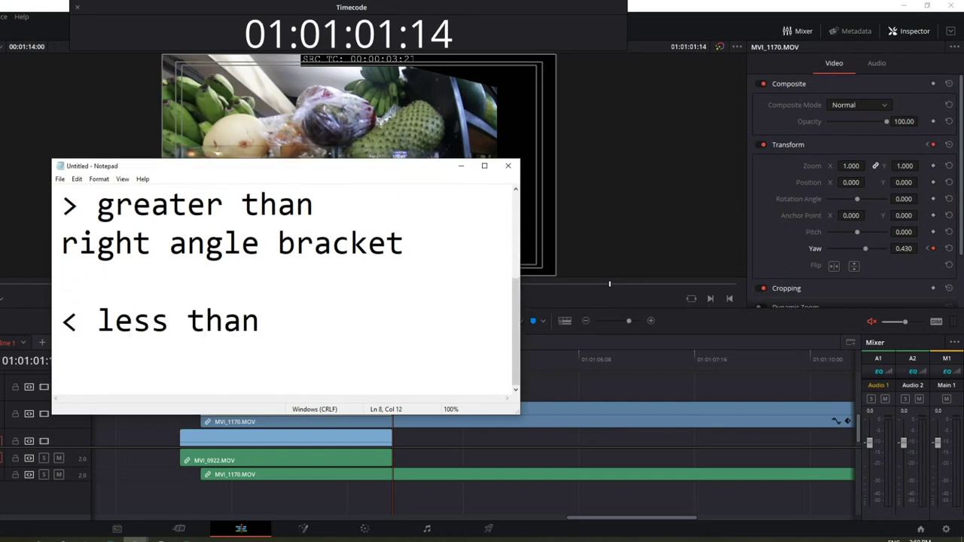
{"action": "key", "text": "Return"}
{"action": "type", "text": "left "}
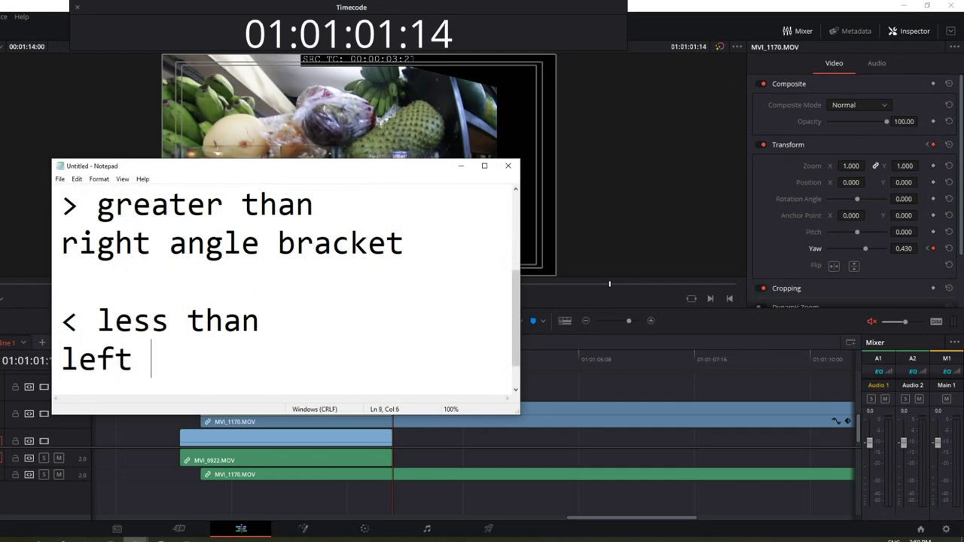
{"action": "type", "text": "angle bracket"}
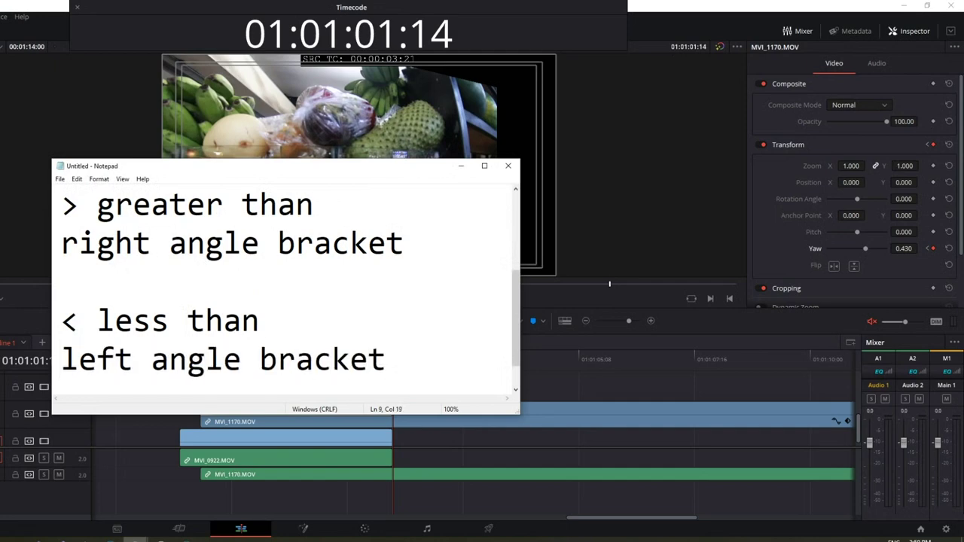
Step: Highlight the new lines and the '<' and '>' symbols, then minimize Notepad
{"action": "left_click_drag", "start_coordinate": [281, 325], "coordinate": [58, 324]}
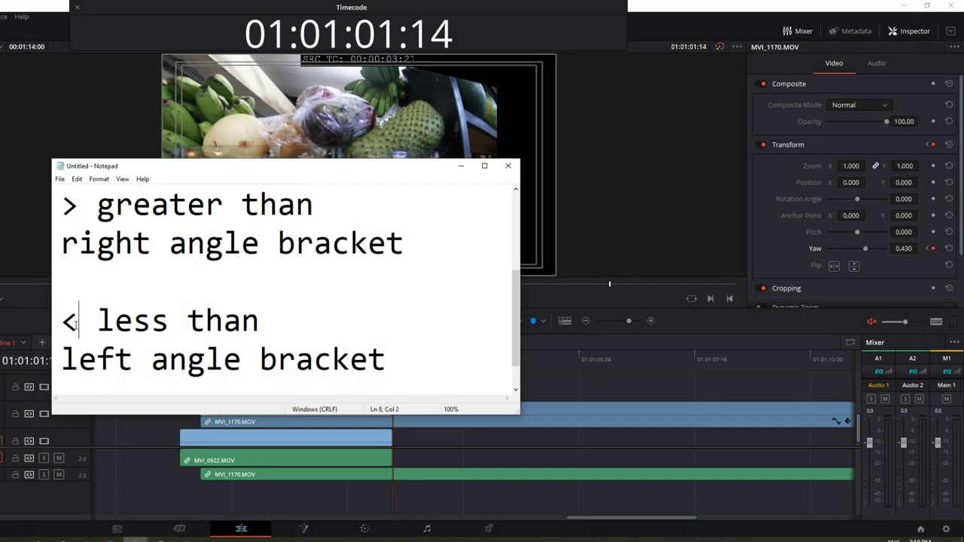
{"action": "left_click", "coordinate": [169, 359]}
{"action": "left_click_drag", "start_coordinate": [386, 360], "coordinate": [63, 362]}
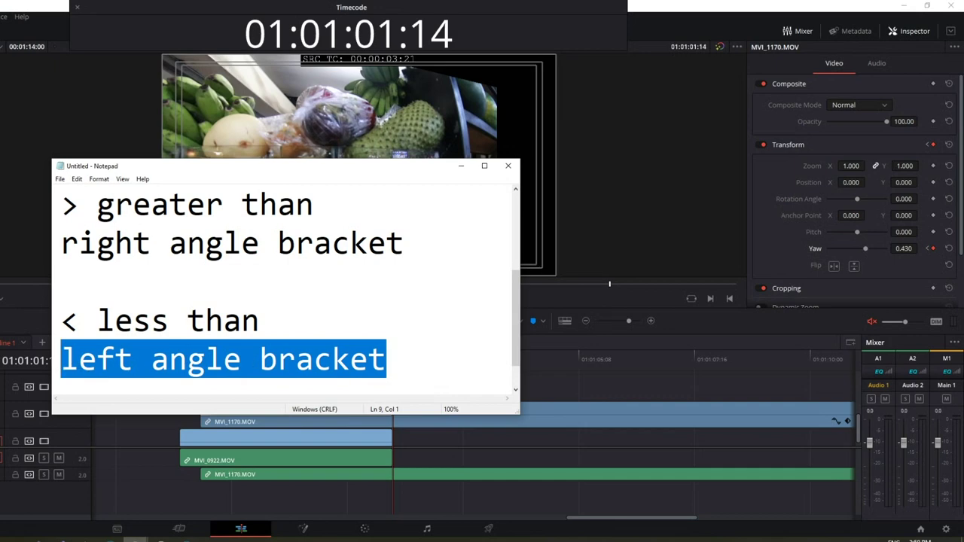
{"action": "left_click_drag", "start_coordinate": [77, 323], "coordinate": [59, 322]}
{"action": "left_click_drag", "start_coordinate": [80, 207], "coordinate": [60, 205]}
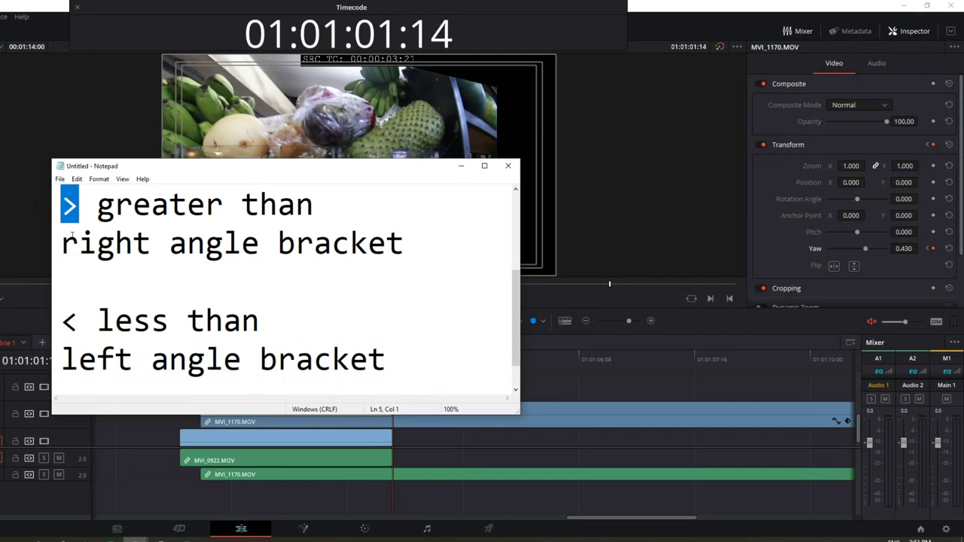
{"action": "left_click", "coordinate": [460, 165]}
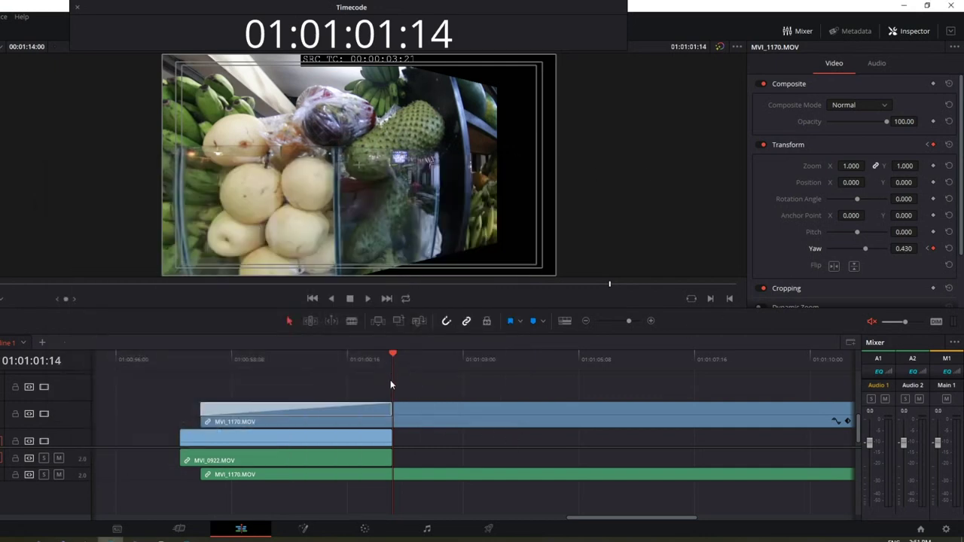
Step: Step between MVI_1170's two Yaw keyframes, mark the skewed frame edges, then return to 01:00:57:17
{"action": "left_click", "coordinate": [928, 249]}
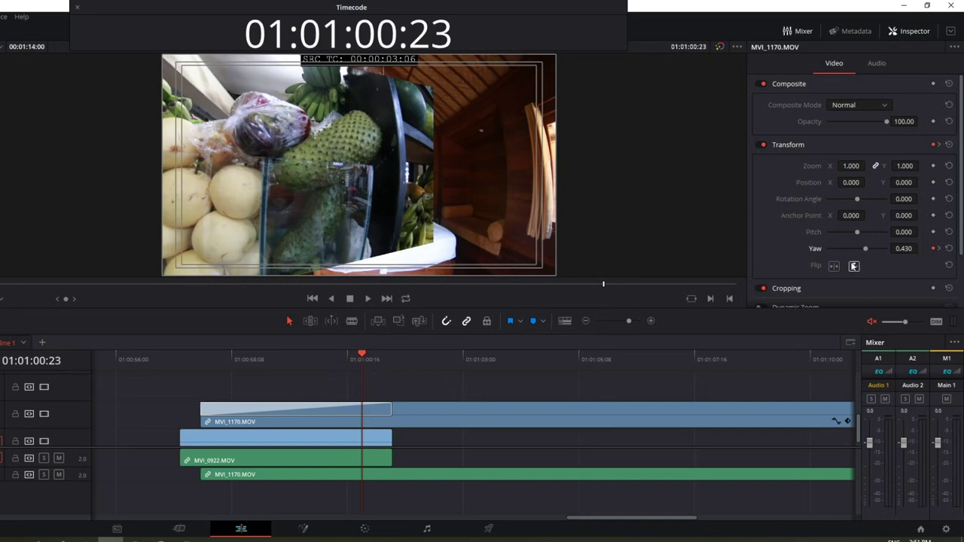
{"action": "left_click", "coordinate": [939, 249]}
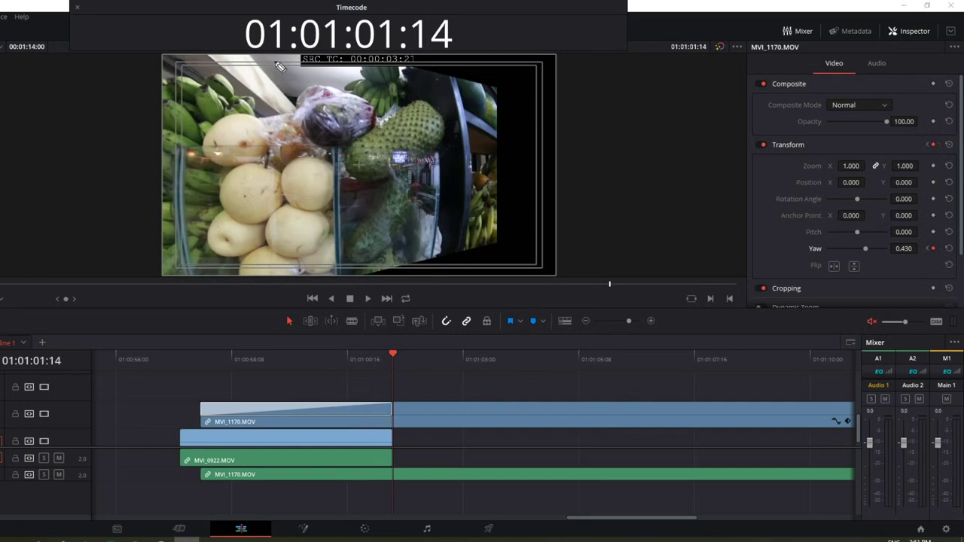
{"action": "mouse_move", "coordinate": [427, 64]}
{"action": "left_mouse_down"}
{"action": "mouse_move", "coordinate": [530, 136]}
{"action": "mouse_move", "coordinate": [460, 262]}
{"action": "left_mouse_up"}
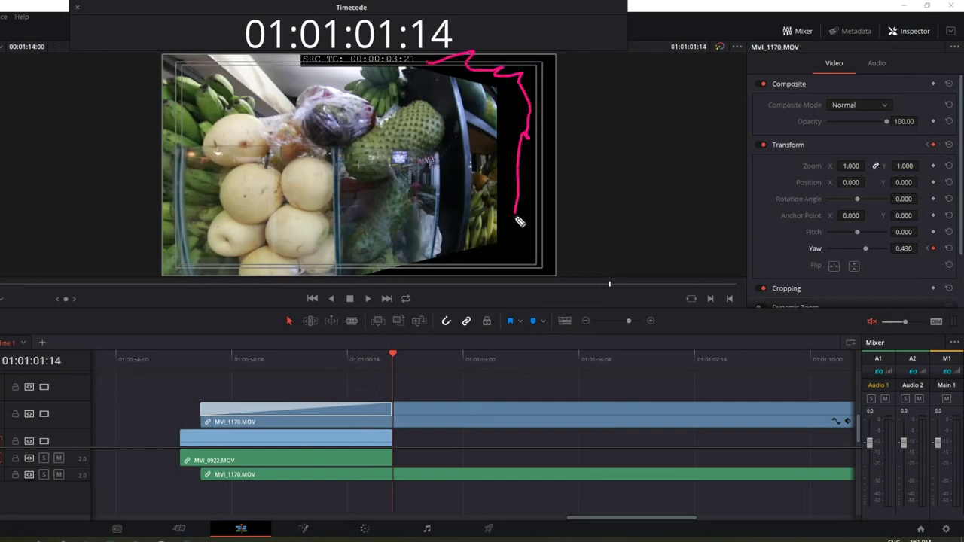
{"action": "left_click_drag", "start_coordinate": [285, 60], "coordinate": [337, 273]}
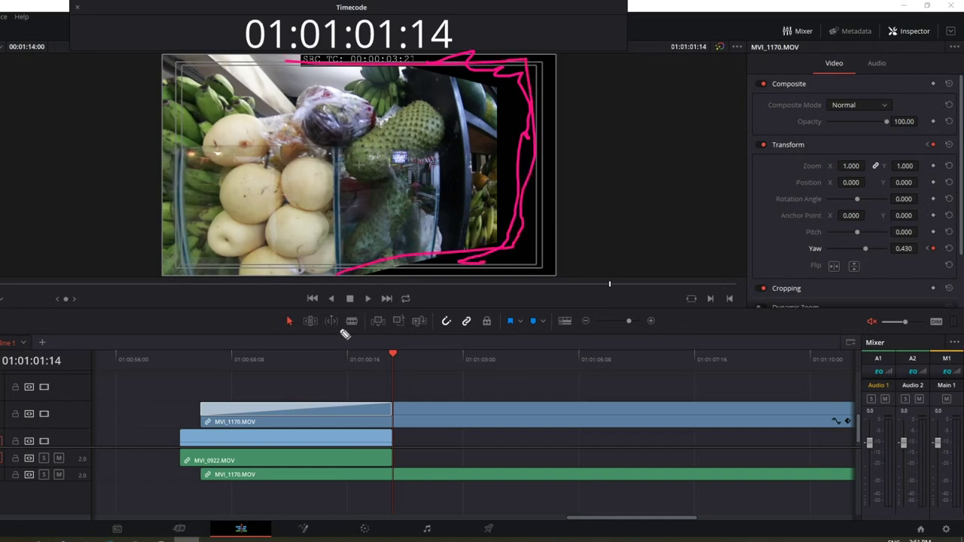
{"action": "mouse_move", "coordinate": [194, 386]}
{"action": "left_mouse_down"}
{"action": "mouse_move", "coordinate": [373, 383]}
{"action": "mouse_move", "coordinate": [325, 403]}
{"action": "left_mouse_up"}
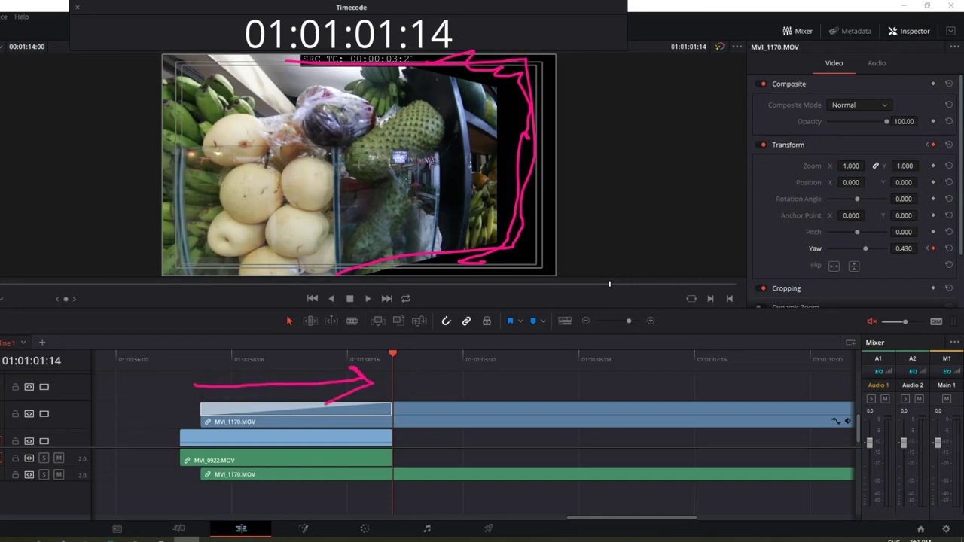
{"action": "key", "text": "Escape"}
{"action": "left_click", "coordinate": [200, 360]}
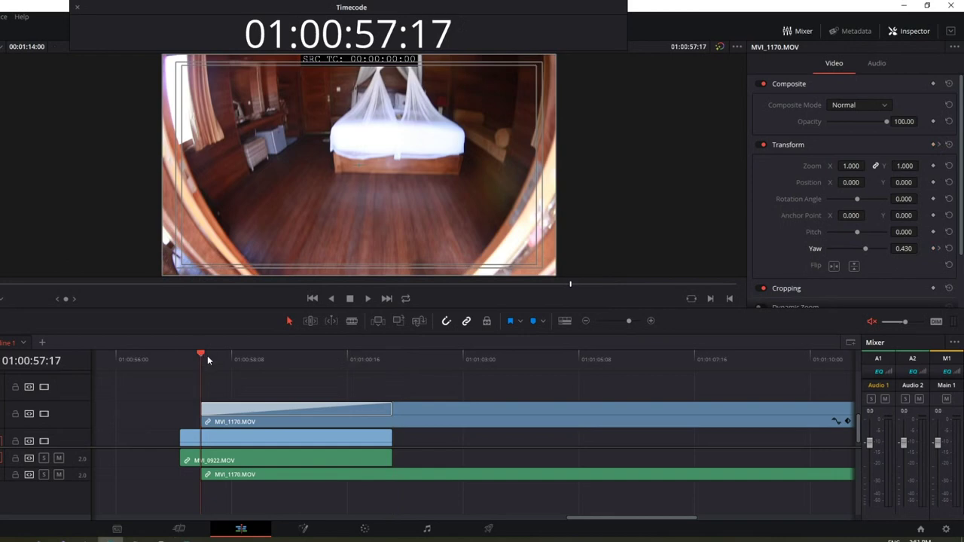
Step: Scrub from 01:00:57:17 through the Slide transition to the Yaw keyframe at 01:01:01:14
{"action": "left_click_drag", "start_coordinate": [207, 355], "coordinate": [340, 369]}
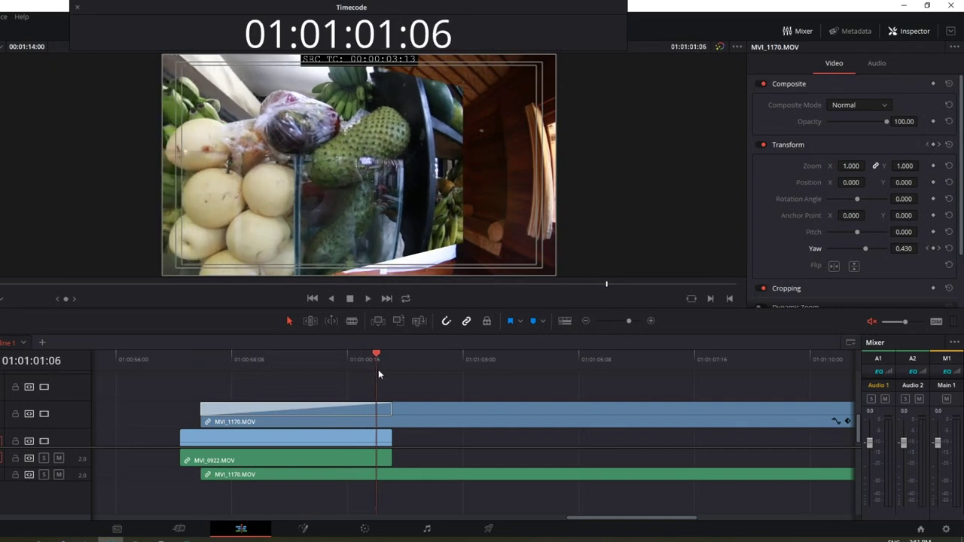
{"action": "left_click_drag", "start_coordinate": [340, 366], "coordinate": [391, 369]}
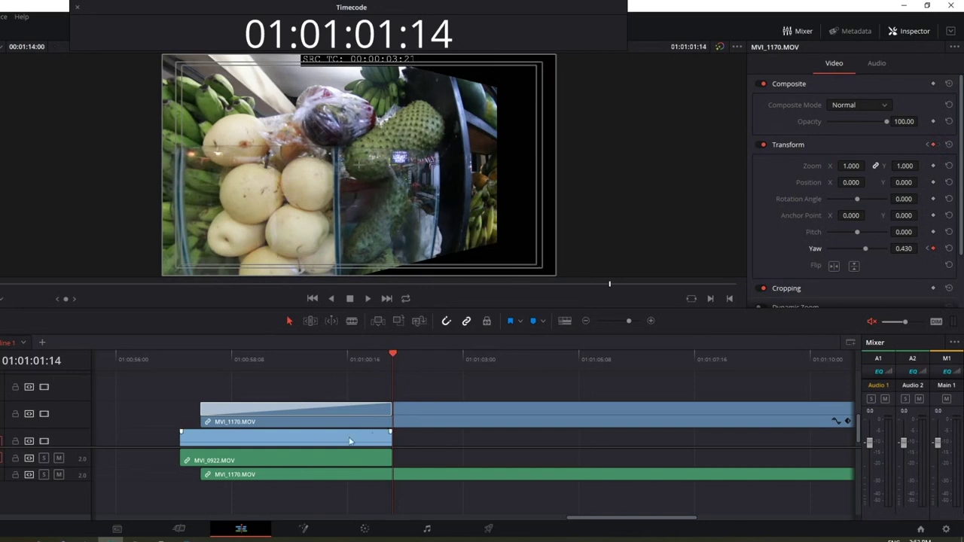
Step: Reset Yaw to 0.000, clearing its keyframes, and scrub the Slide transition to 01:00:59:21
{"action": "left_click", "coordinate": [950, 249]}
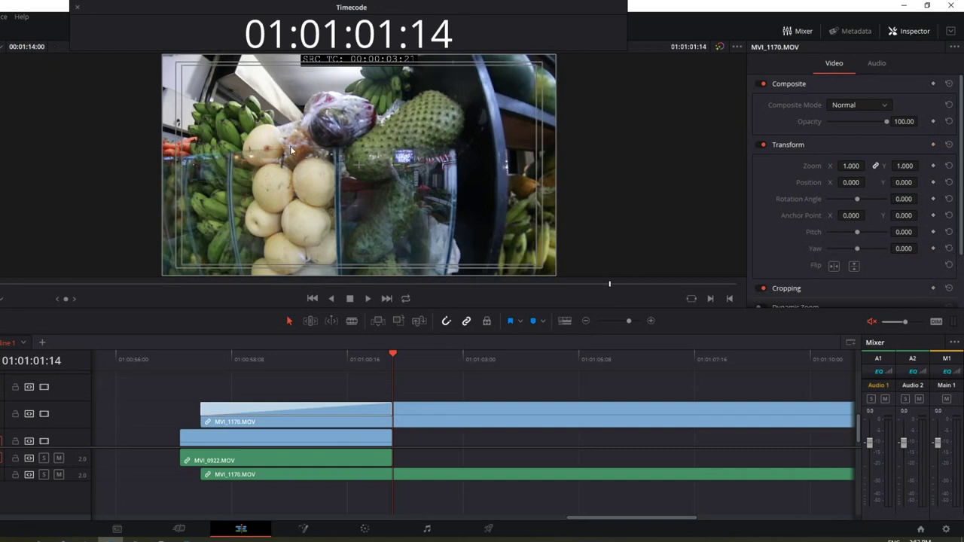
{"action": "left_click", "coordinate": [199, 367]}
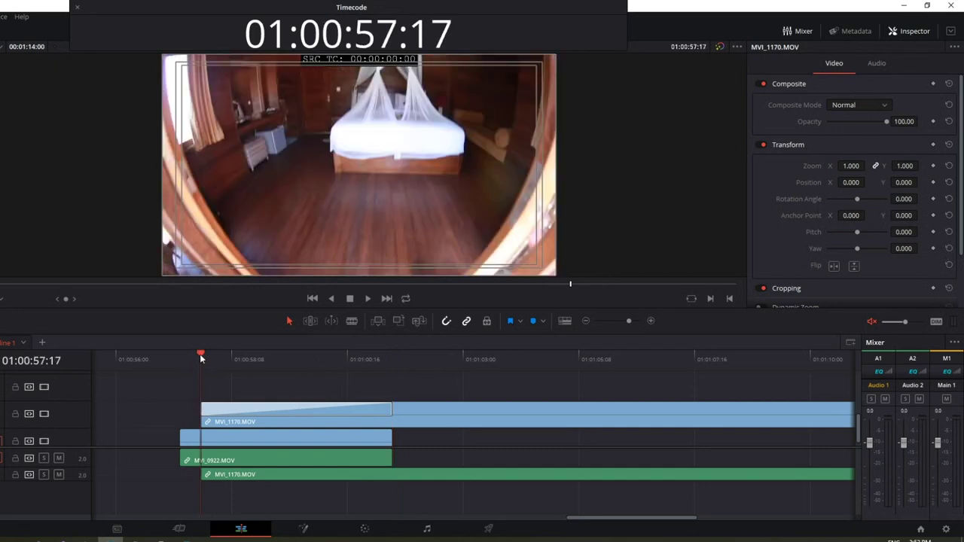
{"action": "left_click_drag", "start_coordinate": [199, 354], "coordinate": [383, 367]}
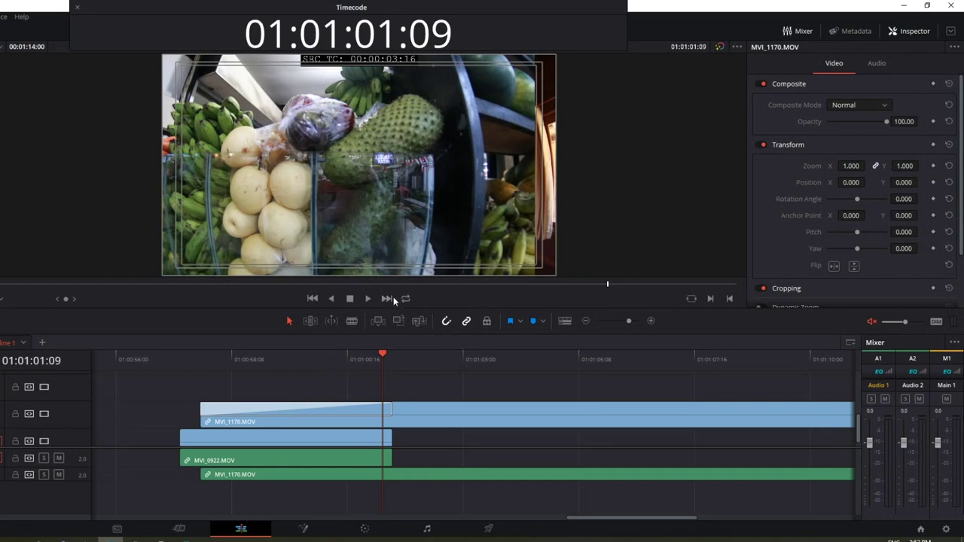
{"action": "left_click", "coordinate": [346, 367]}
{"action": "left_click_drag", "start_coordinate": [346, 362], "coordinate": [330, 362]}
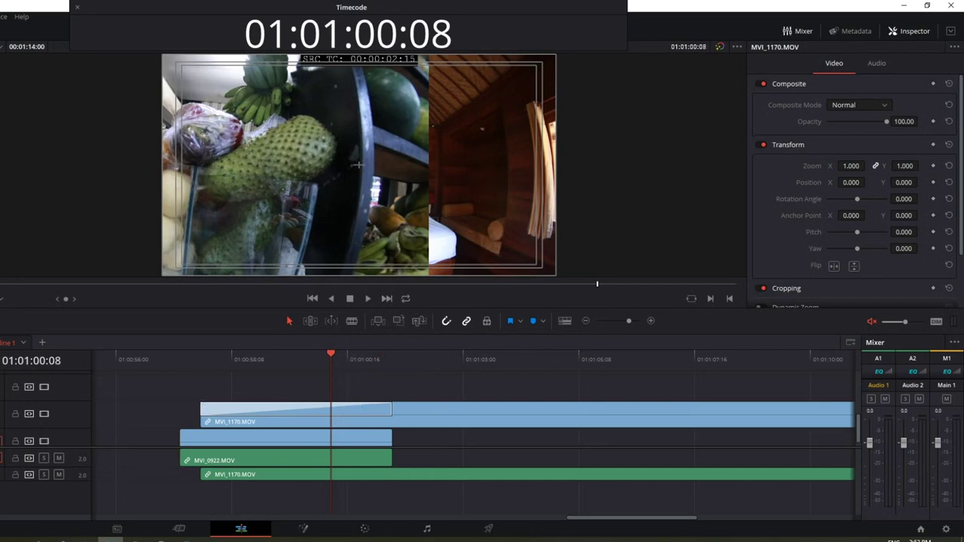
{"action": "key", "text": "j"}
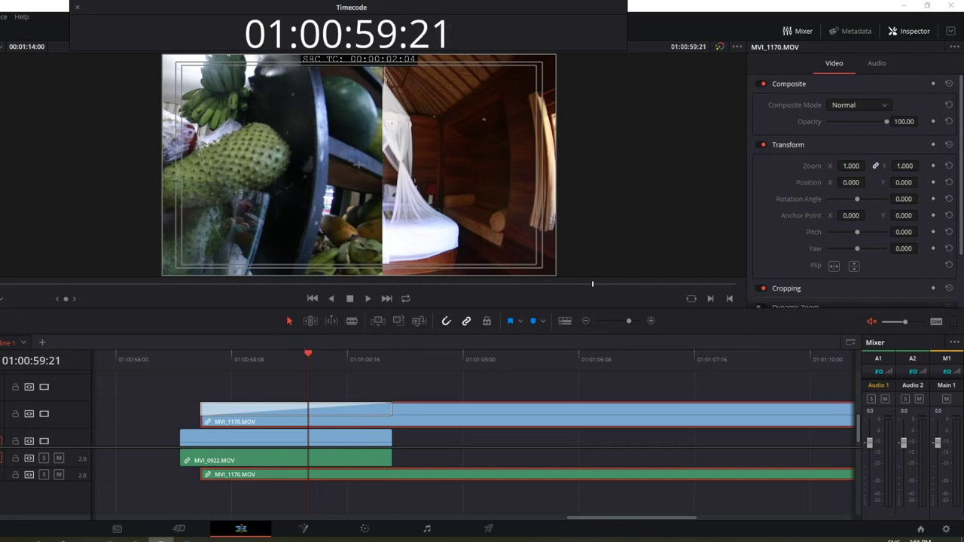
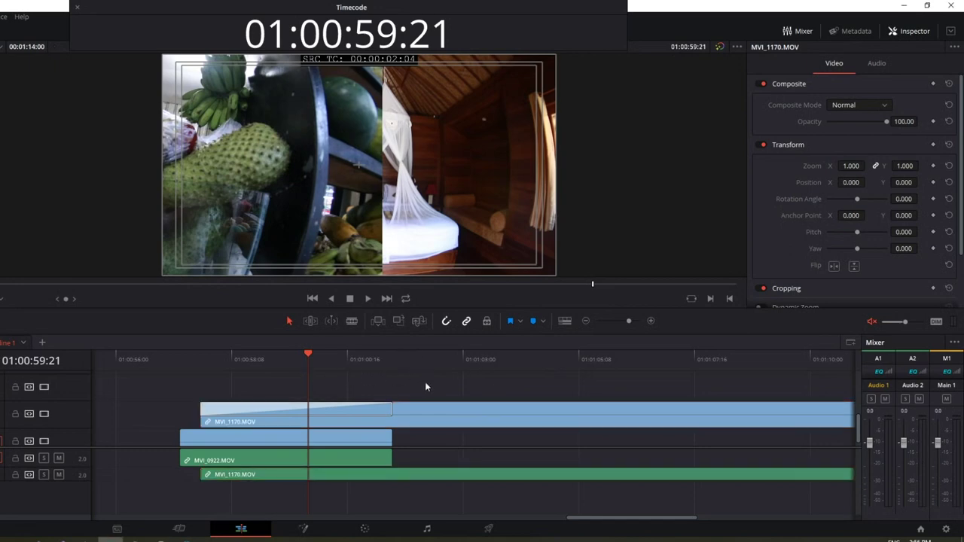
Step: Key Yaw at 0.000 on MVI_1170.MOV at 01:00:59:22 and 01:01:01:14
{"action": "left_click", "coordinate": [477, 409]}
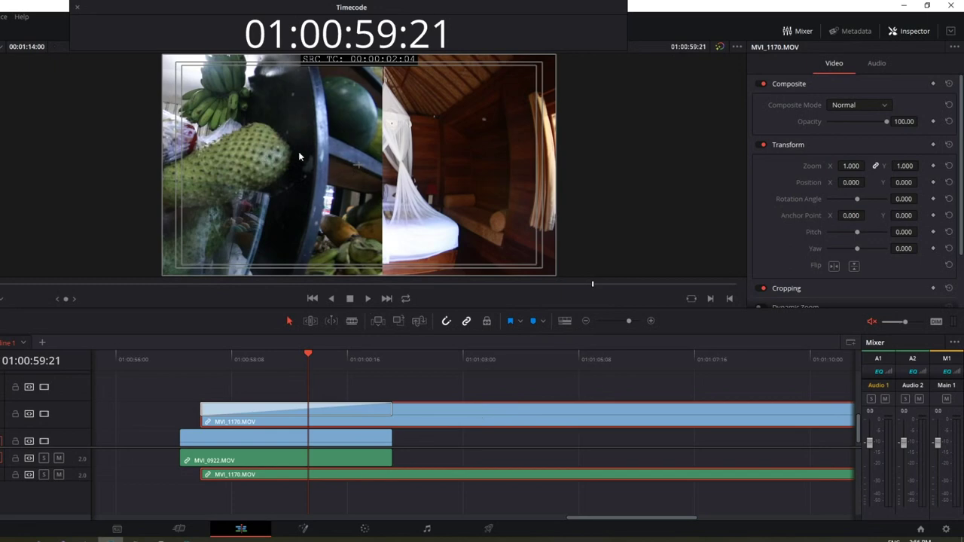
{"action": "mouse_move", "coordinate": [310, 365]}
{"action": "left_mouse_down"}
{"action": "mouse_move", "coordinate": [291, 361]}
{"action": "mouse_move", "coordinate": [311, 364]}
{"action": "left_mouse_up"}
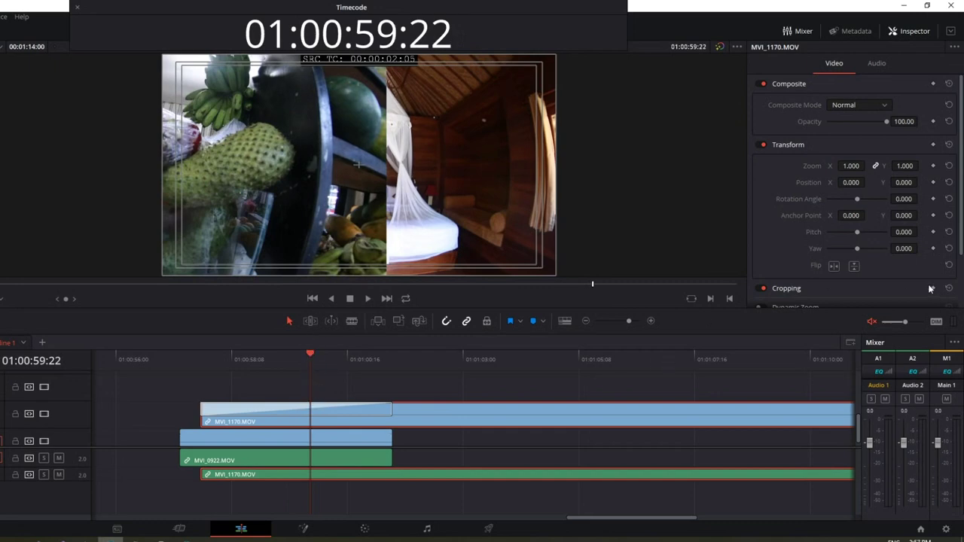
{"action": "left_click", "coordinate": [934, 250]}
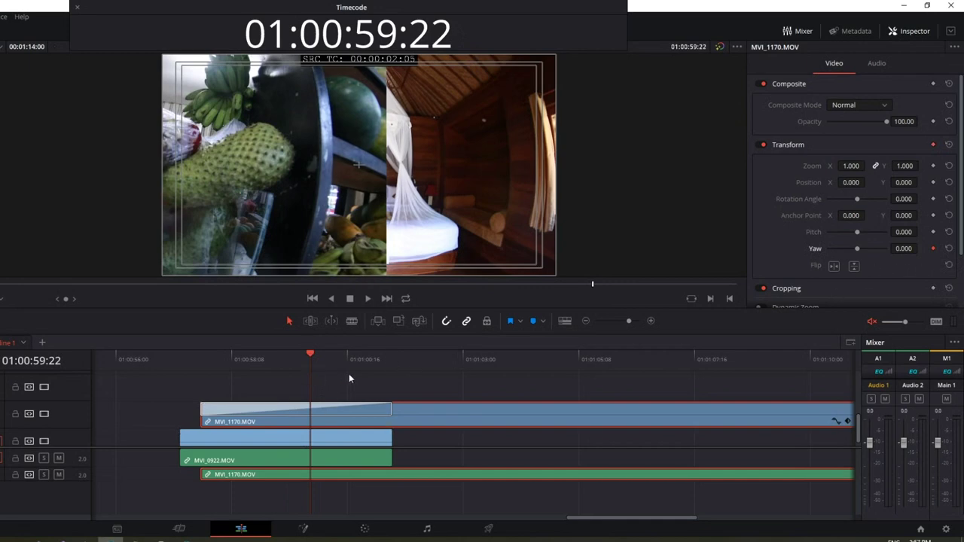
{"action": "left_click_drag", "start_coordinate": [308, 353], "coordinate": [392, 355]}
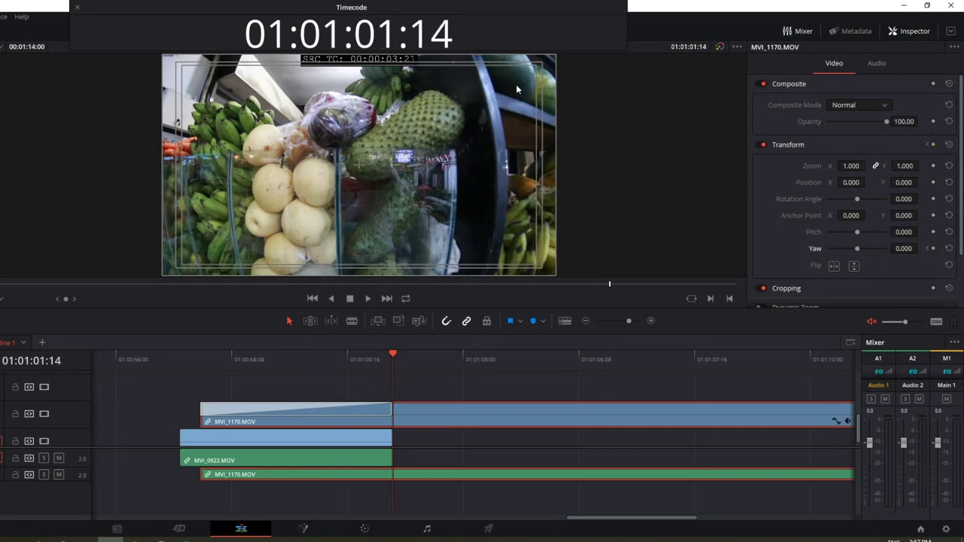
{"action": "left_click", "coordinate": [934, 248]}
{"action": "left_click", "coordinate": [928, 249]}
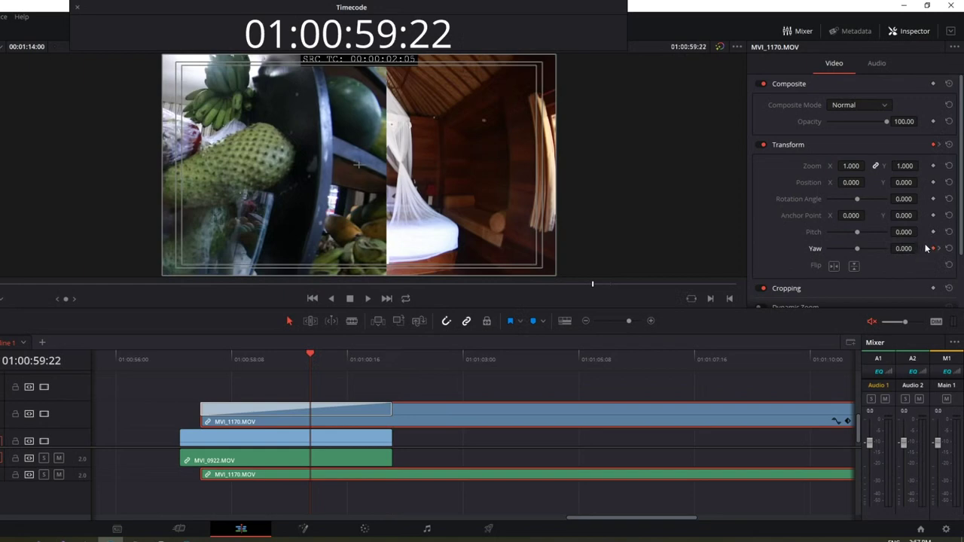
Step: Set the first Yaw keyframe to 0.691 and scrub through the transition to preview the swing
{"action": "left_click_drag", "start_coordinate": [859, 249], "coordinate": [872, 251]}
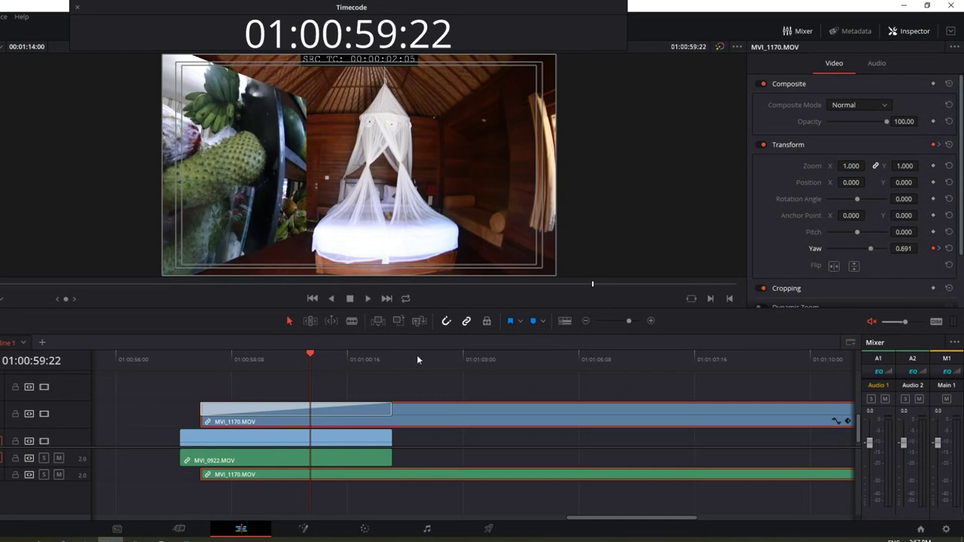
{"action": "left_click", "coordinate": [189, 361]}
{"action": "key", "text": "space"}
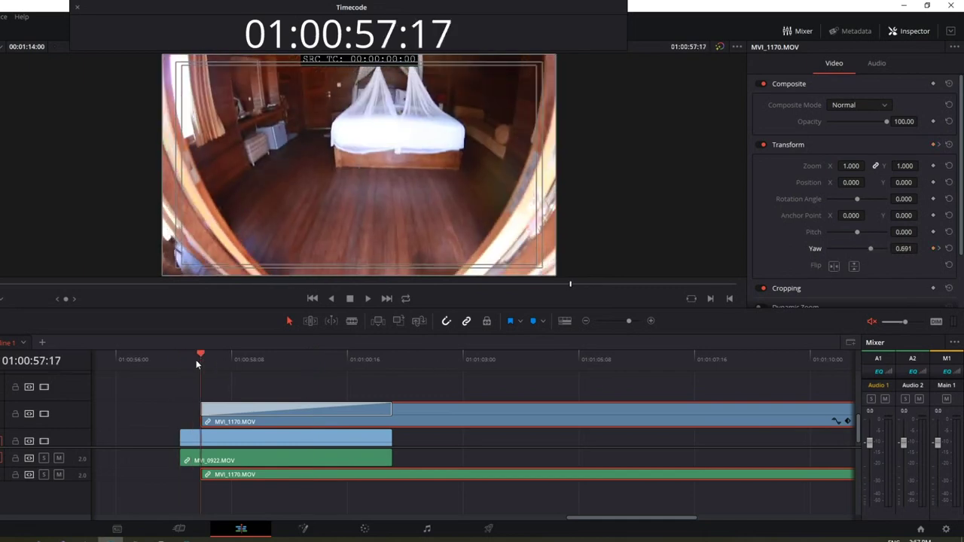
{"action": "left_click_drag", "start_coordinate": [208, 361], "coordinate": [218, 359]}
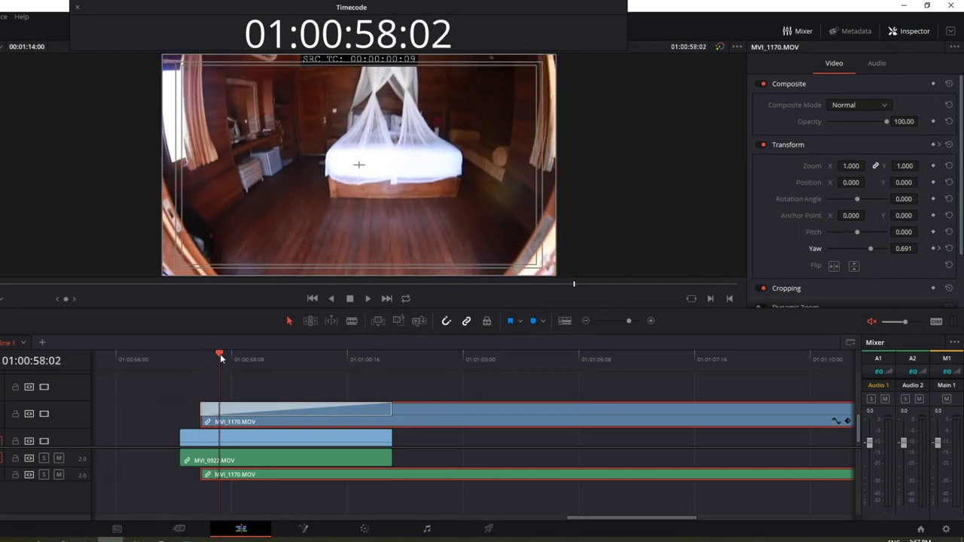
{"action": "mouse_move", "coordinate": [220, 359]}
{"action": "left_mouse_down"}
{"action": "mouse_move", "coordinate": [416, 387]}
{"action": "mouse_move", "coordinate": [343, 383]}
{"action": "mouse_move", "coordinate": [360, 388]}
{"action": "left_mouse_up"}
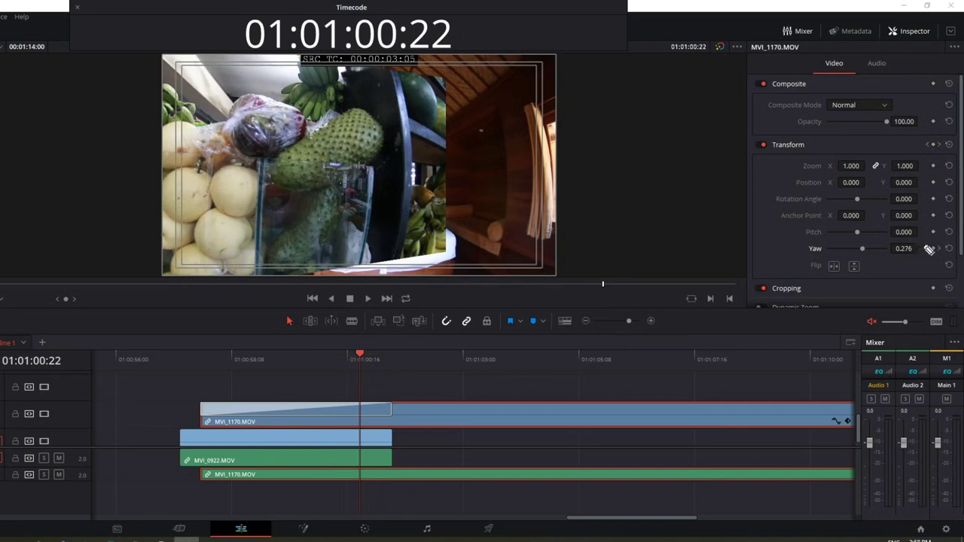
{"action": "left_click_drag", "start_coordinate": [927, 243], "coordinate": [931, 250]}
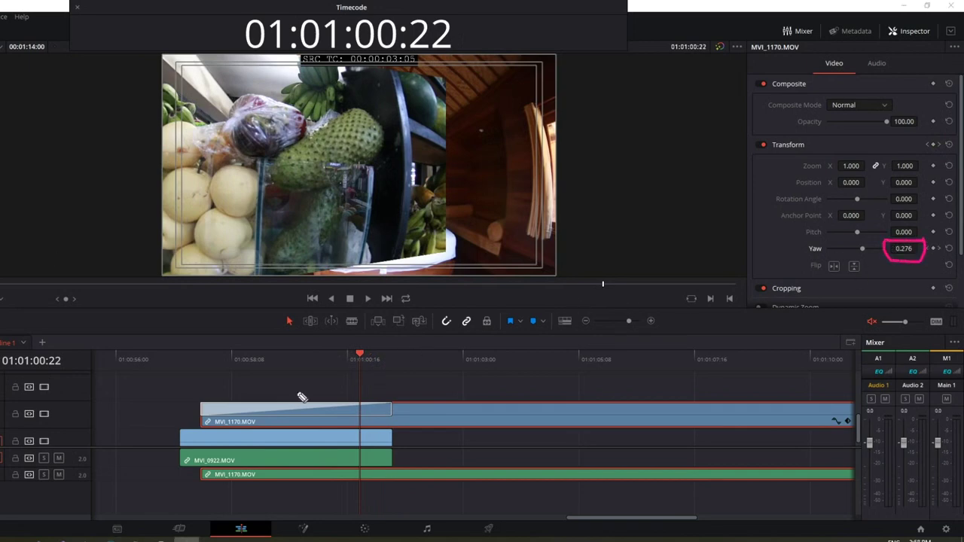
{"action": "left_click_drag", "start_coordinate": [316, 356], "coordinate": [312, 459]}
{"action": "left_click_drag", "start_coordinate": [318, 380], "coordinate": [391, 382]}
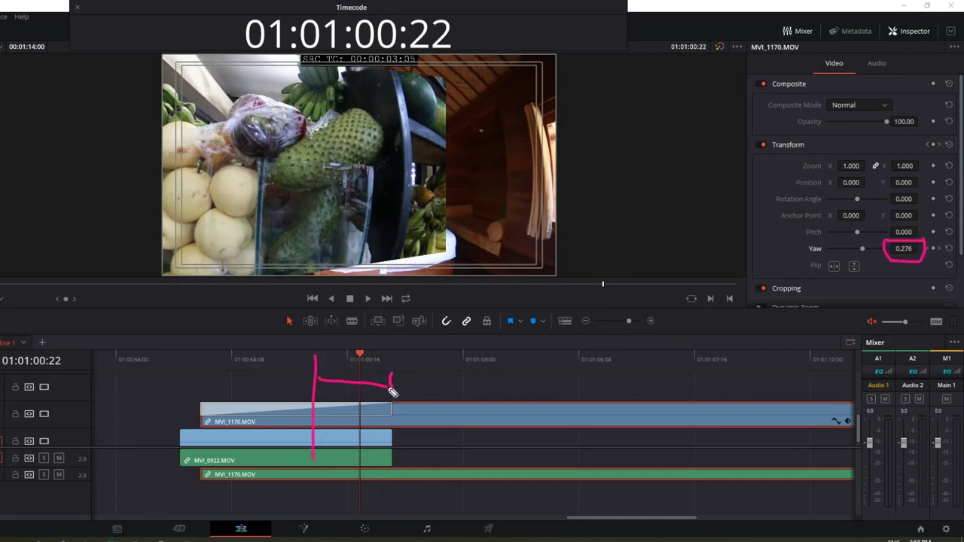
{"action": "mouse_move", "coordinate": [895, 290]}
{"action": "left_mouse_down"}
{"action": "mouse_move", "coordinate": [901, 253]}
{"action": "mouse_move", "coordinate": [913, 259]}
{"action": "left_mouse_up"}
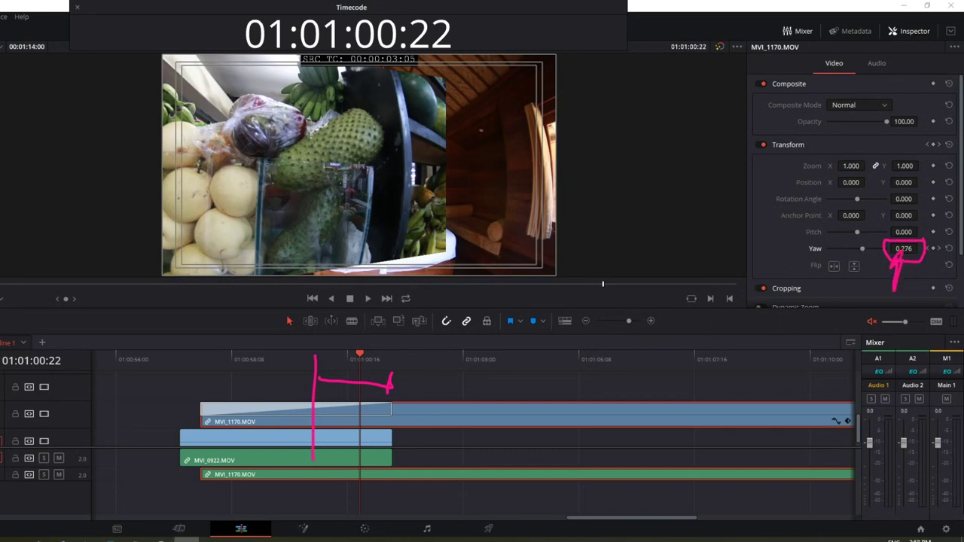
{"action": "key", "text": "Escape"}
{"action": "left_click_drag", "start_coordinate": [201, 364], "coordinate": [271, 367]}
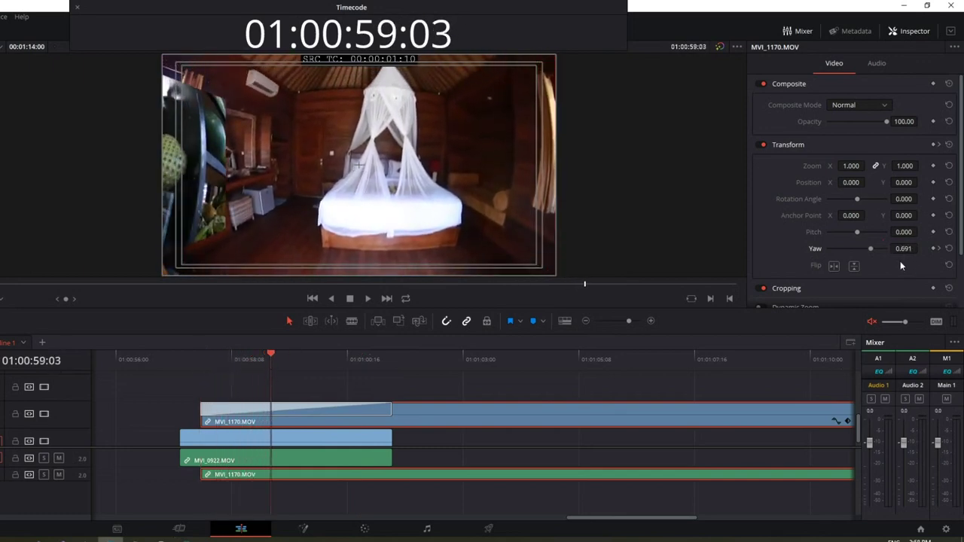
{"action": "left_click_drag", "start_coordinate": [271, 357], "coordinate": [293, 359]}
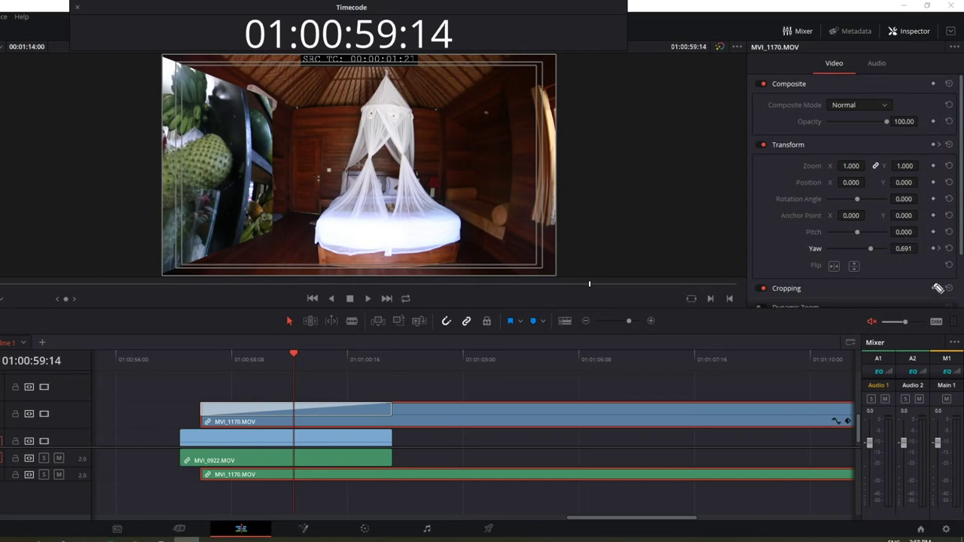
{"action": "left_click_drag", "start_coordinate": [886, 258], "coordinate": [920, 260]}
{"action": "left_click_drag", "start_coordinate": [619, 219], "coordinate": [640, 240]}
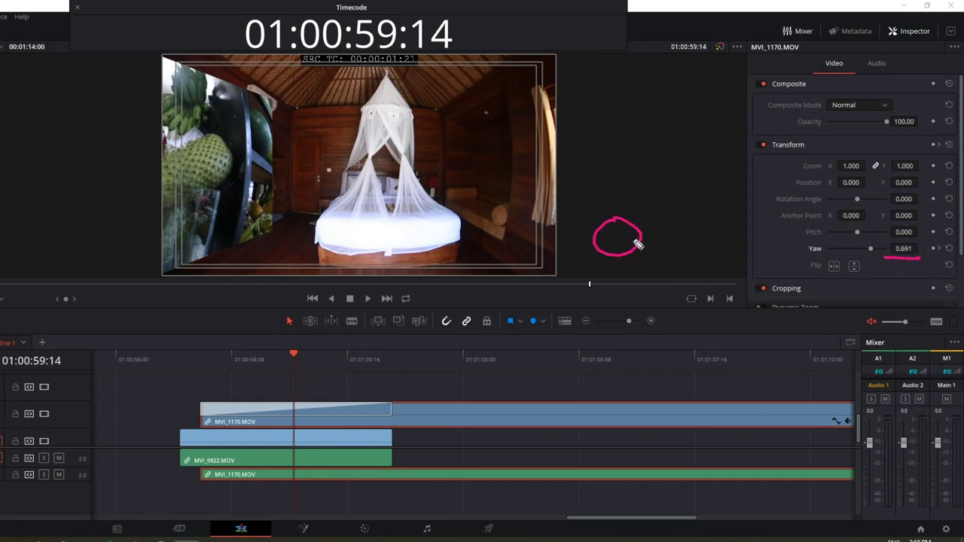
{"action": "left_click", "coordinate": [646, 250]}
{"action": "left_click_drag", "start_coordinate": [687, 215], "coordinate": [665, 237]}
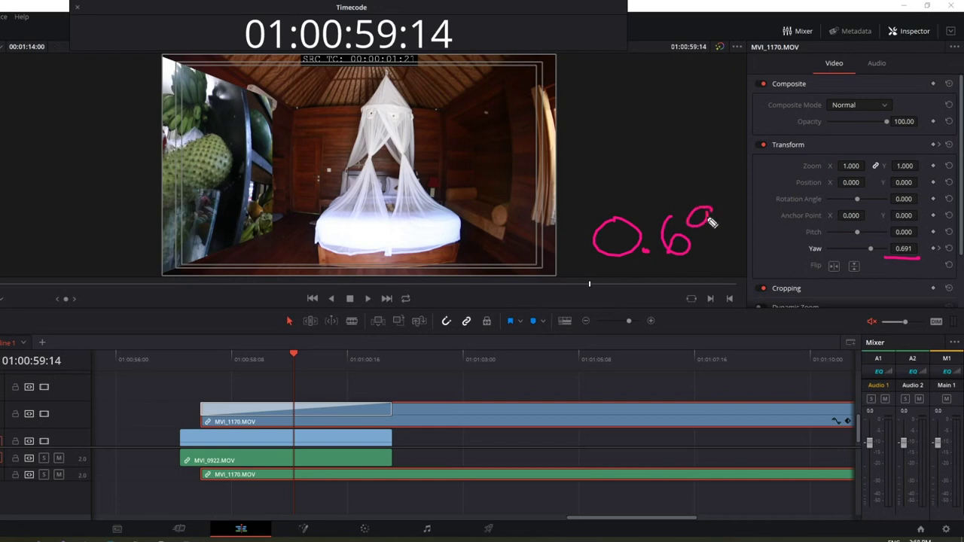
{"action": "mouse_move", "coordinate": [713, 208]}
{"action": "left_mouse_down"}
{"action": "mouse_move", "coordinate": [708, 248]}
{"action": "mouse_move", "coordinate": [732, 252]}
{"action": "left_mouse_up"}
{"action": "left_click_drag", "start_coordinate": [296, 346], "coordinate": [361, 363]}
{"action": "mouse_move", "coordinate": [883, 281]}
{"action": "left_mouse_down"}
{"action": "mouse_move", "coordinate": [919, 262]}
{"action": "mouse_move", "coordinate": [871, 312]}
{"action": "left_mouse_up"}
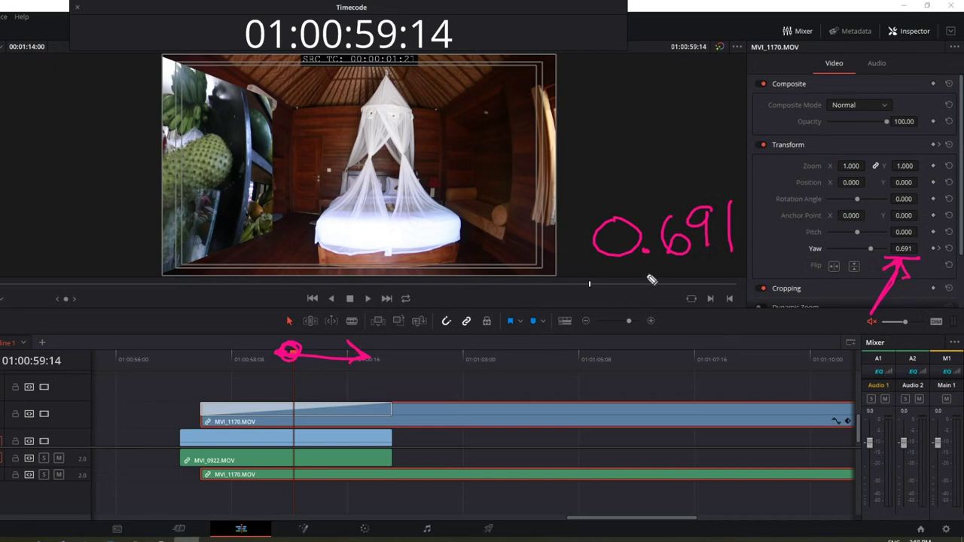
{"action": "left_click_drag", "start_coordinate": [624, 276], "coordinate": [740, 263]}
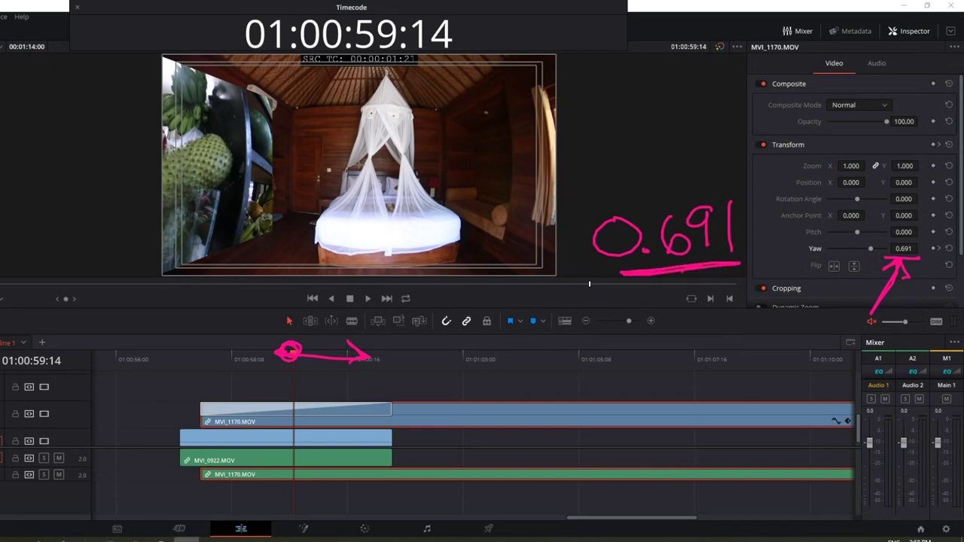
{"action": "left_click_drag", "start_coordinate": [291, 354], "coordinate": [319, 354]}
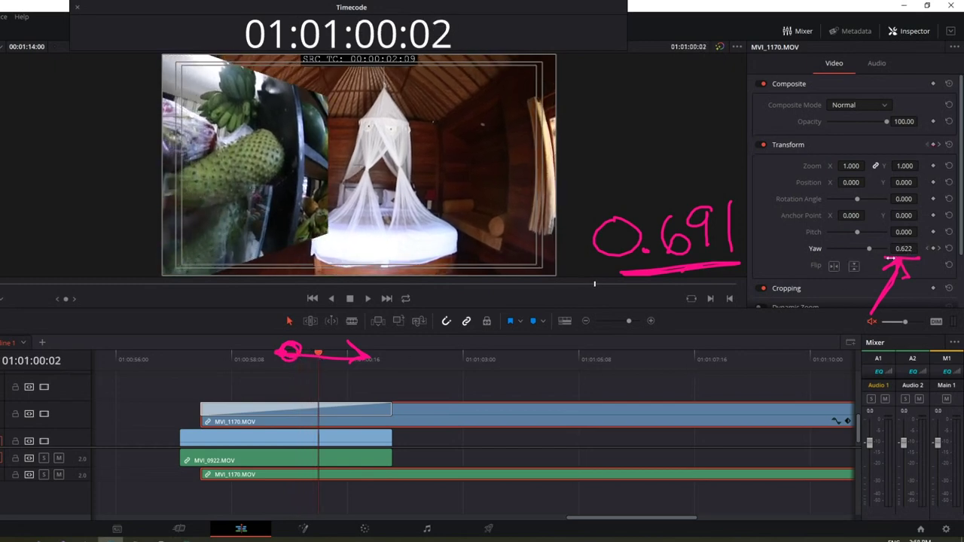
{"action": "left_click_drag", "start_coordinate": [319, 359], "coordinate": [391, 379]}
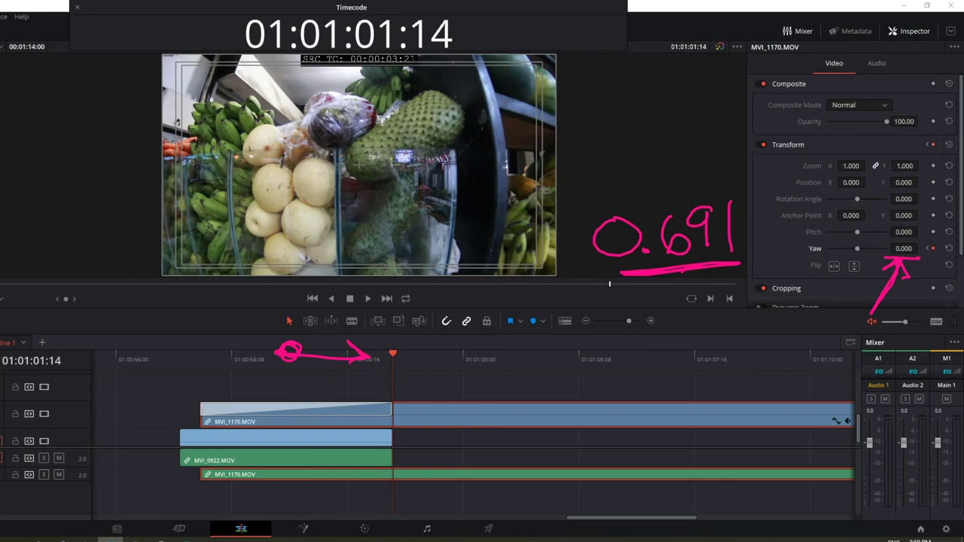
Step: Play the transition from 01:00:57:07, then reset Yaw to clear its keyframes
{"action": "left_click", "coordinate": [184, 367]}
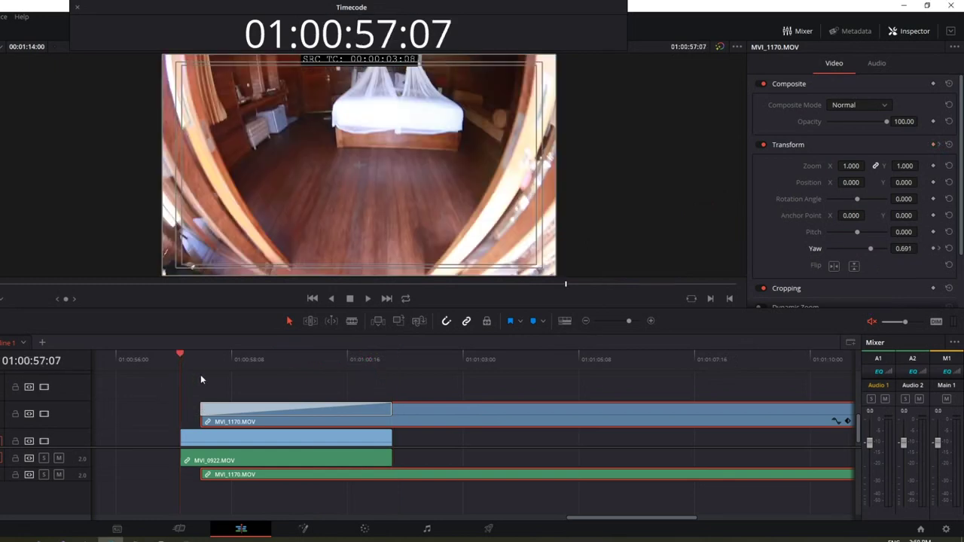
{"action": "left_click", "coordinate": [368, 299]}
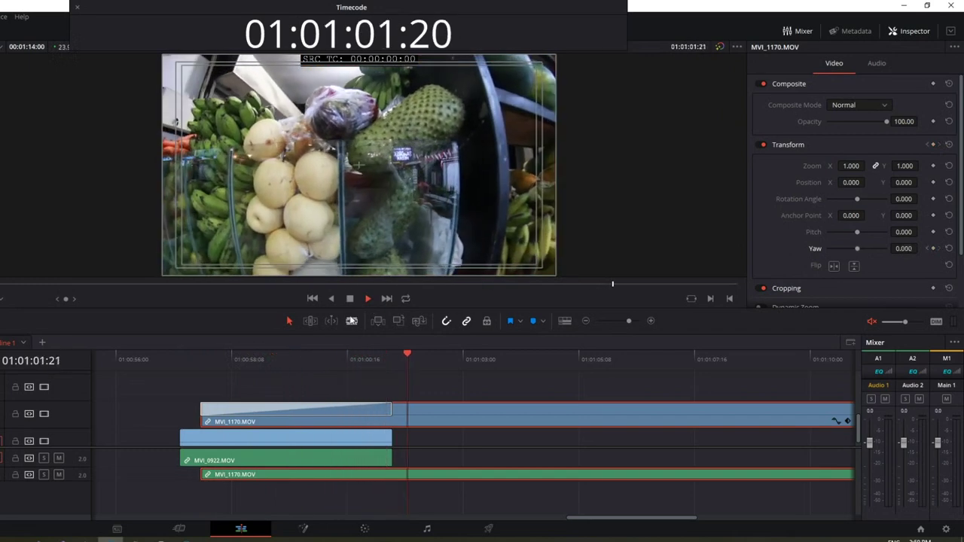
{"action": "key", "text": "space"}
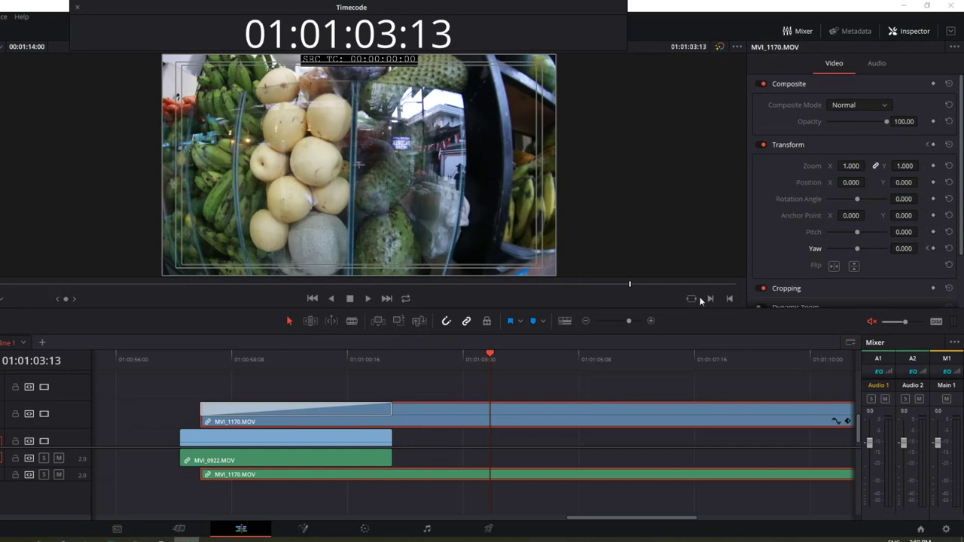
{"action": "left_click", "coordinate": [950, 251]}
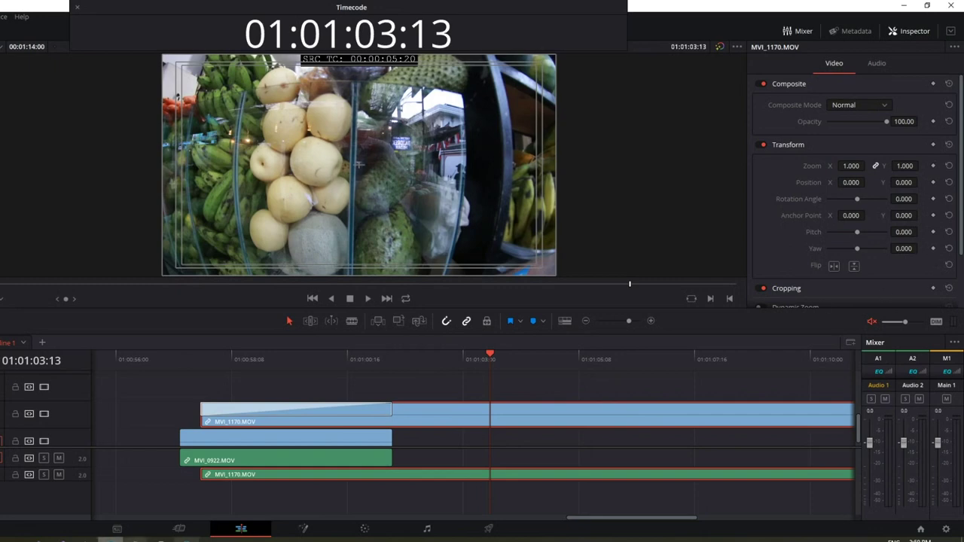
{"action": "mouse_move", "coordinate": [146, 537]}
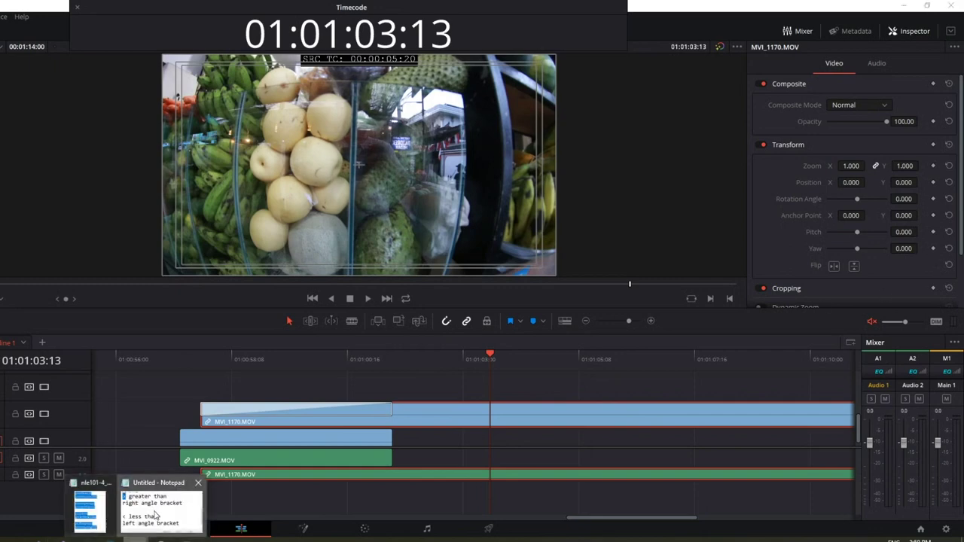
{"action": "left_click", "coordinate": [161, 512]}
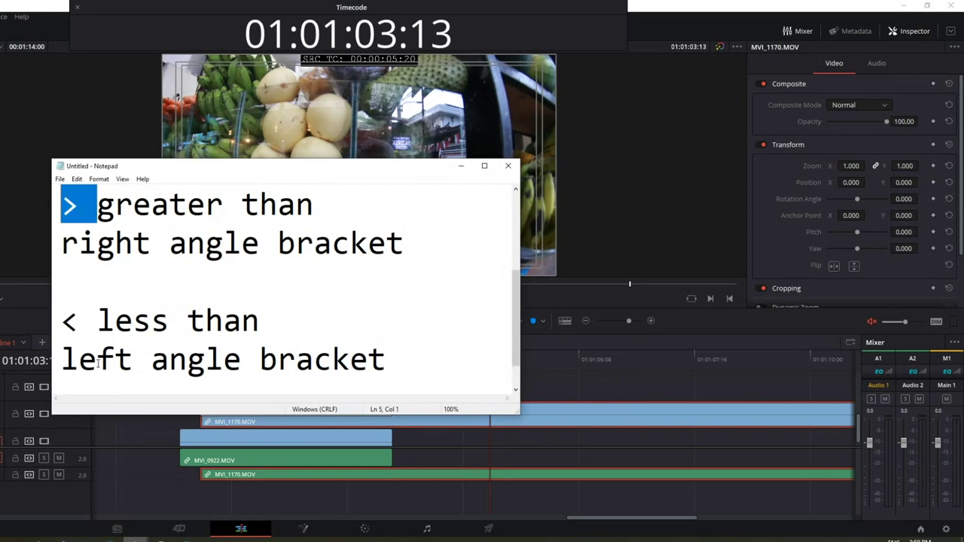
{"action": "left_click_drag", "start_coordinate": [90, 326], "coordinate": [53, 321]}
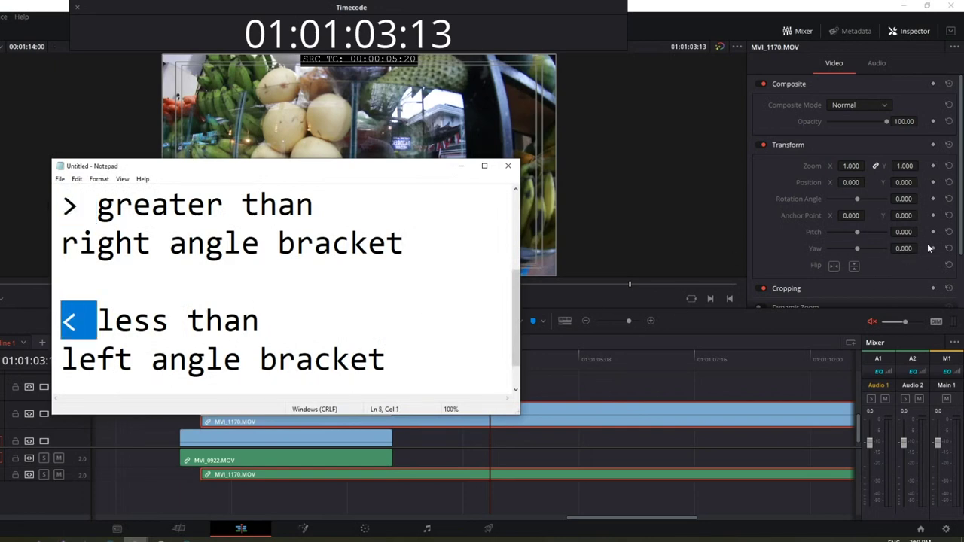
{"action": "left_click", "coordinate": [461, 166]}
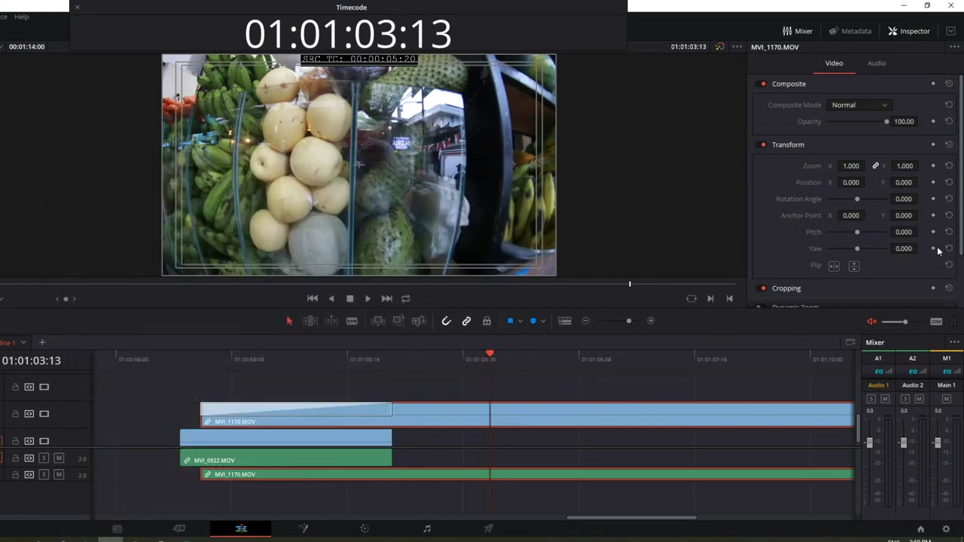
Step: Replay the edit from 01:00:57:12, then key Yaw at 0.000 at 01:00:59:03
{"action": "left_click", "coordinate": [190, 367]}
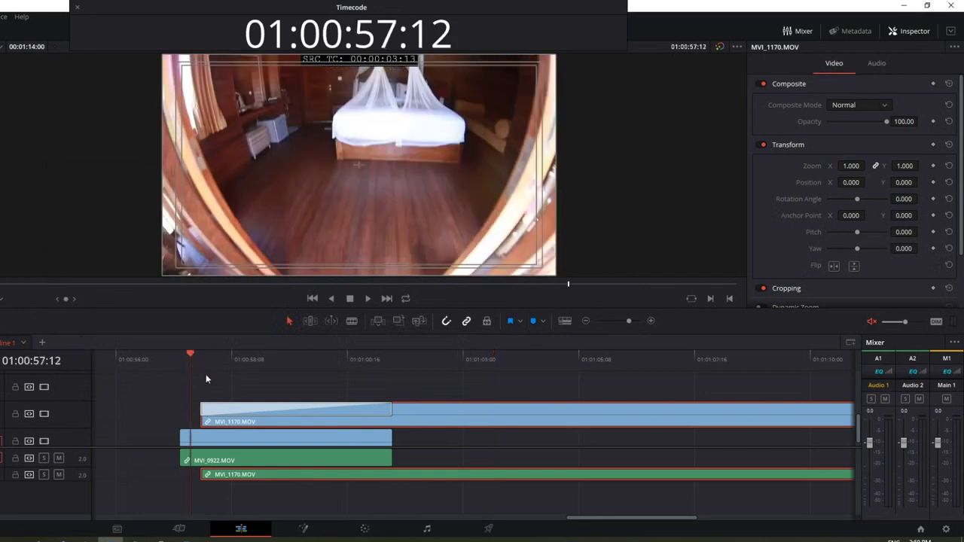
{"action": "left_click", "coordinate": [366, 299]}
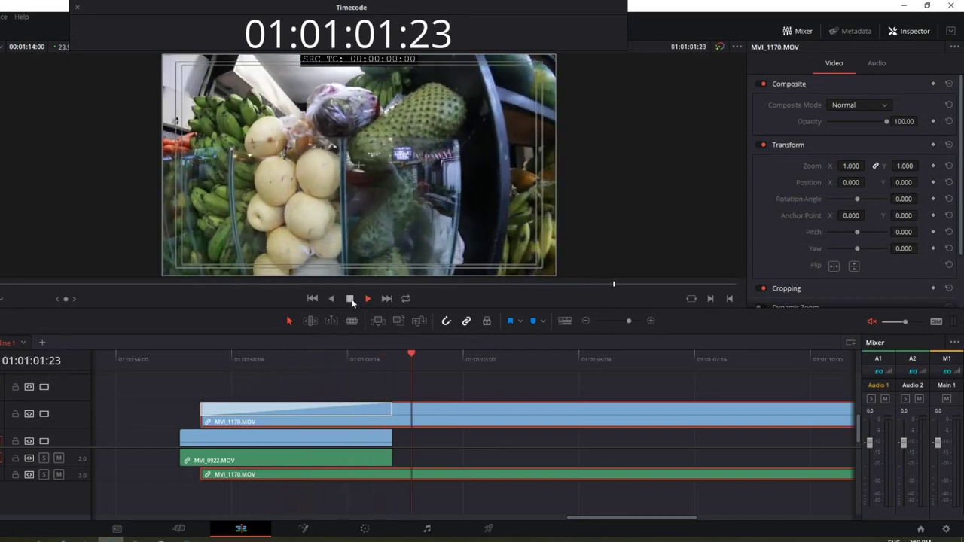
{"action": "left_click", "coordinate": [351, 300]}
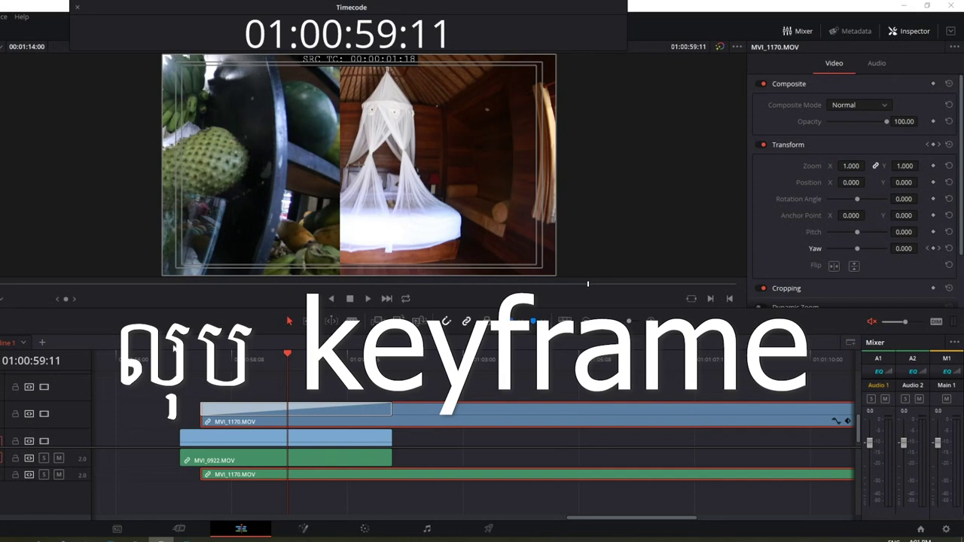
{"action": "left_click", "coordinate": [200, 363]}
{"action": "left_click_drag", "start_coordinate": [199, 367], "coordinate": [271, 371]}
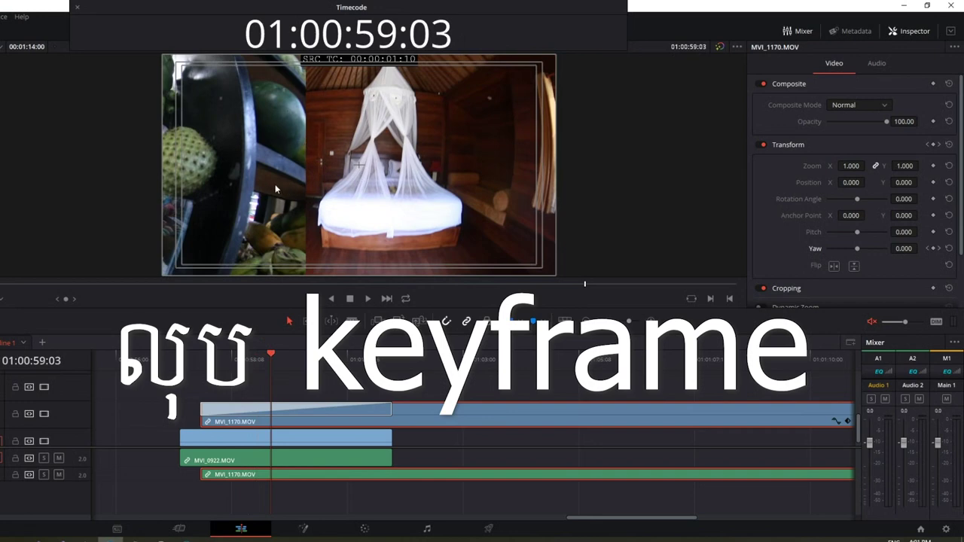
{"action": "left_click", "coordinate": [934, 249]}
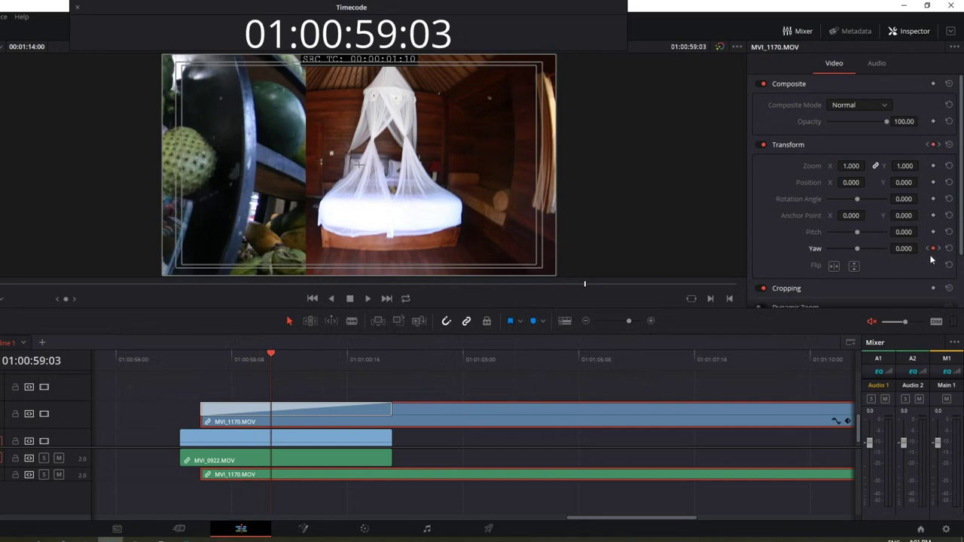
Step: Add Yaw keyframes at 01:00:59:23 and 01:01:01:14
{"action": "left_click_drag", "start_coordinate": [273, 358], "coordinate": [313, 370]}
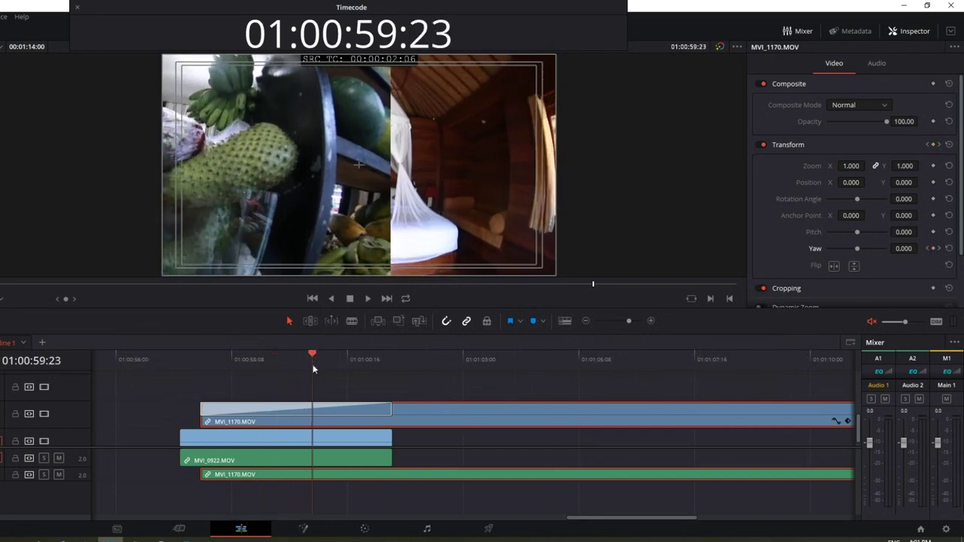
{"action": "left_click", "coordinate": [935, 248]}
{"action": "left_click_drag", "start_coordinate": [342, 364], "coordinate": [394, 368]}
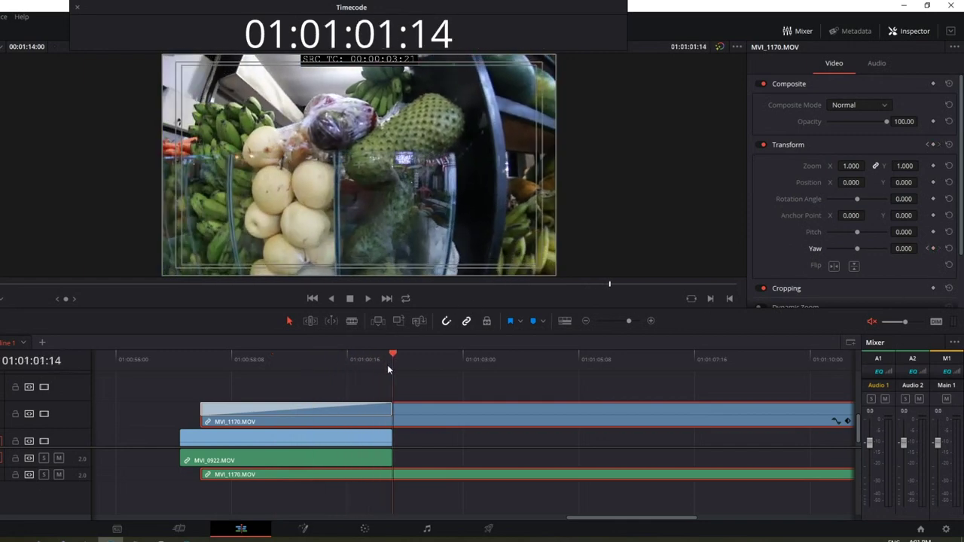
{"action": "left_click", "coordinate": [934, 249]}
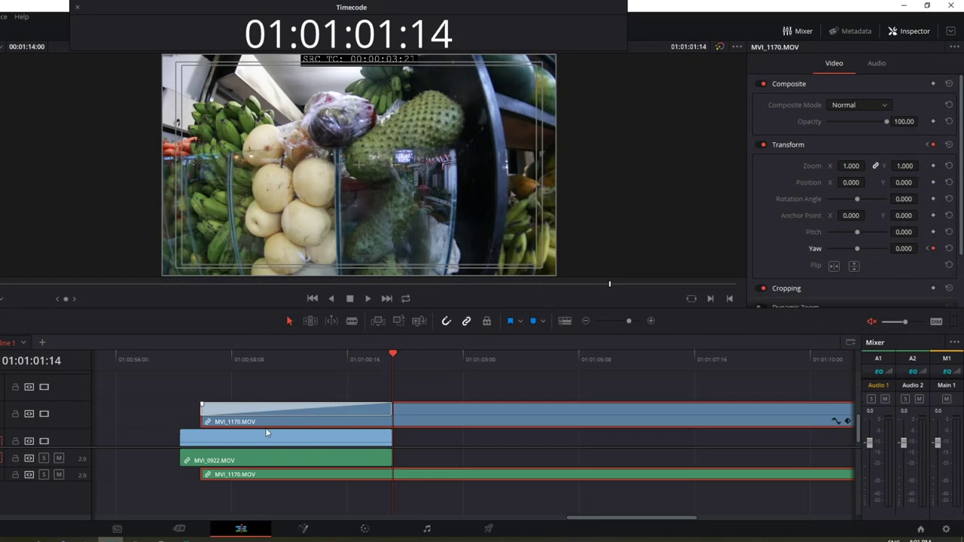
Step: Step back and forth through the clip's Yaw keyframes to review them
{"action": "left_click", "coordinate": [928, 250]}
{"action": "left_click", "coordinate": [928, 249]}
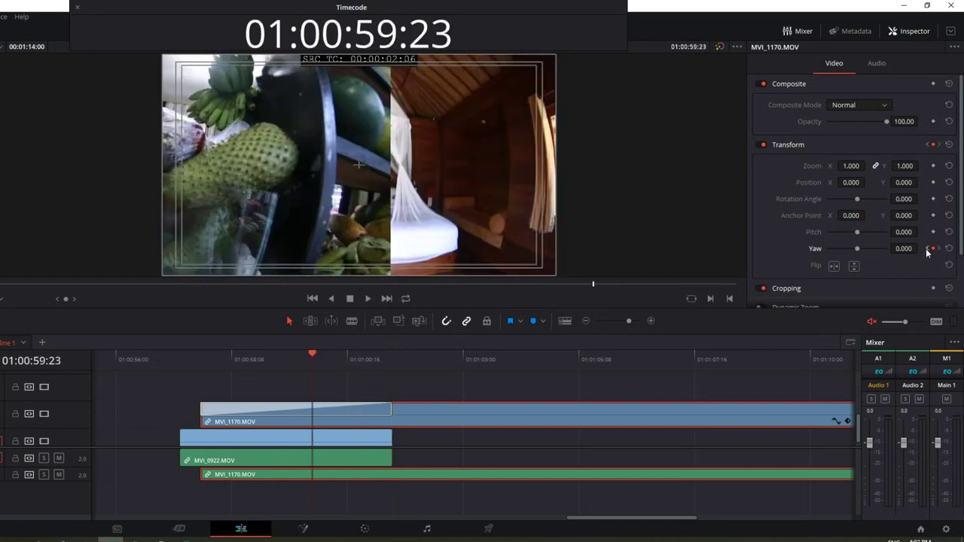
{"action": "left_click", "coordinate": [928, 249]}
{"action": "left_click", "coordinate": [927, 249]}
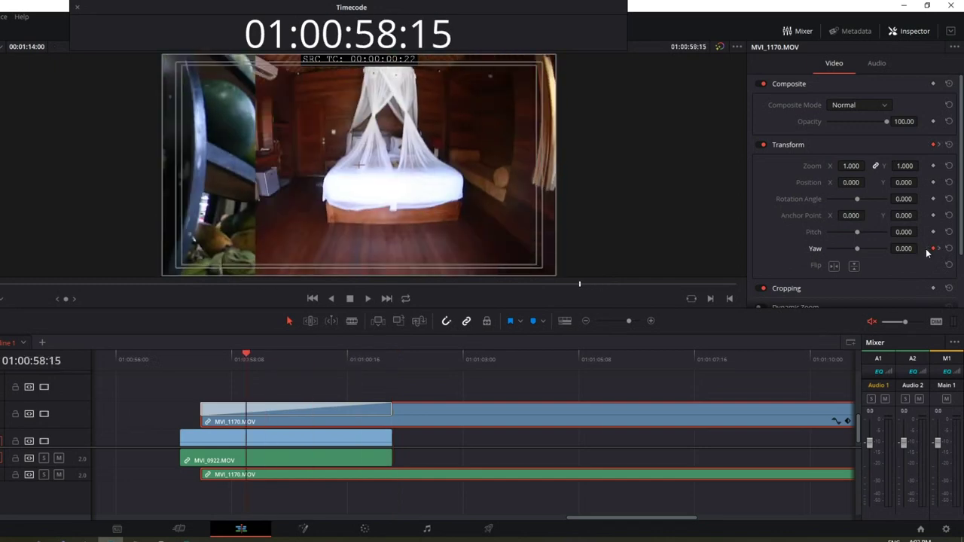
{"action": "left_click", "coordinate": [938, 249]}
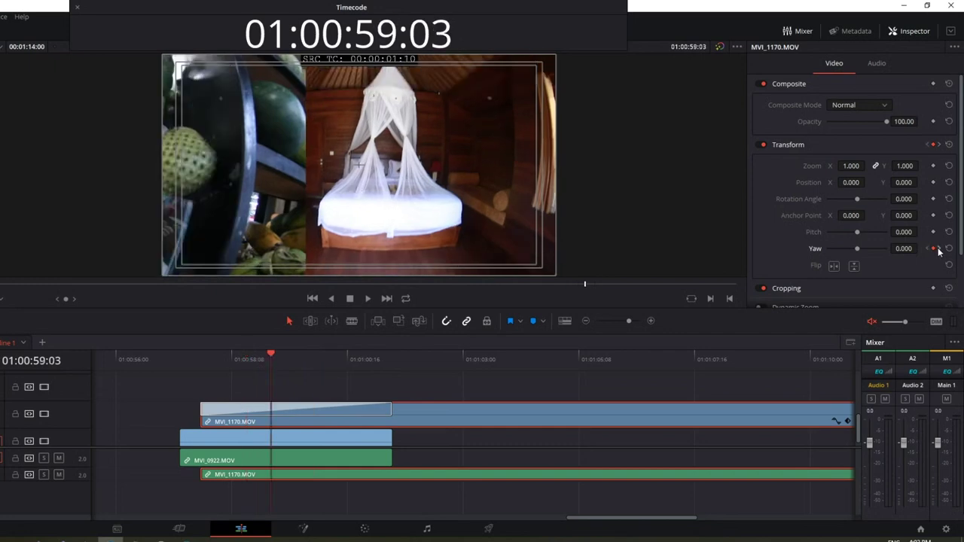
{"action": "left_click", "coordinate": [939, 249]}
{"action": "left_click", "coordinate": [939, 249]}
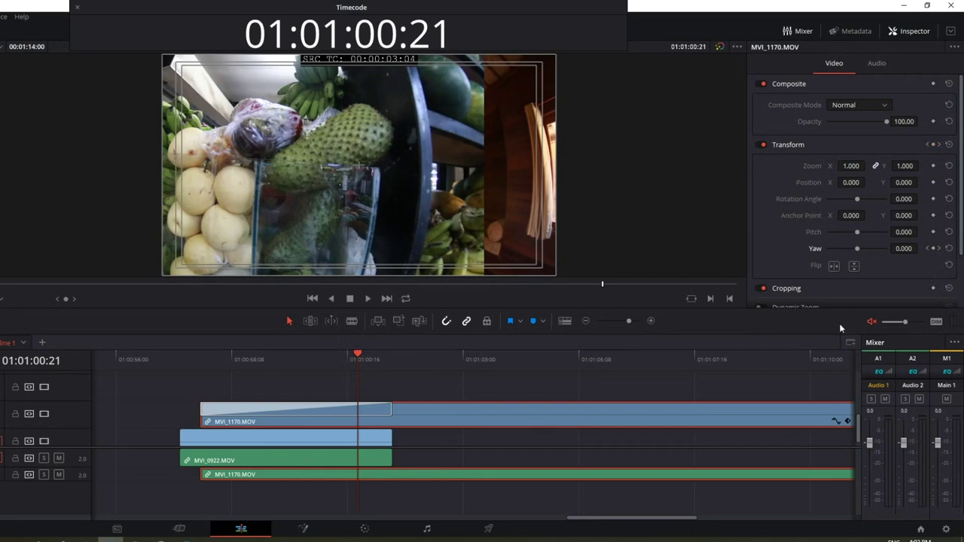
Step: Set a Yaw keyframe at the previous keyframe's frame, then review through to the last keyframe
{"action": "left_click", "coordinate": [927, 250]}
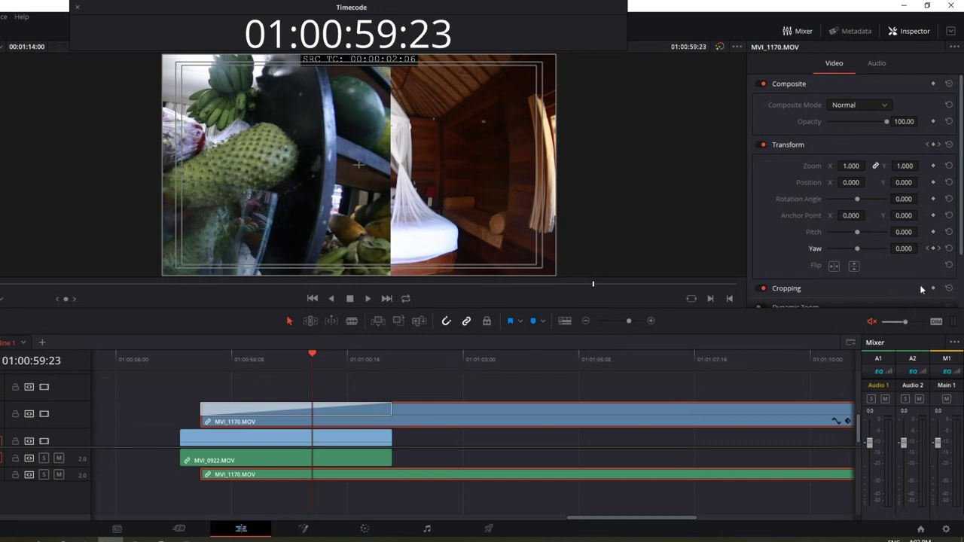
{"action": "left_click", "coordinate": [933, 249]}
{"action": "key", "text": "j"}
{"action": "key", "text": "k"}
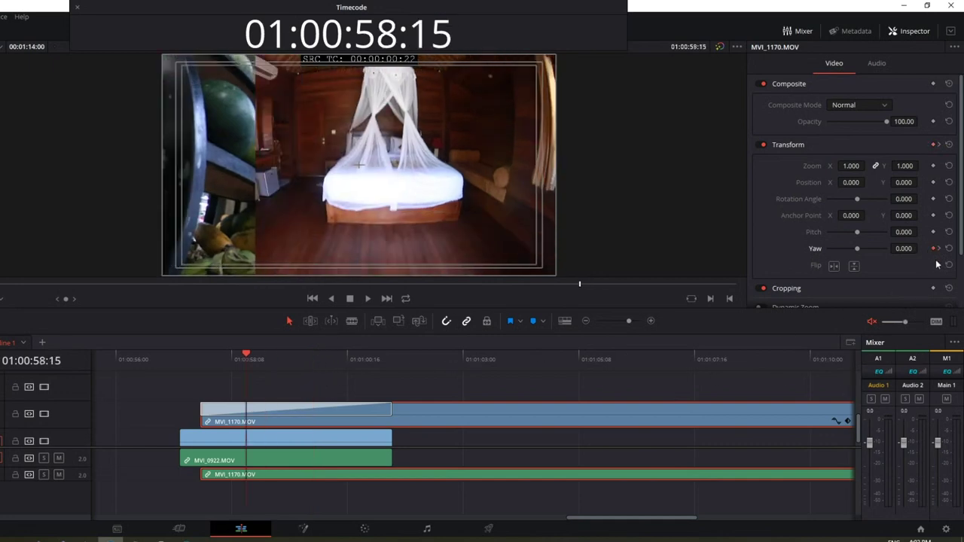
{"action": "left_click", "coordinate": [939, 249]}
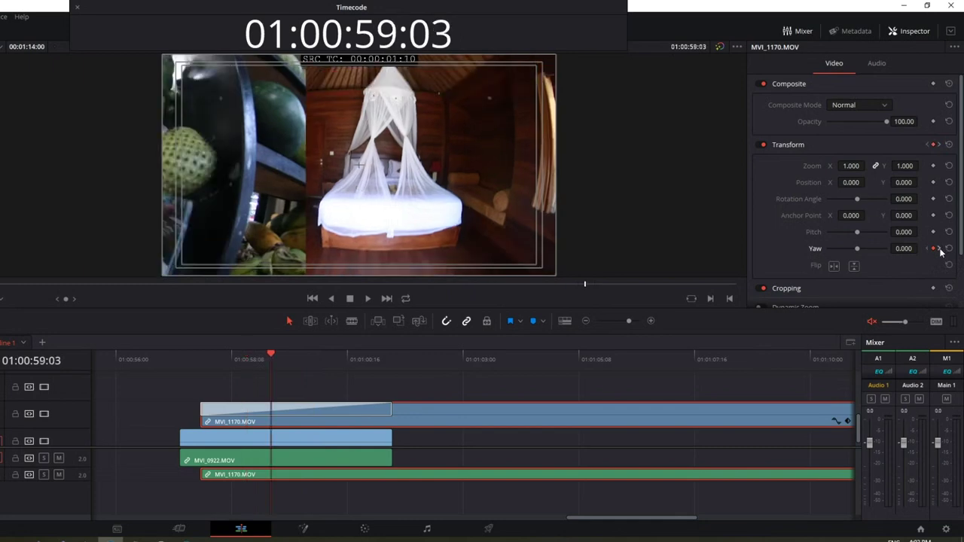
{"action": "left_click", "coordinate": [940, 249]}
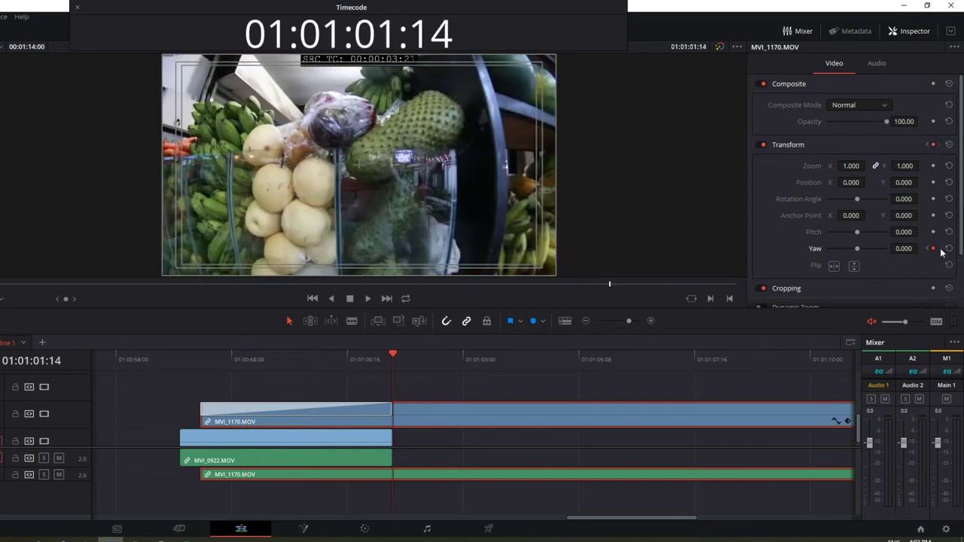
Step: Set Yaw at the first keyframe, 01:00:58:15, to 0.378 and preview the easing
{"action": "left_click", "coordinate": [928, 249]}
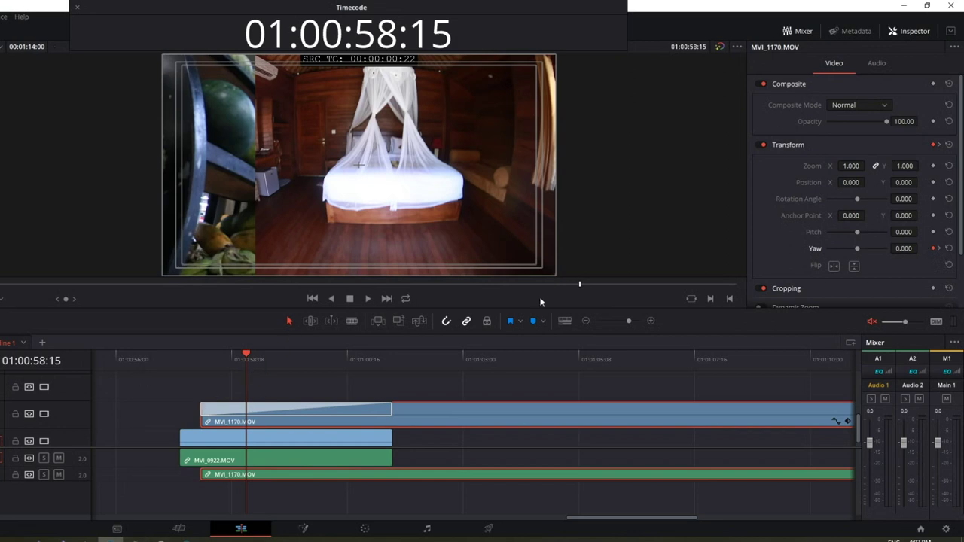
{"action": "left_click_drag", "start_coordinate": [857, 249], "coordinate": [865, 250]}
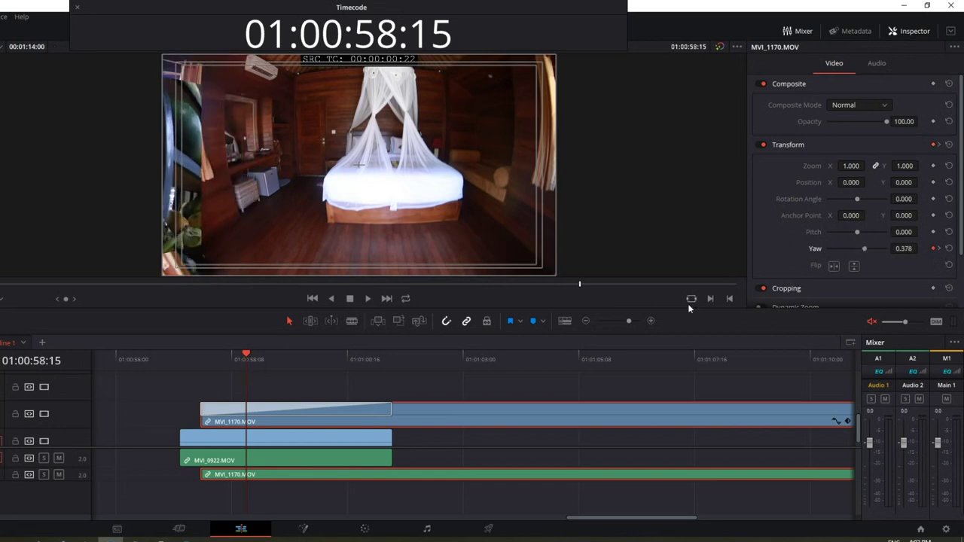
{"action": "mouse_move", "coordinate": [239, 360]}
{"action": "left_mouse_down"}
{"action": "mouse_move", "coordinate": [229, 375]}
{"action": "mouse_move", "coordinate": [253, 387]}
{"action": "left_mouse_up"}
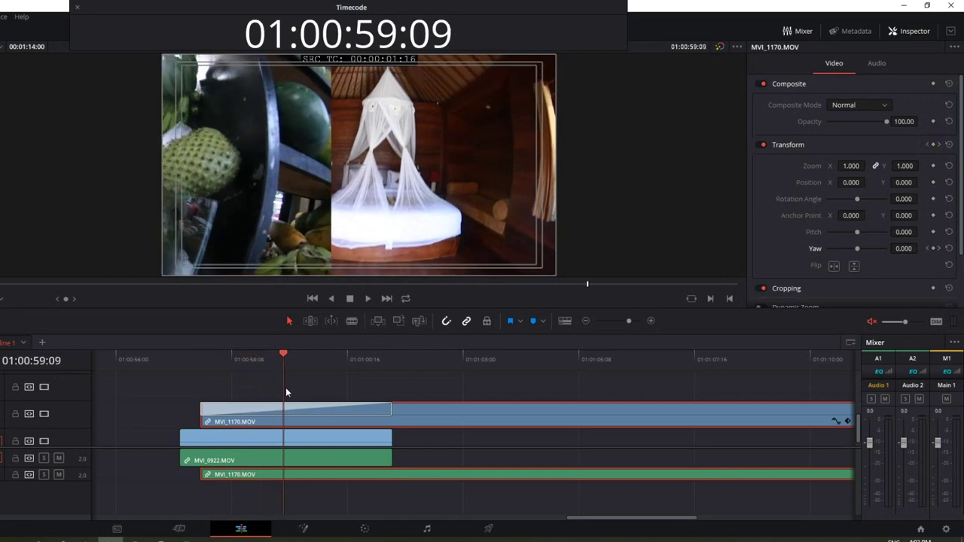
{"action": "left_click_drag", "start_coordinate": [252, 387], "coordinate": [339, 397]}
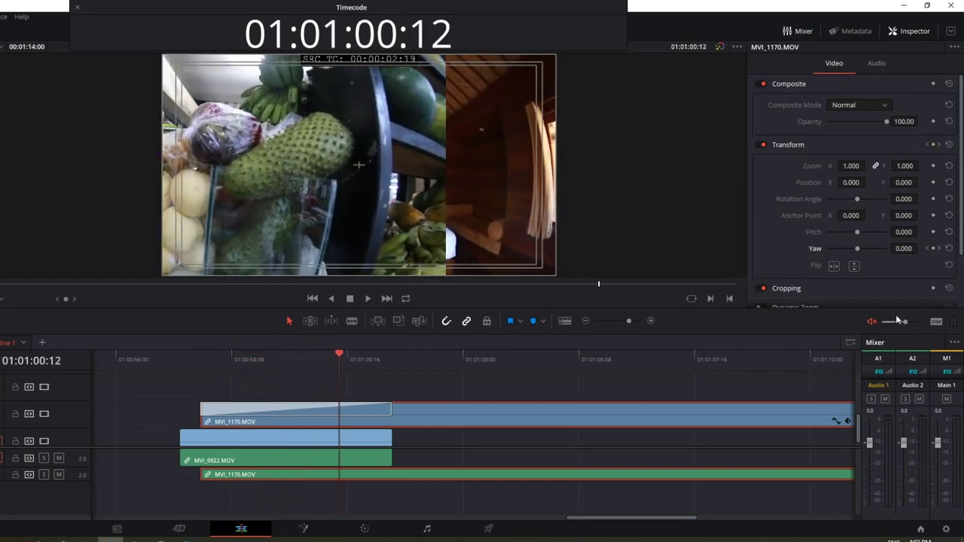
Step: Set Yaw at the last keyframe, 01:01:01:14, back to 0.000
{"action": "left_click", "coordinate": [928, 249]}
{"action": "left_click", "coordinate": [940, 248]}
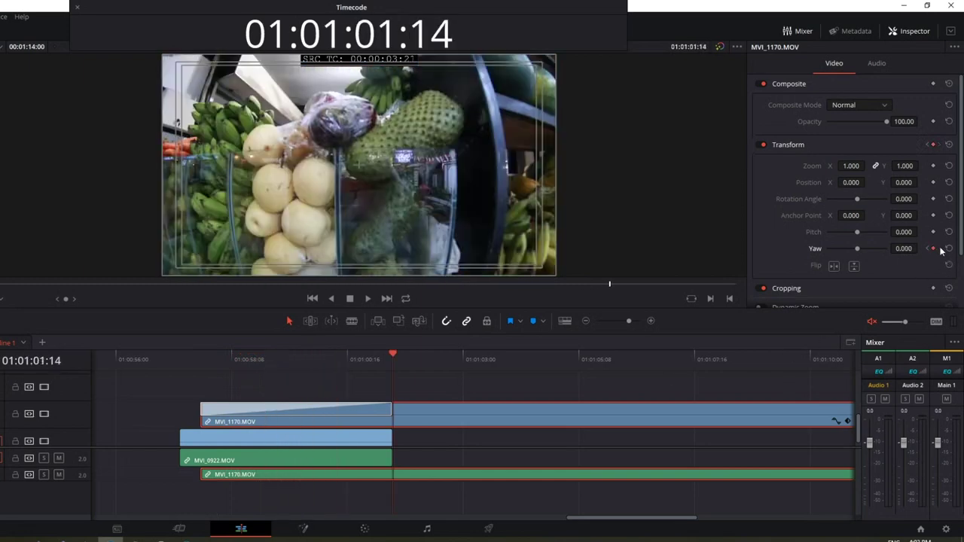
{"action": "left_click_drag", "start_coordinate": [857, 249], "coordinate": [837, 254]}
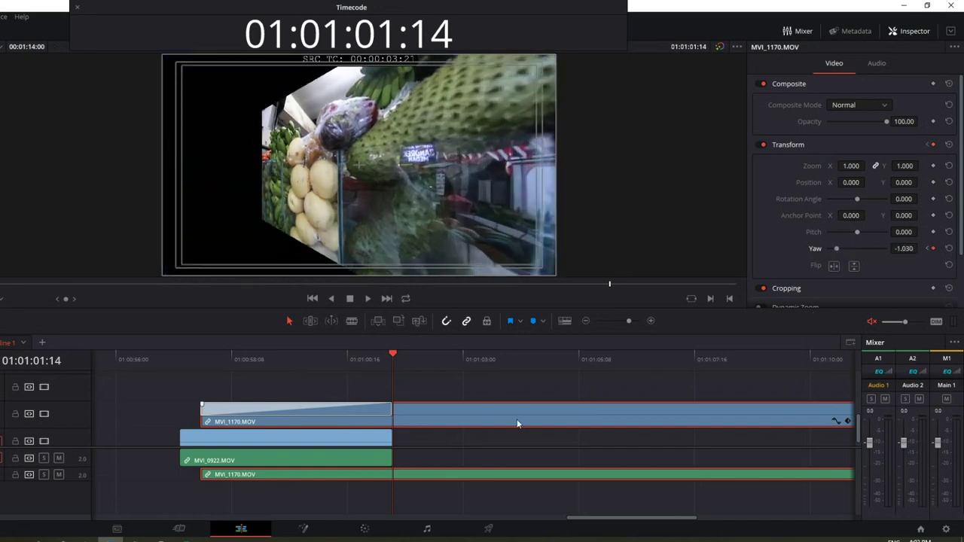
{"action": "left_click_drag", "start_coordinate": [838, 249], "coordinate": [834, 250]}
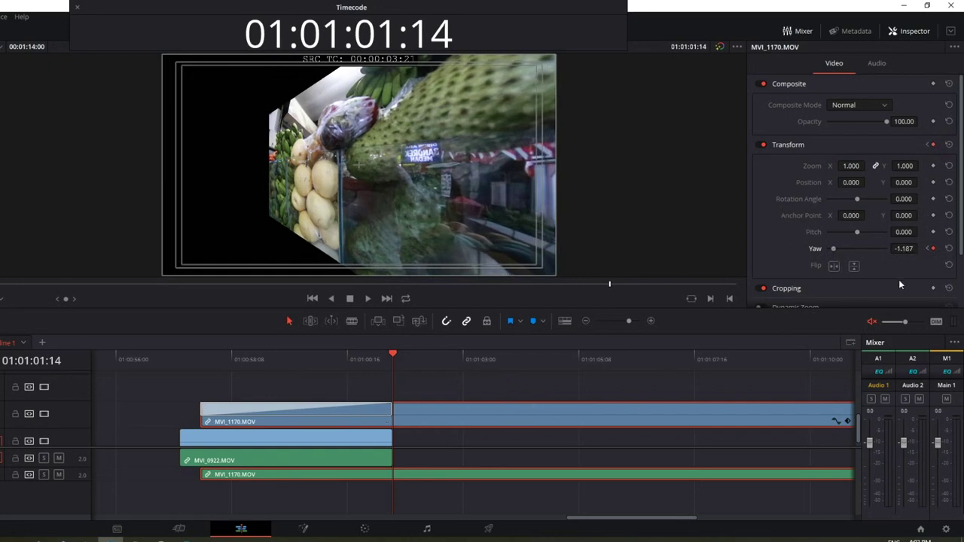
{"action": "left_click_drag", "start_coordinate": [903, 248], "coordinate": [901, 248]}
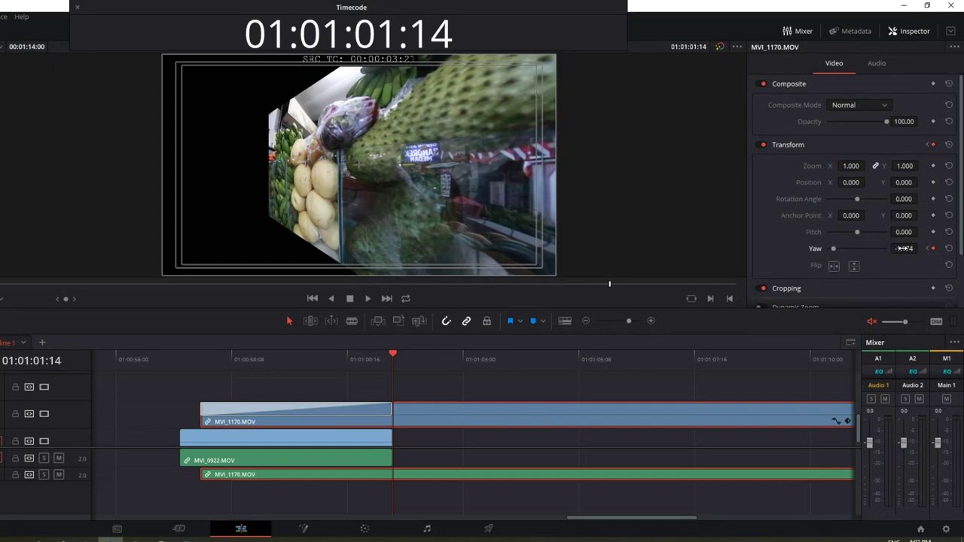
{"action": "left_click", "coordinate": [902, 248]}
{"action": "type", "text": "0.000"}
{"action": "key", "text": "Return"}
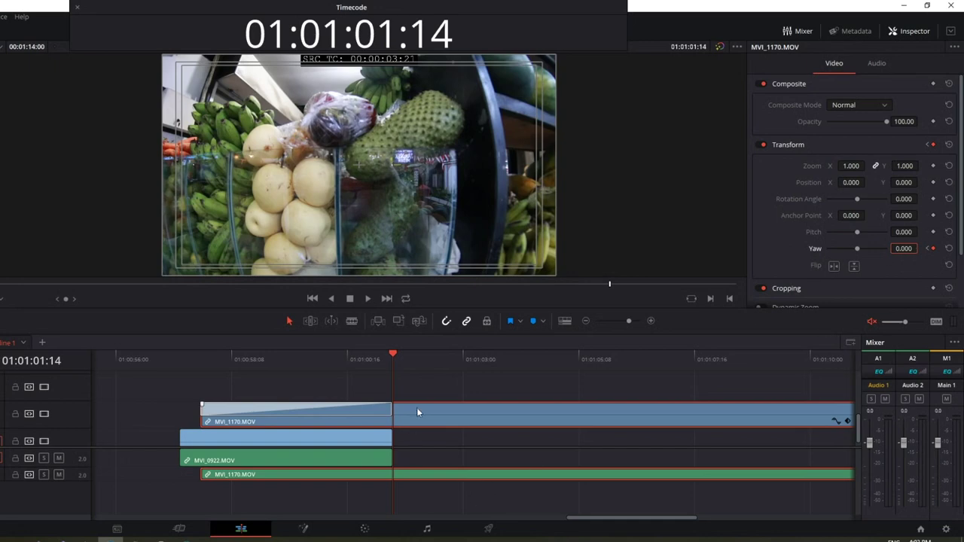
Step: Raise Yaw at the 01:00:59:03 keyframe to 0.639 and play back the animation
{"action": "left_click", "coordinate": [927, 249]}
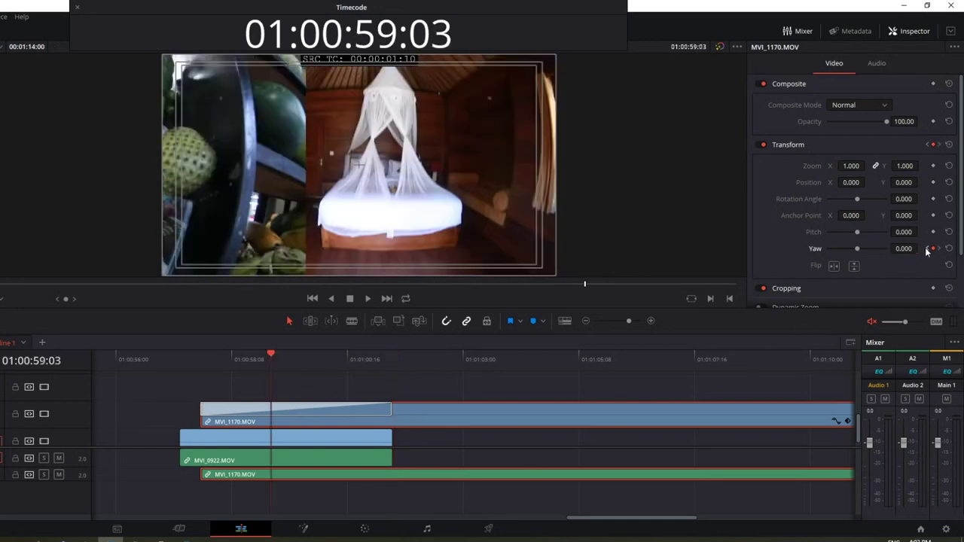
{"action": "left_click", "coordinate": [929, 249]}
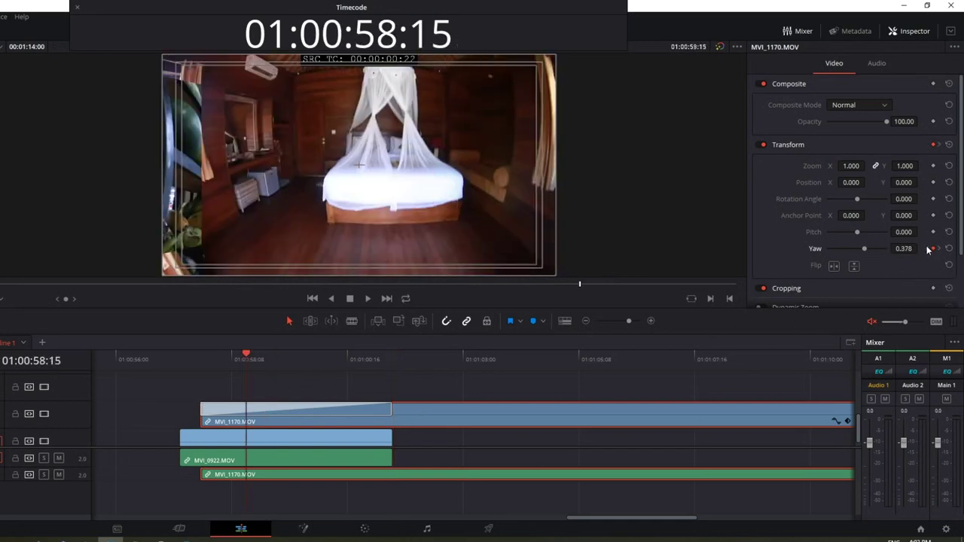
{"action": "left_click", "coordinate": [937, 250]}
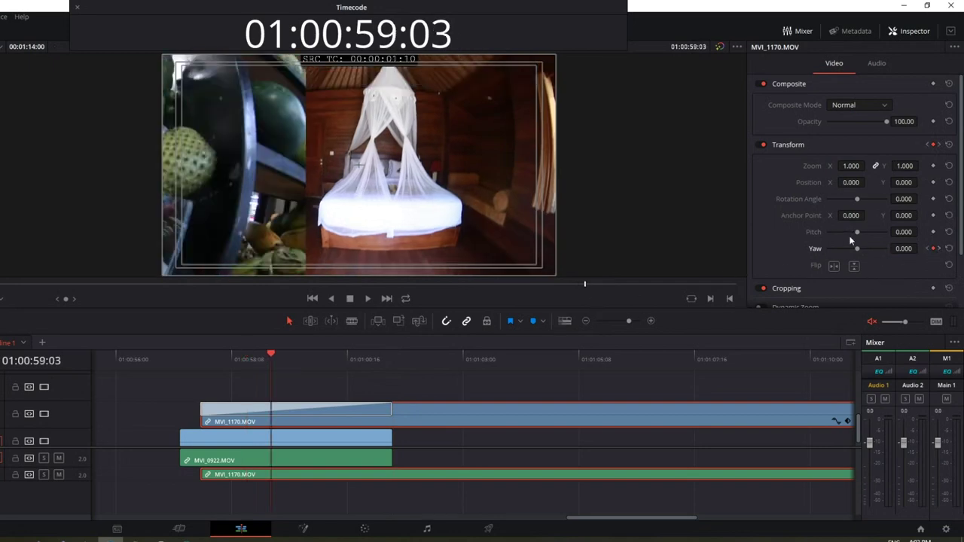
{"action": "mouse_move", "coordinate": [859, 249]}
{"action": "left_mouse_down"}
{"action": "mouse_move", "coordinate": [827, 250]}
{"action": "mouse_move", "coordinate": [869, 258]}
{"action": "left_mouse_up"}
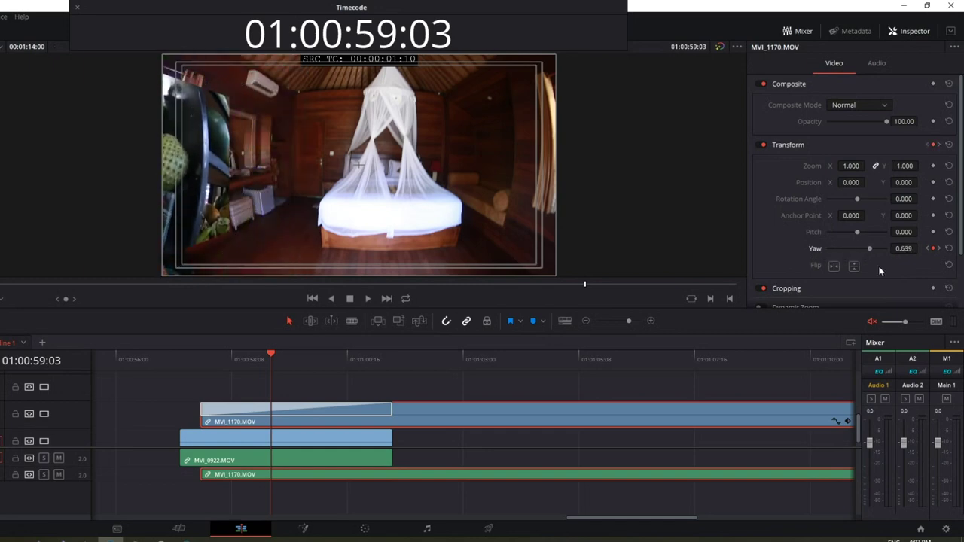
{"action": "left_click", "coordinate": [191, 360]}
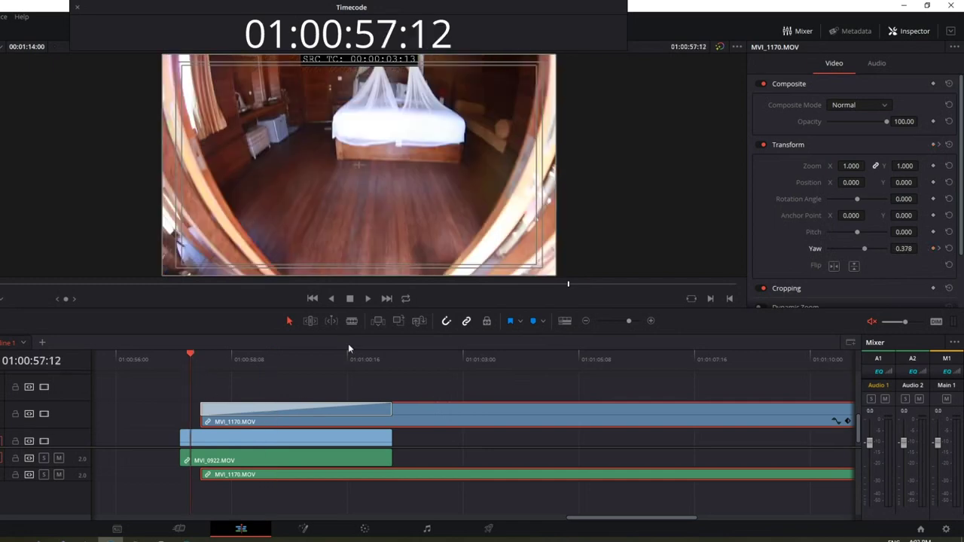
{"action": "left_click", "coordinate": [367, 299]}
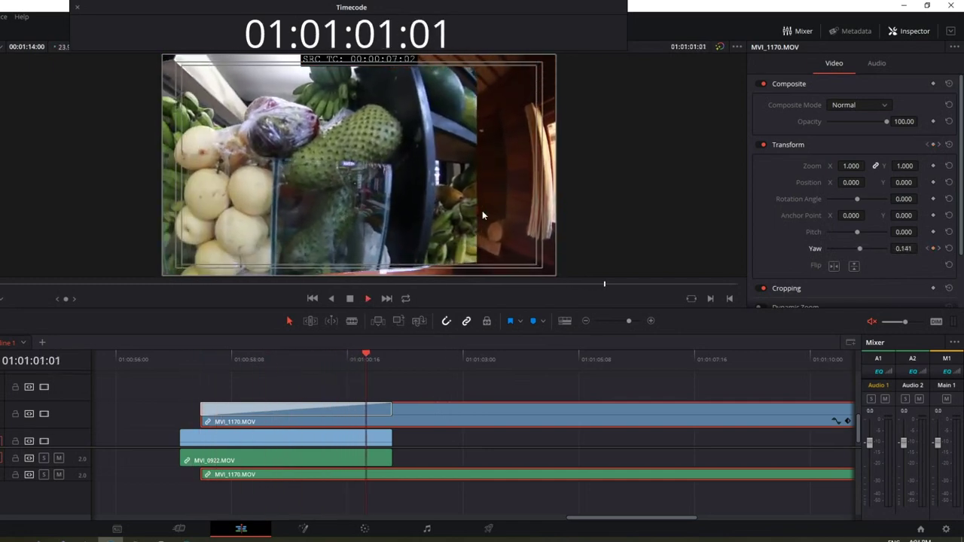
{"action": "key", "text": "space"}
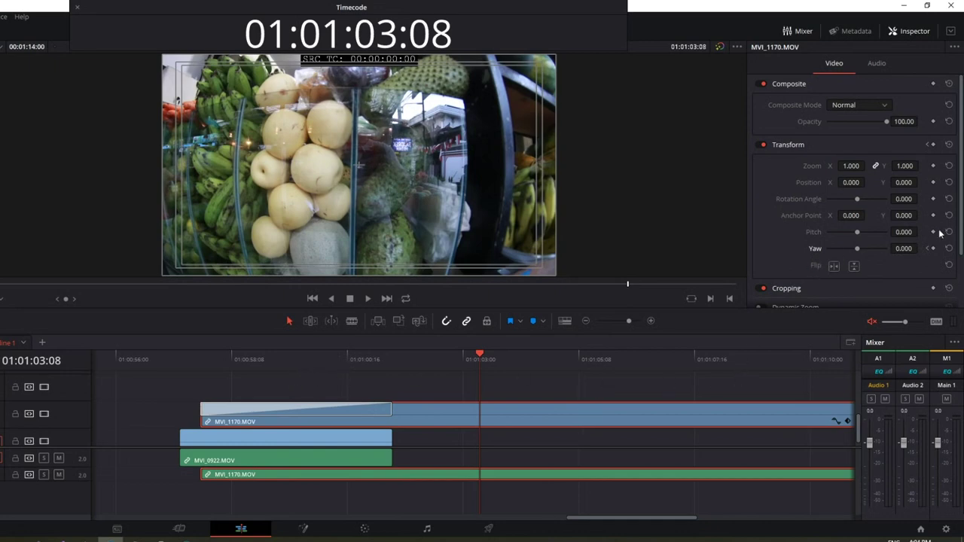
Step: Mark the edit point and transition with pen annotations, then clear them
{"action": "left_click_drag", "start_coordinate": [959, 236], "coordinate": [961, 293]}
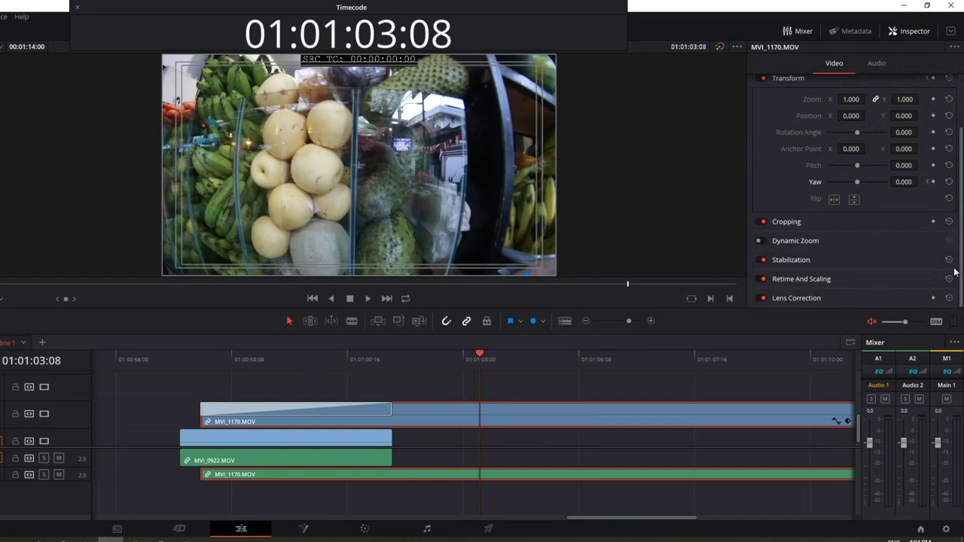
{"action": "scroll", "coordinate": [962, 282], "scroll_direction": "up", "scroll_amount": 2}
{"action": "scroll", "coordinate": [957, 264], "scroll_direction": "up", "scroll_amount": 1}
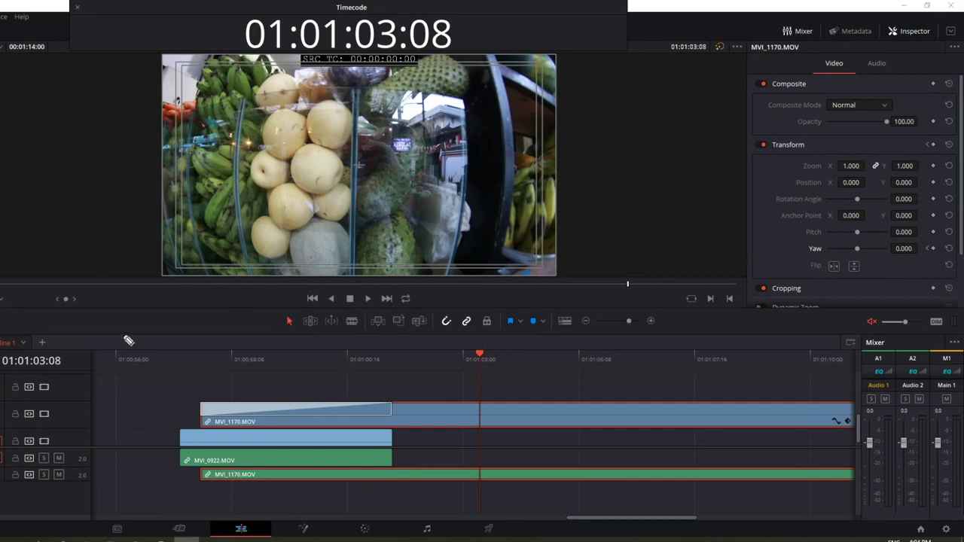
{"action": "left_click_drag", "start_coordinate": [306, 362], "coordinate": [303, 465]}
{"action": "left_click", "coordinate": [301, 404]}
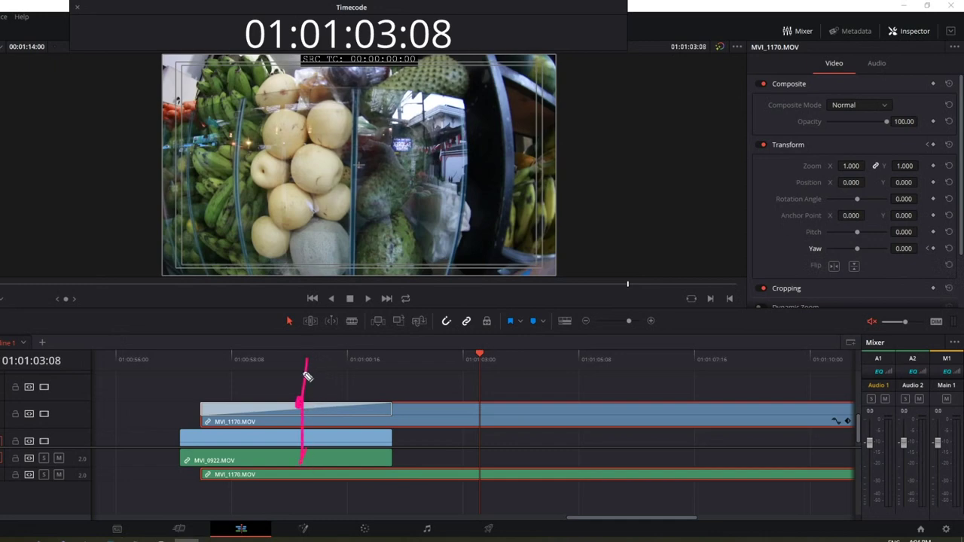
{"action": "left_click_drag", "start_coordinate": [307, 363], "coordinate": [335, 367]}
{"action": "mouse_move", "coordinate": [301, 399]}
{"action": "left_mouse_down"}
{"action": "mouse_move", "coordinate": [333, 396]}
{"action": "mouse_move", "coordinate": [324, 402]}
{"action": "left_mouse_up"}
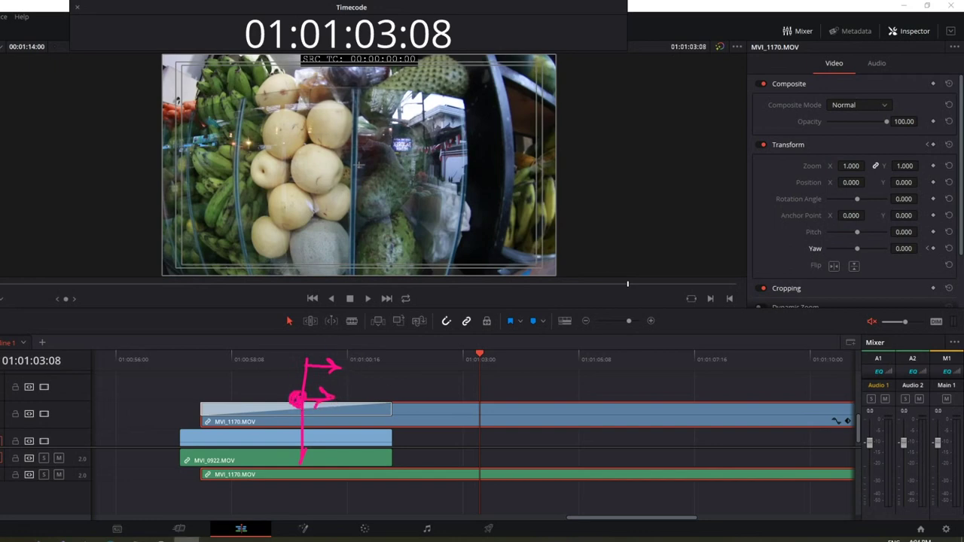
{"action": "key", "text": "Escape"}
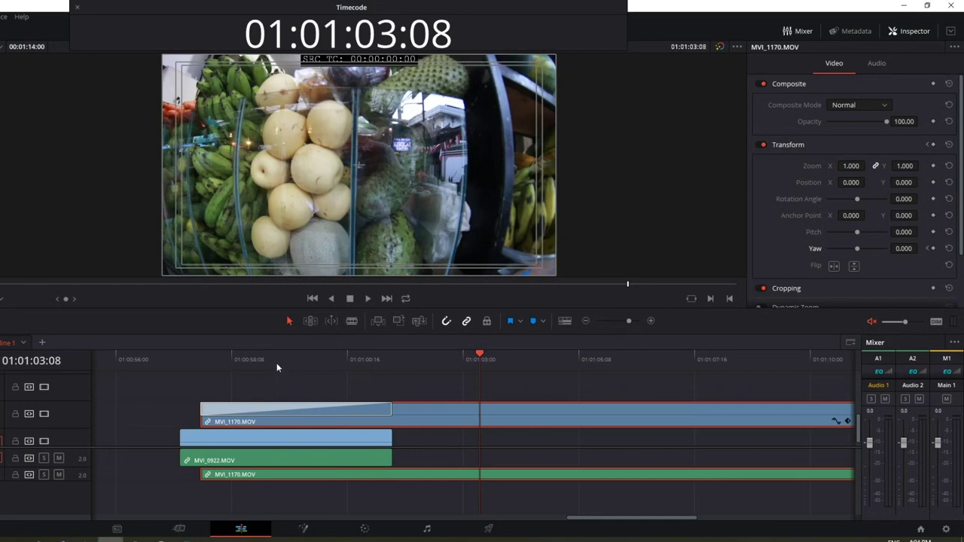
Step: Return to 01:00:59:06 and circle the keyframed Yaw value of 0.607
{"action": "left_click", "coordinate": [276, 359]}
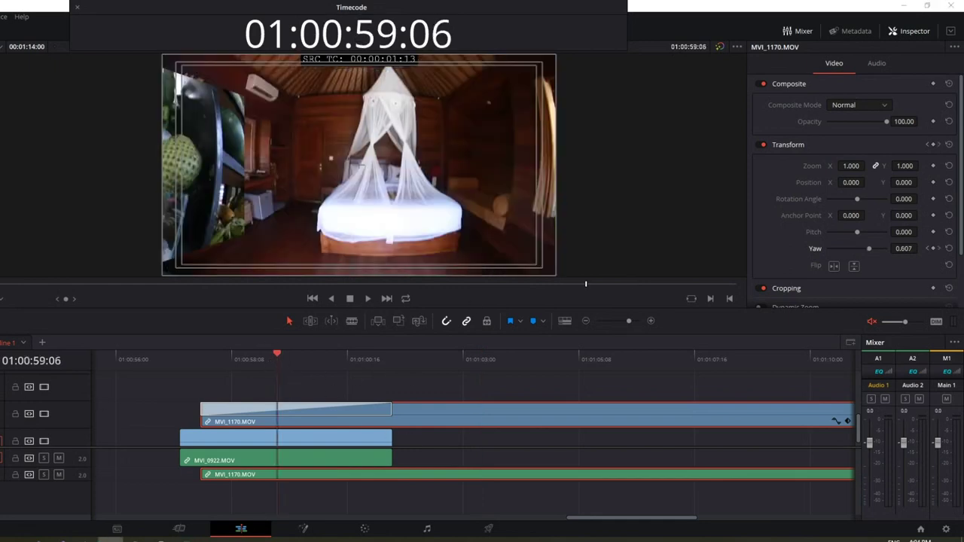
{"action": "left_click_drag", "start_coordinate": [955, 256], "coordinate": [955, 239]}
{"action": "left_click_drag", "start_coordinate": [883, 287], "coordinate": [921, 271]}
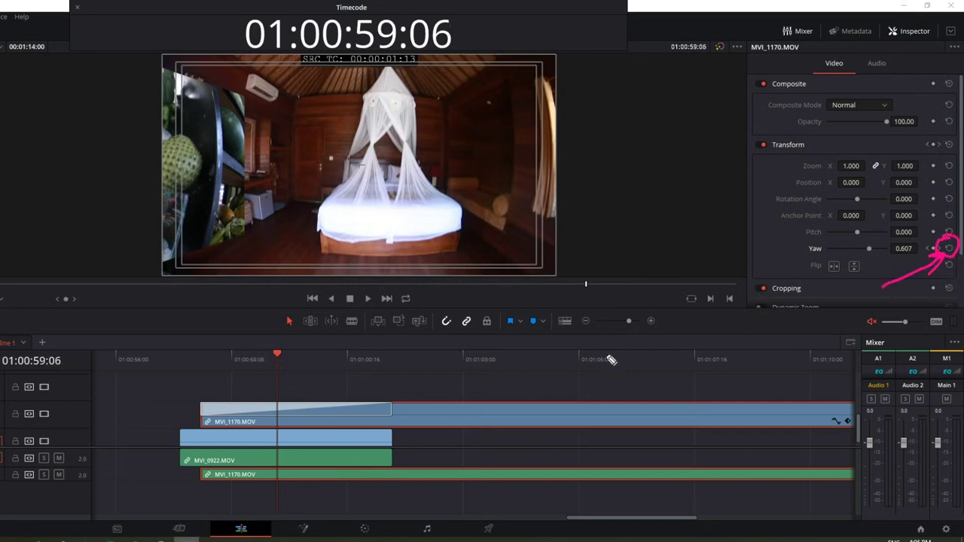
Step: Reset Yaw to 0.000 and play the transition from 01:00:57:07 to check it
{"action": "left_click", "coordinate": [949, 249]}
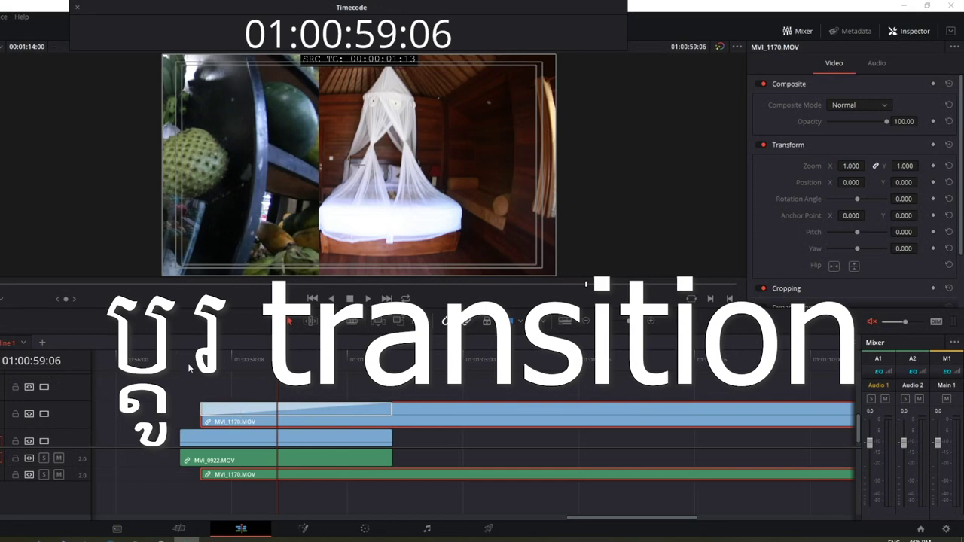
{"action": "left_click", "coordinate": [181, 359]}
{"action": "left_click", "coordinate": [367, 299]}
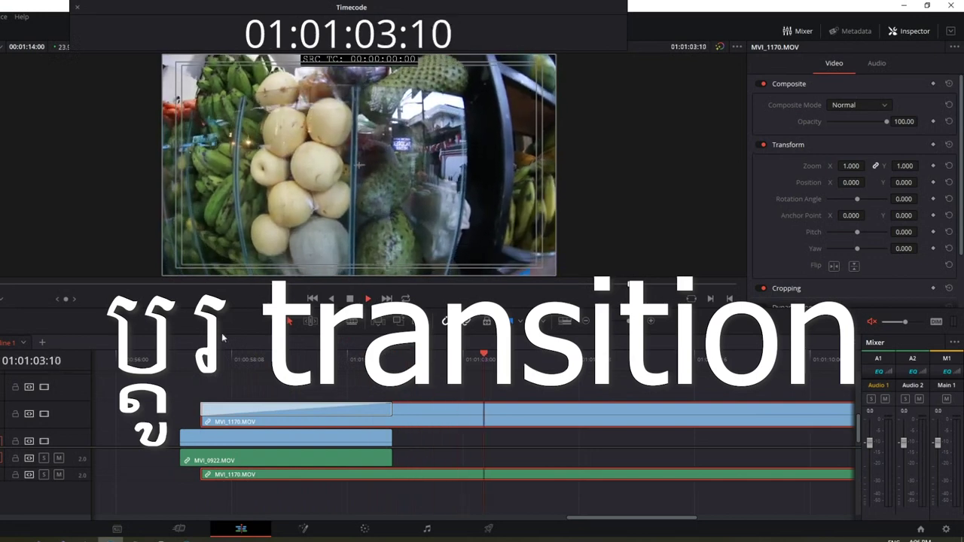
{"action": "key", "text": "space"}
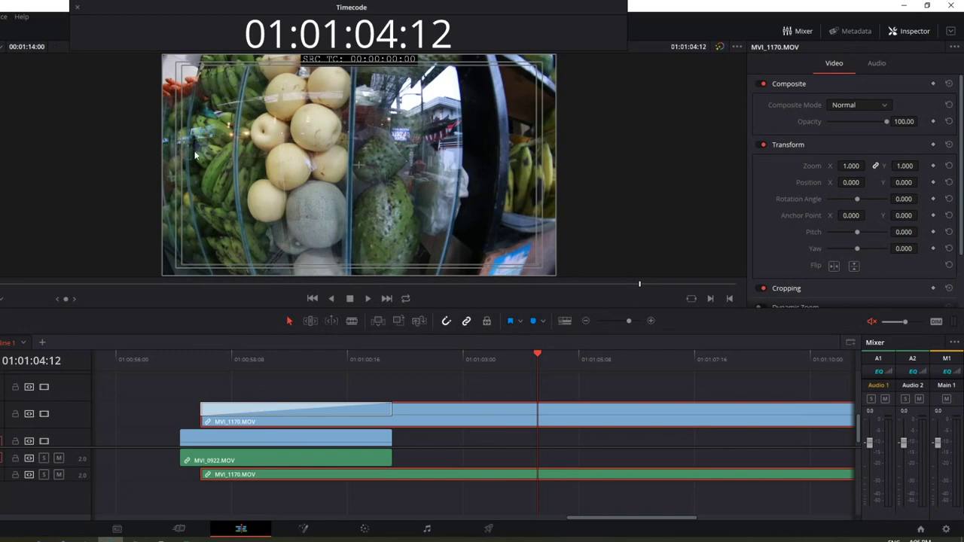
Step: Select the transition on MVI_1170.MOV and highlight it and its direction settings with annotations
{"action": "left_click", "coordinate": [222, 406]}
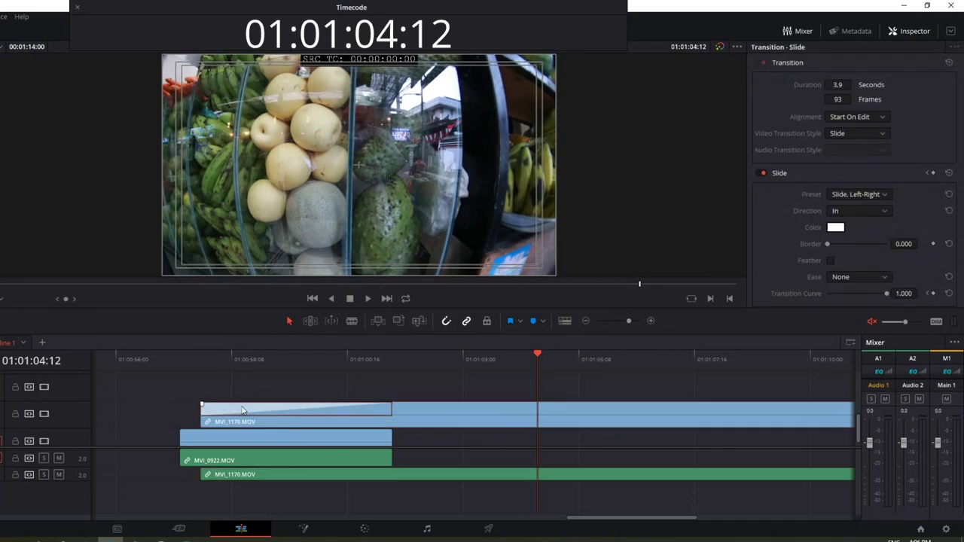
{"action": "left_click_drag", "start_coordinate": [200, 416], "coordinate": [360, 408]}
{"action": "left_click_drag", "start_coordinate": [240, 409], "coordinate": [268, 417]}
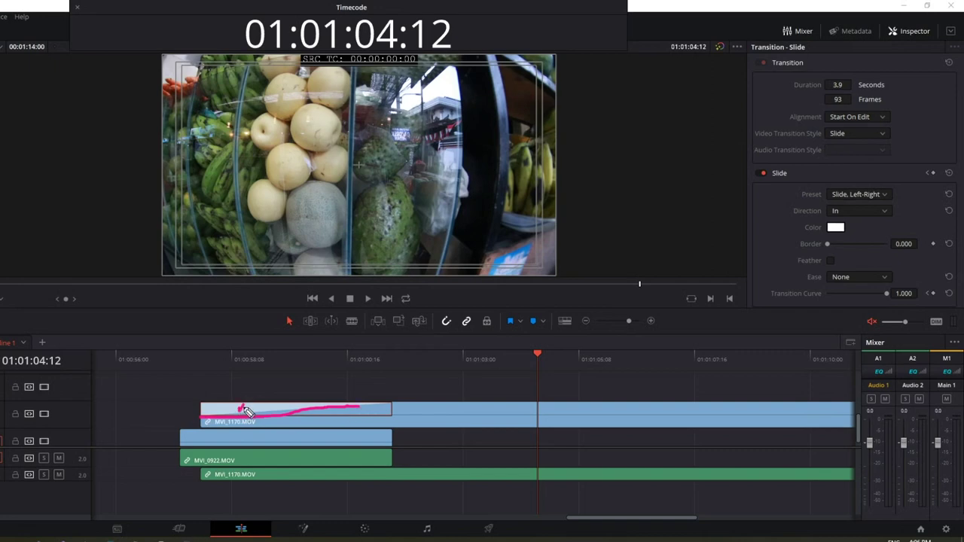
{"action": "left_click_drag", "start_coordinate": [475, 445], "coordinate": [551, 384]}
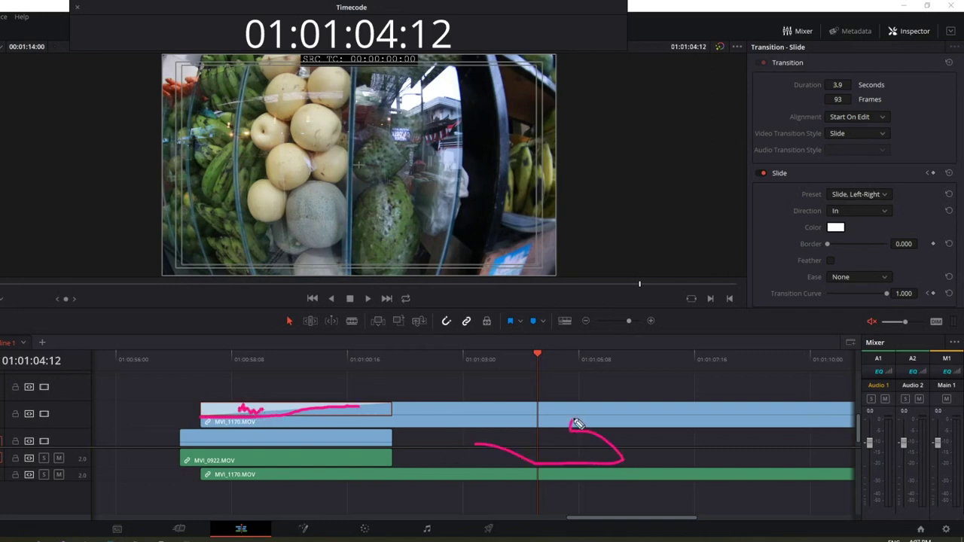
{"action": "mouse_move", "coordinate": [217, 410]}
{"action": "left_mouse_down"}
{"action": "mouse_move", "coordinate": [376, 410]}
{"action": "mouse_move", "coordinate": [202, 410]}
{"action": "left_mouse_up"}
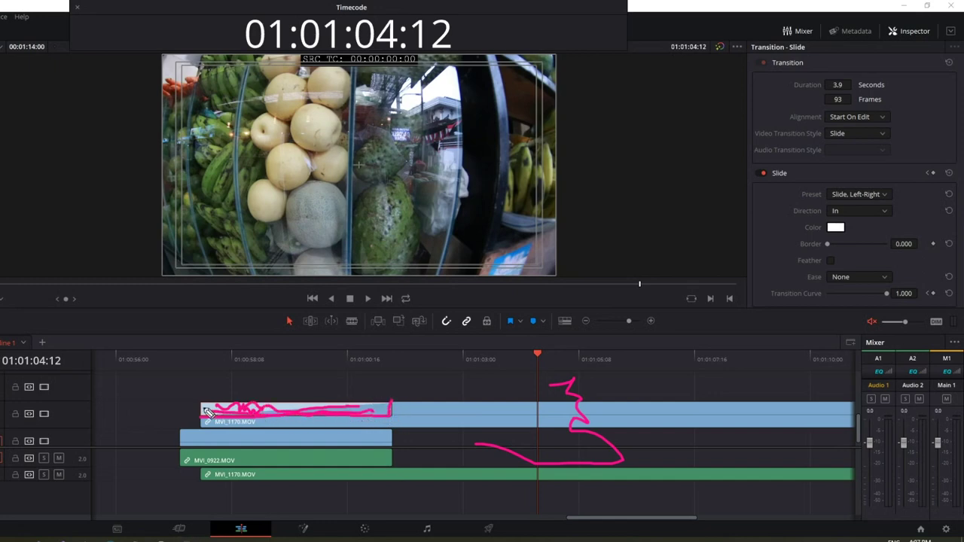
{"action": "left_click_drag", "start_coordinate": [396, 256], "coordinate": [795, 205]}
{"action": "left_click_drag", "start_coordinate": [740, 184], "coordinate": [731, 253]}
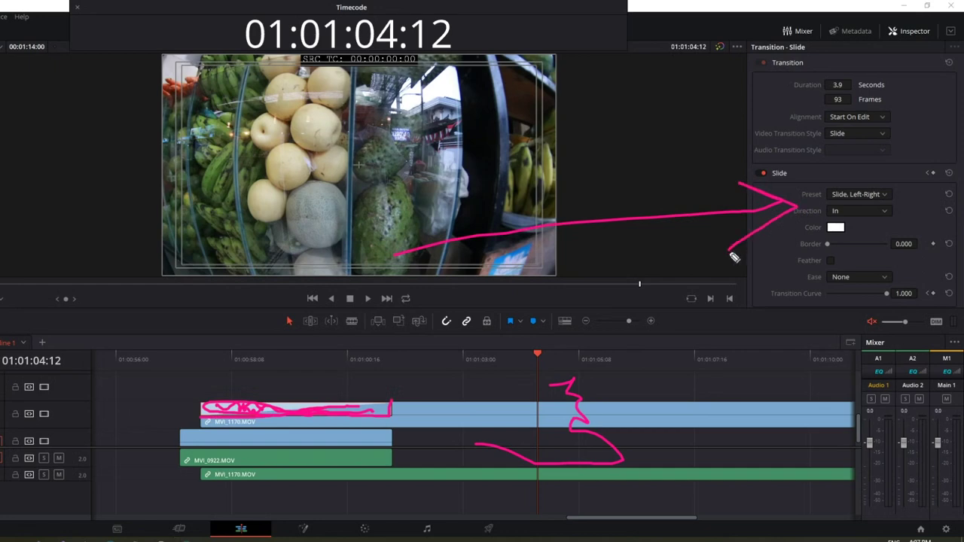
{"action": "key", "text": "Escape"}
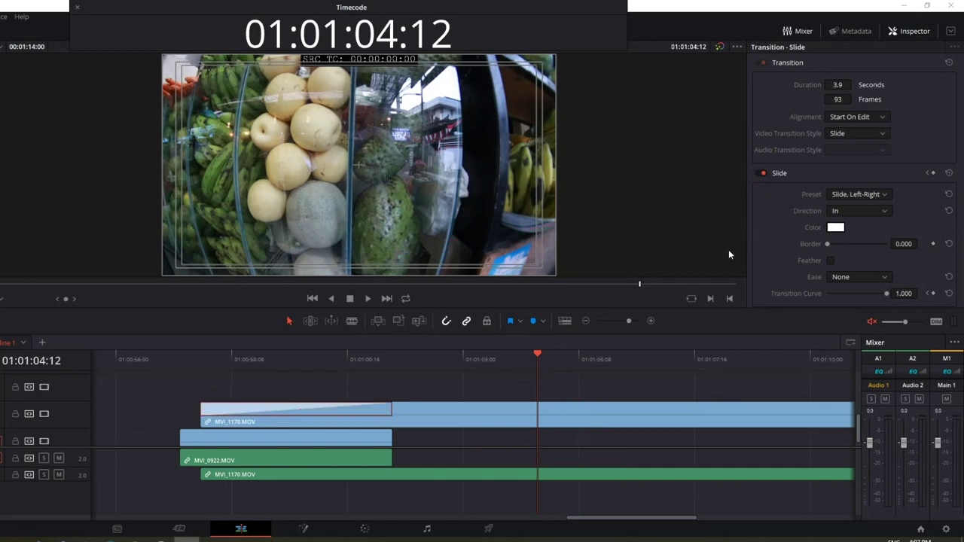
Step: Toggle the Inspector back on and annotate the Slide settings, including the 3.9-second duration
{"action": "left_click", "coordinate": [910, 31]}
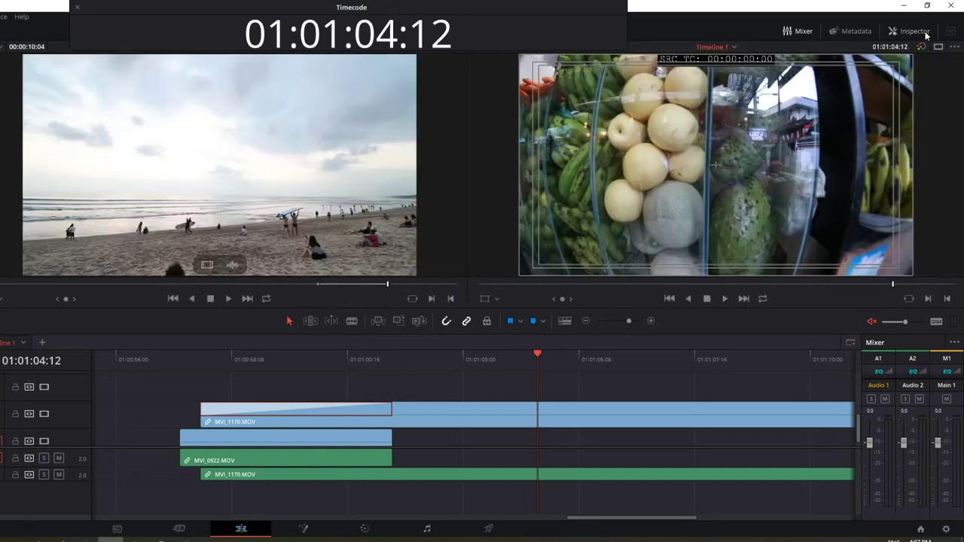
{"action": "left_click", "coordinate": [910, 32]}
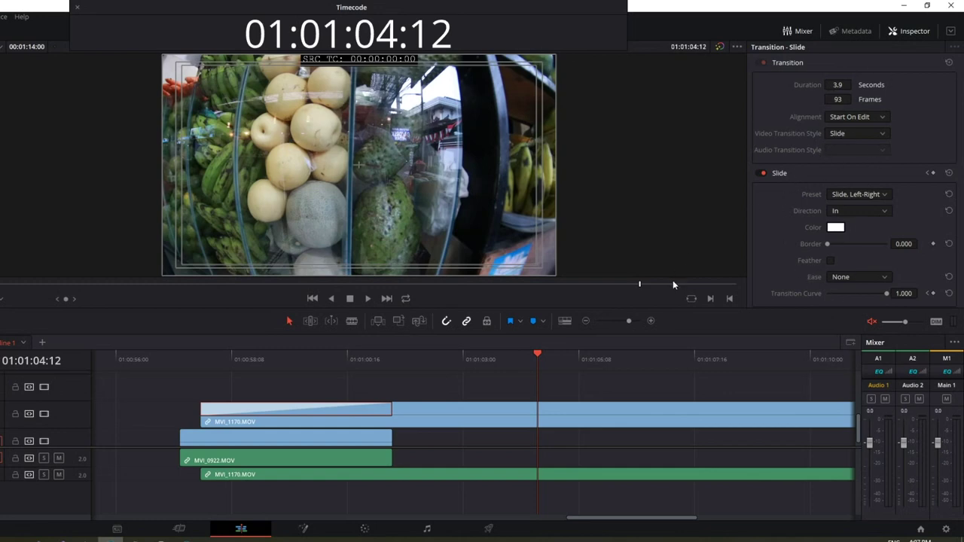
{"action": "mouse_move", "coordinate": [813, 56]}
{"action": "left_mouse_down"}
{"action": "mouse_move", "coordinate": [772, 57]}
{"action": "mouse_move", "coordinate": [804, 43]}
{"action": "left_mouse_up"}
{"action": "mouse_move", "coordinate": [200, 375]}
{"action": "left_mouse_down"}
{"action": "mouse_move", "coordinate": [199, 407]}
{"action": "mouse_move", "coordinate": [386, 413]}
{"action": "left_mouse_up"}
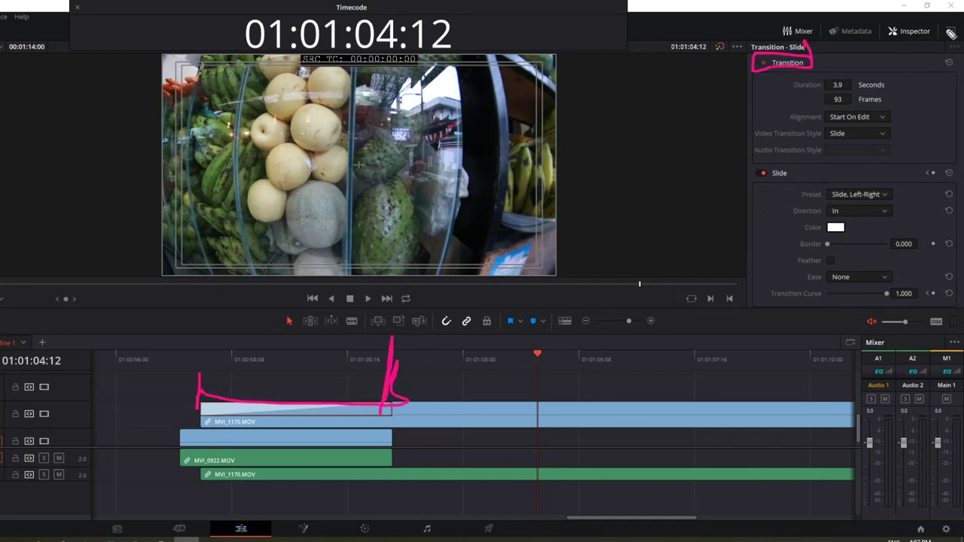
{"action": "mouse_move", "coordinate": [847, 72]}
{"action": "left_mouse_down"}
{"action": "mouse_move", "coordinate": [870, 62]}
{"action": "mouse_move", "coordinate": [868, 75]}
{"action": "mouse_move", "coordinate": [872, 66]}
{"action": "left_mouse_up"}
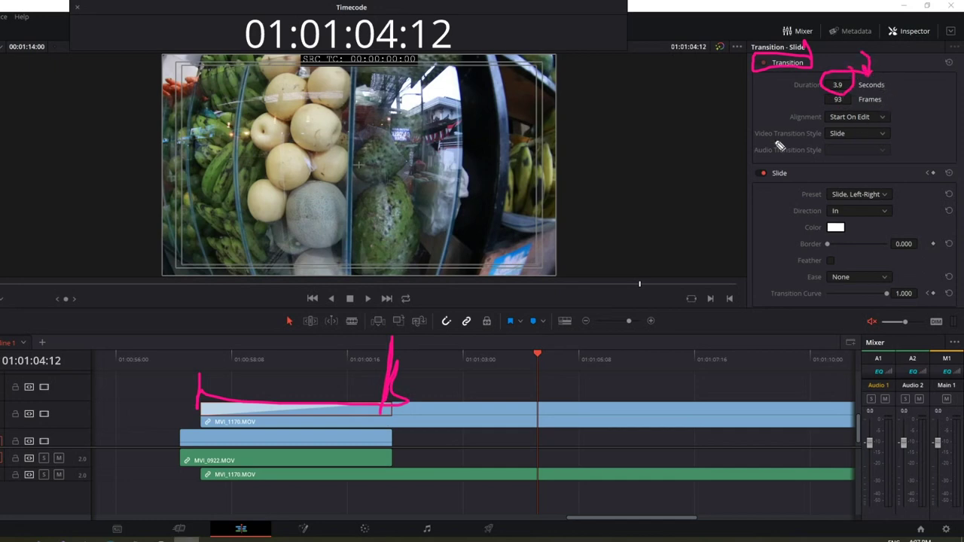
{"action": "mouse_move", "coordinate": [797, 91]}
{"action": "left_mouse_down"}
{"action": "mouse_move", "coordinate": [794, 150]}
{"action": "mouse_move", "coordinate": [808, 168]}
{"action": "left_mouse_up"}
{"action": "left_click_drag", "start_coordinate": [746, 179], "coordinate": [1, 296]}
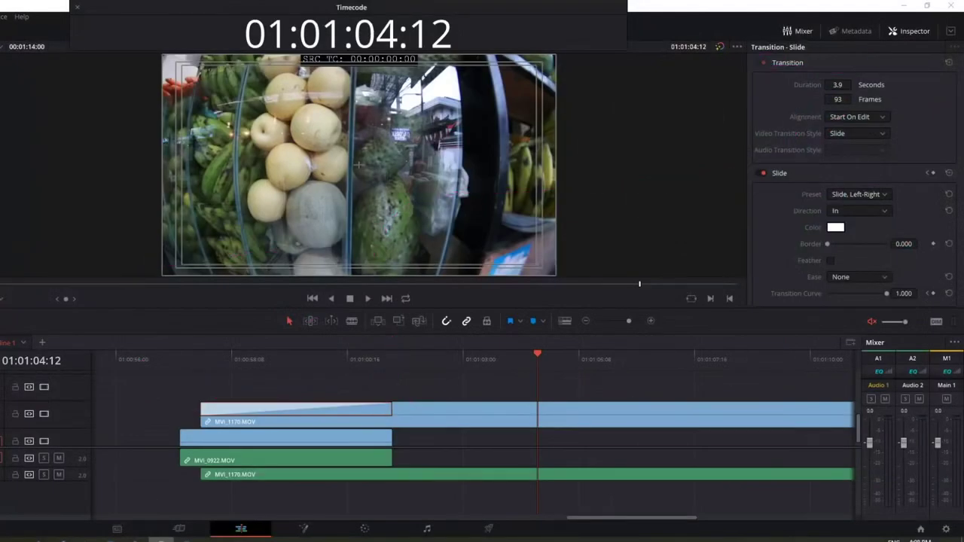
{"action": "left_click_drag", "start_coordinate": [212, 361], "coordinate": [354, 398]}
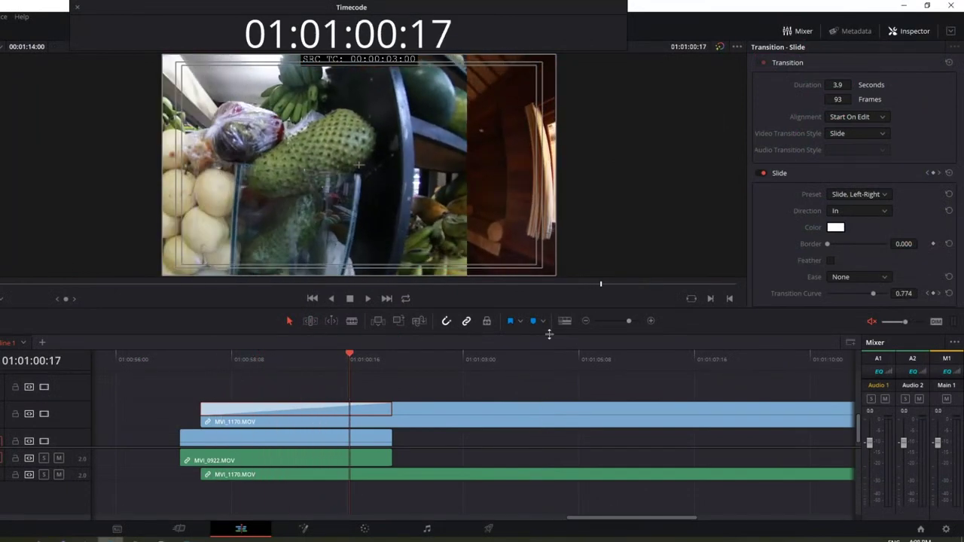
{"action": "left_click", "coordinate": [863, 194]}
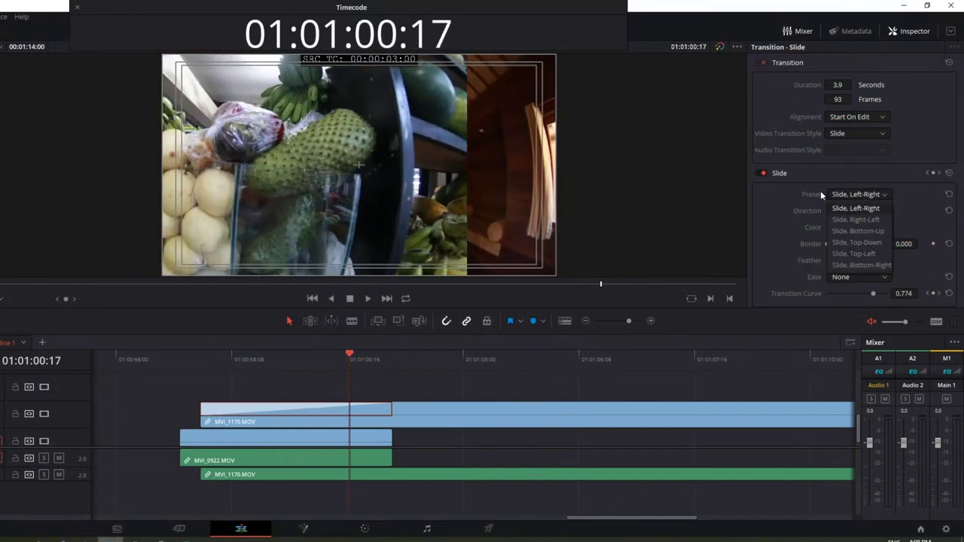
{"action": "left_click", "coordinate": [856, 220]}
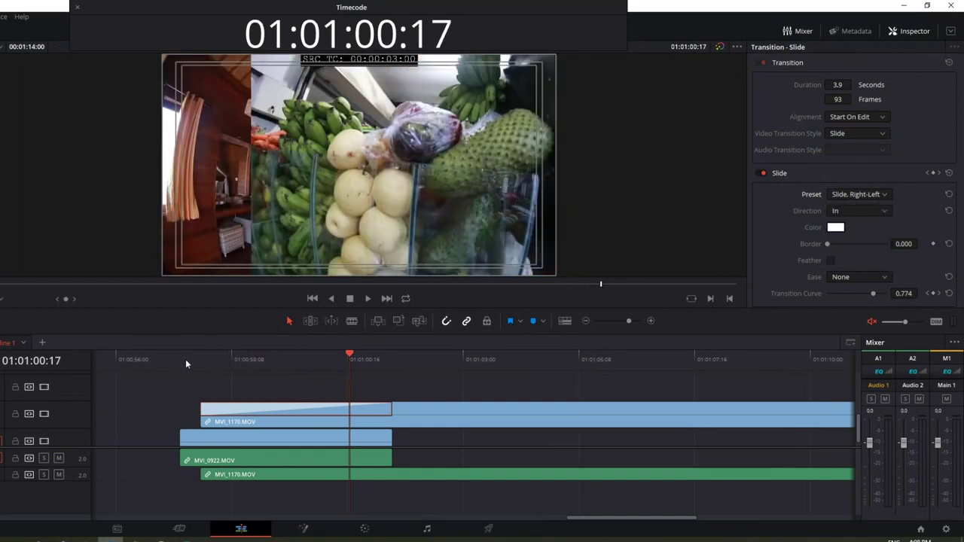
{"action": "mouse_move", "coordinate": [185, 360]}
{"action": "left_mouse_down"}
{"action": "mouse_move", "coordinate": [349, 378]}
{"action": "mouse_move", "coordinate": [322, 381]}
{"action": "left_mouse_up"}
{"action": "left_click", "coordinate": [863, 194]}
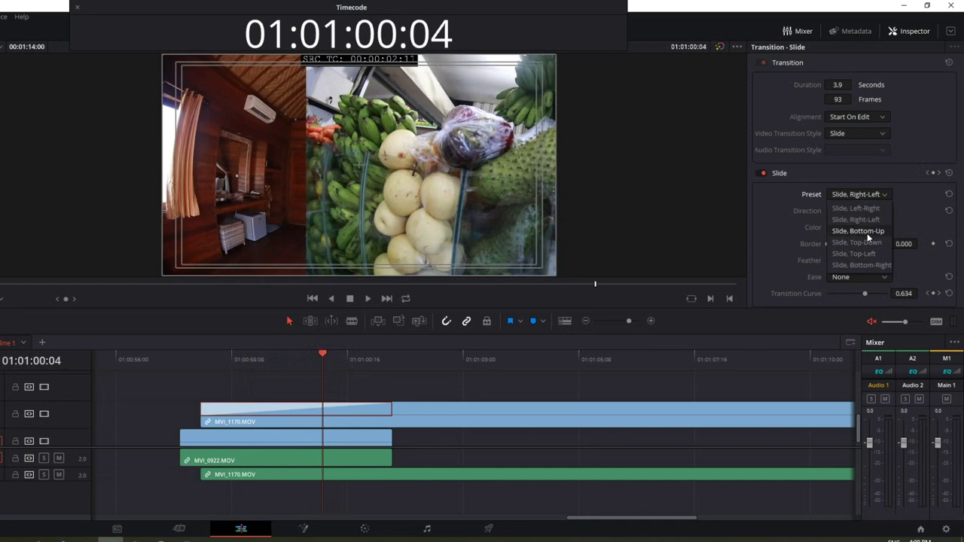
{"action": "left_click", "coordinate": [859, 231]}
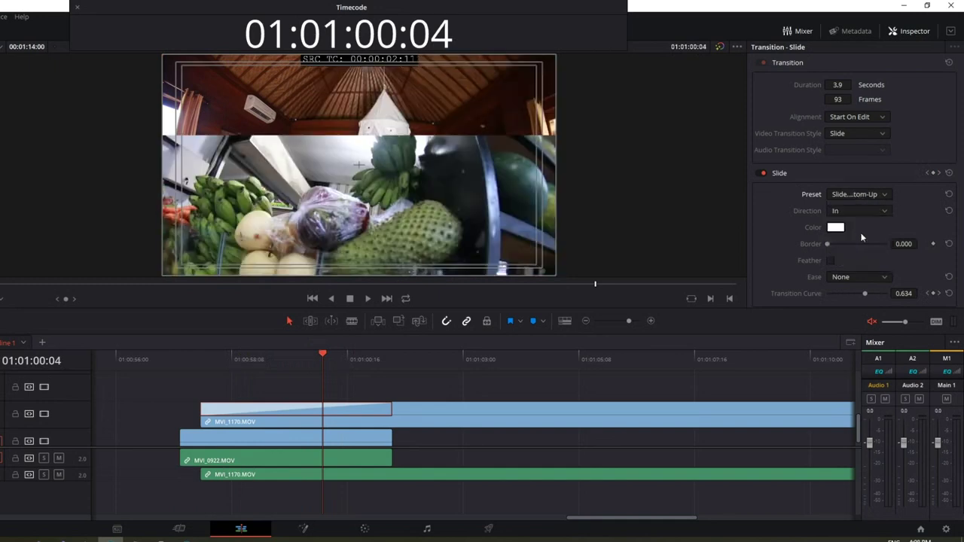
{"action": "left_click", "coordinate": [181, 364]}
{"action": "left_click_drag", "start_coordinate": [181, 363], "coordinate": [336, 381]}
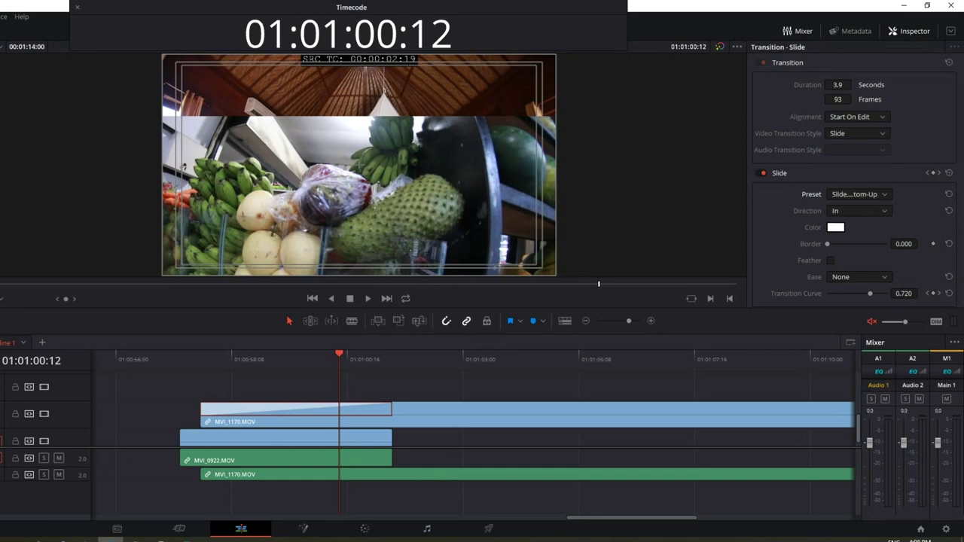
{"action": "left_click", "coordinate": [855, 196]}
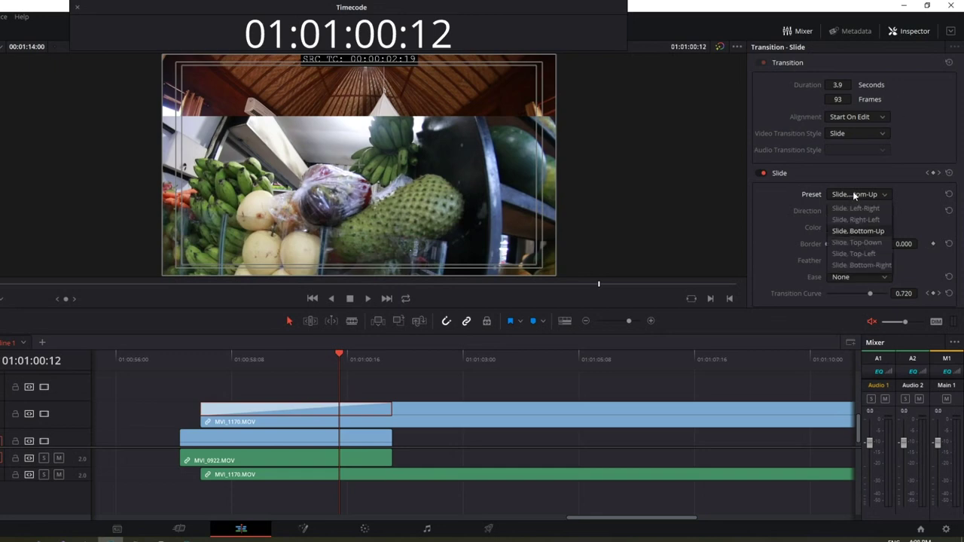
{"action": "left_click", "coordinate": [866, 244]}
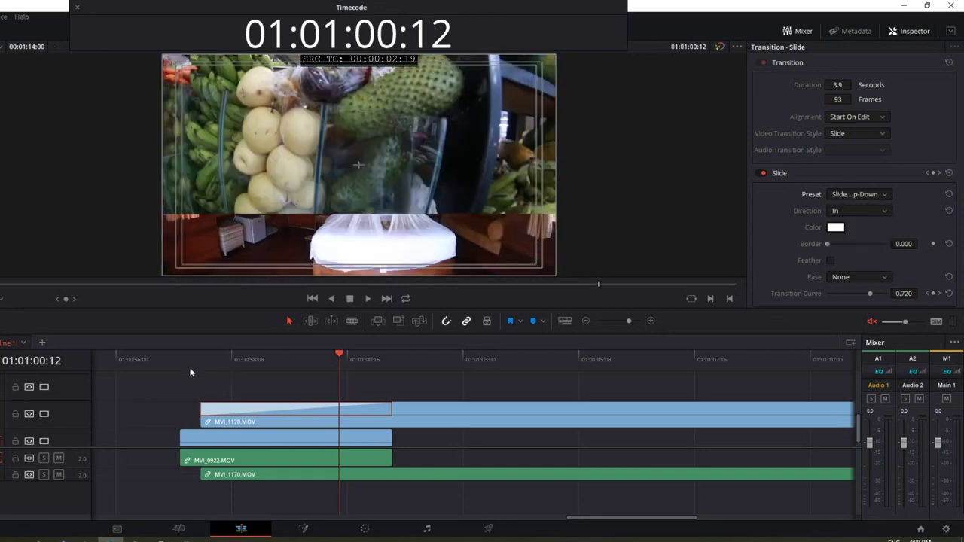
{"action": "left_click_drag", "start_coordinate": [191, 370], "coordinate": [357, 383]}
{"action": "left_click", "coordinate": [885, 194]}
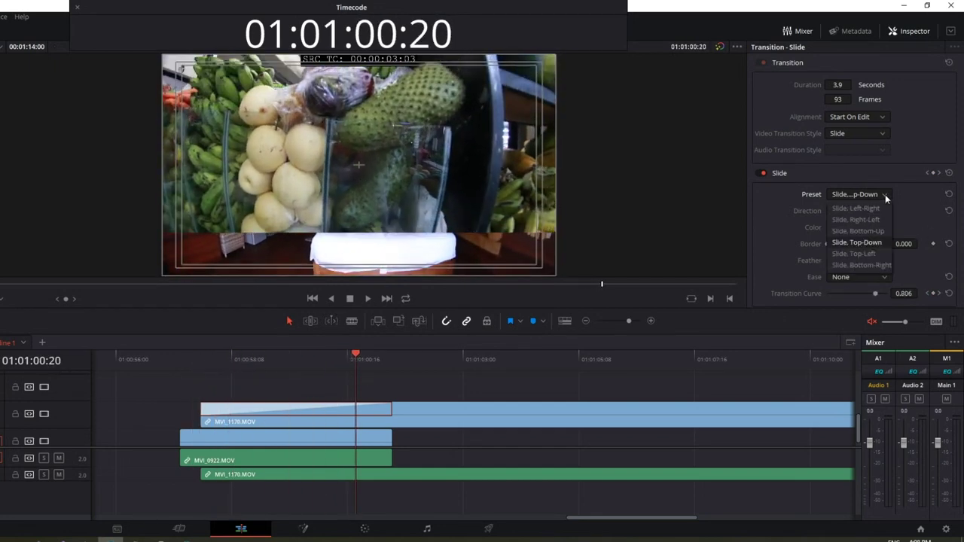
{"action": "left_click", "coordinate": [849, 262]}
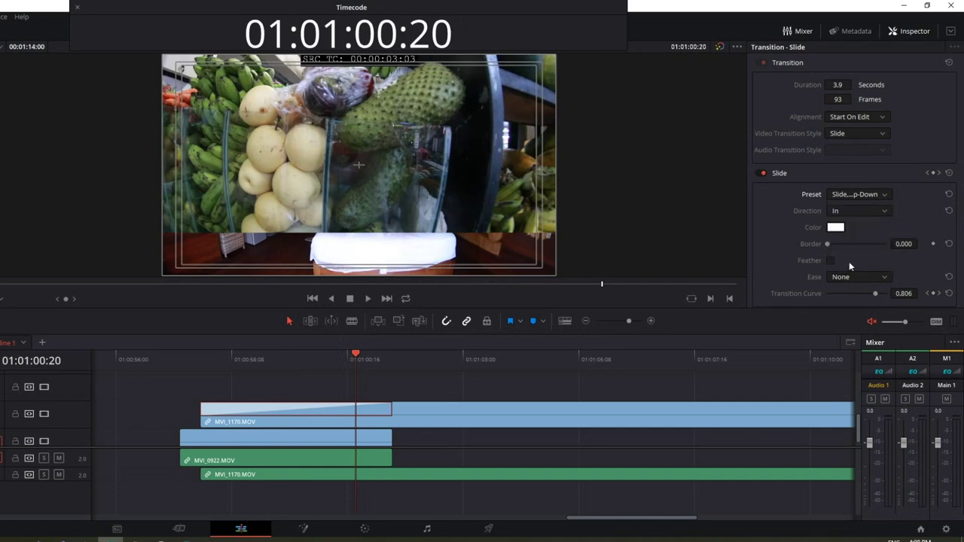
{"action": "left_click_drag", "start_coordinate": [181, 358], "coordinate": [365, 417]}
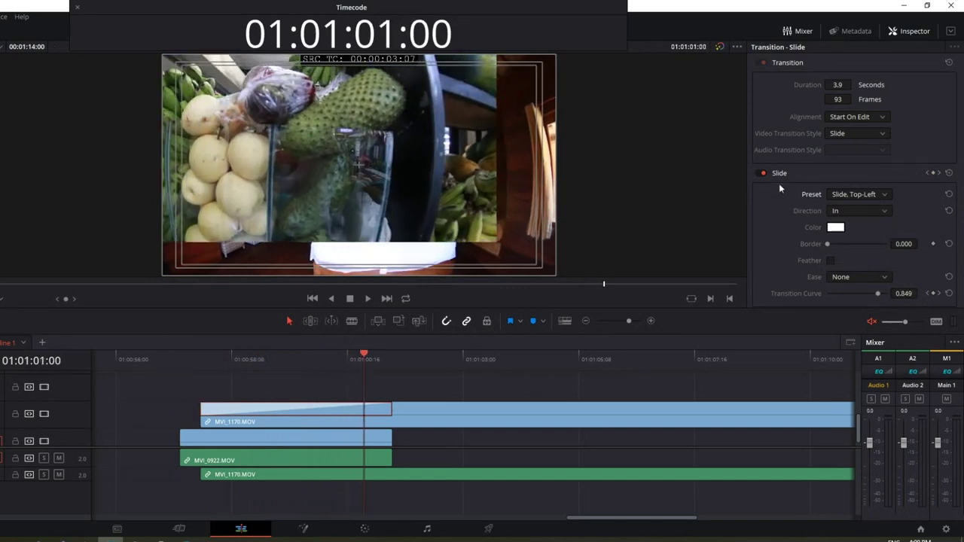
{"action": "left_click", "coordinate": [858, 194]}
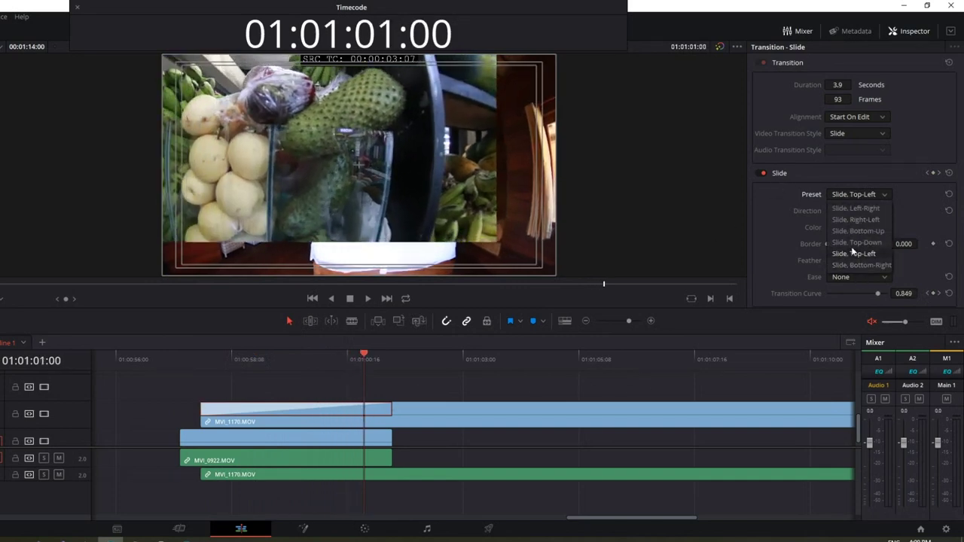
{"action": "left_click", "coordinate": [776, 239]}
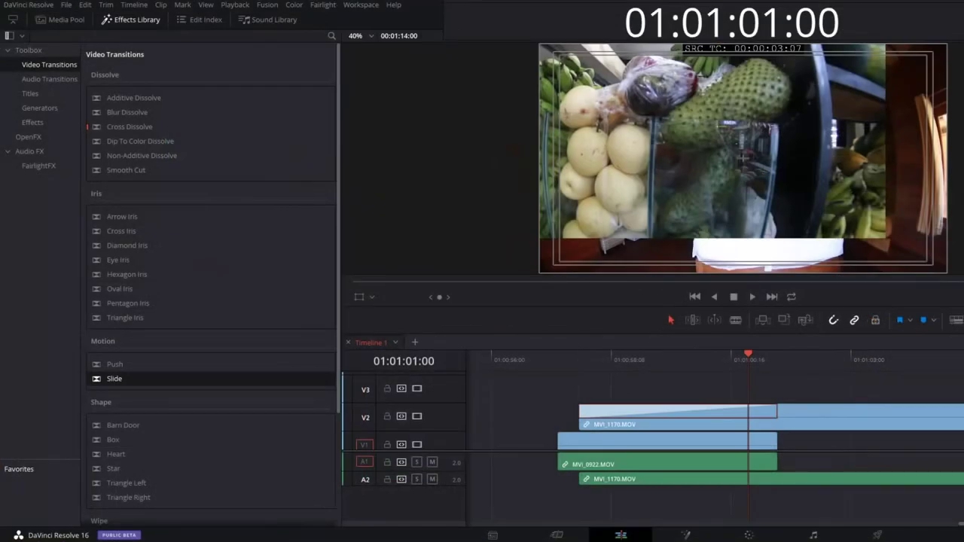
{"action": "mouse_move", "coordinate": [188, 82]}
{"action": "left_mouse_down"}
{"action": "mouse_move", "coordinate": [197, 336]}
{"action": "mouse_move", "coordinate": [168, 461]}
{"action": "left_mouse_up"}
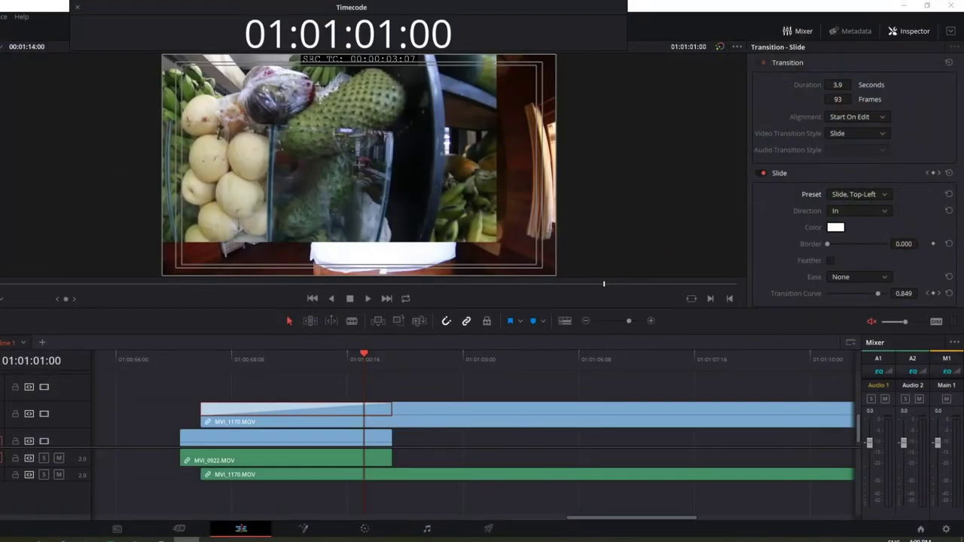
Step: Annotate the Slide transition's colour and border settings, then clear the markings
{"action": "mouse_move", "coordinate": [902, 186]}
{"action": "left_mouse_down"}
{"action": "mouse_move", "coordinate": [865, 173]}
{"action": "mouse_move", "coordinate": [872, 159]}
{"action": "left_mouse_up"}
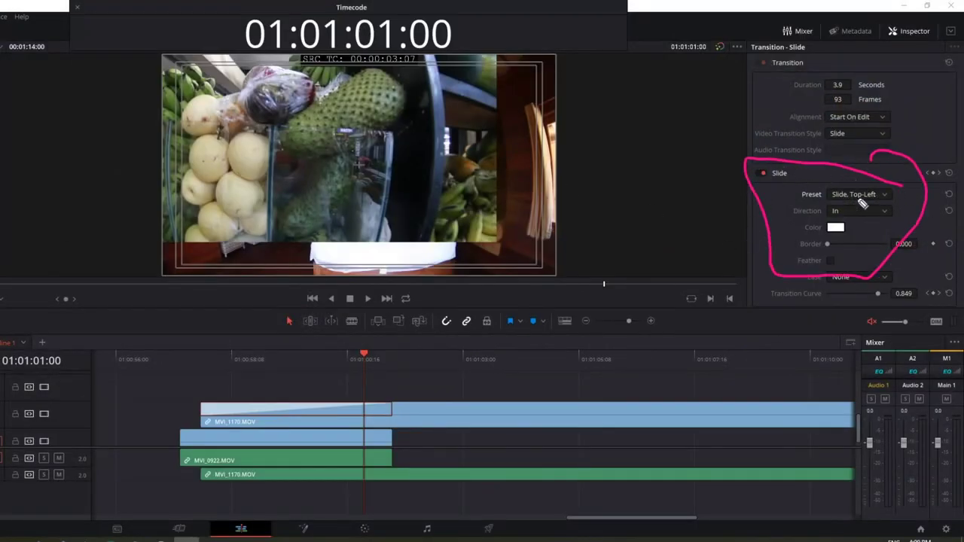
{"action": "left_click_drag", "start_coordinate": [848, 217], "coordinate": [832, 214]}
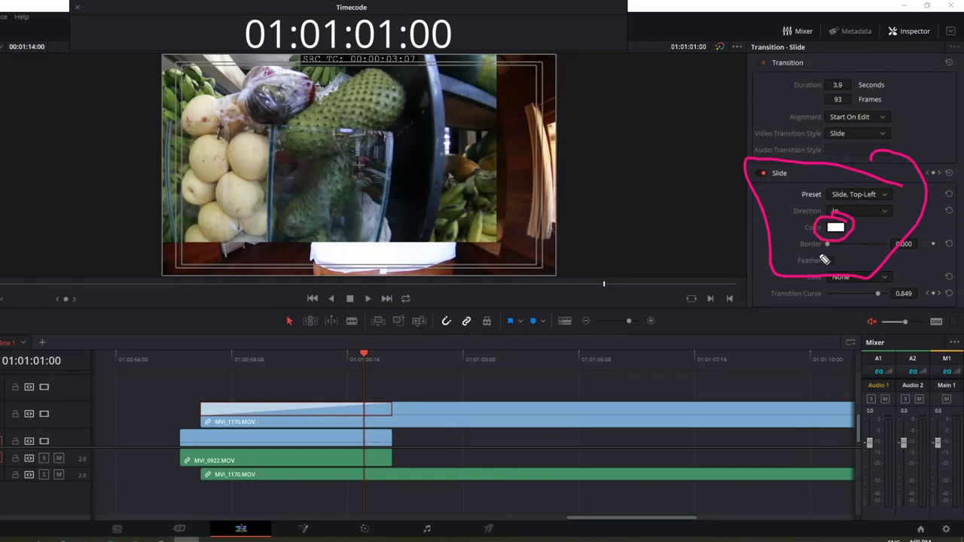
{"action": "mouse_move", "coordinate": [825, 260]}
{"action": "left_mouse_down"}
{"action": "mouse_move", "coordinate": [868, 176]}
{"action": "mouse_move", "coordinate": [853, 194]}
{"action": "left_mouse_up"}
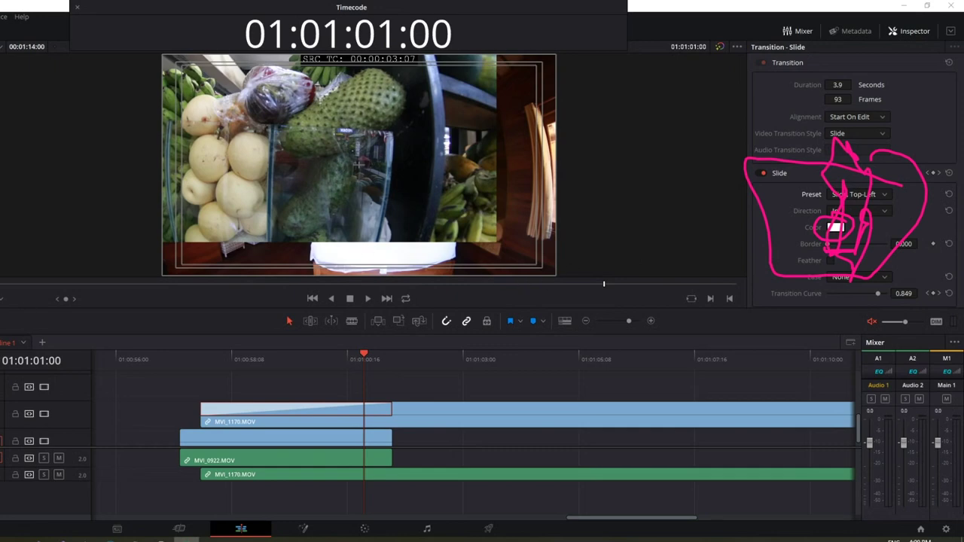
{"action": "key", "text": "Escape"}
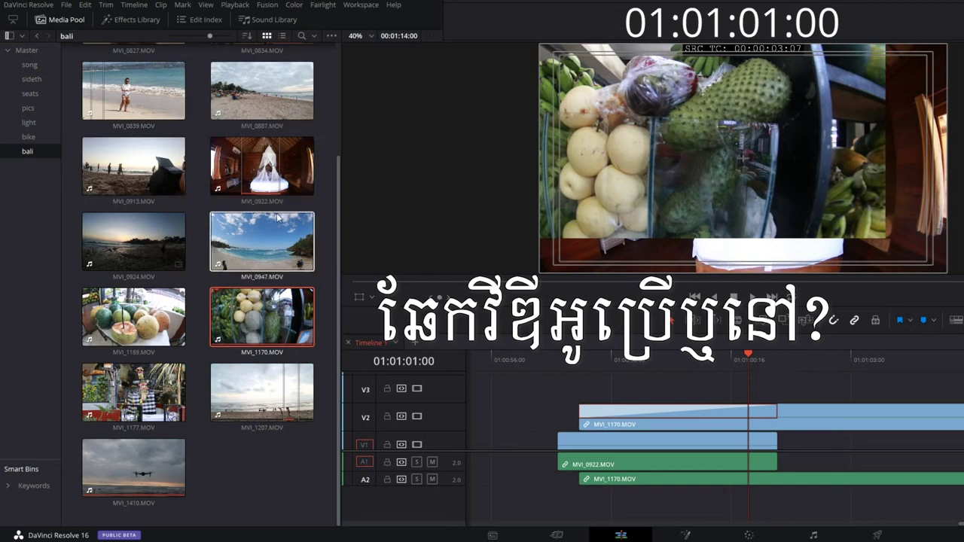
Step: Switch the bali bin to list view with clip names, Start TC, End TC and Duration
{"action": "left_click_drag", "start_coordinate": [340, 197], "coordinate": [338, 87]}
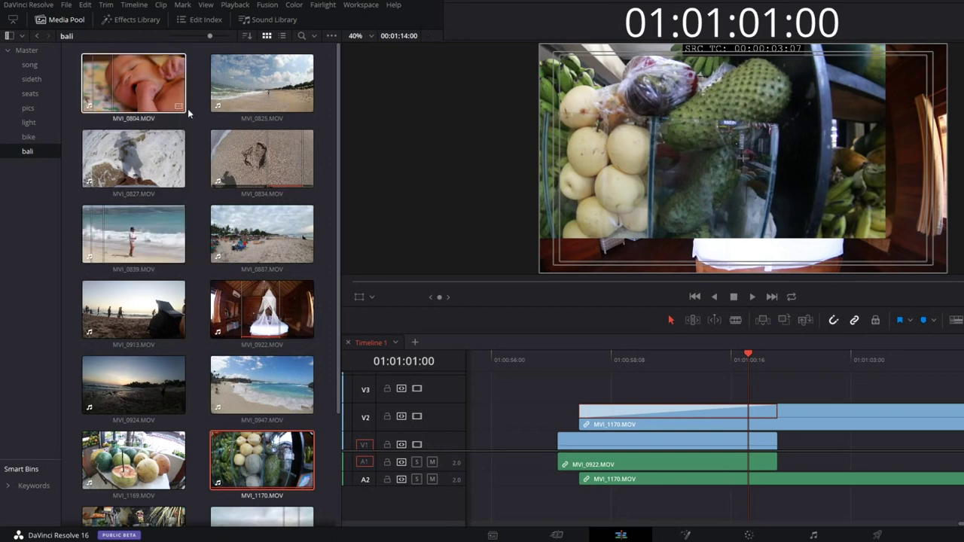
{"action": "left_click", "coordinate": [281, 37]}
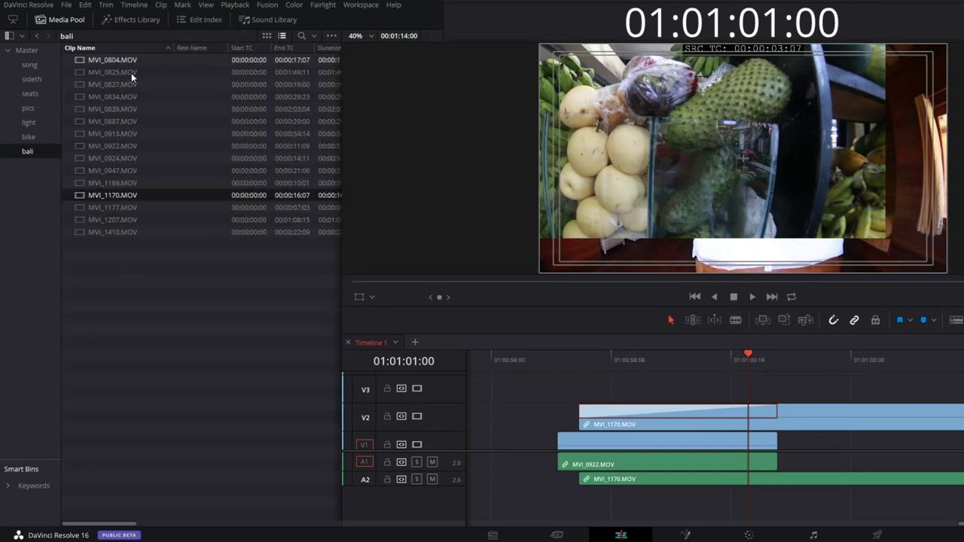
Step: Browse the Media Pool column chooser list from a column header
{"action": "right_click", "coordinate": [197, 48]}
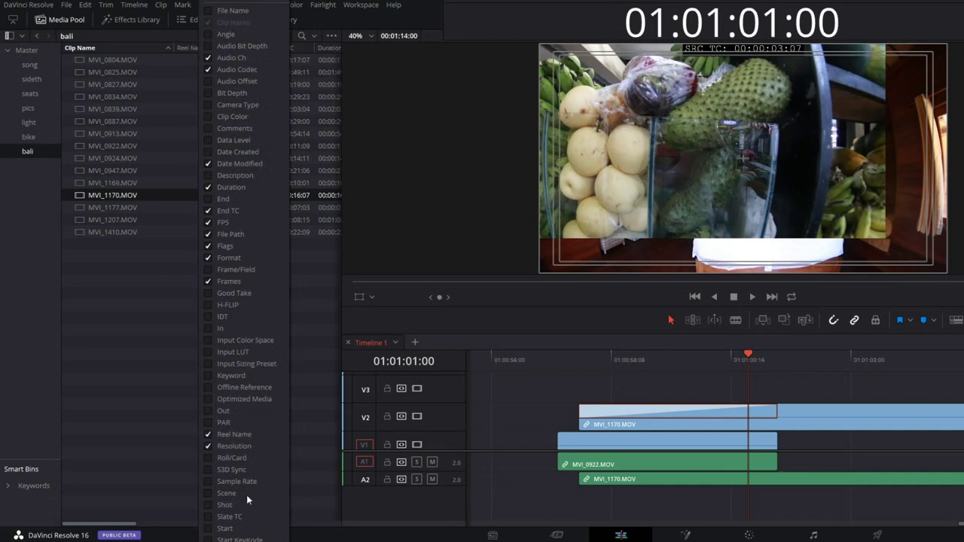
{"action": "scroll", "coordinate": [245, 271], "scroll_direction": "down", "scroll_amount": 2}
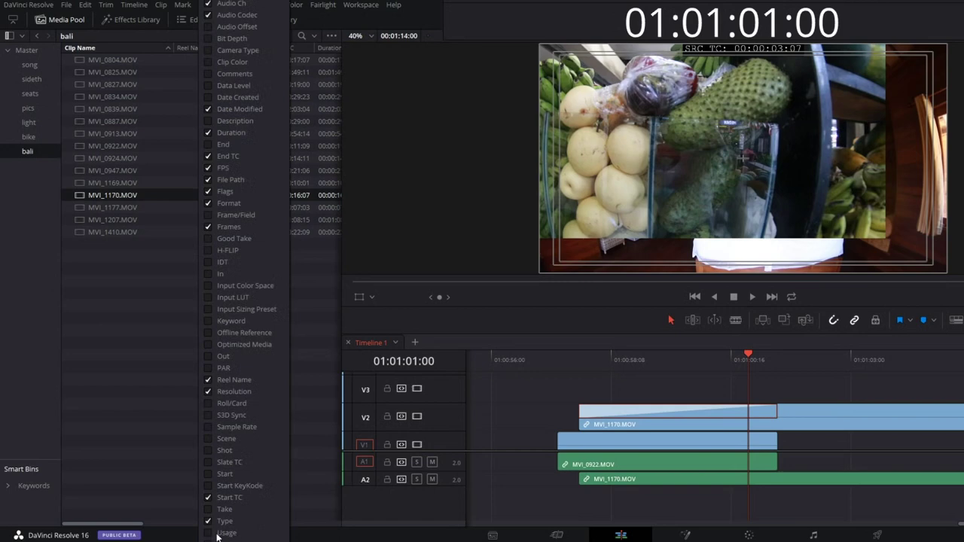
{"action": "scroll", "coordinate": [218, 532], "scroll_direction": "up", "scroll_amount": 2}
Step: Add a new line reading 'usage' to the Notepad notes and select it
{"action": "left_click", "coordinate": [513, 536]}
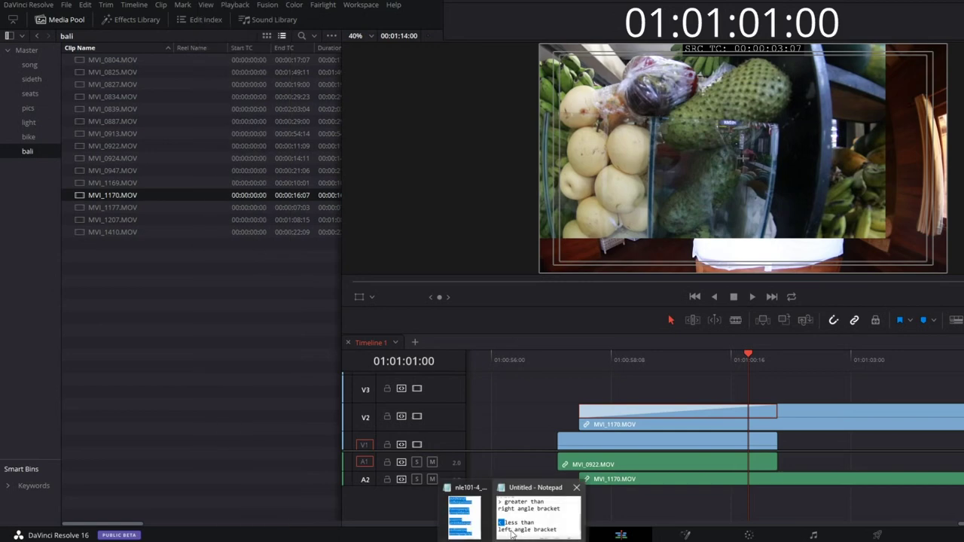
{"action": "left_click", "coordinate": [550, 524]}
{"action": "left_click", "coordinate": [783, 361]}
{"action": "key", "text": "Return"}
{"action": "key", "text": "Return"}
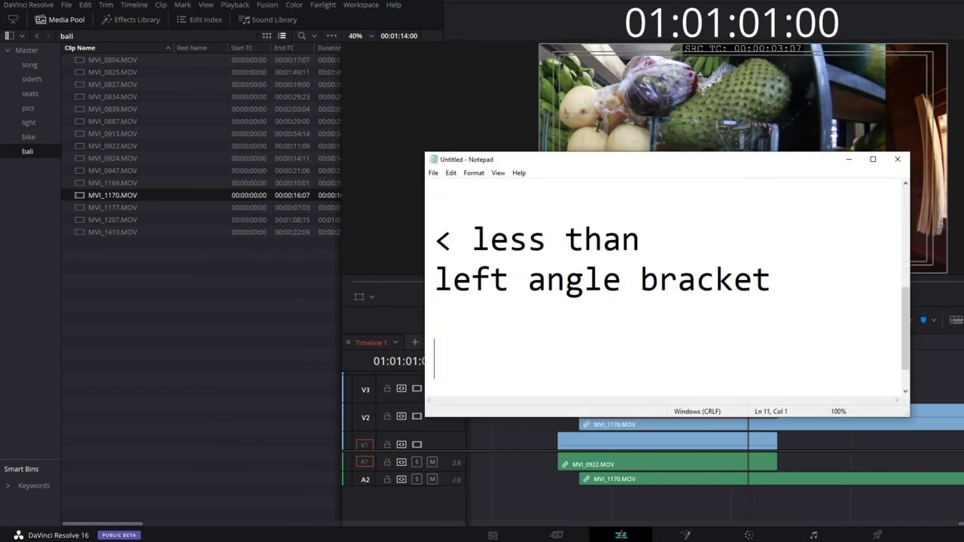
{"action": "type", "text": "usage"}
{"action": "key", "text": "shift+Home"}
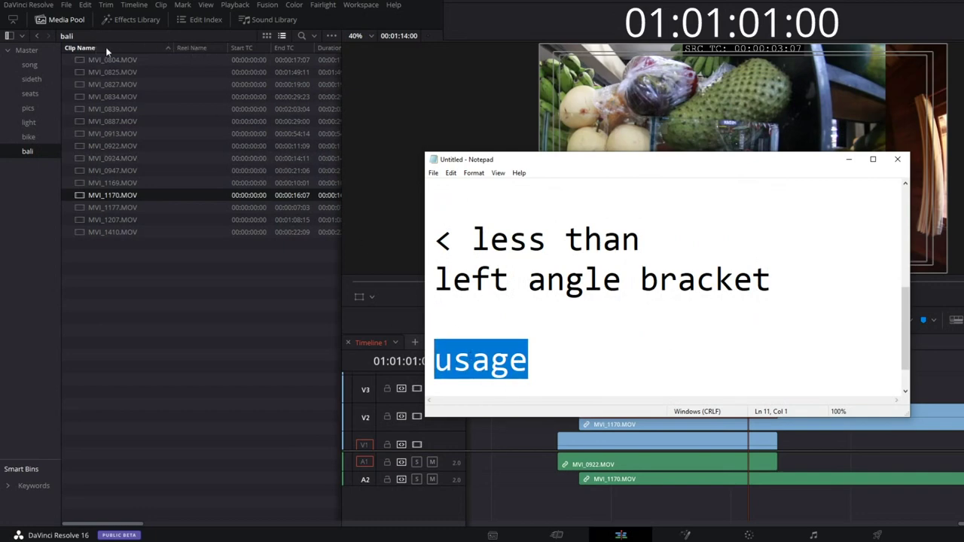
Step: Turn on the Usage column in the bali bin's clip list
{"action": "left_click", "coordinate": [188, 46]}
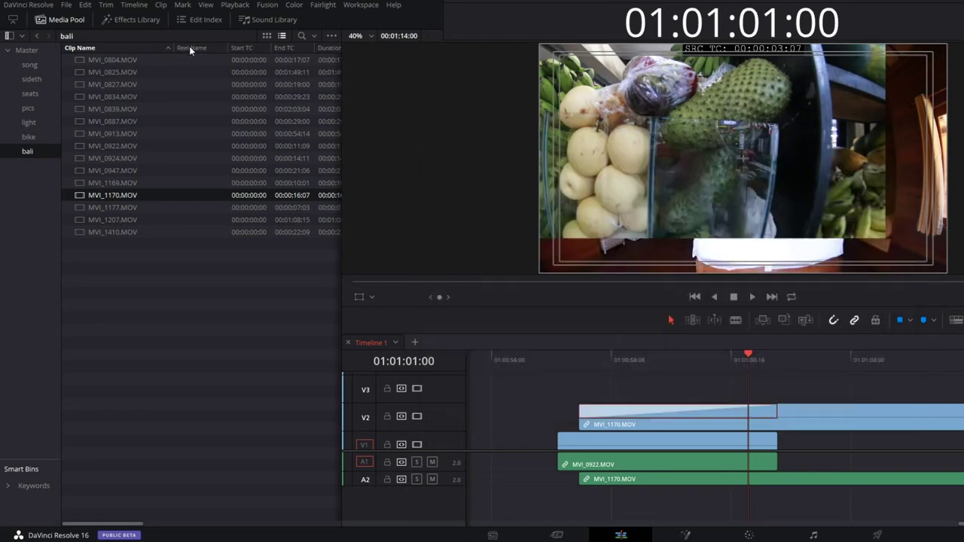
{"action": "right_click", "coordinate": [189, 46]}
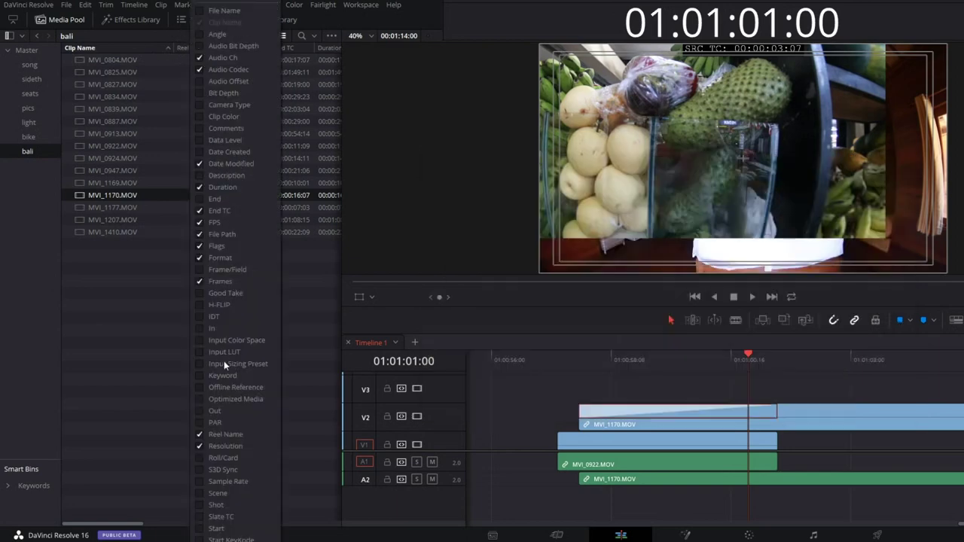
{"action": "scroll", "coordinate": [236, 271], "scroll_direction": "down", "scroll_amount": 3}
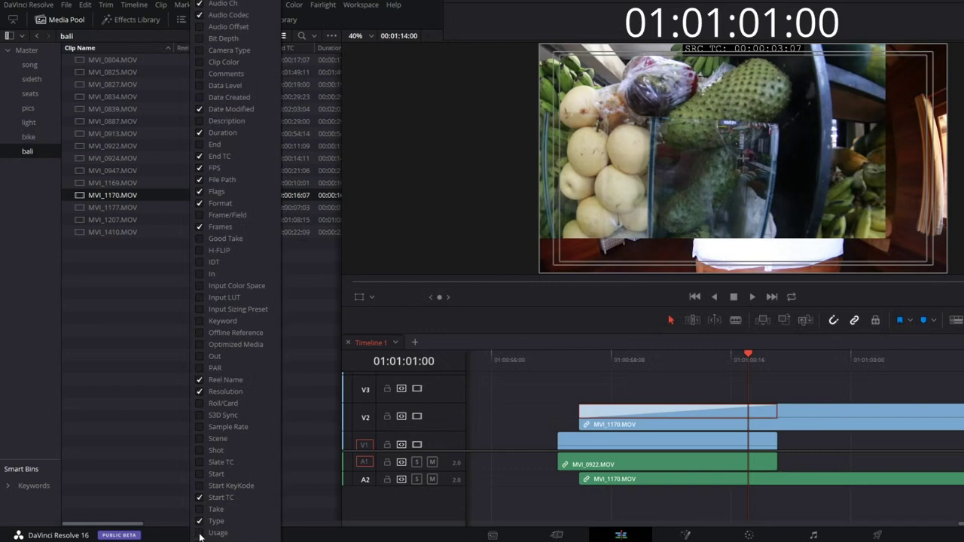
{"action": "scroll", "coordinate": [260, 400], "scroll_direction": "up", "scroll_amount": 3}
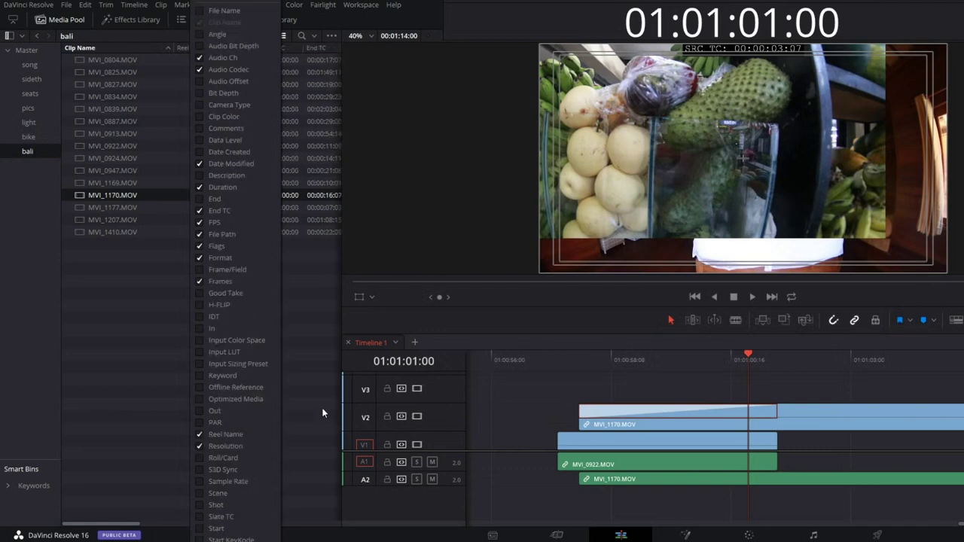
{"action": "left_click", "coordinate": [118, 300]}
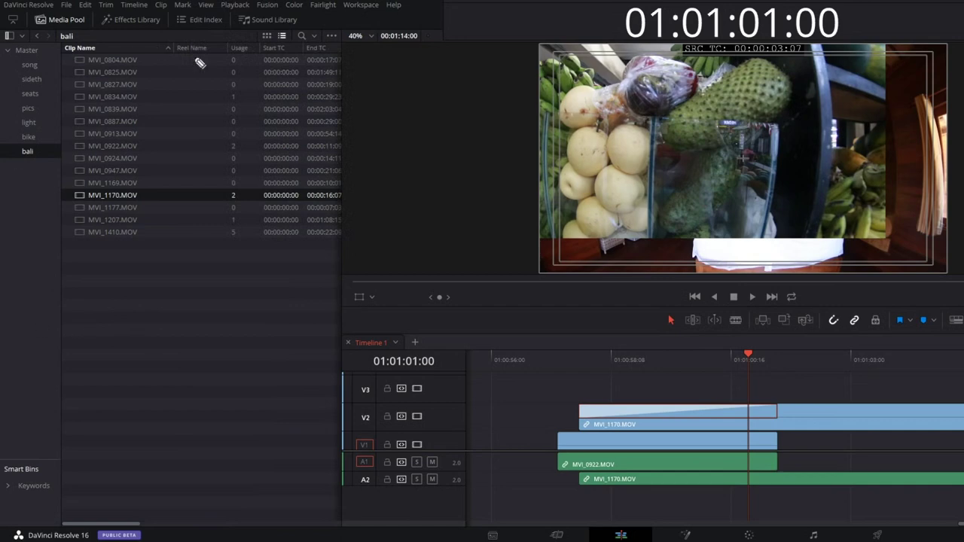
Step: Annotate the Usage column, highlighting MVI_1410.MOV's usage count of 5, then clear the drawings
{"action": "mouse_move", "coordinate": [246, 37]}
{"action": "left_mouse_down"}
{"action": "mouse_move", "coordinate": [247, 243]}
{"action": "mouse_move", "coordinate": [249, 51]}
{"action": "left_mouse_up"}
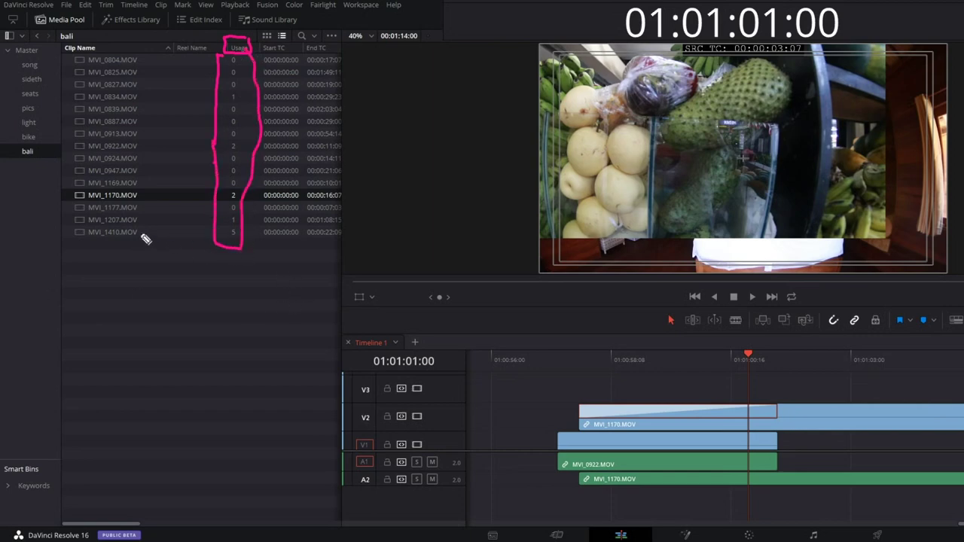
{"action": "mouse_move", "coordinate": [172, 222]}
{"action": "left_mouse_down"}
{"action": "mouse_move", "coordinate": [140, 233]}
{"action": "mouse_move", "coordinate": [148, 238]}
{"action": "left_mouse_up"}
{"action": "left_click_drag", "start_coordinate": [140, 272], "coordinate": [224, 232]}
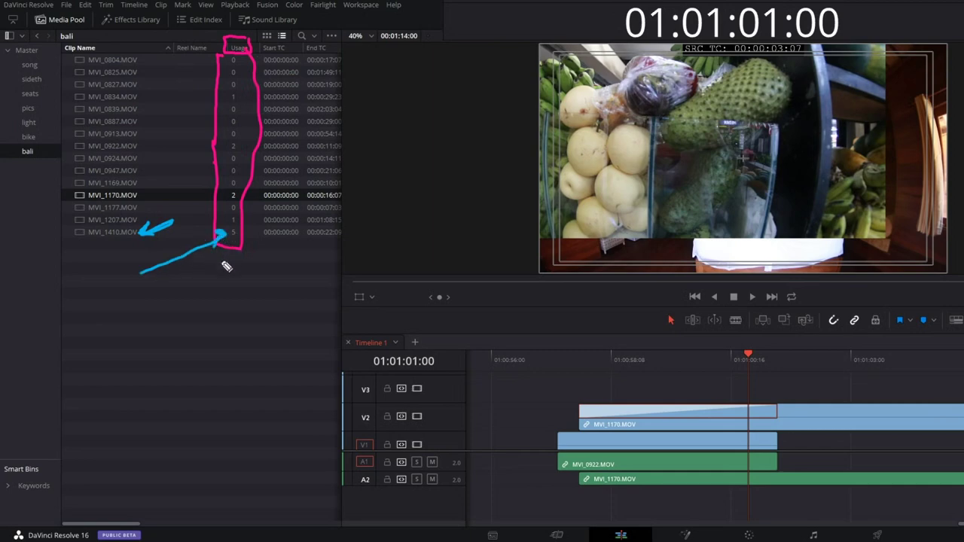
{"action": "mouse_move", "coordinate": [230, 234]}
{"action": "left_mouse_down"}
{"action": "mouse_move", "coordinate": [240, 252]}
{"action": "mouse_move", "coordinate": [565, 381]}
{"action": "left_mouse_up"}
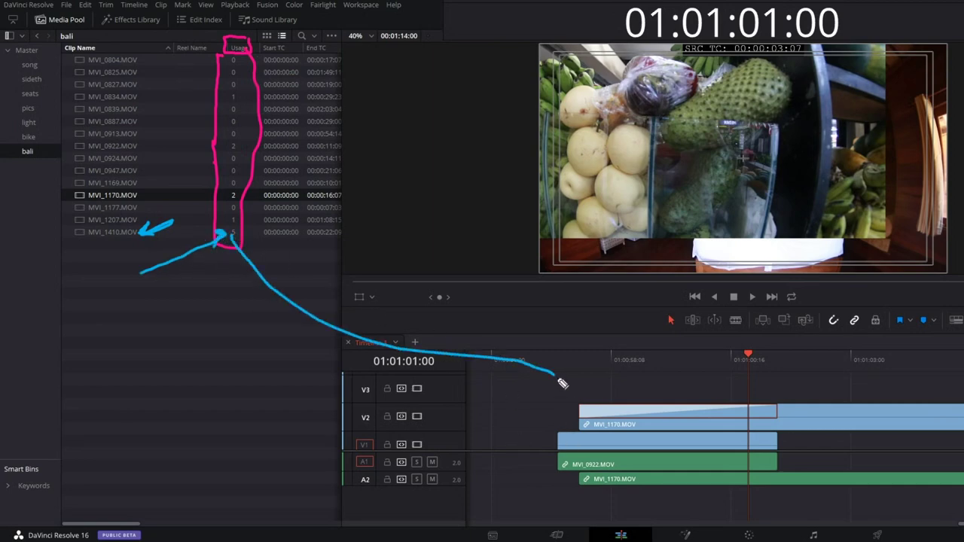
{"action": "left_click_drag", "start_coordinate": [539, 351], "coordinate": [569, 394]}
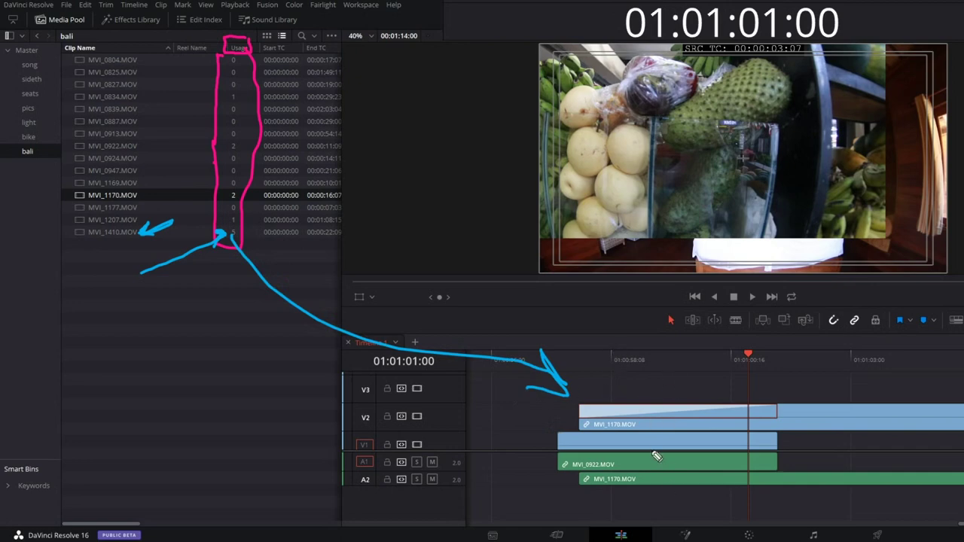
{"action": "mouse_move", "coordinate": [220, 239]}
{"action": "left_mouse_down"}
{"action": "mouse_move", "coordinate": [243, 254]}
{"action": "mouse_move", "coordinate": [238, 239]}
{"action": "left_mouse_up"}
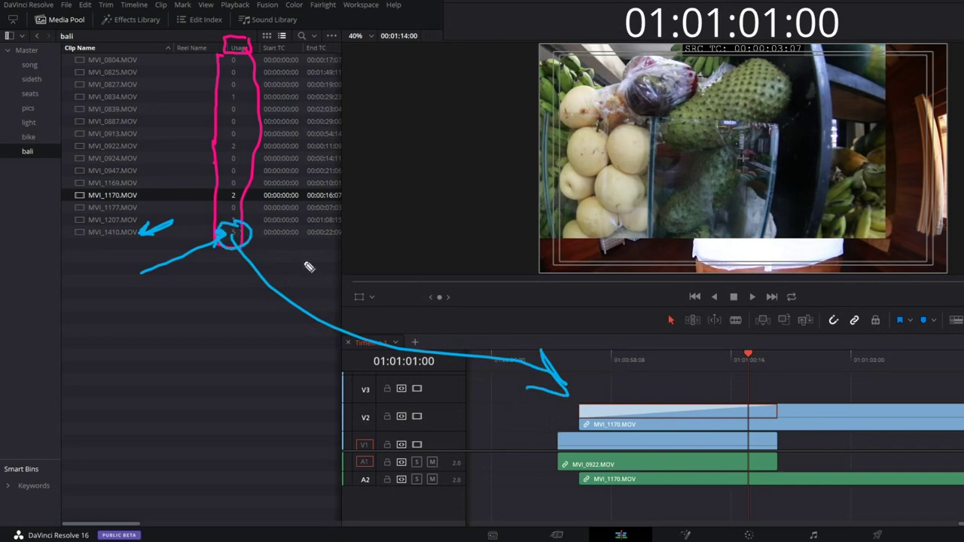
{"action": "key", "text": "e"}
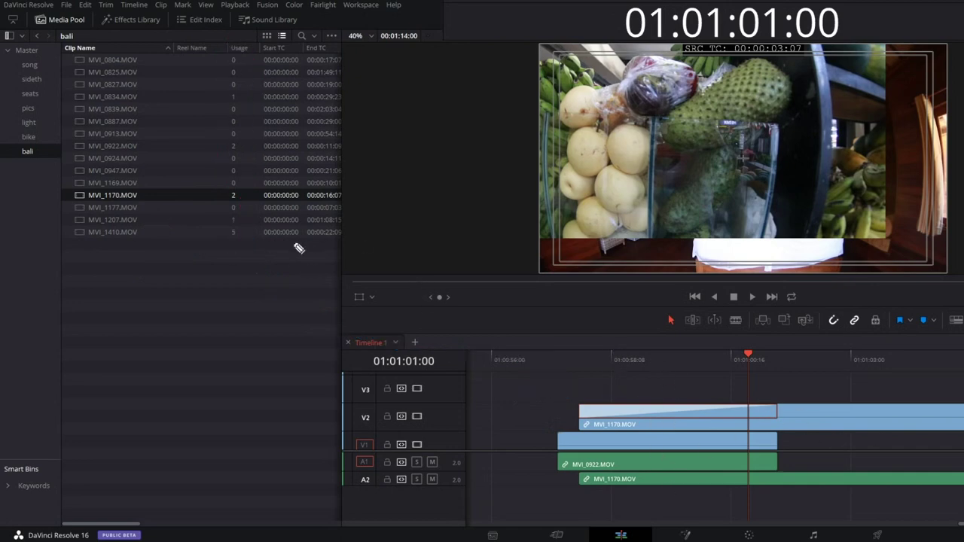
Step: Mark usage counts for MVI_1207, MVI_0834 (1) and MVI_1170 (2), clear them, select MVI_1177
{"action": "left_click_drag", "start_coordinate": [143, 219], "coordinate": [181, 204]}
{"action": "mouse_move", "coordinate": [240, 214]}
{"action": "left_mouse_down"}
{"action": "mouse_move", "coordinate": [235, 224]}
{"action": "mouse_move", "coordinate": [512, 413]}
{"action": "mouse_move", "coordinate": [554, 386]}
{"action": "left_mouse_up"}
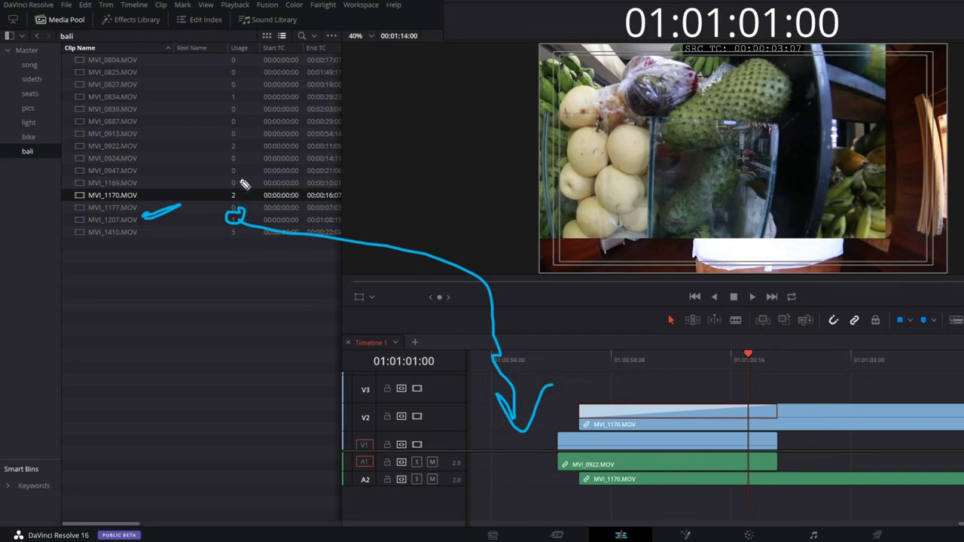
{"action": "left_click_drag", "start_coordinate": [224, 57], "coordinate": [227, 86]}
{"action": "left_click_drag", "start_coordinate": [238, 90], "coordinate": [238, 149]}
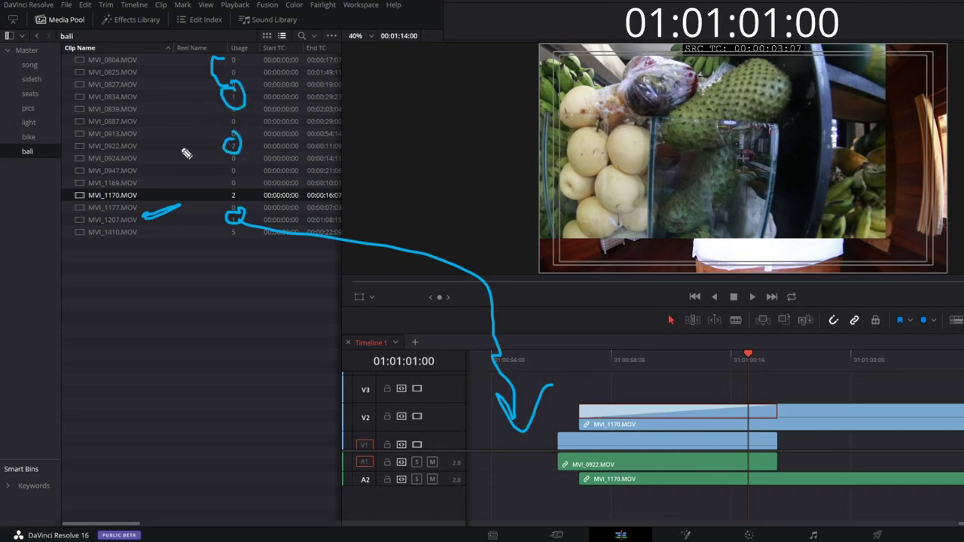
{"action": "left_click_drag", "start_coordinate": [240, 195], "coordinate": [245, 189]}
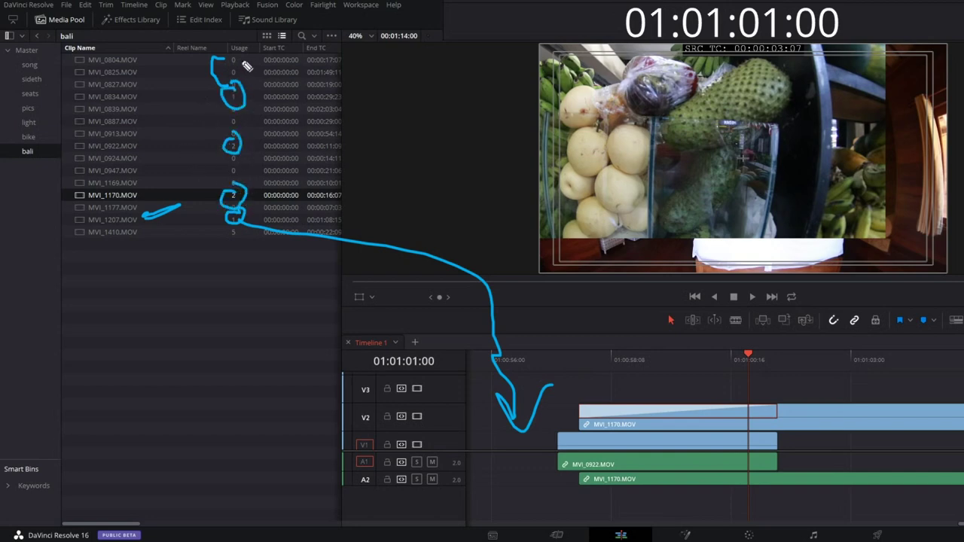
{"action": "left_click_drag", "start_coordinate": [242, 39], "coordinate": [255, 53]}
{"action": "key", "text": "Escape"}
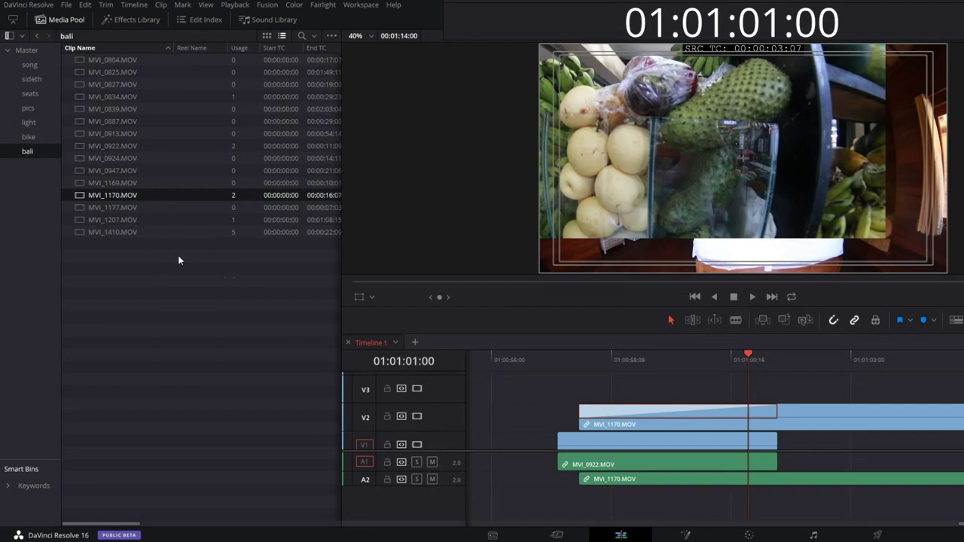
{"action": "left_click", "coordinate": [113, 209]}
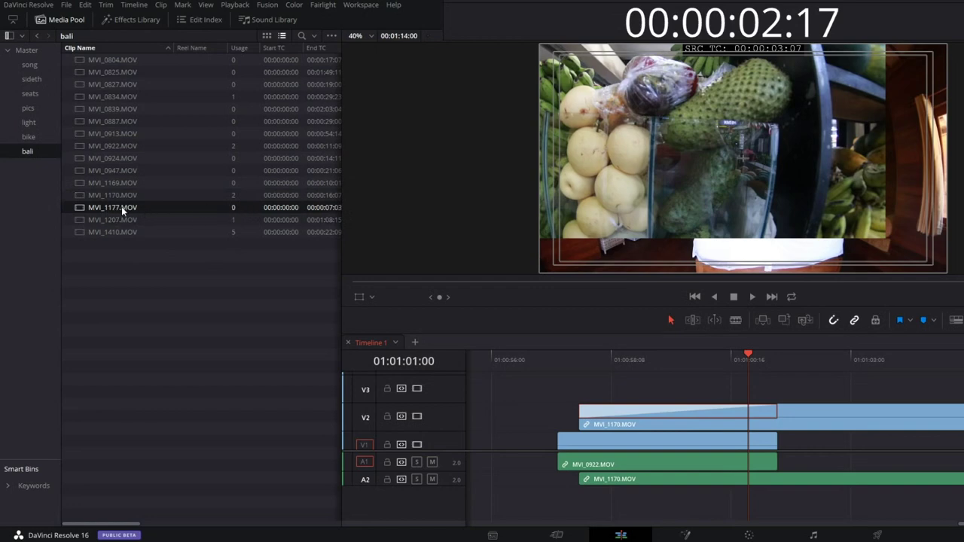
Step: Return the bin to thumbnails, outline MVI_1177 and dismiss its context menu unused
{"action": "left_click", "coordinate": [266, 35]}
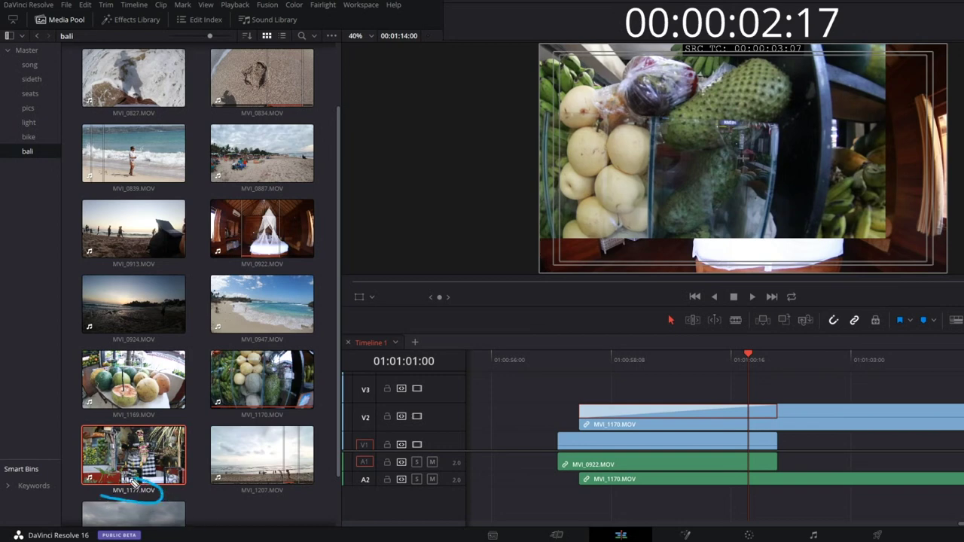
{"action": "mouse_move", "coordinate": [108, 423]}
{"action": "left_mouse_down"}
{"action": "mouse_move", "coordinate": [181, 482]}
{"action": "mouse_move", "coordinate": [140, 455]}
{"action": "left_mouse_up"}
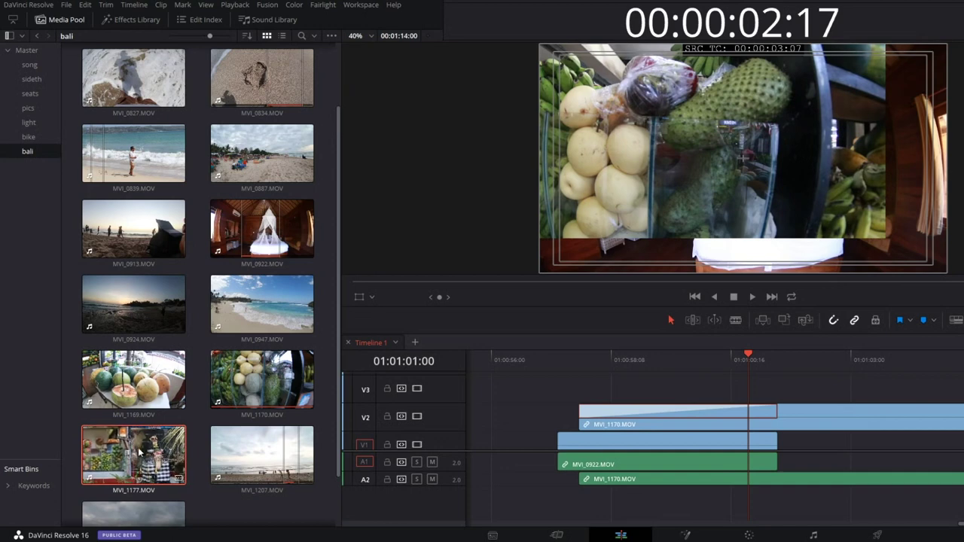
{"action": "right_click", "coordinate": [136, 444]}
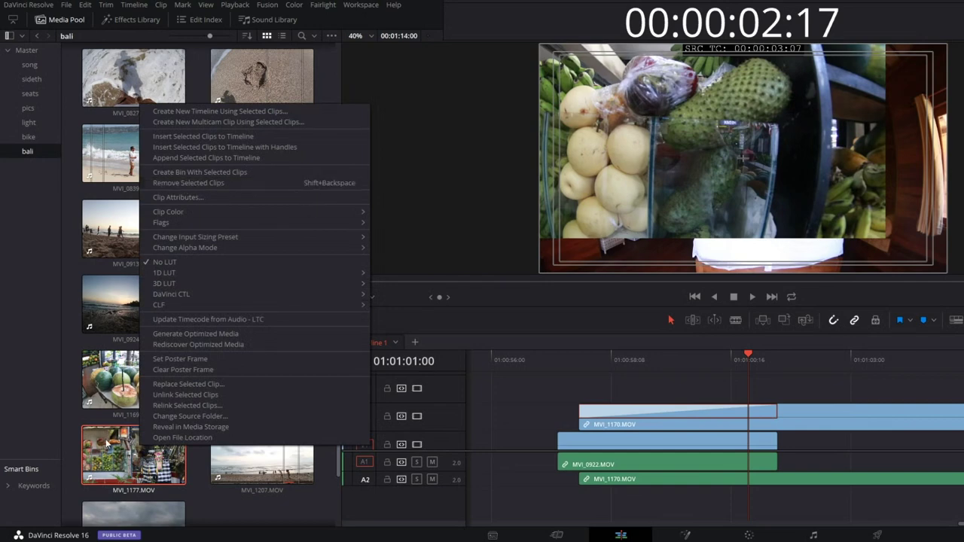
{"action": "left_click", "coordinate": [67, 381]}
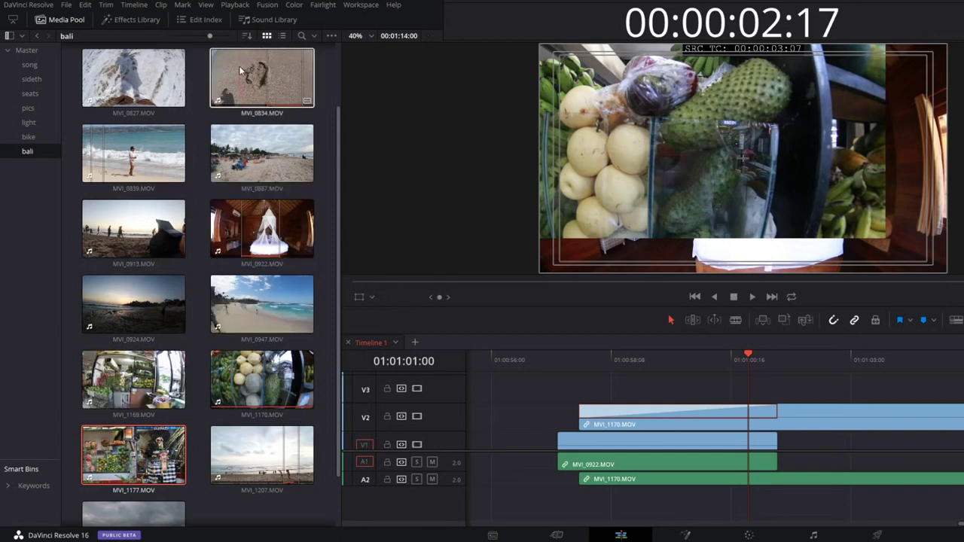
Step: Show the bin as a list, sort by Usage, and annotate the unused and used clips
{"action": "left_click", "coordinate": [282, 35]}
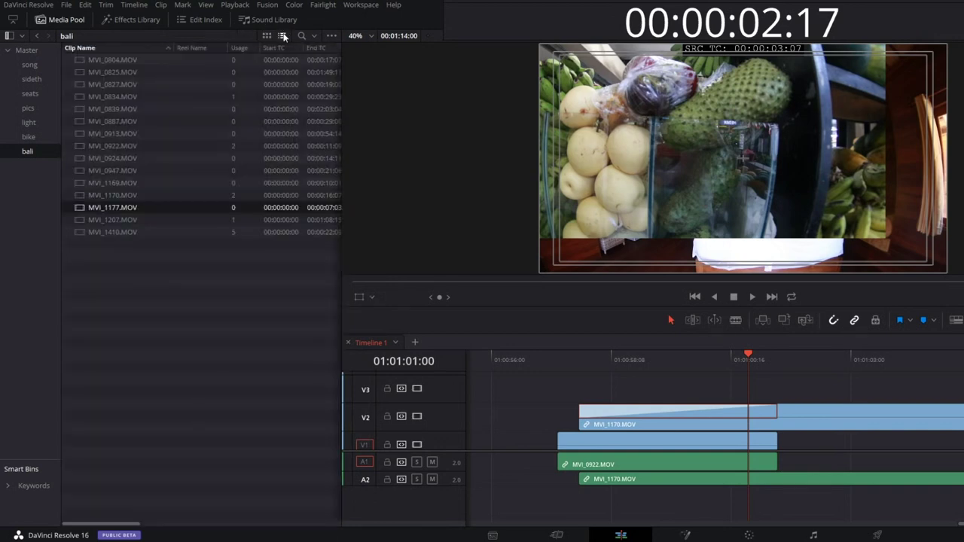
{"action": "left_click", "coordinate": [241, 48]}
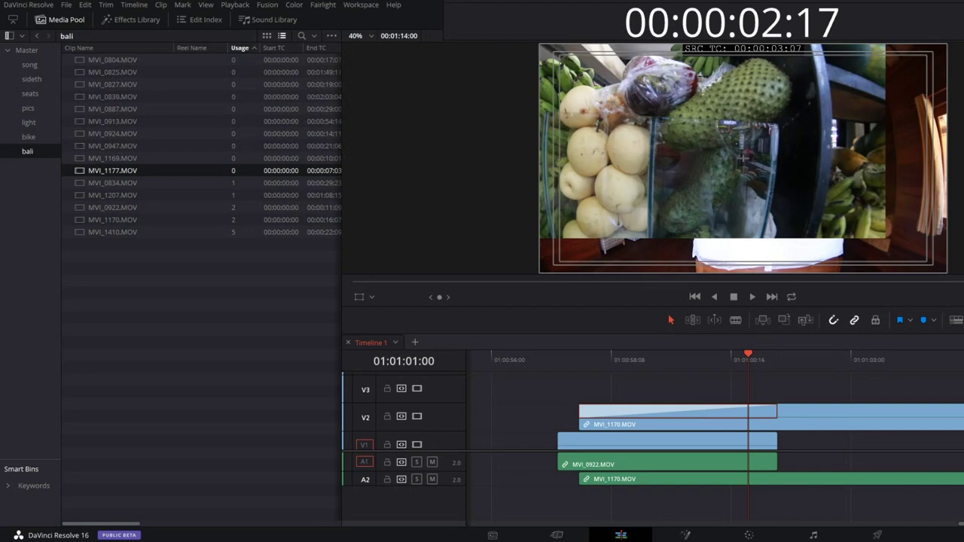
{"action": "left_click_drag", "start_coordinate": [225, 56], "coordinate": [219, 243]}
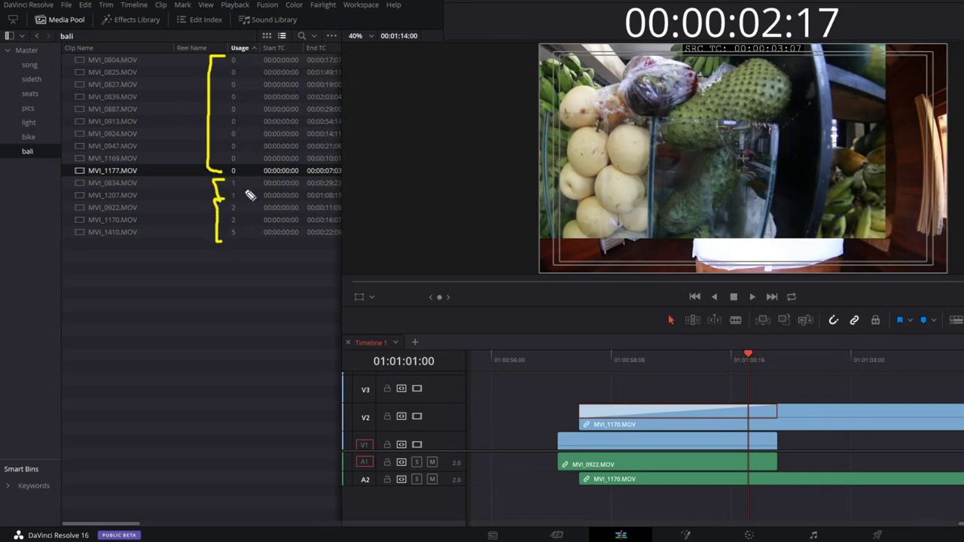
{"action": "mouse_move", "coordinate": [249, 181]}
{"action": "left_mouse_down"}
{"action": "mouse_move", "coordinate": [250, 233]}
{"action": "mouse_move", "coordinate": [253, 218]}
{"action": "left_mouse_up"}
{"action": "left_click_drag", "start_coordinate": [211, 243], "coordinate": [240, 241]}
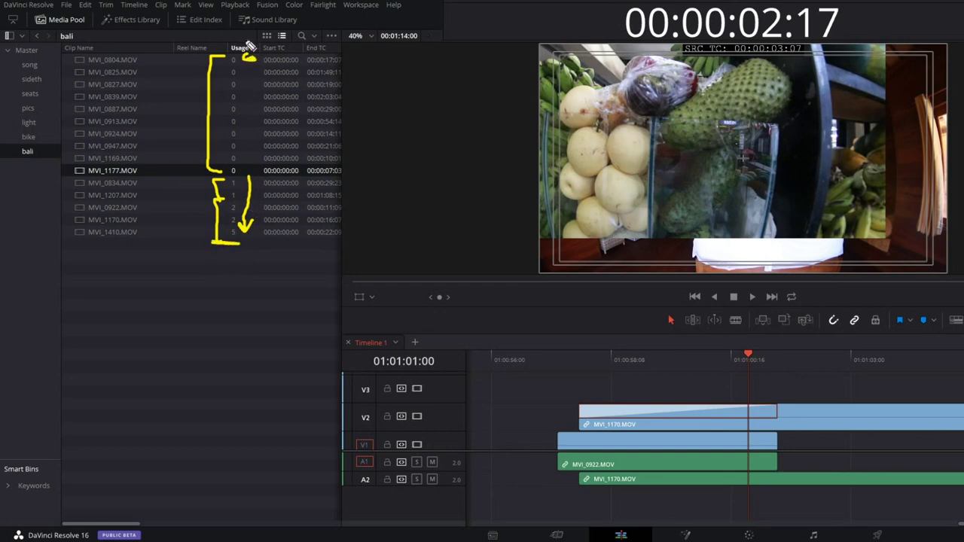
{"action": "left_click_drag", "start_coordinate": [255, 41], "coordinate": [257, 61]}
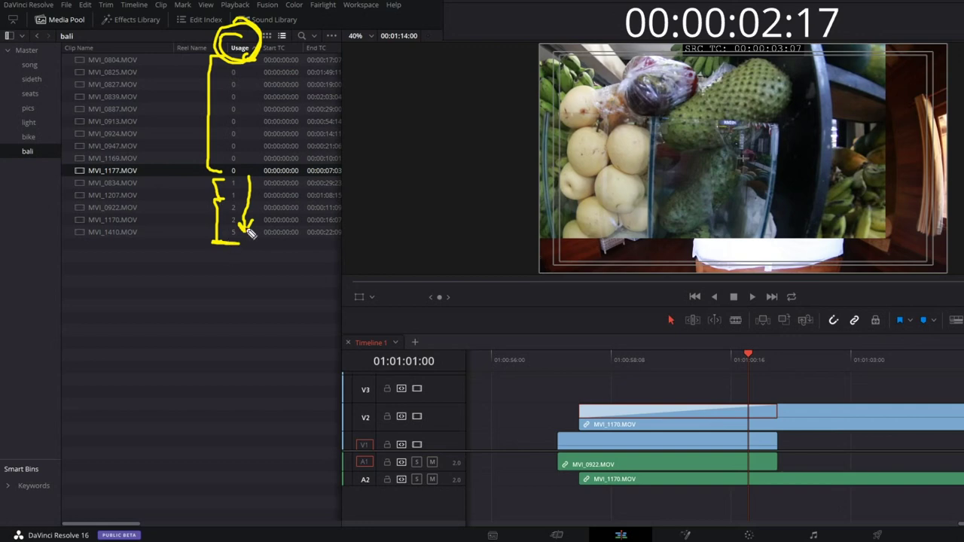
{"action": "key", "text": "e"}
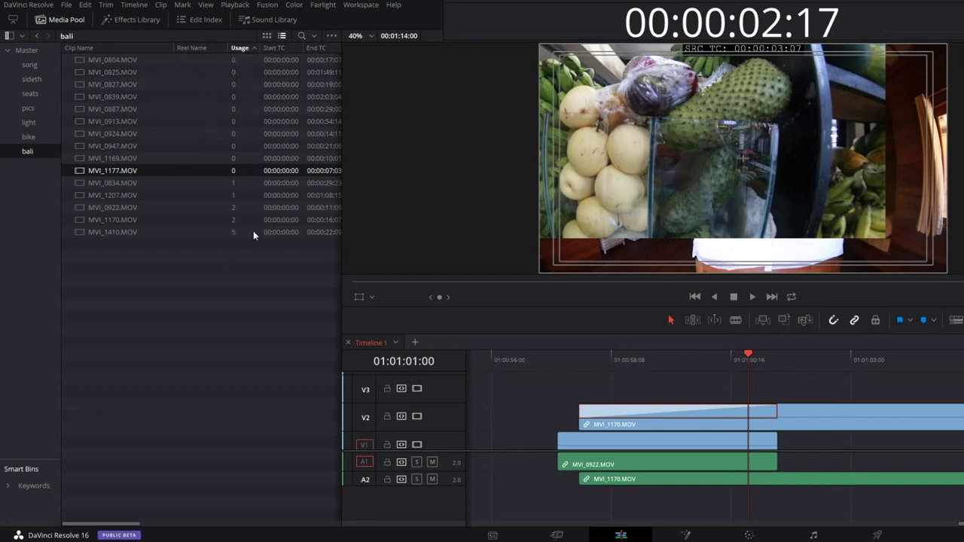
Step: Reverse the Usage sort so MVI_1410.MOV with 5 uses comes first
{"action": "left_click", "coordinate": [240, 48]}
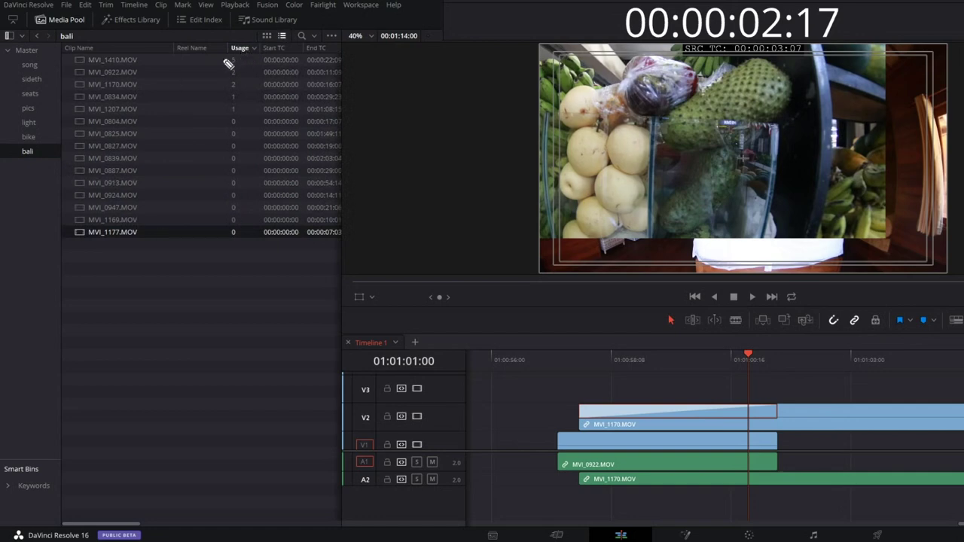
{"action": "mouse_move", "coordinate": [190, 62]}
{"action": "left_mouse_down"}
{"action": "mouse_move", "coordinate": [226, 59]}
{"action": "mouse_move", "coordinate": [188, 215]}
{"action": "mouse_move", "coordinate": [211, 193]}
{"action": "left_mouse_up"}
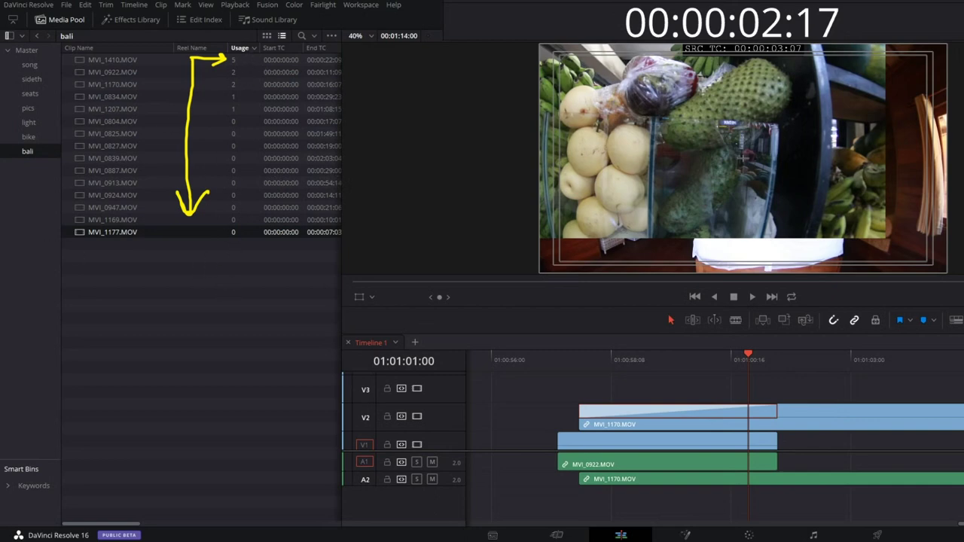
{"action": "key", "text": "Escape"}
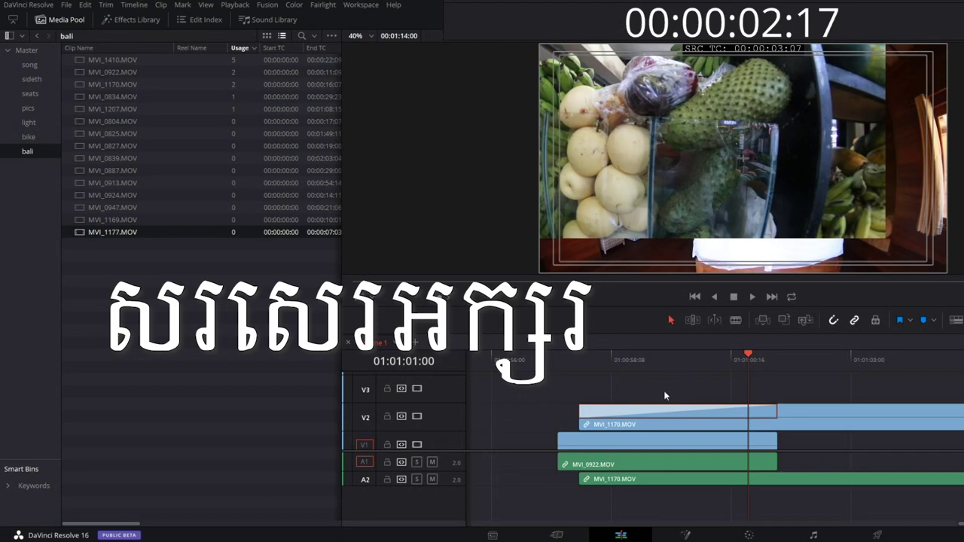
Step: Select every clip on Timeline 1 and delete them
{"action": "left_click_drag", "start_coordinate": [535, 378], "coordinate": [837, 422]}
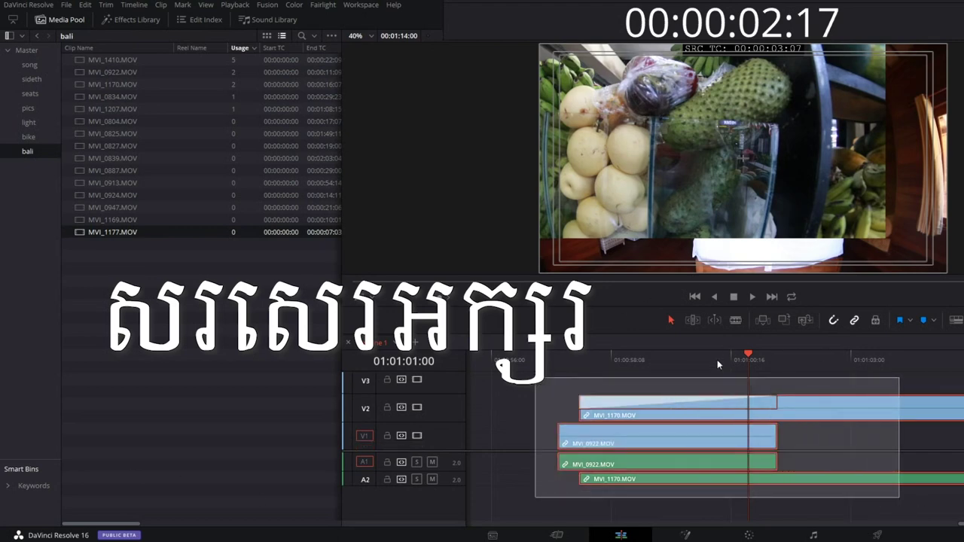
{"action": "left_click_drag", "start_coordinate": [718, 365], "coordinate": [819, 416]}
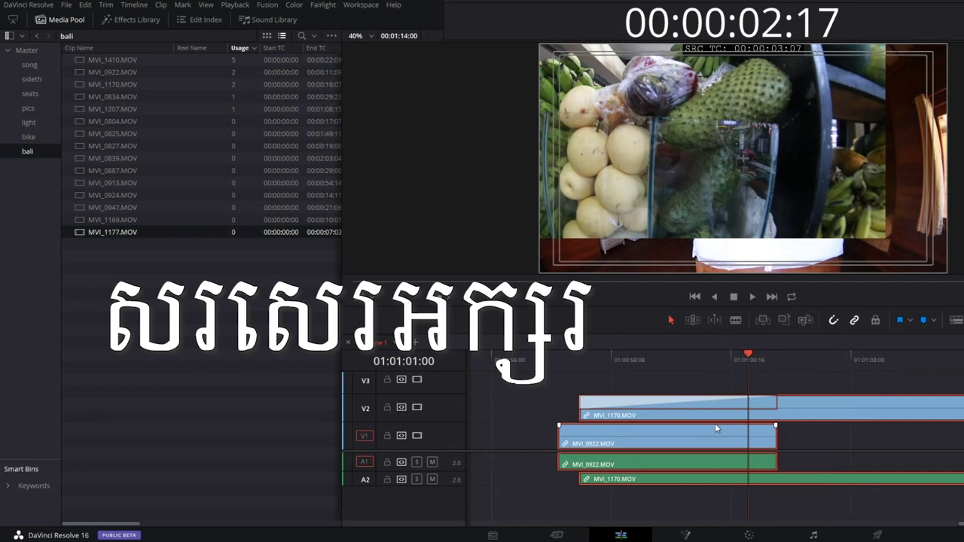
{"action": "key", "text": "Delete"}
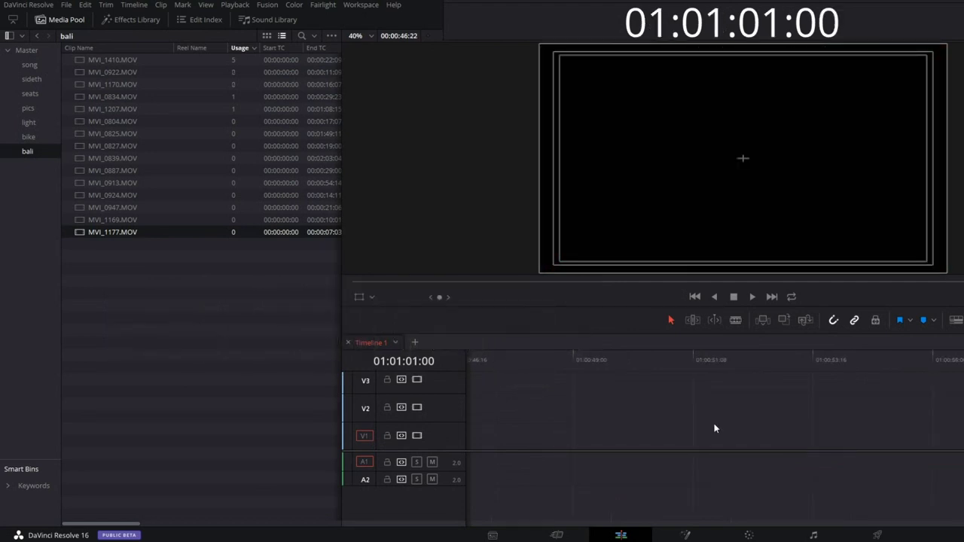
Step: Load MVI_0913 from the thumbnail view into the source viewer and add it to V1 and A1
{"action": "left_click", "coordinate": [545, 357]}
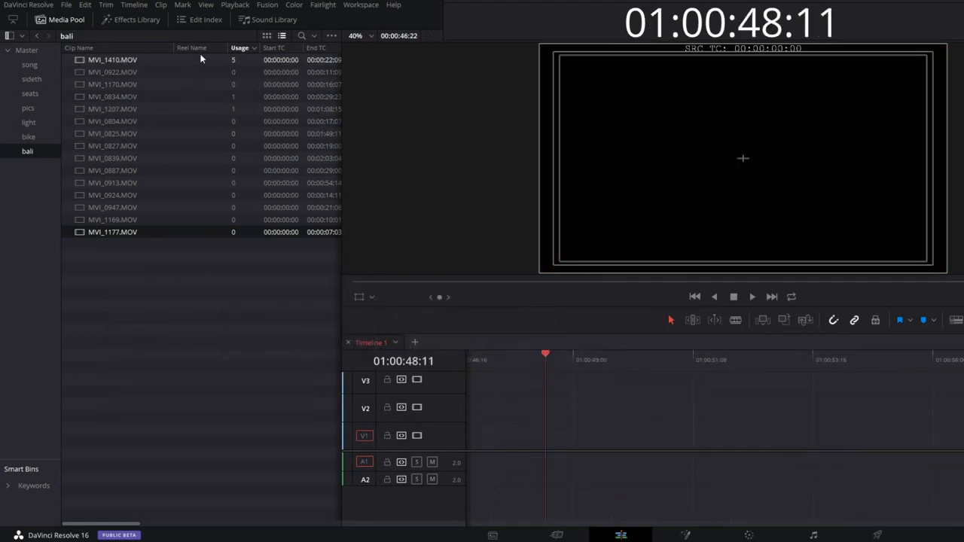
{"action": "left_click", "coordinate": [267, 35]}
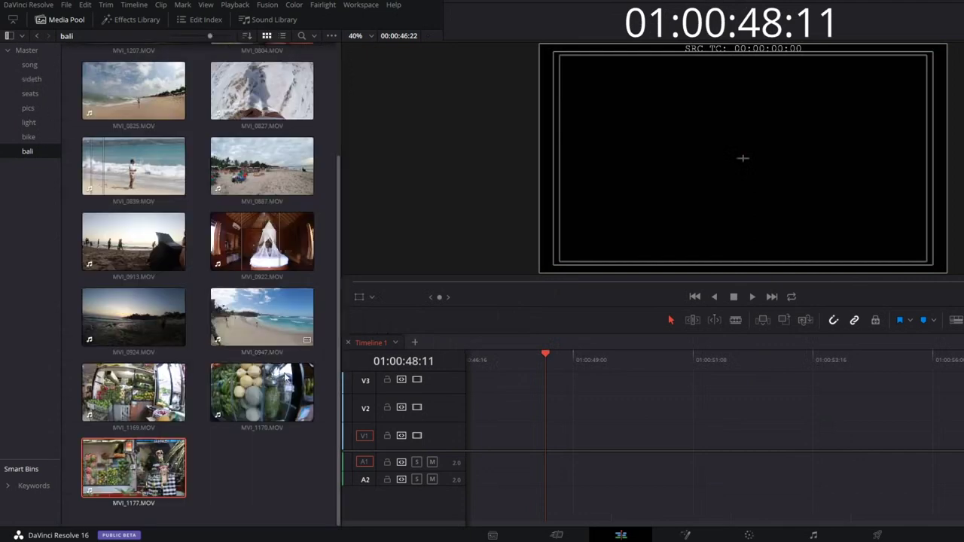
{"action": "double_click", "coordinate": [137, 317]}
{"action": "key", "text": "Up"}
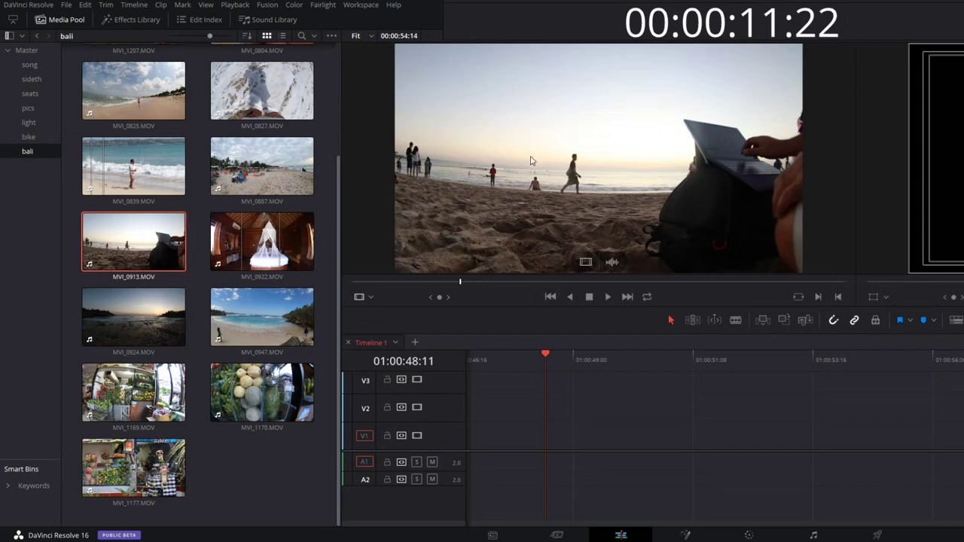
{"action": "left_click_drag", "start_coordinate": [533, 138], "coordinate": [504, 452]}
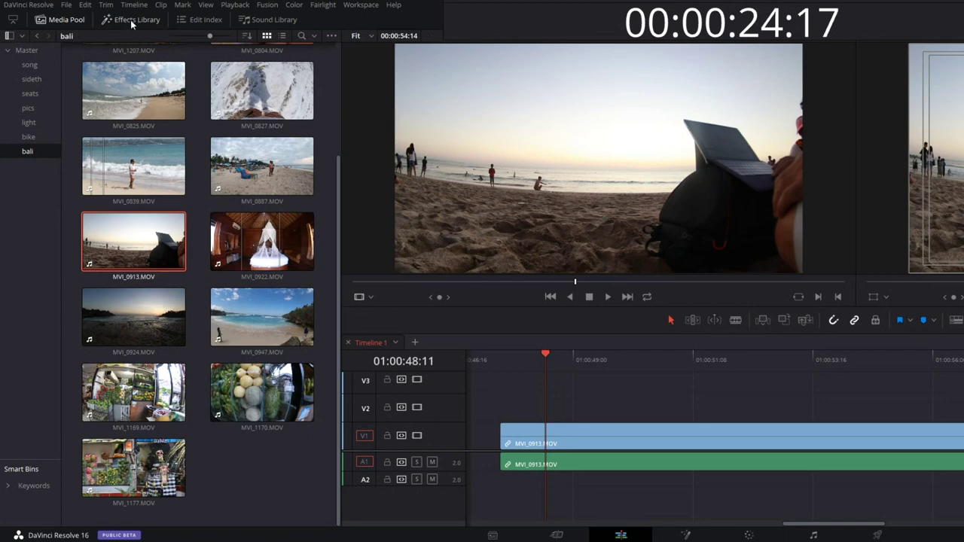
{"action": "left_click", "coordinate": [130, 20]}
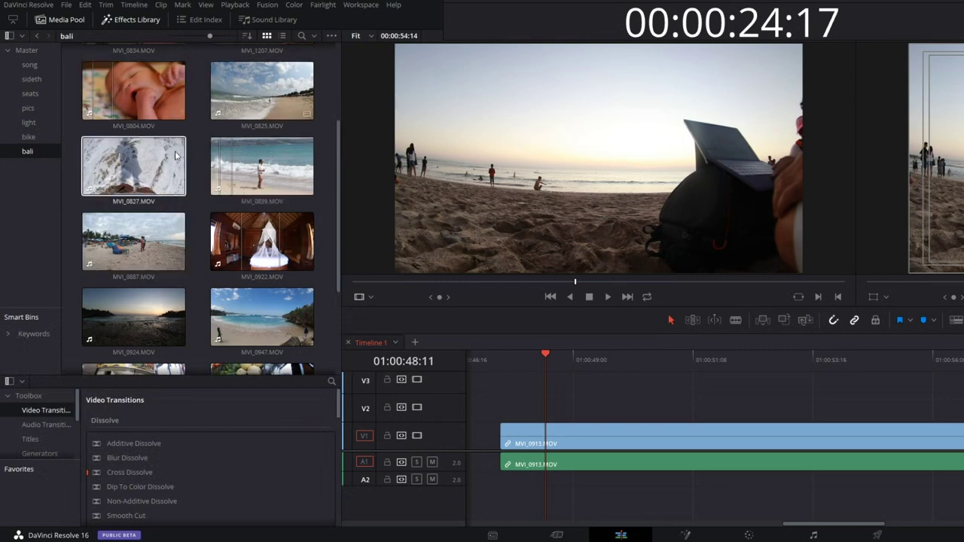
{"action": "left_click", "coordinate": [67, 21]}
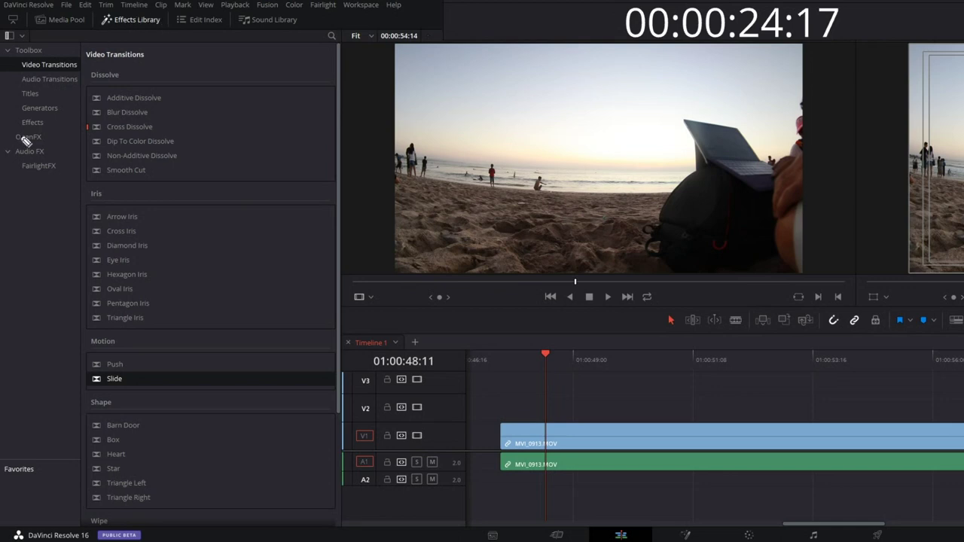
{"action": "mouse_move", "coordinate": [42, 88]}
{"action": "left_mouse_down"}
{"action": "mouse_move", "coordinate": [34, 101]}
{"action": "mouse_move", "coordinate": [48, 103]}
{"action": "left_mouse_up"}
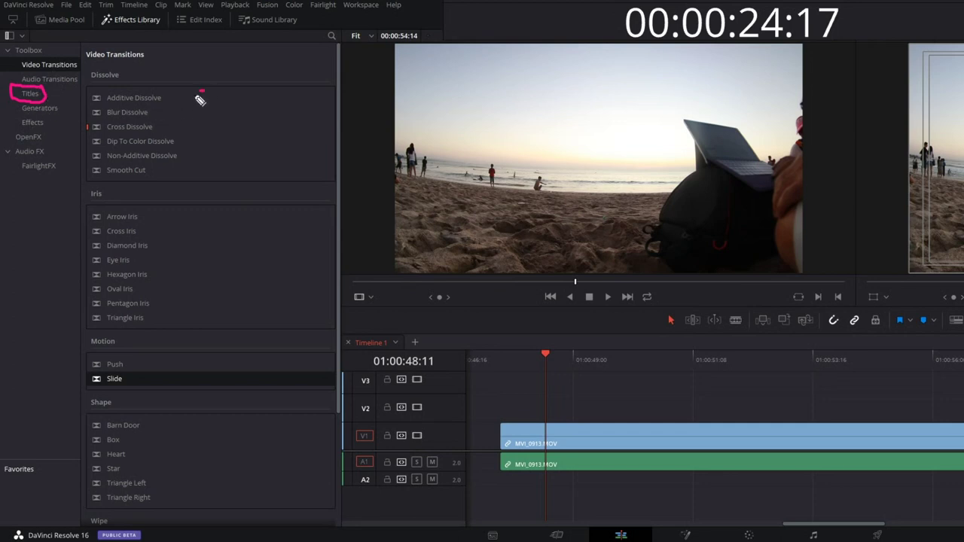
{"action": "mouse_move", "coordinate": [201, 94]}
{"action": "left_mouse_down"}
{"action": "mouse_move", "coordinate": [216, 269]}
{"action": "mouse_move", "coordinate": [202, 401]}
{"action": "left_mouse_up"}
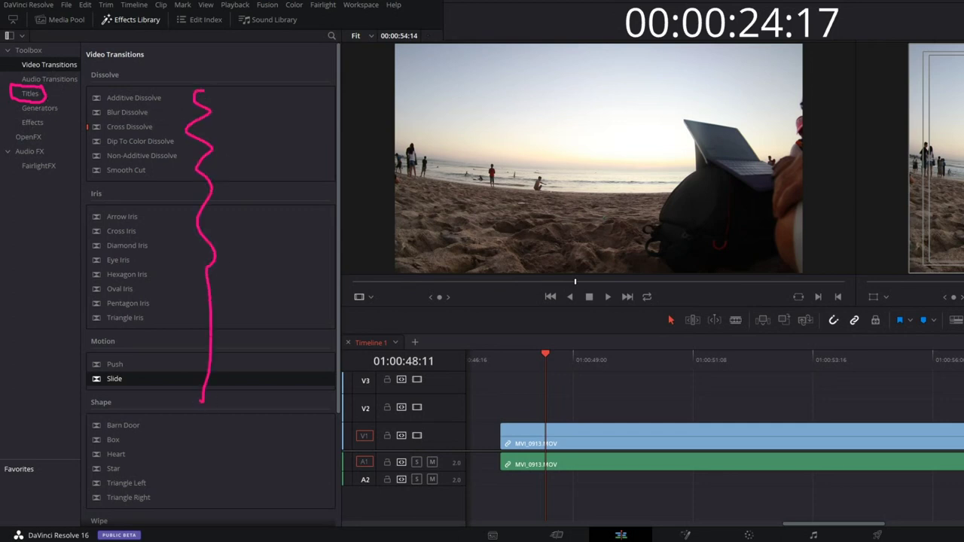
{"action": "left_click", "coordinate": [31, 94]}
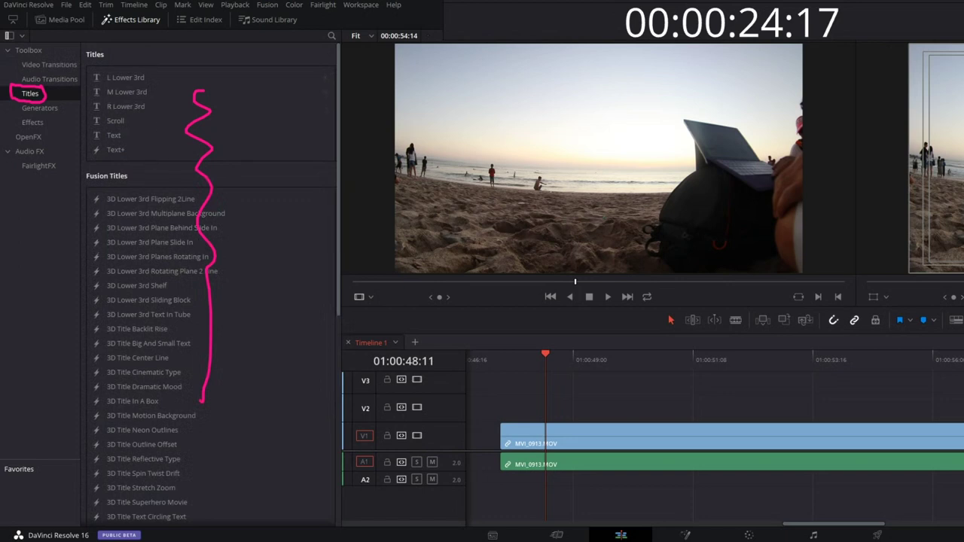
{"action": "left_click_drag", "start_coordinate": [73, 89], "coordinate": [43, 95]}
{"action": "left_click_drag", "start_coordinate": [109, 32], "coordinate": [82, 57]}
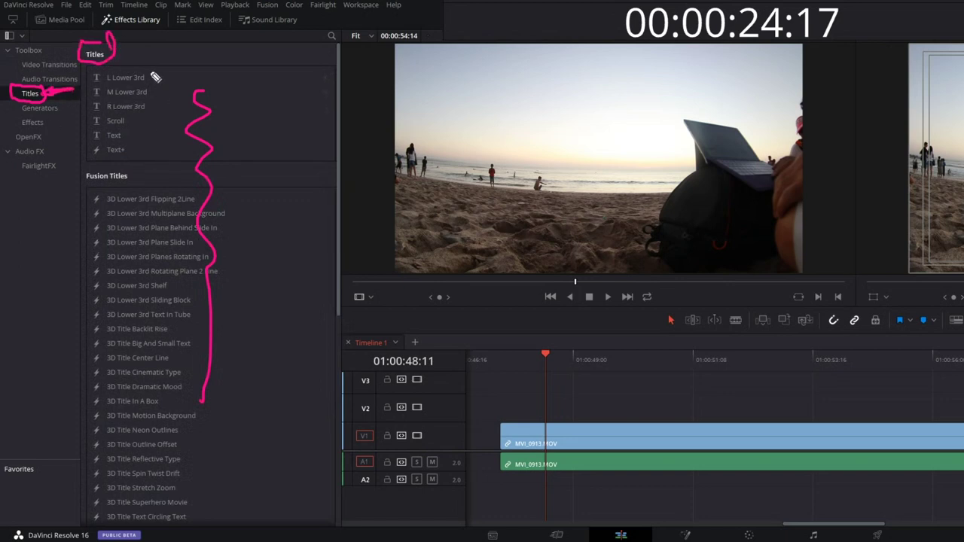
{"action": "mouse_move", "coordinate": [150, 73]}
{"action": "left_mouse_down"}
{"action": "mouse_move", "coordinate": [171, 156]}
{"action": "mouse_move", "coordinate": [126, 156]}
{"action": "left_mouse_up"}
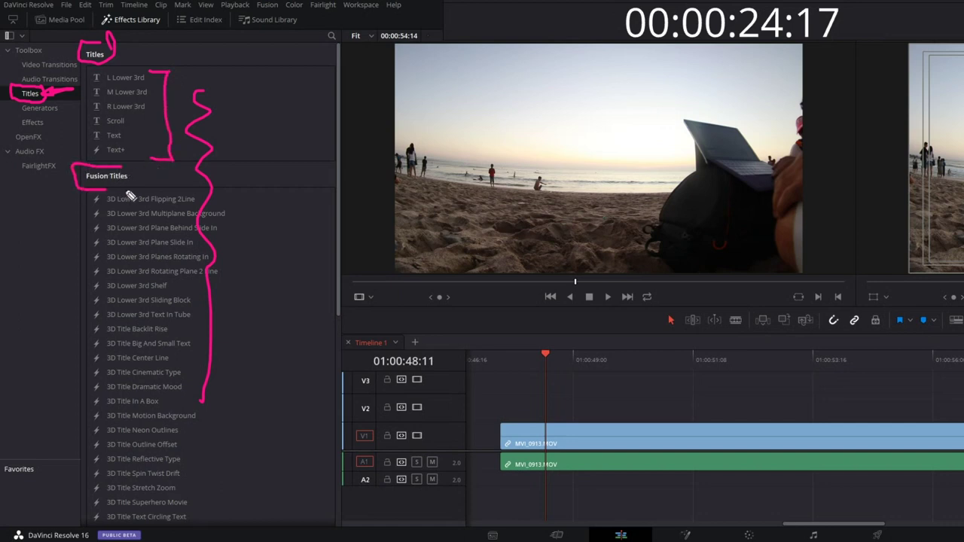
{"action": "mouse_move", "coordinate": [229, 200]}
{"action": "left_mouse_down"}
{"action": "mouse_move", "coordinate": [263, 203]}
{"action": "mouse_move", "coordinate": [249, 516]}
{"action": "mouse_move", "coordinate": [230, 510]}
{"action": "left_mouse_up"}
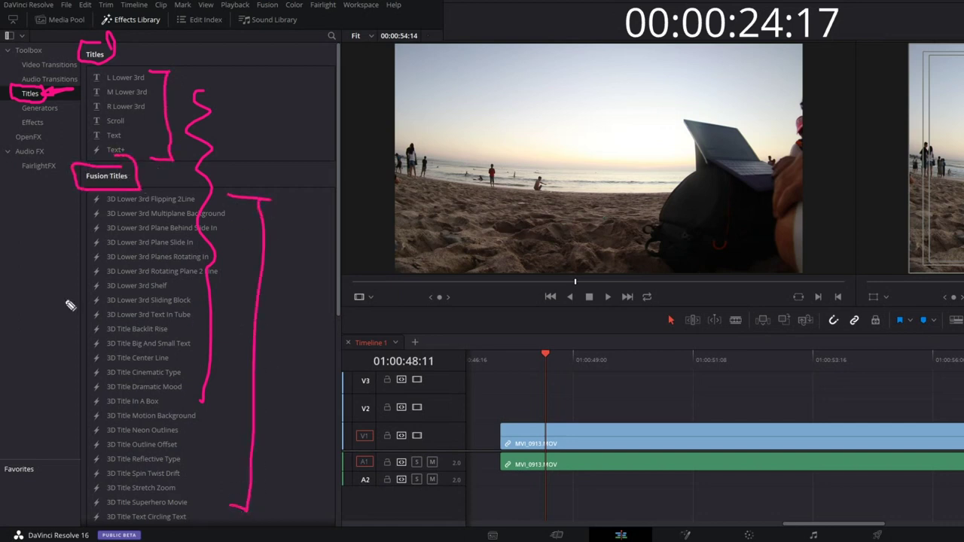
{"action": "key", "text": "Escape"}
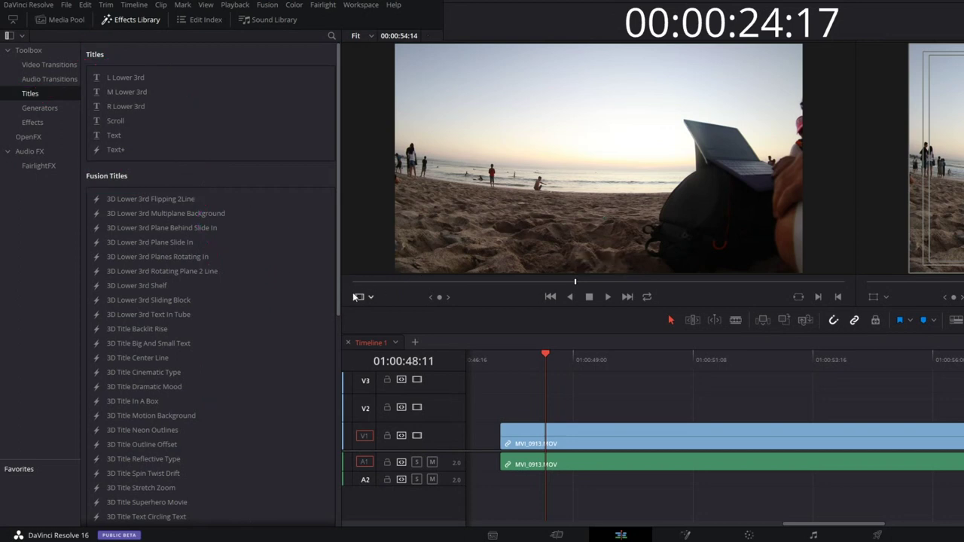
{"action": "left_click_drag", "start_coordinate": [337, 293], "coordinate": [327, 526]}
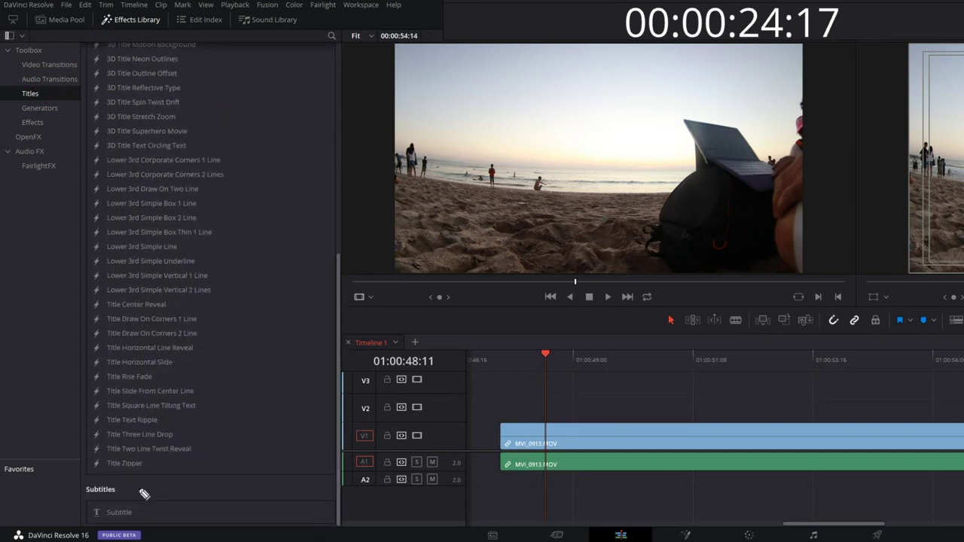
{"action": "mouse_move", "coordinate": [125, 489]}
{"action": "left_mouse_down"}
{"action": "mouse_move", "coordinate": [189, 466]}
{"action": "mouse_move", "coordinate": [122, 489]}
{"action": "mouse_move", "coordinate": [134, 475]}
{"action": "mouse_move", "coordinate": [148, 505]}
{"action": "left_mouse_up"}
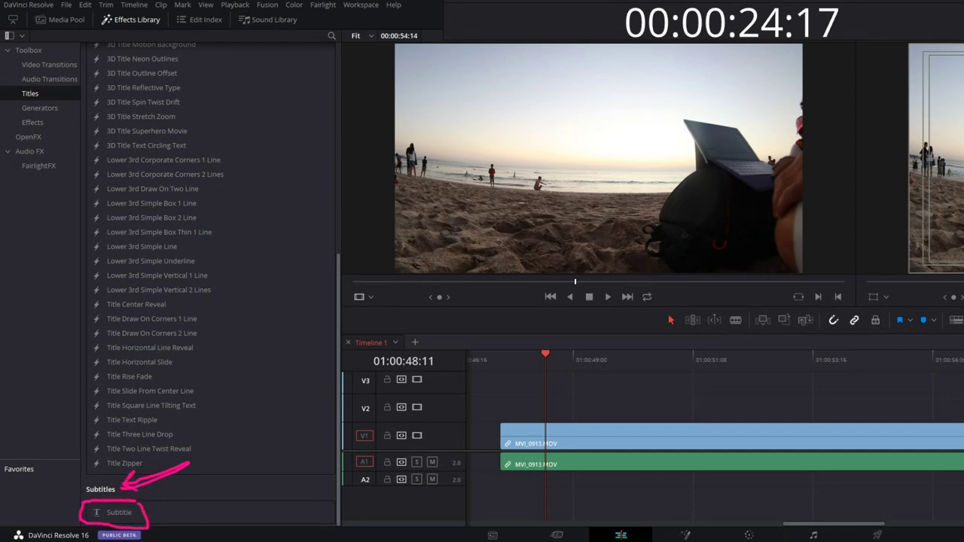
{"action": "scroll", "coordinate": [326, 247], "scroll_direction": "up", "scroll_amount": 5}
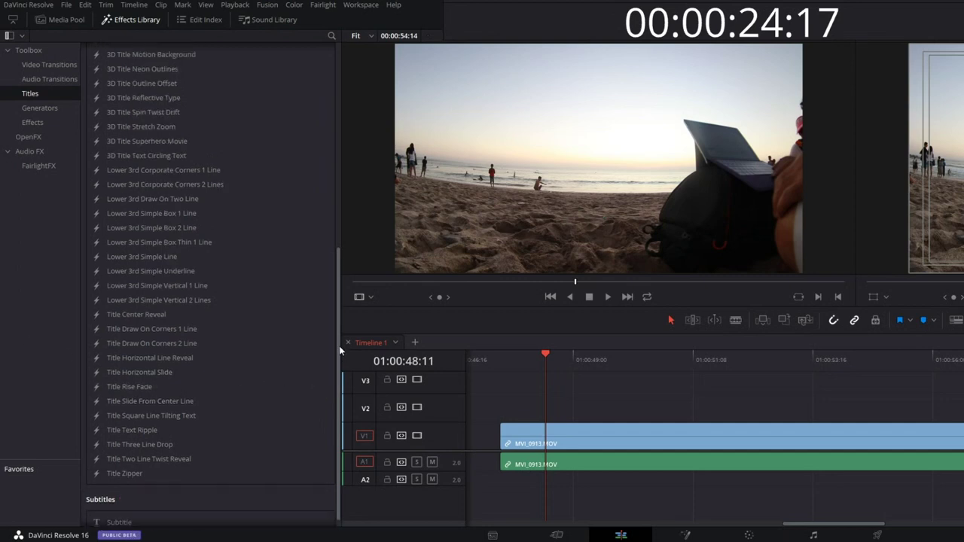
{"action": "scroll", "coordinate": [335, 156], "scroll_direction": "up", "scroll_amount": 5}
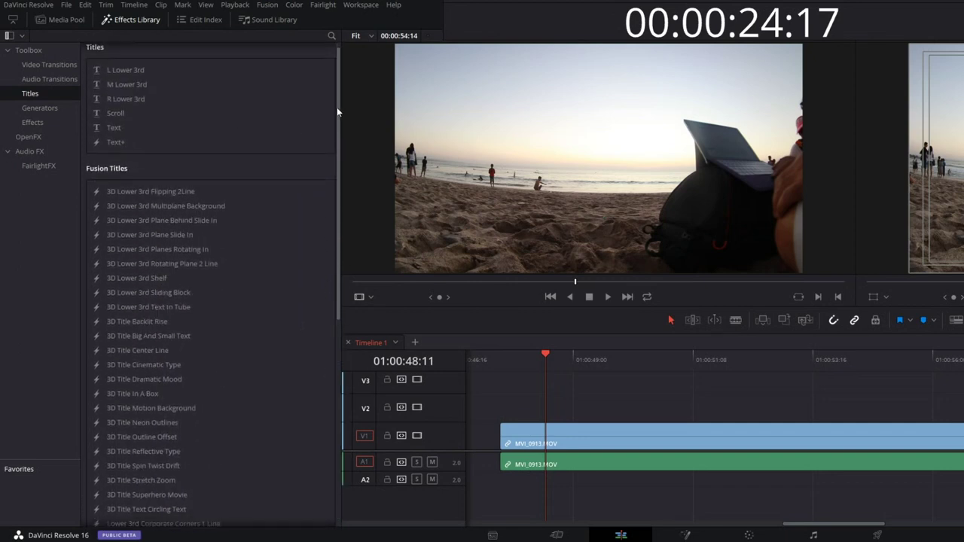
{"action": "scroll", "coordinate": [338, 184], "scroll_direction": "down", "scroll_amount": 4}
{"action": "scroll", "coordinate": [339, 226], "scroll_direction": "down", "scroll_amount": 3}
{"action": "scroll", "coordinate": [332, 316], "scroll_direction": "down", "scroll_amount": 3}
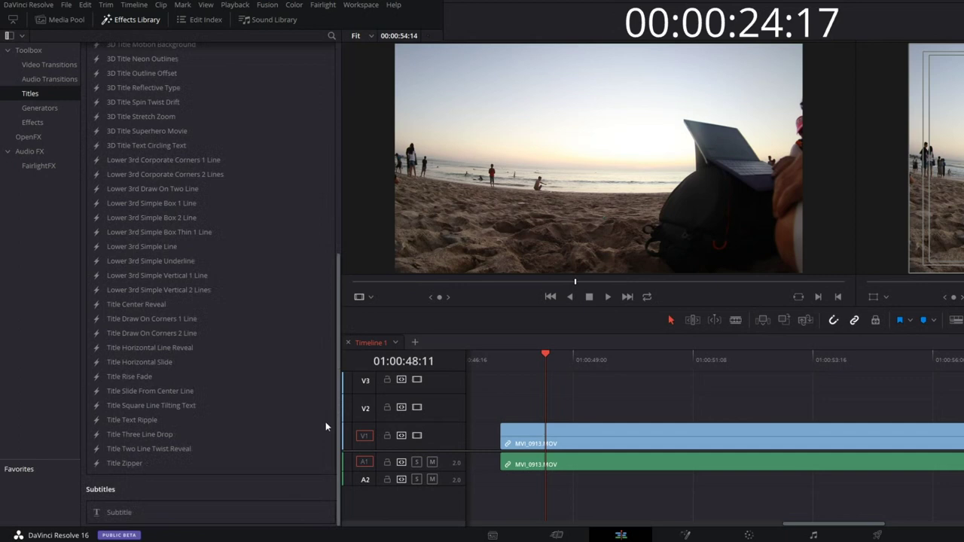
{"action": "scroll", "coordinate": [329, 388], "scroll_direction": "up", "scroll_amount": 8}
{"action": "scroll", "coordinate": [330, 131], "scroll_direction": "up", "scroll_amount": 2}
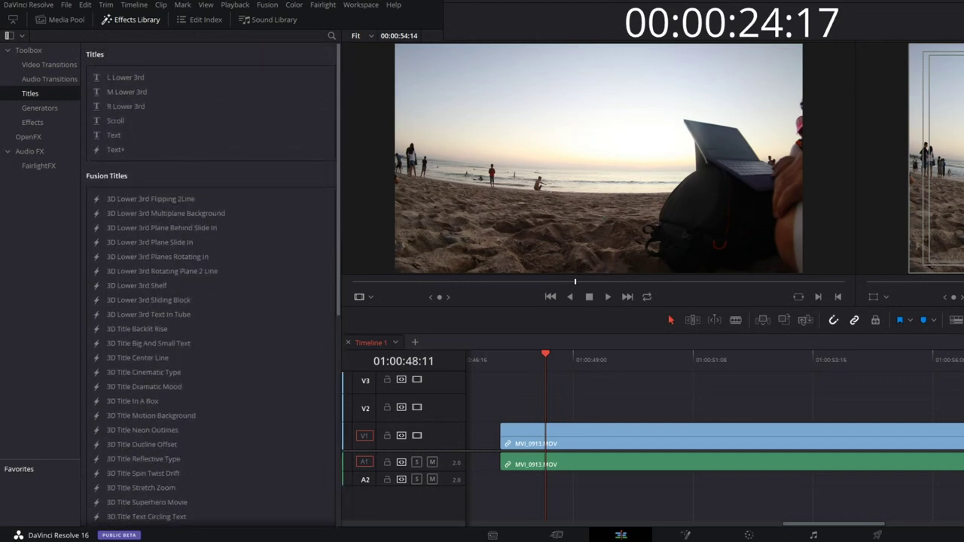
{"action": "left_click_drag", "start_coordinate": [150, 67], "coordinate": [141, 163]}
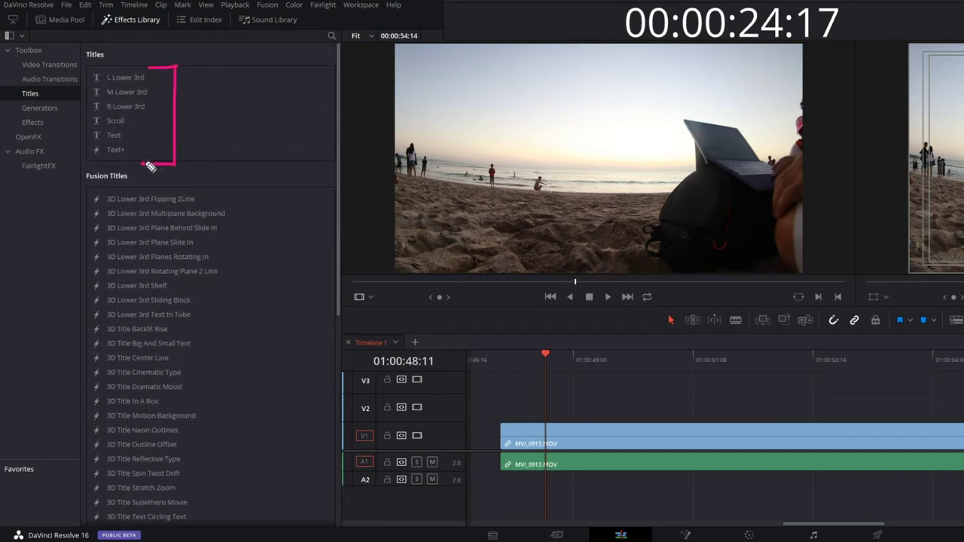
{"action": "left_click_drag", "start_coordinate": [266, 190], "coordinate": [291, 341]}
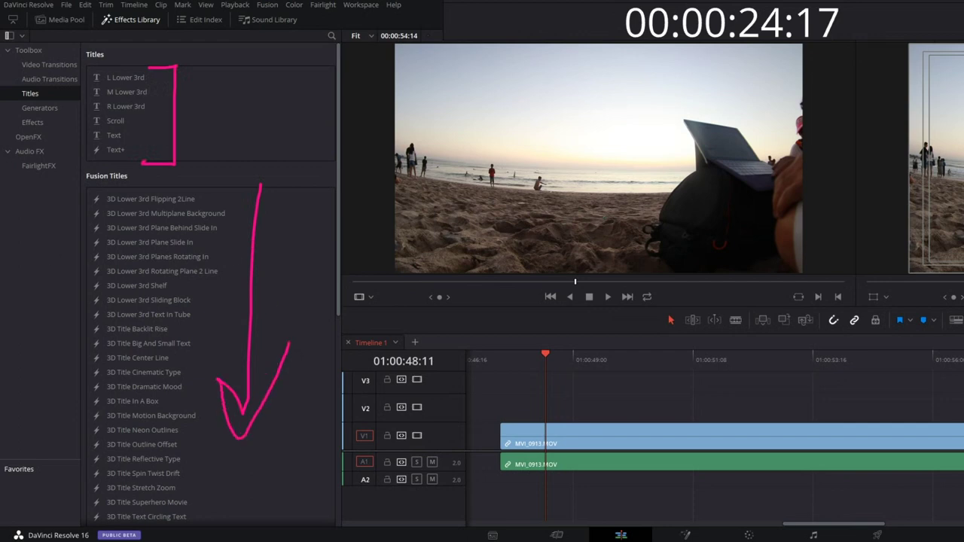
{"action": "key", "text": "Escape"}
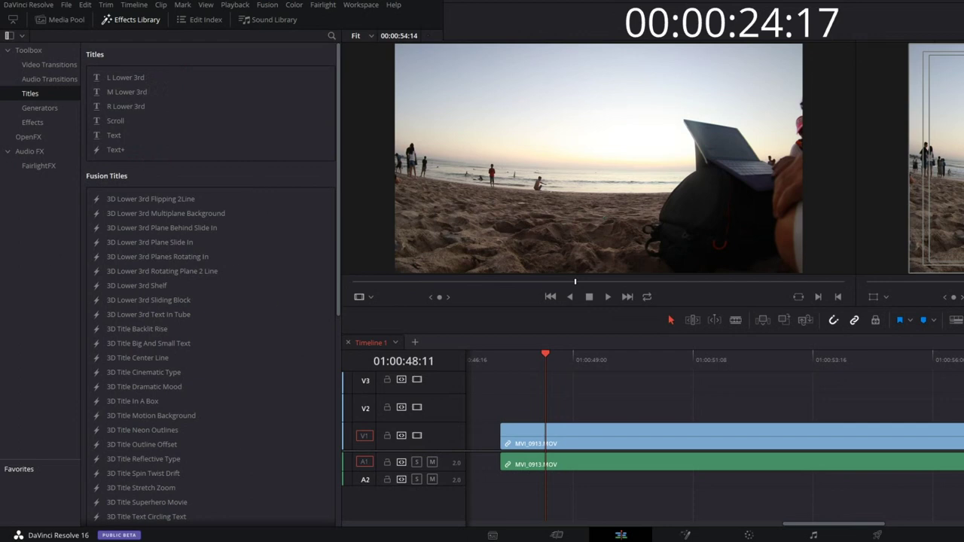
Step: Place the Text title on V2 above MVI_0913 and park the playhead at 01:00:50:19
{"action": "left_click", "coordinate": [117, 136]}
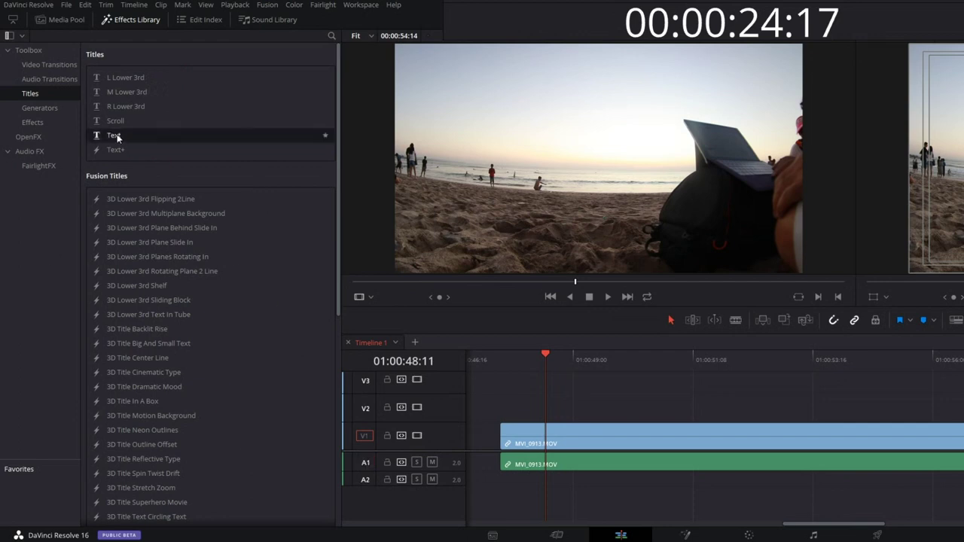
{"action": "mouse_move", "coordinate": [125, 138]}
{"action": "left_mouse_down"}
{"action": "mouse_move", "coordinate": [473, 323]}
{"action": "mouse_move", "coordinate": [607, 419]}
{"action": "left_mouse_up"}
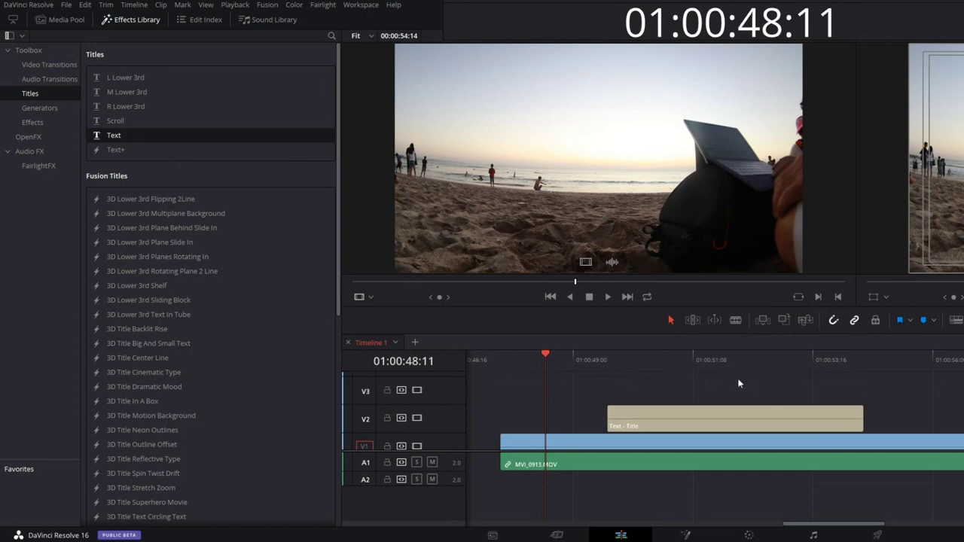
{"action": "left_click", "coordinate": [665, 361]}
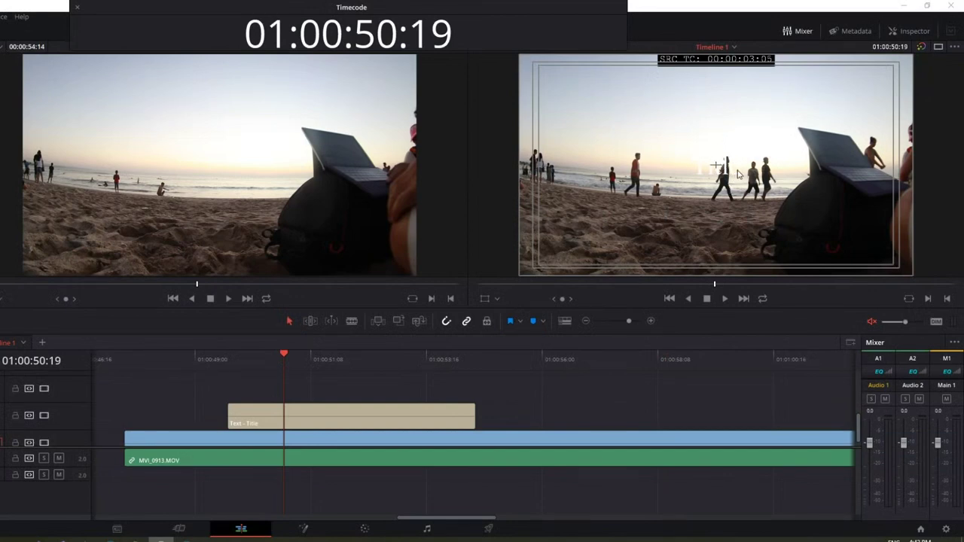
Step: In the Inspector, select the title text and set its colour to magenta #ef0bff
{"action": "left_click", "coordinate": [913, 31]}
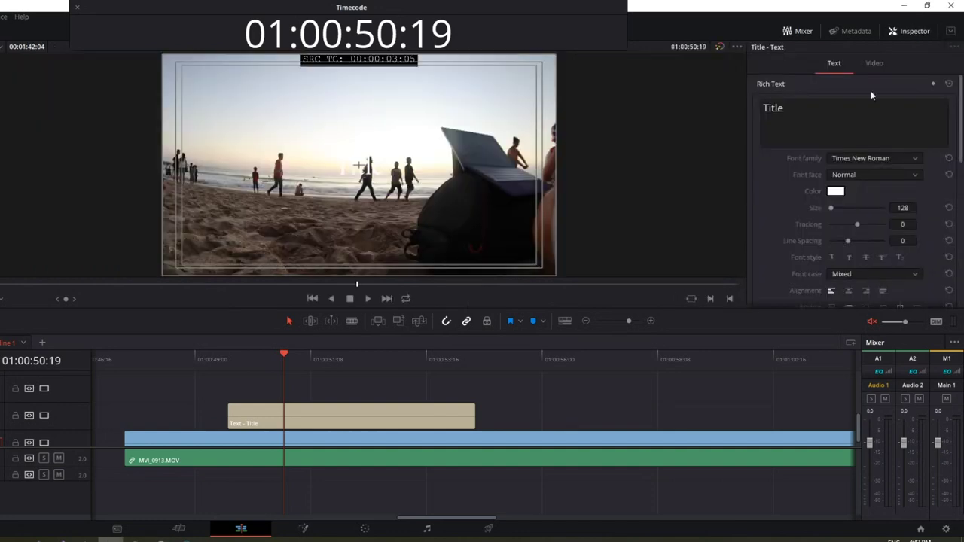
{"action": "left_click", "coordinate": [784, 107]}
{"action": "key", "text": "ctrl+a"}
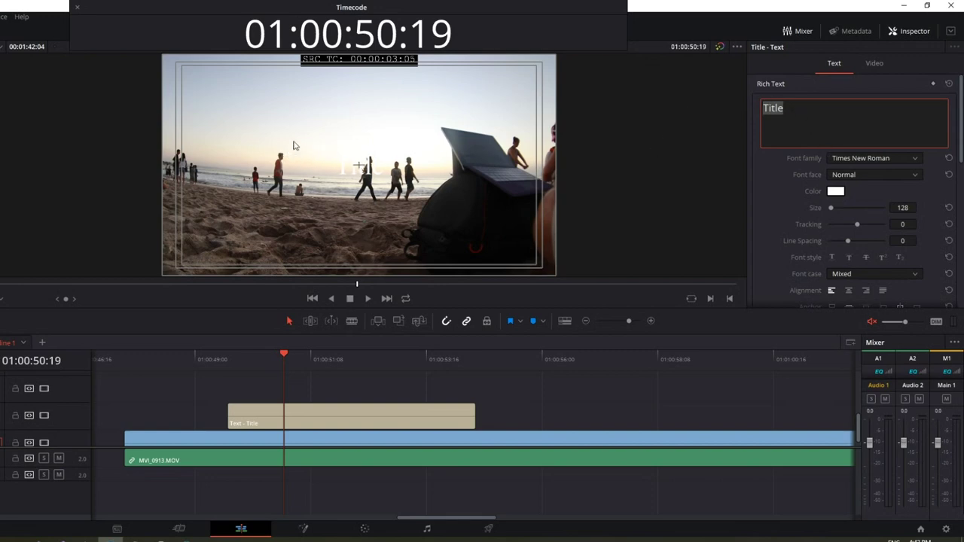
{"action": "left_click", "coordinate": [832, 192]}
{"action": "left_click_drag", "start_coordinate": [303, 193], "coordinate": [308, 183]}
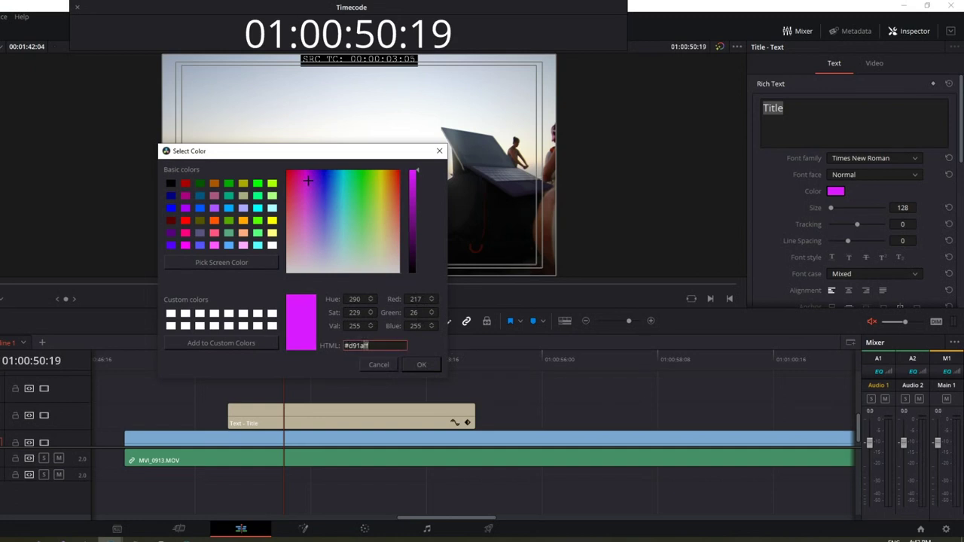
{"action": "left_click_drag", "start_coordinate": [369, 345], "coordinate": [344, 345]}
{"action": "left_click_drag", "start_coordinate": [304, 181], "coordinate": [305, 175]}
{"action": "left_click", "coordinate": [419, 365]}
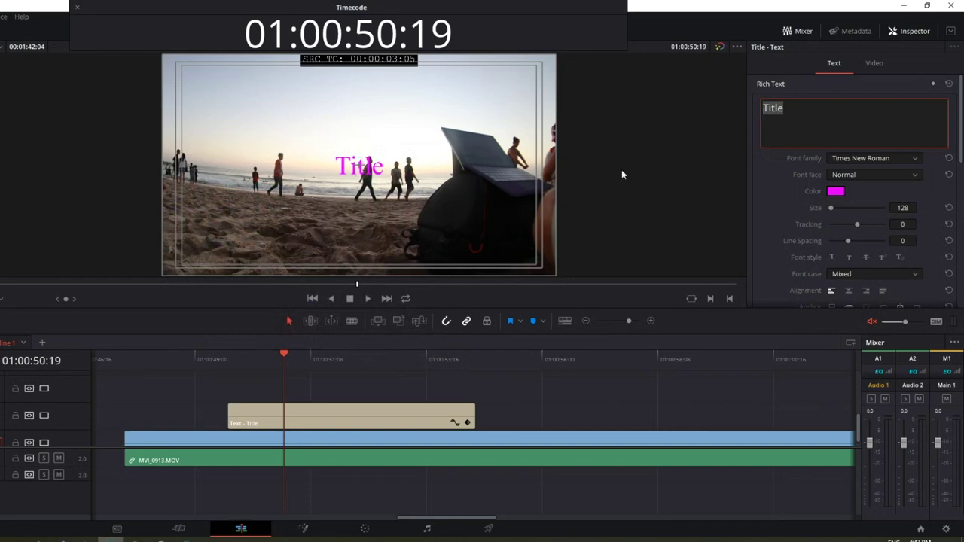
Step: Raise the title's Size from 128 to 384 in the Inspector and return to the Rich Text box
{"action": "left_click_drag", "start_coordinate": [832, 210], "coordinate": [835, 209]}
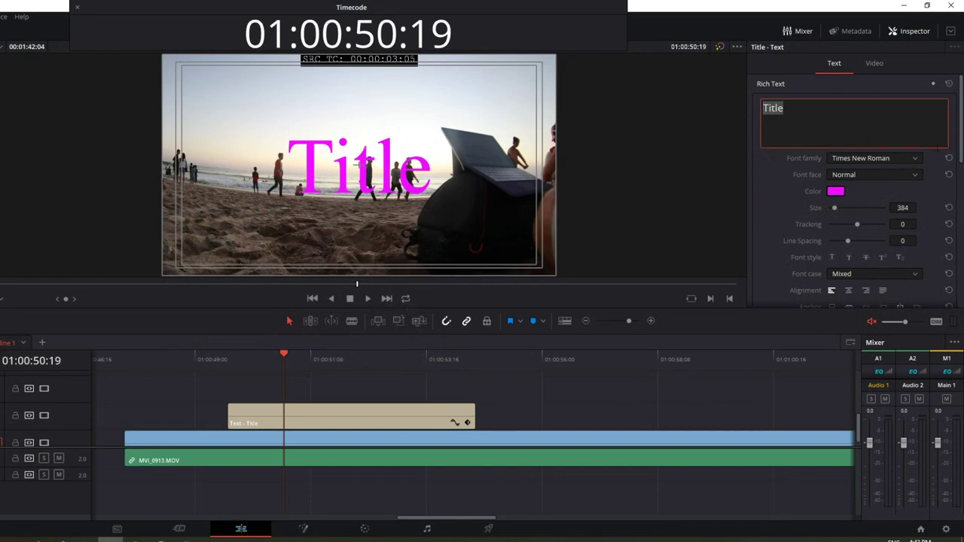
{"action": "left_click_drag", "start_coordinate": [961, 145], "coordinate": [962, 214]}
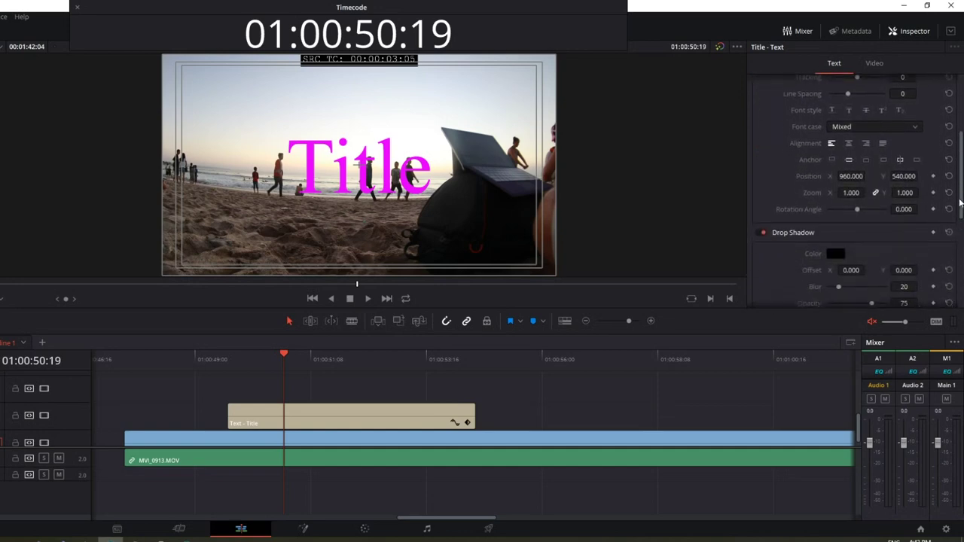
{"action": "scroll", "coordinate": [845, 186], "scroll_direction": "down", "scroll_amount": 2}
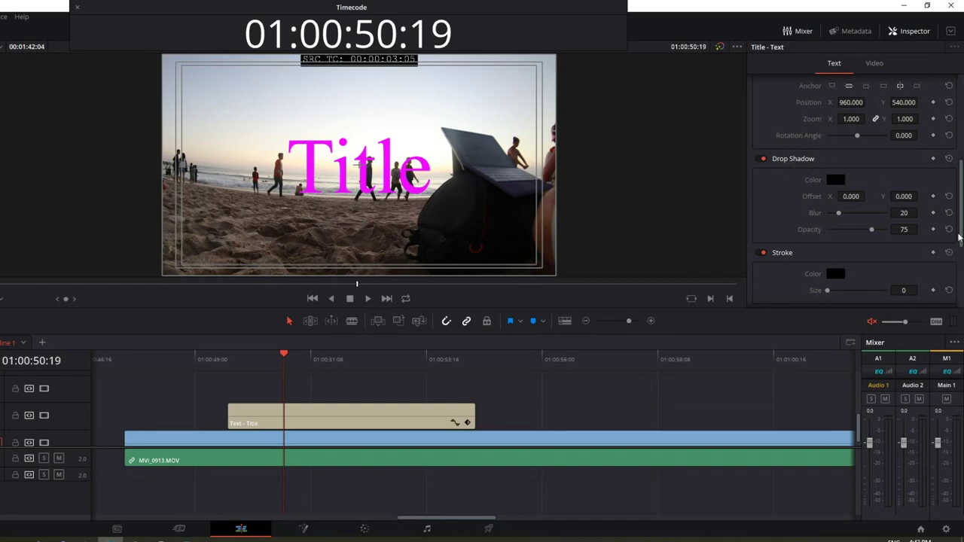
{"action": "left_click_drag", "start_coordinate": [961, 230], "coordinate": [960, 124]}
{"action": "left_click", "coordinate": [852, 121]}
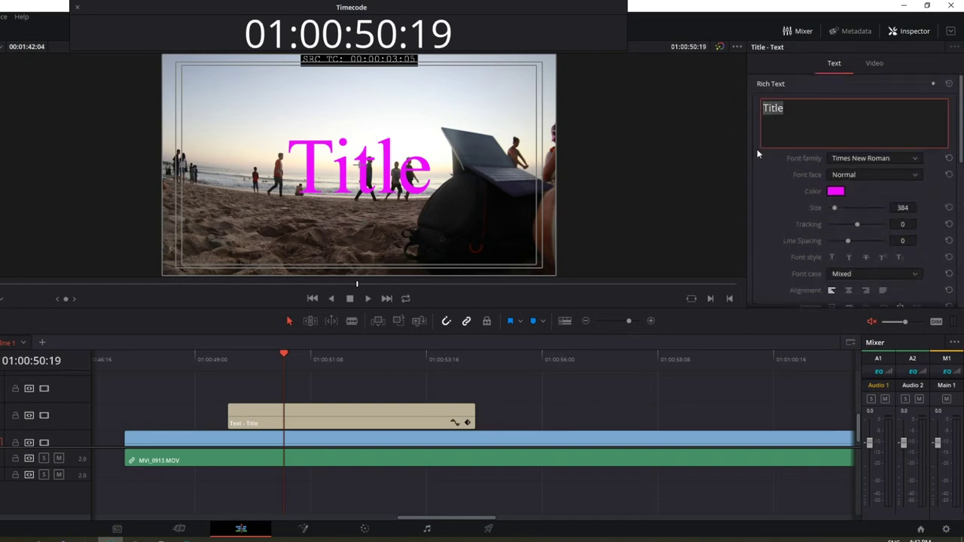
Step: Enter the Khmer text ខ្មែរក្រហម, correcting its ending, then hide the Inspector
{"action": "type", "text": "ខ"}
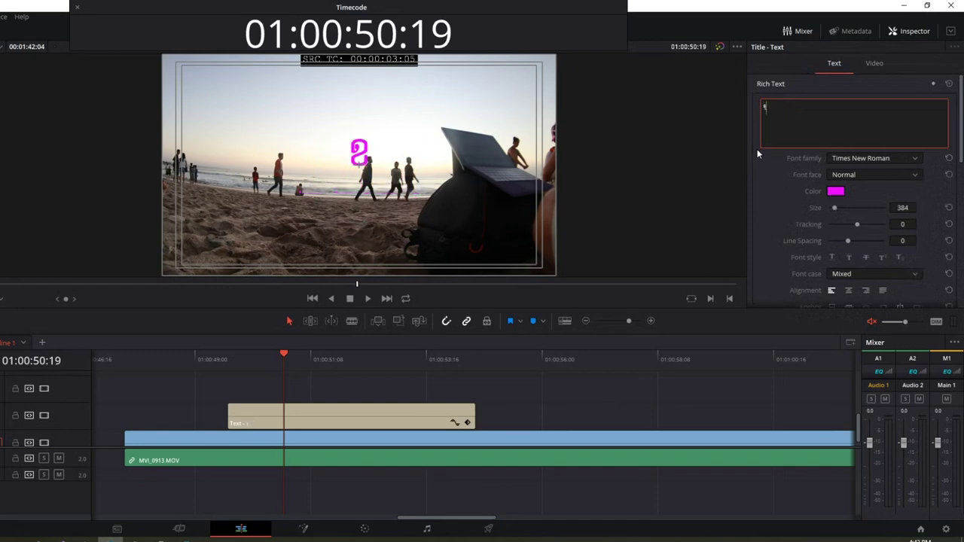
{"action": "type", "text": "្មែរក្រហម"}
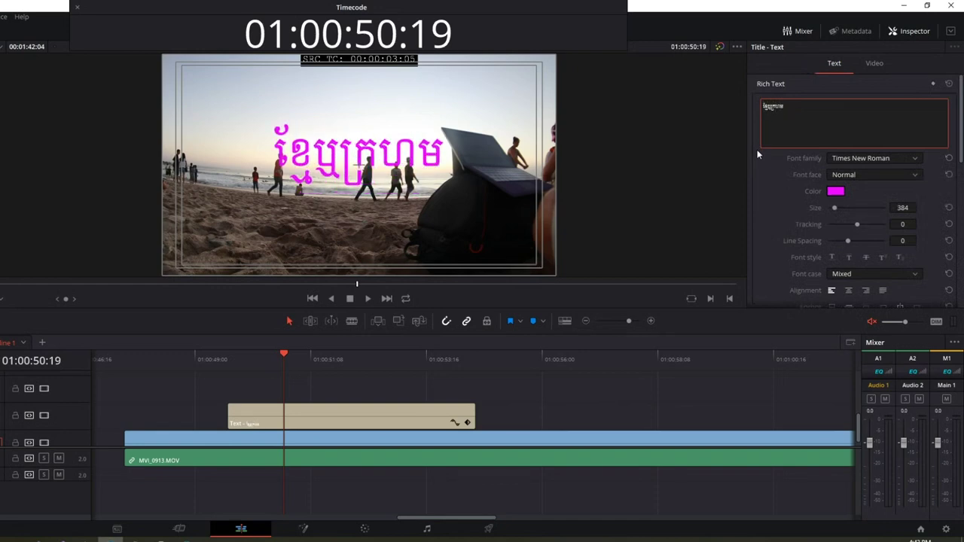
{"action": "key", "text": "BackSpace"}
{"action": "key", "text": "BackSpace"}
{"action": "key", "text": "BackSpace"}
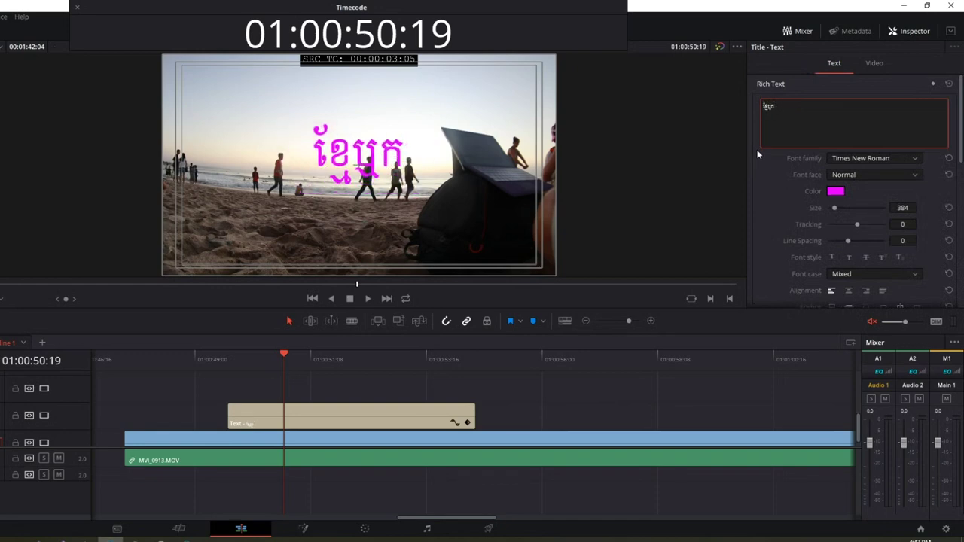
{"action": "key", "text": "BackSpace"}
{"action": "key", "text": "BackSpace"}
{"action": "type", "text": "ក្រហម"}
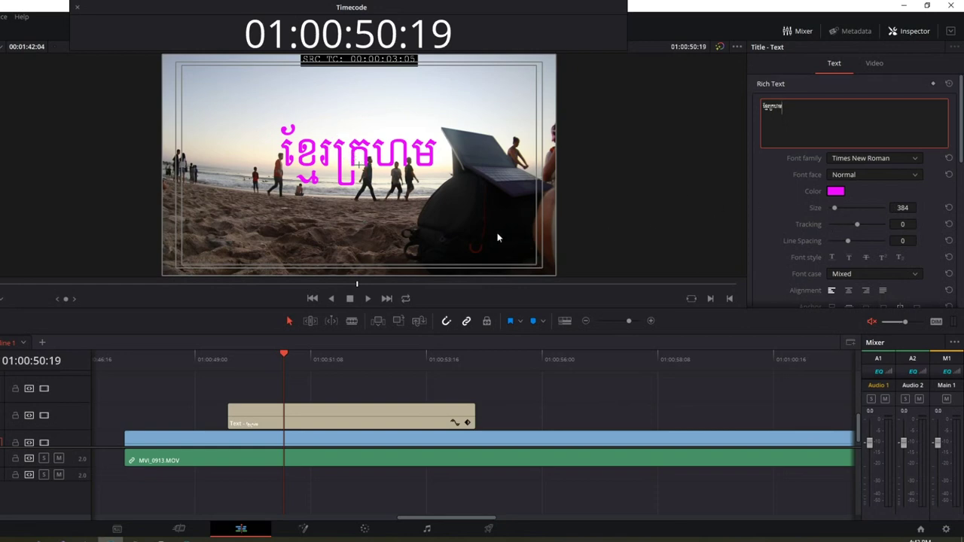
{"action": "scroll", "coordinate": [834, 266], "scroll_direction": "down", "scroll_amount": 5}
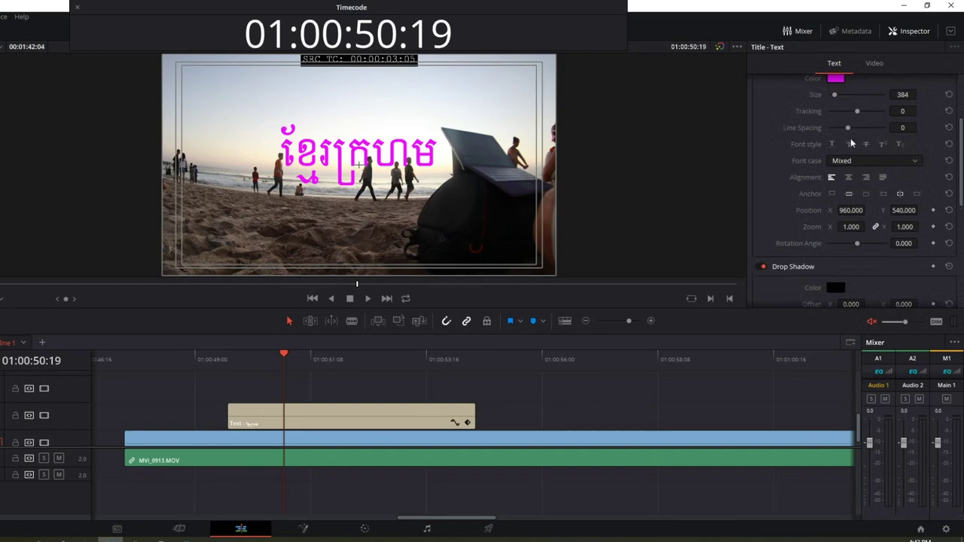
{"action": "left_click", "coordinate": [912, 38]}
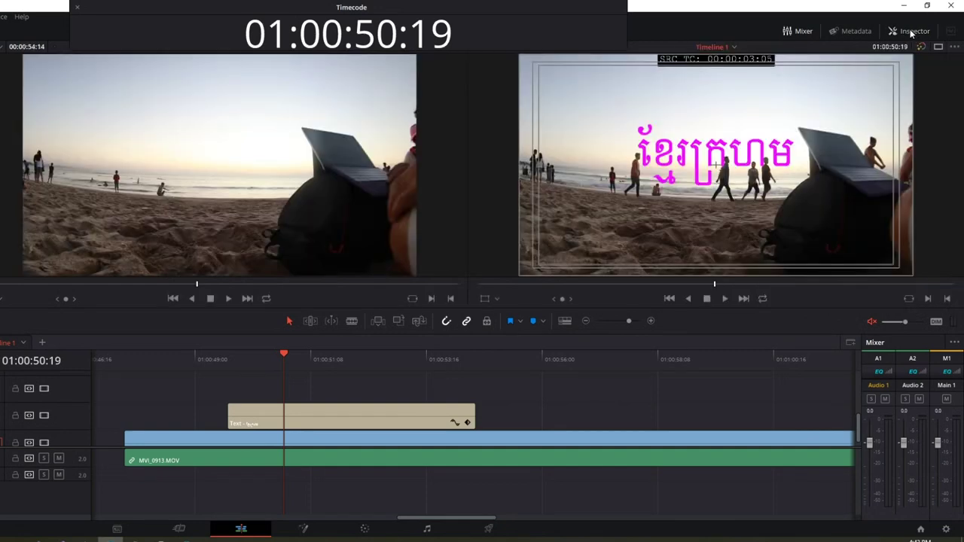
Step: Add a Position keyframe (X 960, Y 540) to the Khmer title at 01:00:51:15
{"action": "left_click", "coordinate": [911, 34]}
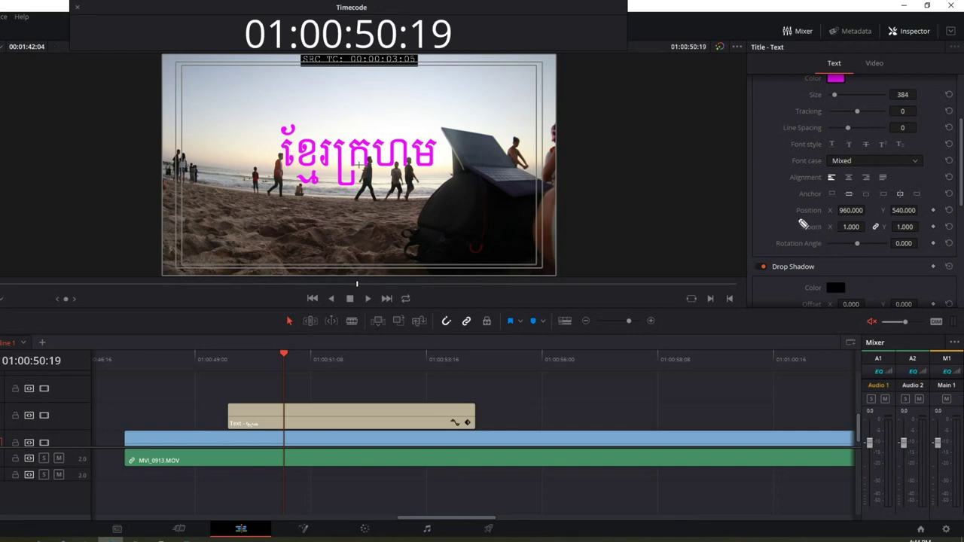
{"action": "left_click_drag", "start_coordinate": [734, 216], "coordinate": [786, 220]}
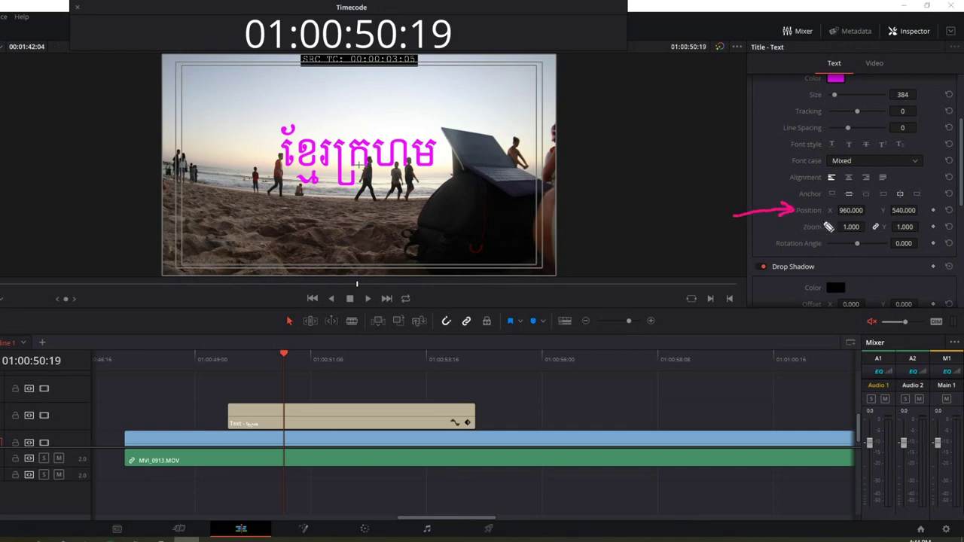
{"action": "left_click_drag", "start_coordinate": [865, 200], "coordinate": [947, 226]}
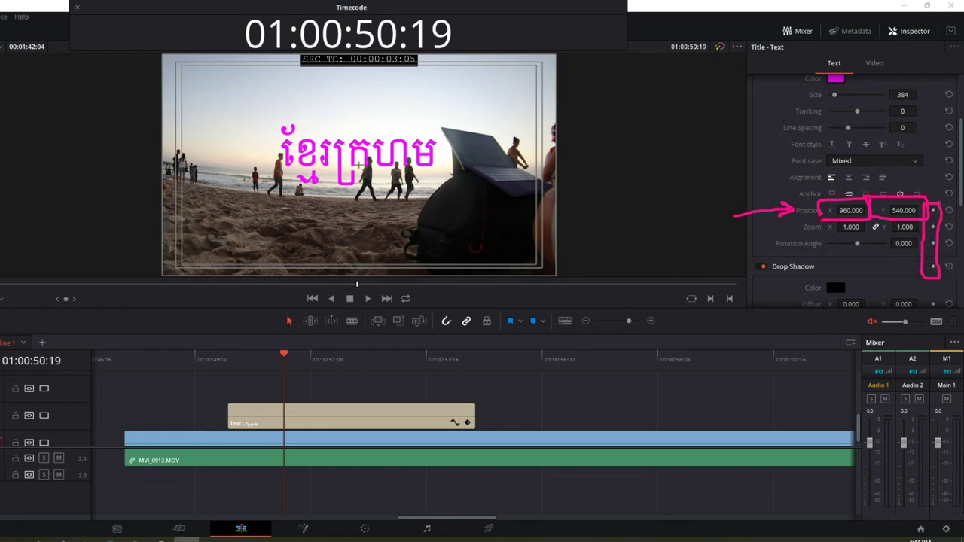
{"action": "key", "text": "Escape"}
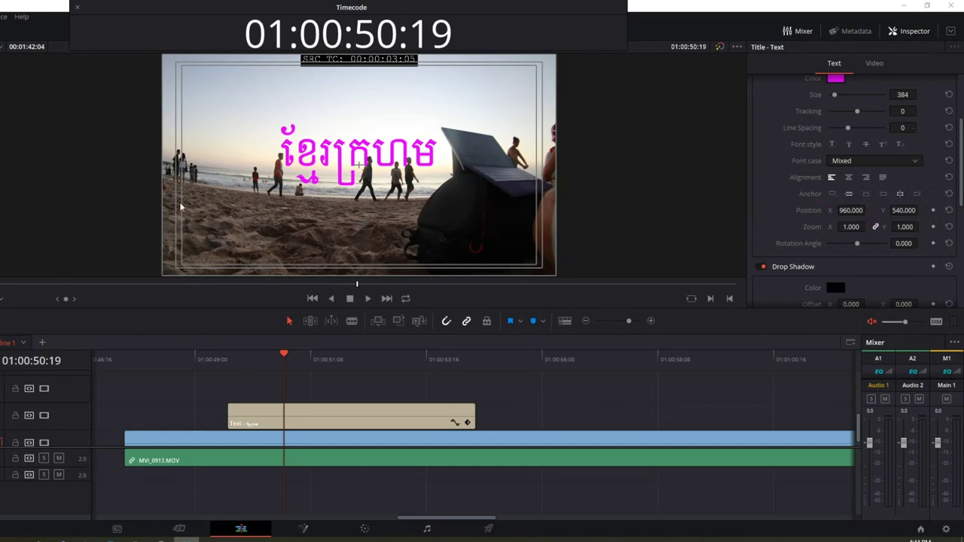
{"action": "left_click", "coordinate": [228, 361]}
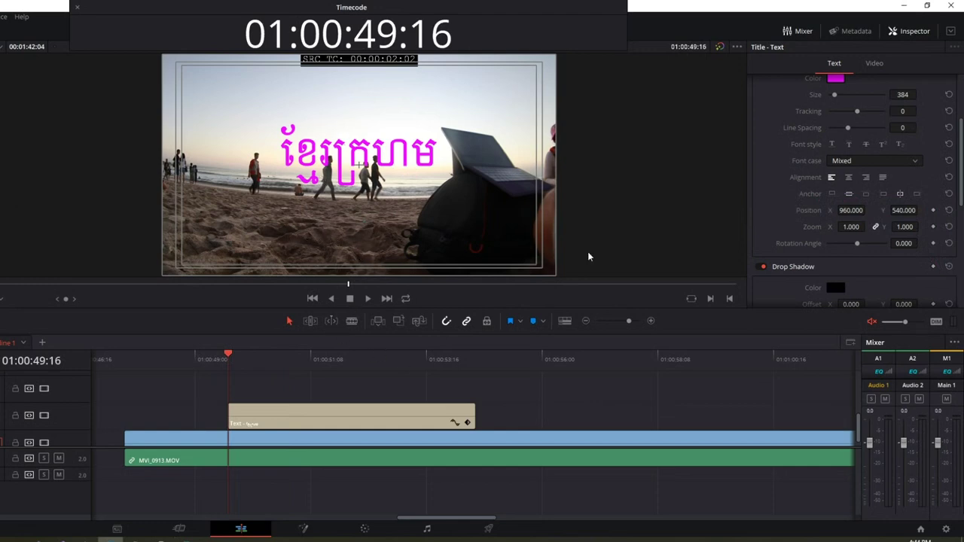
{"action": "key", "text": "space"}
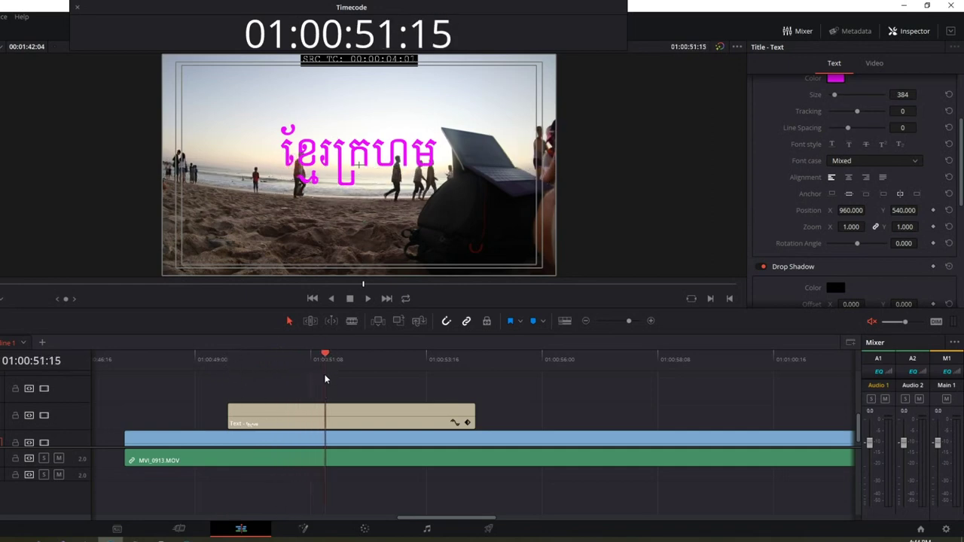
{"action": "left_click", "coordinate": [934, 210]}
Step: Add a second Position keyframe at 01:00:53:06 and sketch X/Y axes explaining position values
{"action": "left_click", "coordinate": [406, 367]}
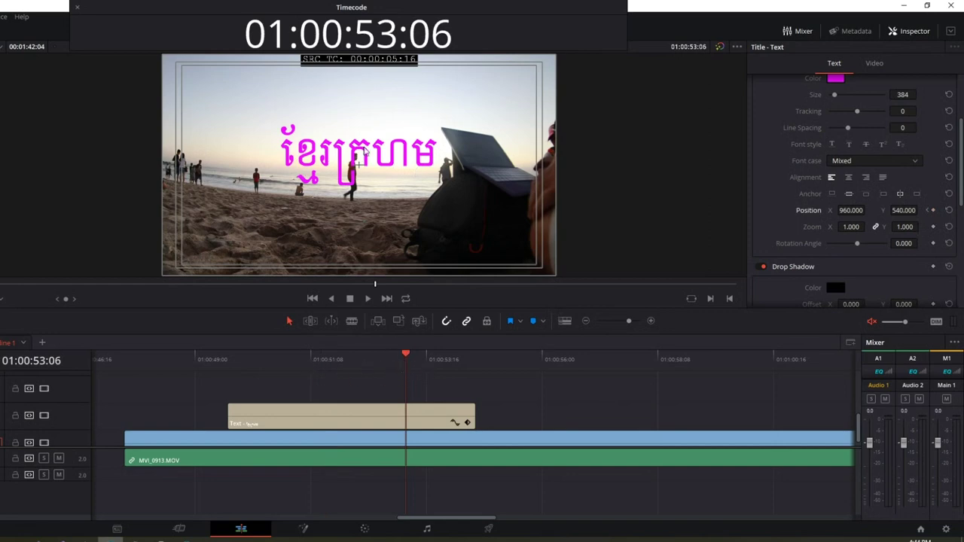
{"action": "left_click", "coordinate": [933, 212]}
{"action": "left_click_drag", "start_coordinate": [623, 83], "coordinate": [625, 234]}
{"action": "mouse_move", "coordinate": [576, 203]}
{"action": "left_mouse_down"}
{"action": "mouse_move", "coordinate": [739, 204]}
{"action": "mouse_move", "coordinate": [706, 243]}
{"action": "mouse_move", "coordinate": [745, 241]}
{"action": "left_mouse_up"}
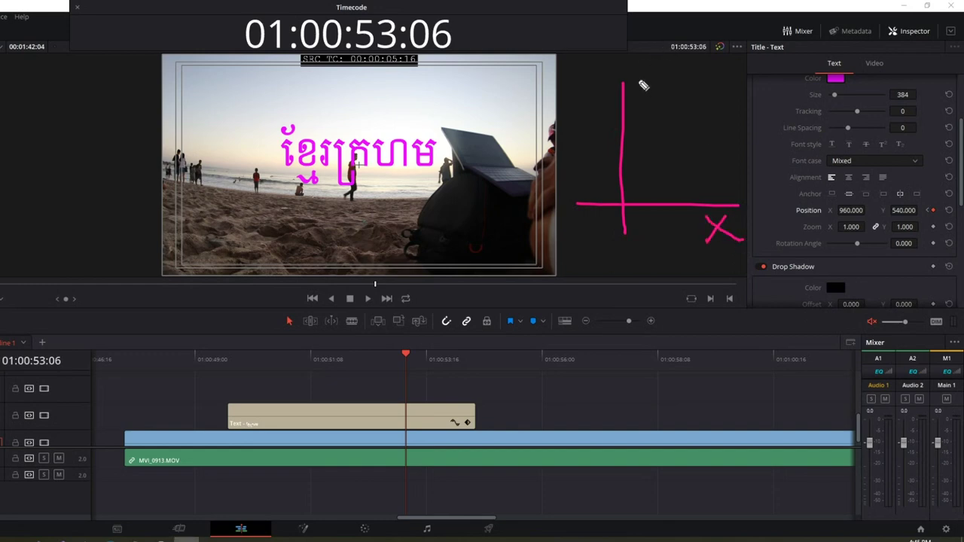
{"action": "mouse_move", "coordinate": [638, 75]}
{"action": "left_mouse_down"}
{"action": "mouse_move", "coordinate": [655, 97]}
{"action": "mouse_move", "coordinate": [641, 123]}
{"action": "left_mouse_up"}
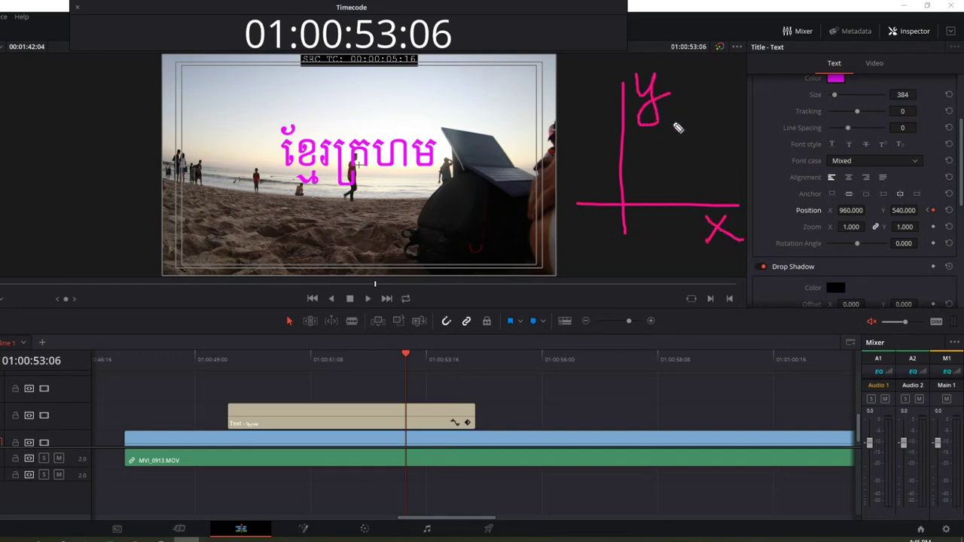
{"action": "mouse_move", "coordinate": [274, 143]}
{"action": "left_mouse_down"}
{"action": "mouse_move", "coordinate": [258, 220]}
{"action": "mouse_move", "coordinate": [266, 217]}
{"action": "left_mouse_up"}
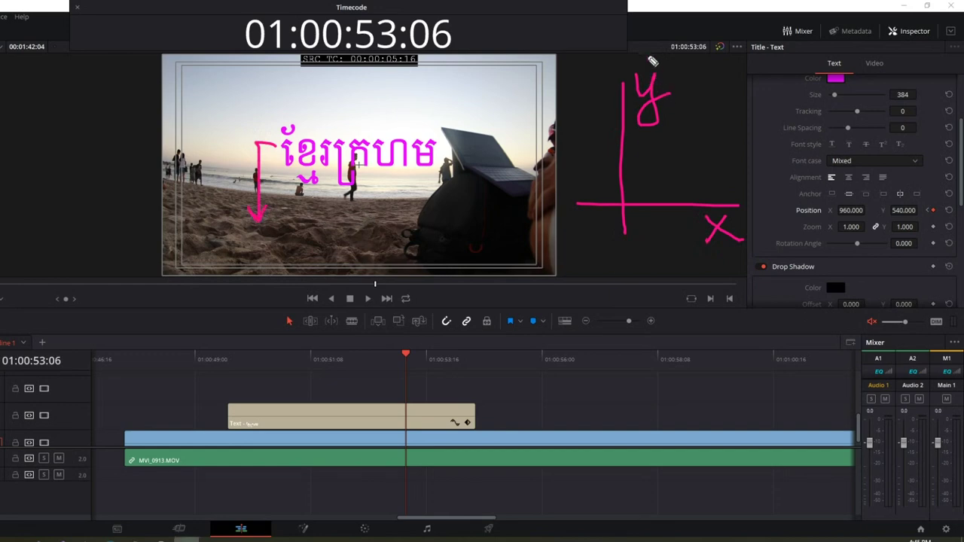
{"action": "left_click_drag", "start_coordinate": [653, 61], "coordinate": [682, 54]}
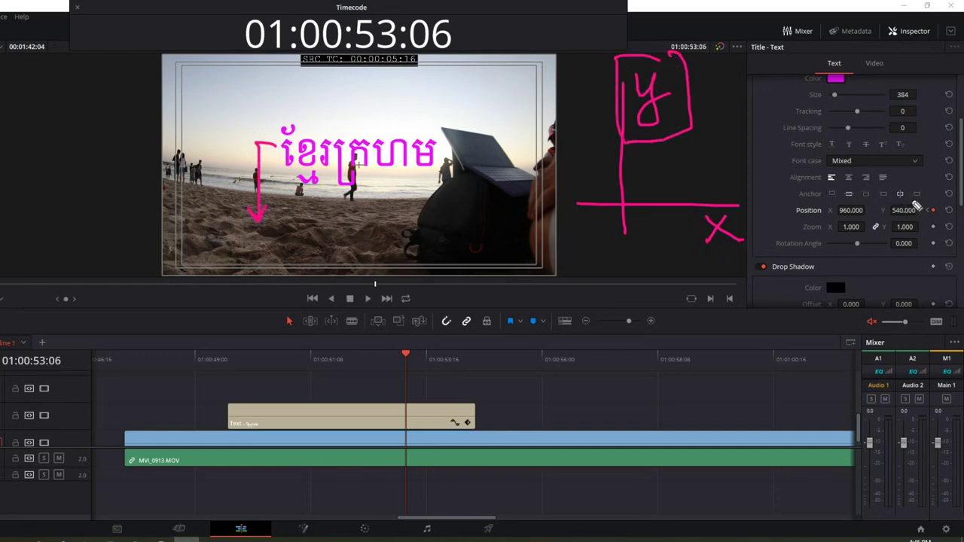
Step: Lower the title to Position Y 161, keeping X at 960
{"action": "left_click_drag", "start_coordinate": [918, 205], "coordinate": [903, 213]}
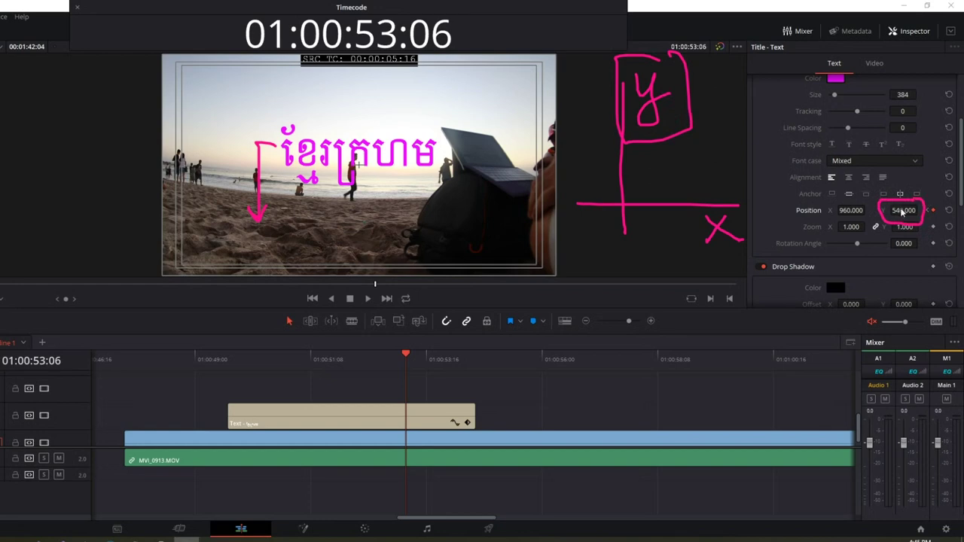
{"action": "mouse_move", "coordinate": [901, 212]}
{"action": "left_mouse_down"}
{"action": "mouse_move", "coordinate": [920, 210]}
{"action": "mouse_move", "coordinate": [897, 211]}
{"action": "left_mouse_up"}
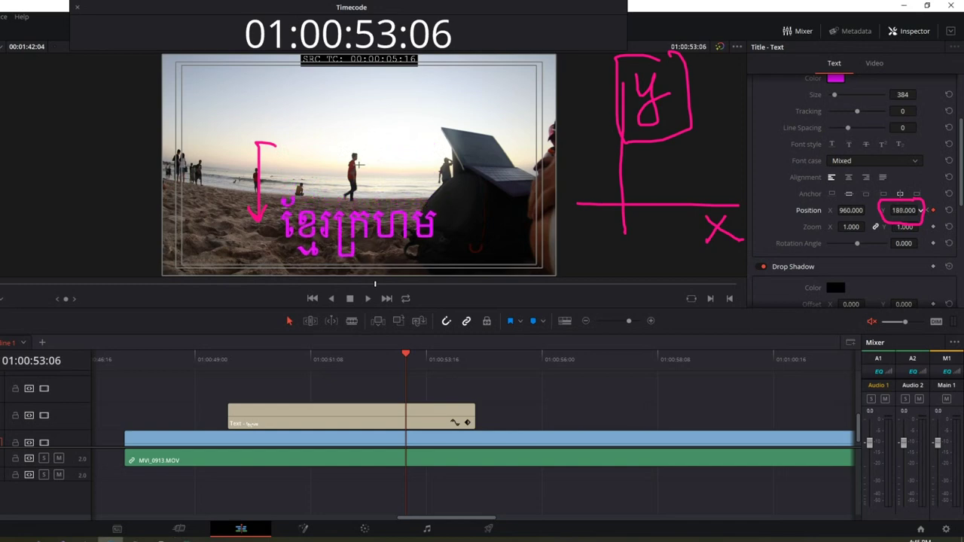
{"action": "left_click_drag", "start_coordinate": [920, 211], "coordinate": [909, 206]}
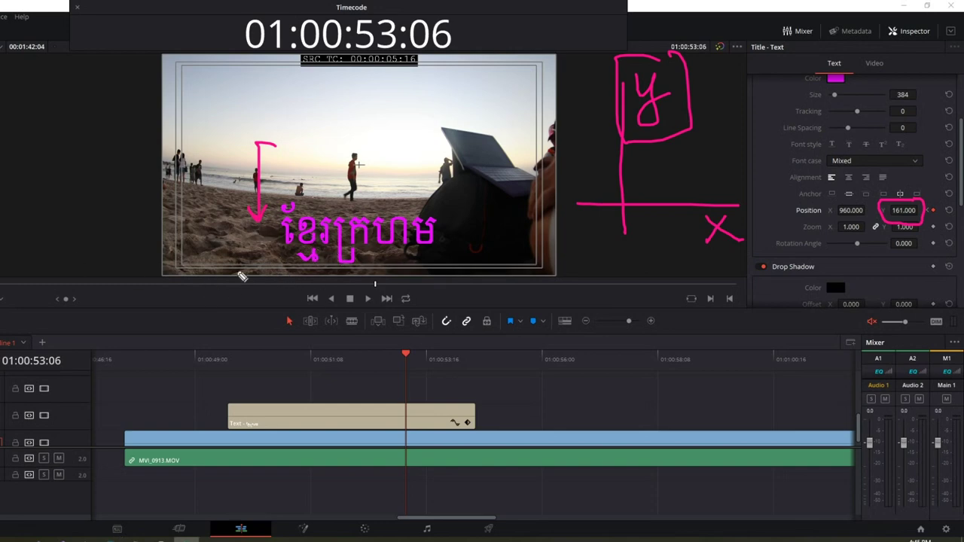
{"action": "mouse_move", "coordinate": [183, 69]}
{"action": "left_mouse_down"}
{"action": "mouse_move", "coordinate": [182, 122]}
{"action": "mouse_move", "coordinate": [315, 268]}
{"action": "left_mouse_up"}
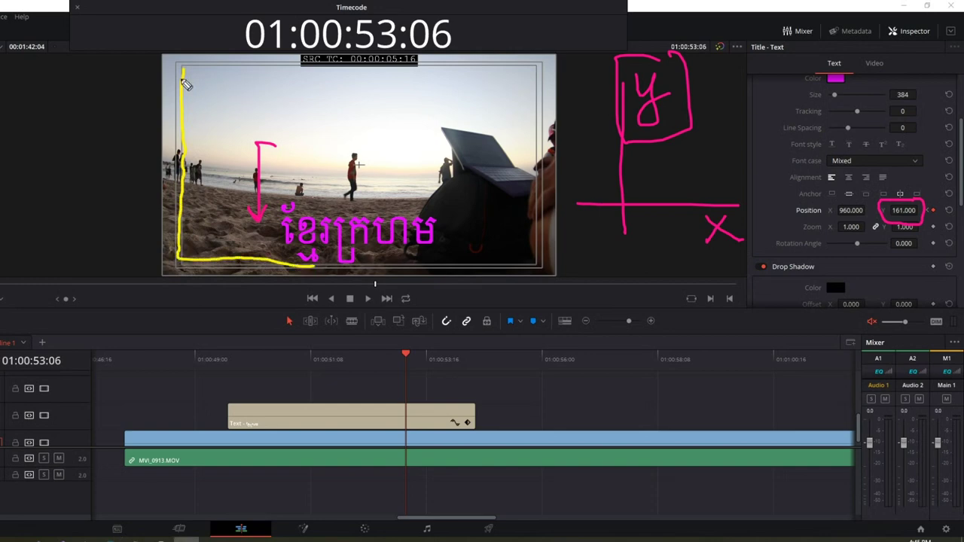
{"action": "mouse_move", "coordinate": [182, 66]}
{"action": "left_mouse_down"}
{"action": "mouse_move", "coordinate": [226, 269]}
{"action": "mouse_move", "coordinate": [259, 263]}
{"action": "left_mouse_up"}
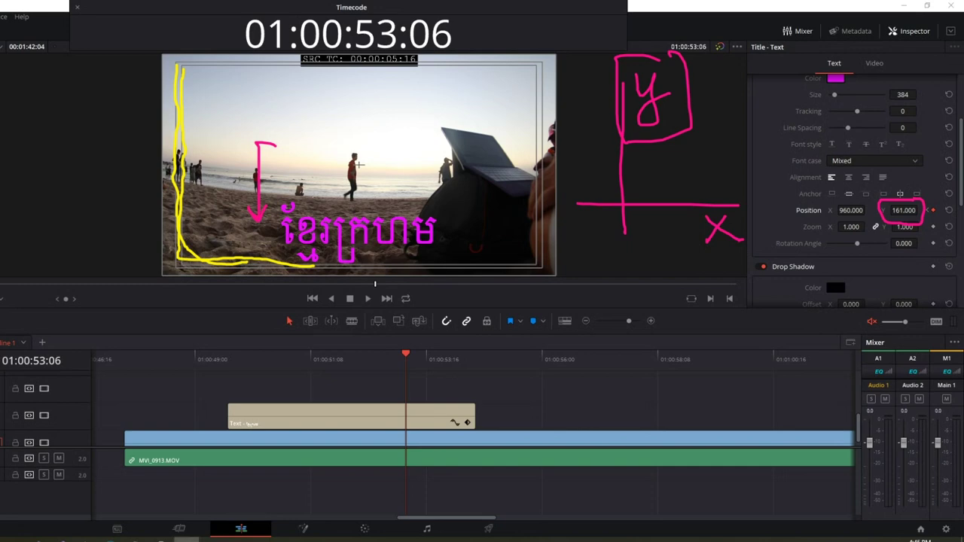
{"action": "key", "text": "Escape"}
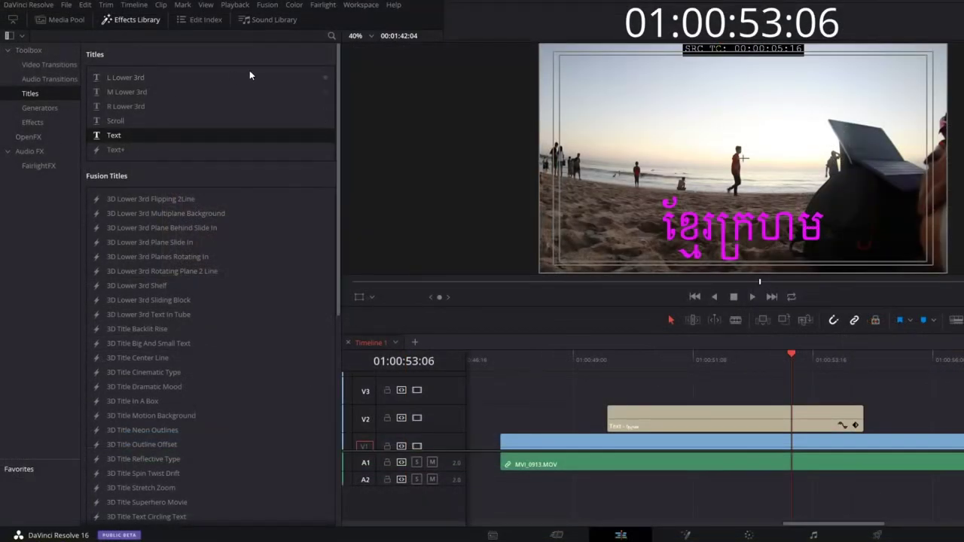
{"action": "left_click", "coordinate": [206, 5]}
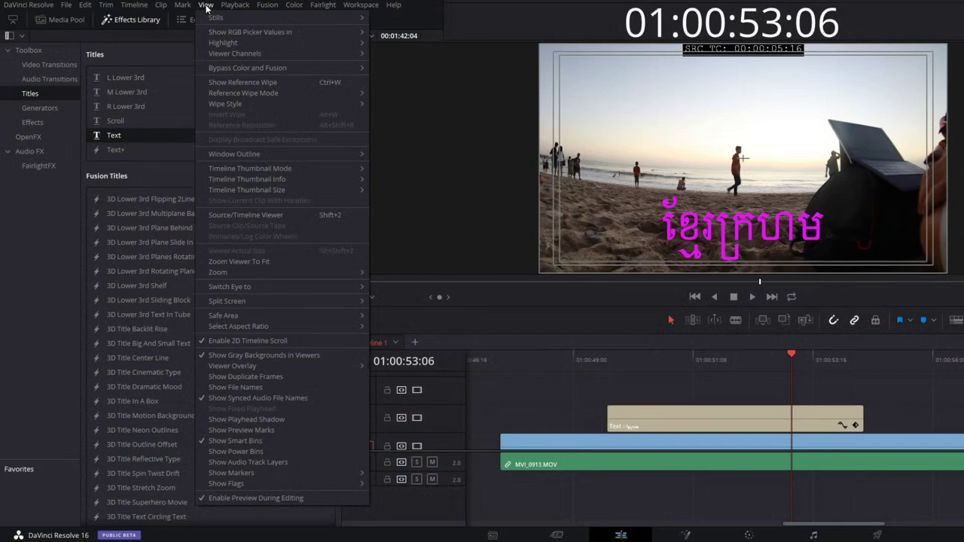
{"action": "mouse_move", "coordinate": [220, 316]}
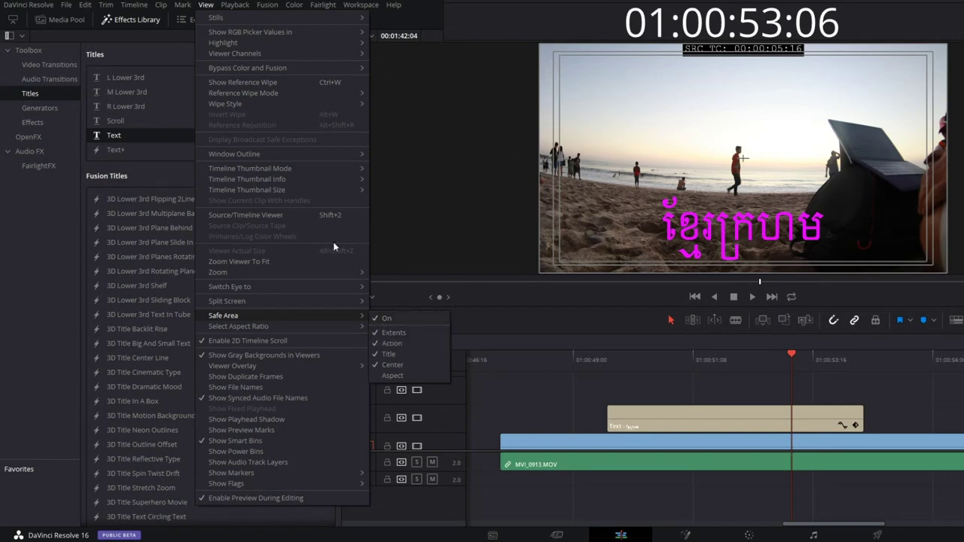
{"action": "left_click", "coordinate": [207, 5]}
{"action": "left_click", "coordinate": [206, 5]}
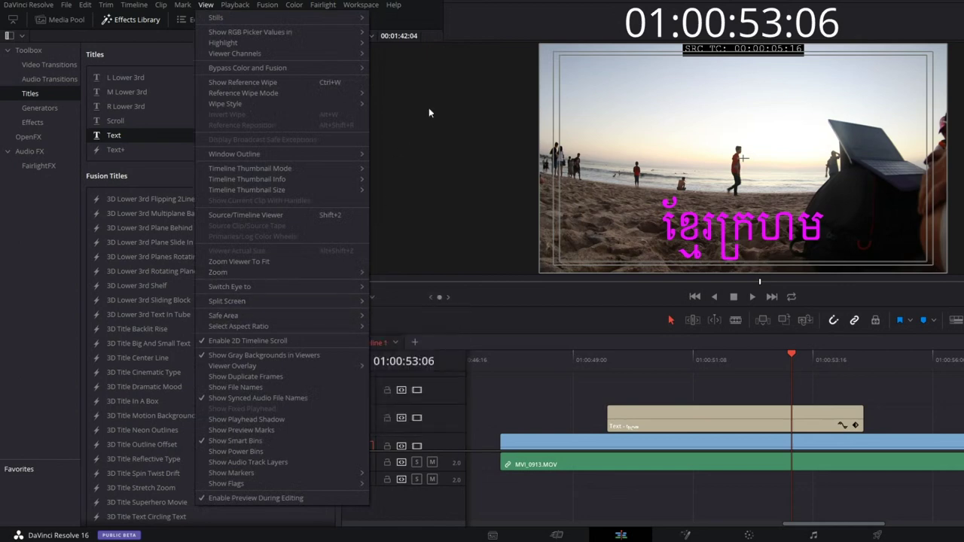
{"action": "left_click", "coordinate": [545, 30]}
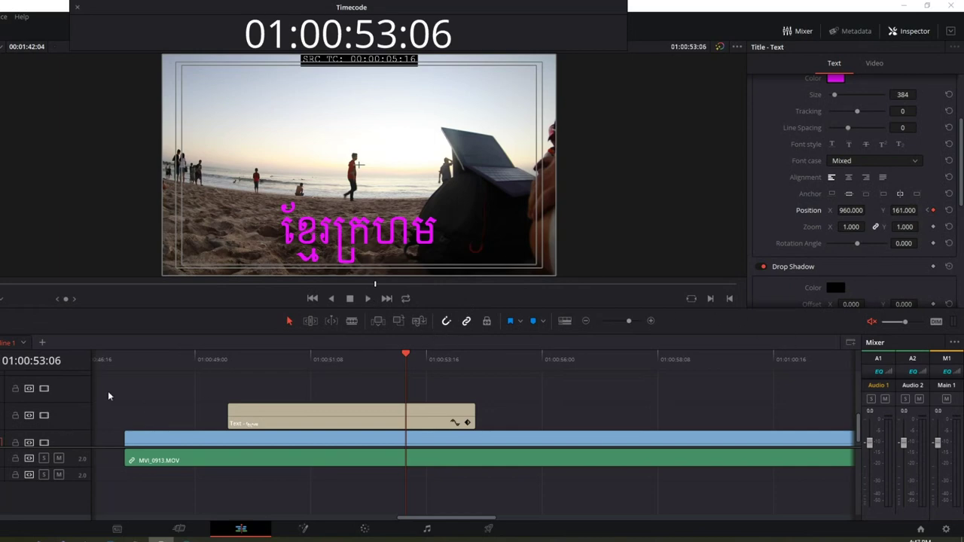
{"action": "left_click", "coordinate": [158, 360]}
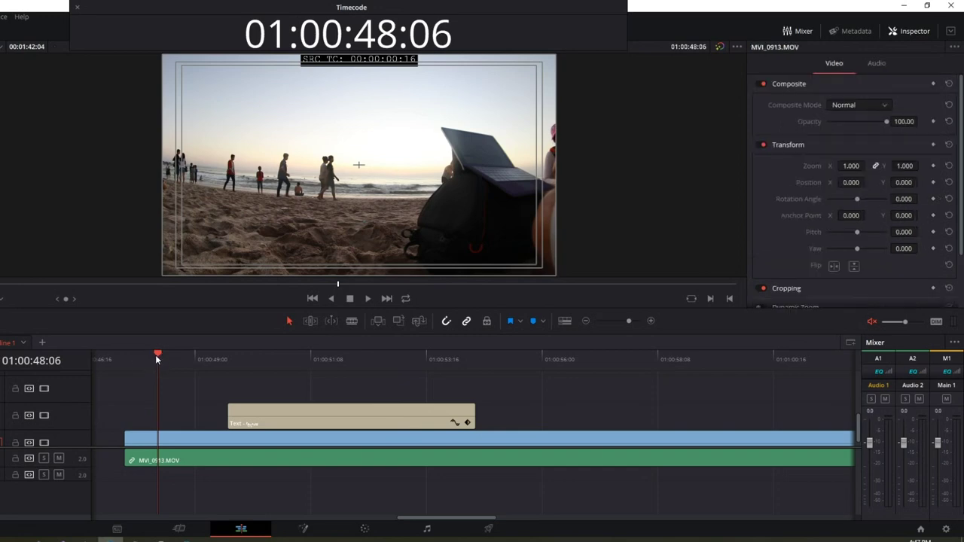
{"action": "left_click", "coordinate": [368, 299]}
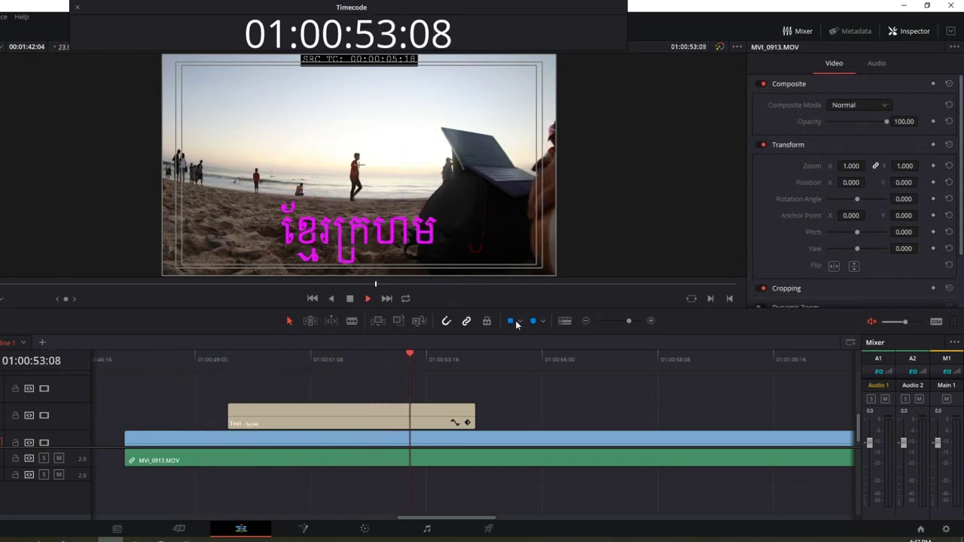
{"action": "left_click", "coordinate": [430, 359]}
{"action": "left_click", "coordinate": [239, 360]}
{"action": "key", "text": "Up"}
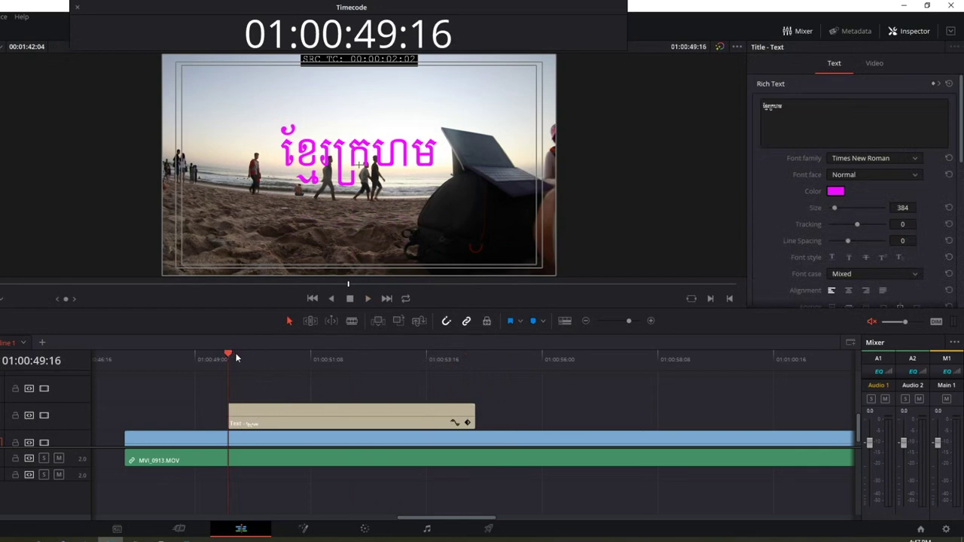
{"action": "left_click_drag", "start_coordinate": [228, 356], "coordinate": [316, 360]}
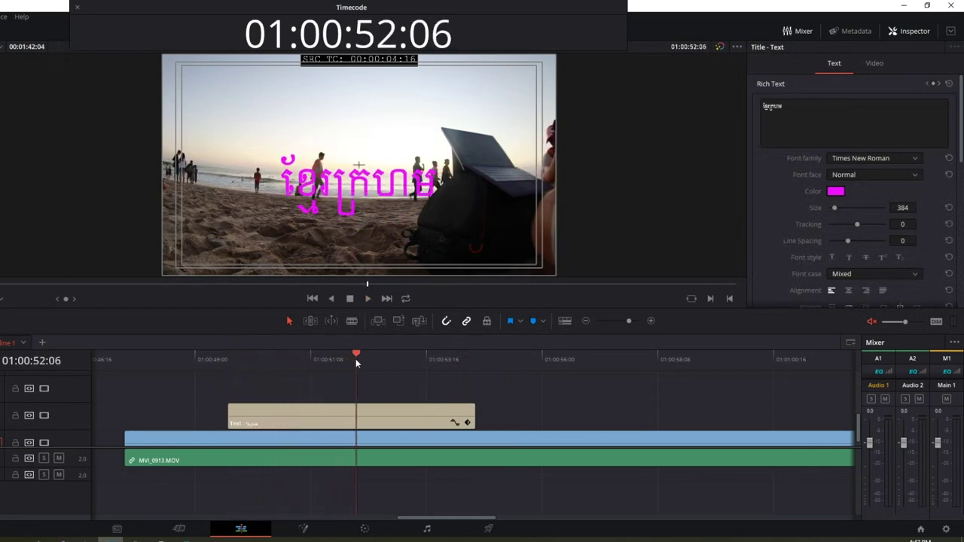
{"action": "left_click_drag", "start_coordinate": [316, 360], "coordinate": [412, 365]}
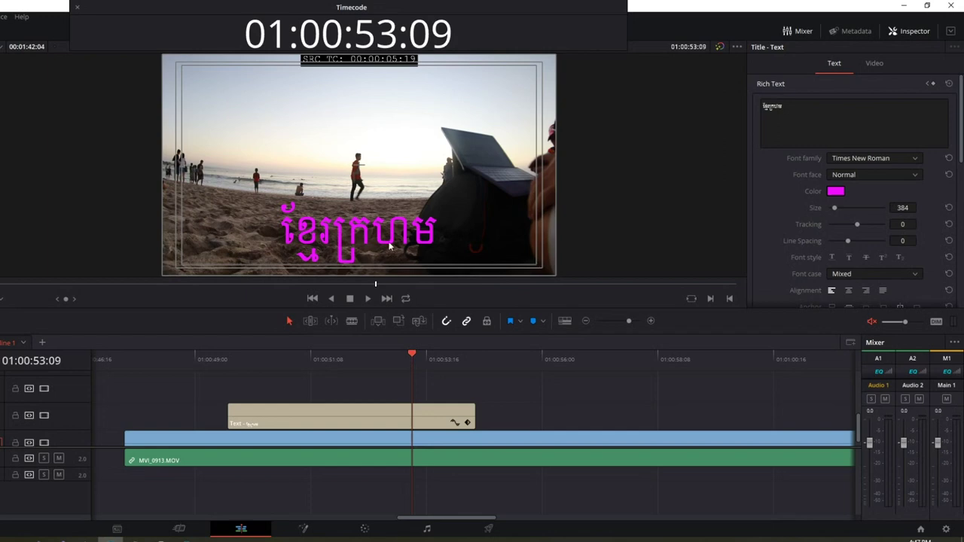
{"action": "key", "text": "space"}
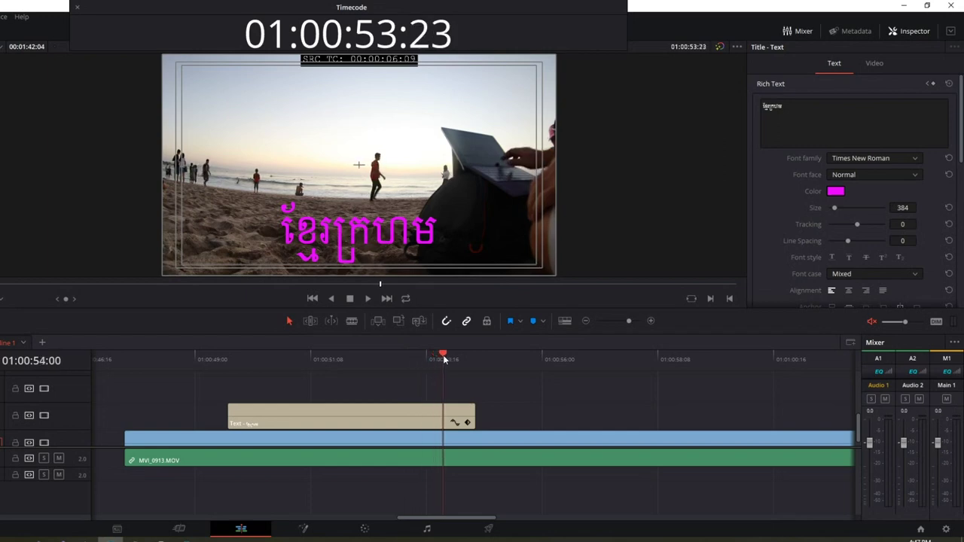
{"action": "left_click", "coordinate": [488, 413]}
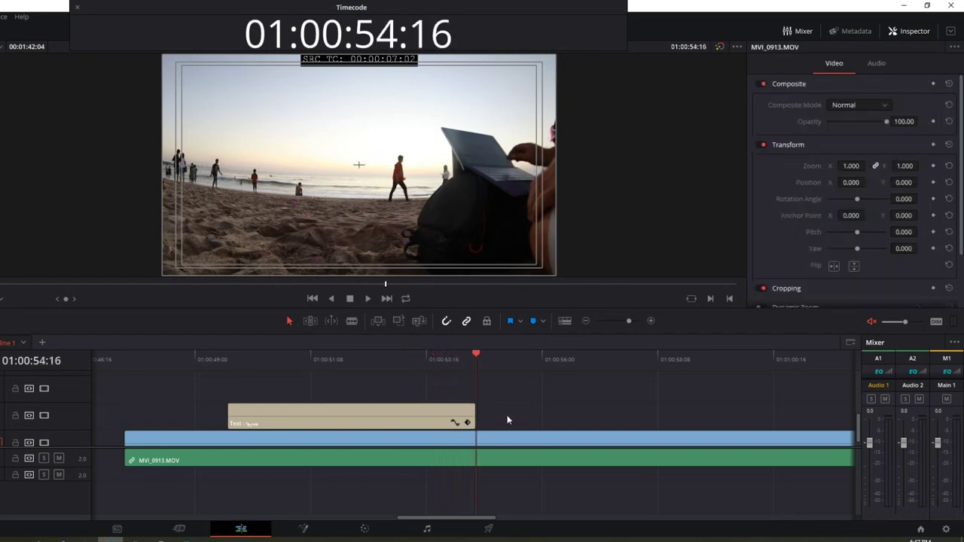
{"action": "left_click", "coordinate": [213, 357]}
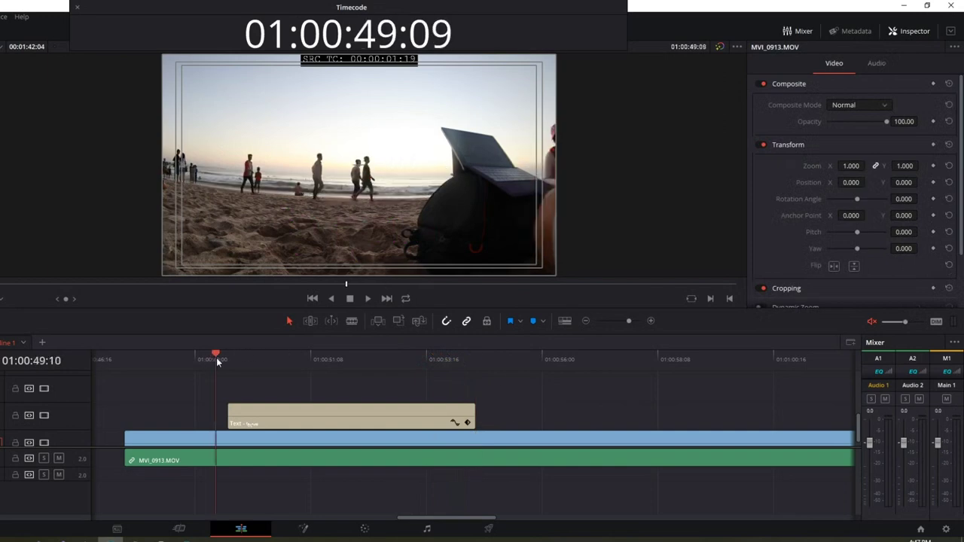
{"action": "left_click", "coordinate": [211, 360]}
{"action": "left_click_drag", "start_coordinate": [211, 361], "coordinate": [261, 359]}
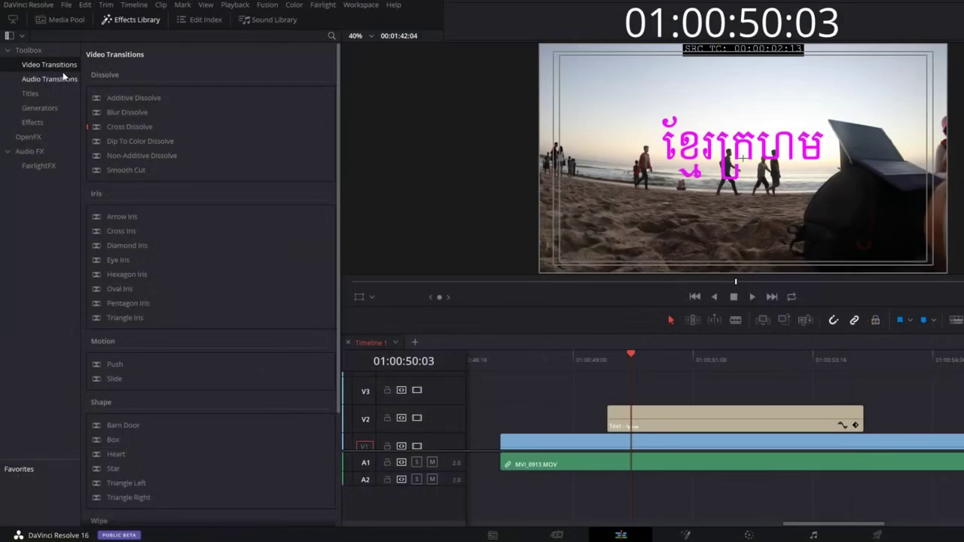
Step: Place a Cross Dissolve from Video Transitions at the start of the Khmer title clip and preview it
{"action": "left_click", "coordinate": [30, 94]}
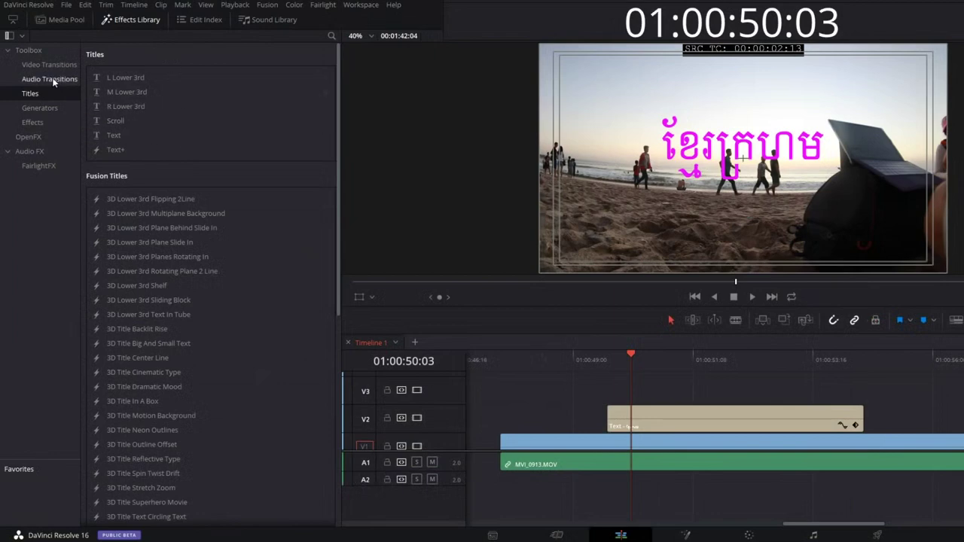
{"action": "left_click", "coordinate": [27, 66]}
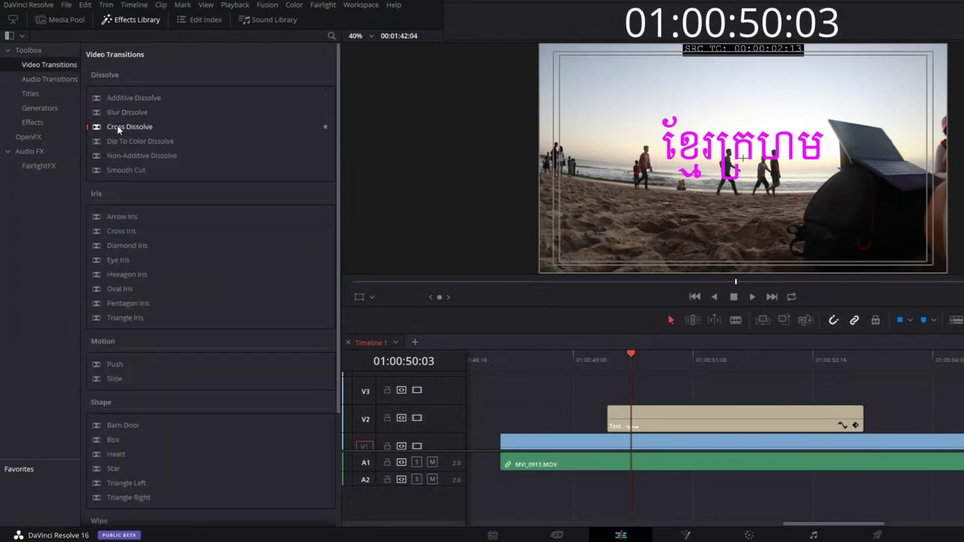
{"action": "left_click_drag", "start_coordinate": [100, 129], "coordinate": [616, 422]}
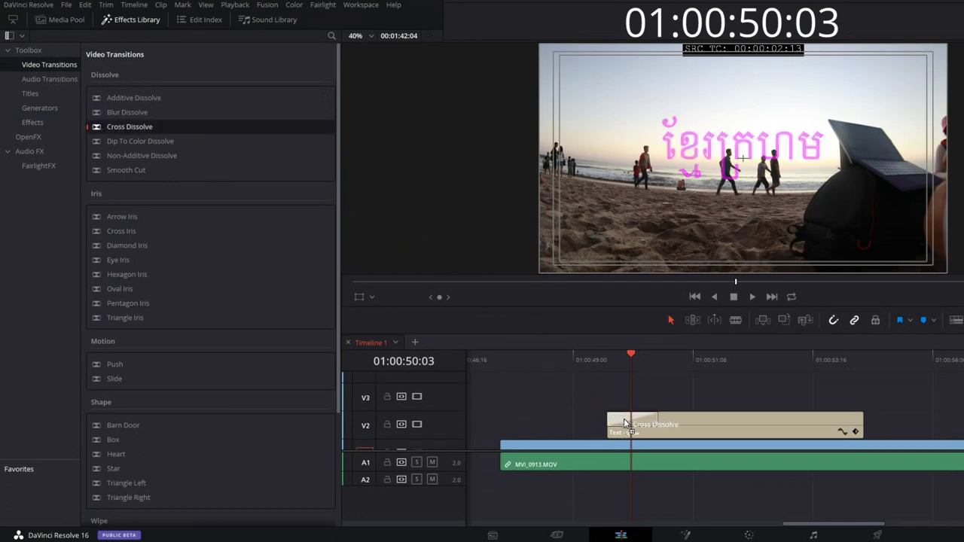
{"action": "left_click_drag", "start_coordinate": [616, 422], "coordinate": [616, 420]}
{"action": "left_click", "coordinate": [535, 367]}
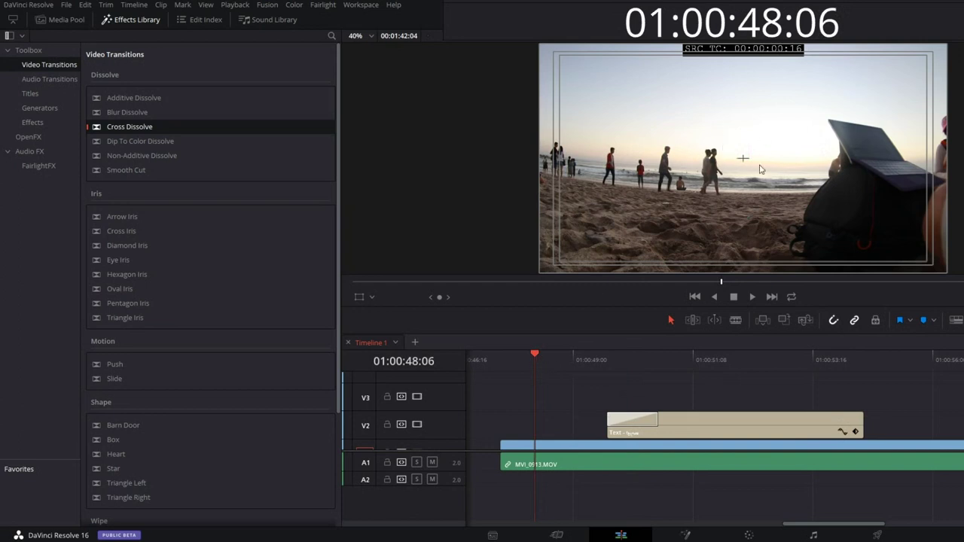
{"action": "left_click", "coordinate": [753, 299]}
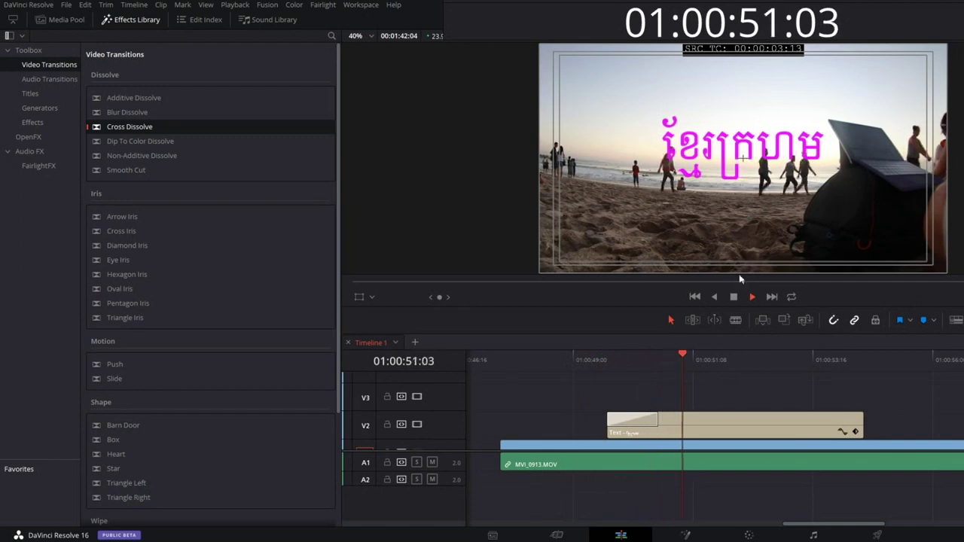
{"action": "left_click", "coordinate": [737, 299]}
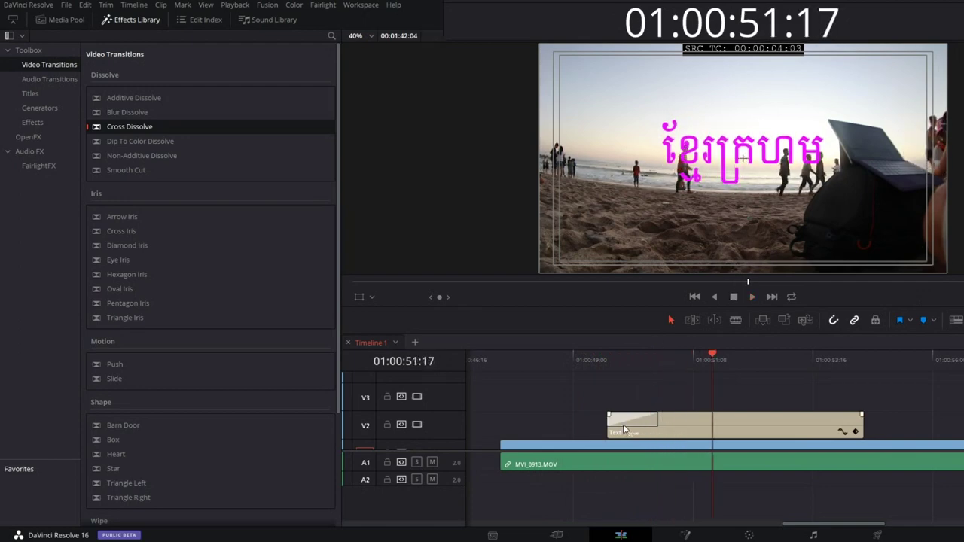
Step: Adjust the length of the title's fade-in and play it back to check
{"action": "mouse_move", "coordinate": [608, 419]}
{"action": "left_mouse_down"}
{"action": "mouse_move", "coordinate": [534, 414]}
{"action": "mouse_move", "coordinate": [630, 421]}
{"action": "left_mouse_up"}
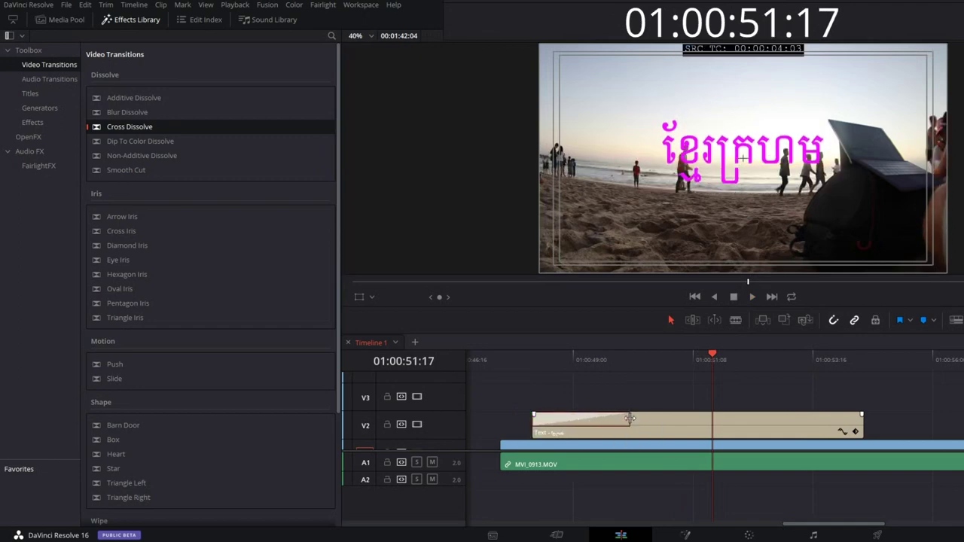
{"action": "left_click_drag", "start_coordinate": [630, 417], "coordinate": [599, 417]}
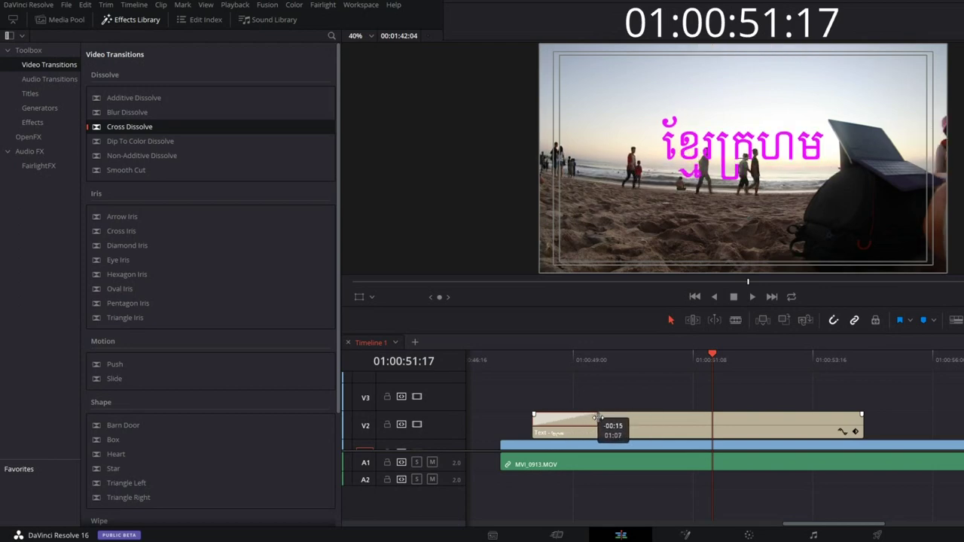
{"action": "left_click_drag", "start_coordinate": [598, 417], "coordinate": [620, 419]}
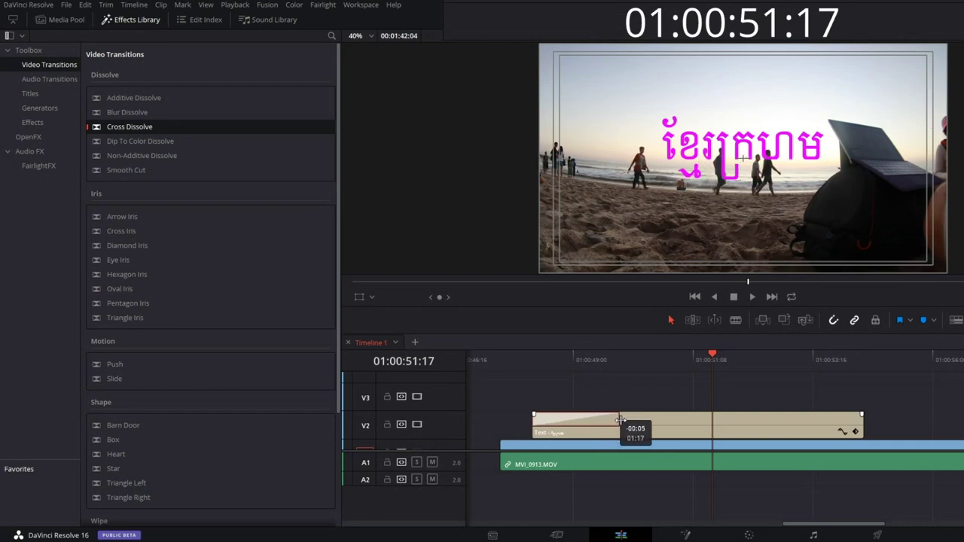
{"action": "left_click_drag", "start_coordinate": [620, 420], "coordinate": [620, 424]}
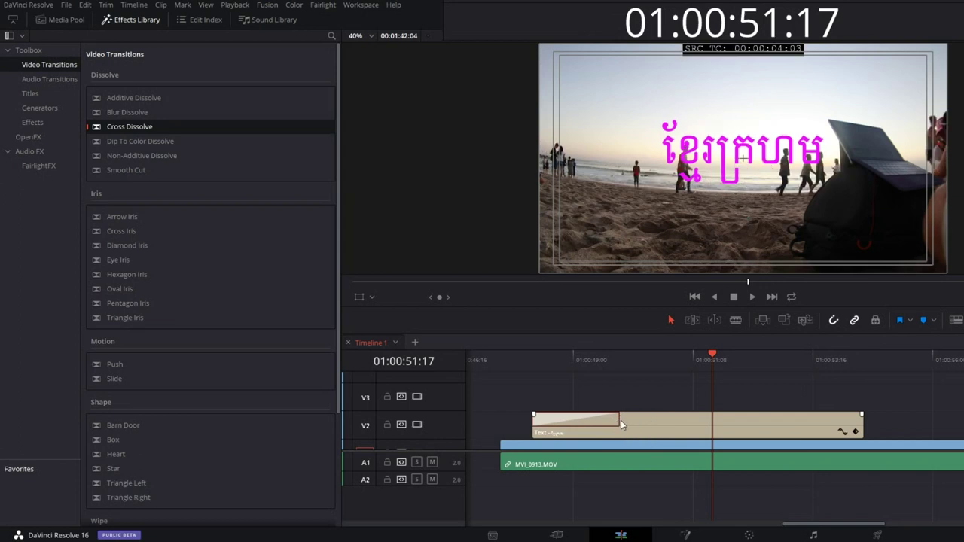
{"action": "left_click", "coordinate": [516, 367]}
{"action": "left_click", "coordinate": [752, 297]}
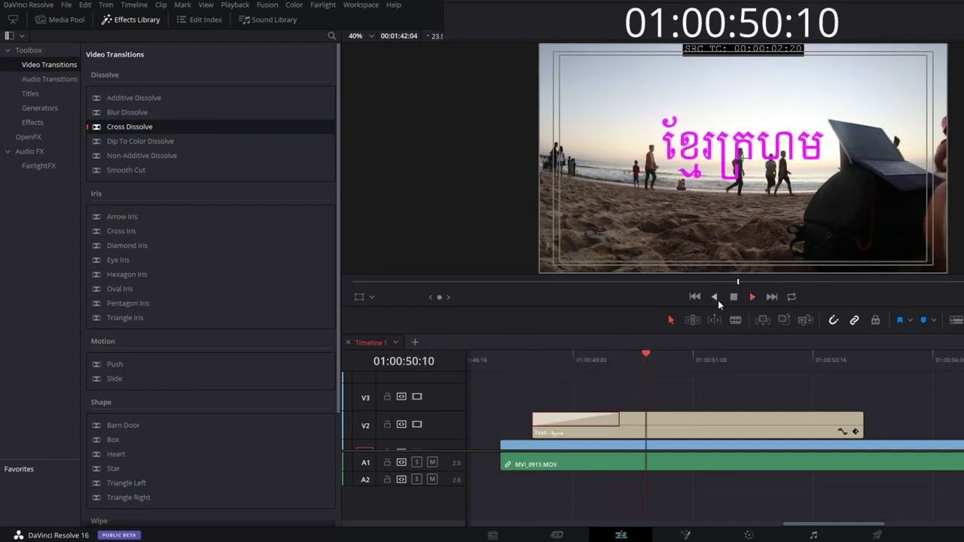
{"action": "left_click", "coordinate": [734, 296]}
{"action": "mouse_move", "coordinate": [688, 357]}
{"action": "left_mouse_down"}
{"action": "mouse_move", "coordinate": [863, 392]}
{"action": "mouse_move", "coordinate": [805, 398]}
{"action": "left_mouse_up"}
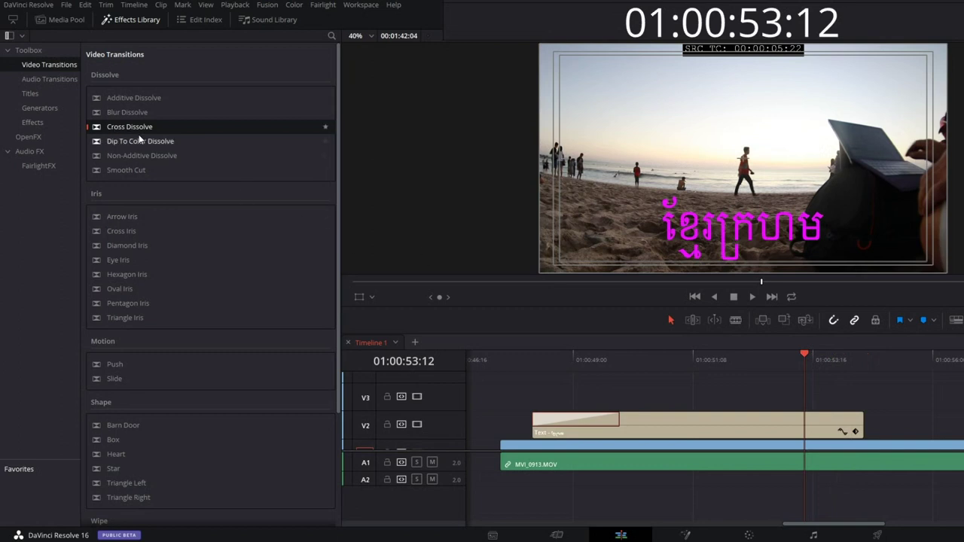
Step: Drop a second Cross Dissolve on the title clip's end and preview the fade in and out
{"action": "left_click_drag", "start_coordinate": [98, 126], "coordinate": [846, 416]}
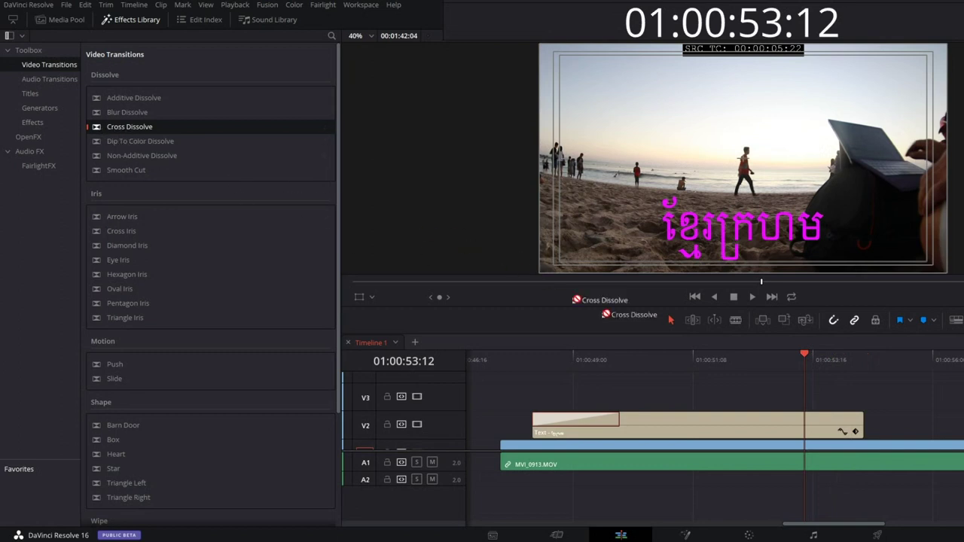
{"action": "mouse_move", "coordinate": [803, 361]}
{"action": "left_mouse_down"}
{"action": "mouse_move", "coordinate": [792, 368]}
{"action": "mouse_move", "coordinate": [865, 375]}
{"action": "left_mouse_up"}
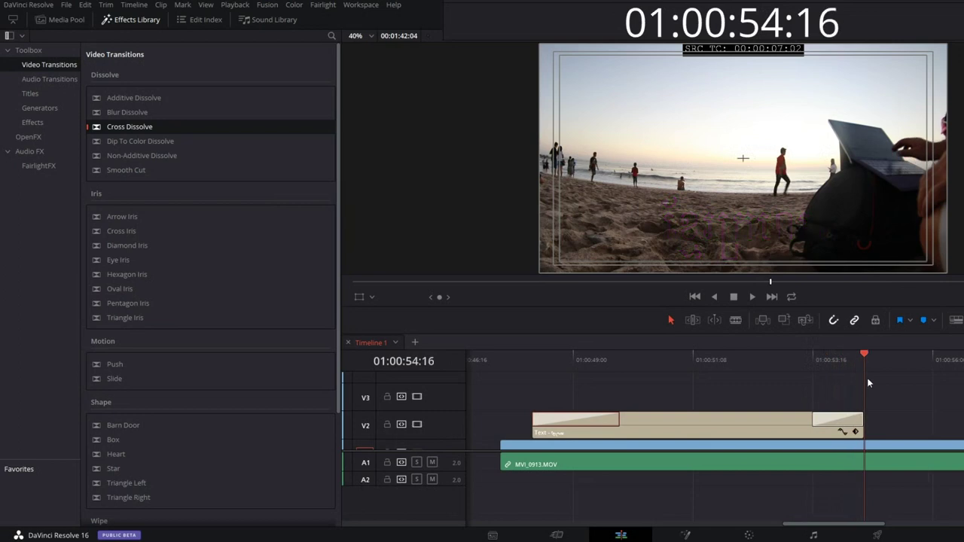
{"action": "left_click", "coordinate": [508, 361]}
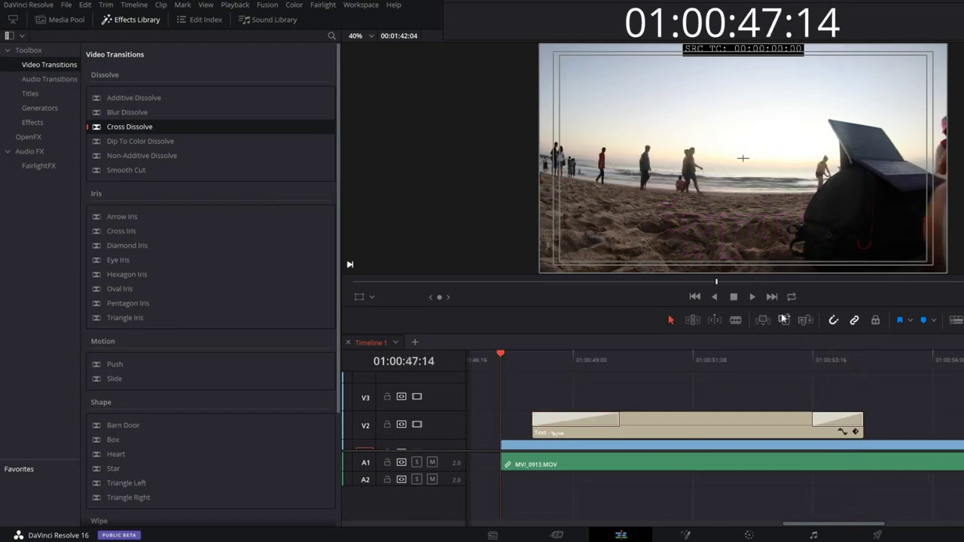
{"action": "left_click", "coordinate": [755, 297]}
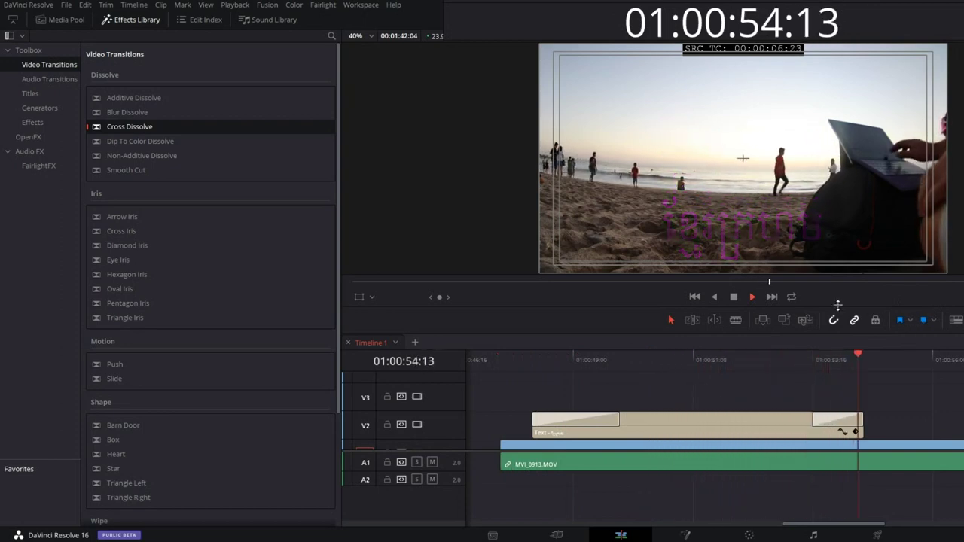
{"action": "left_click", "coordinate": [734, 298]}
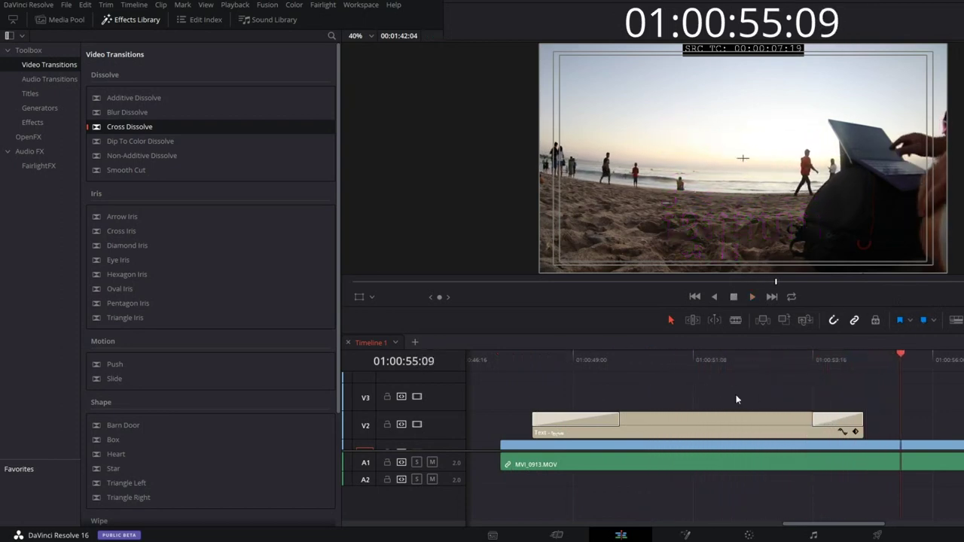
{"action": "left_click", "coordinate": [715, 369]}
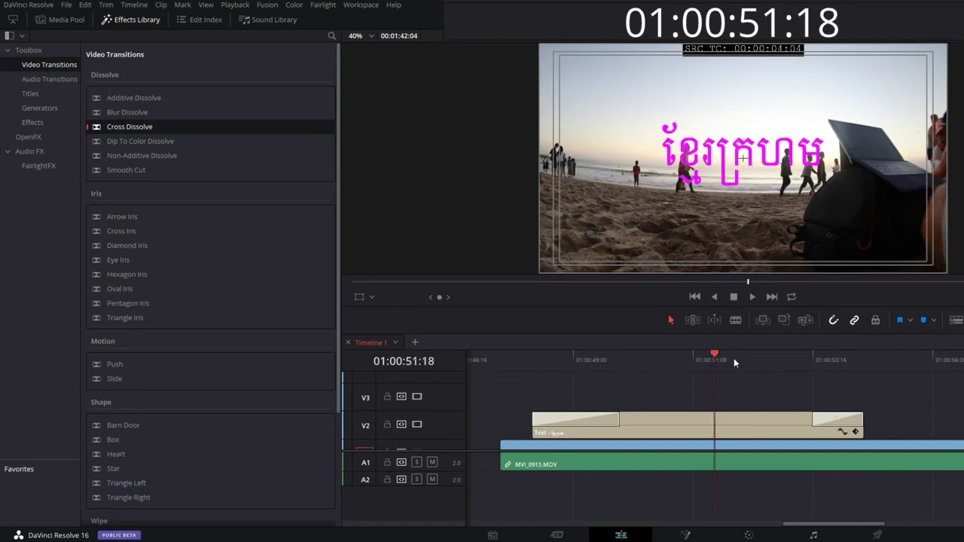
{"action": "key", "text": "space"}
{"action": "left_click", "coordinate": [684, 359]}
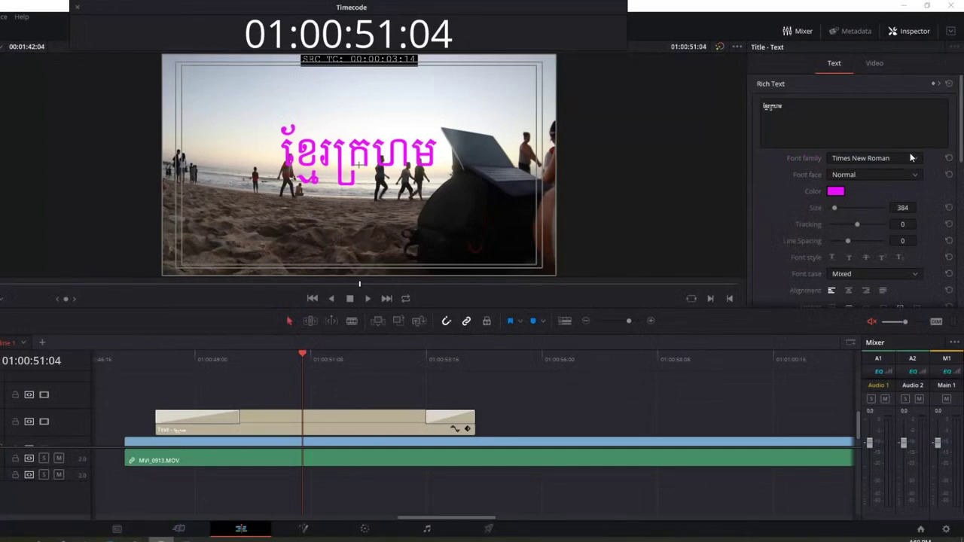
Step: Scroll the Inspector to Drop Shadow and set Offset X to 10.000
{"action": "left_click_drag", "start_coordinate": [959, 157], "coordinate": [962, 262]}
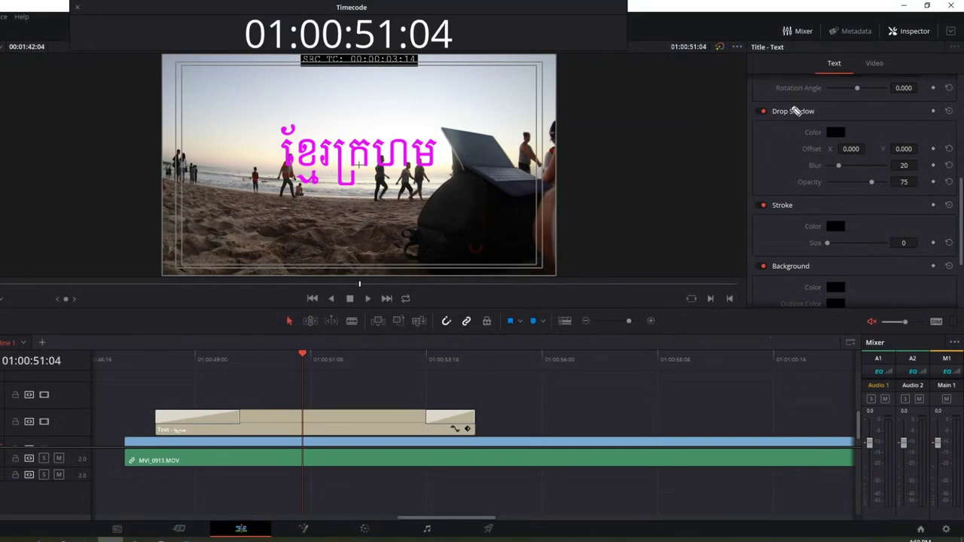
{"action": "mouse_move", "coordinate": [826, 100]}
{"action": "left_mouse_down"}
{"action": "mouse_move", "coordinate": [772, 104]}
{"action": "mouse_move", "coordinate": [836, 94]}
{"action": "mouse_move", "coordinate": [847, 129]}
{"action": "left_mouse_up"}
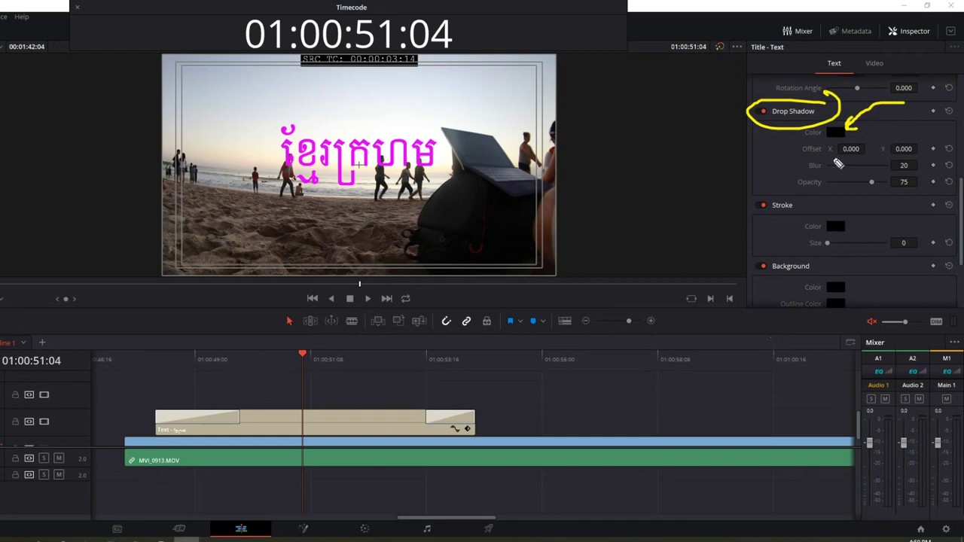
{"action": "left_click_drag", "start_coordinate": [835, 142], "coordinate": [889, 144]}
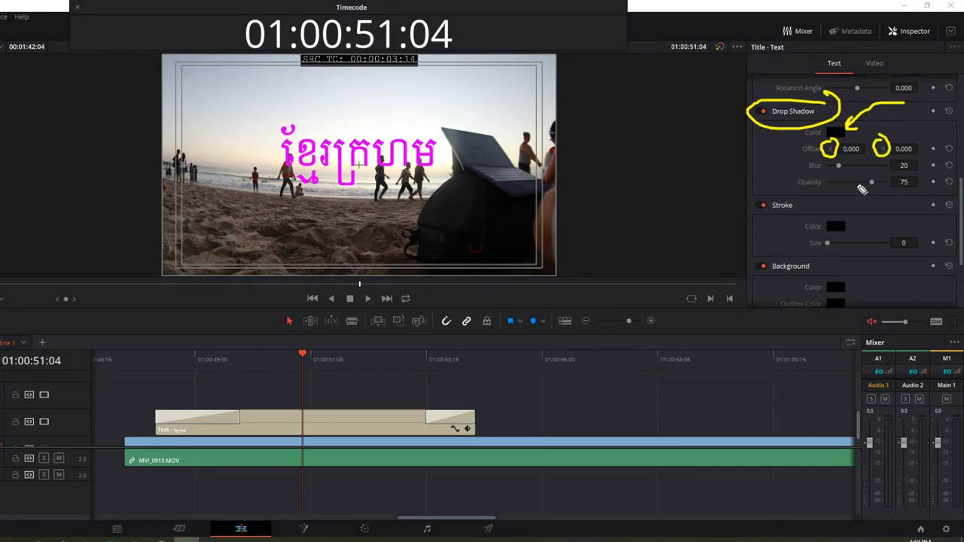
{"action": "left_click_drag", "start_coordinate": [828, 175], "coordinate": [828, 188]}
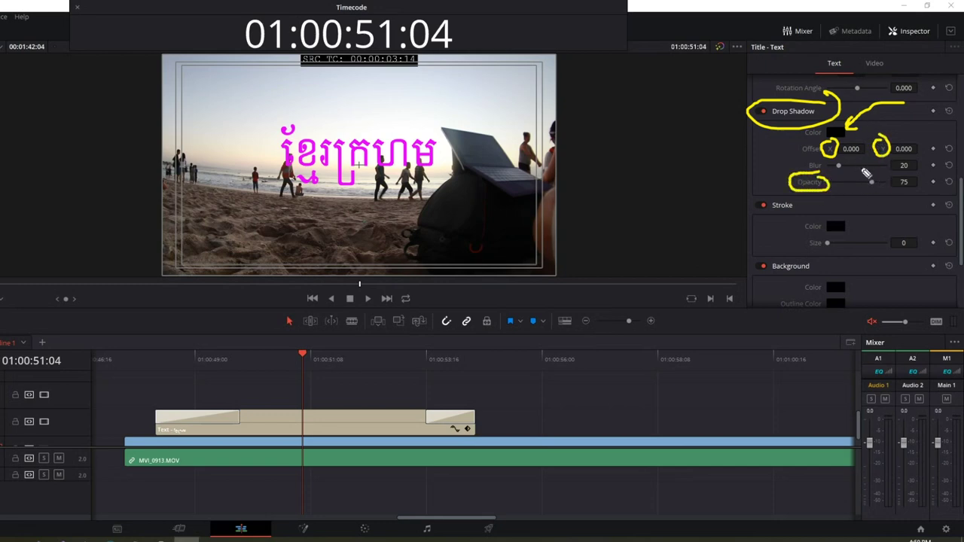
{"action": "mouse_move", "coordinate": [841, 173]}
{"action": "left_mouse_down"}
{"action": "mouse_move", "coordinate": [871, 177]}
{"action": "mouse_move", "coordinate": [873, 200]}
{"action": "left_mouse_up"}
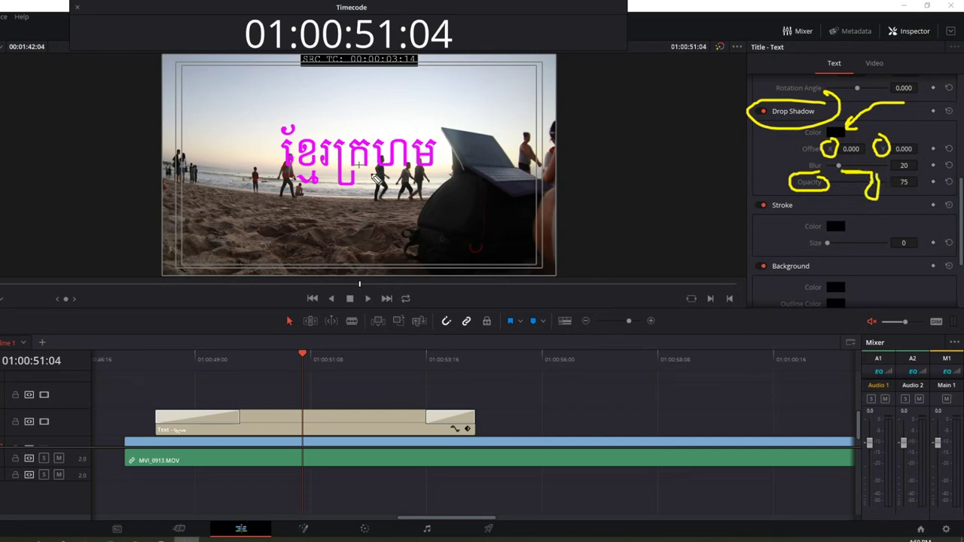
{"action": "left_click_drag", "start_coordinate": [439, 124], "coordinate": [265, 194]}
{"action": "mouse_move", "coordinate": [390, 112]}
{"action": "left_mouse_down"}
{"action": "mouse_move", "coordinate": [367, 113]}
{"action": "mouse_move", "coordinate": [297, 241]}
{"action": "left_mouse_up"}
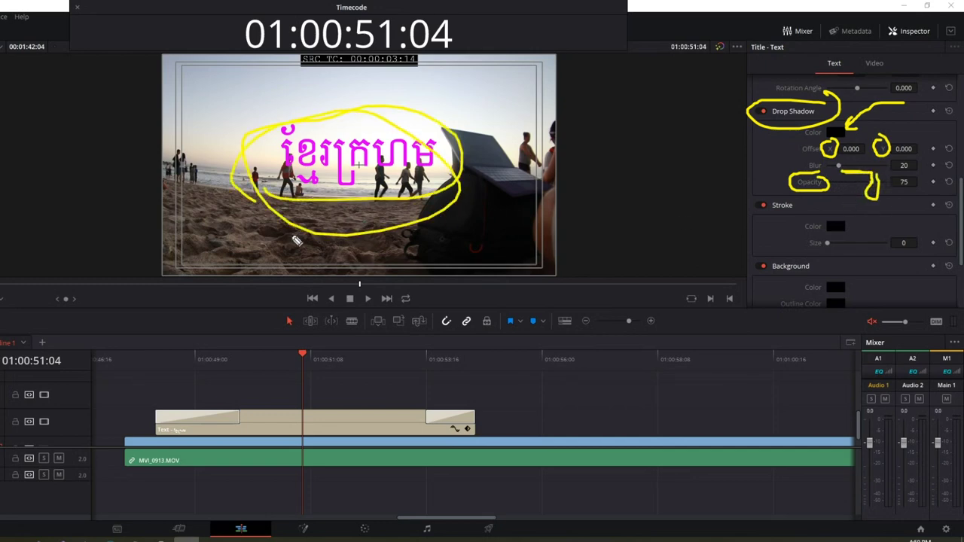
{"action": "key", "text": "e"}
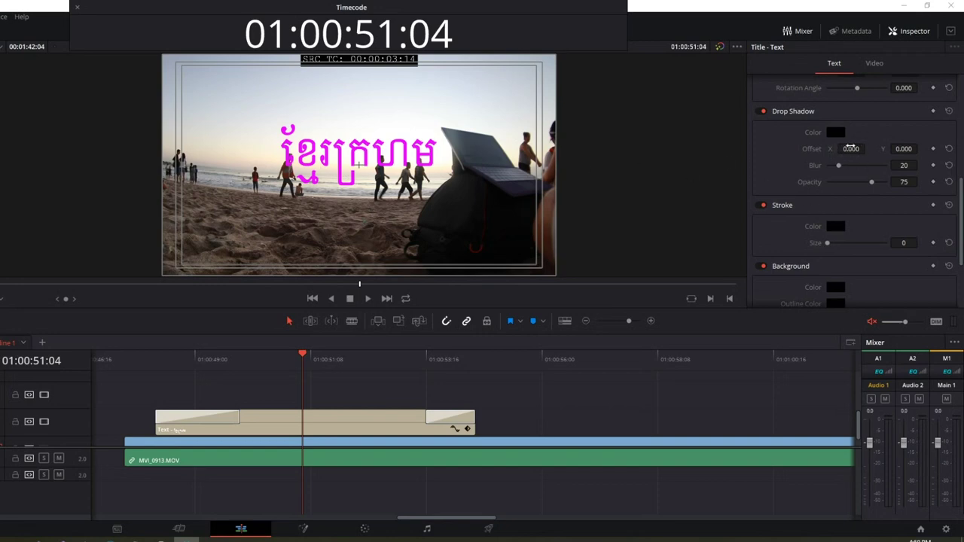
{"action": "left_click_drag", "start_coordinate": [849, 148], "coordinate": [887, 149]}
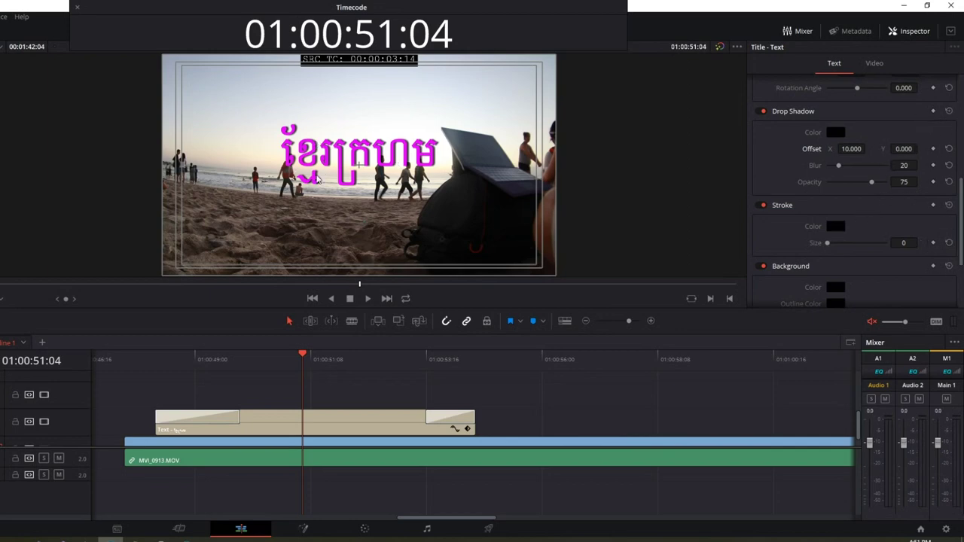
Step: Change the drop shadow colour to pale yellow #d9cd6d in Select Color
{"action": "left_click", "coordinate": [836, 134]}
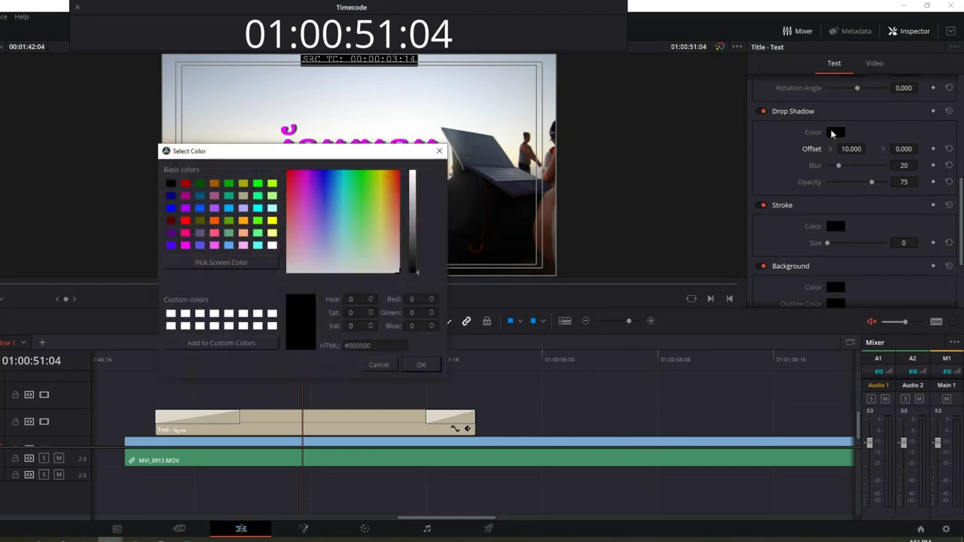
{"action": "left_click_drag", "start_coordinate": [348, 158], "coordinate": [397, 197]}
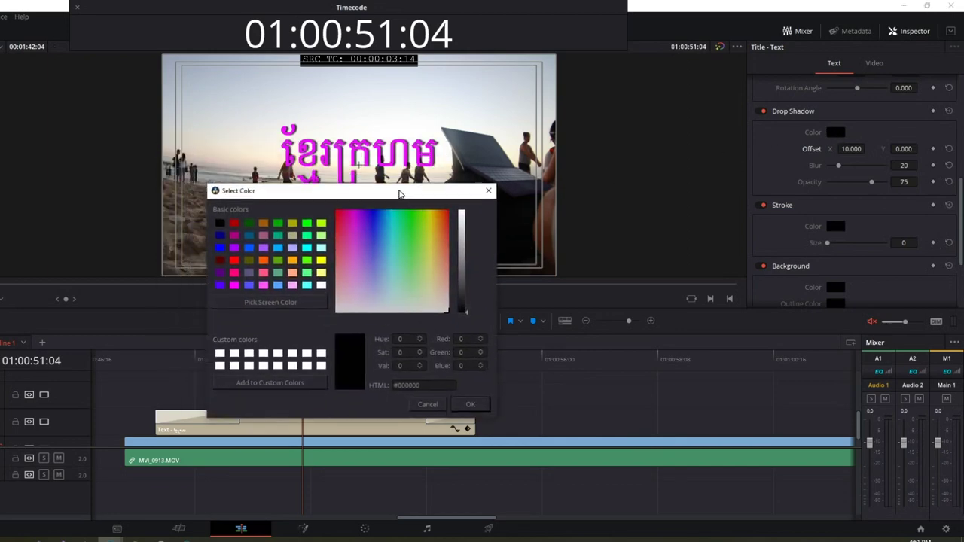
{"action": "left_click", "coordinate": [392, 247]}
{"action": "left_click", "coordinate": [394, 254]}
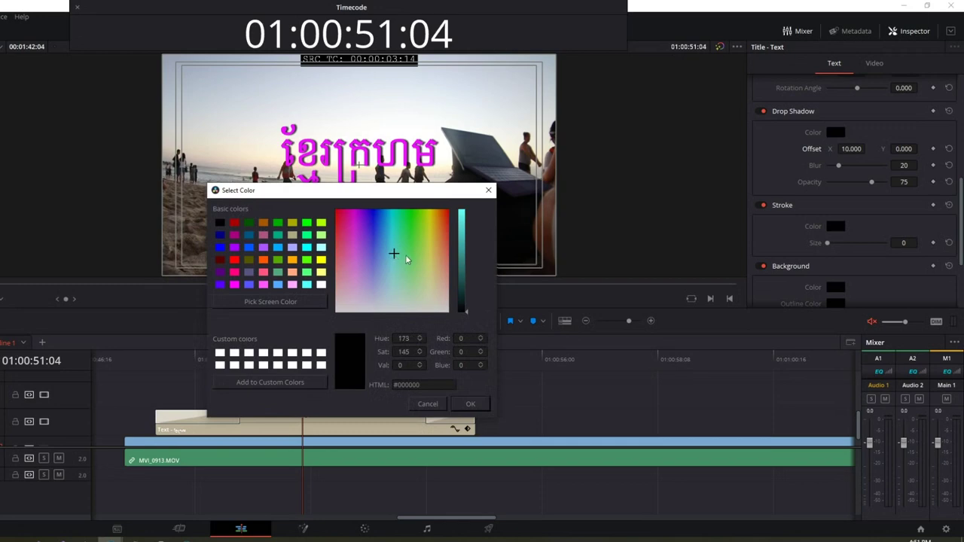
{"action": "left_click_drag", "start_coordinate": [440, 261], "coordinate": [431, 260]}
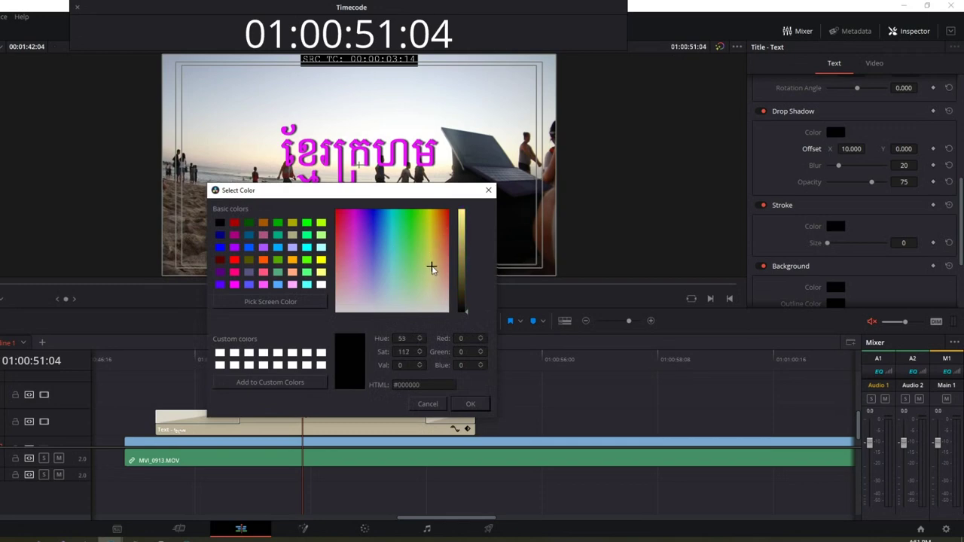
{"action": "left_click", "coordinate": [467, 226]}
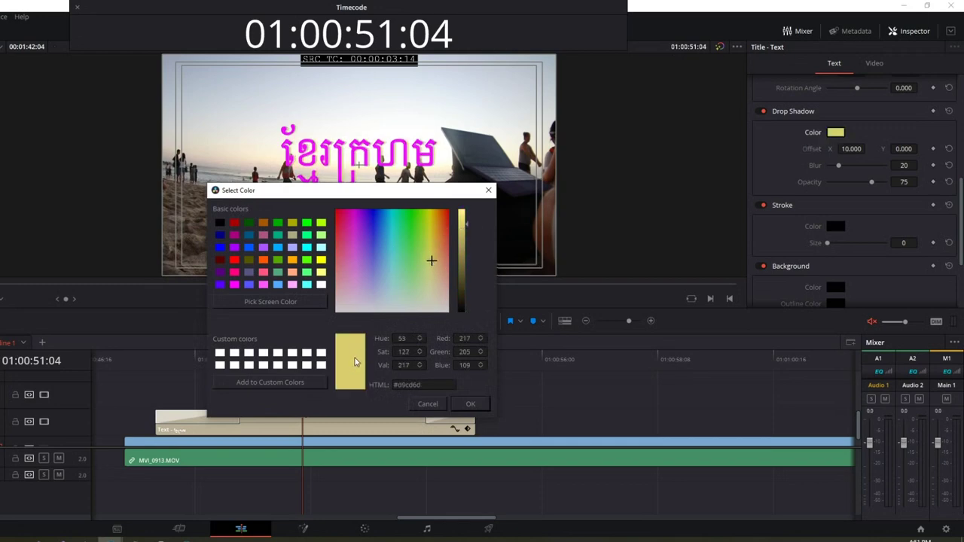
{"action": "left_click", "coordinate": [470, 404]}
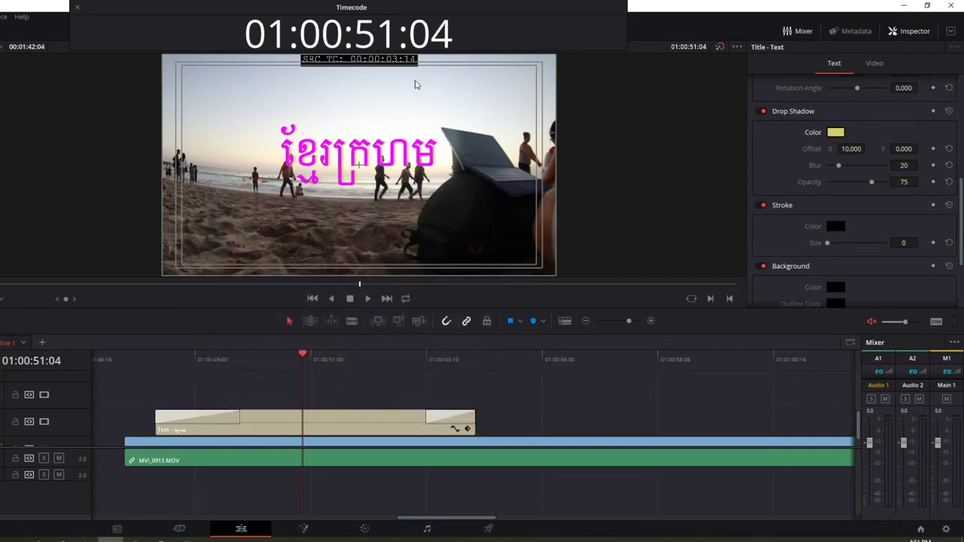
{"action": "key", "text": "space"}
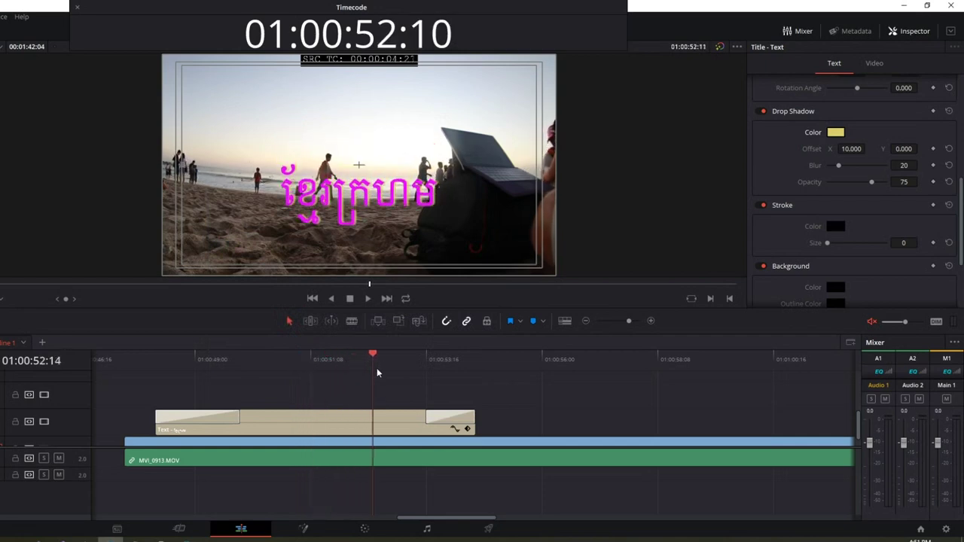
{"action": "key", "text": "space"}
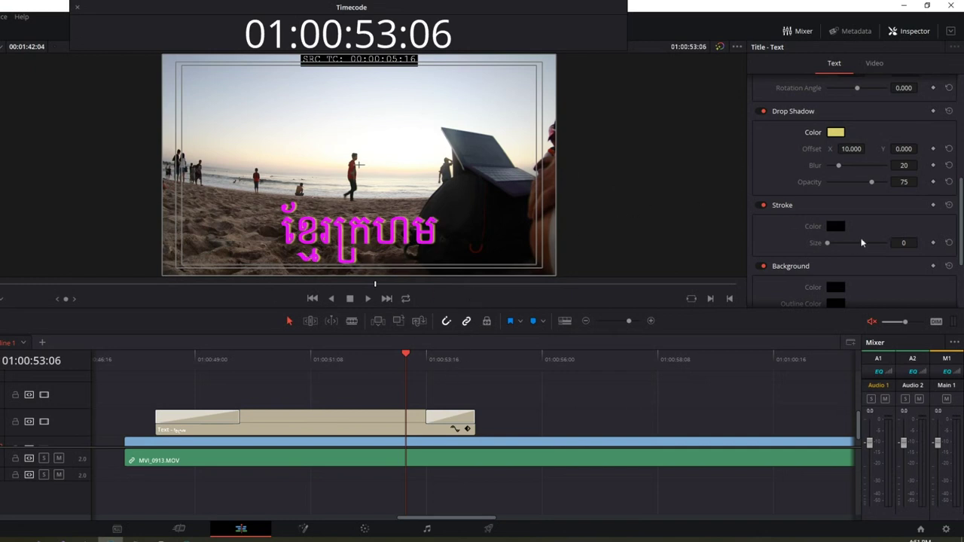
{"action": "left_click_drag", "start_coordinate": [960, 242], "coordinate": [959, 303]}
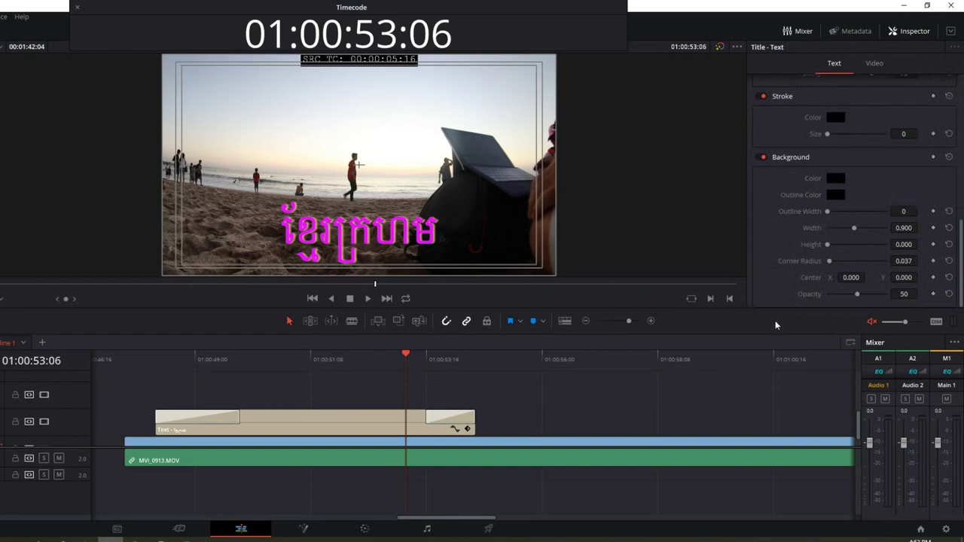
{"action": "scroll", "coordinate": [959, 295], "scroll_direction": "up", "scroll_amount": 10}
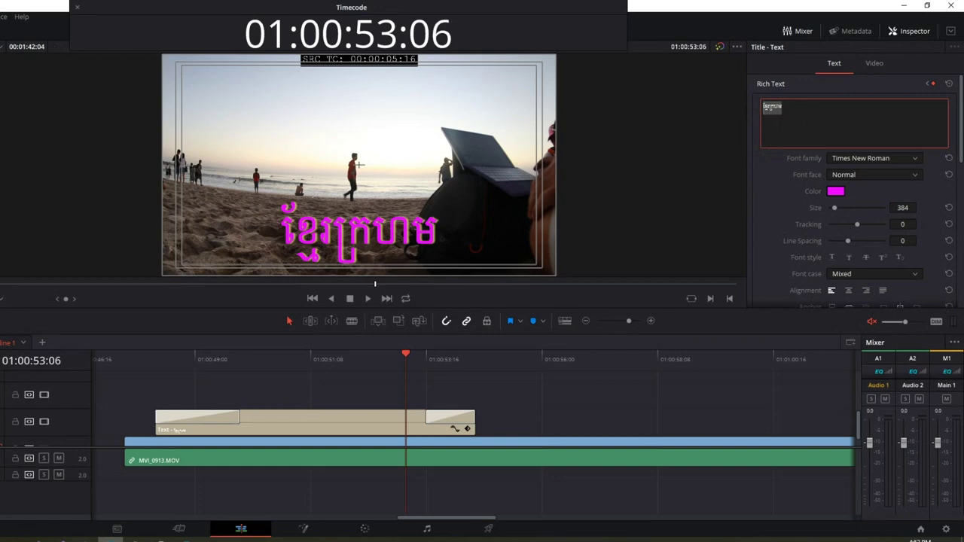
{"action": "left_click", "coordinate": [783, 107]}
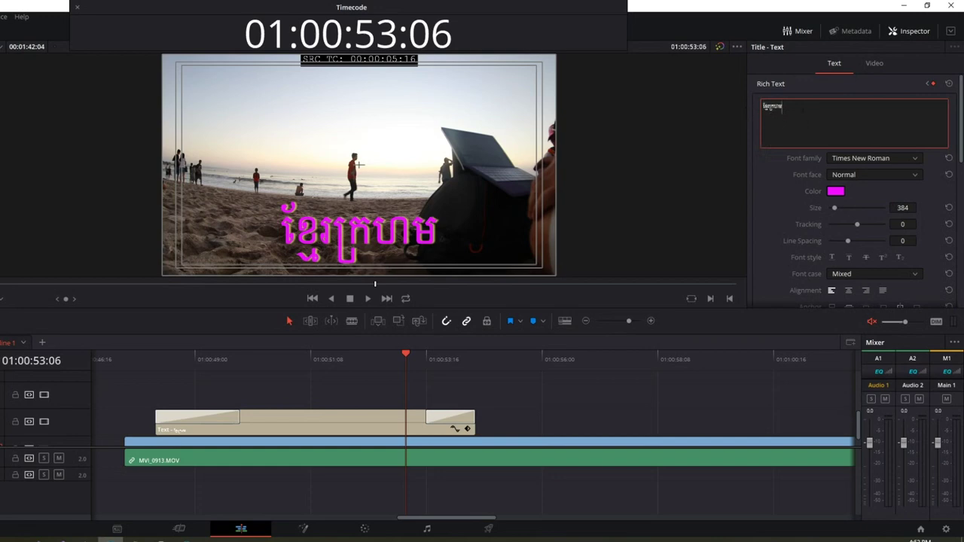
{"action": "left_click", "coordinate": [364, 360]}
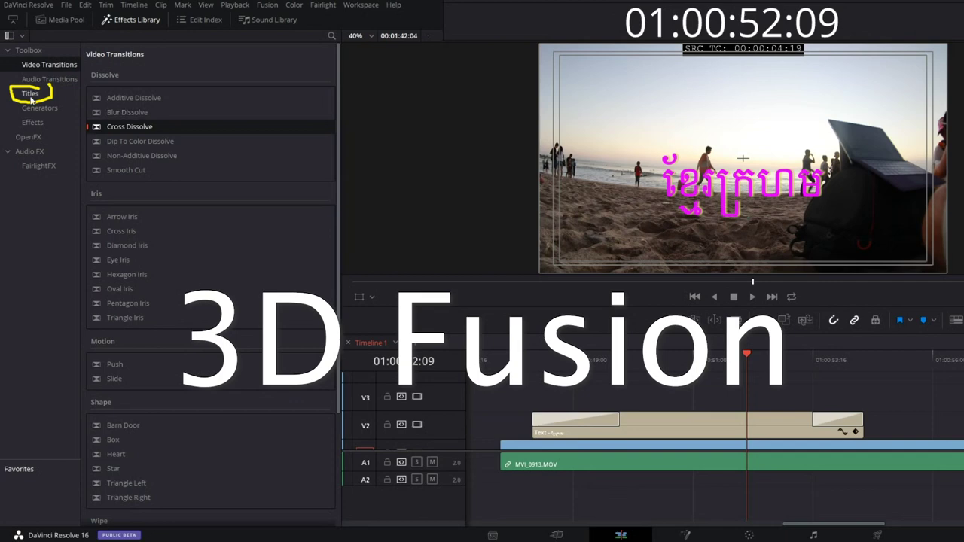
{"action": "left_click", "coordinate": [32, 94]}
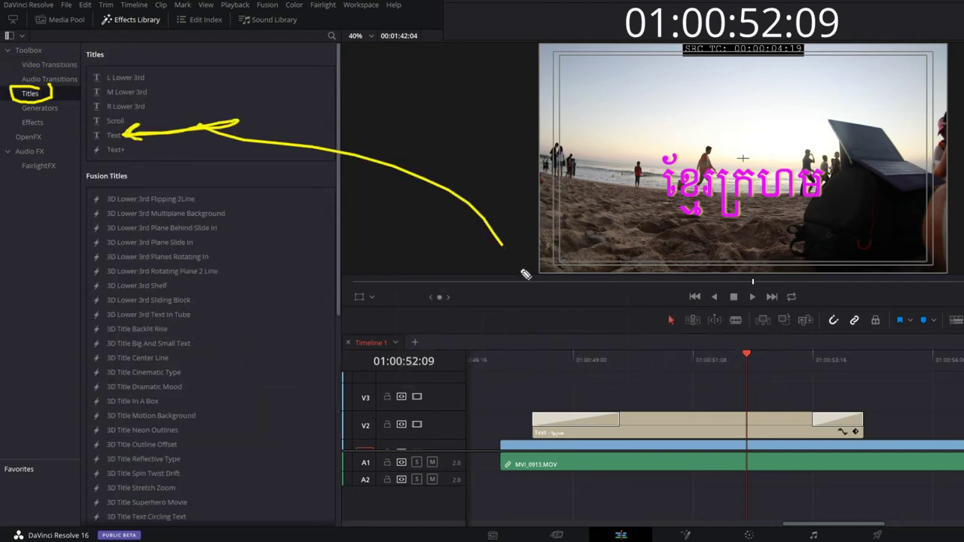
{"action": "left_click_drag", "start_coordinate": [198, 127], "coordinate": [688, 394]}
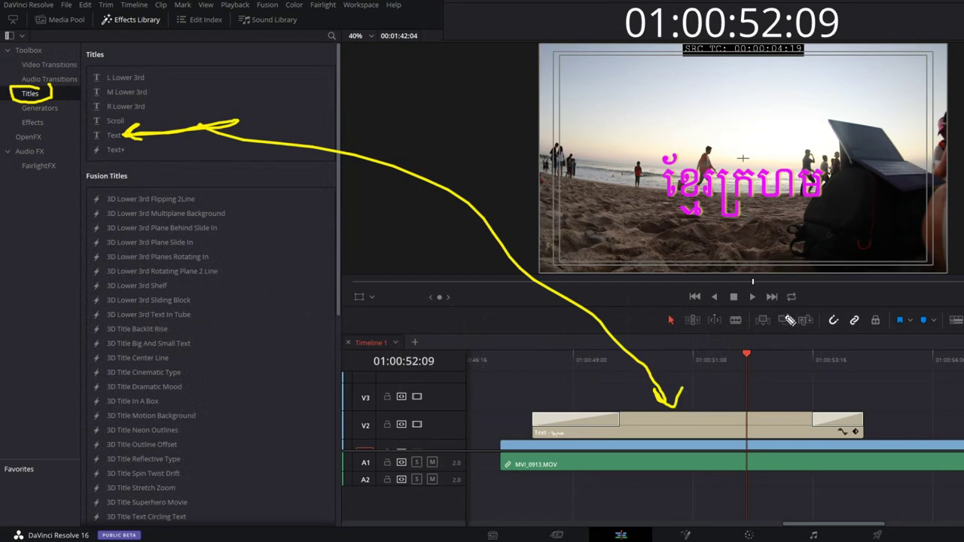
{"action": "mouse_move", "coordinate": [788, 158]}
{"action": "left_mouse_down"}
{"action": "mouse_move", "coordinate": [622, 131]}
{"action": "mouse_move", "coordinate": [723, 129]}
{"action": "left_mouse_up"}
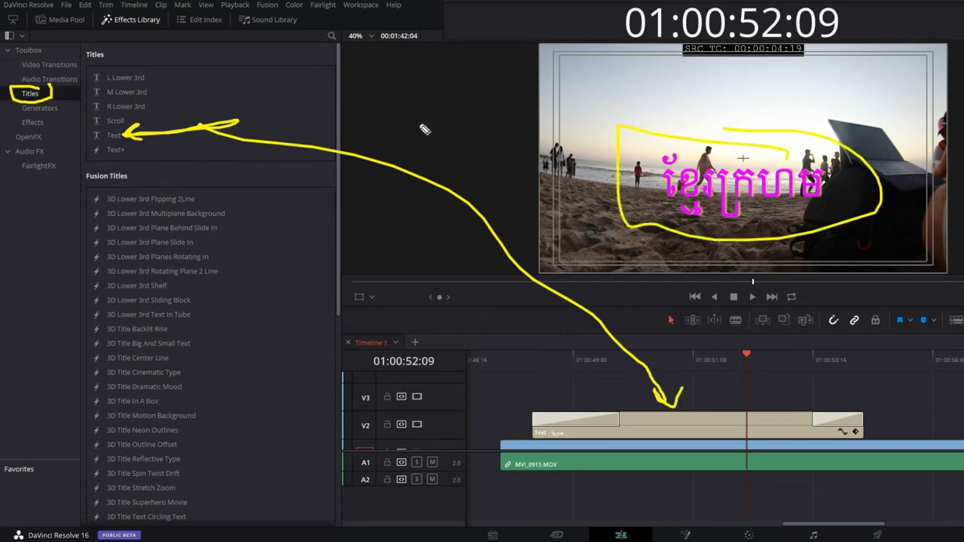
{"action": "key", "text": "Escape"}
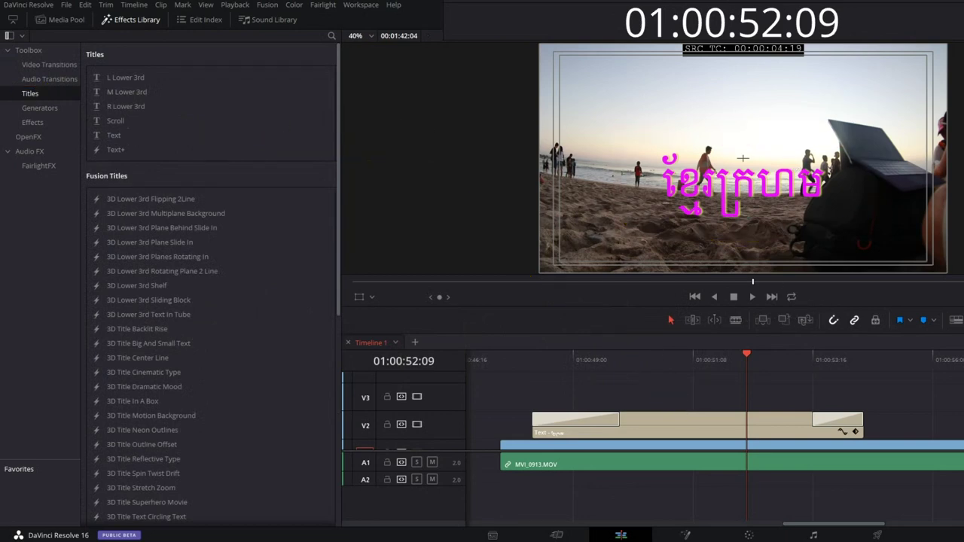
{"action": "left_click_drag", "start_coordinate": [230, 195], "coordinate": [249, 408]}
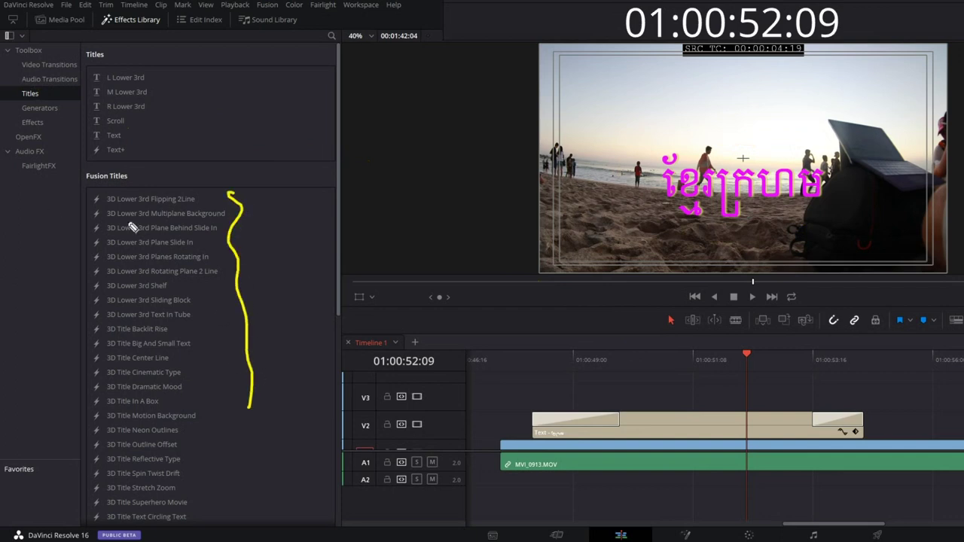
{"action": "mouse_move", "coordinate": [143, 163]}
{"action": "left_mouse_down"}
{"action": "mouse_move", "coordinate": [90, 163]}
{"action": "mouse_move", "coordinate": [141, 160]}
{"action": "left_mouse_up"}
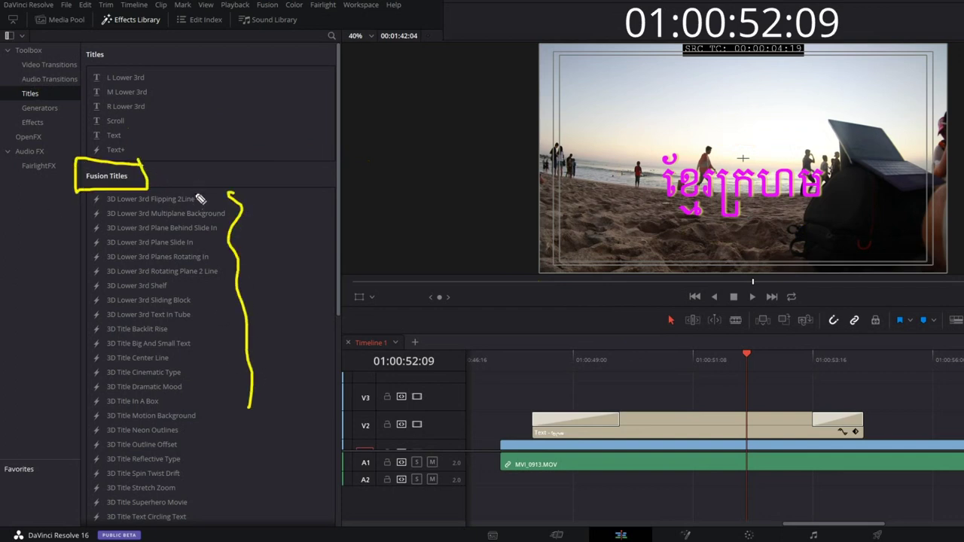
{"action": "left_click_drag", "start_coordinate": [154, 70], "coordinate": [156, 147]}
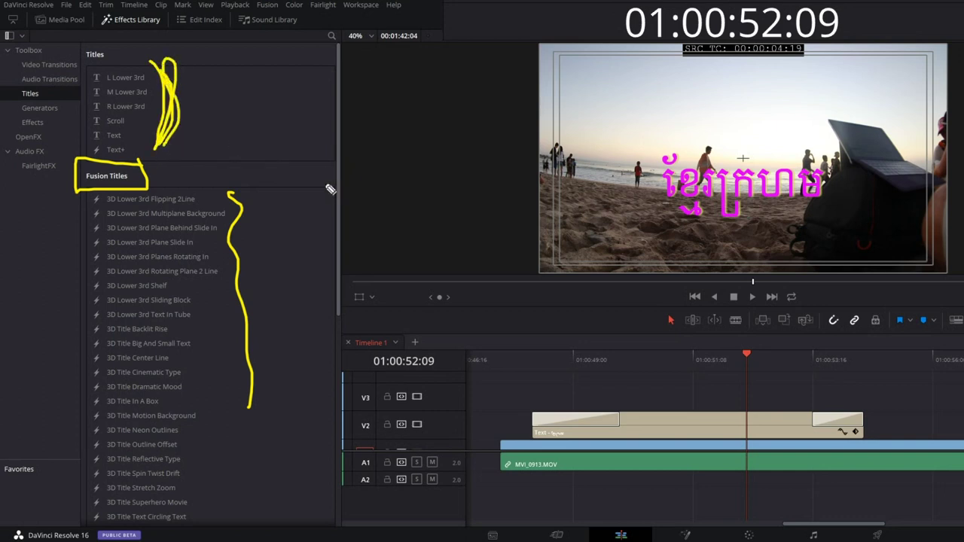
{"action": "left_click_drag", "start_coordinate": [144, 172], "coordinate": [134, 164]}
{"action": "mouse_move", "coordinate": [220, 209]}
{"action": "left_mouse_down"}
{"action": "mouse_move", "coordinate": [231, 290]}
{"action": "mouse_move", "coordinate": [243, 197]}
{"action": "left_mouse_up"}
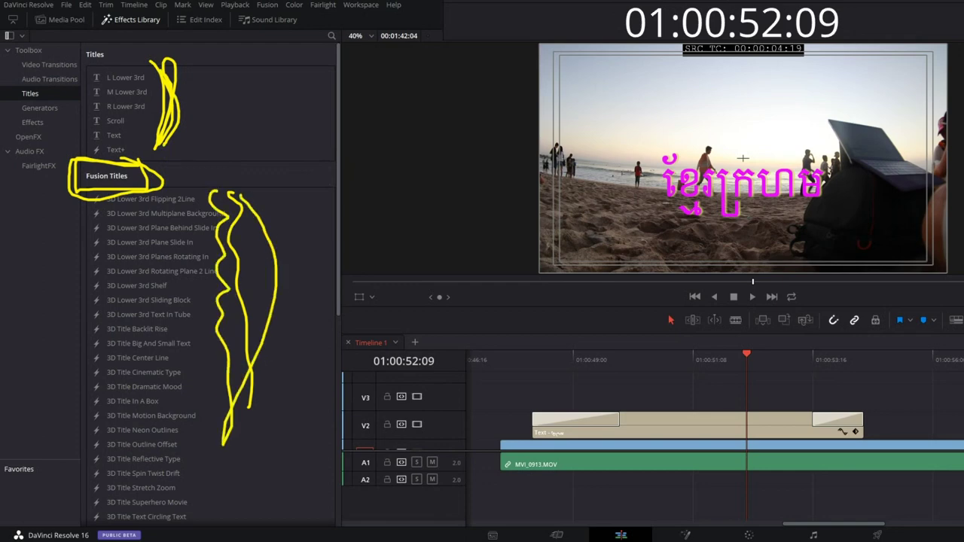
{"action": "key", "text": "Escape"}
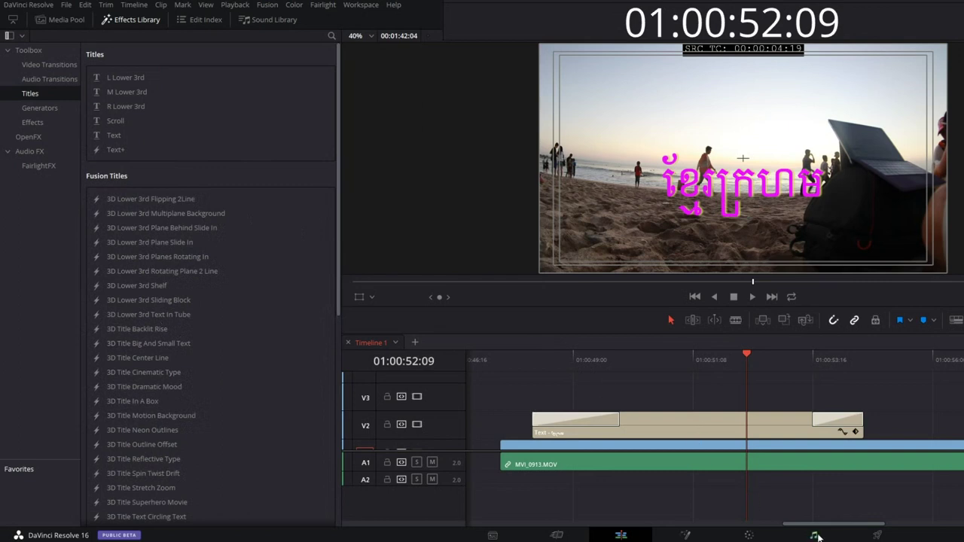
{"action": "left_click_drag", "start_coordinate": [813, 524], "coordinate": [852, 530]}
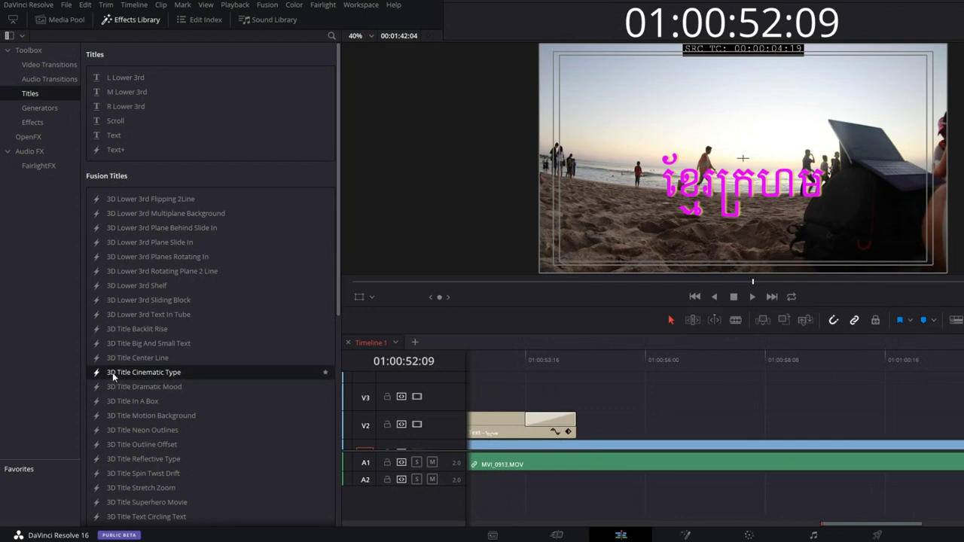
Step: Drop 3D Title Cinematic Type onto V2 after the Khmer clip and park the playhead over it
{"action": "left_click_drag", "start_coordinate": [136, 374], "coordinate": [644, 427]}
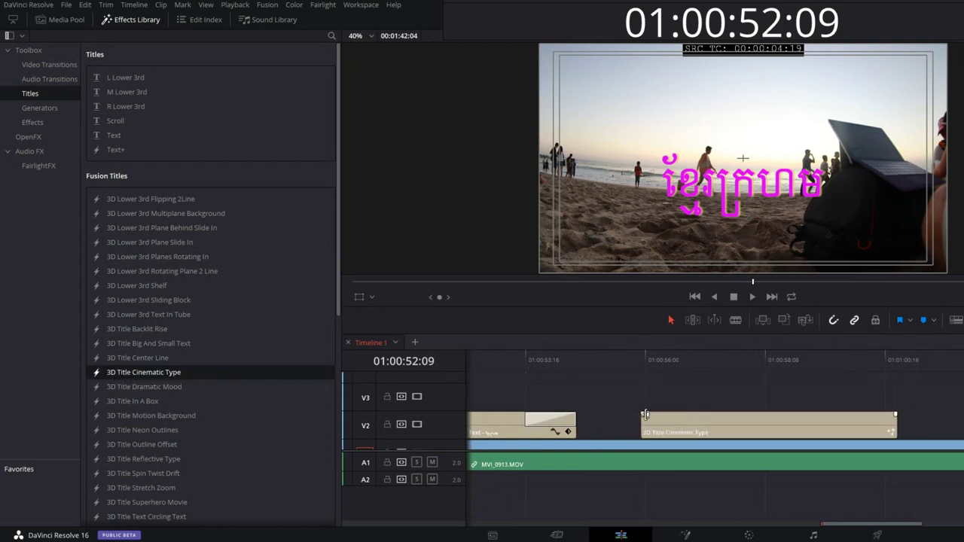
{"action": "left_click", "coordinate": [658, 363]}
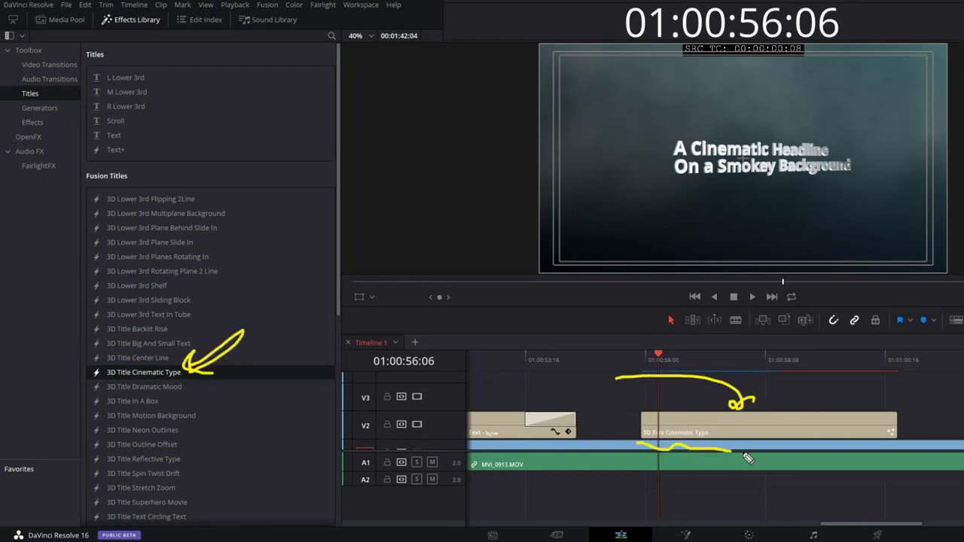
{"action": "left_click_drag", "start_coordinate": [642, 449], "coordinate": [829, 455]}
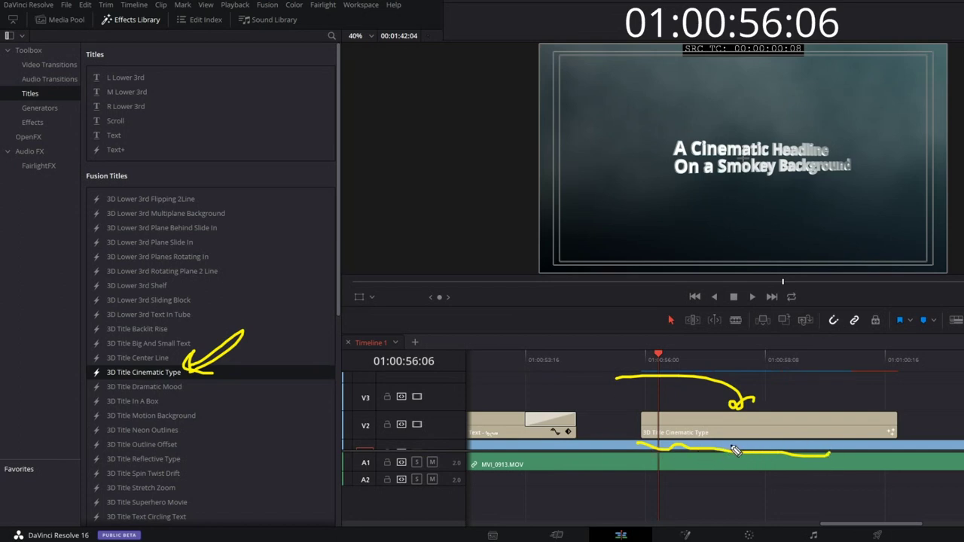
{"action": "left_click_drag", "start_coordinate": [648, 420], "coordinate": [810, 415]}
{"action": "left_click_drag", "start_coordinate": [784, 105], "coordinate": [890, 130]}
{"action": "left_click_drag", "start_coordinate": [856, 89], "coordinate": [704, 97]}
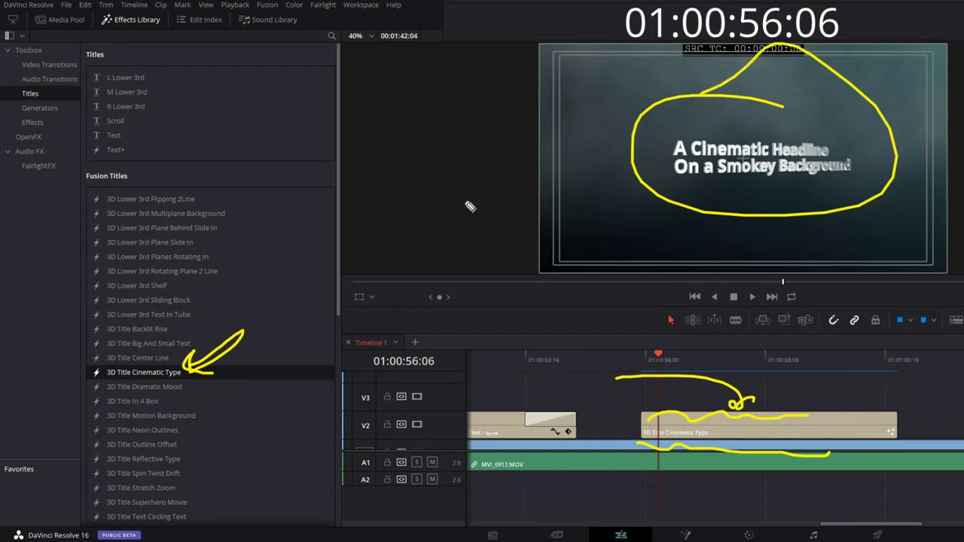
{"action": "key", "text": "Escape"}
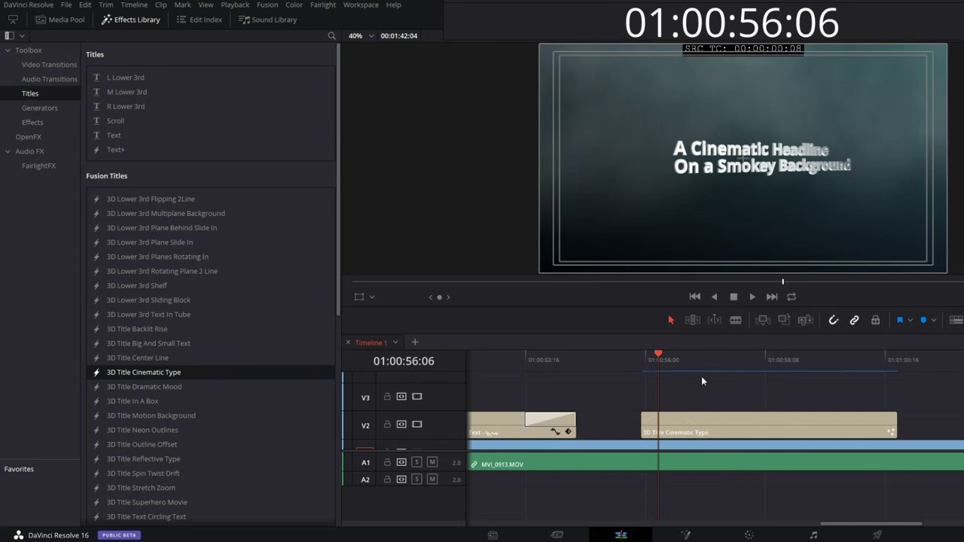
{"action": "left_click_drag", "start_coordinate": [664, 359], "coordinate": [670, 361]}
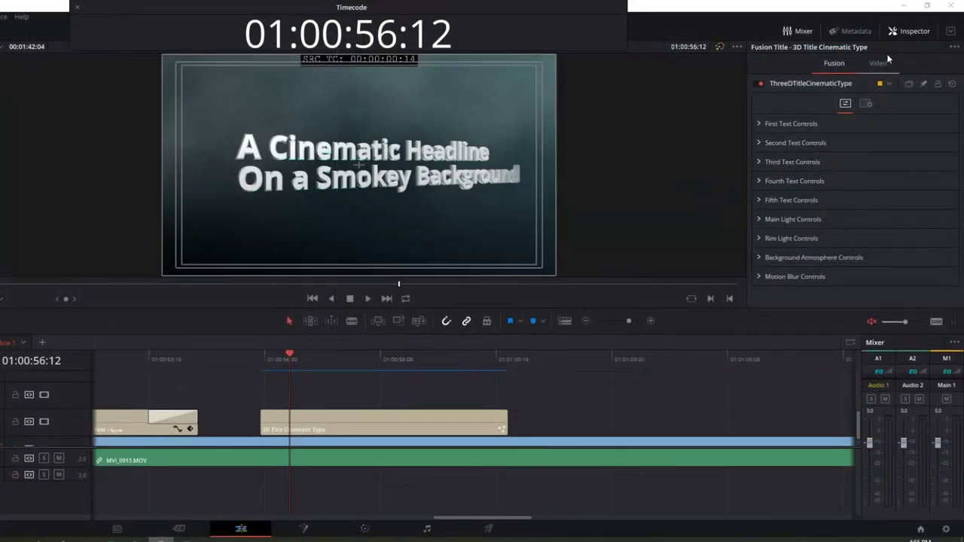
Step: In First Text Controls, replace the sample headline with 'Khmer' and preview the animation
{"action": "left_click", "coordinate": [908, 31]}
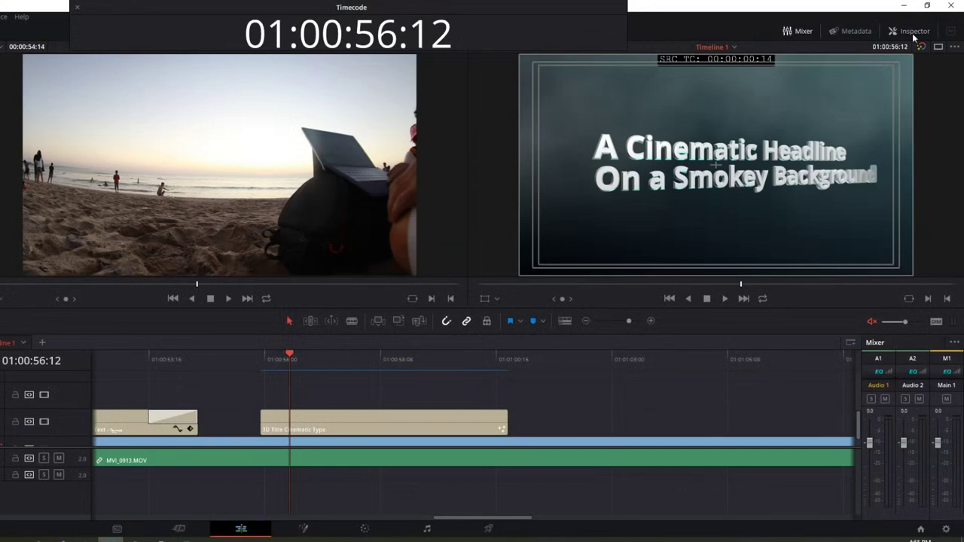
{"action": "left_click", "coordinate": [910, 32]}
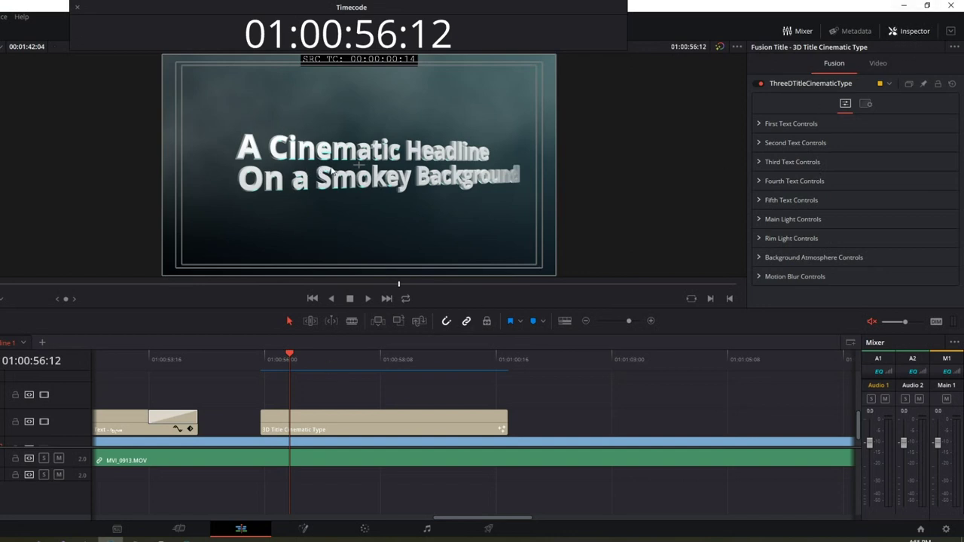
{"action": "left_click", "coordinate": [761, 122]}
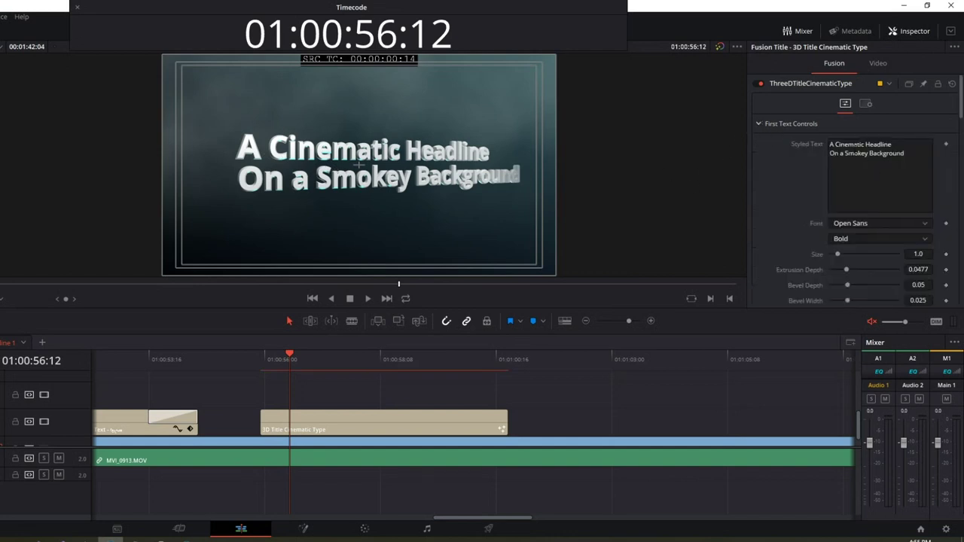
{"action": "left_click", "coordinate": [907, 154]}
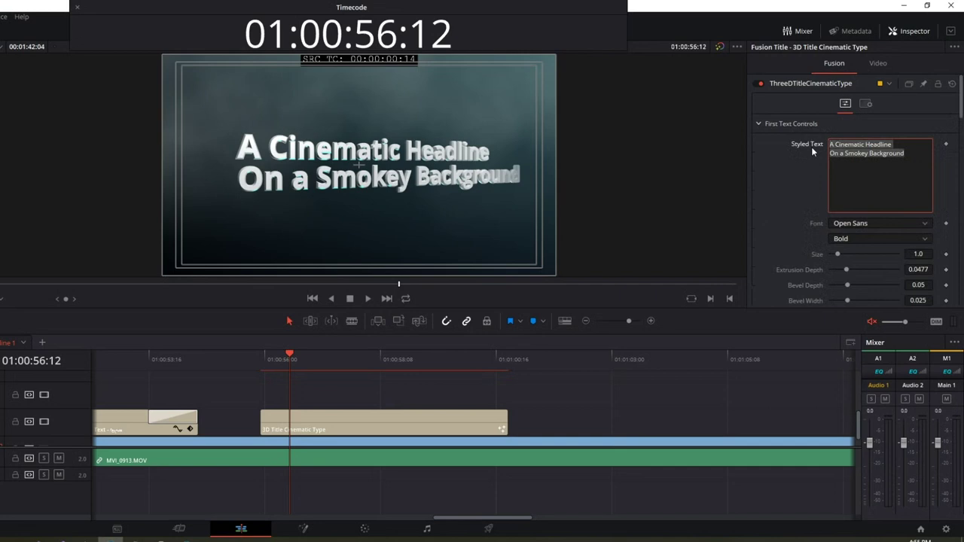
{"action": "key", "text": "BackSpace"}
{"action": "type", "text": "k"}
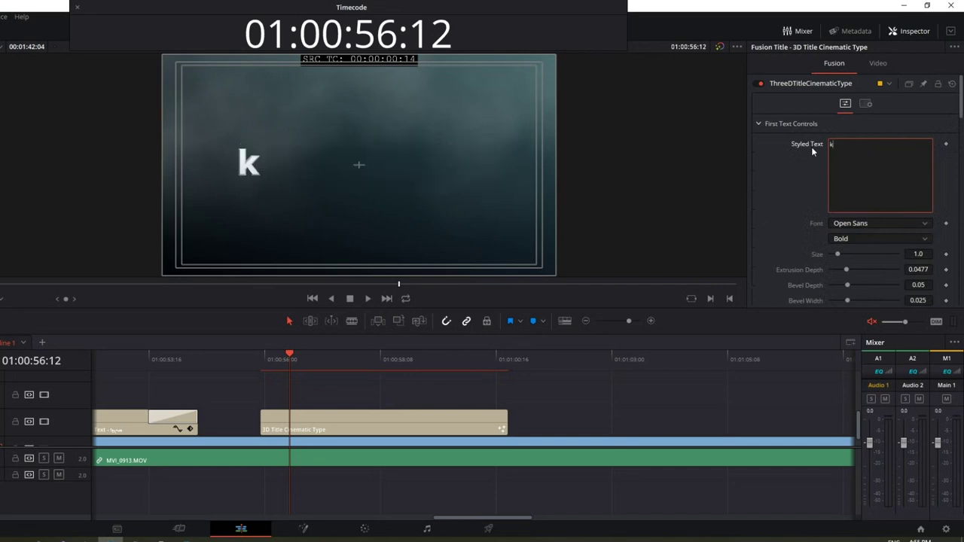
{"action": "type", "text": "HMER"}
{"action": "key", "text": "BackSpace"}
{"action": "key", "text": "BackSpace"}
{"action": "key", "text": "BackSpace"}
{"action": "key", "text": "BackSpace"}
{"action": "key", "text": "BackSpace"}
{"action": "type", "text": "K"}
{"action": "type", "text": "hmer"}
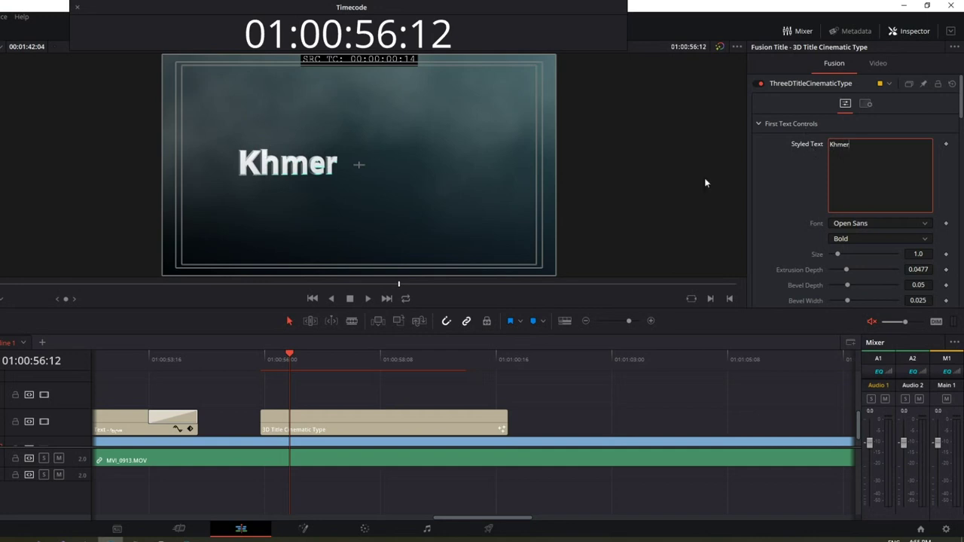
{"action": "left_click_drag", "start_coordinate": [239, 360], "coordinate": [337, 385]}
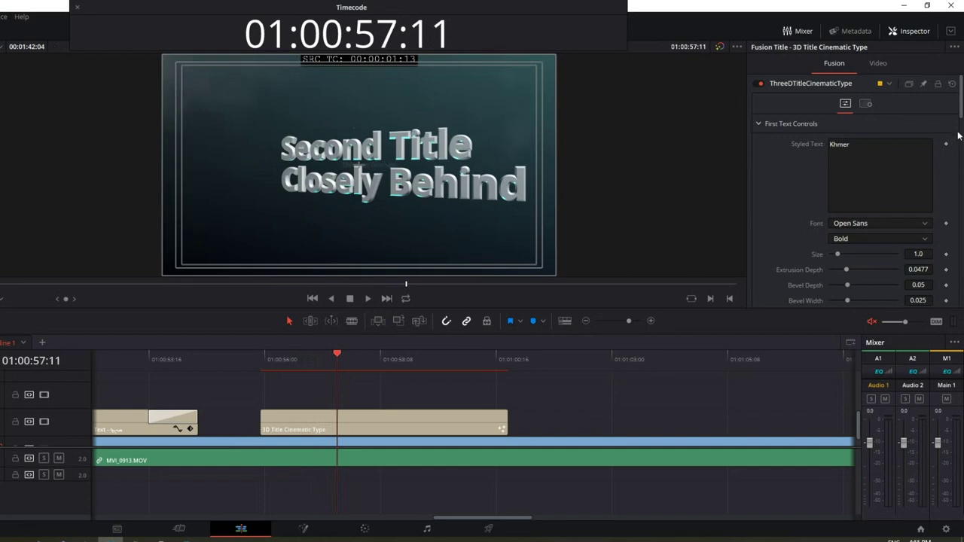
Step: Expand Second Text Controls and select both lines of 'Second Title Closely Behind'
{"action": "left_click_drag", "start_coordinate": [961, 111], "coordinate": [961, 286]}
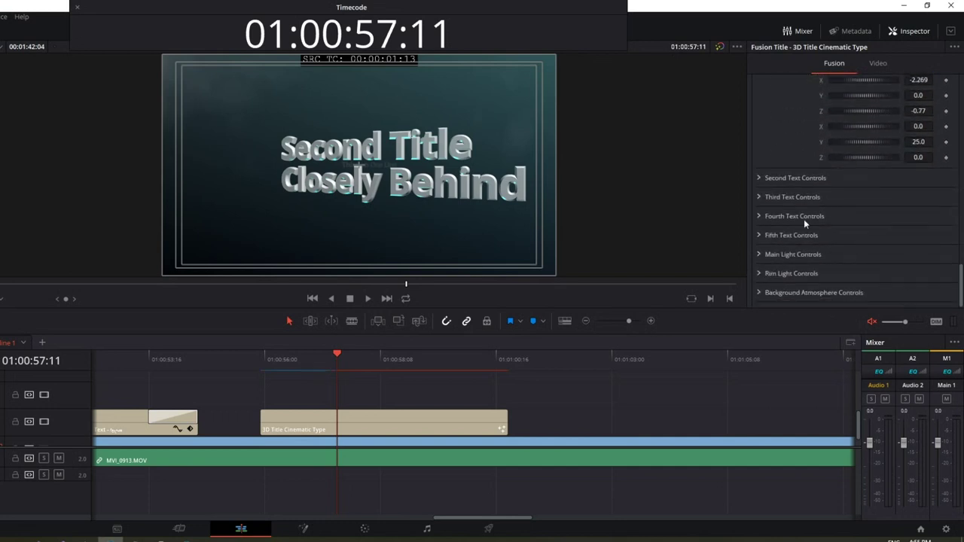
{"action": "left_click", "coordinate": [761, 180]}
{"action": "triple_click", "coordinate": [838, 208]}
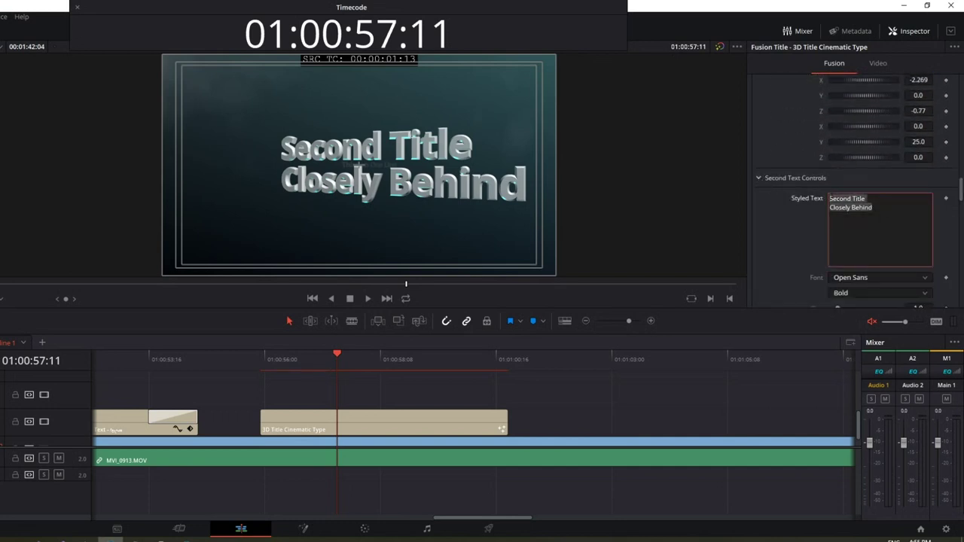
{"action": "left_click_drag", "start_coordinate": [839, 211], "coordinate": [821, 199]}
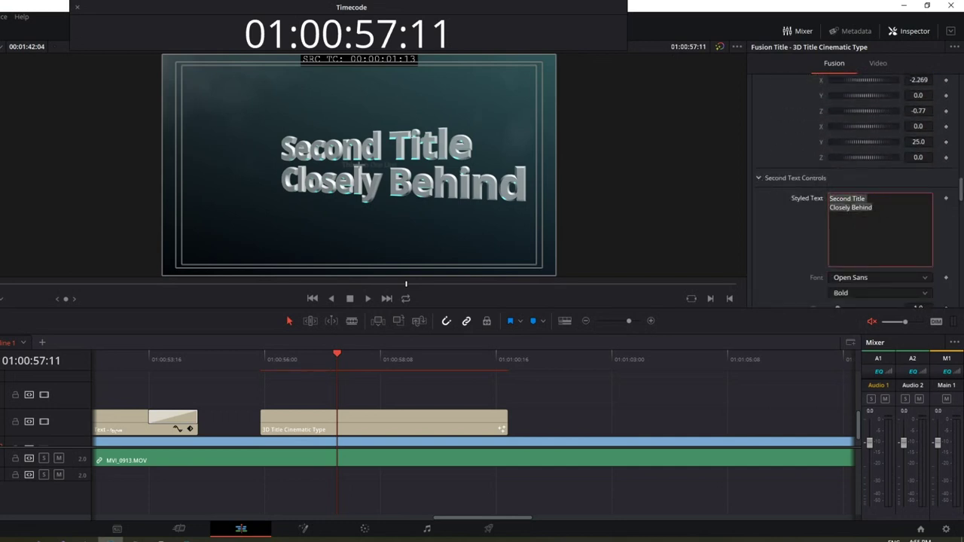
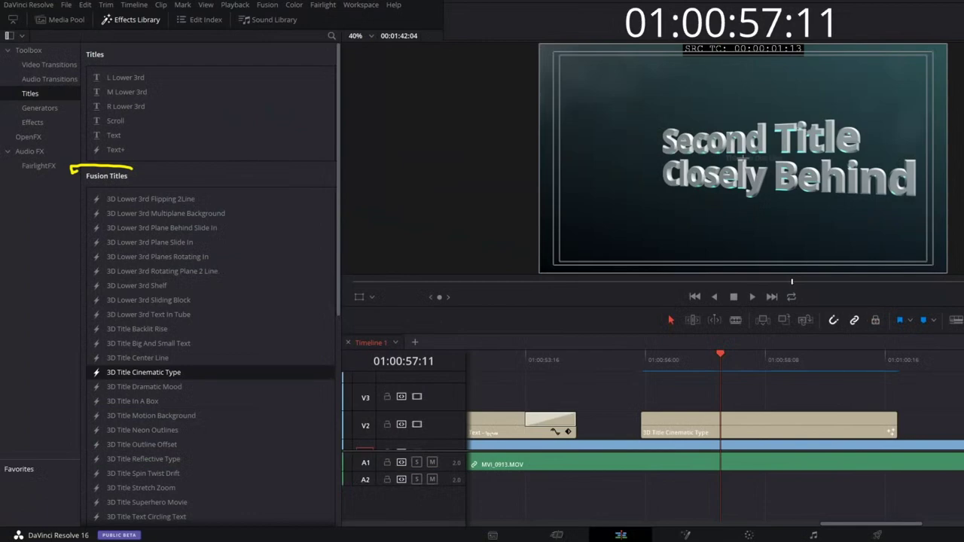
Step: Choose Kbach from the Font list in the Second Text Controls
{"action": "left_click_drag", "start_coordinate": [132, 169], "coordinate": [72, 169]}
{"action": "mouse_move", "coordinate": [223, 190]}
{"action": "left_mouse_down"}
{"action": "mouse_move", "coordinate": [258, 281]}
{"action": "mouse_move", "coordinate": [248, 467]}
{"action": "mouse_move", "coordinate": [252, 402]}
{"action": "left_mouse_up"}
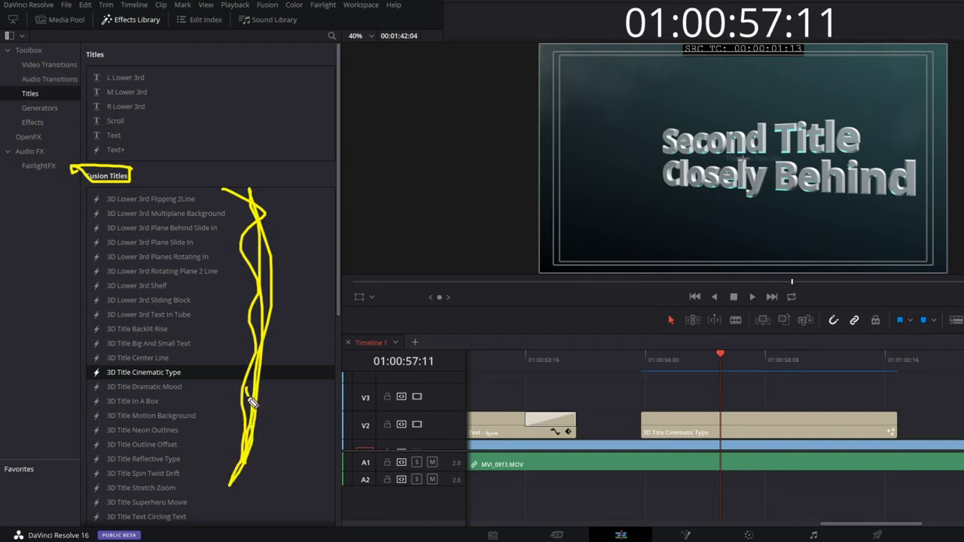
{"action": "mouse_move", "coordinate": [156, 64]}
{"action": "left_mouse_down"}
{"action": "mouse_move", "coordinate": [194, 65]}
{"action": "mouse_move", "coordinate": [157, 147]}
{"action": "left_mouse_up"}
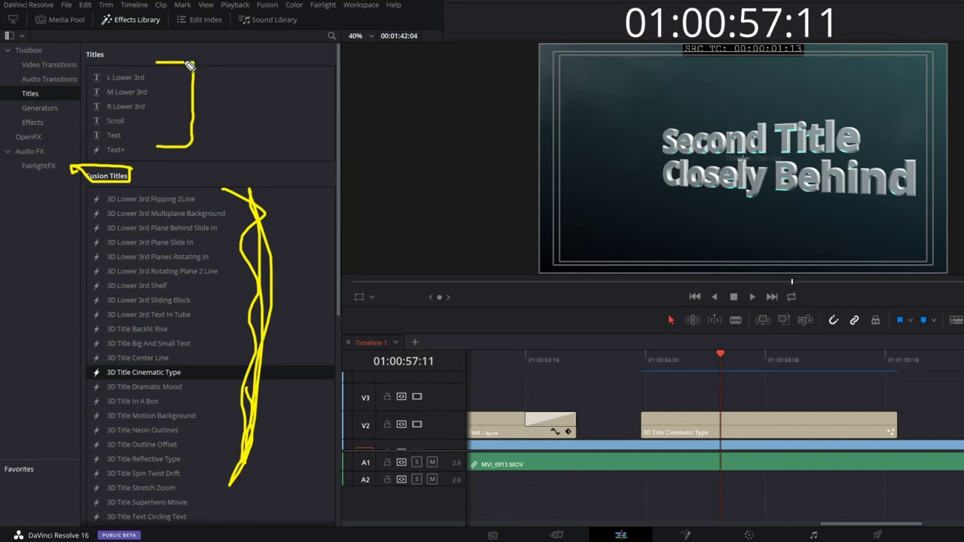
{"action": "mouse_move", "coordinate": [189, 66]}
{"action": "left_mouse_down"}
{"action": "mouse_move", "coordinate": [198, 183]}
{"action": "mouse_move", "coordinate": [208, 141]}
{"action": "mouse_move", "coordinate": [183, 80]}
{"action": "mouse_move", "coordinate": [181, 156]}
{"action": "left_mouse_up"}
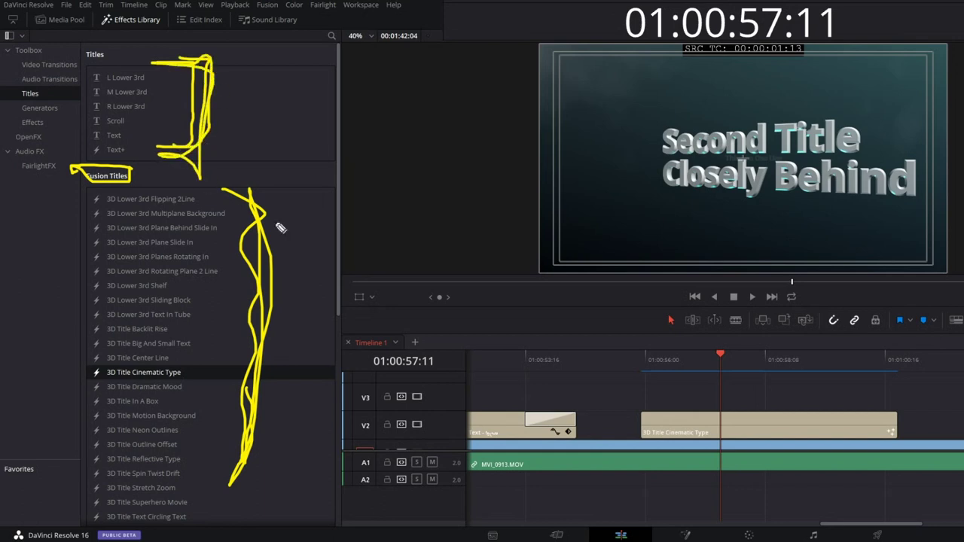
{"action": "mouse_move", "coordinate": [279, 227]}
{"action": "left_mouse_down"}
{"action": "mouse_move", "coordinate": [308, 273]}
{"action": "mouse_move", "coordinate": [282, 230]}
{"action": "mouse_move", "coordinate": [275, 454]}
{"action": "mouse_move", "coordinate": [258, 191]}
{"action": "mouse_move", "coordinate": [268, 488]}
{"action": "mouse_move", "coordinate": [263, 180]}
{"action": "mouse_move", "coordinate": [273, 452]}
{"action": "mouse_move", "coordinate": [280, 396]}
{"action": "left_mouse_up"}
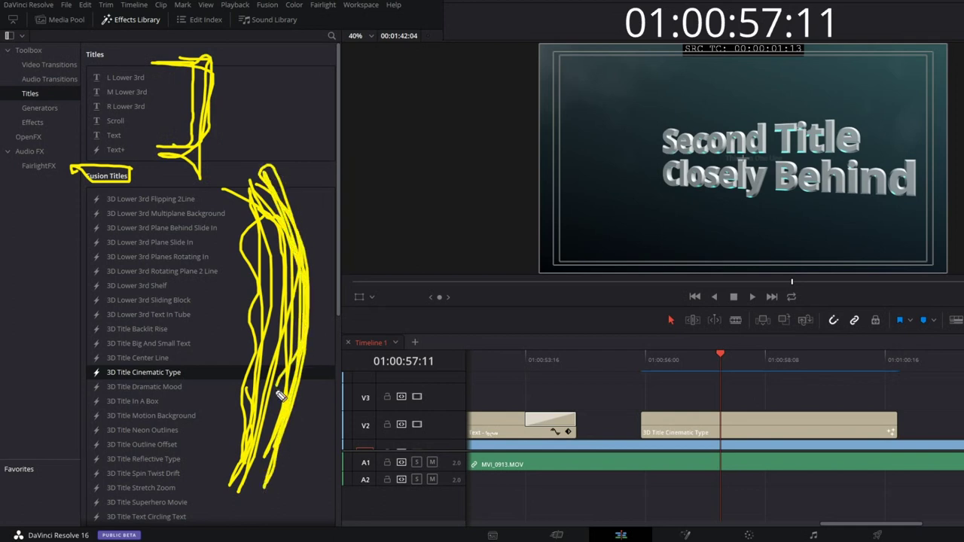
{"action": "key", "text": "Escape"}
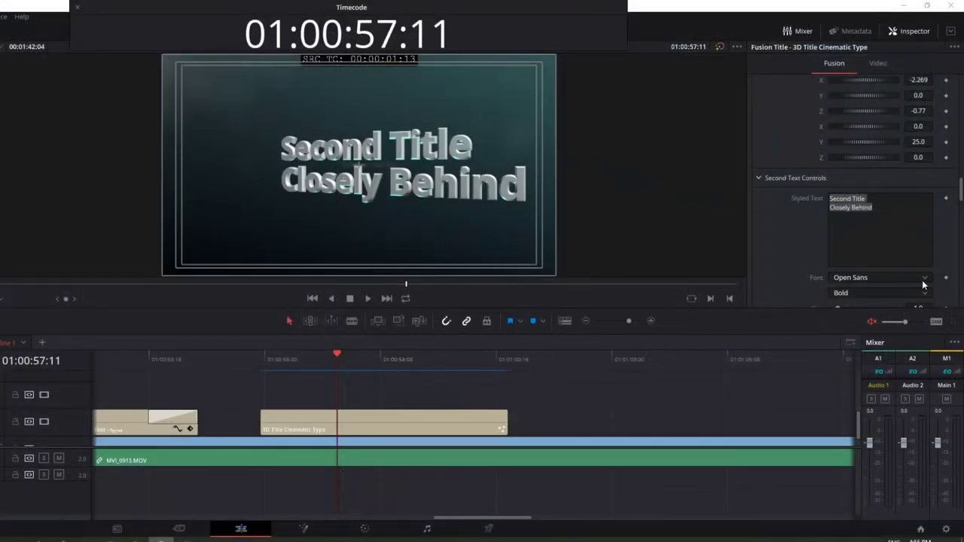
{"action": "left_click", "coordinate": [925, 279]}
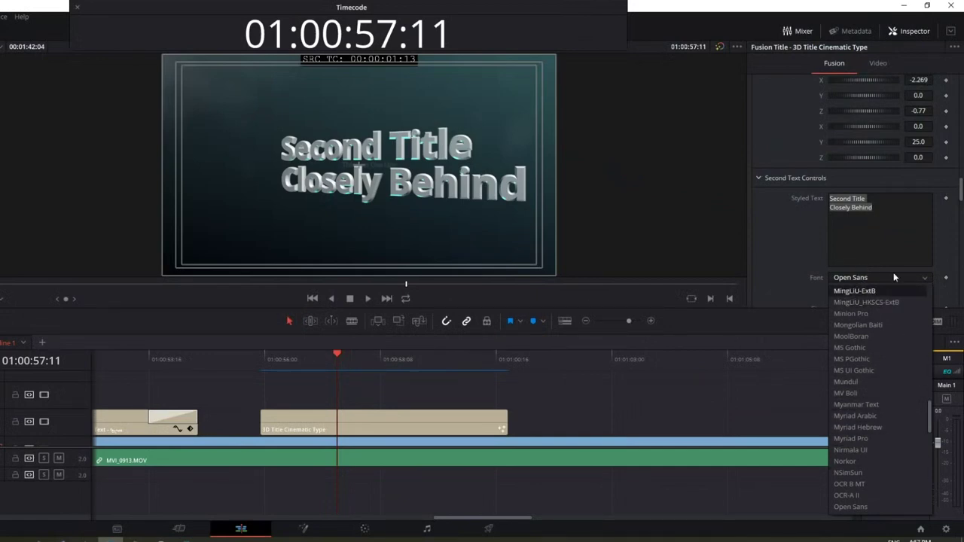
{"action": "left_click_drag", "start_coordinate": [932, 422], "coordinate": [934, 380]}
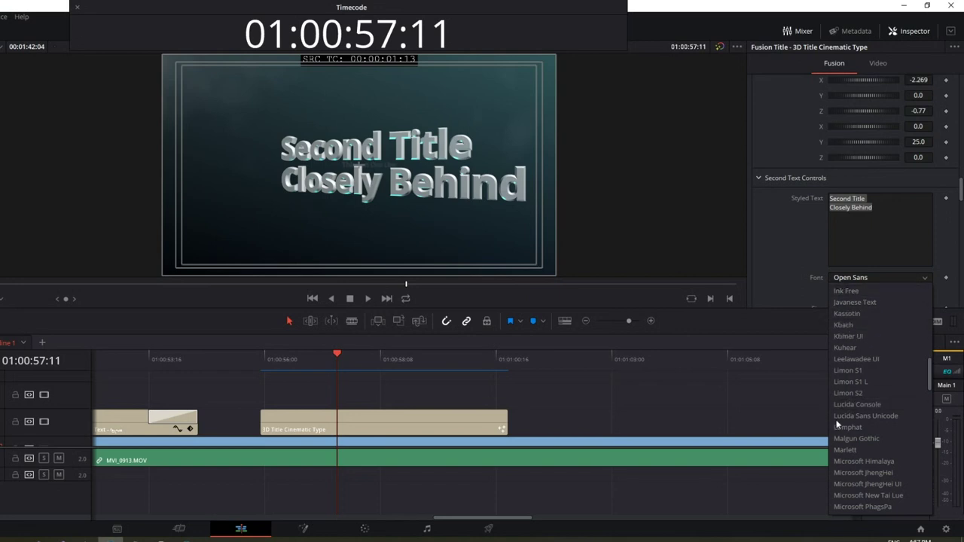
{"action": "left_click", "coordinate": [850, 325]}
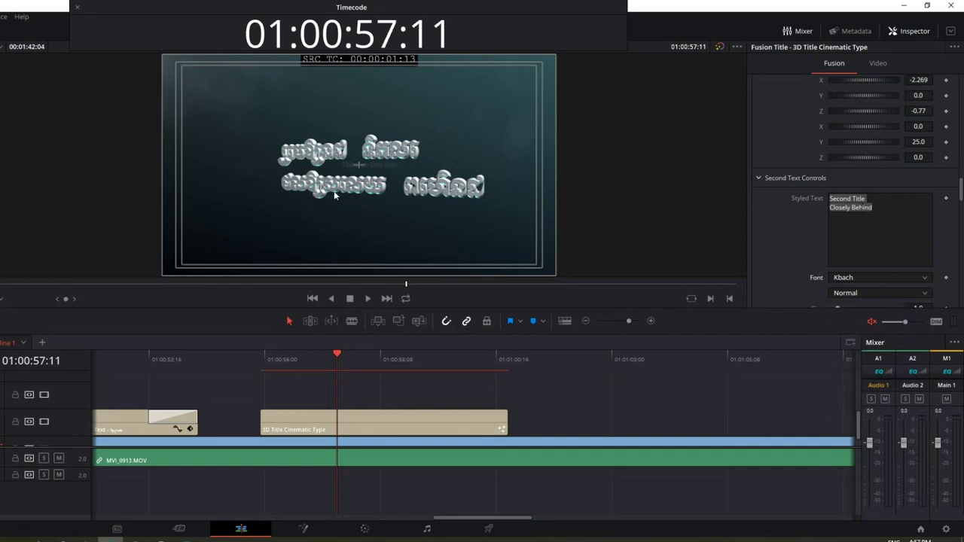
Step: Replace the second text with a single Khmer word and scrub to preview it
{"action": "left_click", "coordinate": [877, 233]}
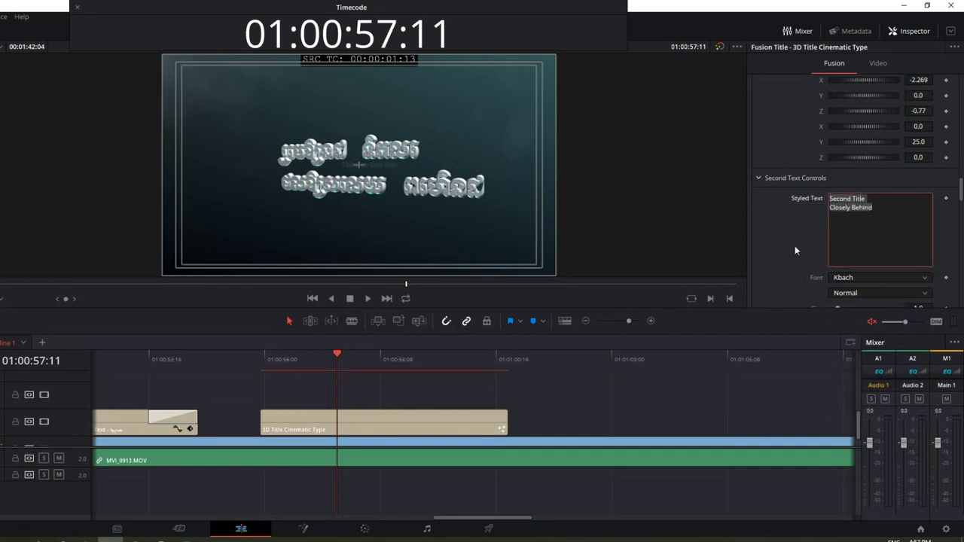
{"action": "type", "text": "Exµr"}
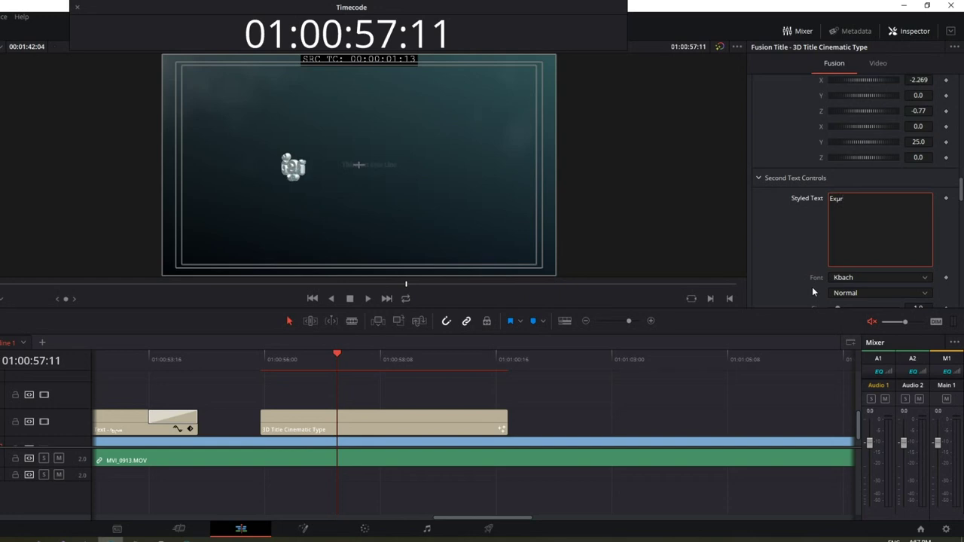
{"action": "type", "text": "Rk"}
{"action": "type", "text": "hm"}
{"action": "key", "text": "ctrl+a"}
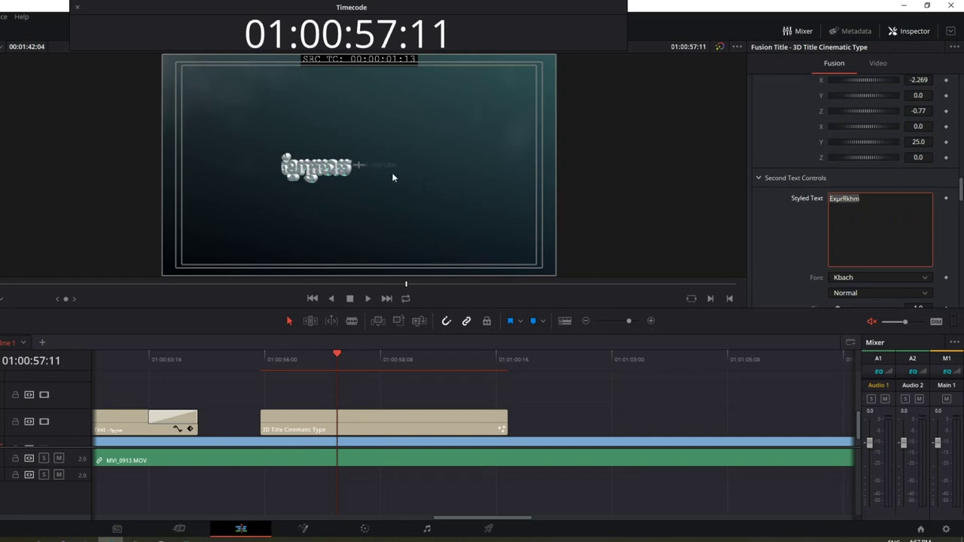
{"action": "left_click_drag", "start_coordinate": [338, 359], "coordinate": [343, 356]}
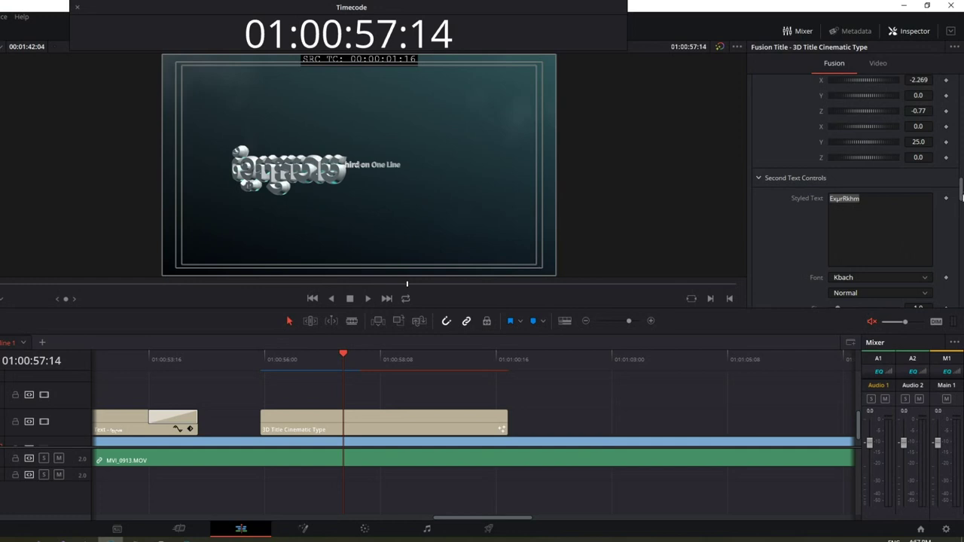
{"action": "left_click_drag", "start_coordinate": [963, 197], "coordinate": [959, 213]}
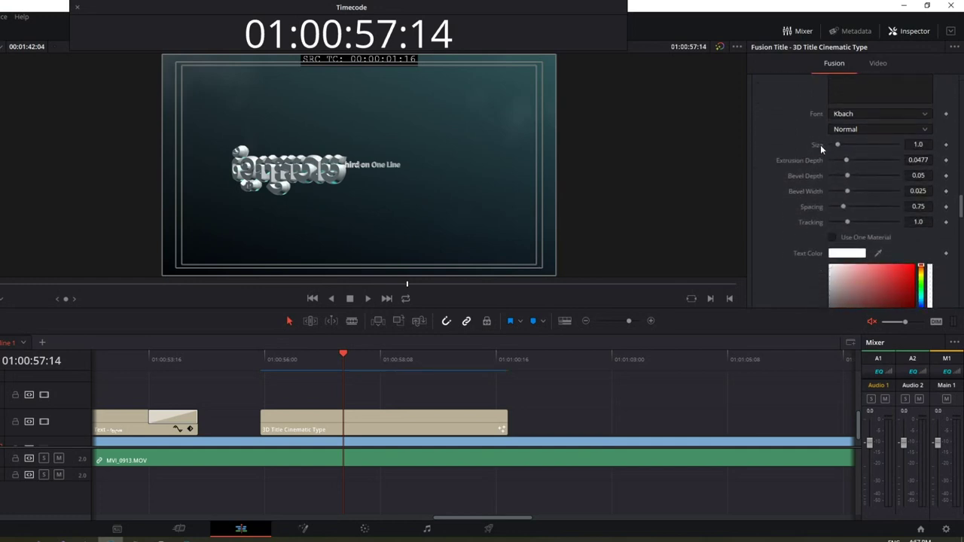
Step: Set the Khmer word's size to 1.97 and its text colour to red (#ff0818)
{"action": "left_click_drag", "start_coordinate": [838, 145], "coordinate": [844, 150]}
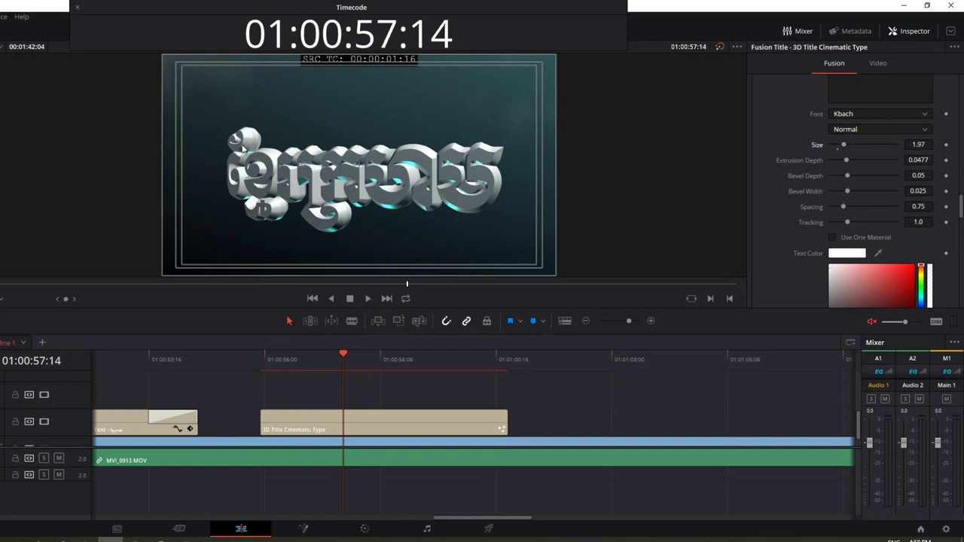
{"action": "left_click", "coordinate": [842, 255]}
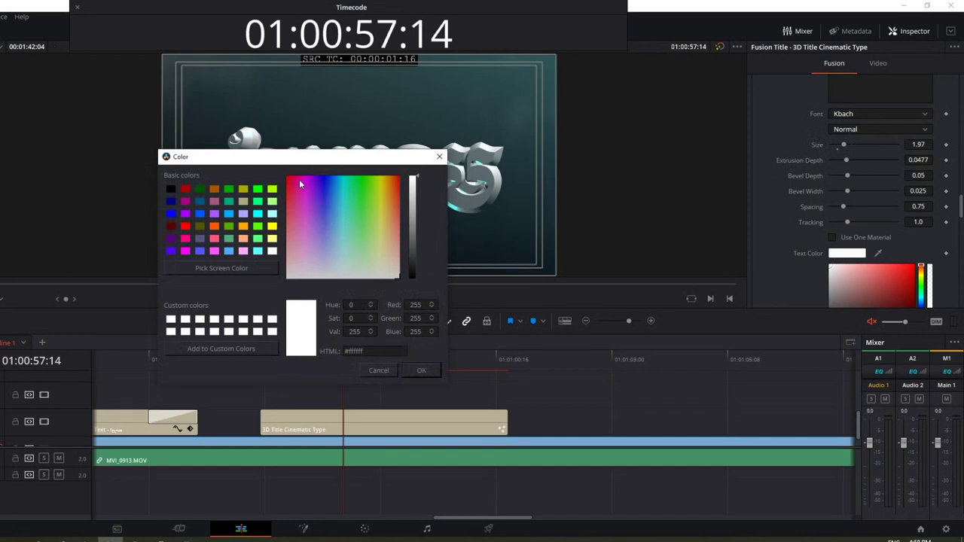
{"action": "left_click_drag", "start_coordinate": [302, 157], "coordinate": [324, 224]}
{"action": "left_click", "coordinate": [311, 246]}
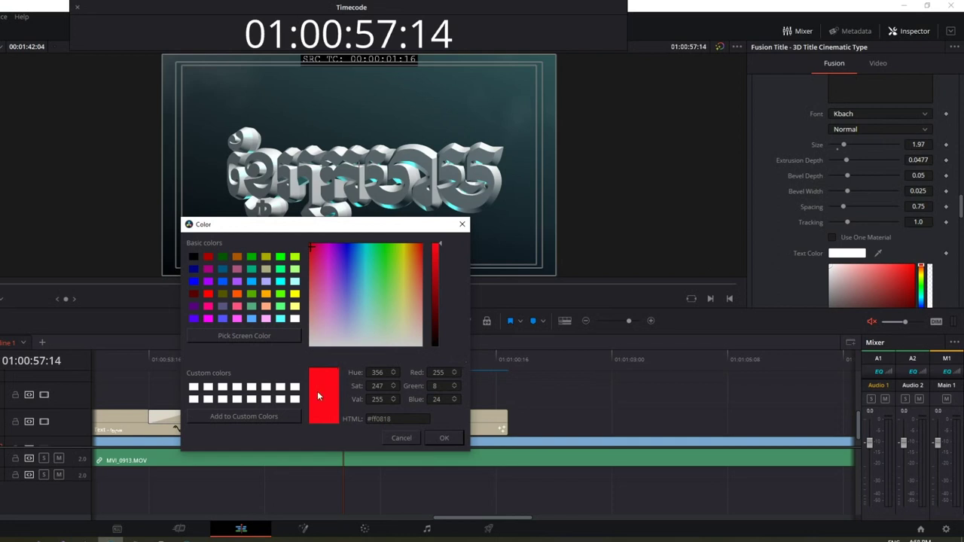
{"action": "left_click", "coordinate": [444, 438]}
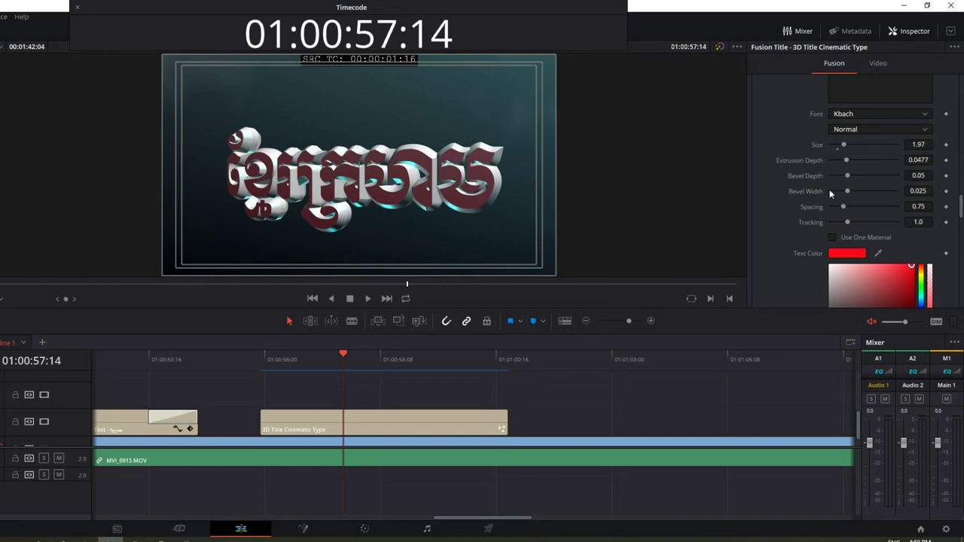
{"action": "left_click_drag", "start_coordinate": [962, 204], "coordinate": [962, 222]}
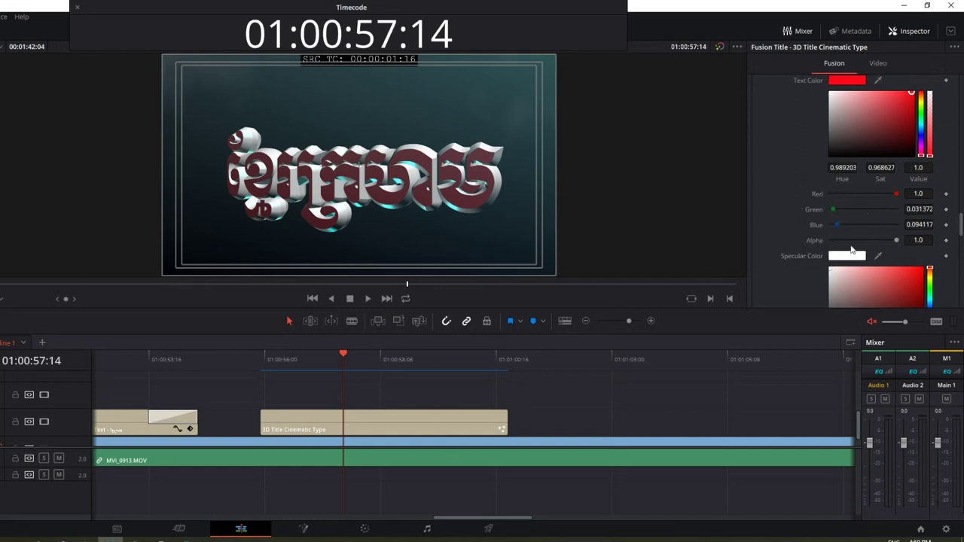
{"action": "mouse_move", "coordinate": [960, 226]}
{"action": "left_mouse_down"}
{"action": "mouse_move", "coordinate": [959, 251]}
{"action": "mouse_move", "coordinate": [962, 200]}
{"action": "left_mouse_up"}
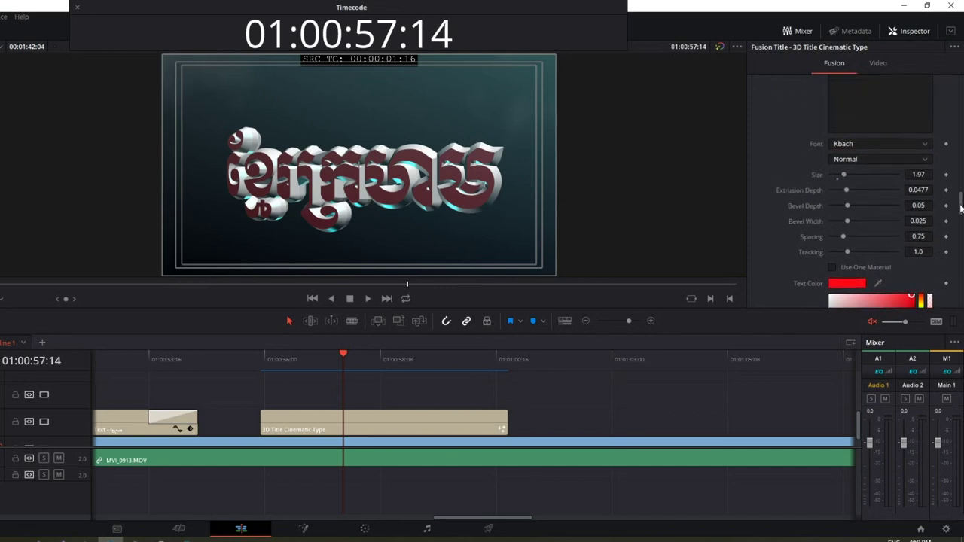
Step: Play the timeline from just before the title to watch it over the footage
{"action": "left_click", "coordinate": [257, 363]}
{"action": "left_click", "coordinate": [239, 360]}
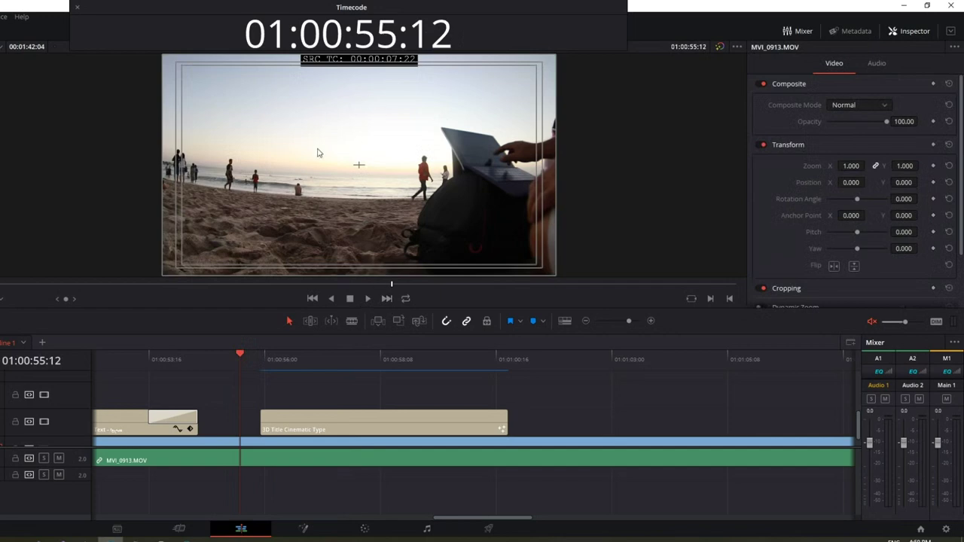
{"action": "left_click", "coordinate": [368, 298]}
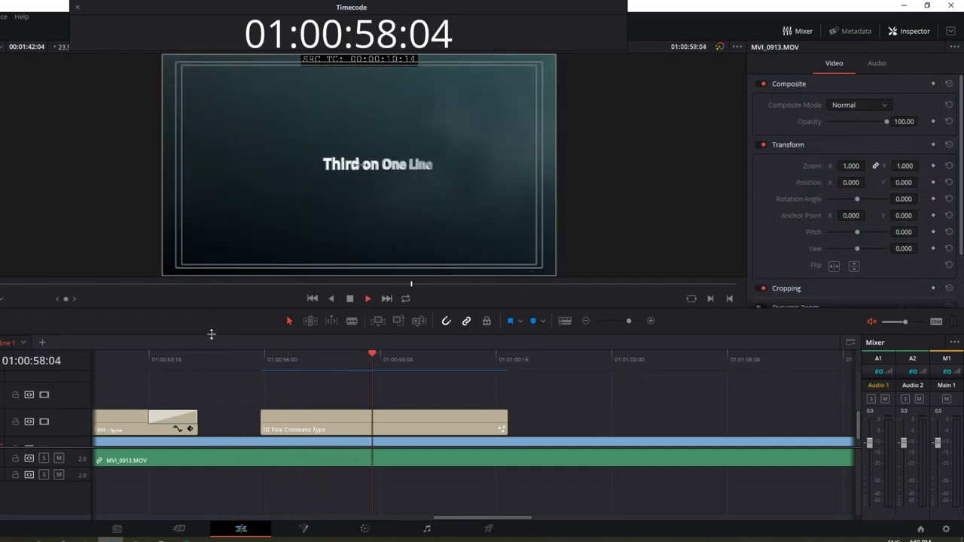
{"action": "left_click", "coordinate": [349, 298]}
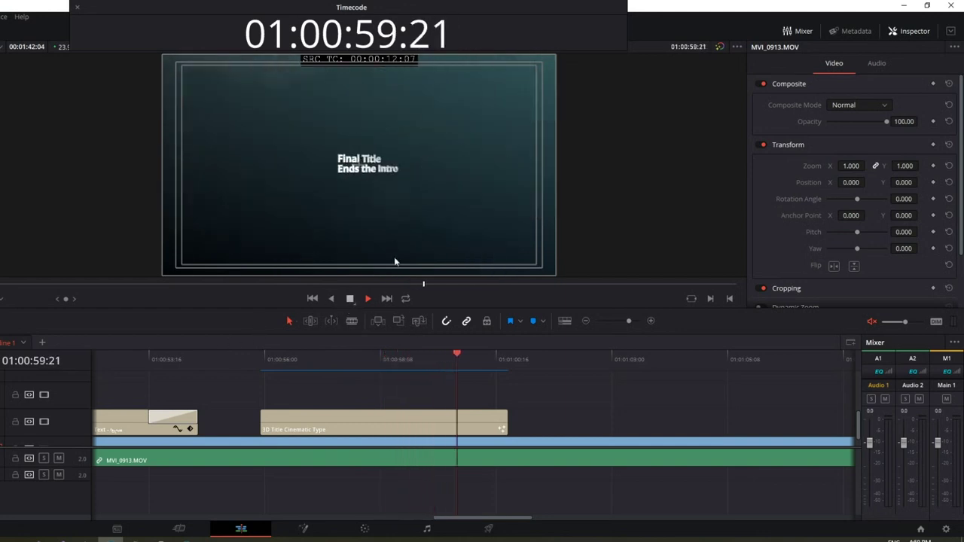
Step: Park the playhead at 01:00:56:08, where the first text reads 'Khmer'
{"action": "mouse_move", "coordinate": [315, 364]}
{"action": "left_mouse_down"}
{"action": "mouse_move", "coordinate": [291, 365]}
{"action": "mouse_move", "coordinate": [341, 384]}
{"action": "left_mouse_up"}
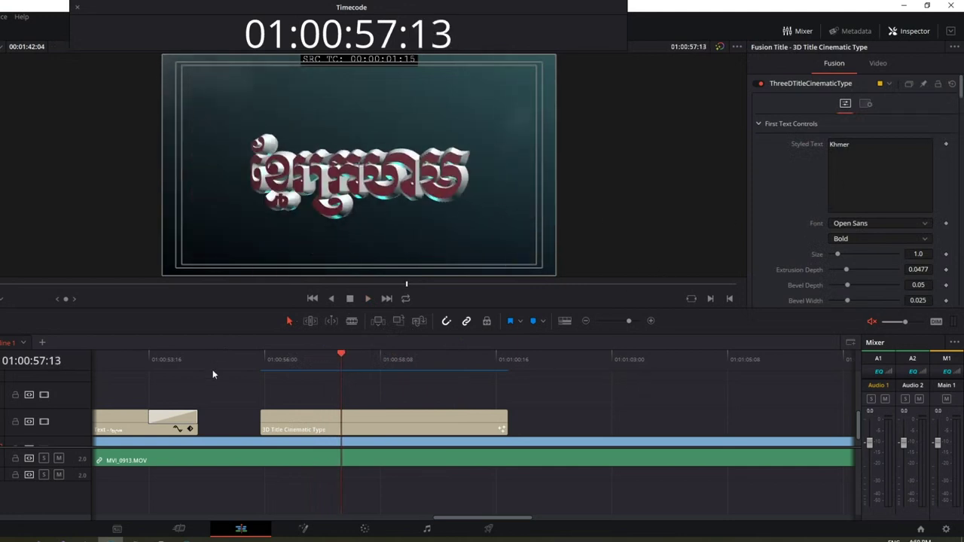
{"action": "left_click", "coordinate": [236, 361]}
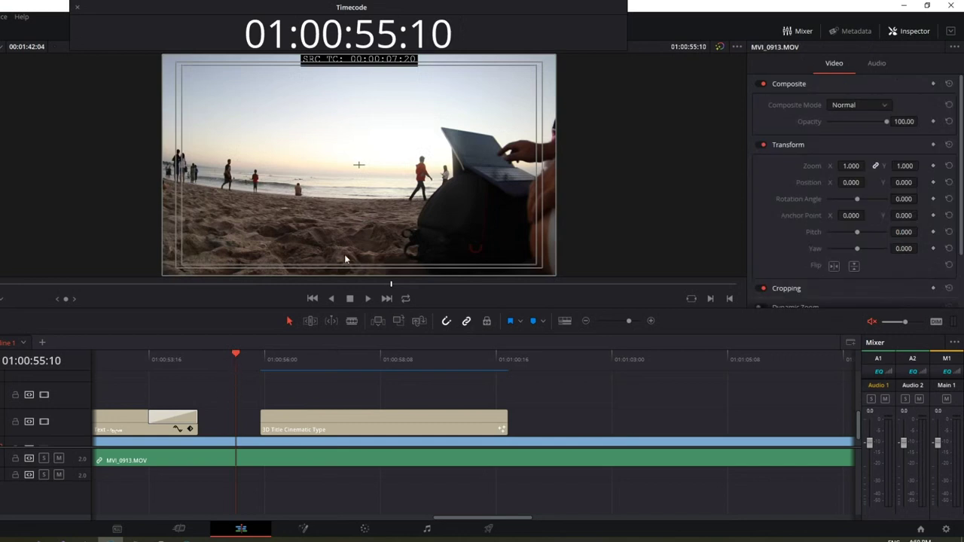
{"action": "left_click", "coordinate": [299, 360]}
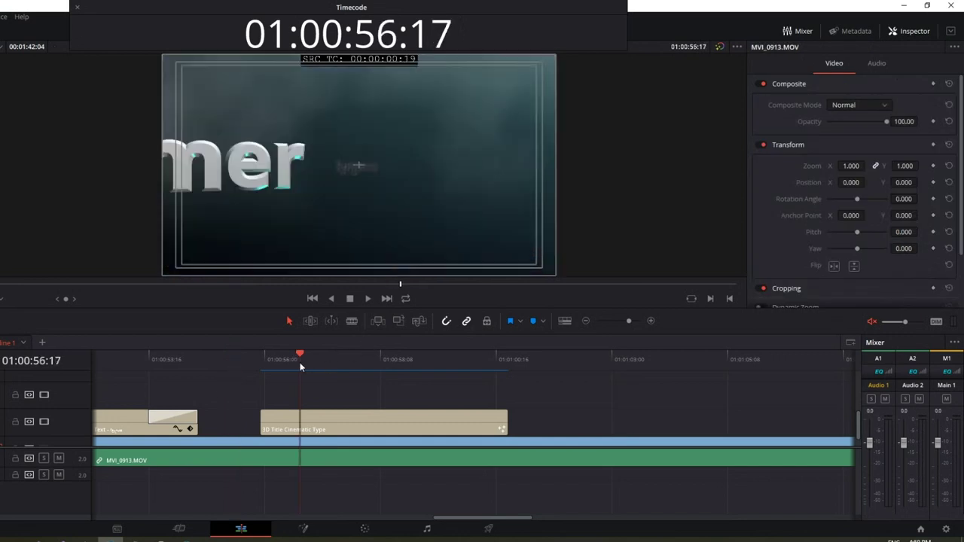
{"action": "left_click", "coordinate": [285, 361]}
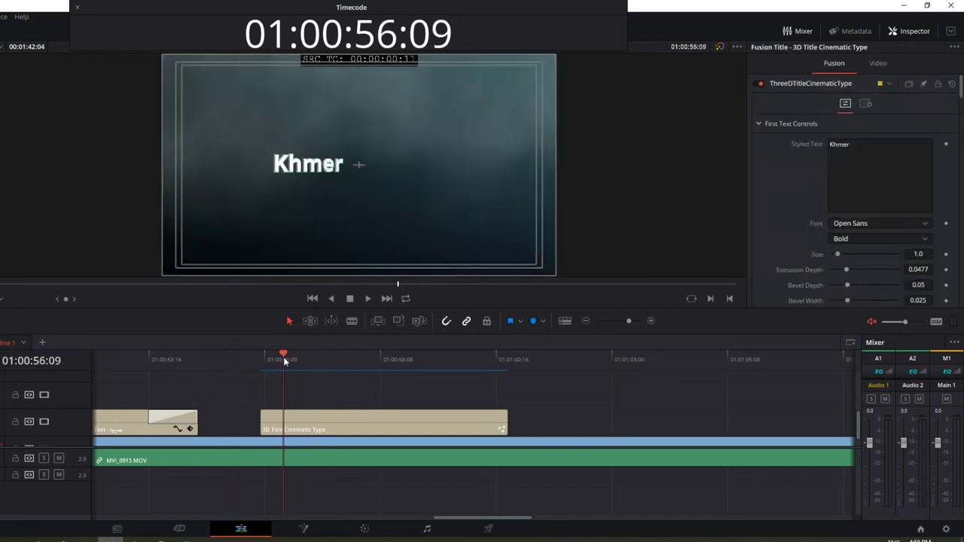
{"action": "left_click_drag", "start_coordinate": [286, 362], "coordinate": [288, 361]}
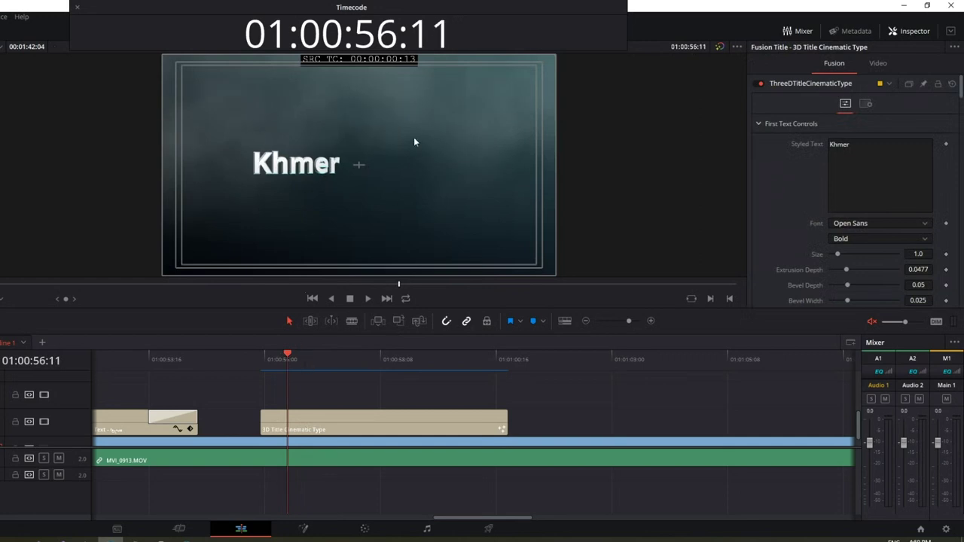
{"action": "left_click", "coordinate": [232, 363]}
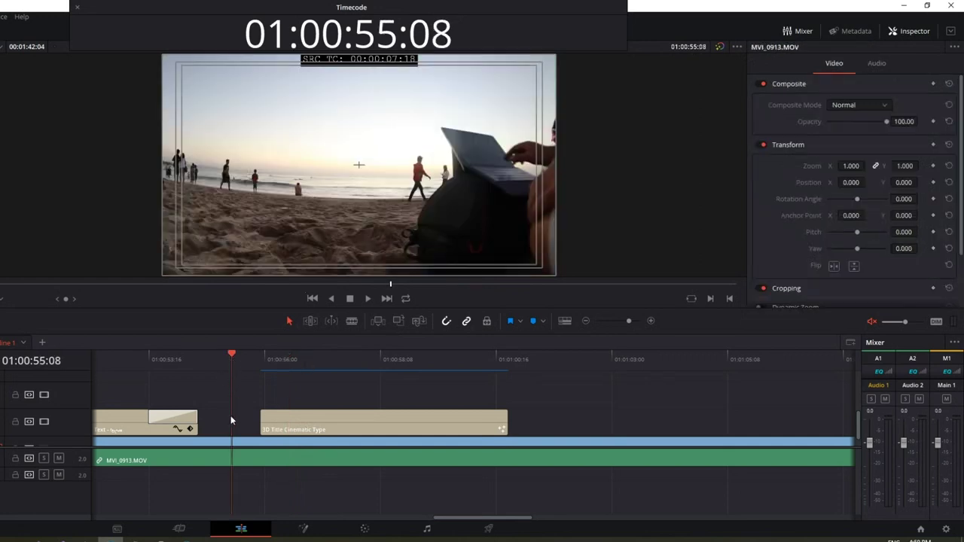
{"action": "left_click", "coordinate": [282, 368]}
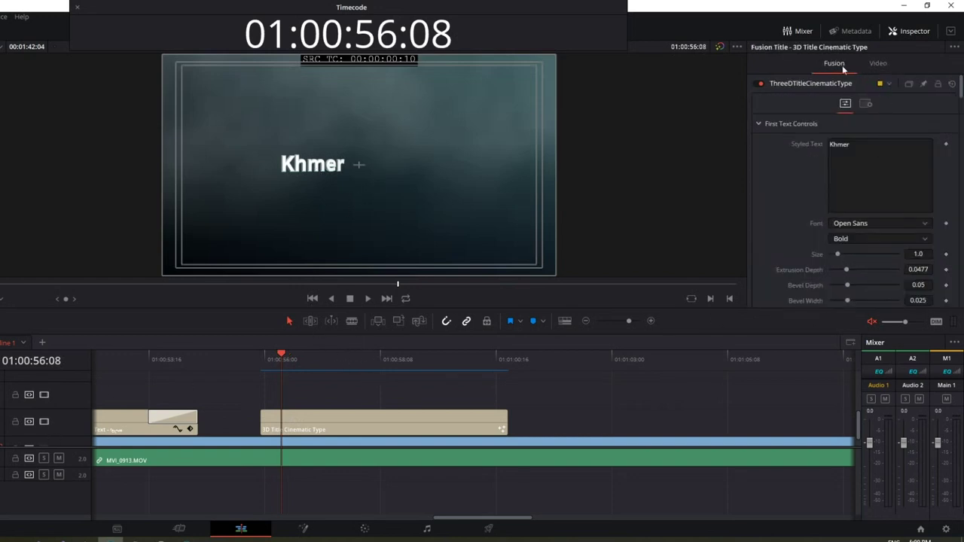
Step: Toggle the Inspector panel closed and back open
{"action": "left_click", "coordinate": [910, 31]}
{"action": "left_click", "coordinate": [912, 33]}
{"action": "left_click", "coordinate": [912, 33]}
{"action": "left_click", "coordinate": [913, 32]}
Step: Set the title's Composite Mode to Overlay in the Inspector's Video tab
{"action": "left_click", "coordinate": [878, 66]}
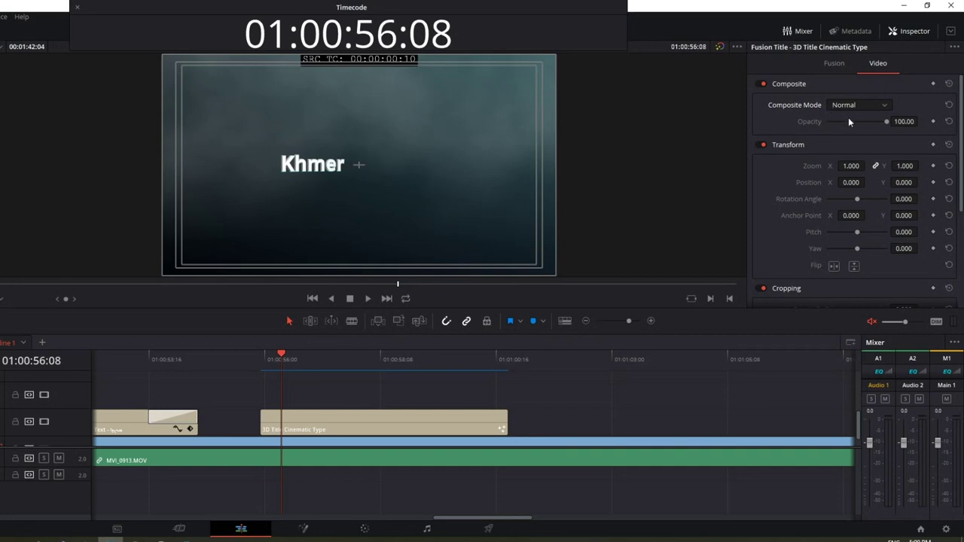
{"action": "left_click", "coordinate": [879, 104]}
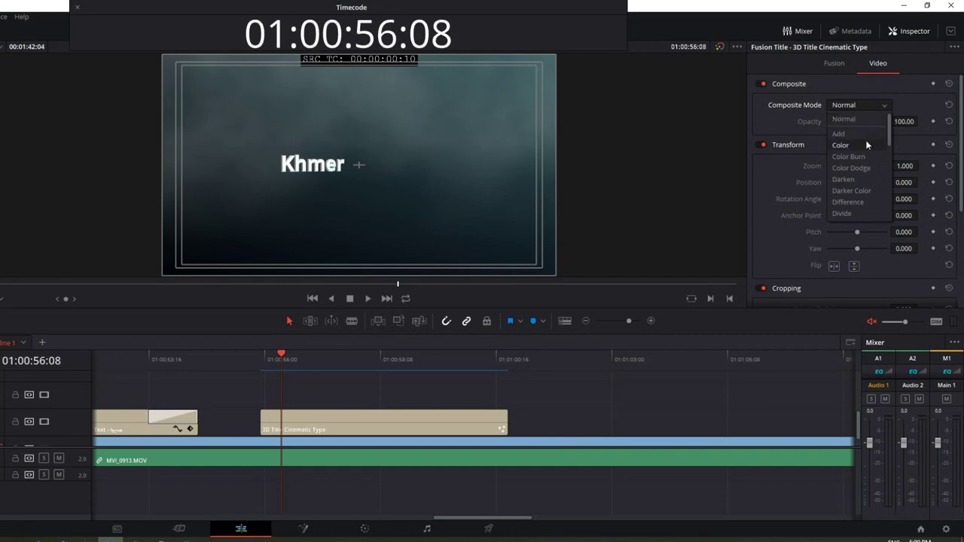
{"action": "left_click_drag", "start_coordinate": [889, 133], "coordinate": [884, 192]}
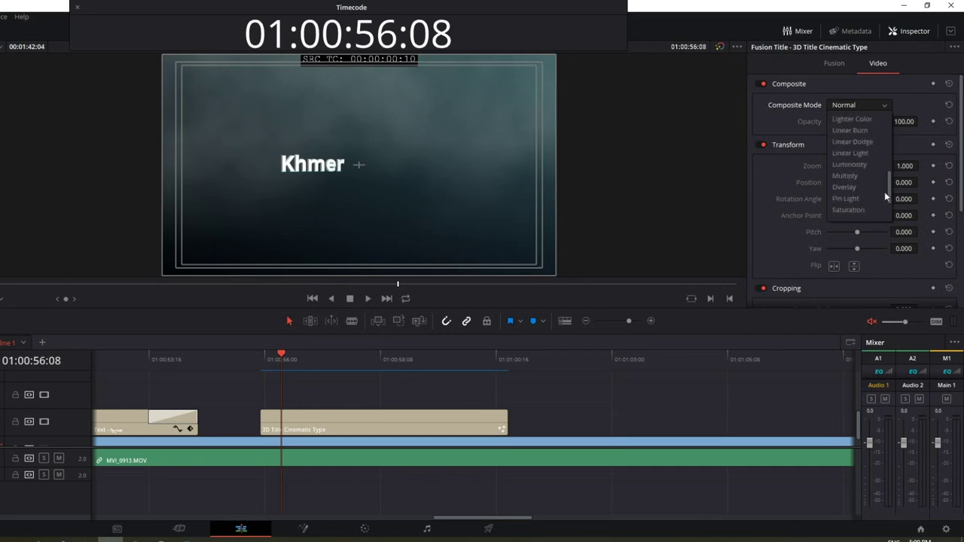
{"action": "left_click", "coordinate": [844, 188]}
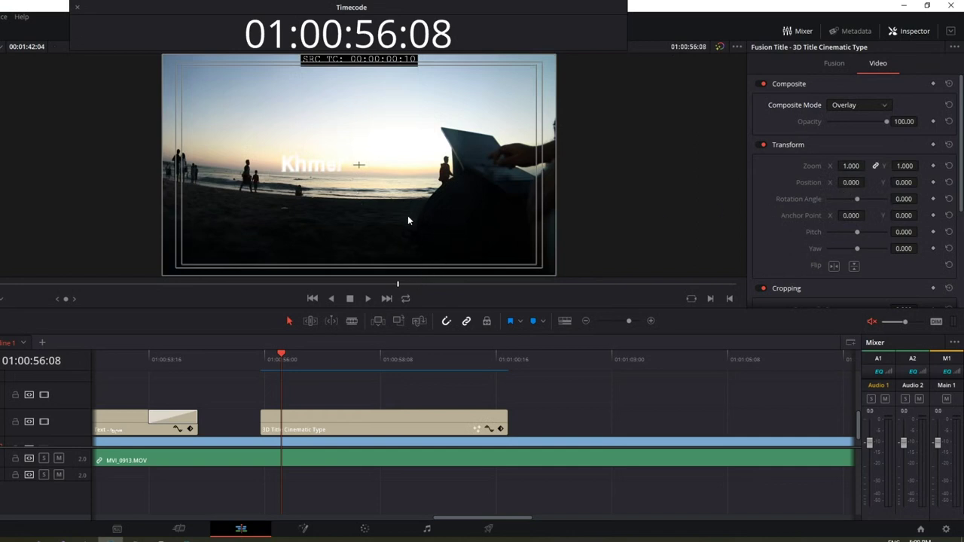
Step: Play the timeline from just before the title to preview the Overlay blend
{"action": "left_click_drag", "start_coordinate": [261, 366], "coordinate": [236, 353]}
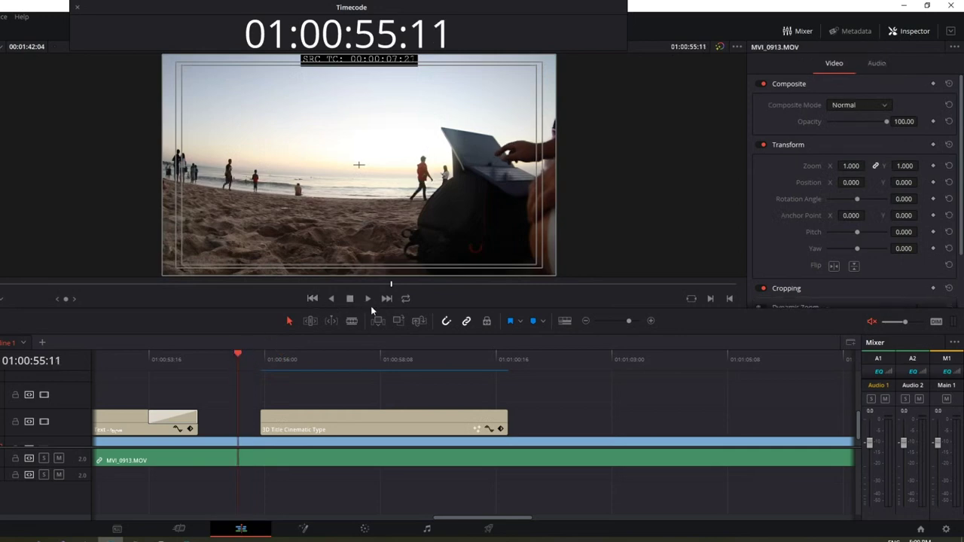
{"action": "left_click", "coordinate": [368, 299]}
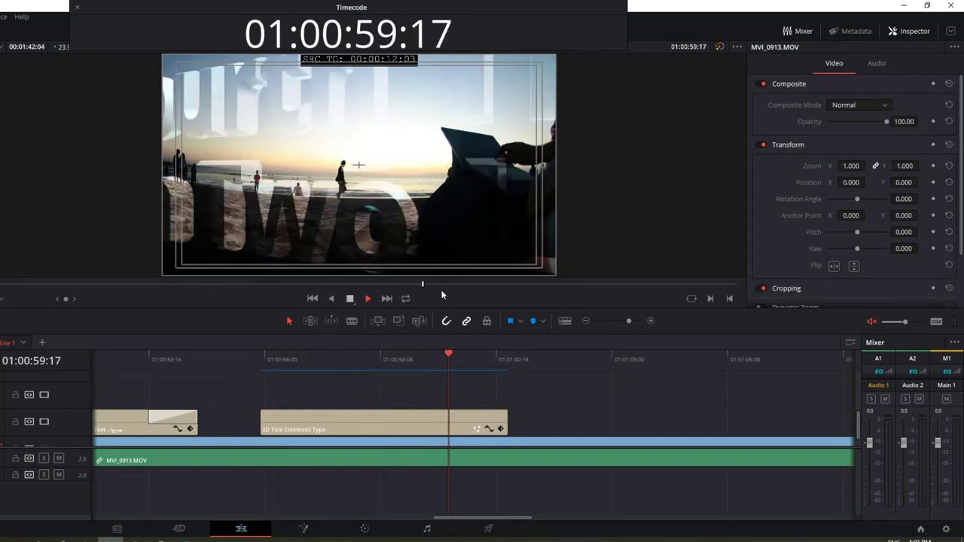
{"action": "left_click_drag", "start_coordinate": [257, 368], "coordinate": [292, 368]}
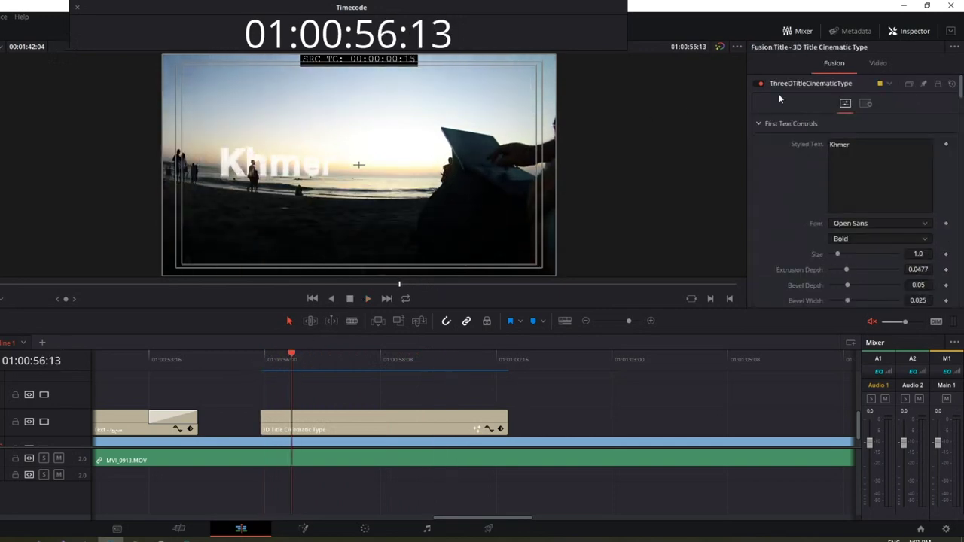
Step: Change the title's Composite Mode to Add, then to Color Burn
{"action": "left_click", "coordinate": [877, 64]}
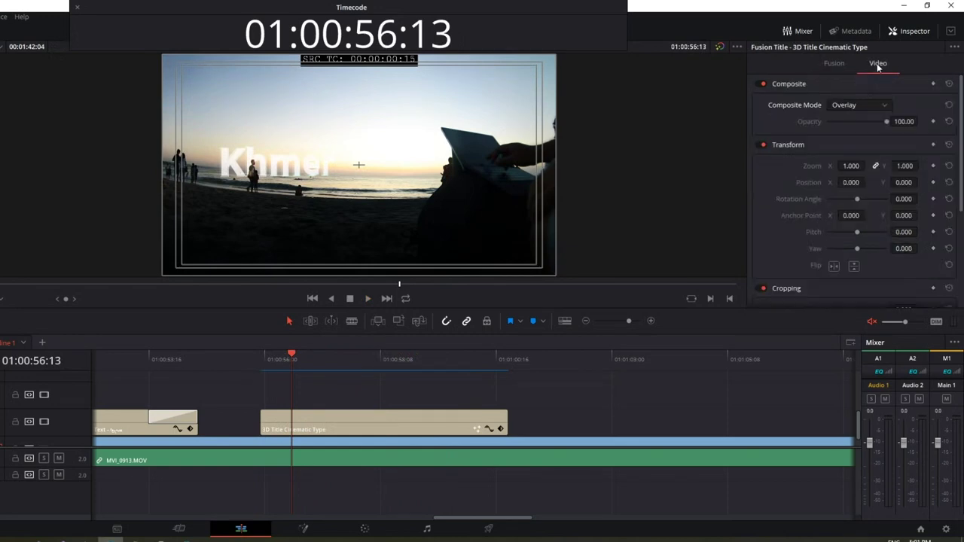
{"action": "left_click", "coordinate": [884, 106]}
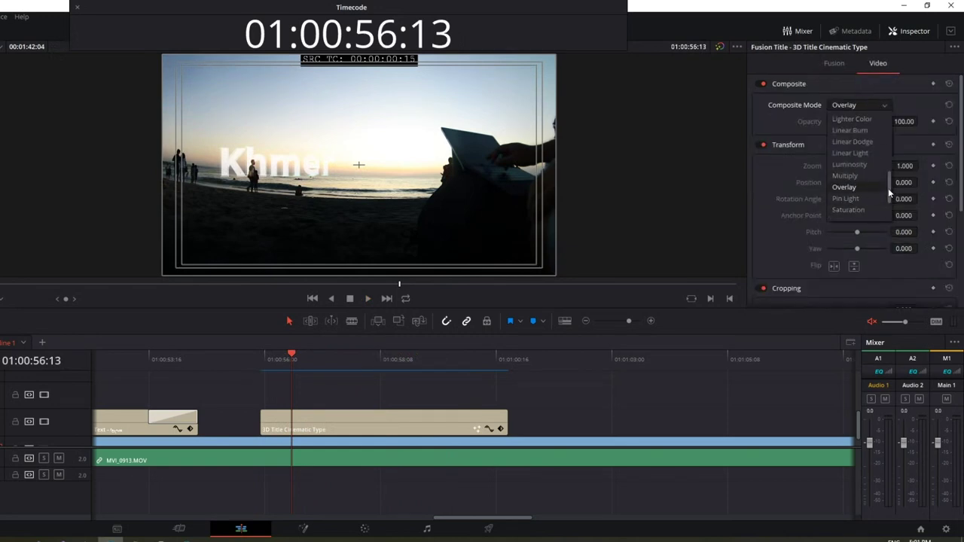
{"action": "left_click_drag", "start_coordinate": [888, 188], "coordinate": [891, 130]}
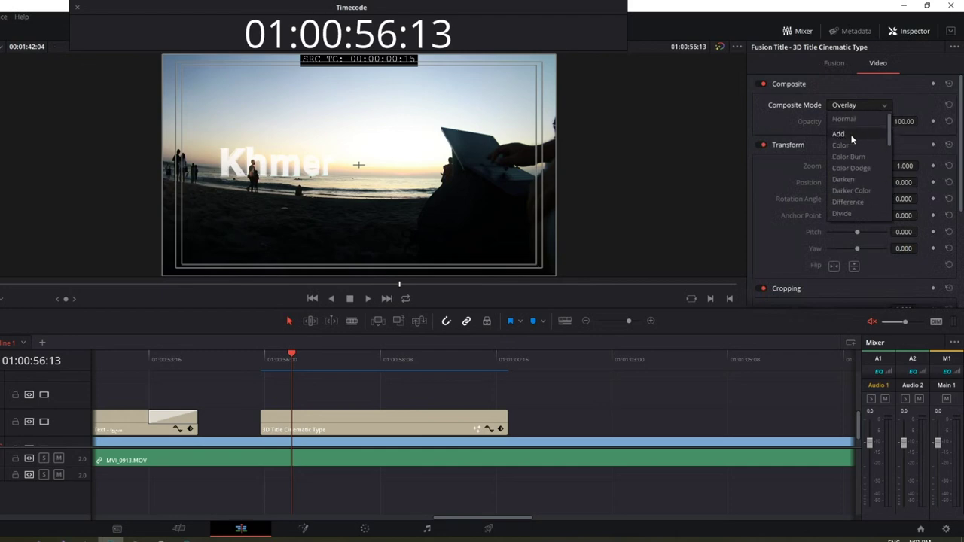
{"action": "left_click", "coordinate": [838, 134]}
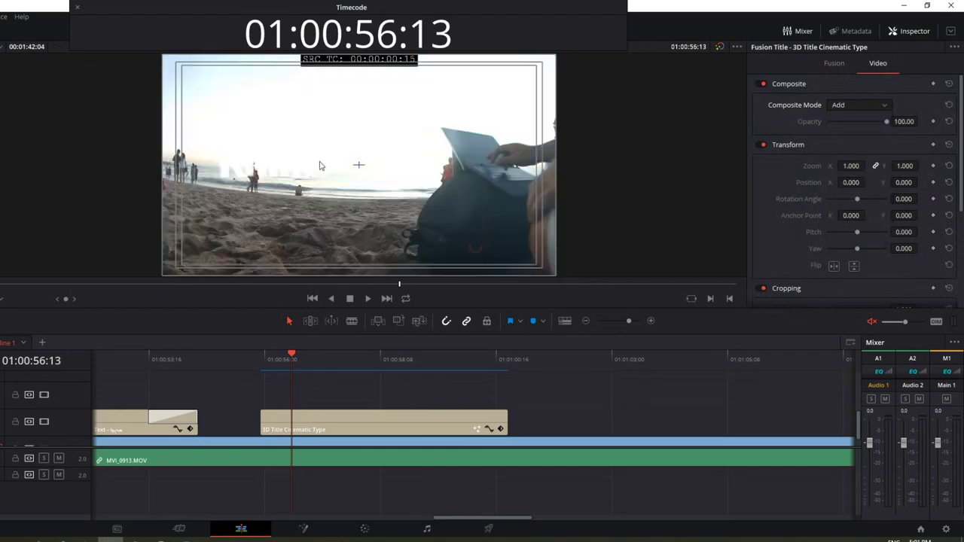
{"action": "left_click", "coordinate": [852, 106]}
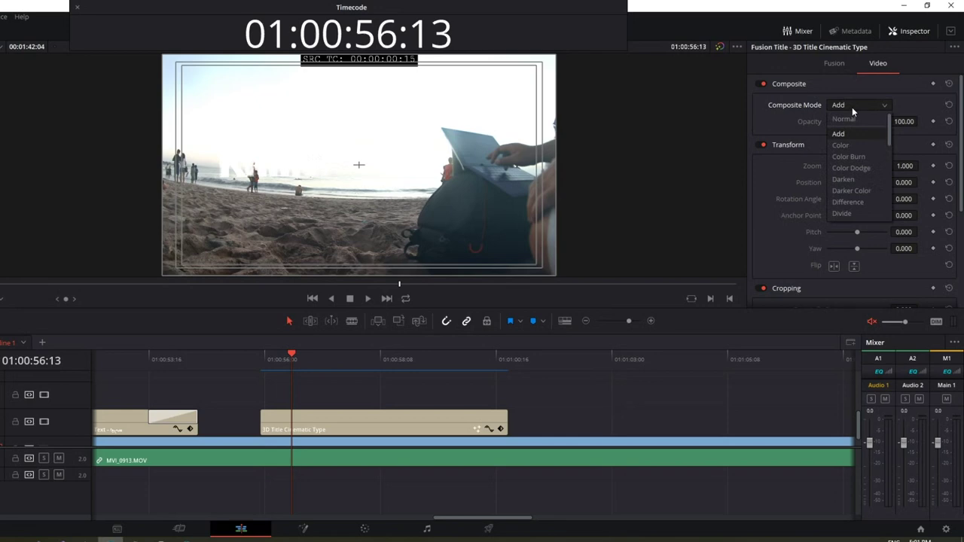
{"action": "left_click", "coordinate": [846, 159]}
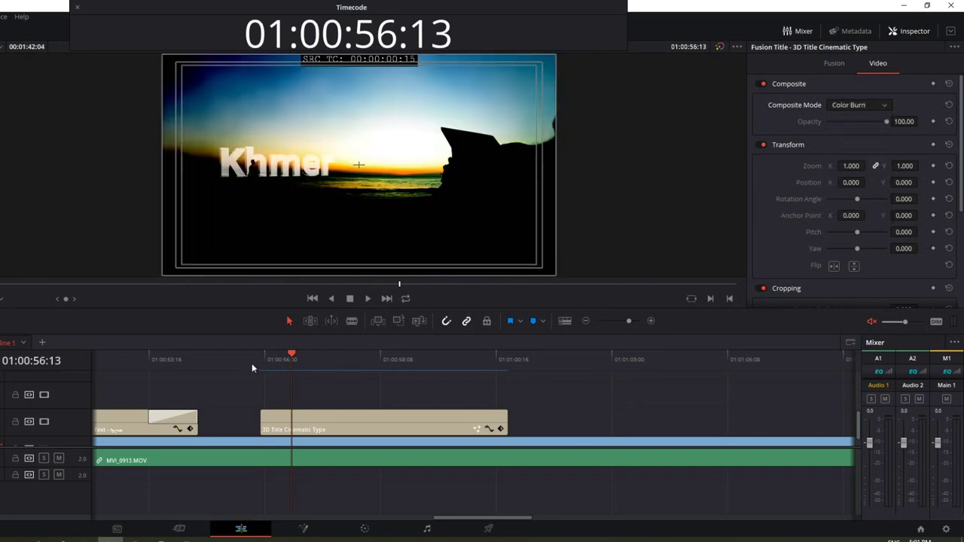
Step: Replay and scrub through the title clip to review the Color Burn look
{"action": "left_click", "coordinate": [252, 365]}
{"action": "left_click", "coordinate": [368, 299]}
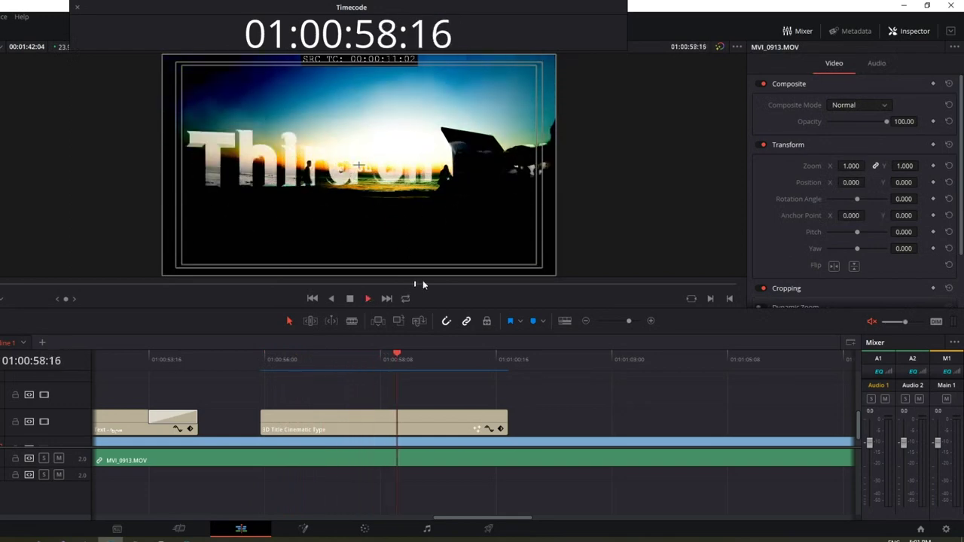
{"action": "key", "text": "space"}
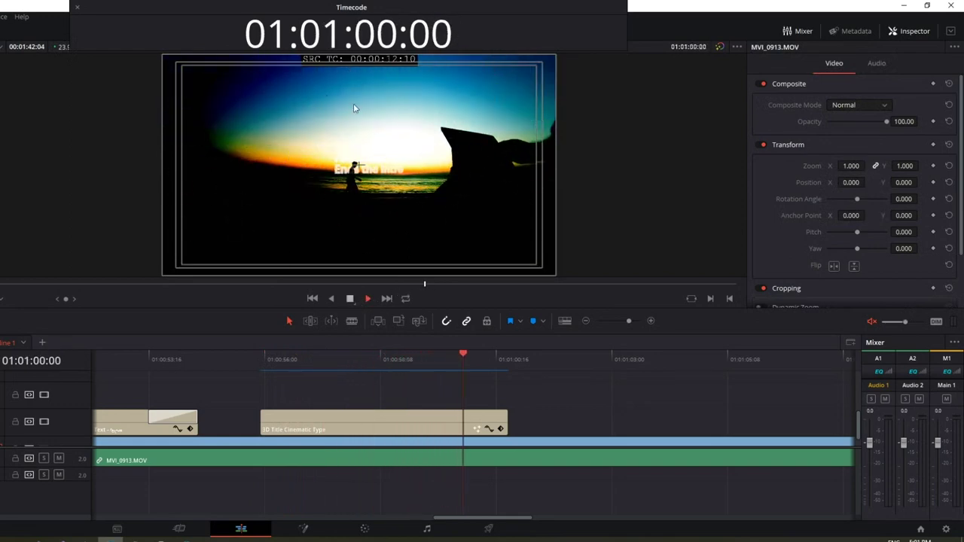
{"action": "left_click", "coordinate": [353, 108]}
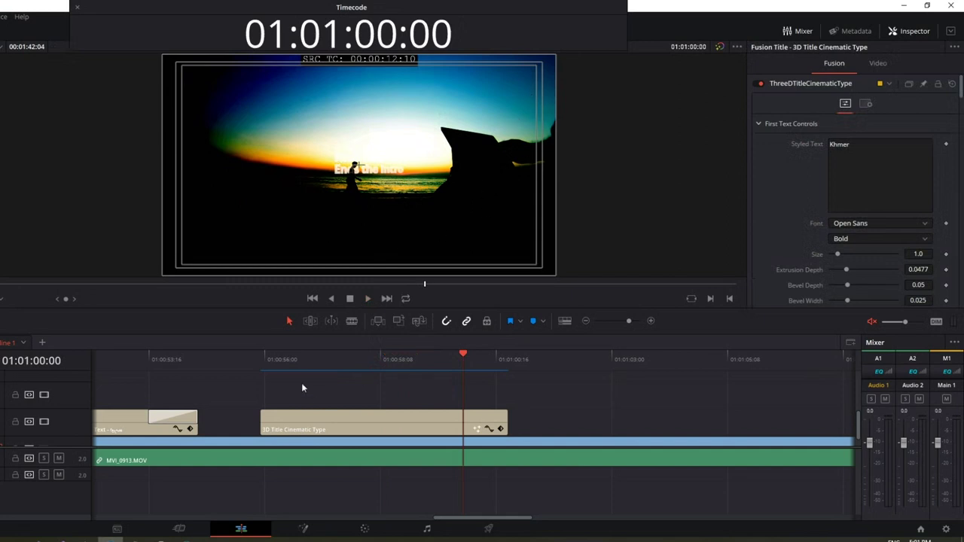
{"action": "left_click", "coordinate": [258, 364]}
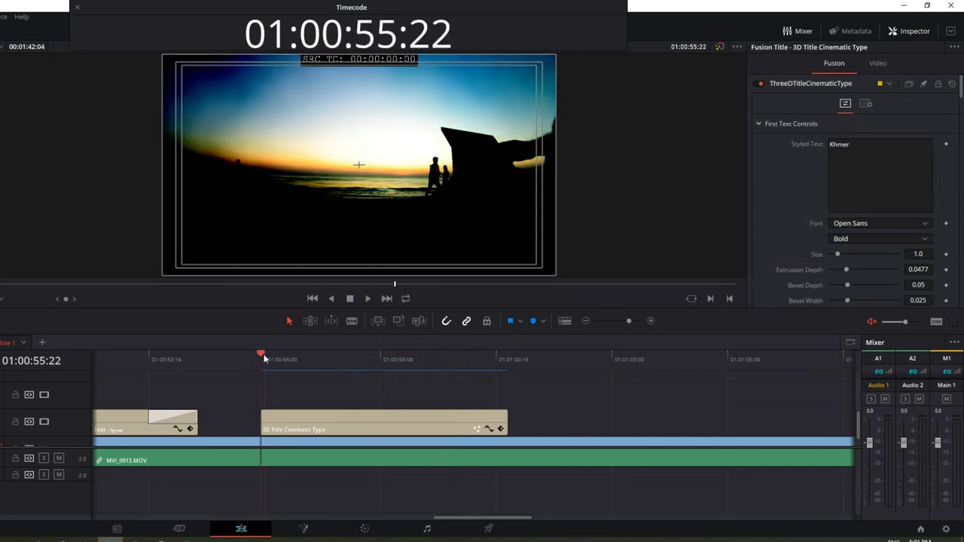
{"action": "left_click_drag", "start_coordinate": [261, 356], "coordinate": [346, 377]}
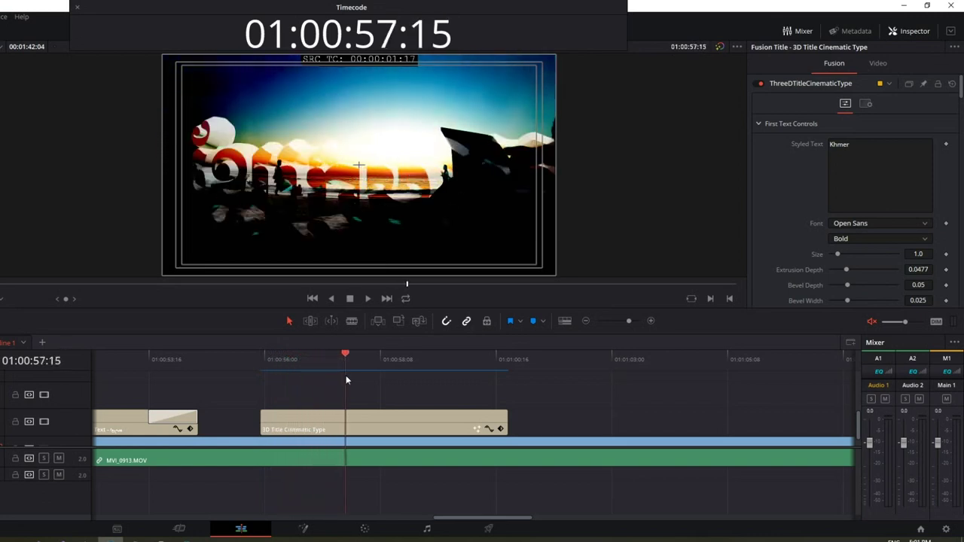
{"action": "left_click_drag", "start_coordinate": [346, 380], "coordinate": [390, 382]}
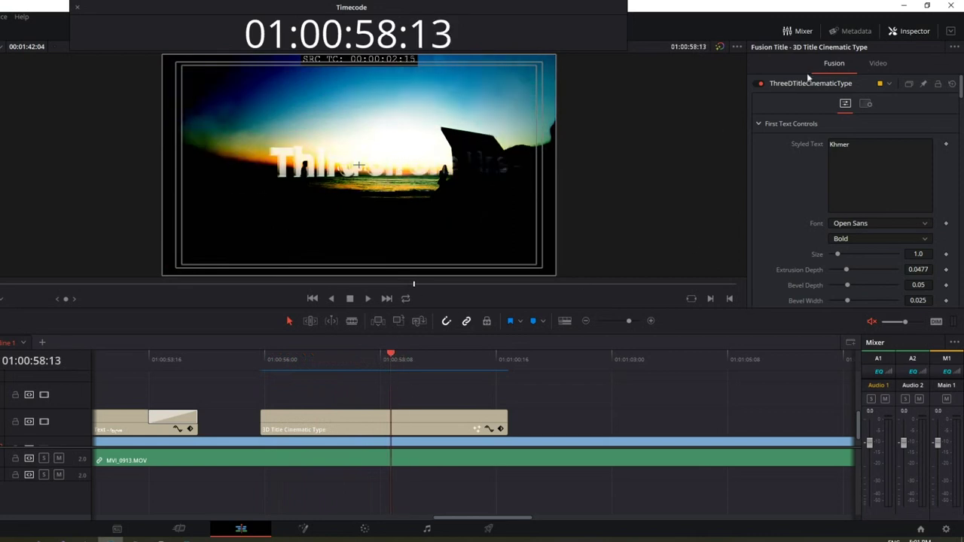
{"action": "left_click", "coordinate": [879, 65]}
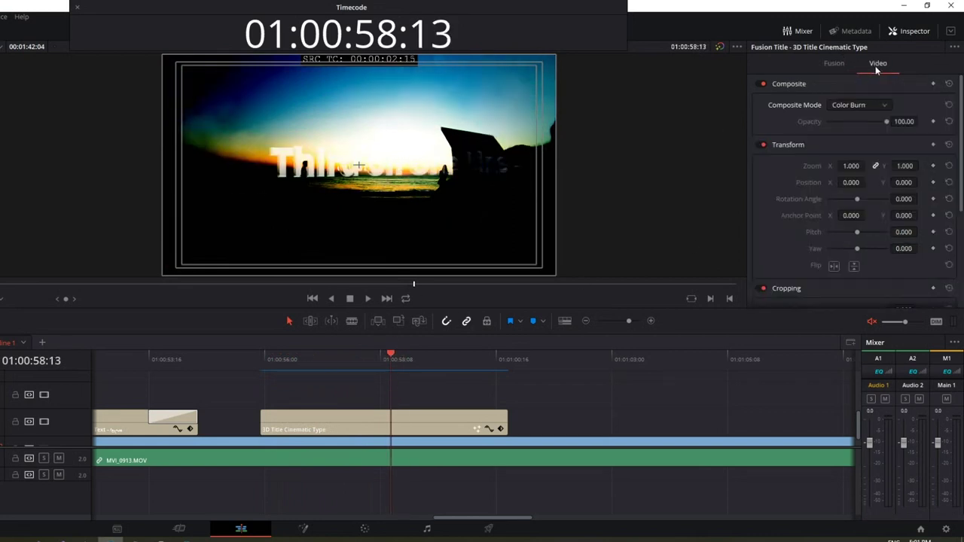
{"action": "left_click", "coordinate": [859, 106]}
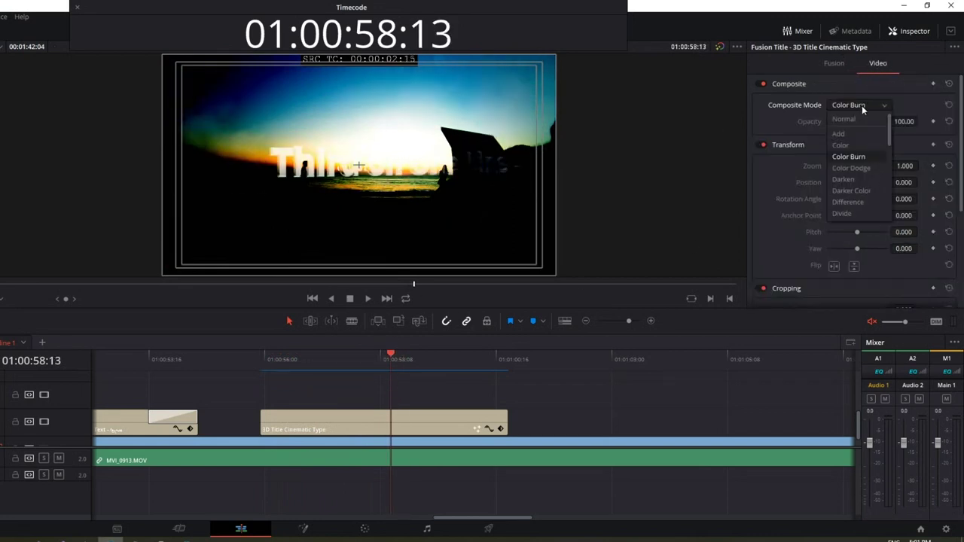
Step: Set the Composite Mode to Difference and scrub across the animated Khmer title
{"action": "left_click", "coordinate": [855, 203]}
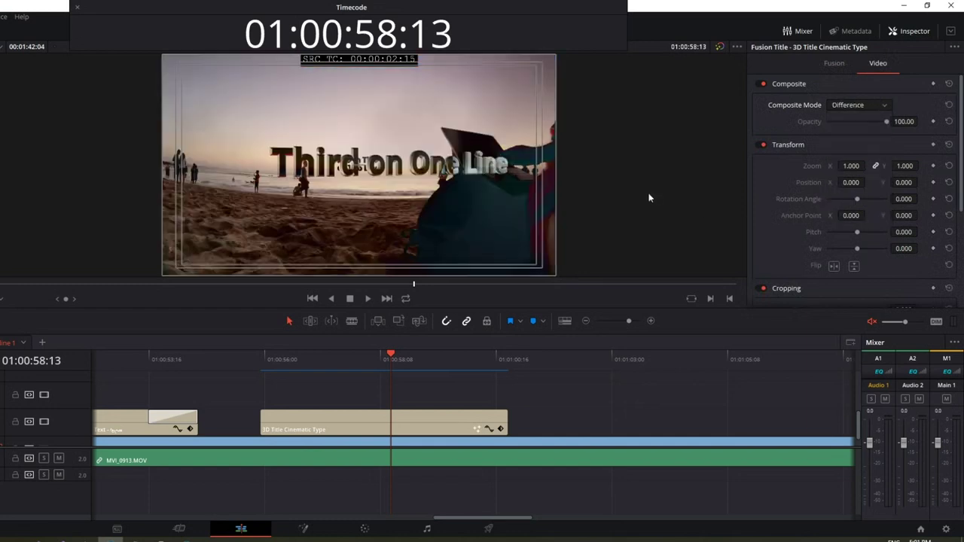
{"action": "left_click", "coordinate": [274, 365]}
{"action": "left_click_drag", "start_coordinate": [273, 368], "coordinate": [320, 382]}
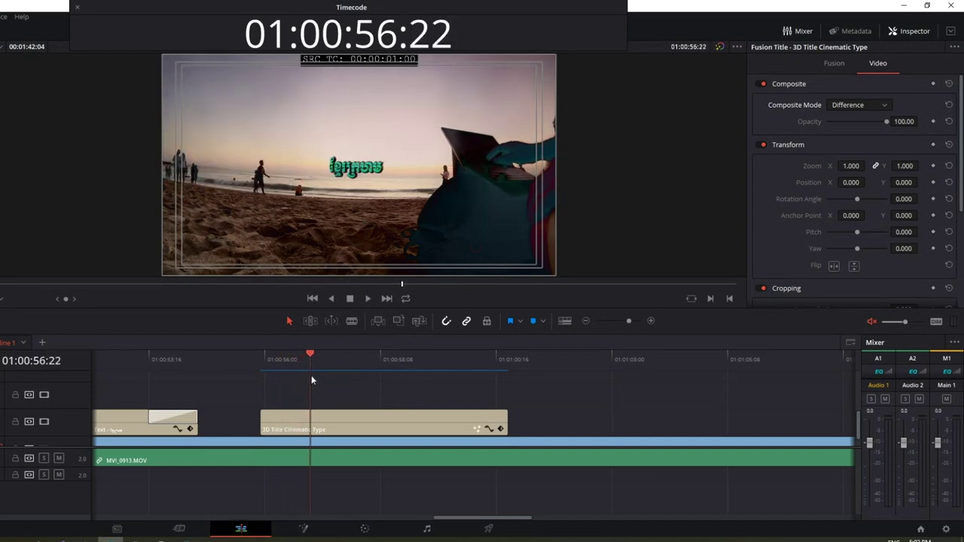
{"action": "left_click_drag", "start_coordinate": [320, 382], "coordinate": [333, 380]}
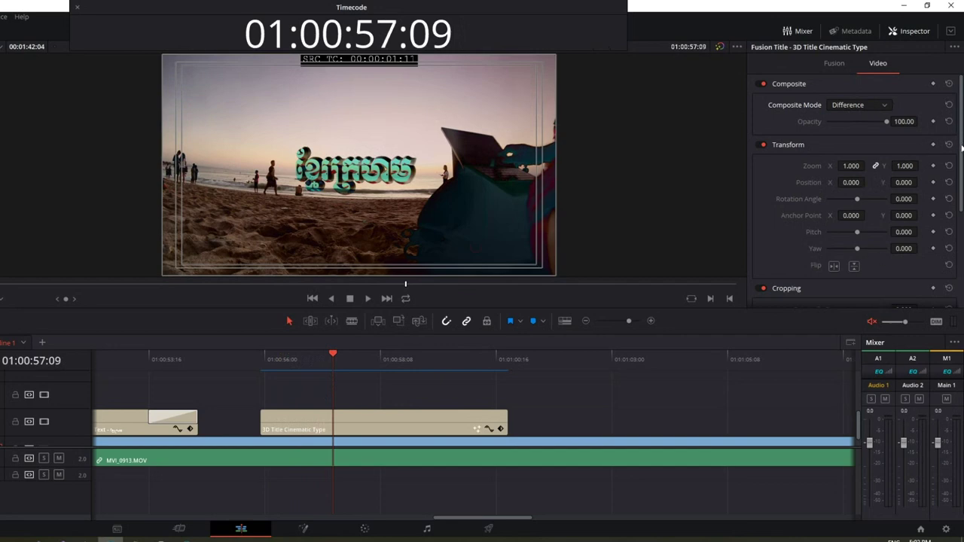
{"action": "left_click_drag", "start_coordinate": [961, 147], "coordinate": [960, 239]}
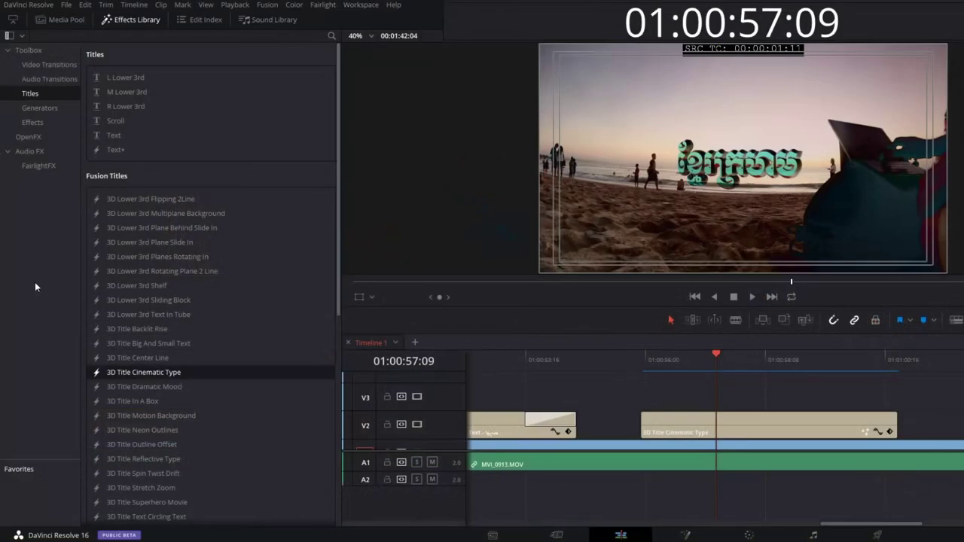
Step: Mark up the Fusion Titles presets and the basic Titles presets with on-screen annotations
{"action": "mouse_move", "coordinate": [131, 172]}
{"action": "left_mouse_down"}
{"action": "mouse_move", "coordinate": [86, 193]}
{"action": "mouse_move", "coordinate": [136, 163]}
{"action": "left_mouse_up"}
{"action": "mouse_move", "coordinate": [210, 188]}
{"action": "left_mouse_down"}
{"action": "mouse_move", "coordinate": [260, 282]}
{"action": "mouse_move", "coordinate": [216, 499]}
{"action": "mouse_move", "coordinate": [244, 216]}
{"action": "mouse_move", "coordinate": [241, 490]}
{"action": "mouse_move", "coordinate": [240, 398]}
{"action": "mouse_move", "coordinate": [235, 422]}
{"action": "left_mouse_up"}
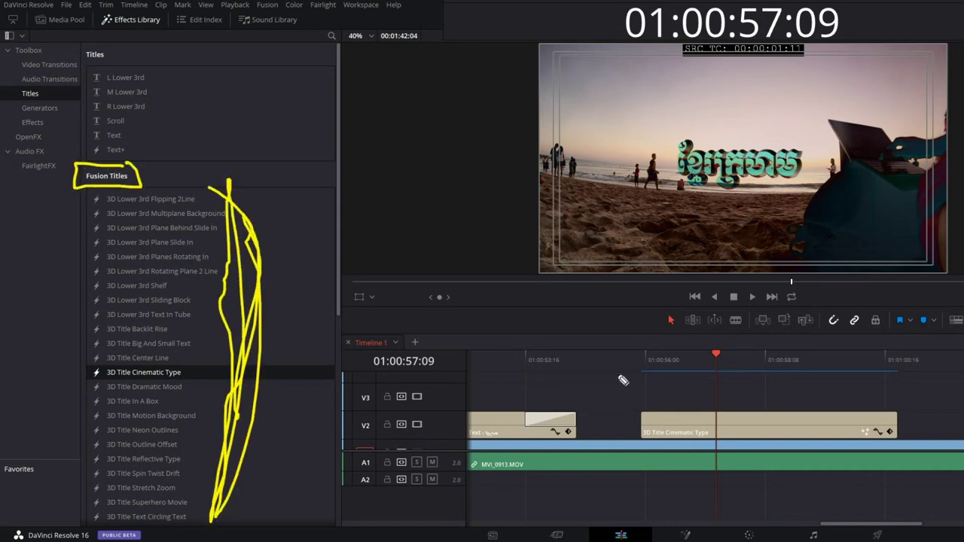
{"action": "mouse_move", "coordinate": [153, 64]}
{"action": "left_mouse_down"}
{"action": "mouse_move", "coordinate": [155, 141]}
{"action": "mouse_move", "coordinate": [184, 72]}
{"action": "mouse_move", "coordinate": [154, 162]}
{"action": "mouse_move", "coordinate": [188, 120]}
{"action": "left_mouse_up"}
{"action": "mouse_move", "coordinate": [261, 203]}
{"action": "left_mouse_down"}
{"action": "mouse_move", "coordinate": [280, 490]}
{"action": "mouse_move", "coordinate": [277, 482]}
{"action": "mouse_move", "coordinate": [297, 490]}
{"action": "mouse_move", "coordinate": [305, 266]}
{"action": "mouse_move", "coordinate": [259, 463]}
{"action": "left_mouse_up"}
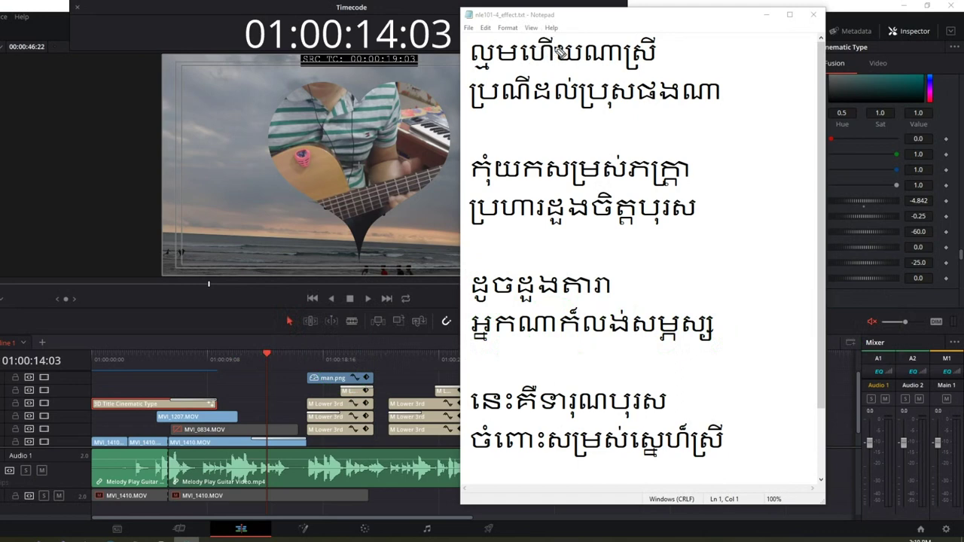
{"action": "left_click_drag", "start_coordinate": [555, 47], "coordinate": [527, 411]}
{"action": "left_click_drag", "start_coordinate": [551, 463], "coordinate": [544, 486]}
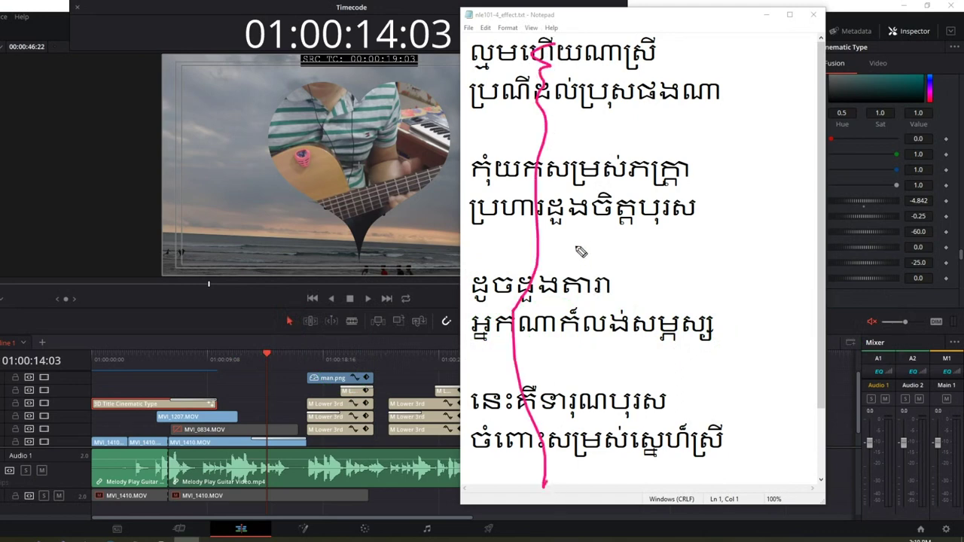
{"action": "mouse_move", "coordinate": [575, 235]}
{"action": "left_mouse_down"}
{"action": "mouse_move", "coordinate": [606, 258]}
{"action": "mouse_move", "coordinate": [628, 238]}
{"action": "mouse_move", "coordinate": [636, 258]}
{"action": "mouse_move", "coordinate": [660, 258]}
{"action": "mouse_move", "coordinate": [681, 241]}
{"action": "mouse_move", "coordinate": [704, 256]}
{"action": "left_mouse_up"}
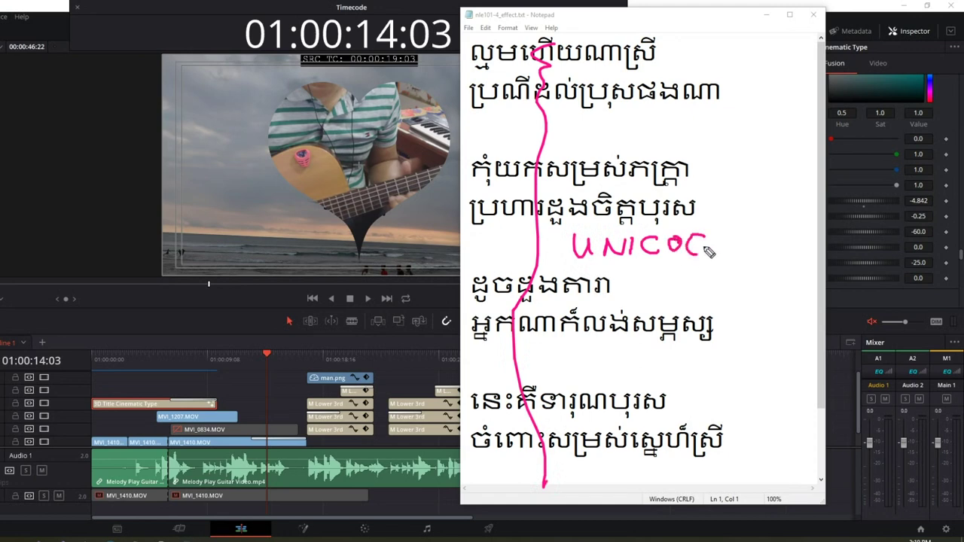
{"action": "mouse_move", "coordinate": [709, 200]}
{"action": "left_mouse_down"}
{"action": "mouse_move", "coordinate": [706, 256]}
{"action": "mouse_move", "coordinate": [736, 253]}
{"action": "left_mouse_up"}
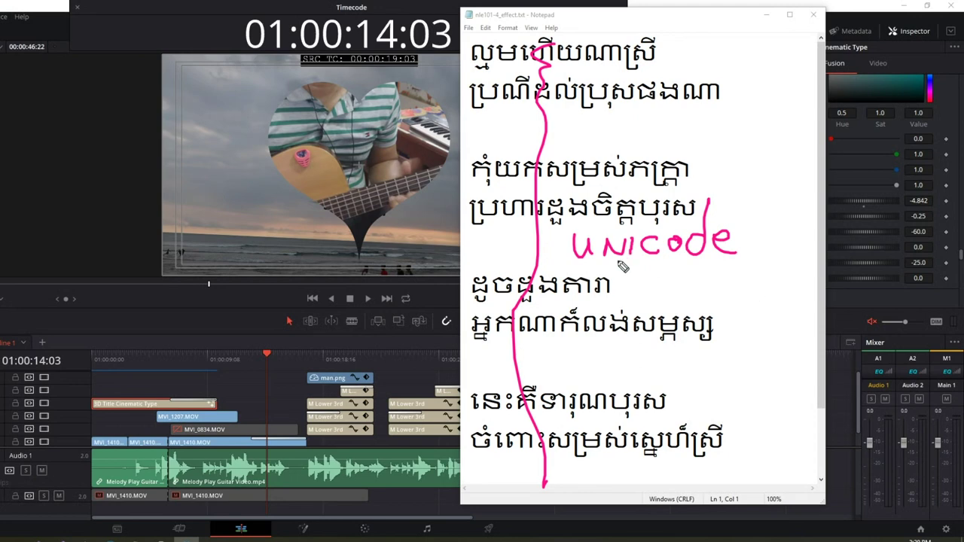
{"action": "mouse_move", "coordinate": [579, 265]}
{"action": "left_mouse_down"}
{"action": "mouse_move", "coordinate": [717, 264]}
{"action": "mouse_move", "coordinate": [567, 261]}
{"action": "mouse_move", "coordinate": [731, 264]}
{"action": "left_mouse_up"}
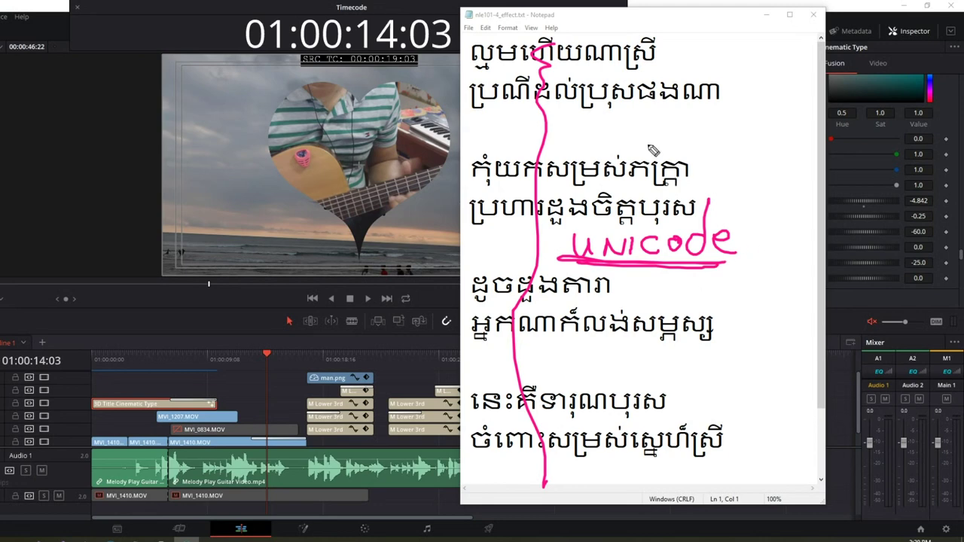
{"action": "left_click_drag", "start_coordinate": [471, 68], "coordinate": [655, 70]}
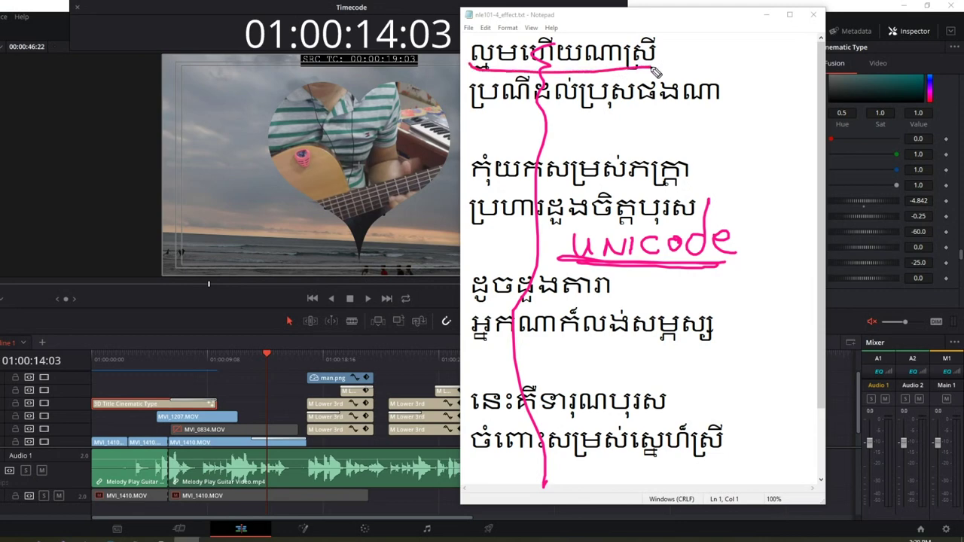
{"action": "key", "text": "Escape"}
{"action": "key", "text": "ctrl+2"}
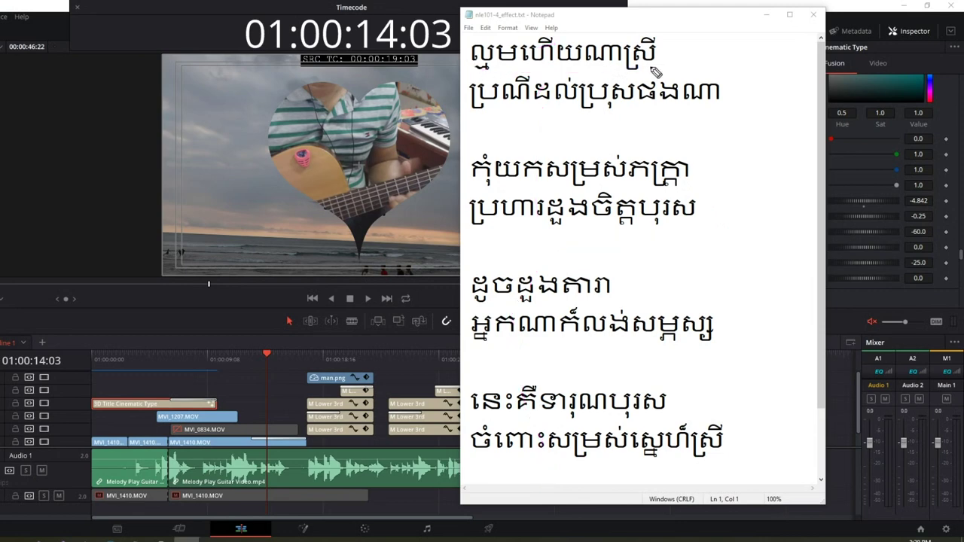
{"action": "left_click_drag", "start_coordinate": [491, 76], "coordinate": [655, 67]}
{"action": "left_click_drag", "start_coordinate": [493, 110], "coordinate": [702, 113]}
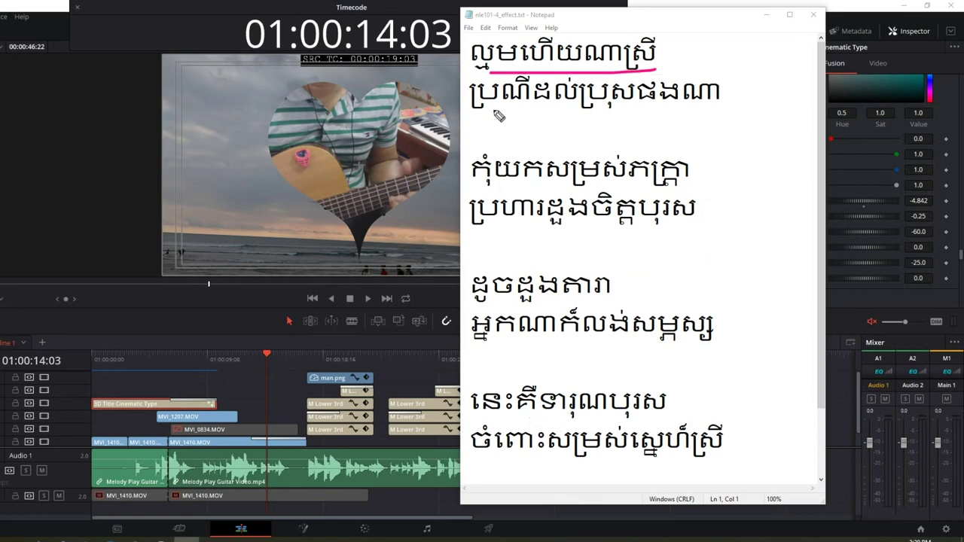
{"action": "left_click_drag", "start_coordinate": [471, 190], "coordinate": [702, 186]}
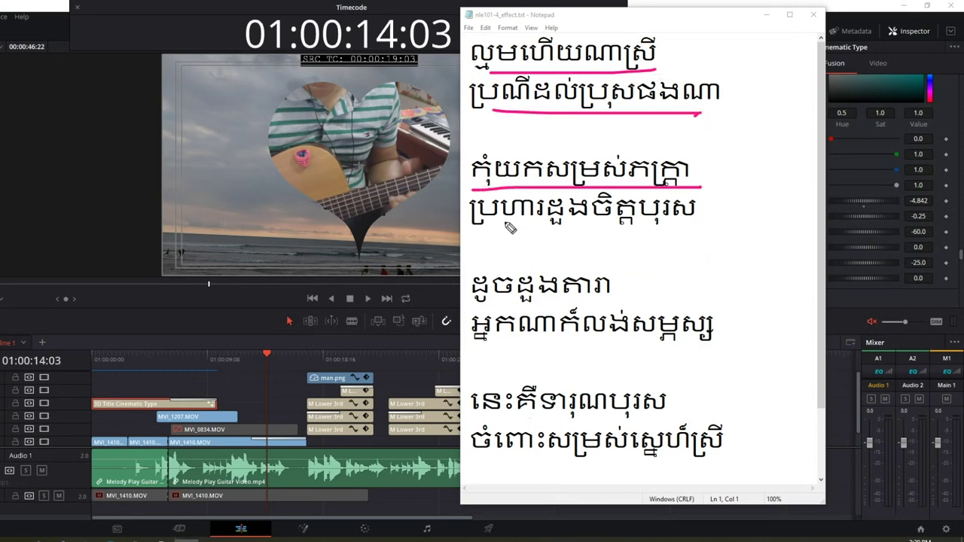
{"action": "left_click_drag", "start_coordinate": [491, 223], "coordinate": [671, 219]}
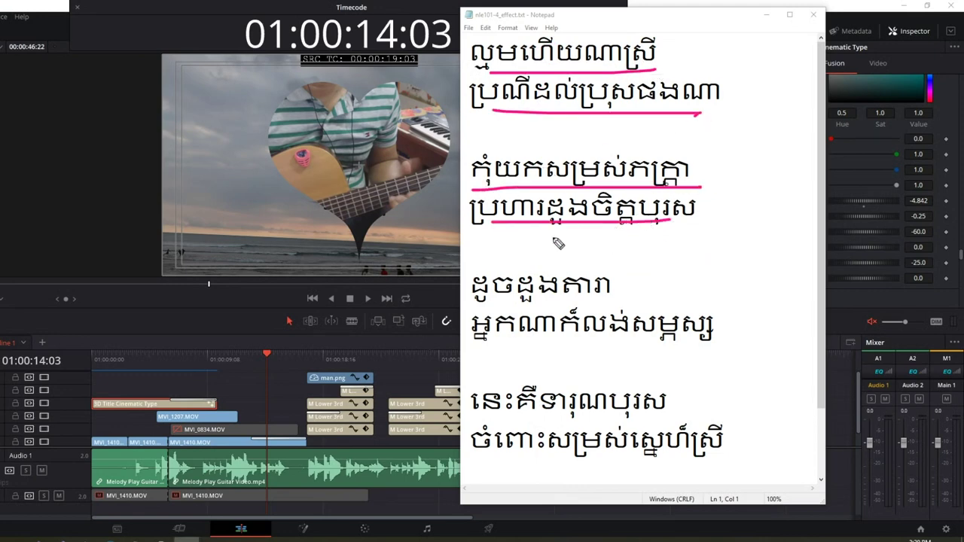
{"action": "left_click_drag", "start_coordinate": [616, 197], "coordinate": [309, 375]}
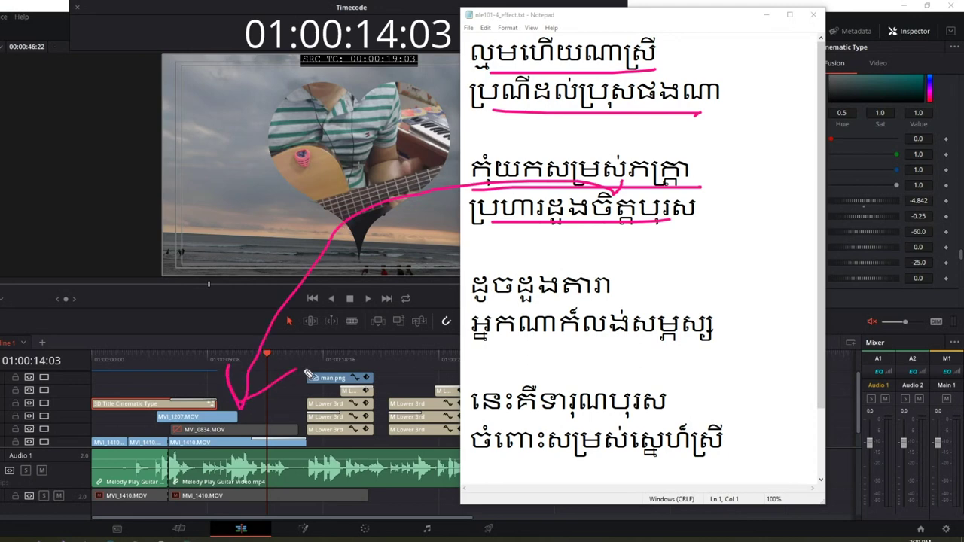
{"action": "mouse_move", "coordinate": [571, 50]}
{"action": "left_mouse_down"}
{"action": "mouse_move", "coordinate": [595, 441]}
{"action": "mouse_move", "coordinate": [603, 425]}
{"action": "left_mouse_up"}
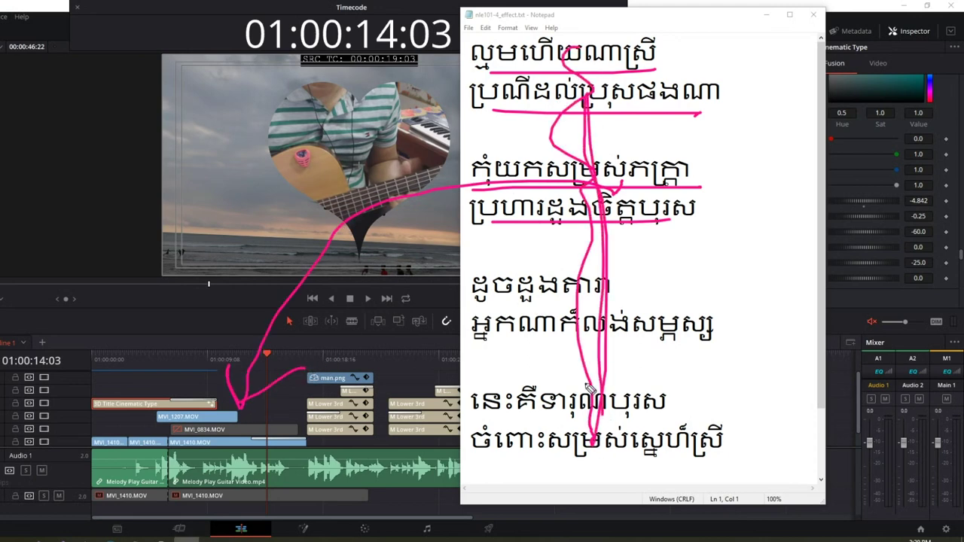
{"action": "left_click_drag", "start_coordinate": [633, 54], "coordinate": [602, 44]}
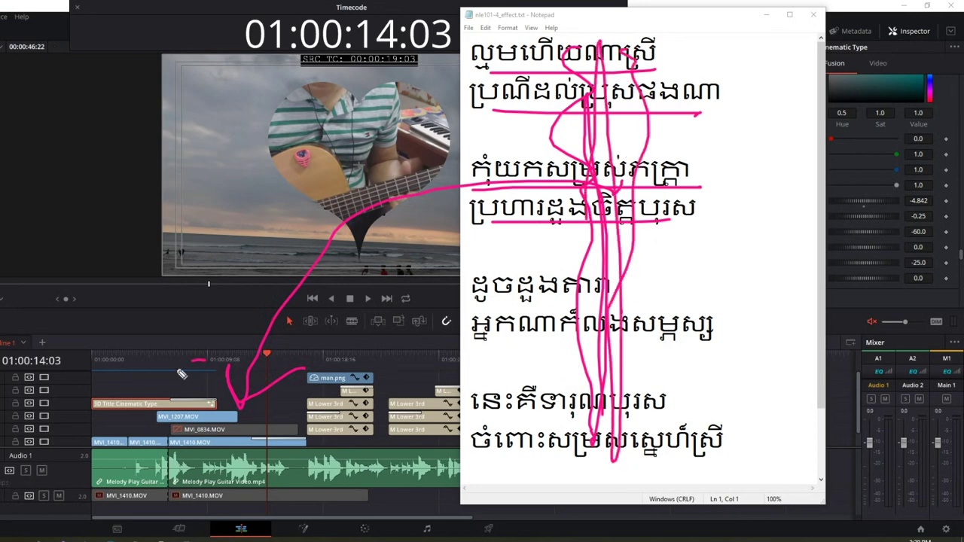
{"action": "left_click_drag", "start_coordinate": [208, 362], "coordinate": [201, 458]}
{"action": "left_click_drag", "start_coordinate": [230, 388], "coordinate": [242, 452]}
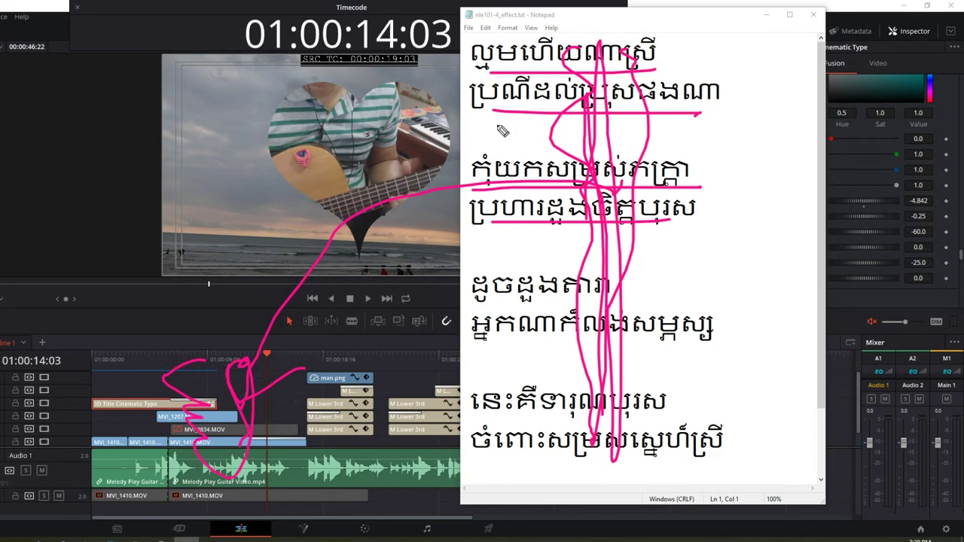
{"action": "left_click_drag", "start_coordinate": [474, 74], "coordinate": [493, 71]}
{"action": "mouse_move", "coordinate": [548, 83]}
{"action": "left_mouse_down"}
{"action": "mouse_move", "coordinate": [540, 251]}
{"action": "mouse_move", "coordinate": [550, 92]}
{"action": "left_mouse_up"}
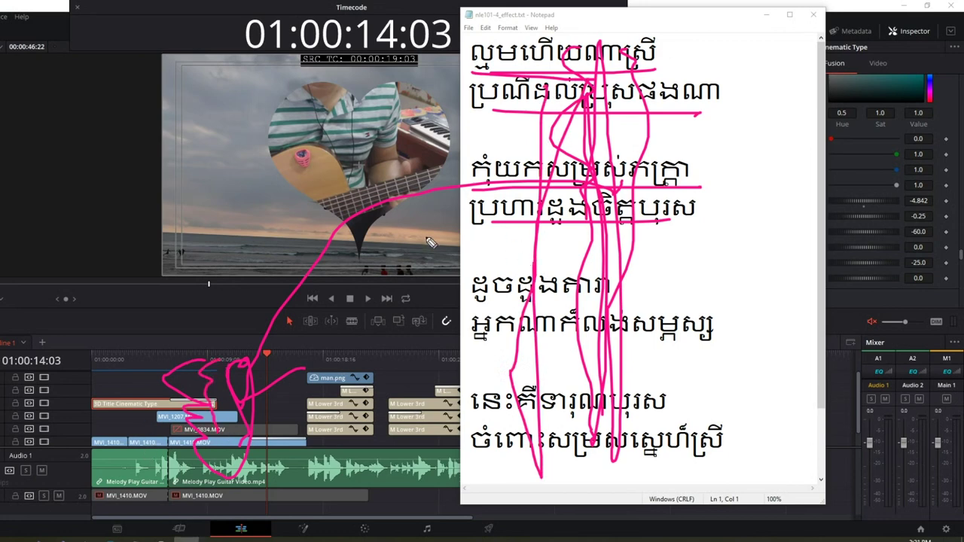
{"action": "key", "text": "e"}
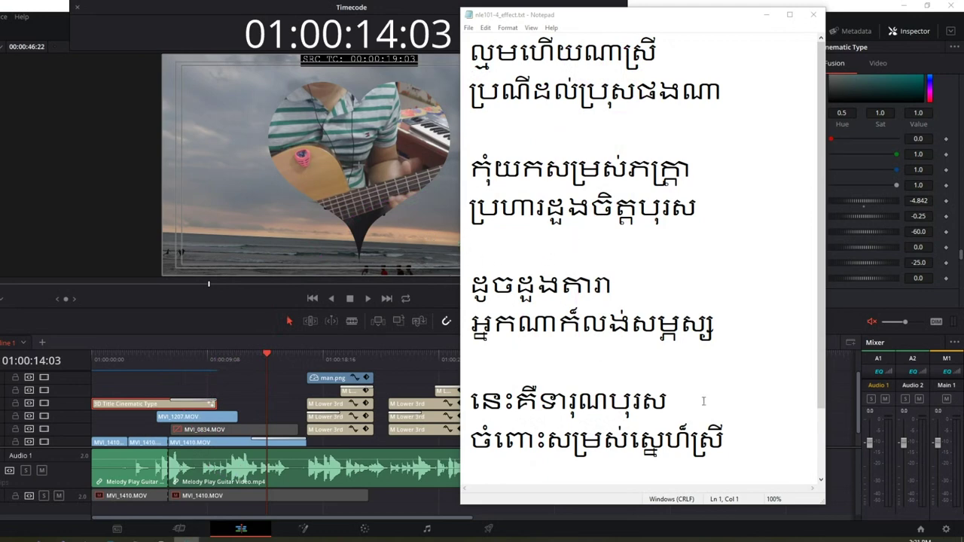
Step: Select various ranges of the Khmer lyrics, ending with all eleven lines selected
{"action": "left_click_drag", "start_coordinate": [722, 437], "coordinate": [471, 45]}
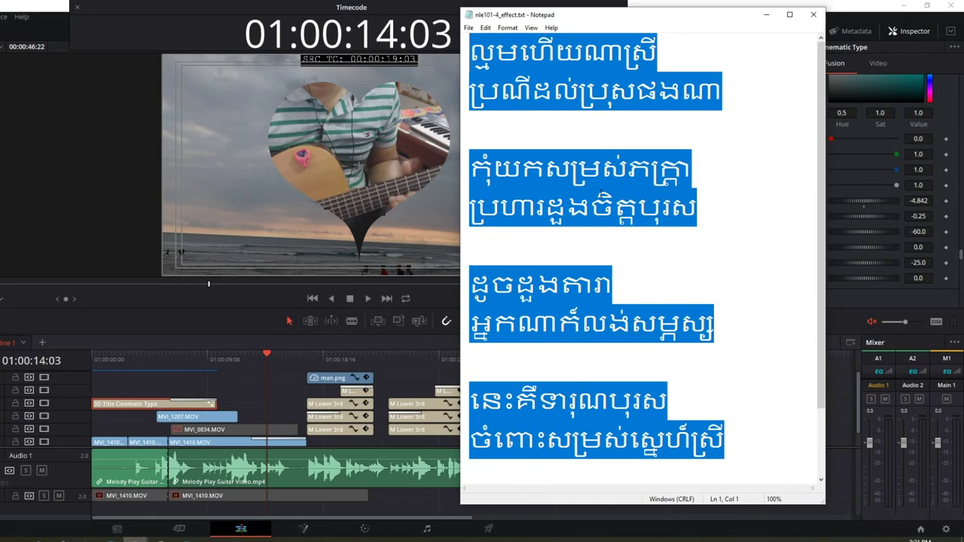
{"action": "left_click", "coordinate": [683, 197]}
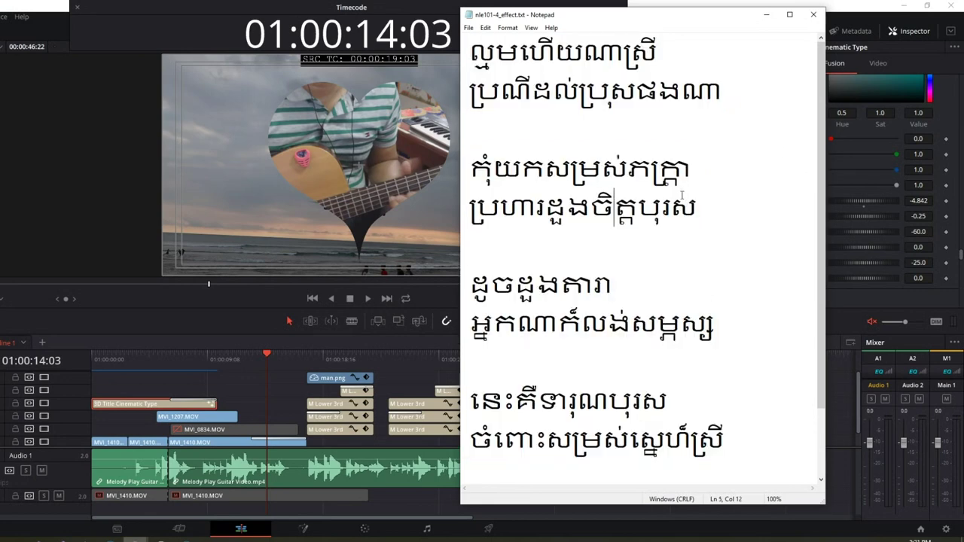
{"action": "left_click_drag", "start_coordinate": [742, 101], "coordinate": [472, 53]}
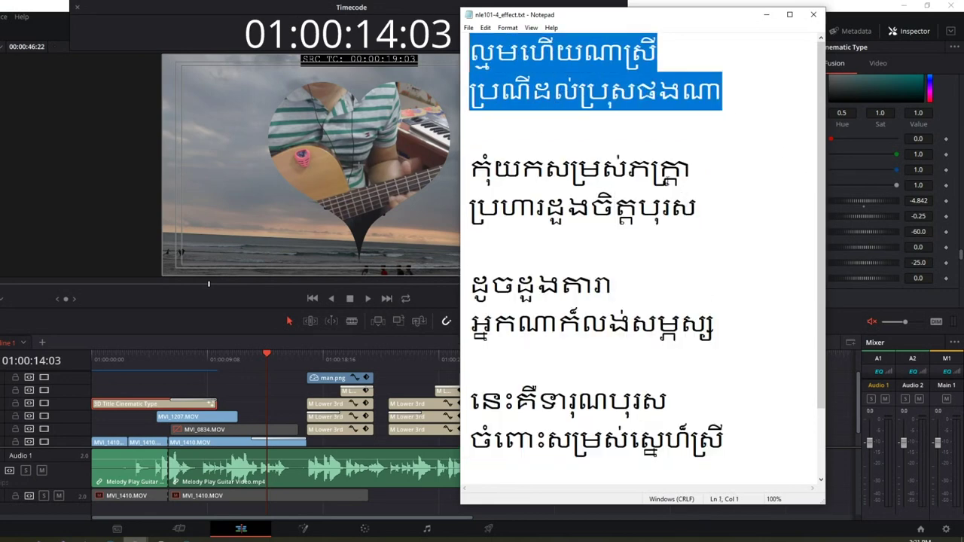
{"action": "left_click_drag", "start_coordinate": [704, 207], "coordinate": [440, 76]}
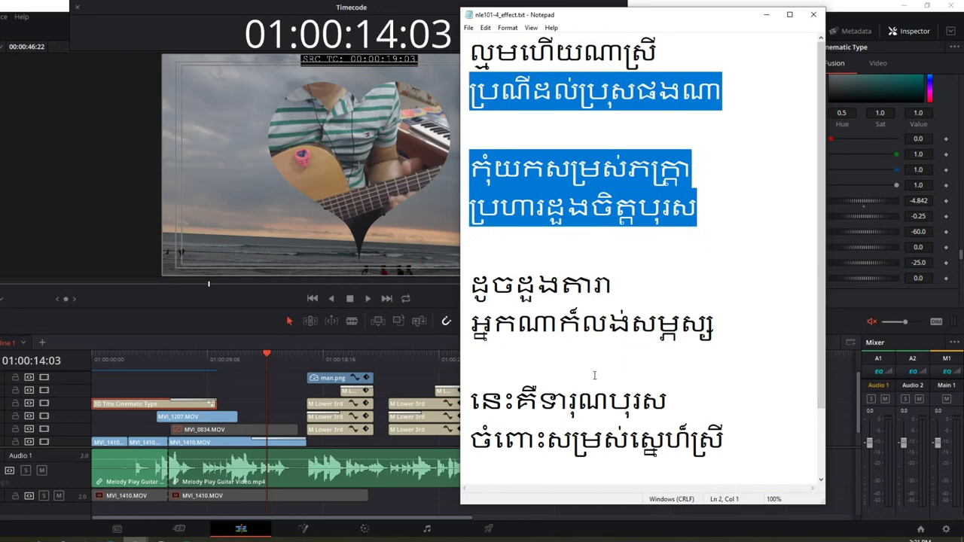
{"action": "mouse_move", "coordinate": [491, 287]}
{"action": "left_mouse_down"}
{"action": "mouse_move", "coordinate": [515, 286]}
{"action": "mouse_move", "coordinate": [667, 399]}
{"action": "left_mouse_up"}
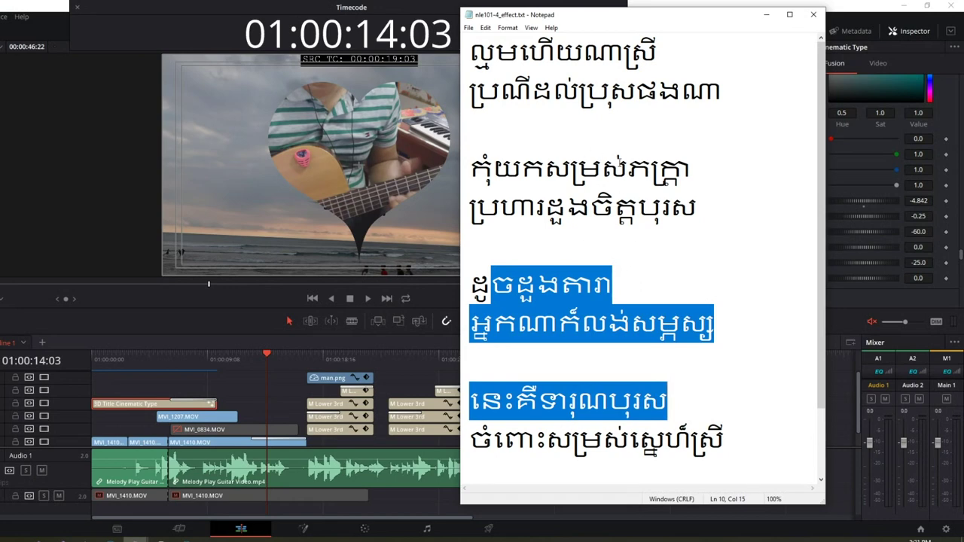
{"action": "left_click_drag", "start_coordinate": [727, 445], "coordinate": [462, 32]}
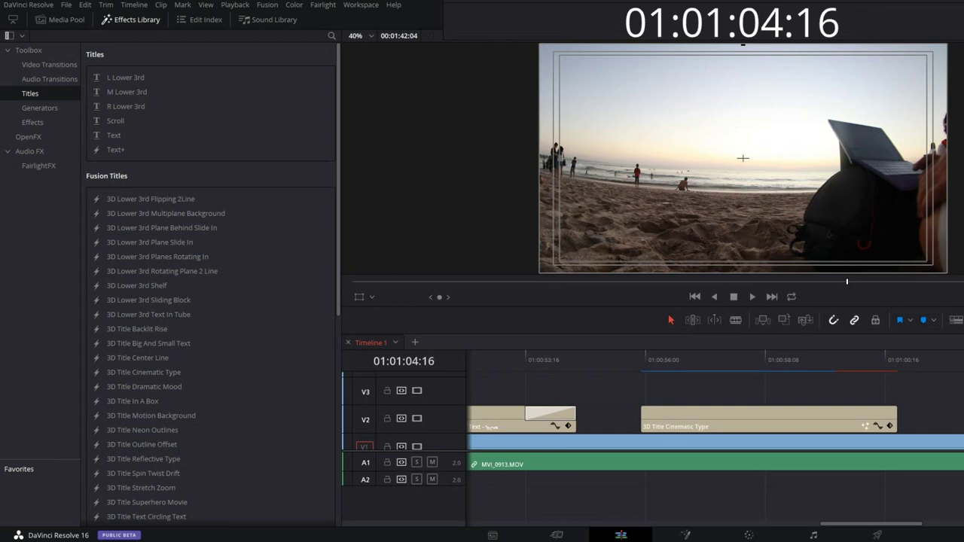
Step: Delete the closing beach clip and its titles after 01:00:55:11
{"action": "left_click", "coordinate": [934, 370]}
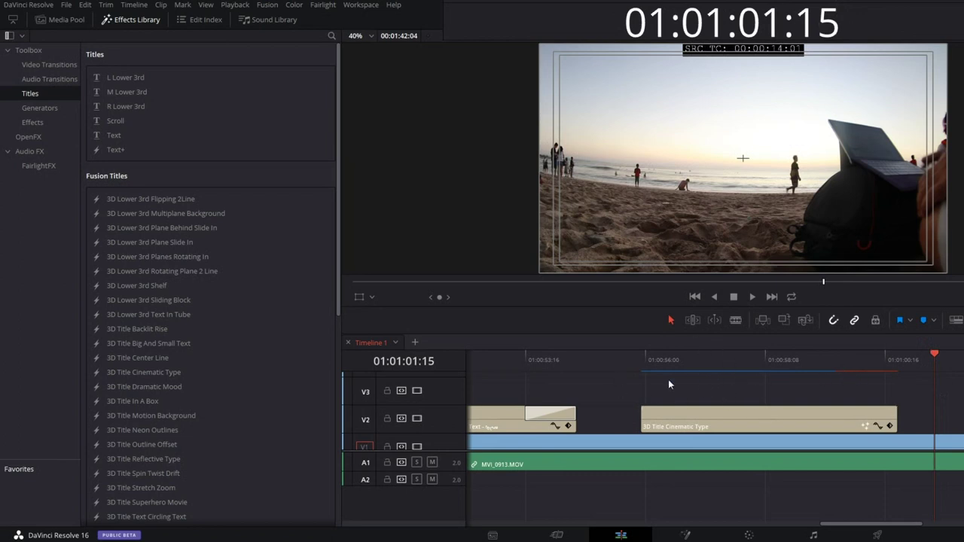
{"action": "left_click", "coordinate": [623, 371]}
{"action": "key", "text": "ctrl+minus"}
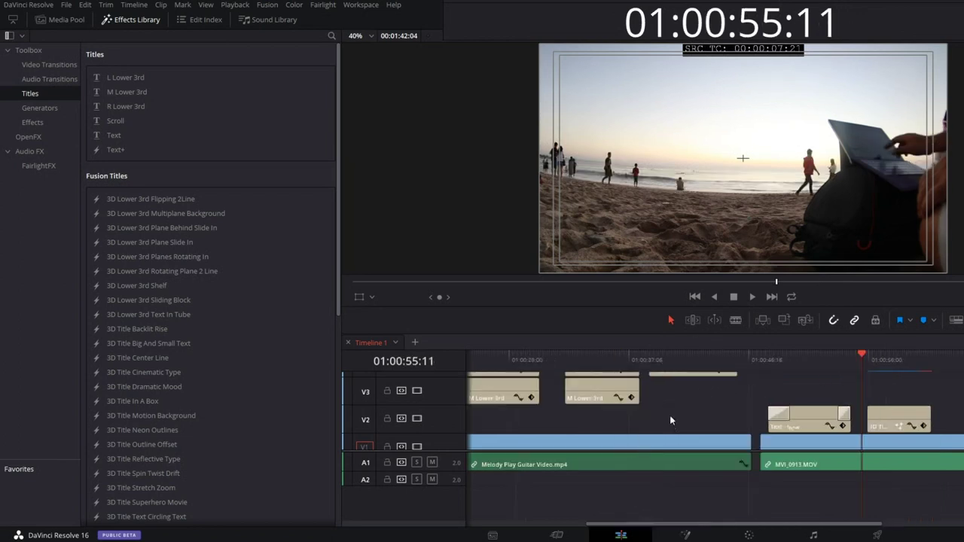
{"action": "left_click_drag", "start_coordinate": [957, 478], "coordinate": [812, 410]}
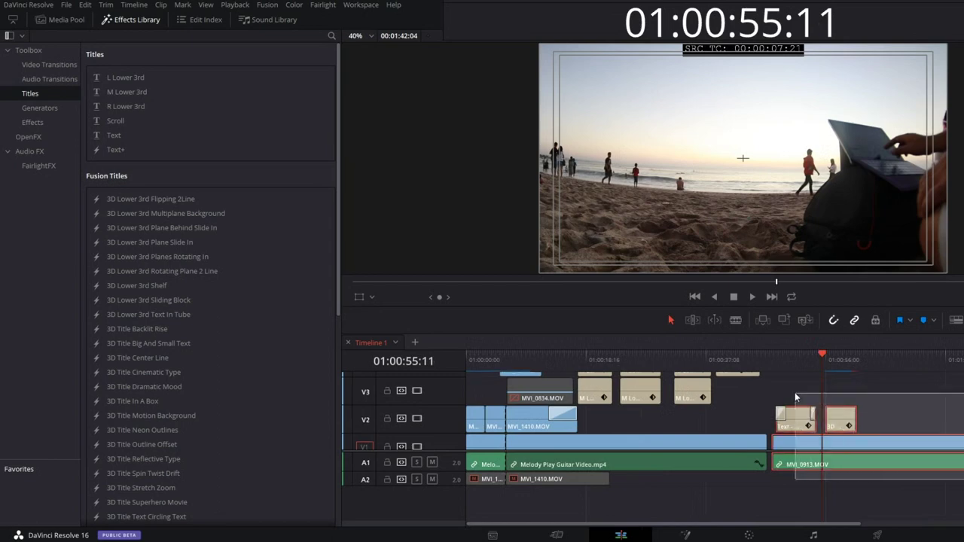
{"action": "key", "text": "Delete"}
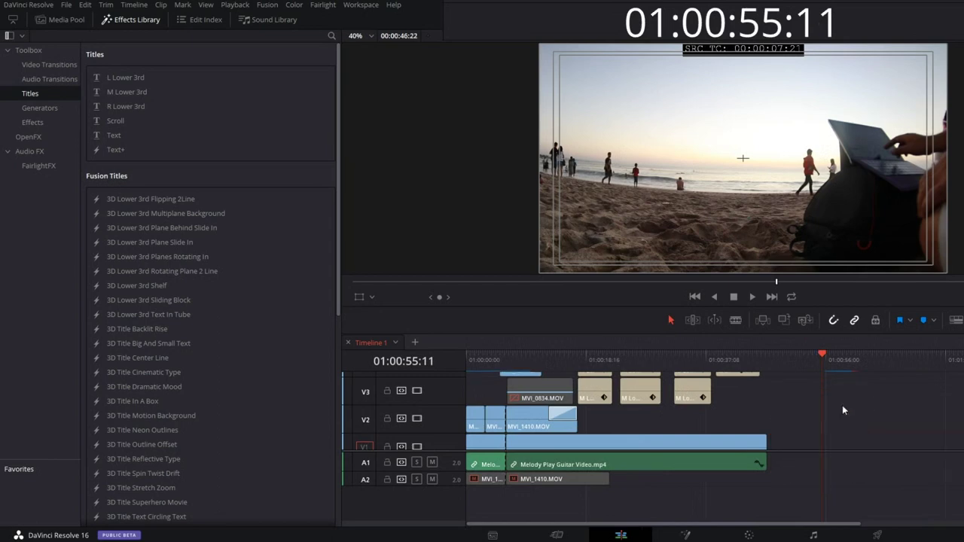
Step: Place Melody Play Guitar Video.mp4 from the sideth bin at the playhead on the timeline
{"action": "left_click", "coordinate": [41, 19]}
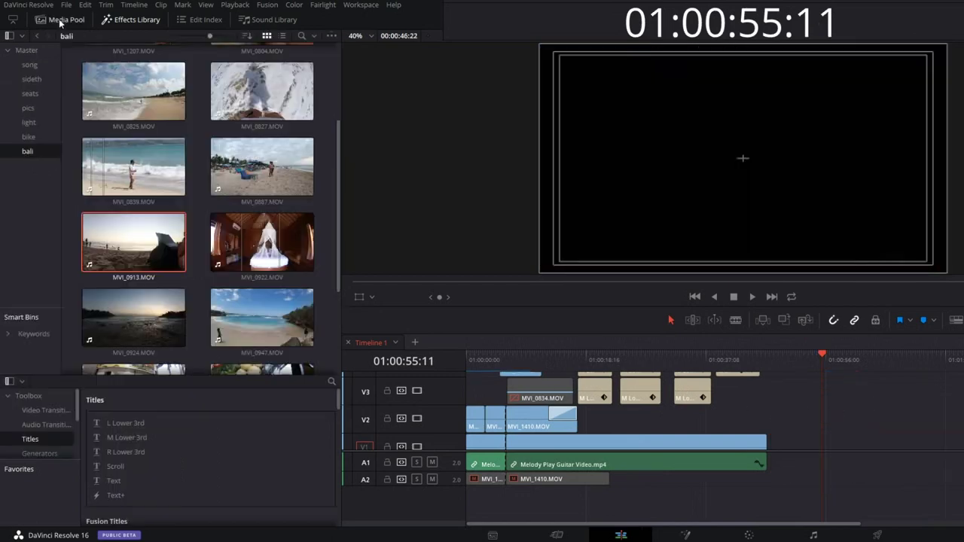
{"action": "left_click", "coordinate": [140, 22]}
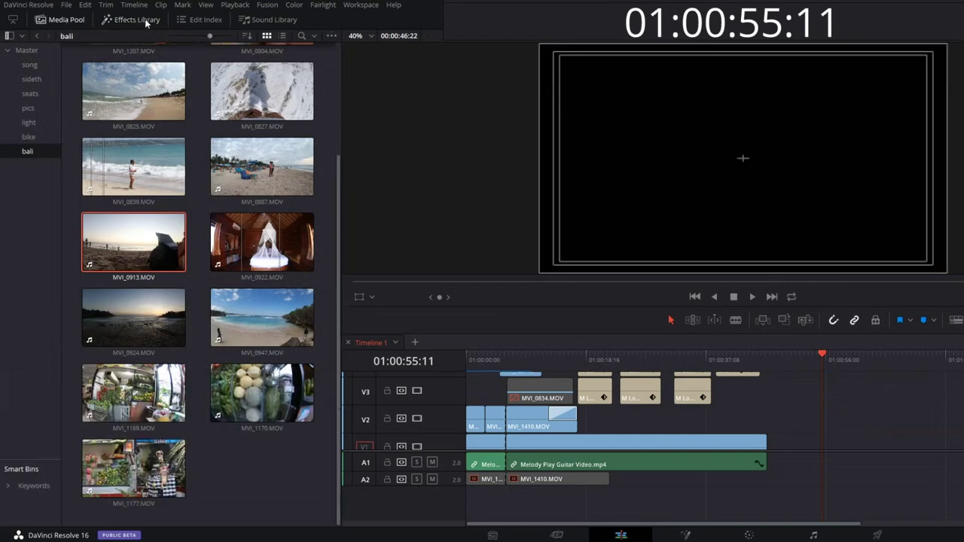
{"action": "left_click", "coordinate": [34, 79]}
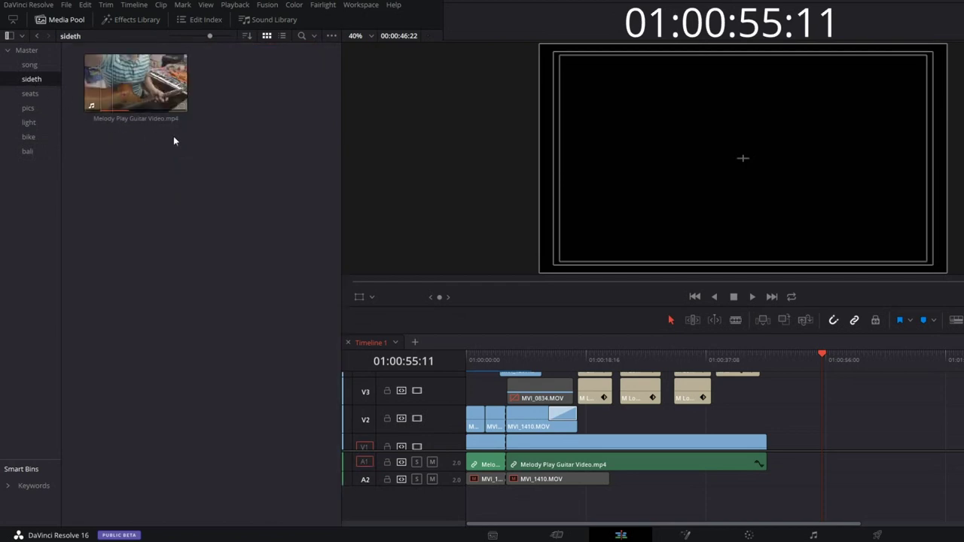
{"action": "left_click", "coordinate": [136, 81]}
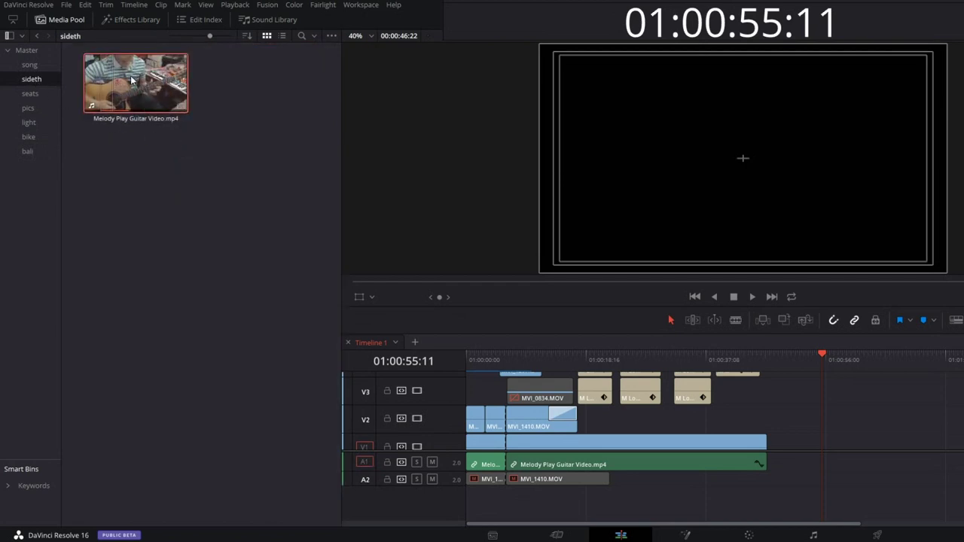
{"action": "left_click_drag", "start_coordinate": [132, 79], "coordinate": [831, 458]}
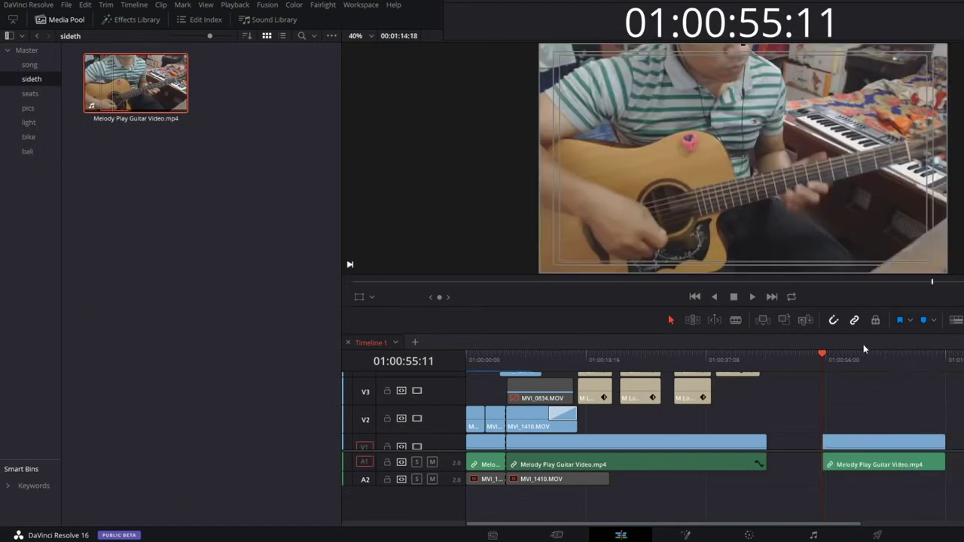
{"action": "left_click", "coordinate": [859, 369]}
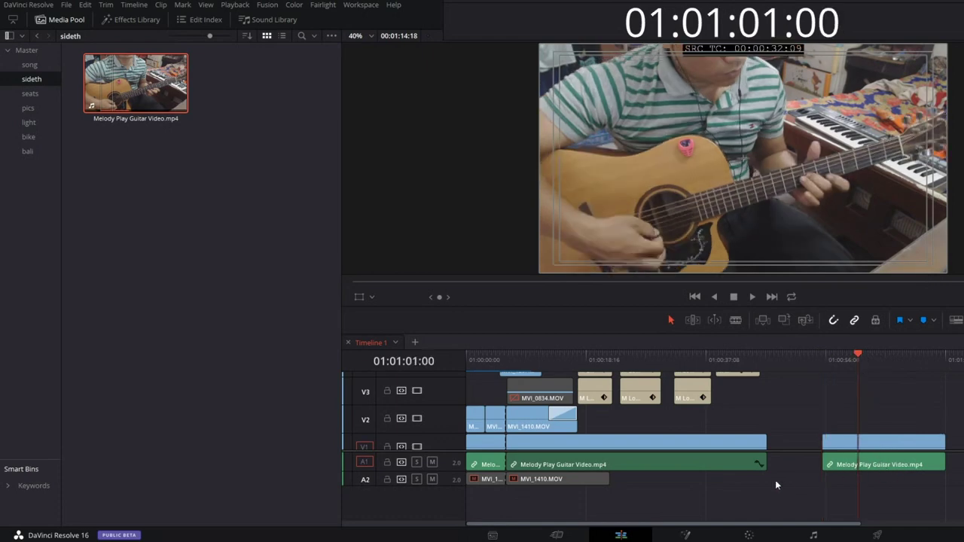
Step: Add the word 'waveform' below 'usage' in the Notepad notes, then minimize Notepad
{"action": "mouse_move", "coordinate": [512, 536]}
{"action": "left_click", "coordinate": [557, 525]}
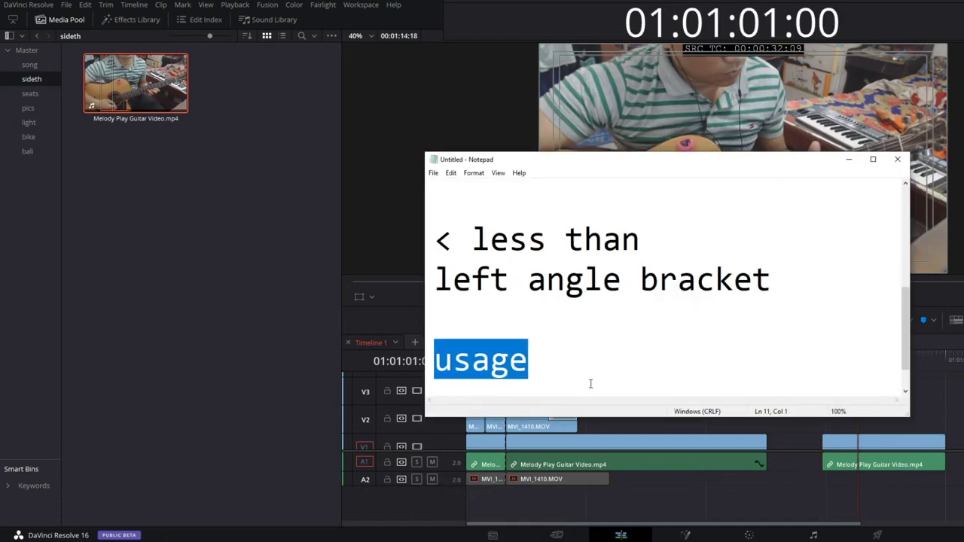
{"action": "left_click", "coordinate": [591, 383]}
{"action": "type", "text": "waveform"}
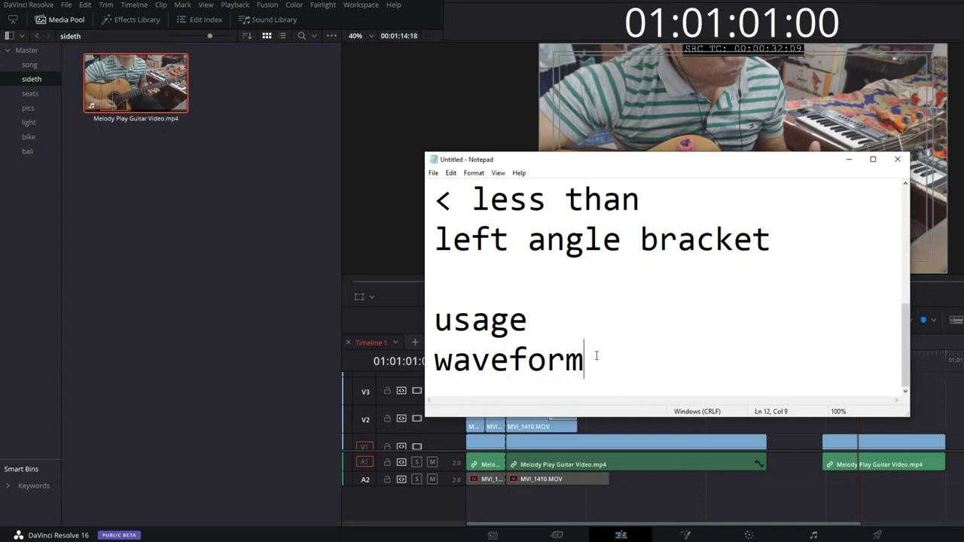
{"action": "left_click_drag", "start_coordinate": [597, 357], "coordinate": [428, 356]}
{"action": "left_click", "coordinate": [850, 160]}
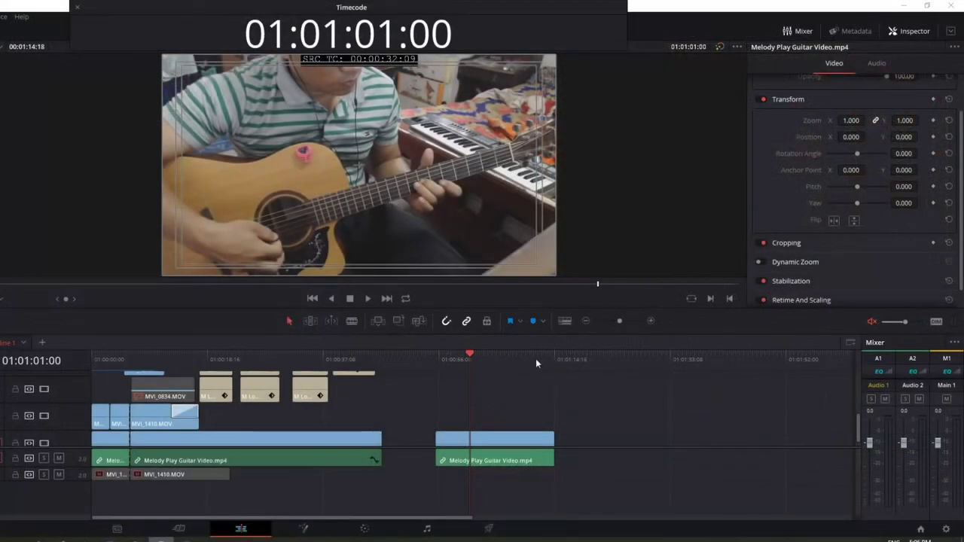
Step: Show audio waveforms on the A1 clips with taller audio tracks, and park the playhead at 01:00:59:00
{"action": "left_click", "coordinate": [567, 323]}
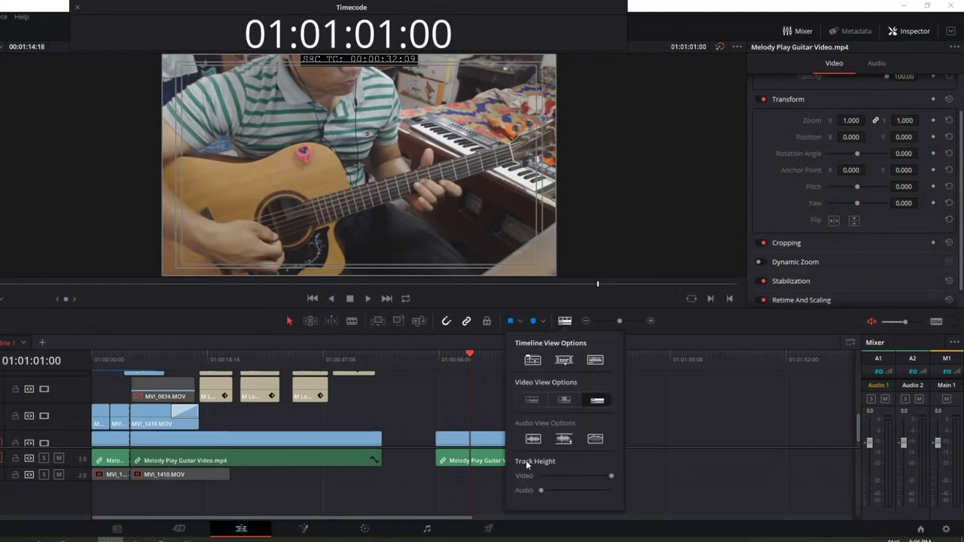
{"action": "left_click_drag", "start_coordinate": [540, 490], "coordinate": [611, 491]}
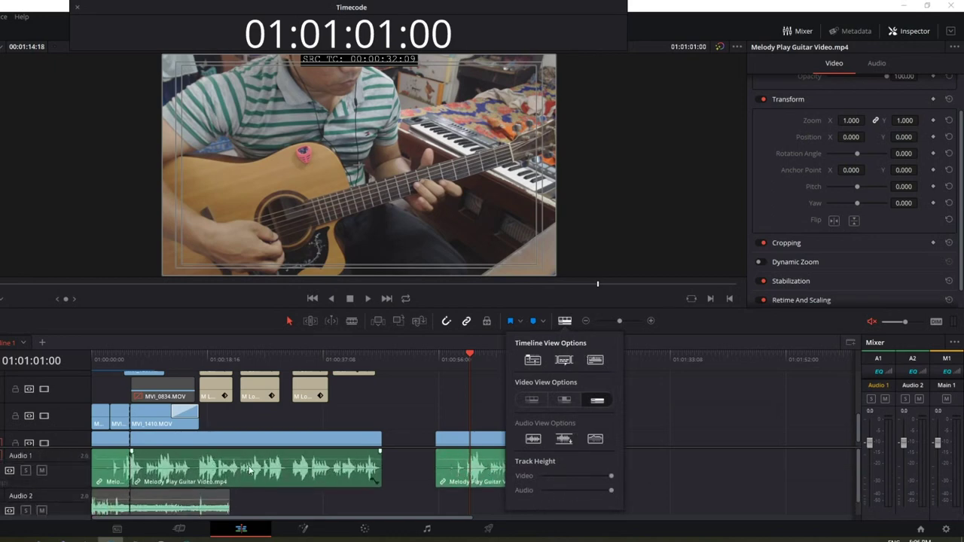
{"action": "left_click", "coordinate": [596, 361]}
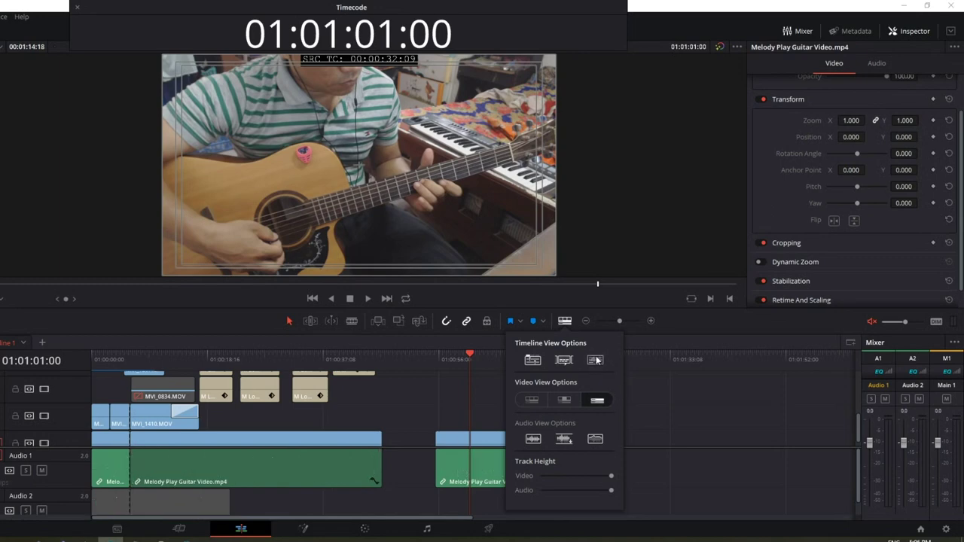
{"action": "left_click", "coordinate": [600, 362]}
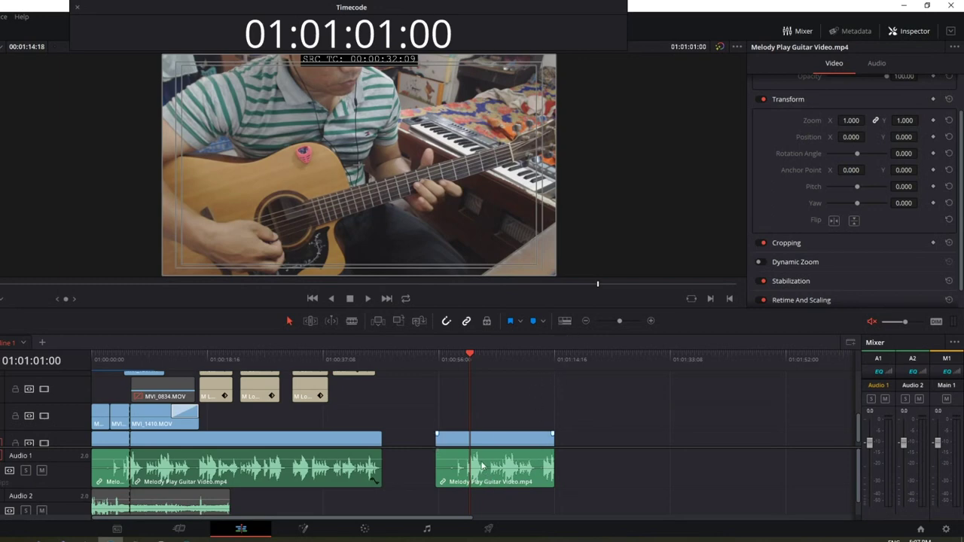
{"action": "left_click", "coordinate": [566, 323]}
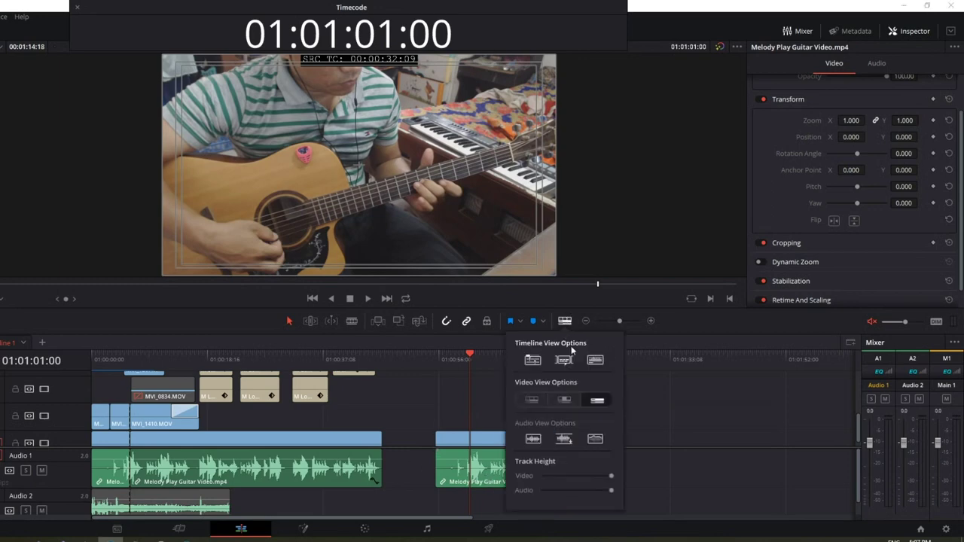
{"action": "left_click", "coordinate": [595, 361]}
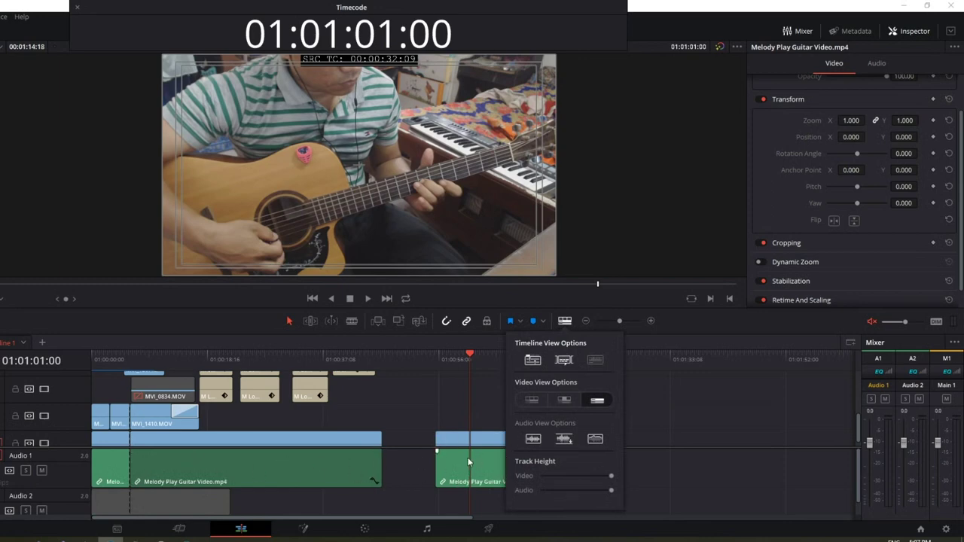
{"action": "left_click", "coordinate": [596, 361]}
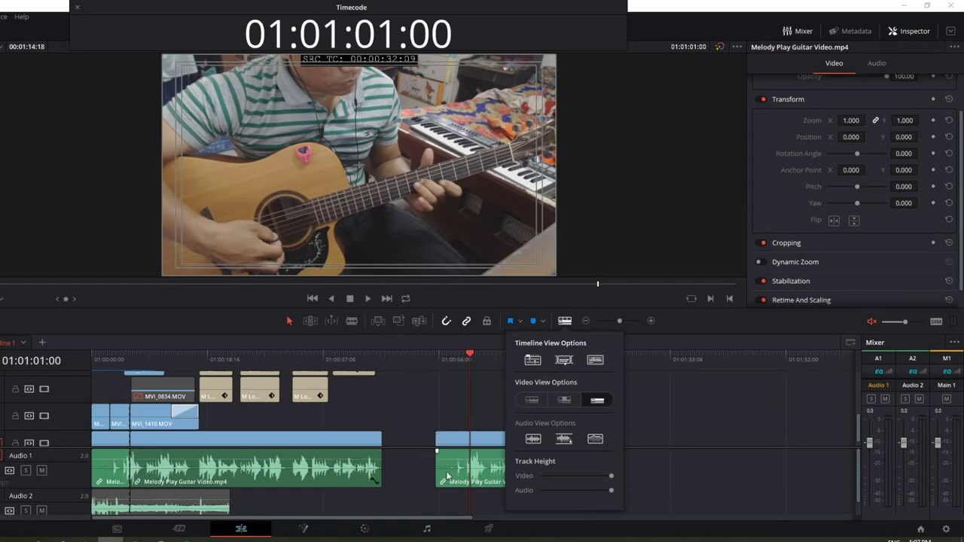
{"action": "left_click", "coordinate": [458, 361]}
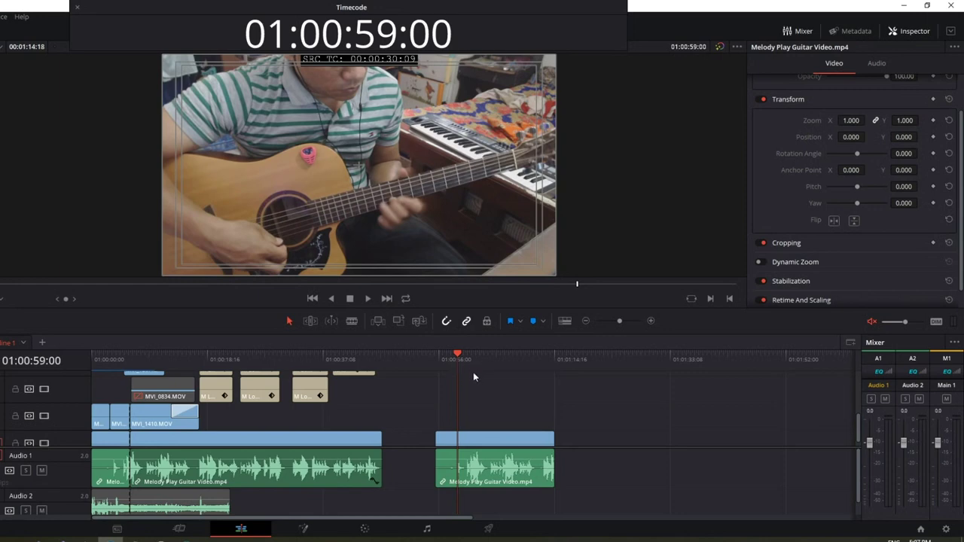
Step: Zoom the timeline three levels in on the guitar clip, scrub to around 01:00:58:22, and unmute the audio
{"action": "left_click_drag", "start_coordinate": [461, 359], "coordinate": [456, 362]}
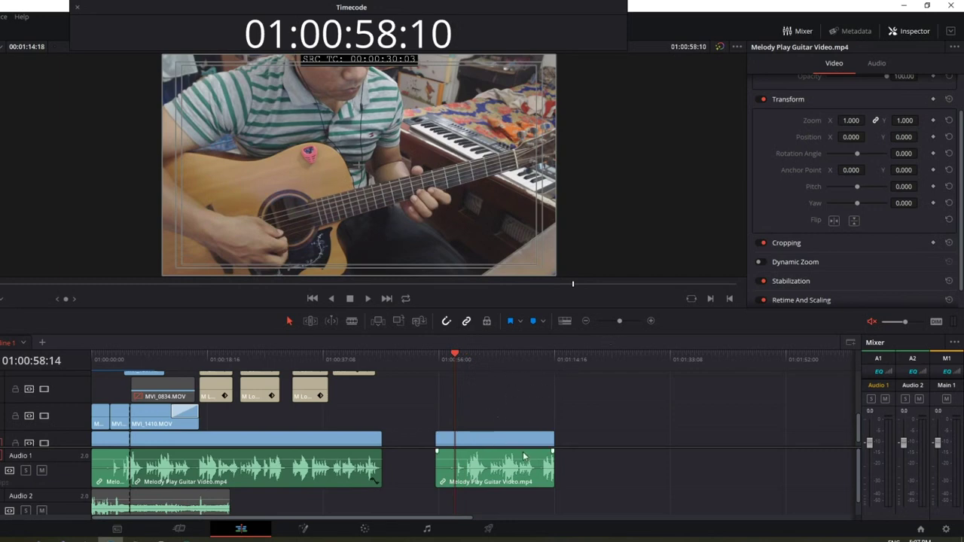
{"action": "left_click", "coordinate": [652, 321]}
{"action": "left_click", "coordinate": [652, 321]}
{"action": "left_click", "coordinate": [652, 321]}
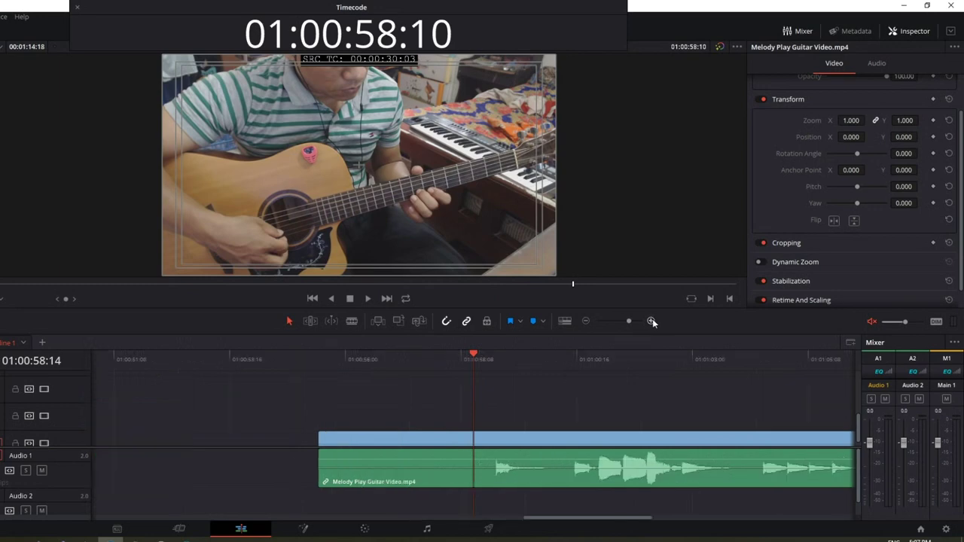
{"action": "left_click_drag", "start_coordinate": [565, 519], "coordinate": [599, 529]}
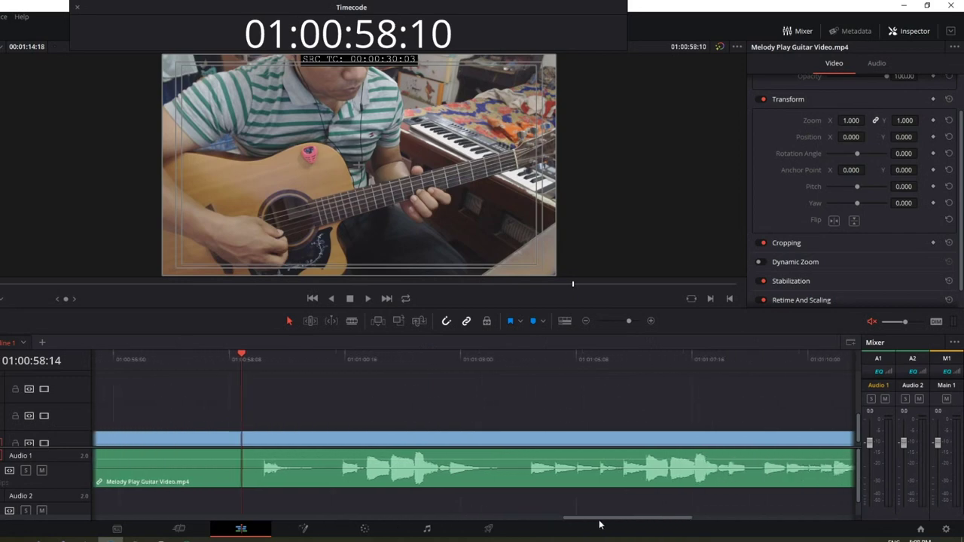
{"action": "left_click_drag", "start_coordinate": [205, 354], "coordinate": [222, 360]}
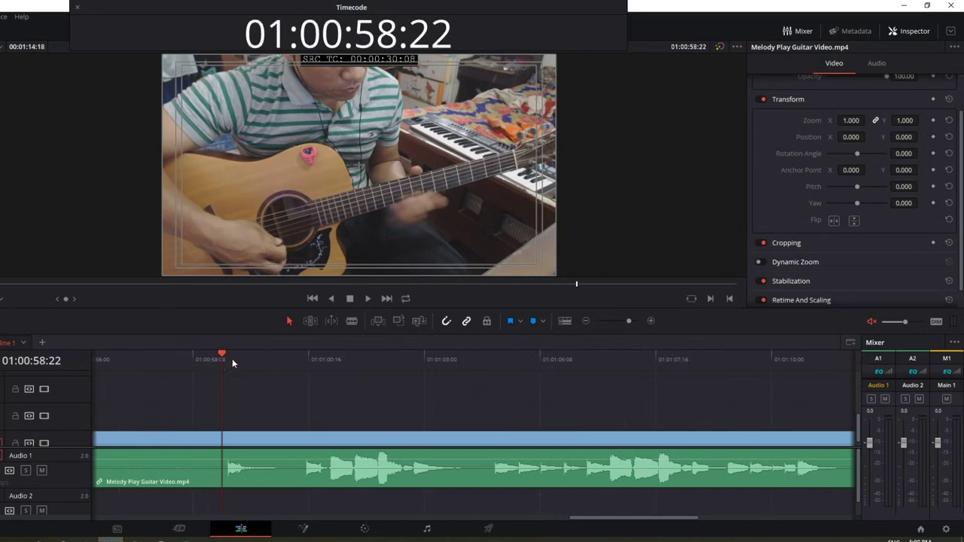
{"action": "mouse_move", "coordinate": [223, 356]}
{"action": "left_mouse_down"}
{"action": "mouse_move", "coordinate": [234, 364]}
{"action": "mouse_move", "coordinate": [223, 360]}
{"action": "left_mouse_up"}
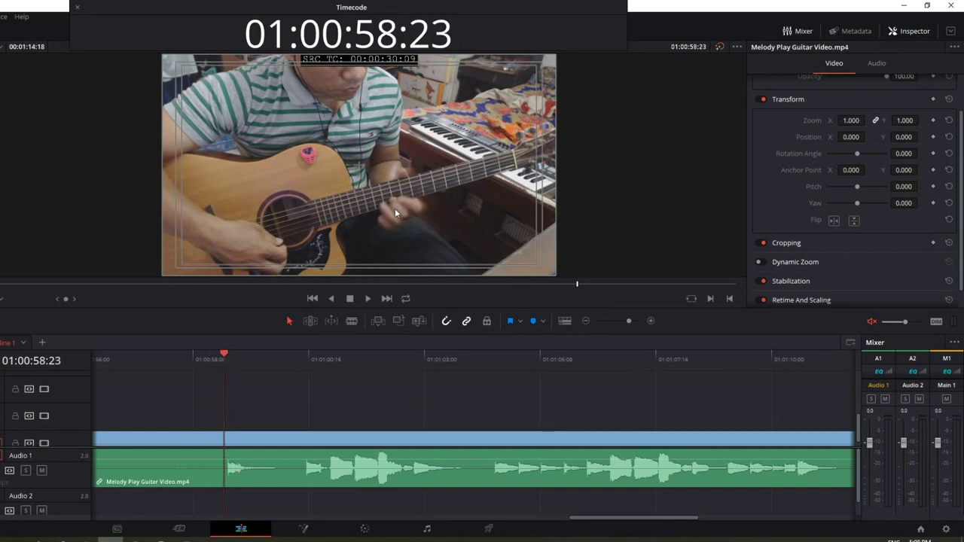
{"action": "left_click", "coordinate": [872, 321]}
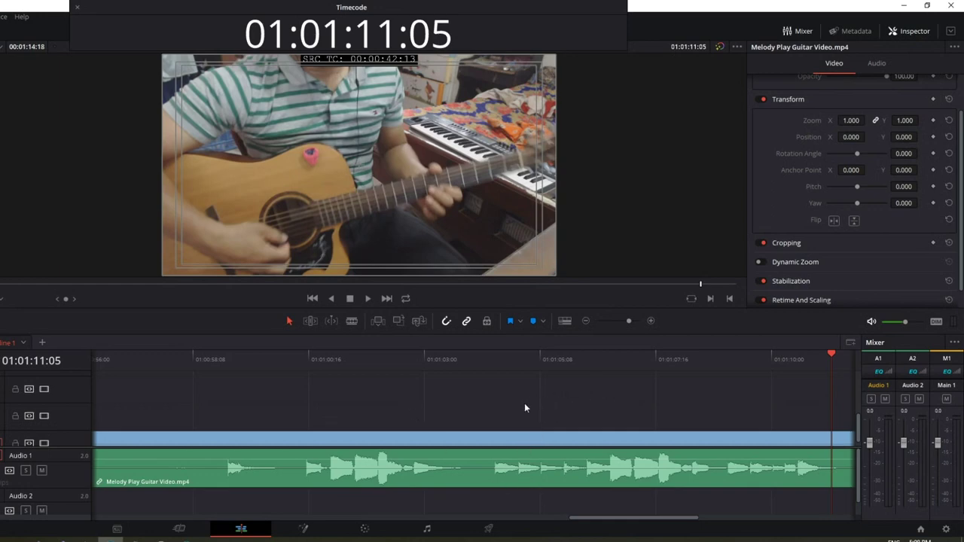
Step: Extend the end of the Melody Play Guitar Video clip by 03:09
{"action": "left_click_drag", "start_coordinate": [575, 518], "coordinate": [681, 526]}
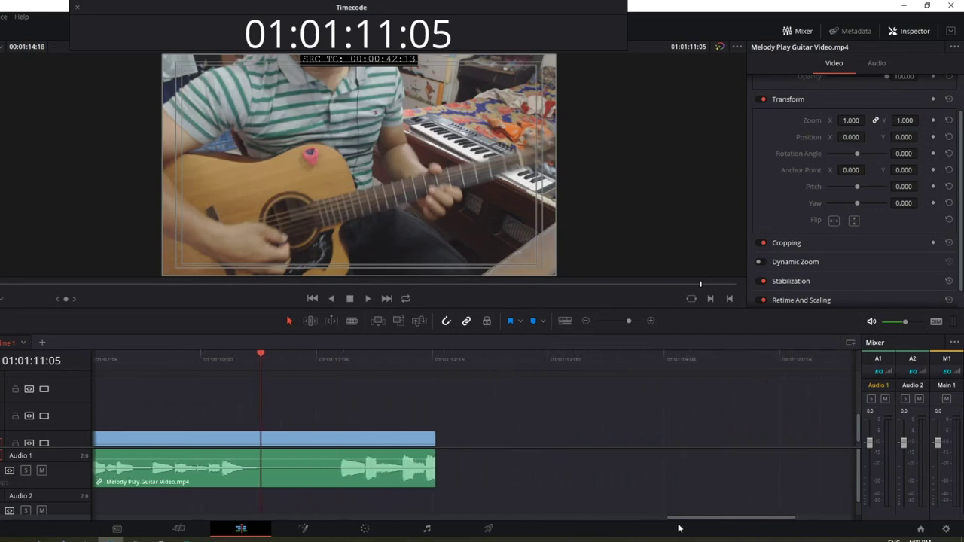
{"action": "left_click", "coordinate": [358, 429]}
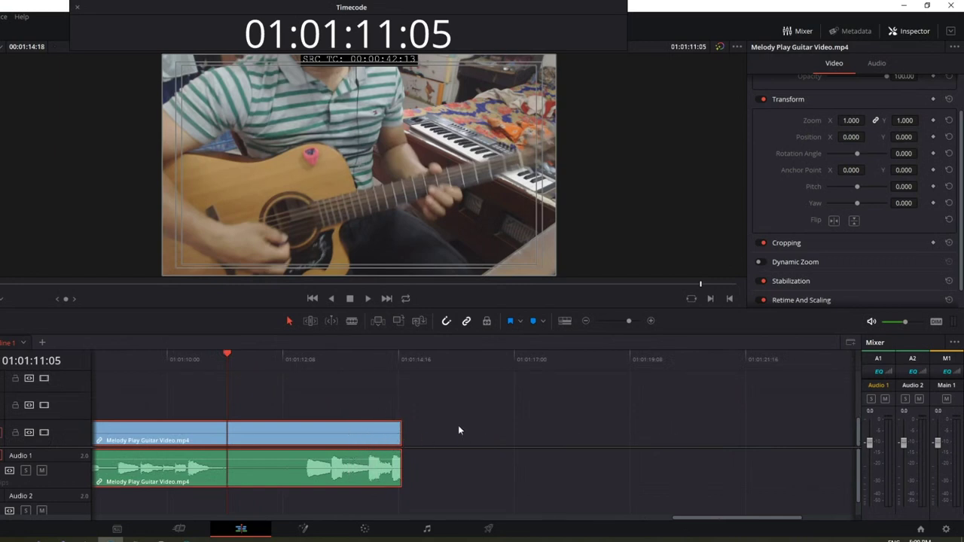
{"action": "left_click", "coordinate": [404, 440]}
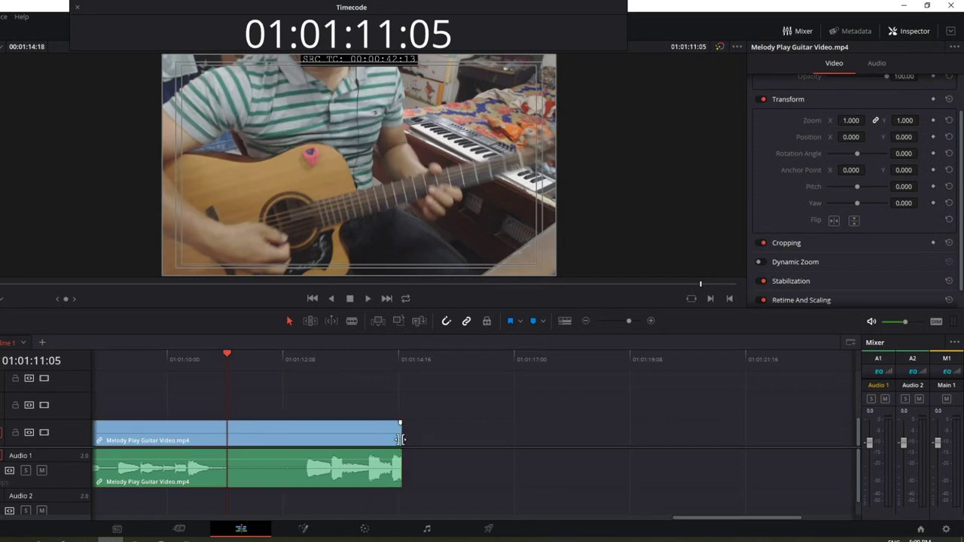
{"action": "left_click_drag", "start_coordinate": [402, 431], "coordinate": [817, 434]}
Step: Play the new ending from 01:01:12:16 and stop at 01:01:22:19
{"action": "left_click", "coordinate": [300, 373]}
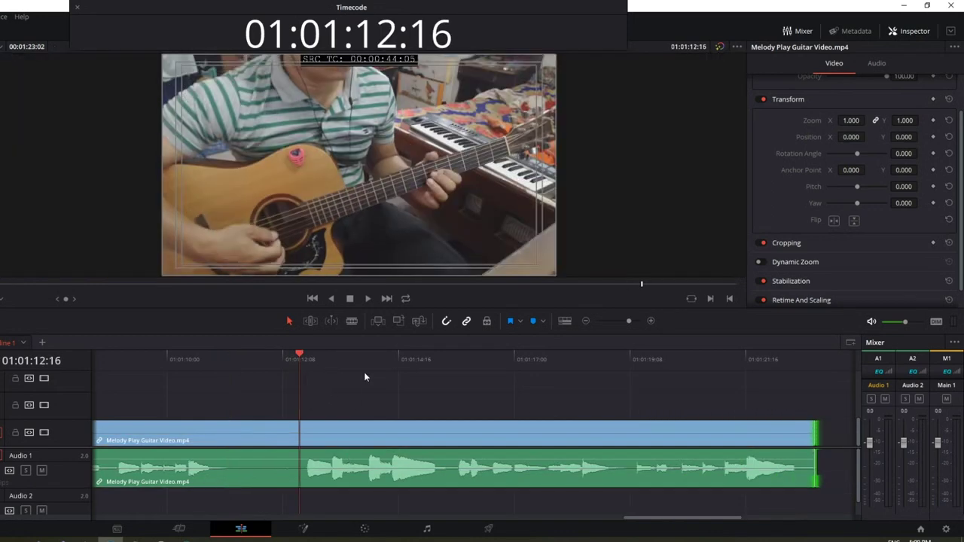
{"action": "left_click", "coordinate": [368, 299]}
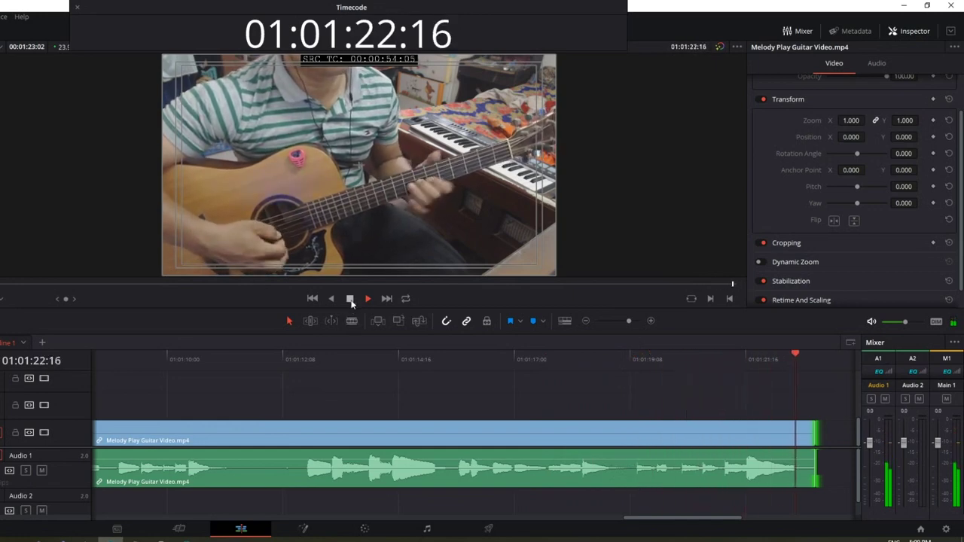
{"action": "left_click", "coordinate": [351, 300]}
{"action": "left_click_drag", "start_coordinate": [660, 523], "coordinate": [675, 523]}
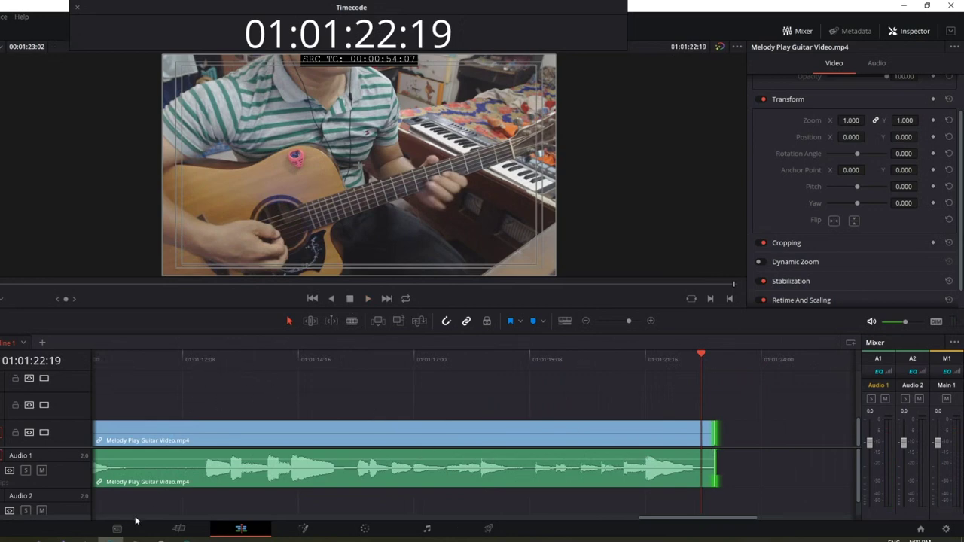
Step: Select the first Khmer lyric line in Notepad, then set Resolve's playhead to 01:01:12:19
{"action": "mouse_move", "coordinate": [113, 539]}
{"action": "left_click", "coordinate": [90, 507]}
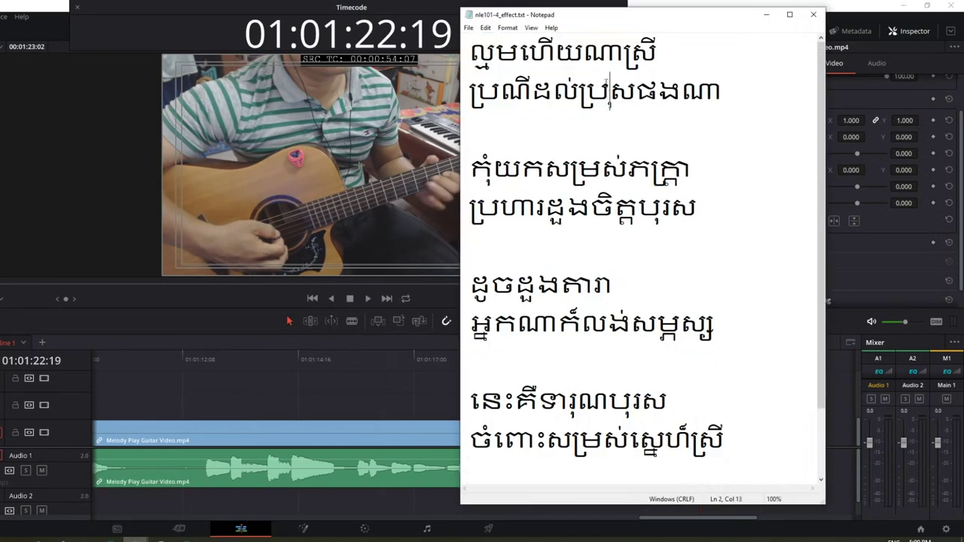
{"action": "key", "text": "ctrl+shift+Home"}
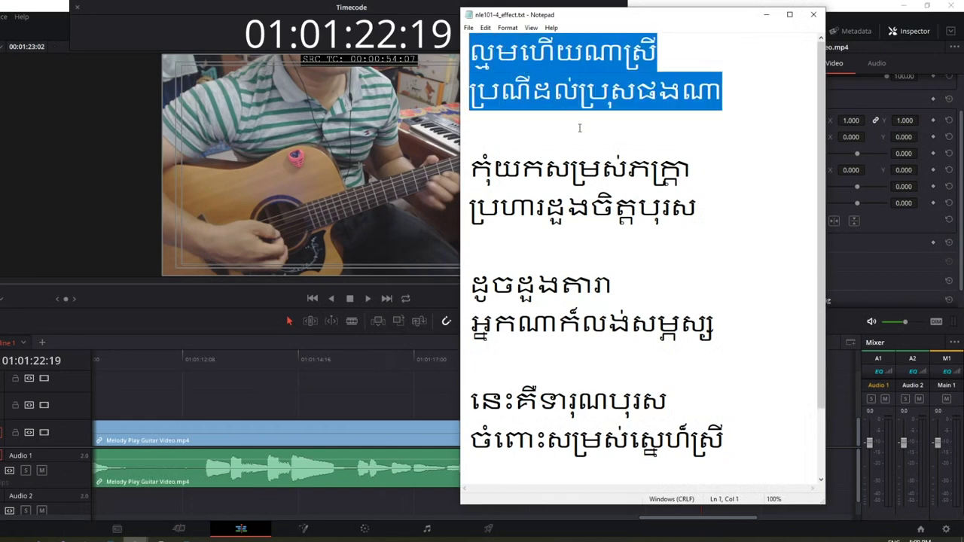
{"action": "left_click", "coordinate": [597, 143]}
{"action": "left_click_drag", "start_coordinate": [707, 209], "coordinate": [423, 63]}
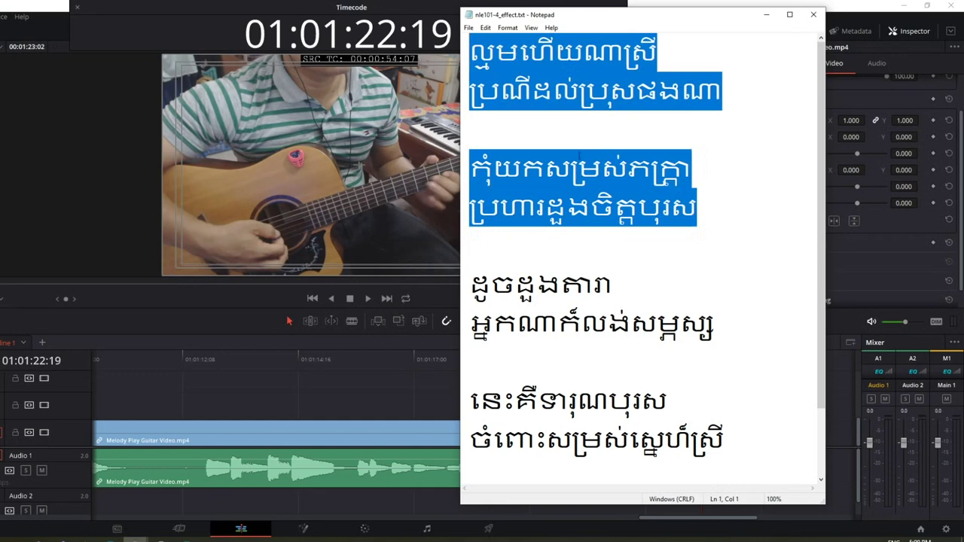
{"action": "left_click", "coordinate": [709, 102]}
{"action": "key", "text": "ctrl+shift+Home"}
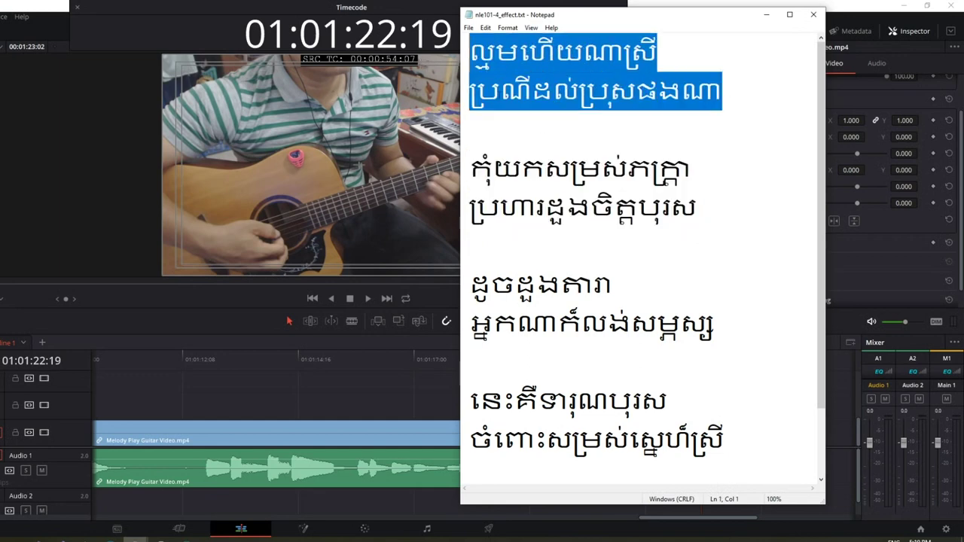
{"action": "left_click", "coordinate": [553, 90]}
{"action": "left_click_drag", "start_coordinate": [669, 56], "coordinate": [444, 46]}
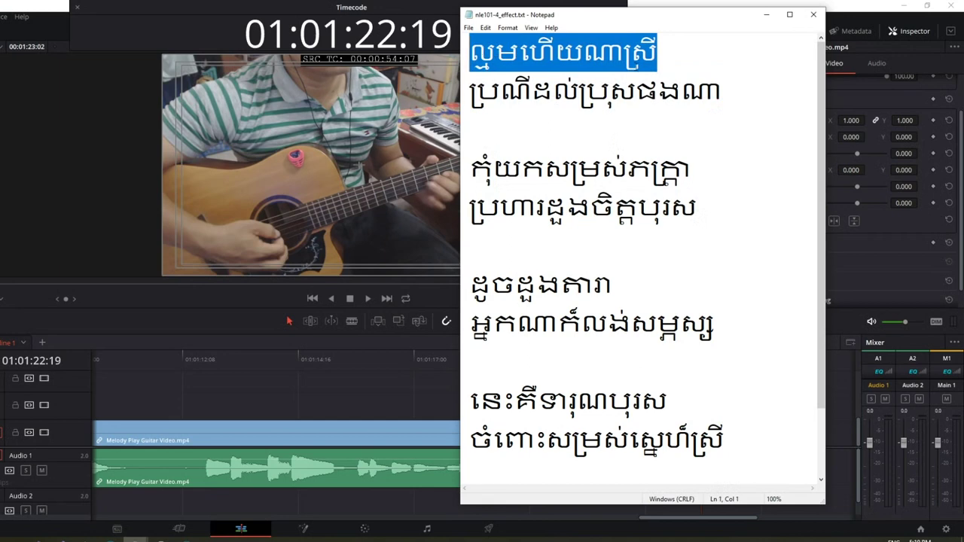
{"action": "left_click_drag", "start_coordinate": [204, 365], "coordinate": [205, 364]}
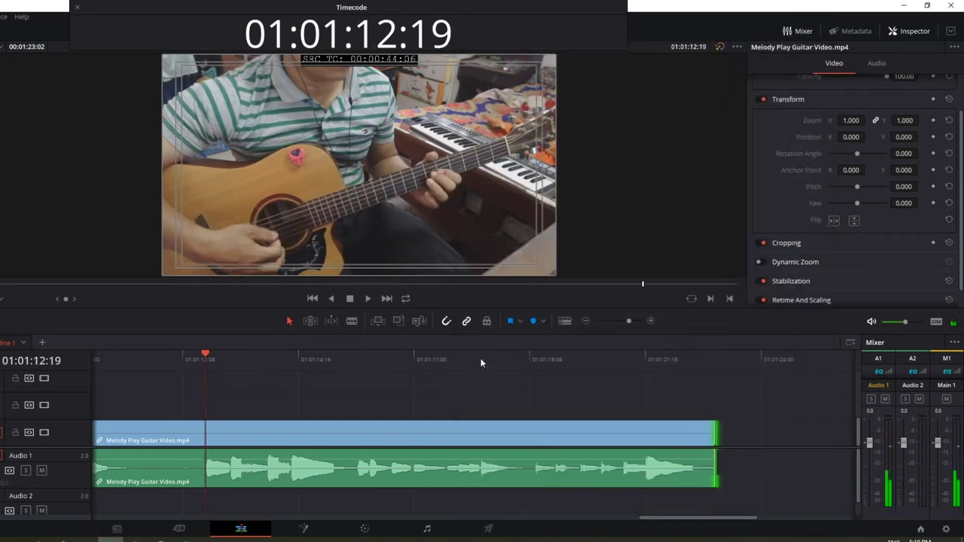
Step: Zoom the timeline one more level in at the playhead on 01:01:12:19
{"action": "left_click", "coordinate": [652, 321]}
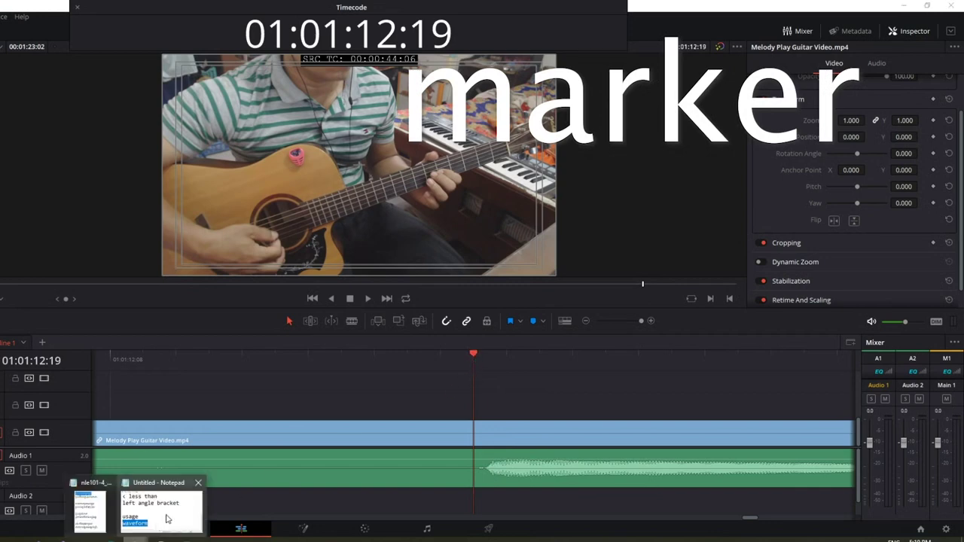
Step: Add the note 'marker = m' under waveform, then drop Marker 1 at 01:01:12:19 with M
{"action": "left_click", "coordinate": [135, 538]}
{"action": "left_click", "coordinate": [256, 366]}
{"action": "key", "text": "Return"}
{"action": "key", "text": "Return"}
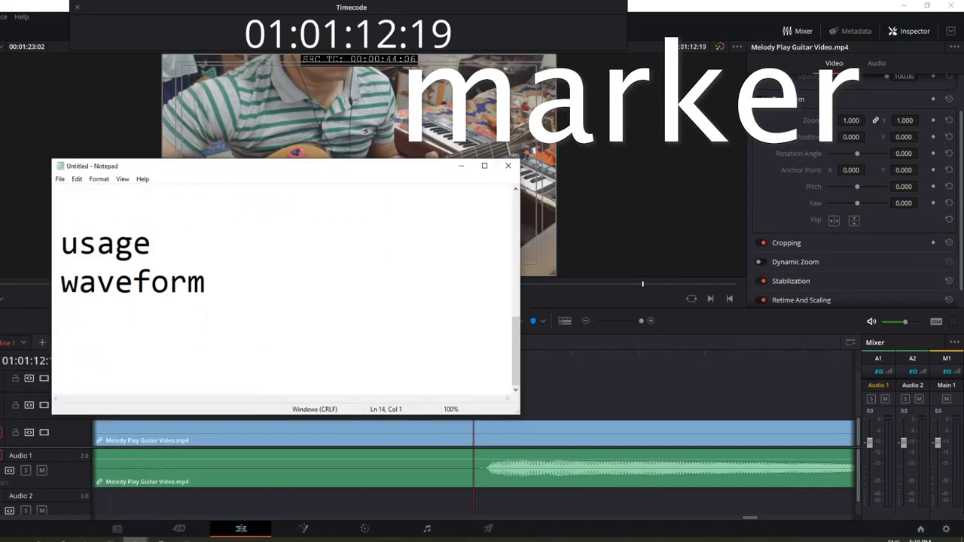
{"action": "type", "text": "marker"}
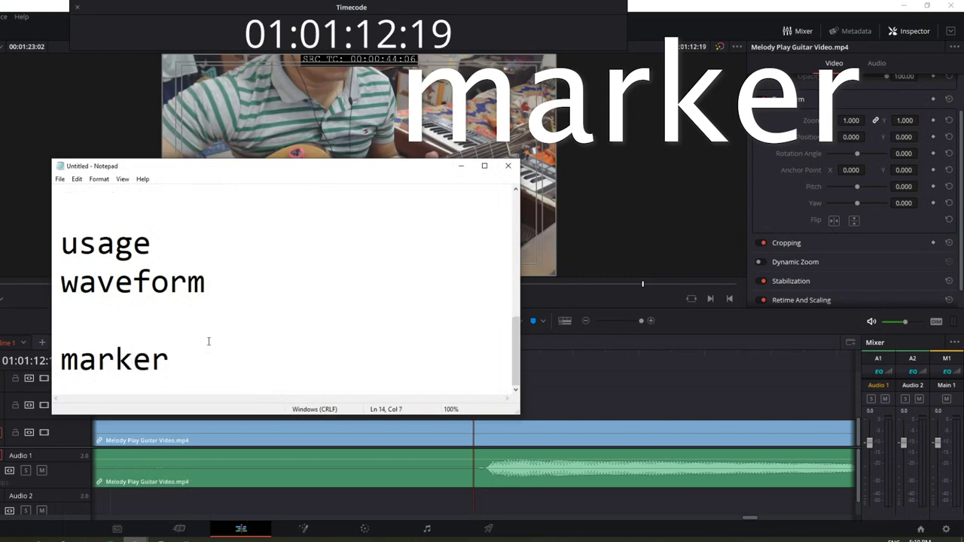
{"action": "left_click_drag", "start_coordinate": [187, 364], "coordinate": [60, 359]}
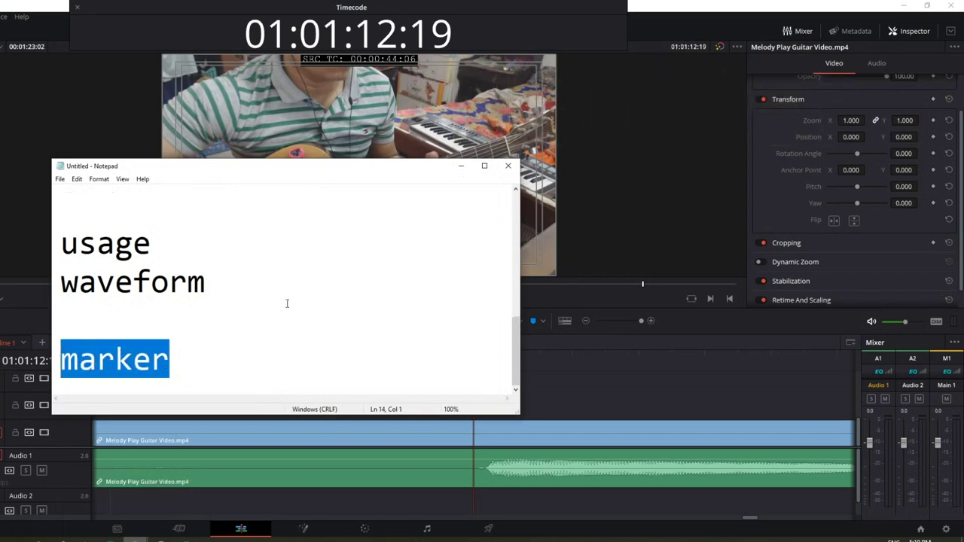
{"action": "left_click", "coordinate": [234, 361]}
{"action": "type", "text": "= m"}
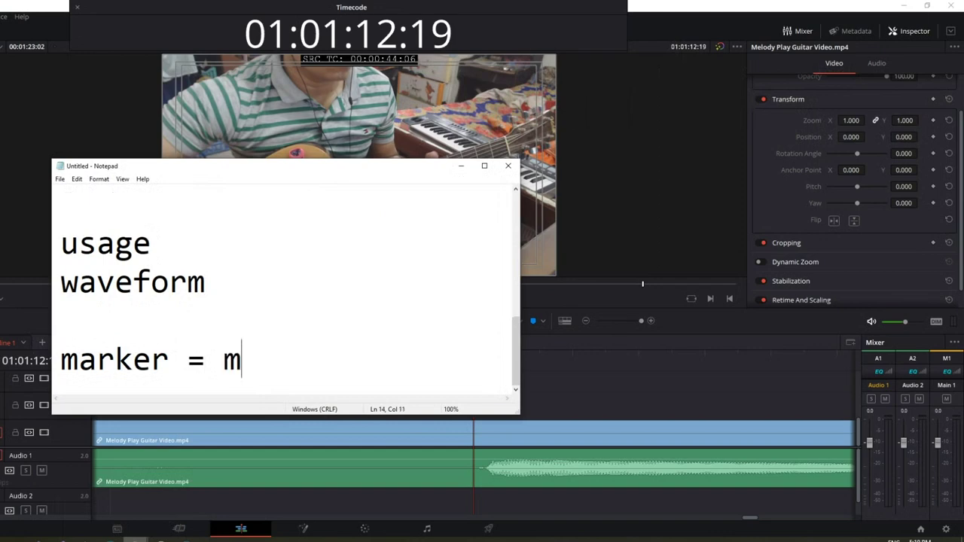
{"action": "left_click", "coordinate": [460, 165]}
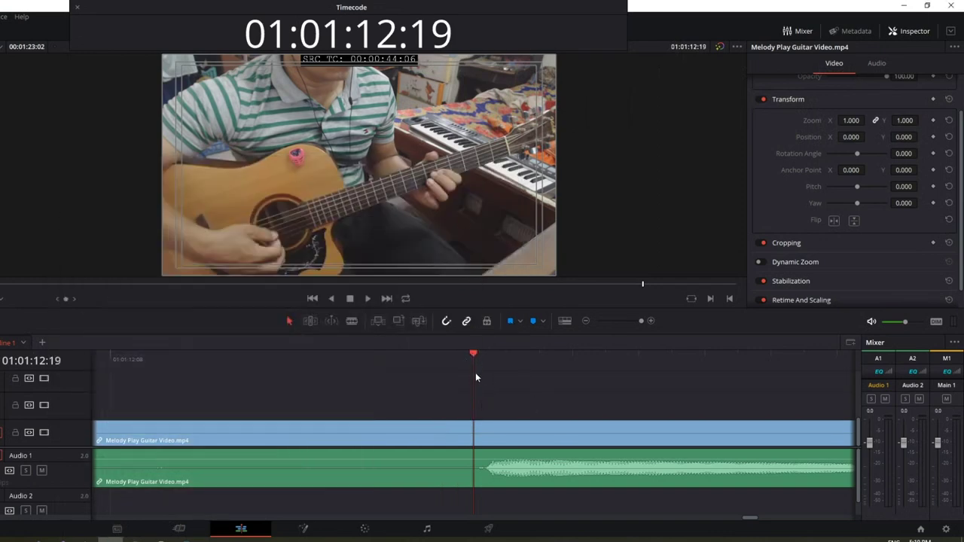
{"action": "key", "text": "m"}
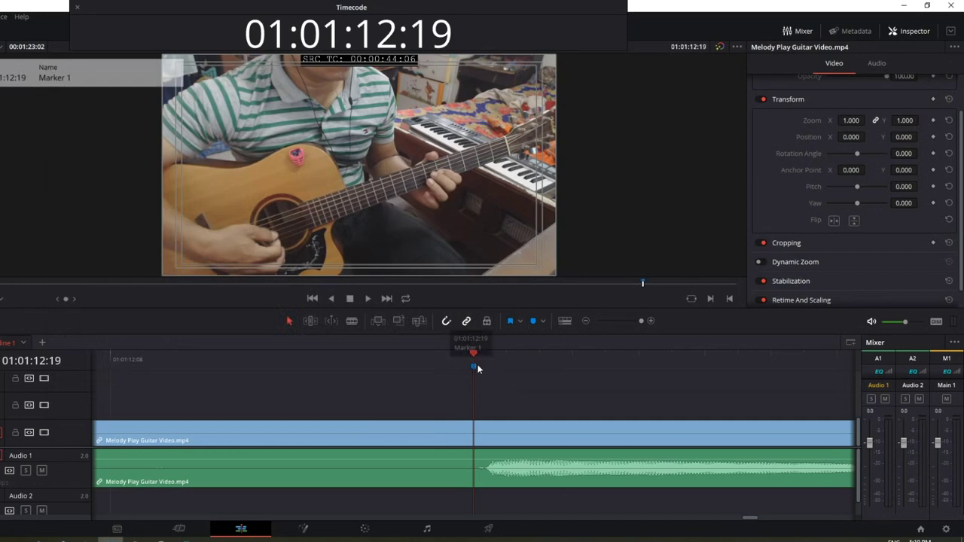
Step: Add markers at 01:01:12:14 and 01:01:12:23, then jump back to Marker 1
{"action": "left_click", "coordinate": [339, 369]}
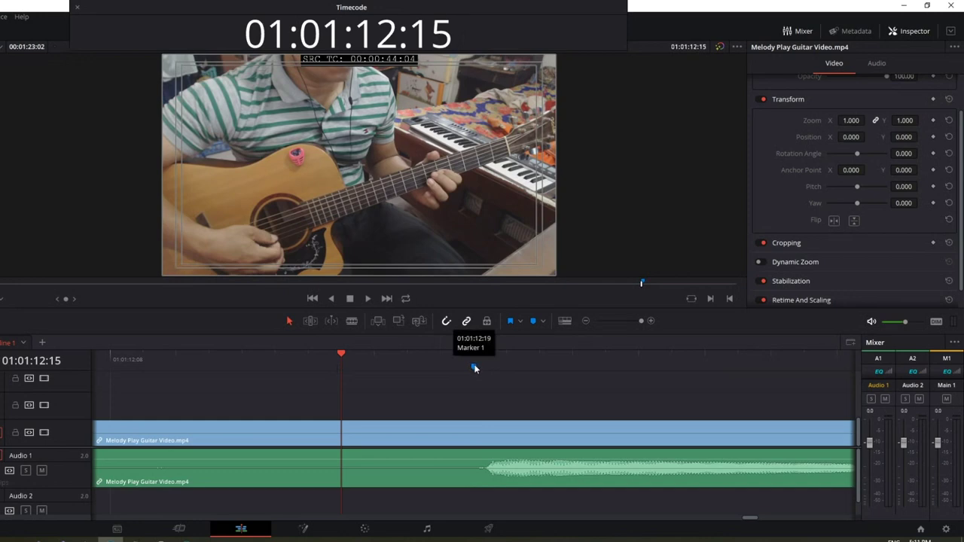
{"action": "right_click", "coordinate": [475, 368]}
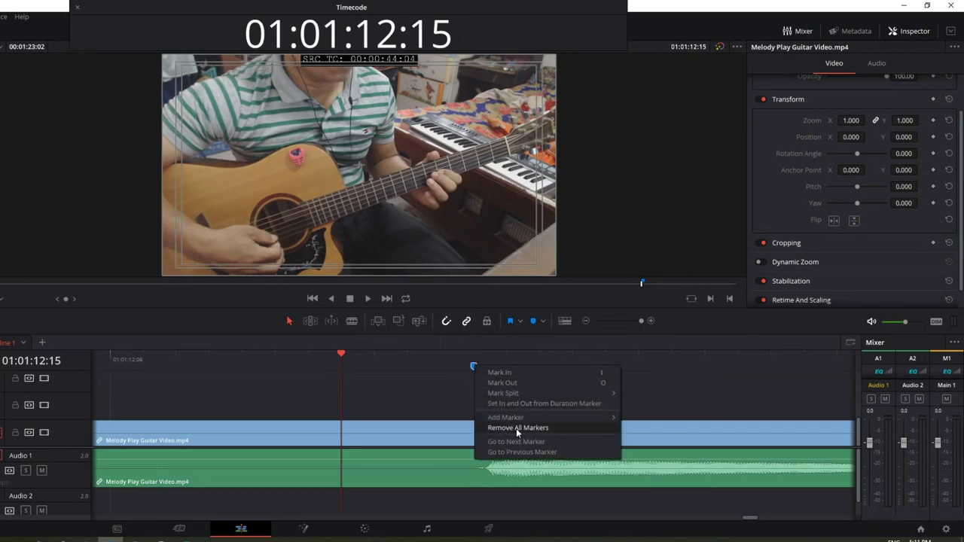
{"action": "mouse_move", "coordinate": [513, 420]}
{"action": "left_click", "coordinate": [308, 363]}
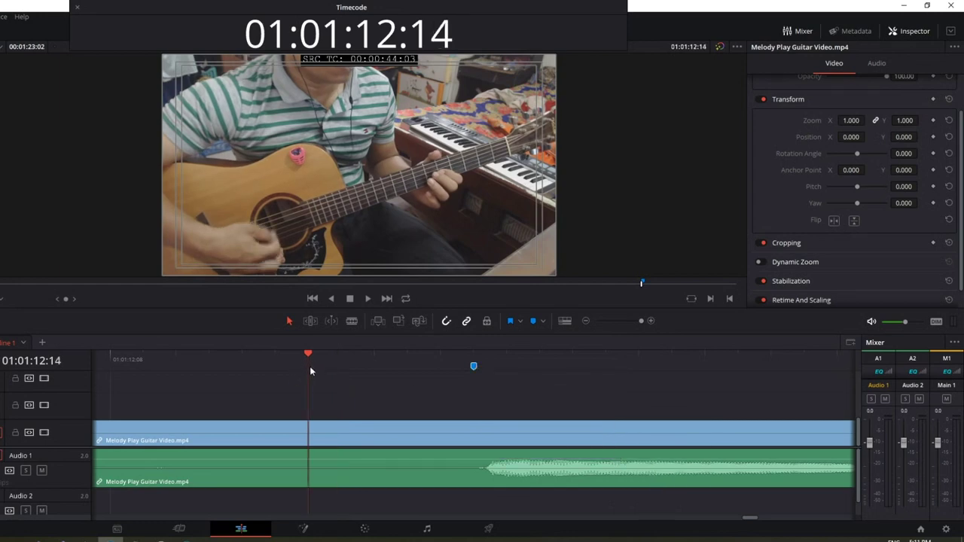
{"action": "key", "text": "m"}
{"action": "left_click", "coordinate": [606, 377]}
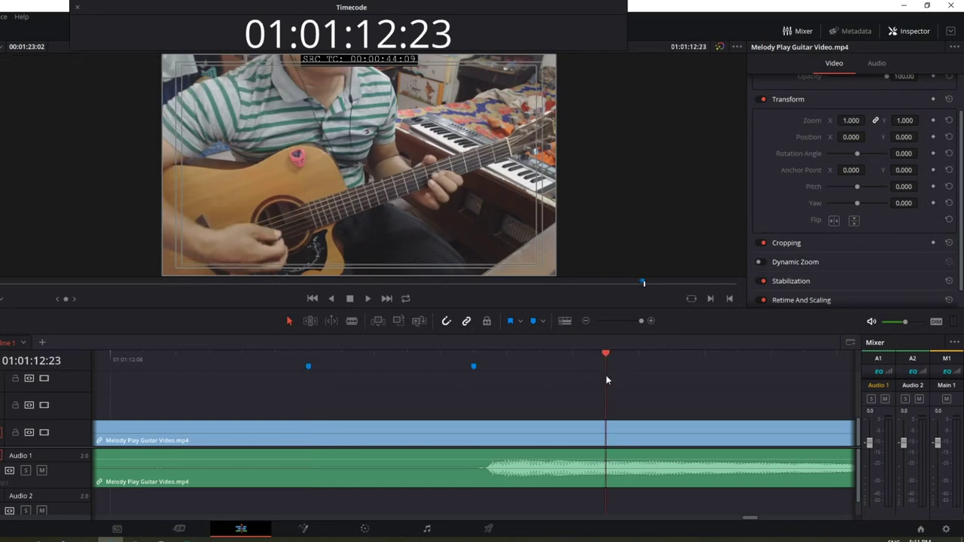
{"action": "key", "text": "m"}
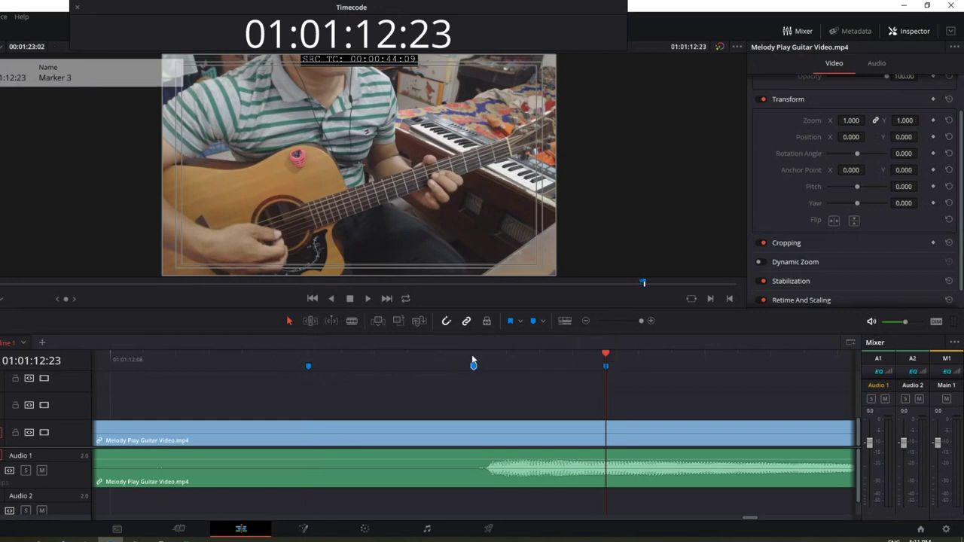
{"action": "left_click", "coordinate": [474, 365]}
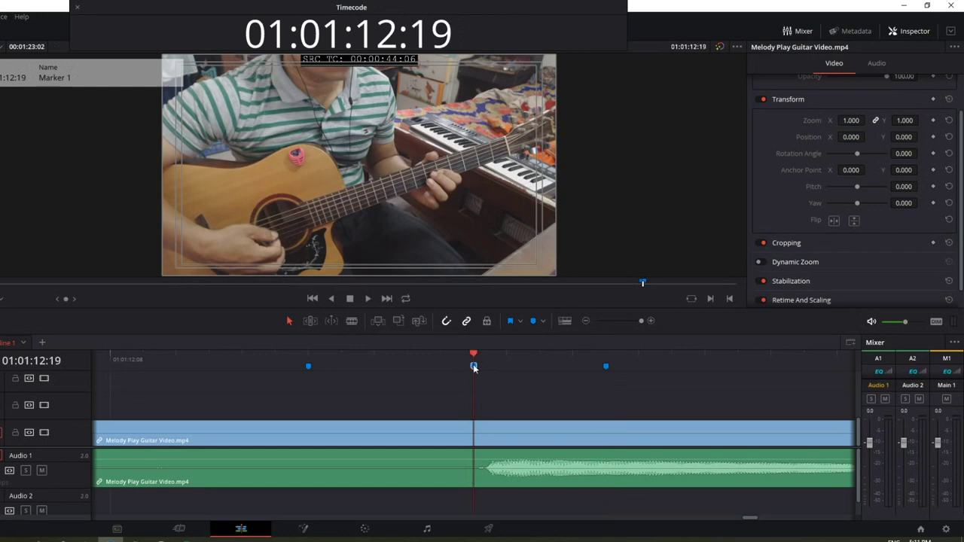
Step: Remove the original Marker 1 and add a fresh marker at 01:01:12:19
{"action": "double_click", "coordinate": [474, 367]}
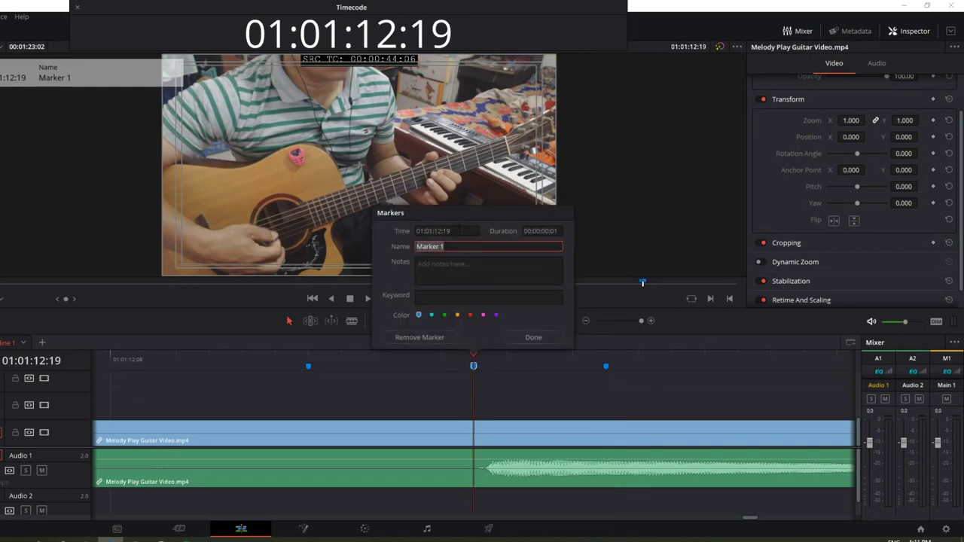
{"action": "left_click", "coordinate": [446, 231]}
{"action": "left_click", "coordinate": [452, 247]}
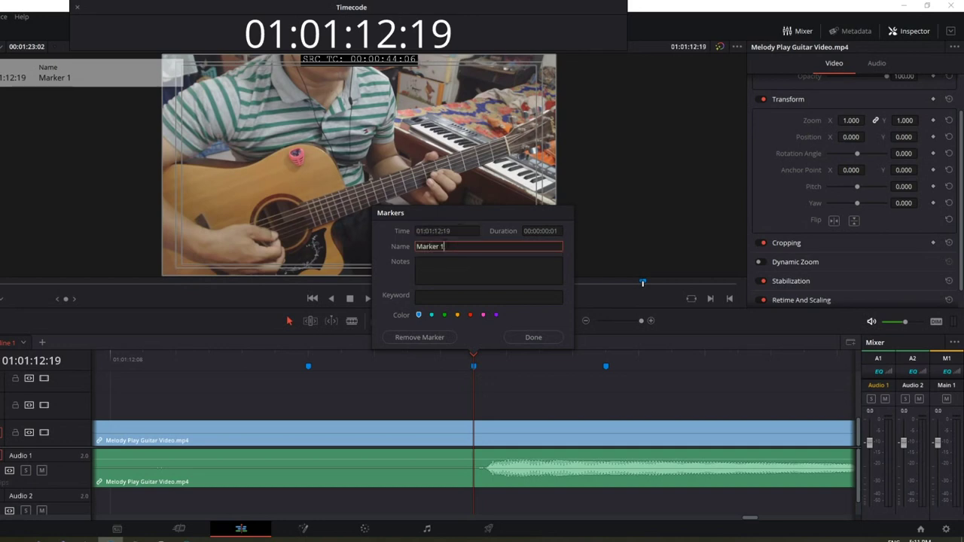
{"action": "left_click", "coordinate": [430, 265]}
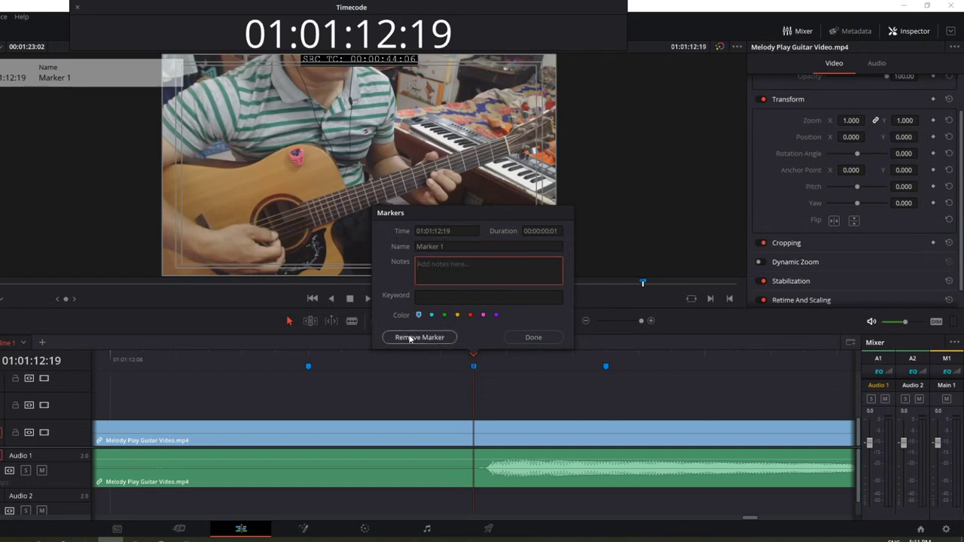
{"action": "left_click", "coordinate": [412, 338]}
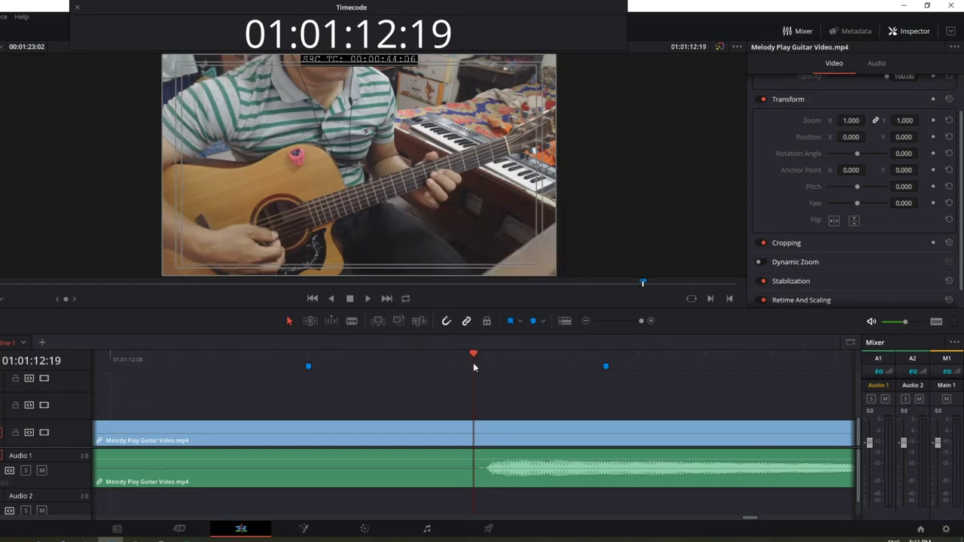
{"action": "key", "text": "m"}
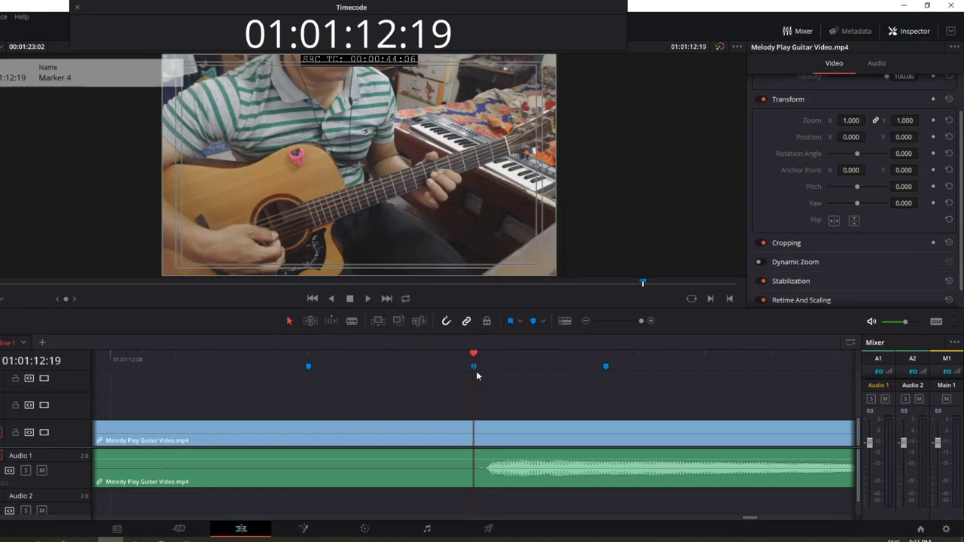
Step: Name the new marker 'v1' and give it the note 'begin'
{"action": "double_click", "coordinate": [473, 366]}
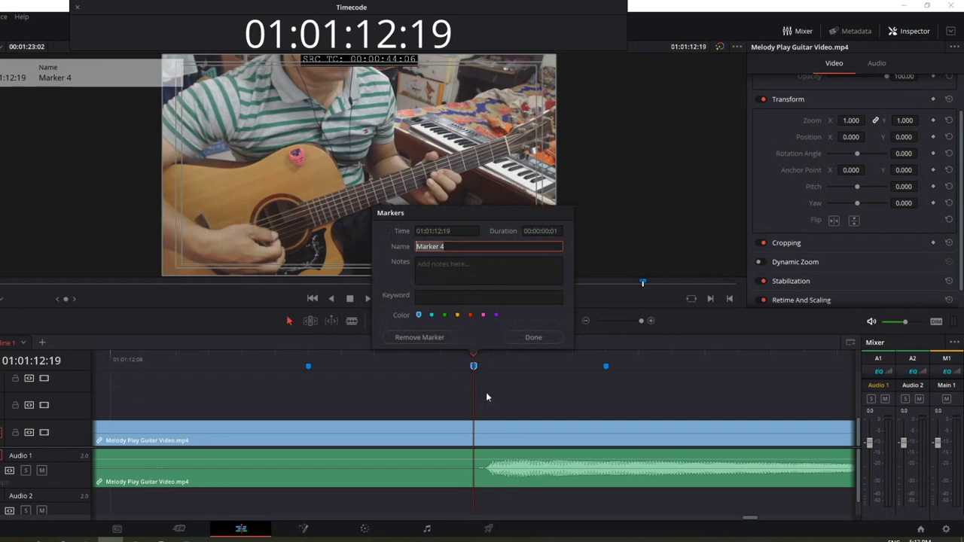
{"action": "type", "text": "v1"}
{"action": "key", "text": "Tab"}
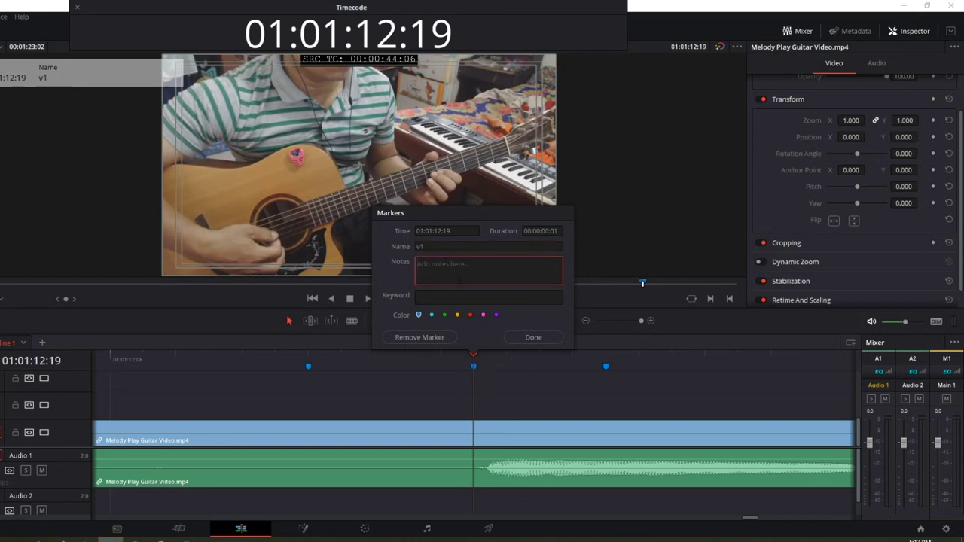
{"action": "type", "text": "a"}
{"action": "key", "text": "BackSpace"}
{"action": "type", "text": "beg"}
{"action": "type", "text": "in"}
{"action": "key", "text": "shift+Left"}
{"action": "key", "text": "shift+Left"}
{"action": "key", "text": "shift+Left"}
{"action": "left_click", "coordinate": [534, 337]}
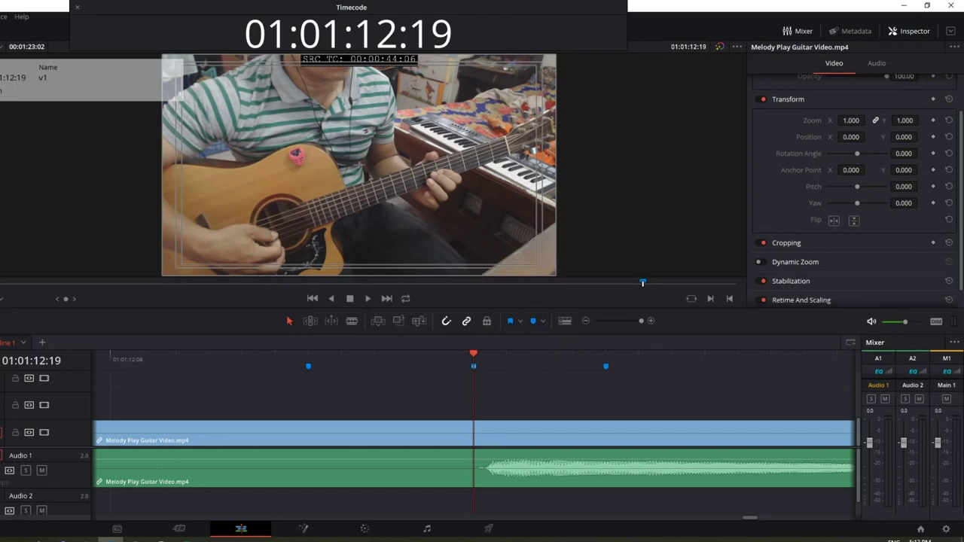
{"action": "mouse_move", "coordinate": [72, 62]}
{"action": "left_mouse_down"}
{"action": "mouse_move", "coordinate": [100, 79]}
{"action": "mouse_move", "coordinate": [75, 63]}
{"action": "left_mouse_up"}
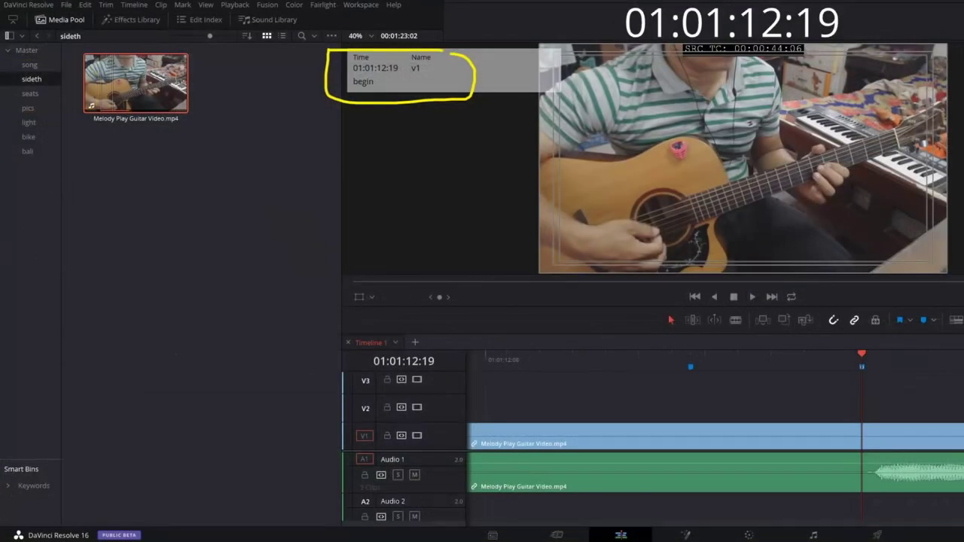
{"action": "mouse_move", "coordinate": [874, 352]}
{"action": "left_mouse_down"}
{"action": "mouse_move", "coordinate": [421, 98]}
{"action": "mouse_move", "coordinate": [445, 106]}
{"action": "left_mouse_up"}
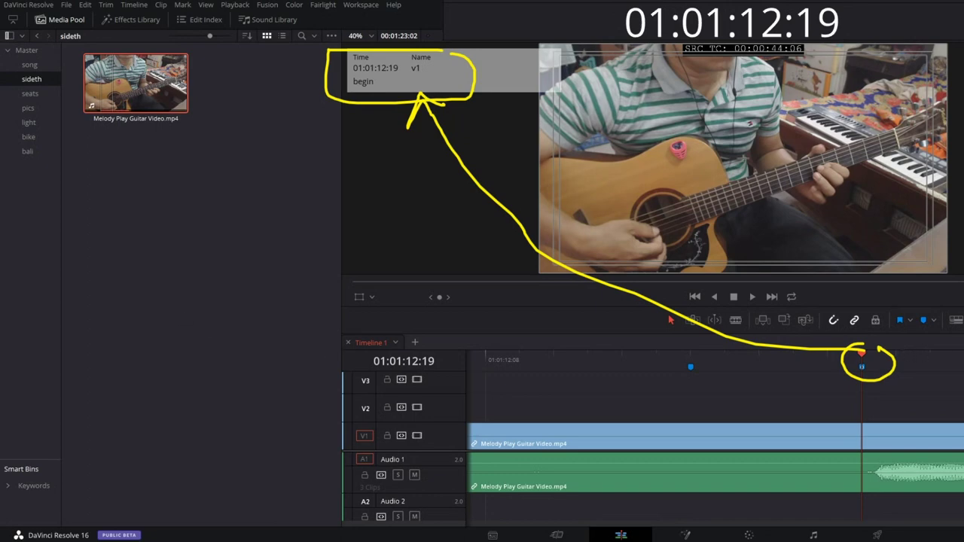
{"action": "key", "text": "Escape"}
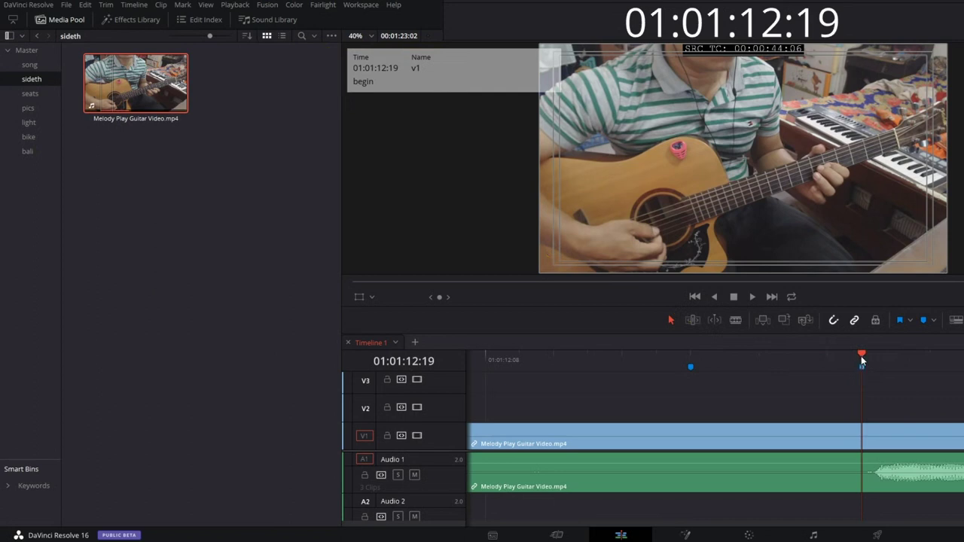
{"action": "right_click", "coordinate": [862, 359]}
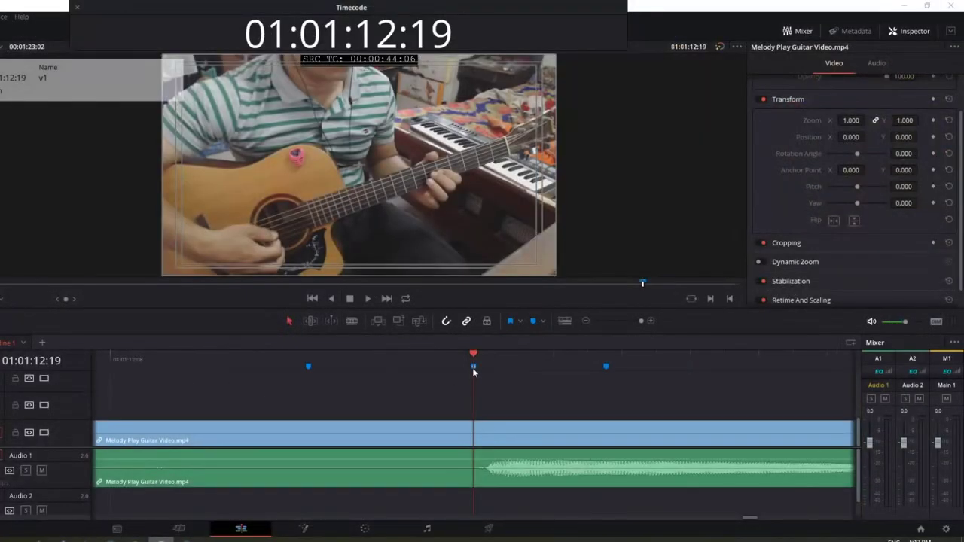
Step: Jump forward to Marker 3, then step back through v1 to Marker 2 at 01:01:12:14
{"action": "right_click", "coordinate": [473, 367]}
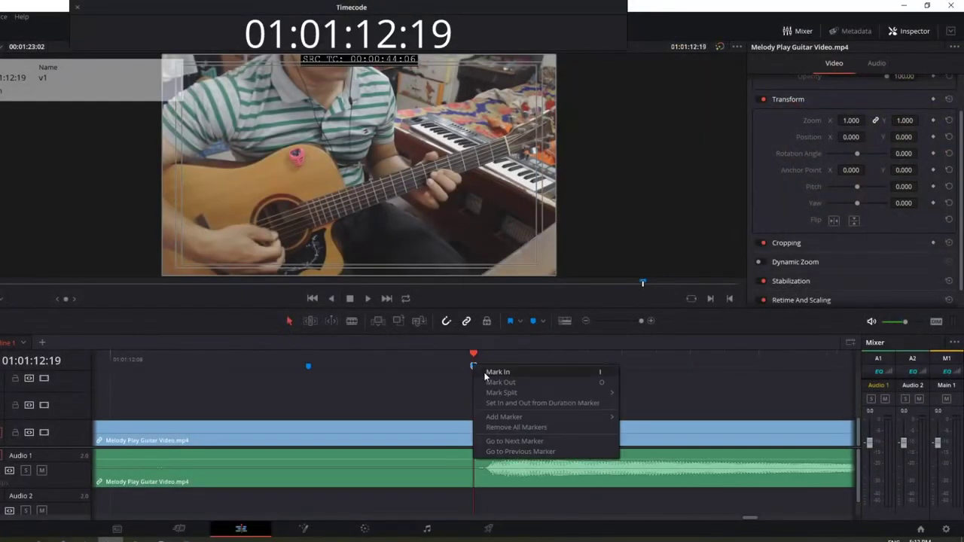
{"action": "left_click", "coordinate": [519, 443]}
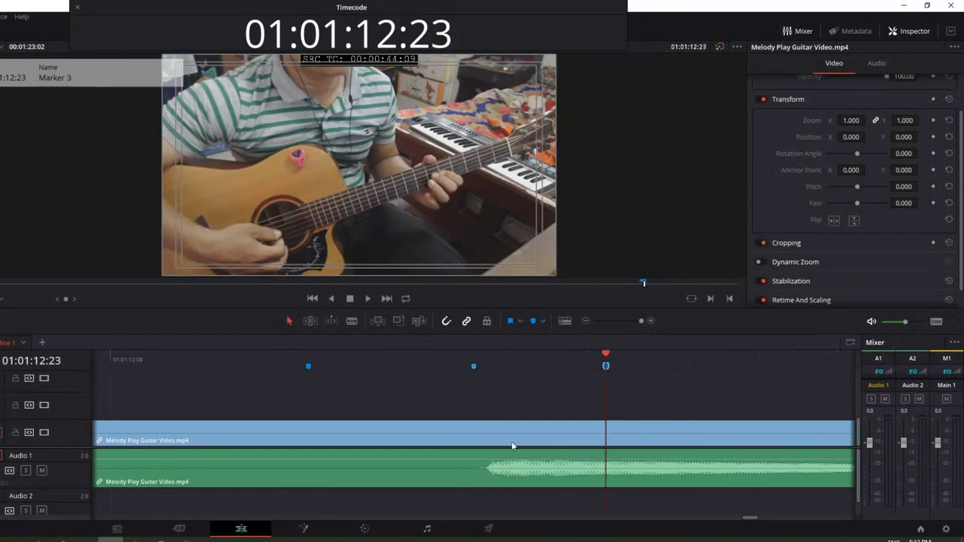
{"action": "left_click", "coordinate": [605, 366]}
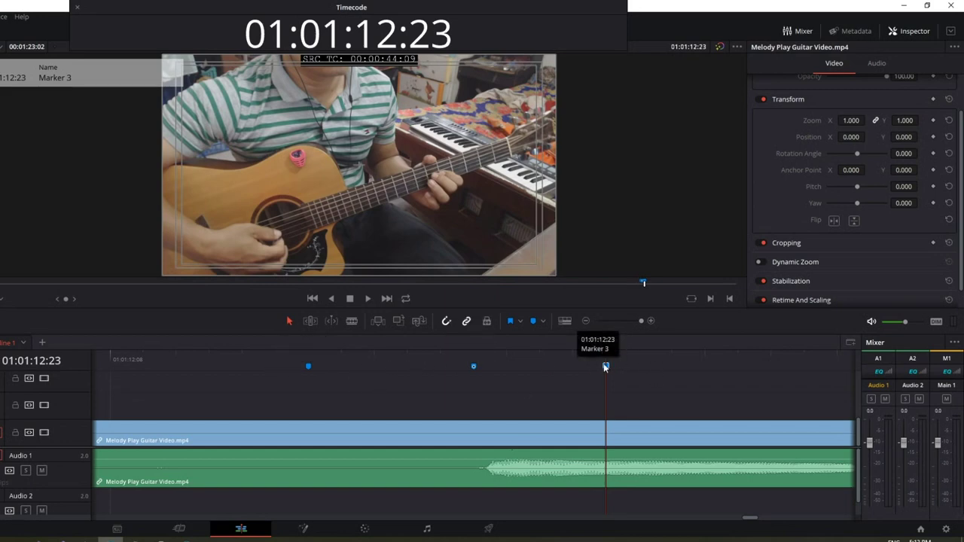
{"action": "right_click", "coordinate": [605, 367]}
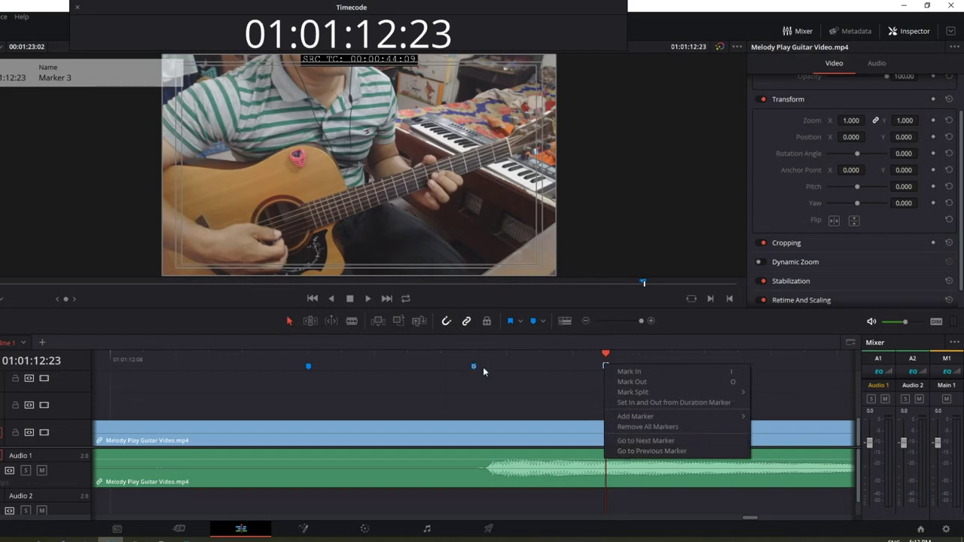
{"action": "left_click", "coordinate": [626, 451]}
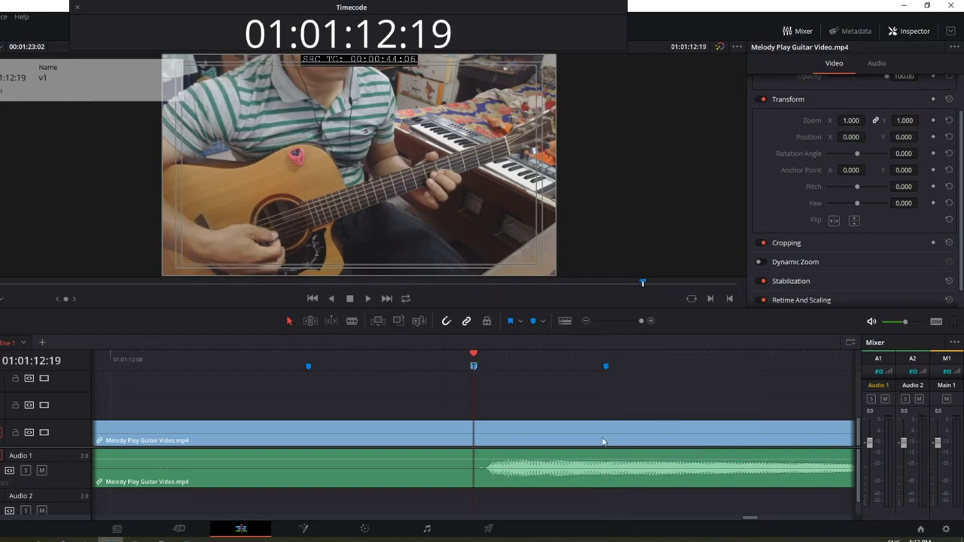
{"action": "right_click", "coordinate": [473, 368]}
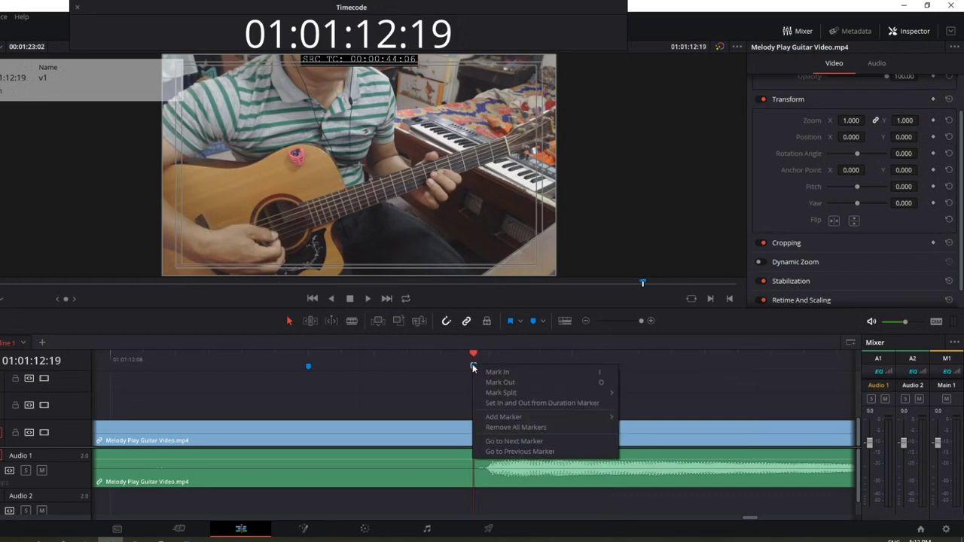
{"action": "left_click", "coordinate": [520, 452]}
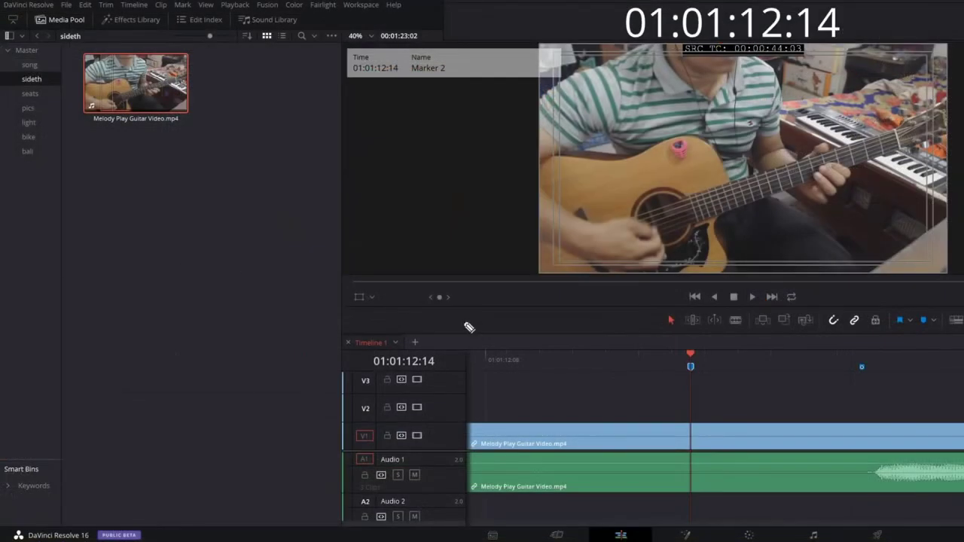
Step: Annotate Marker 2 on the ruler with its name and 01:01:12:14 timecode, then clear the annotations
{"action": "mouse_move", "coordinate": [700, 351]}
{"action": "left_mouse_down"}
{"action": "mouse_move", "coordinate": [514, 270]}
{"action": "mouse_move", "coordinate": [416, 83]}
{"action": "mouse_move", "coordinate": [428, 101]}
{"action": "left_mouse_up"}
{"action": "left_click_drag", "start_coordinate": [675, 368], "coordinate": [715, 376]}
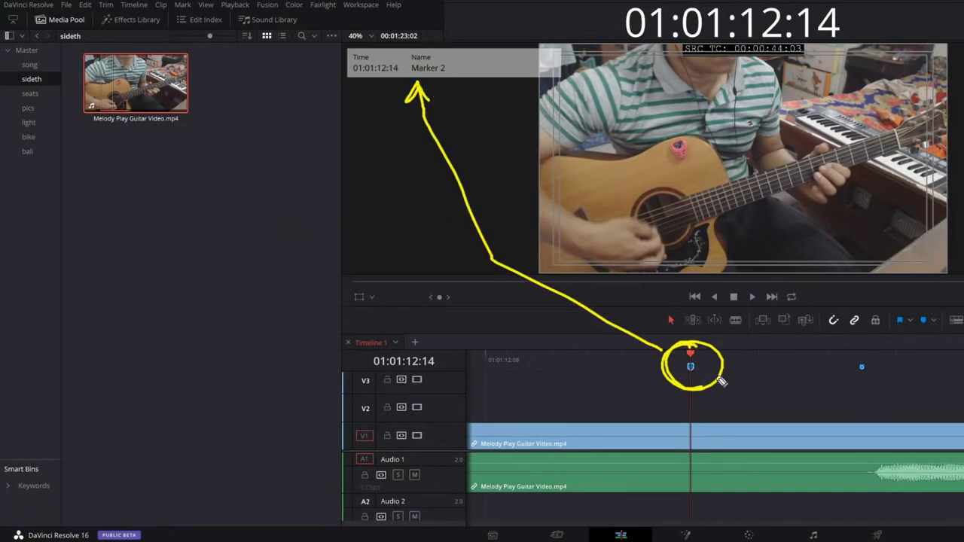
{"action": "mouse_move", "coordinate": [415, 73]}
{"action": "left_mouse_down"}
{"action": "mouse_move", "coordinate": [427, 56]}
{"action": "mouse_move", "coordinate": [406, 75]}
{"action": "left_mouse_up"}
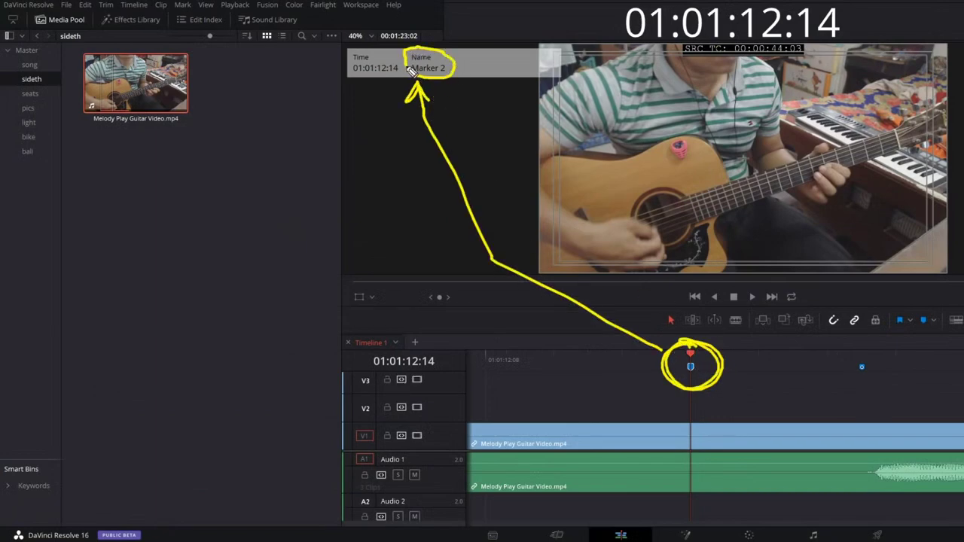
{"action": "left_click_drag", "start_coordinate": [340, 78], "coordinate": [392, 84]}
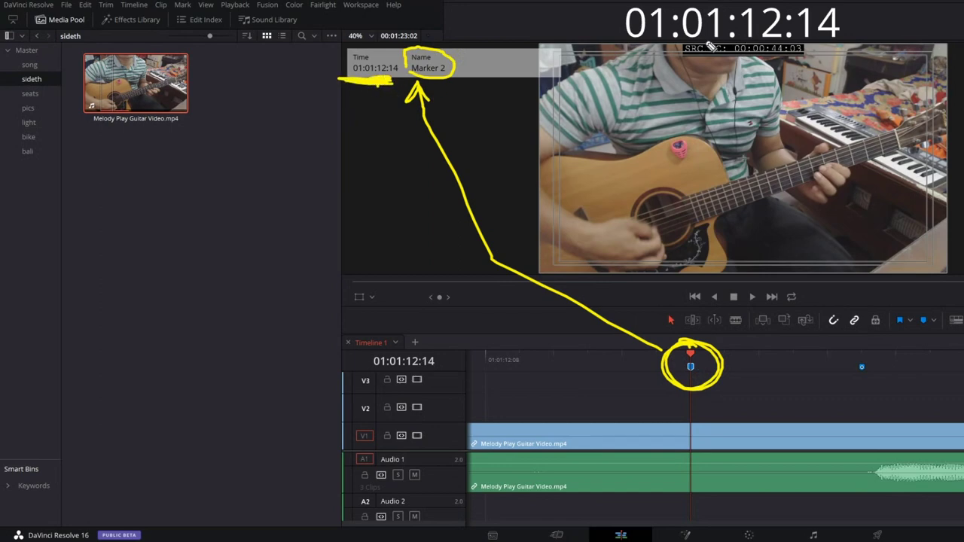
{"action": "left_click_drag", "start_coordinate": [691, 49], "coordinate": [887, 49]}
{"action": "left_click_drag", "start_coordinate": [661, 37], "coordinate": [800, 31]}
{"action": "left_click_drag", "start_coordinate": [682, 343], "coordinate": [702, 361]}
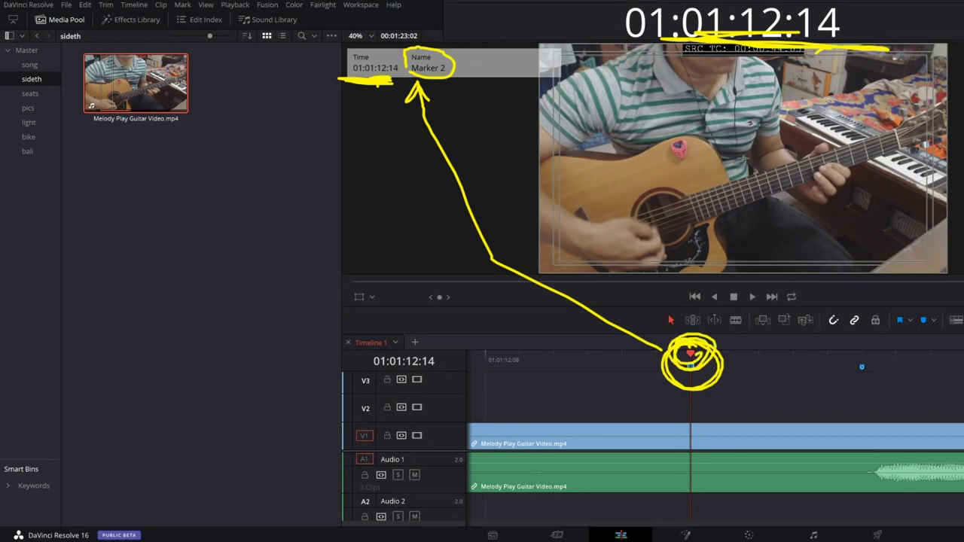
{"action": "key", "text": "Escape"}
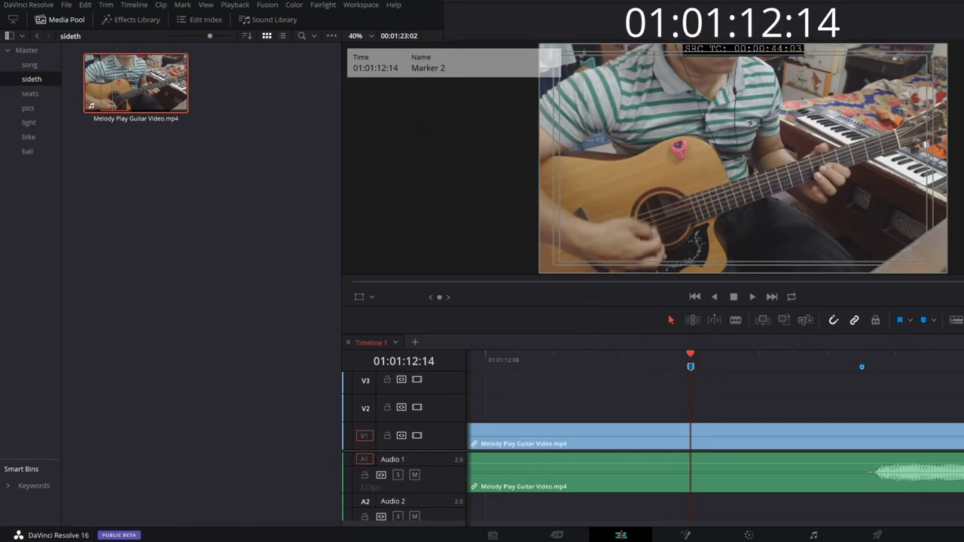
Step: Select Marker 2 at the playhead and bring up its ruler context menu
{"action": "left_click", "coordinate": [692, 368]}
{"action": "right_click", "coordinate": [690, 368]}
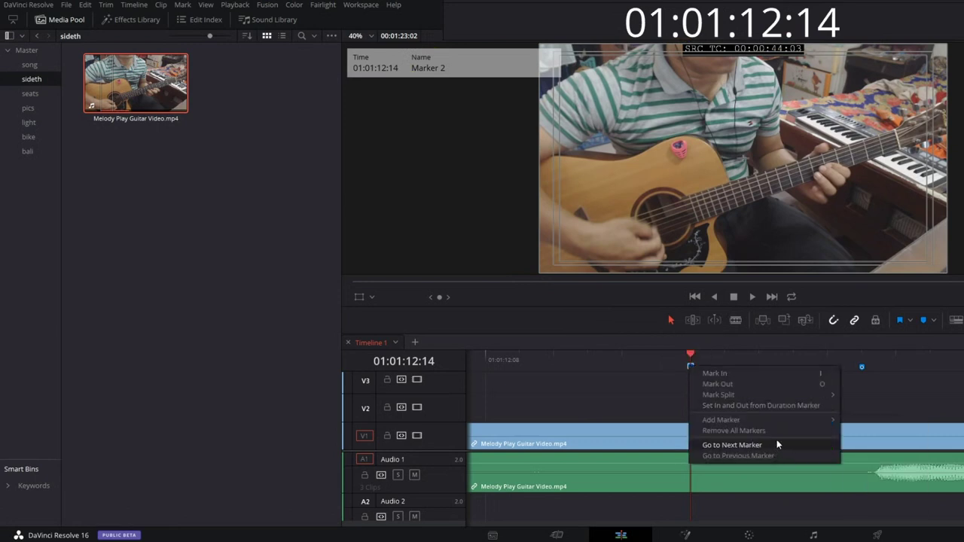
{"action": "mouse_move", "coordinate": [765, 421]}
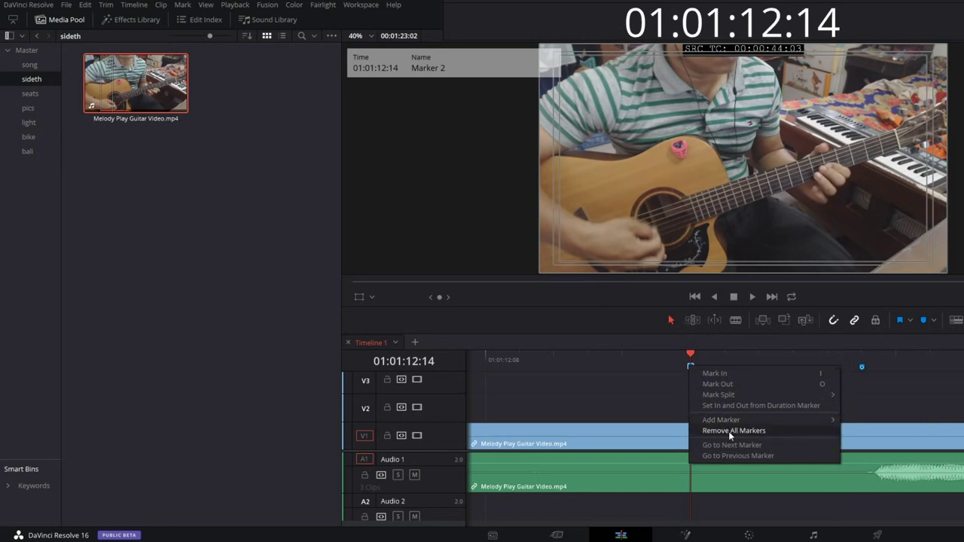
{"action": "left_click", "coordinate": [685, 363]}
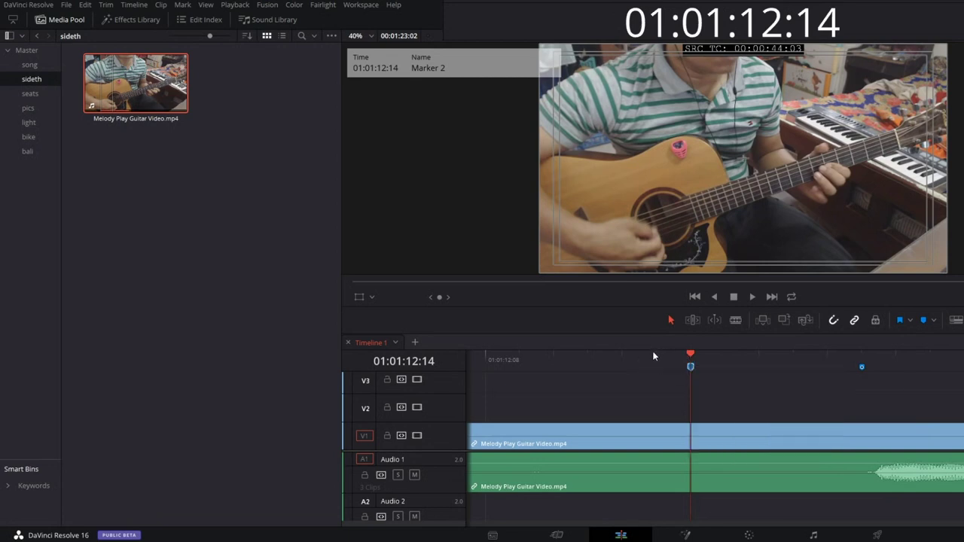
{"action": "right_click", "coordinate": [693, 371]}
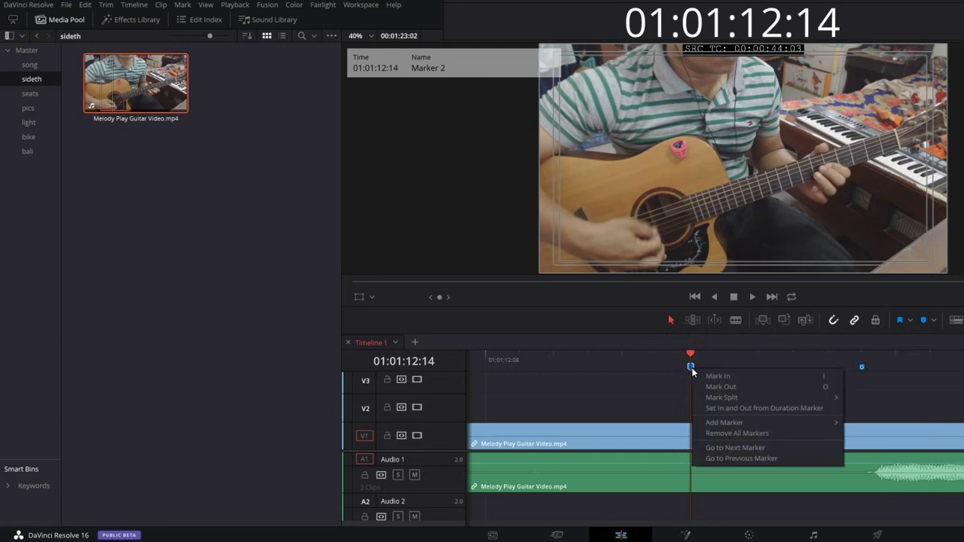
Step: Reselect Marker 2 at the playhead and delete it with Mark > Delete Marker
{"action": "mouse_move", "coordinate": [744, 422]}
{"action": "left_click", "coordinate": [185, 8]}
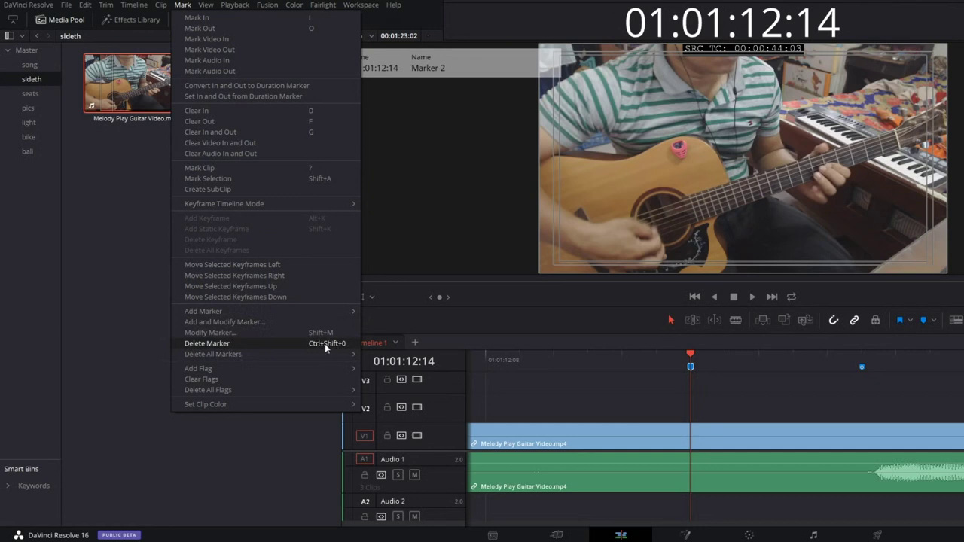
{"action": "left_click", "coordinate": [694, 369]}
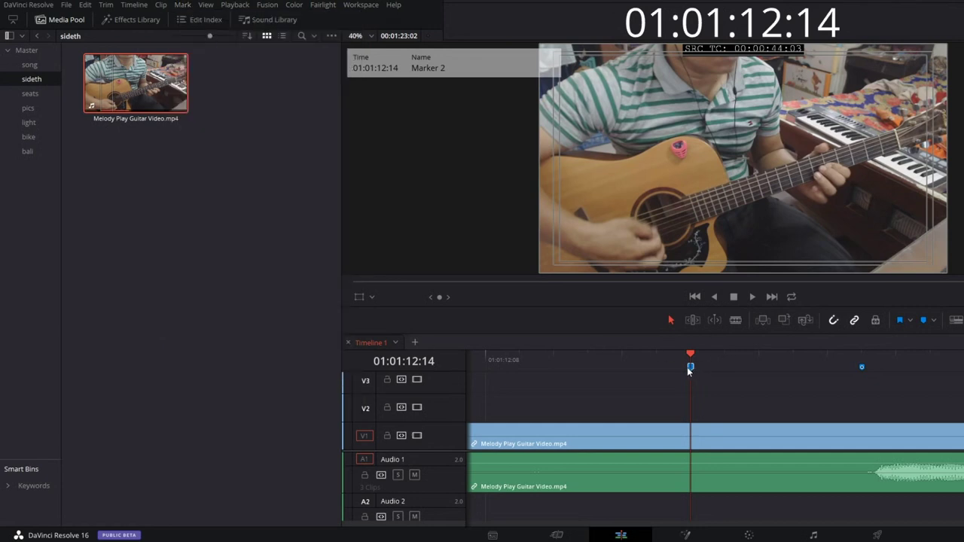
{"action": "left_click", "coordinate": [862, 367]}
{"action": "left_click", "coordinate": [692, 367]}
{"action": "left_click", "coordinate": [189, 5]}
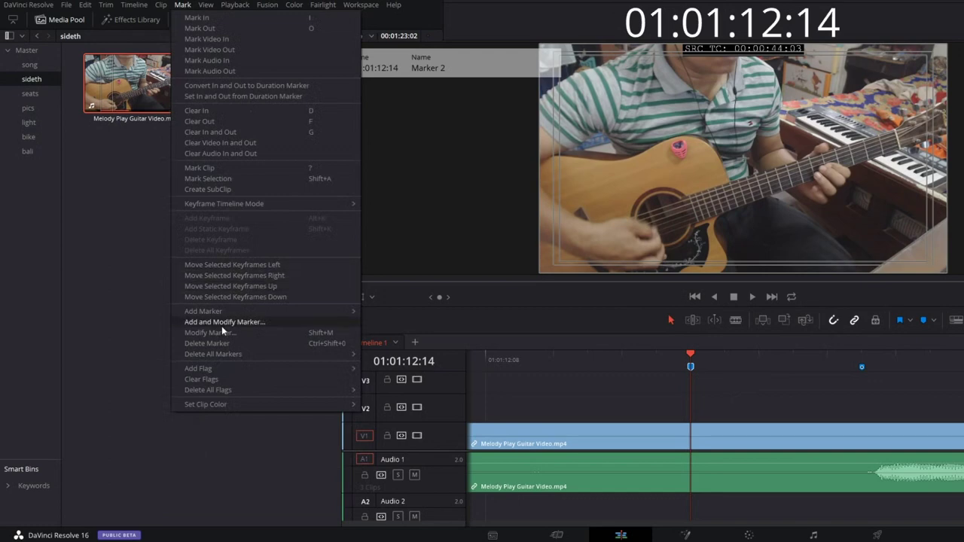
{"action": "left_click", "coordinate": [212, 343]}
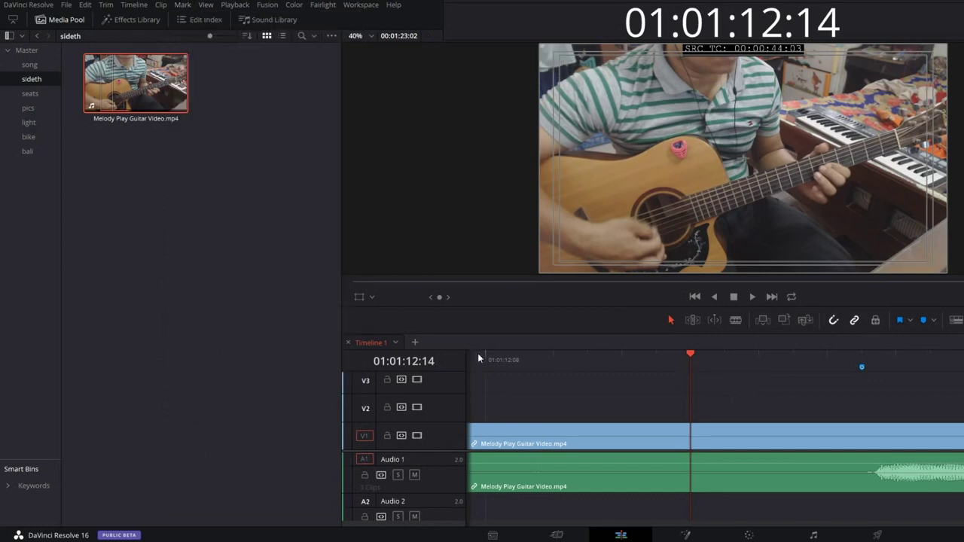
Step: Select Marker 3 on the ruler and bring up the Mark menu
{"action": "left_click", "coordinate": [206, 5]}
{"action": "mouse_move", "coordinate": [182, 7]}
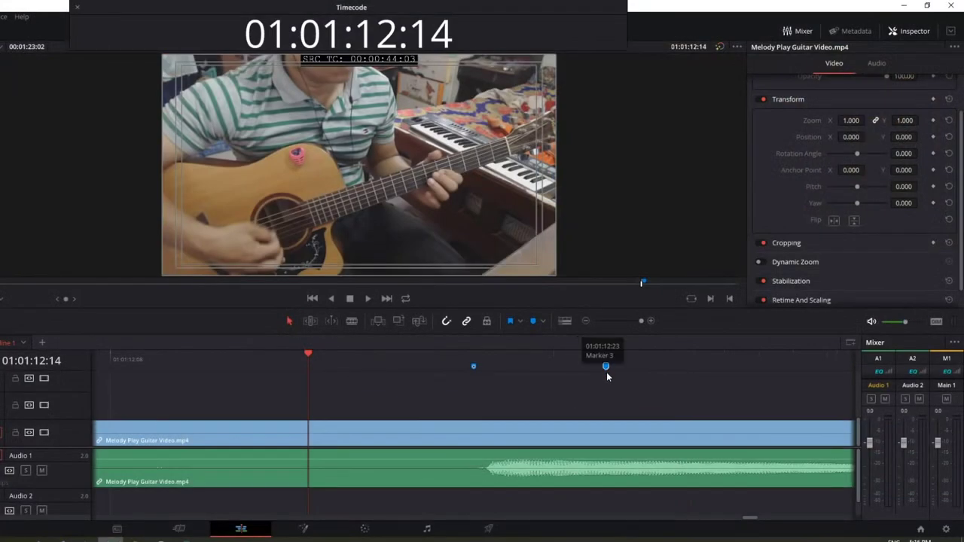
{"action": "left_click", "coordinate": [607, 368]}
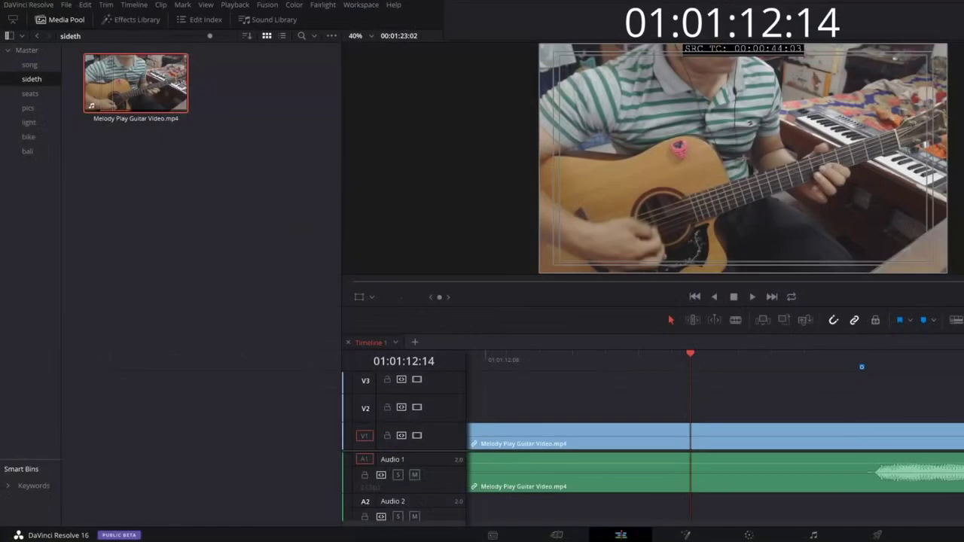
{"action": "left_click", "coordinate": [183, 4]}
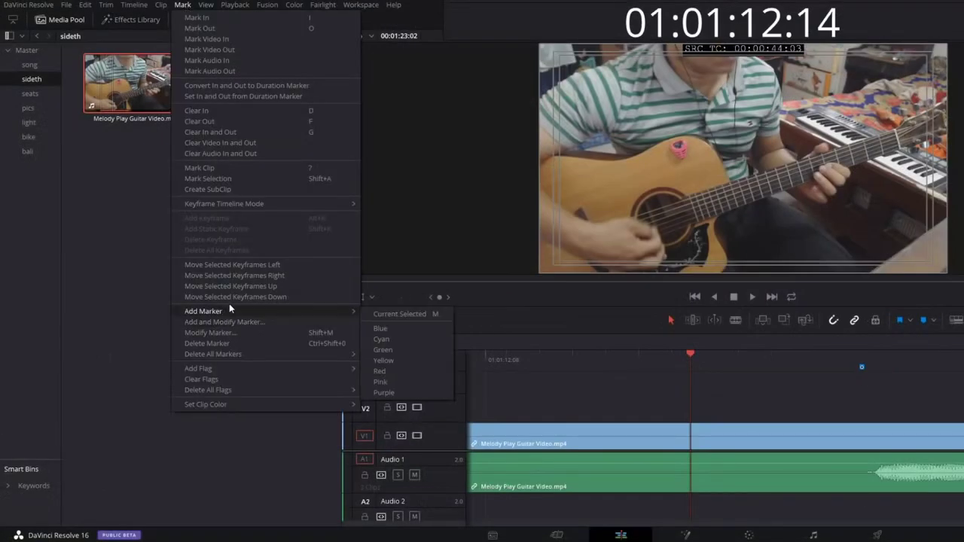
Step: Delete Marker 3, copy the first Khmer lyric line from Notepad, and park at marker v1 (01:01:12:19)
{"action": "left_click", "coordinate": [210, 344]}
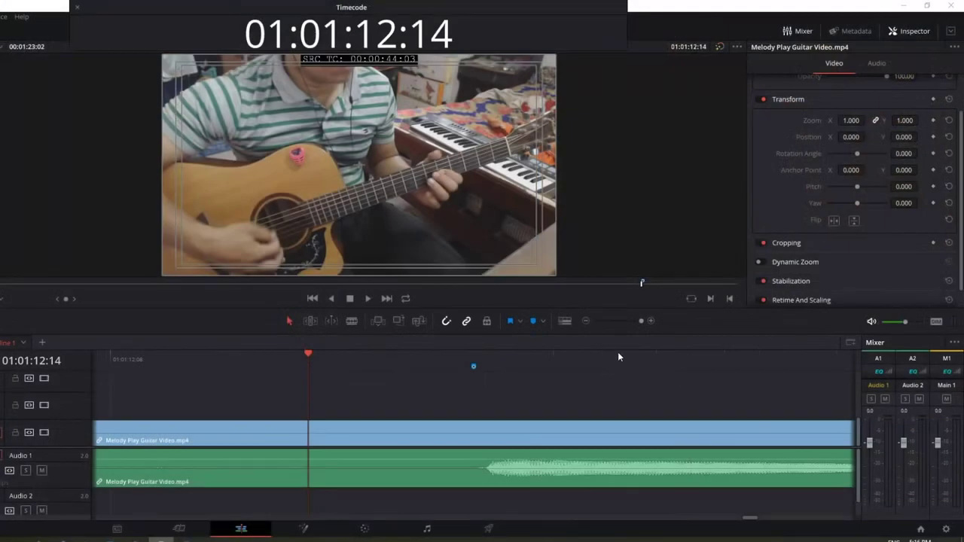
{"action": "left_click", "coordinate": [474, 356]}
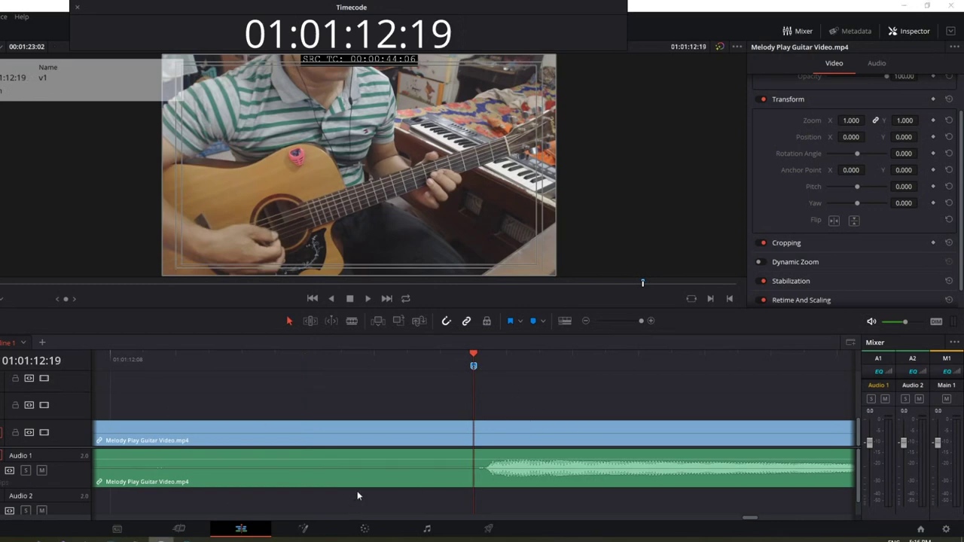
{"action": "mouse_move", "coordinate": [158, 538]}
{"action": "left_click", "coordinate": [98, 511]}
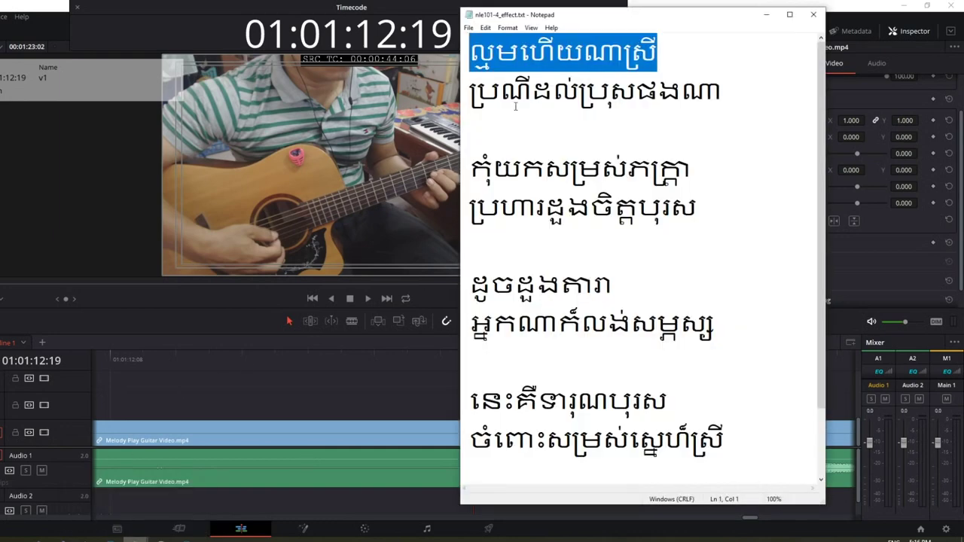
{"action": "key", "text": "End"}
{"action": "key", "text": "shift+Home"}
{"action": "right_click", "coordinate": [541, 56]}
{"action": "left_click", "coordinate": [450, 90]}
{"action": "left_click", "coordinate": [427, 370]}
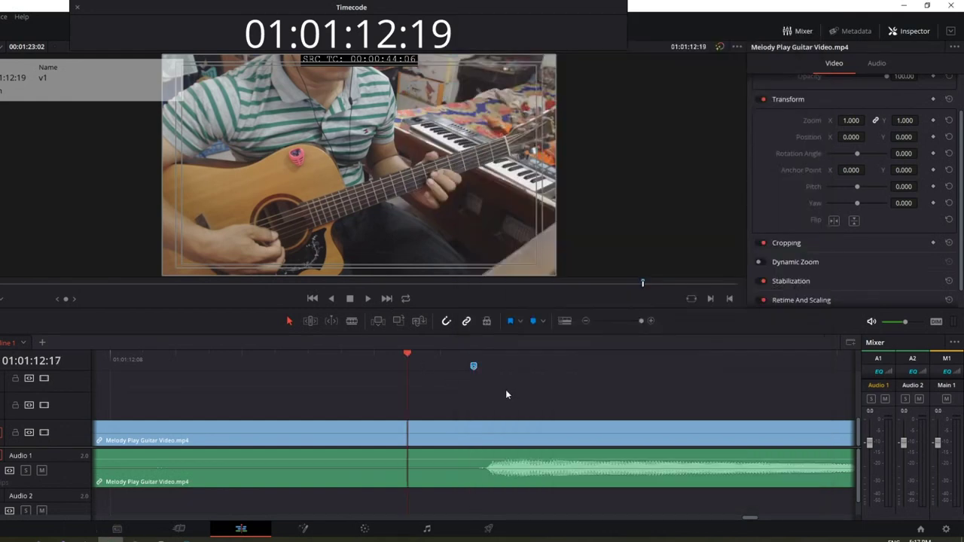
{"action": "left_click", "coordinate": [474, 367]}
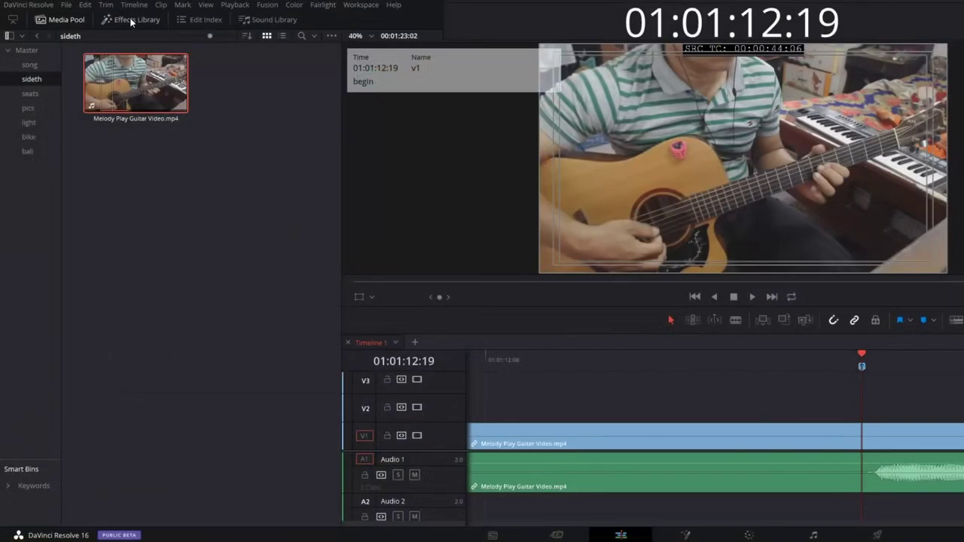
Step: Drag the plain Text title from the Effects Library Toolbox onto V2 at marker v1
{"action": "left_click", "coordinate": [129, 18]}
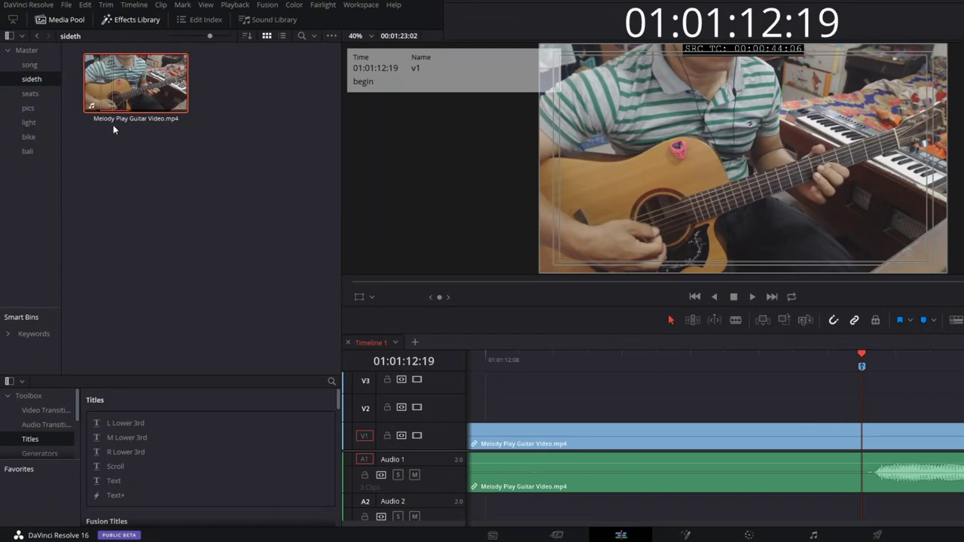
{"action": "left_click", "coordinate": [64, 19]}
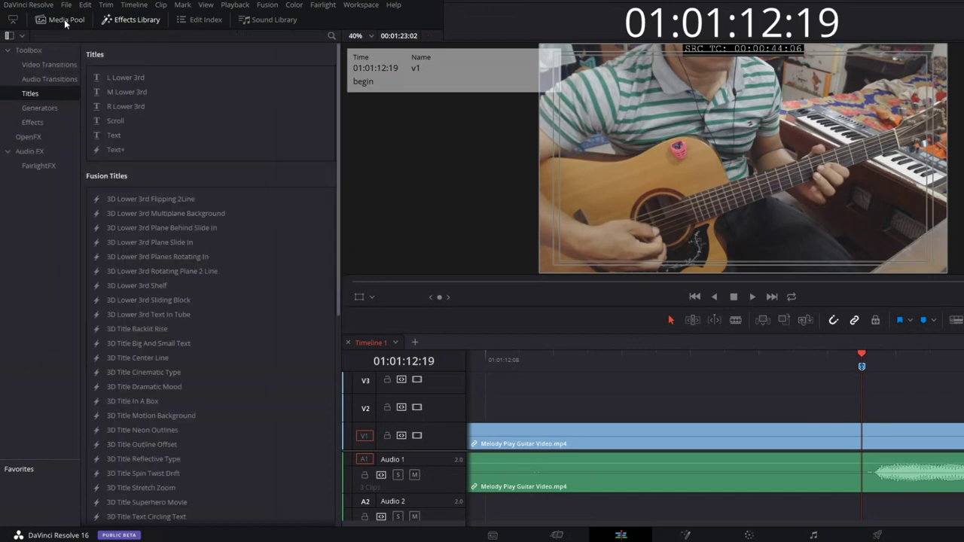
{"action": "left_click", "coordinate": [116, 137]}
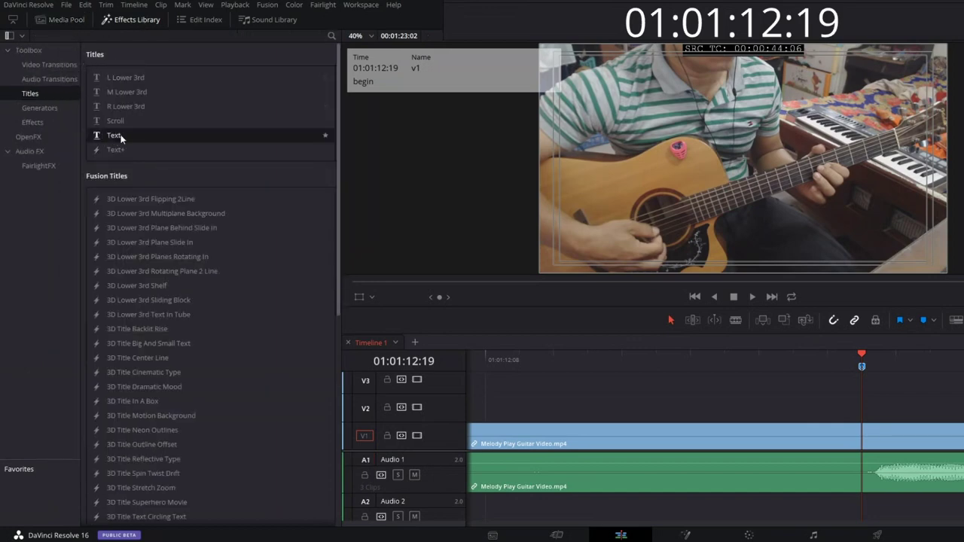
{"action": "mouse_move", "coordinate": [109, 140]}
{"action": "left_mouse_down"}
{"action": "mouse_move", "coordinate": [516, 211]}
{"action": "mouse_move", "coordinate": [864, 416]}
{"action": "left_mouse_up"}
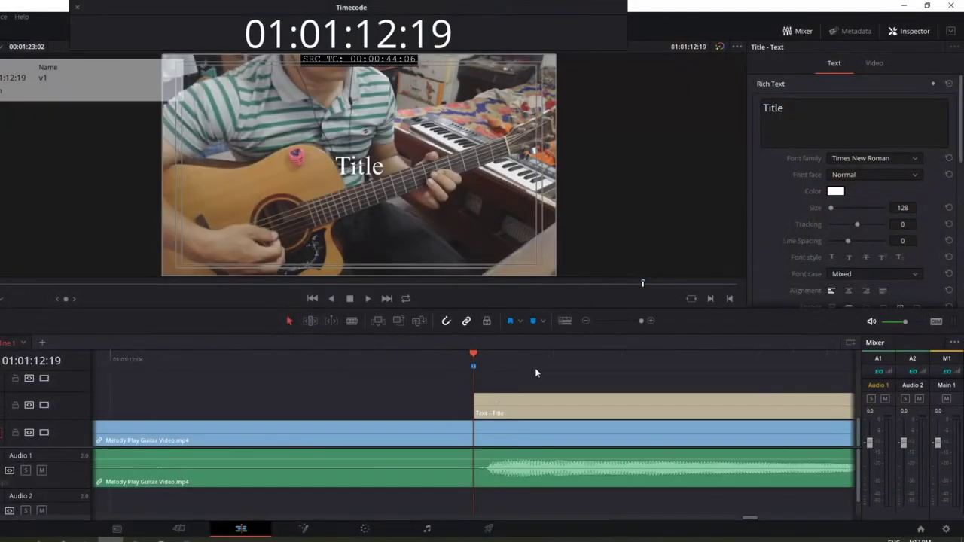
Step: Zoom the timeline out twice, park at 01:01:13:11 in the title, and select its placeholder 'Title' text
{"action": "left_click", "coordinate": [587, 321]}
{"action": "left_click", "coordinate": [587, 321]}
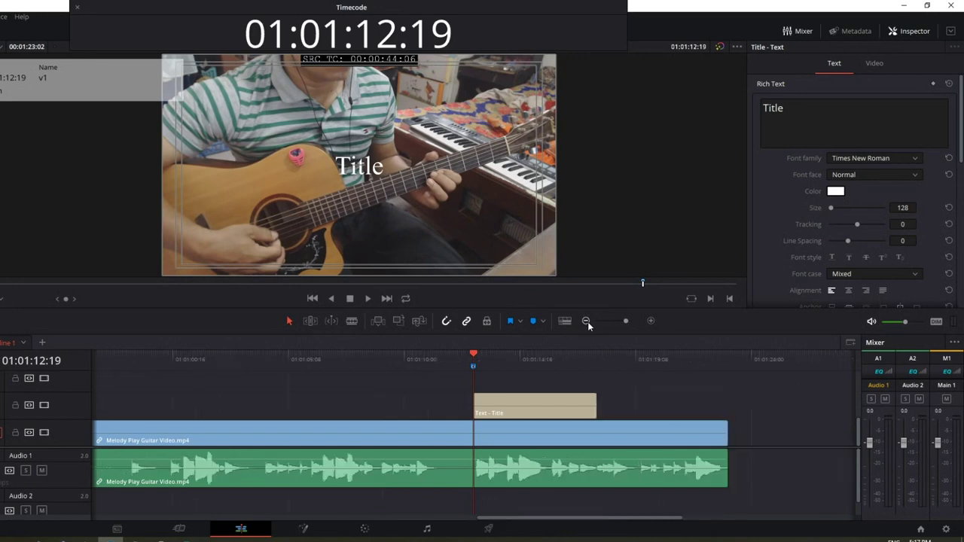
{"action": "left_click", "coordinate": [490, 360]}
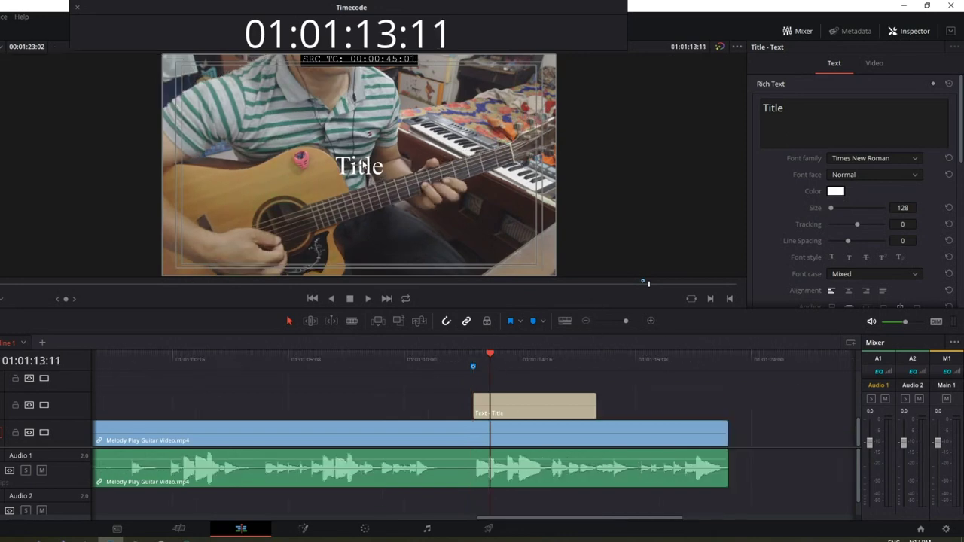
{"action": "double_click", "coordinate": [767, 108]}
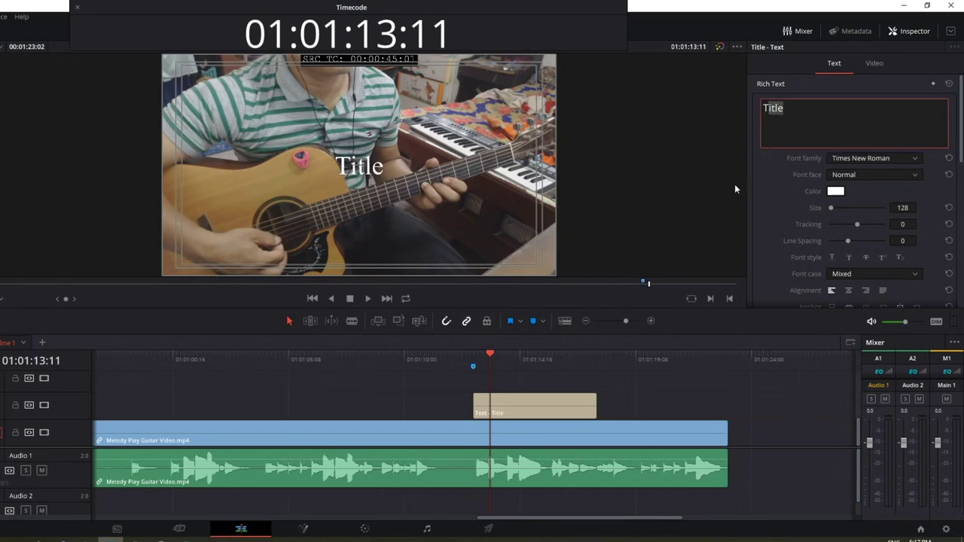
{"action": "mouse_move", "coordinate": [624, 195]}
{"action": "left_mouse_down"}
{"action": "mouse_move", "coordinate": [764, 117]}
{"action": "mouse_move", "coordinate": [746, 155]}
{"action": "left_mouse_up"}
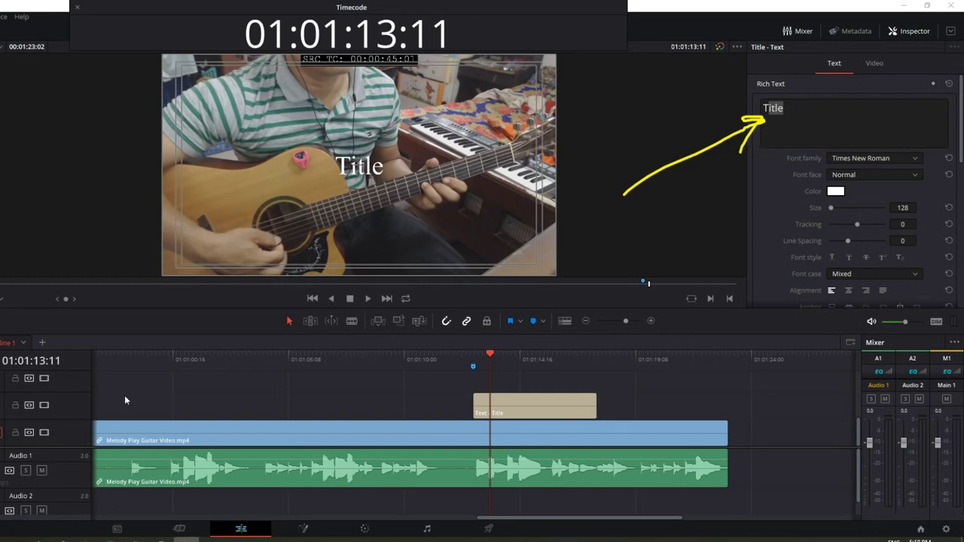
Step: Copy the first Khmer lyric line in Notepad and paste it over 'Title' in the Inspector's Rich Text
{"action": "mouse_move", "coordinate": [136, 540]}
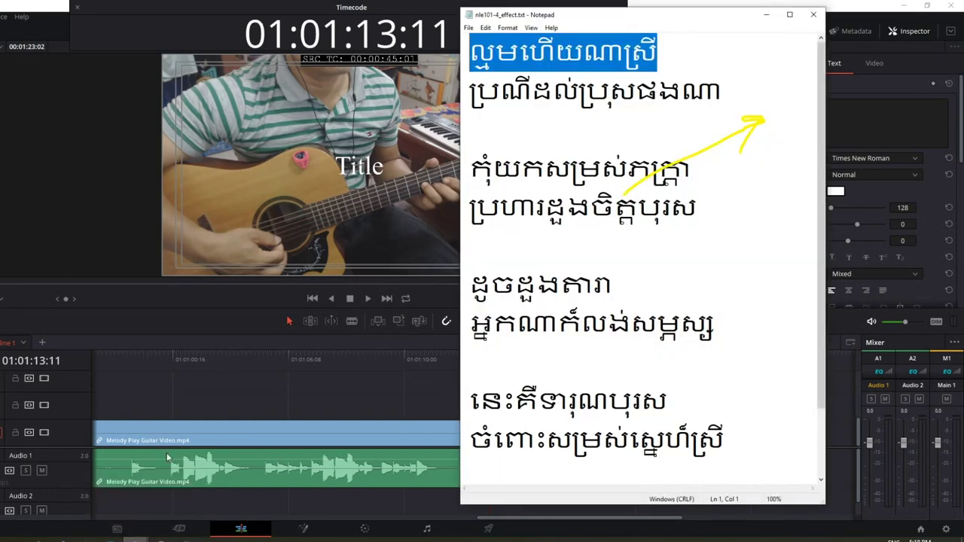
{"action": "left_click", "coordinate": [91, 505]}
{"action": "right_click", "coordinate": [562, 52]}
{"action": "left_click", "coordinate": [490, 88]}
{"action": "left_click", "coordinate": [236, 172]}
{"action": "left_click", "coordinate": [773, 109]}
{"action": "double_click", "coordinate": [773, 108]}
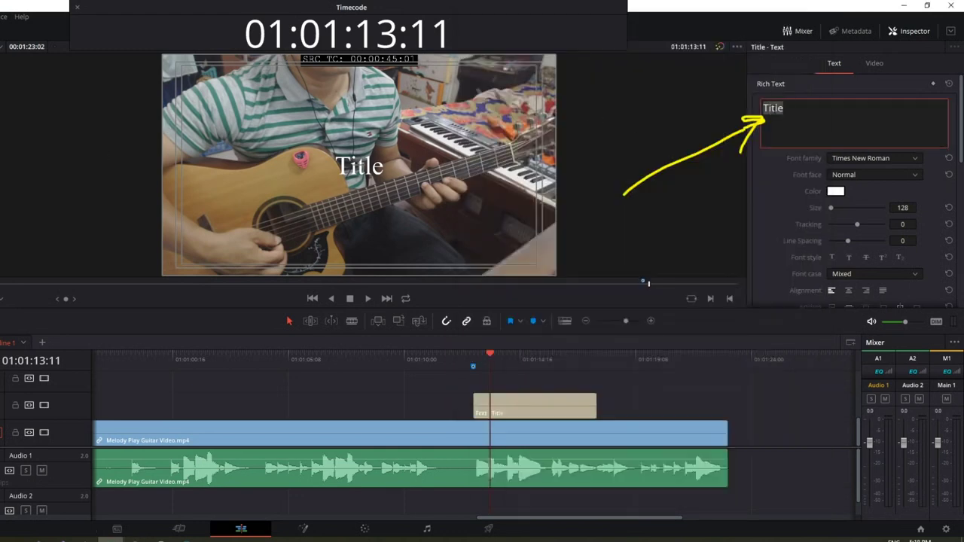
{"action": "right_click", "coordinate": [774, 109]}
{"action": "left_click", "coordinate": [795, 138]}
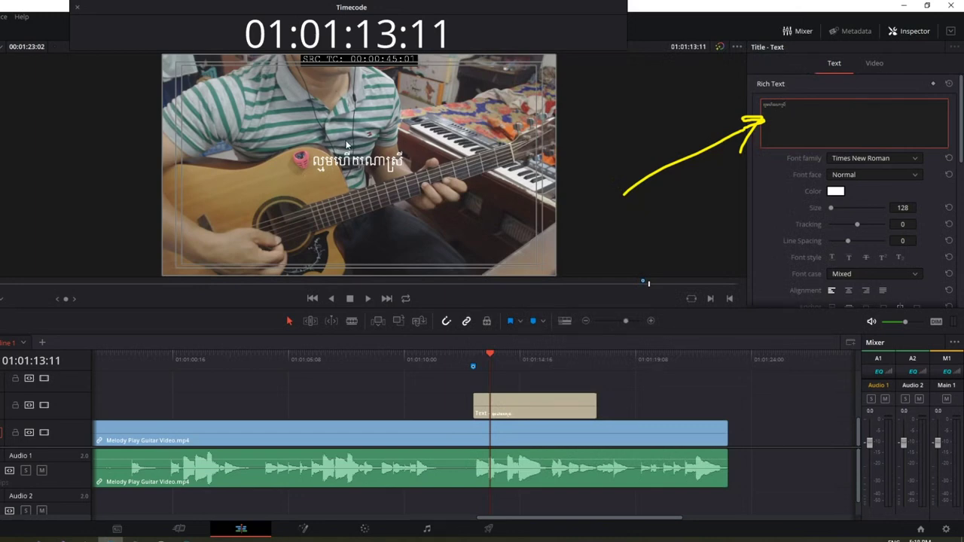
Step: Lower the Khmer title to Position Y 293 and enlarge its text from size 128 to 259
{"action": "scroll", "coordinate": [955, 201], "scroll_direction": "down", "scroll_amount": 5}
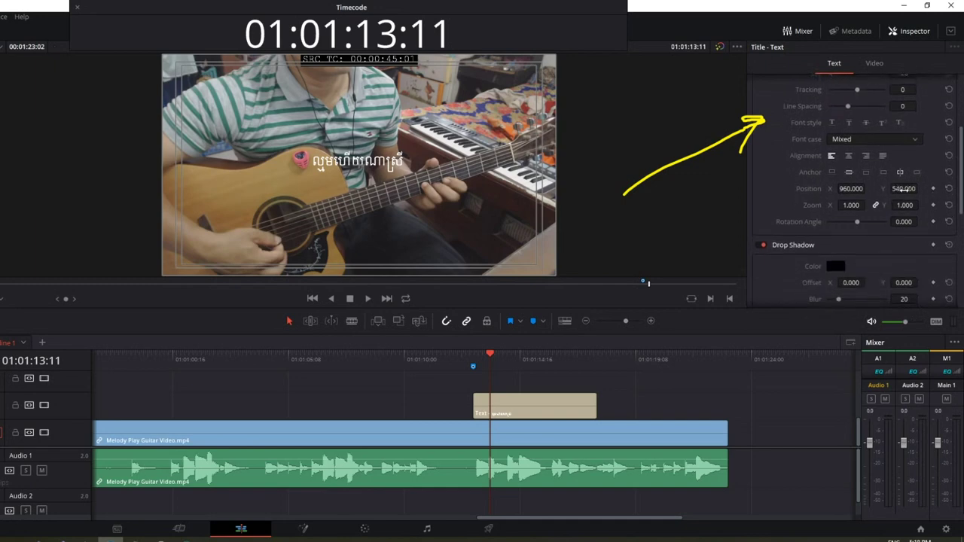
{"action": "left_click_drag", "start_coordinate": [895, 192], "coordinate": [829, 188]}
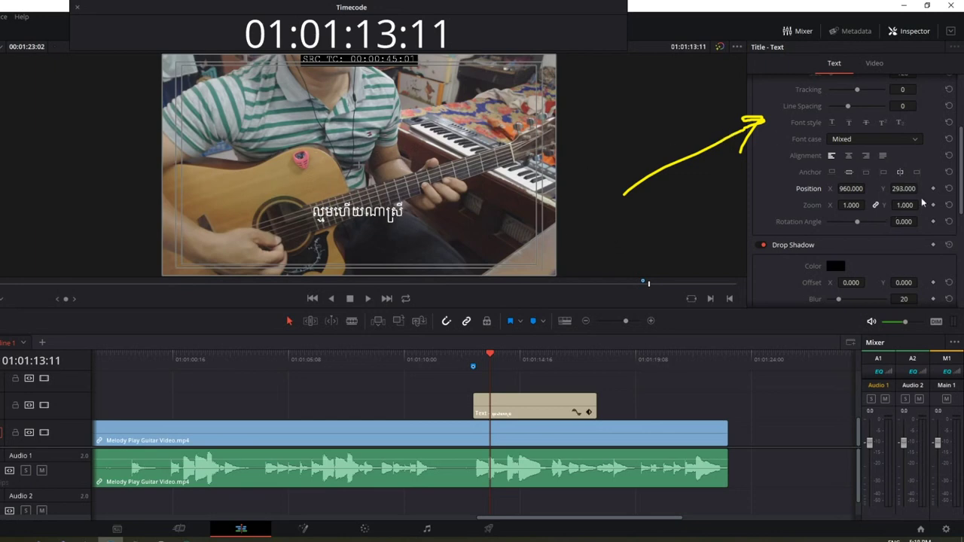
{"action": "scroll", "coordinate": [960, 200], "scroll_direction": "up", "scroll_amount": 3}
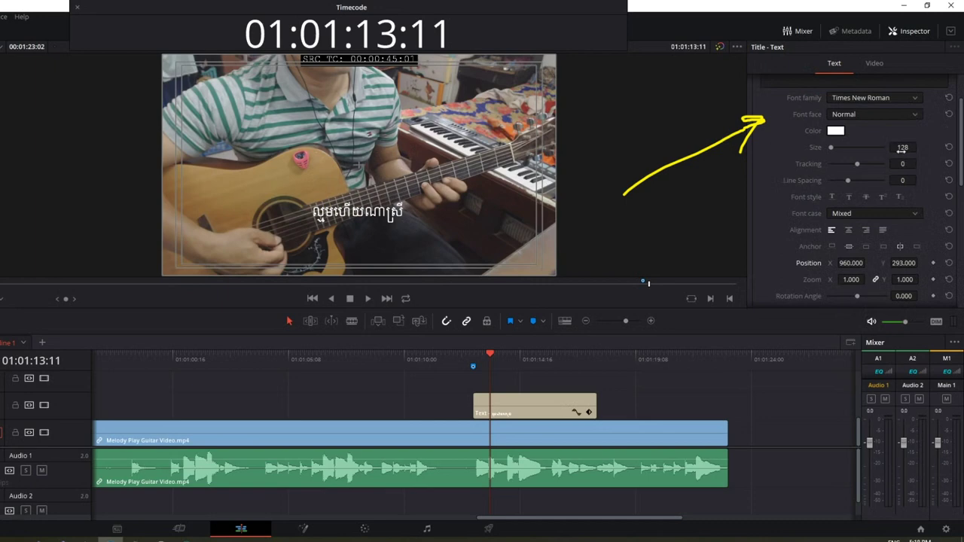
{"action": "left_click_drag", "start_coordinate": [903, 148], "coordinate": [934, 147]}
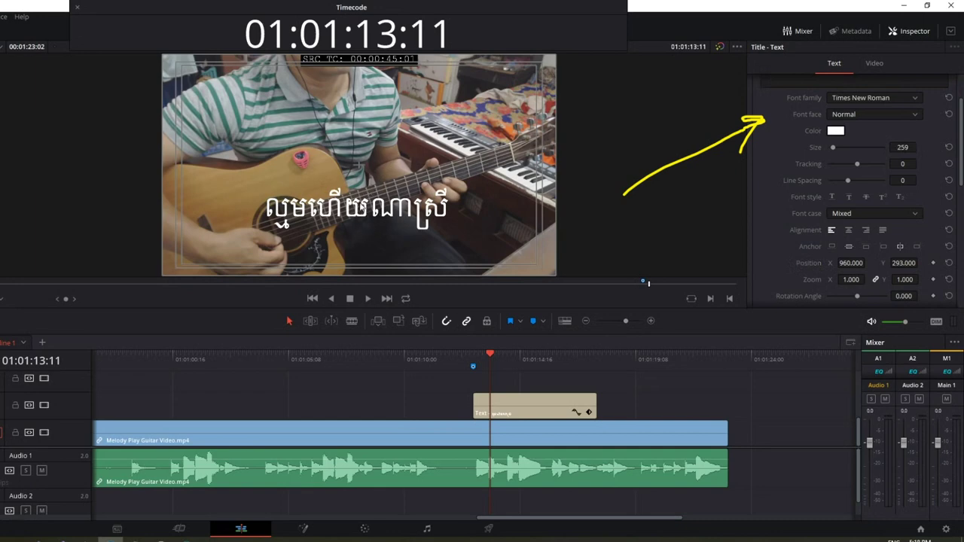
{"action": "left_click", "coordinate": [461, 386]}
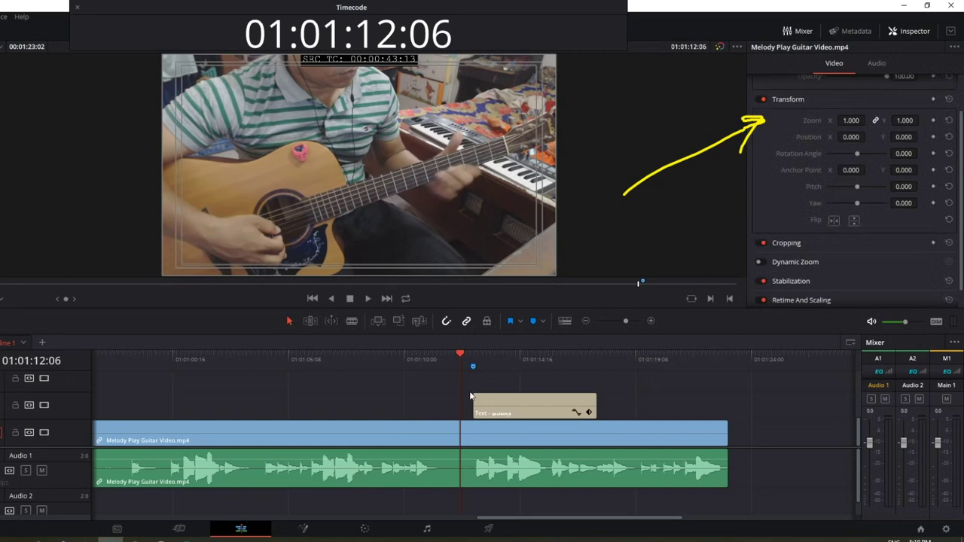
Step: Play to where the sung line ends and stretch the title clip's end to 01:01:19:08
{"action": "left_click", "coordinate": [369, 299]}
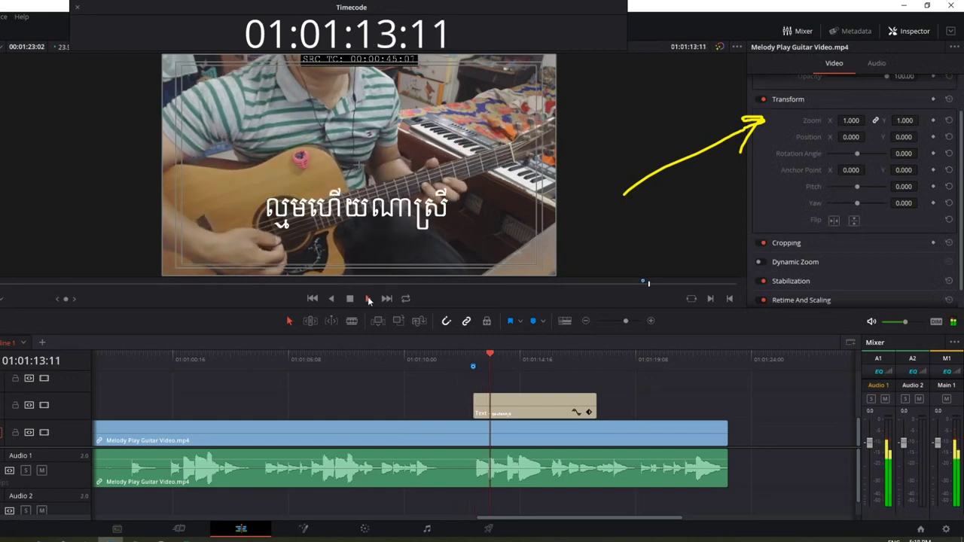
{"action": "left_click", "coordinate": [352, 299]}
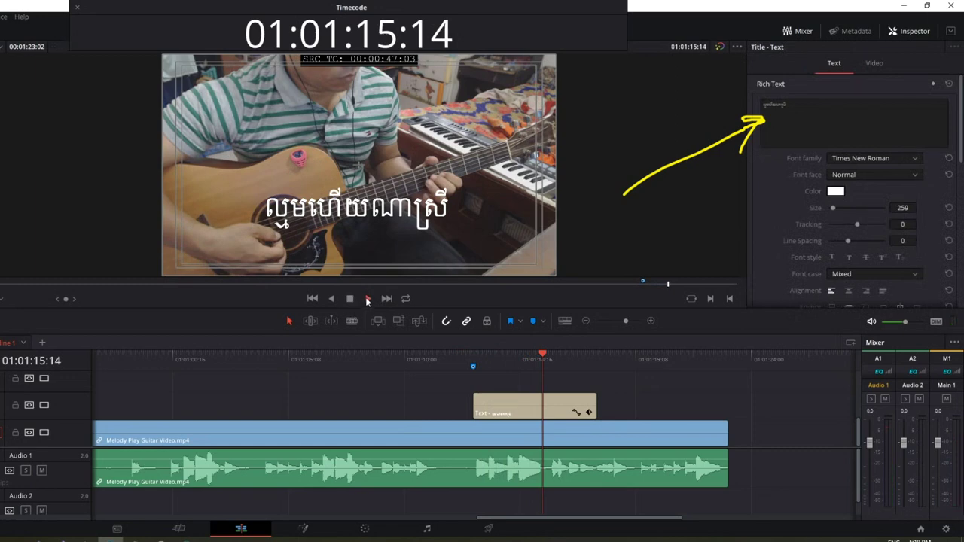
{"action": "left_click", "coordinate": [367, 299]}
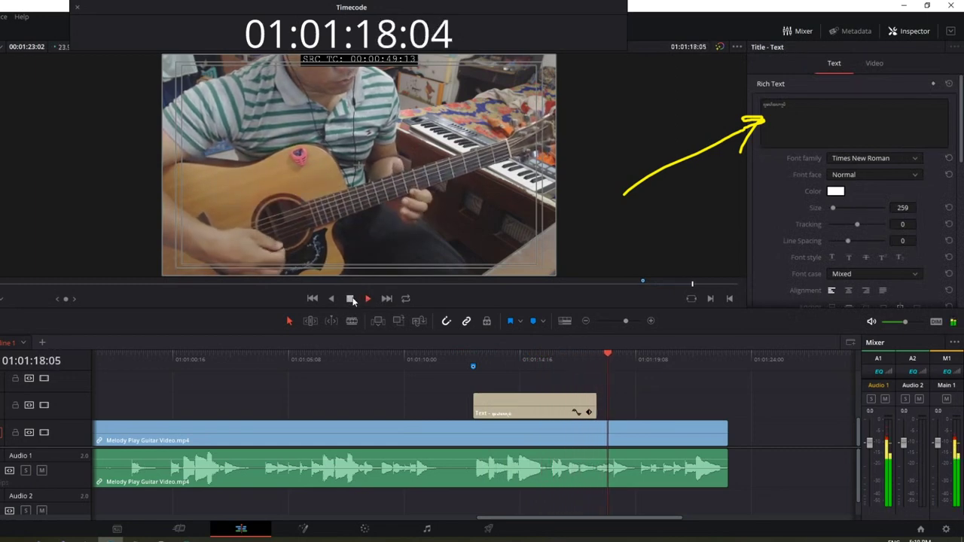
{"action": "left_click", "coordinate": [682, 430]}
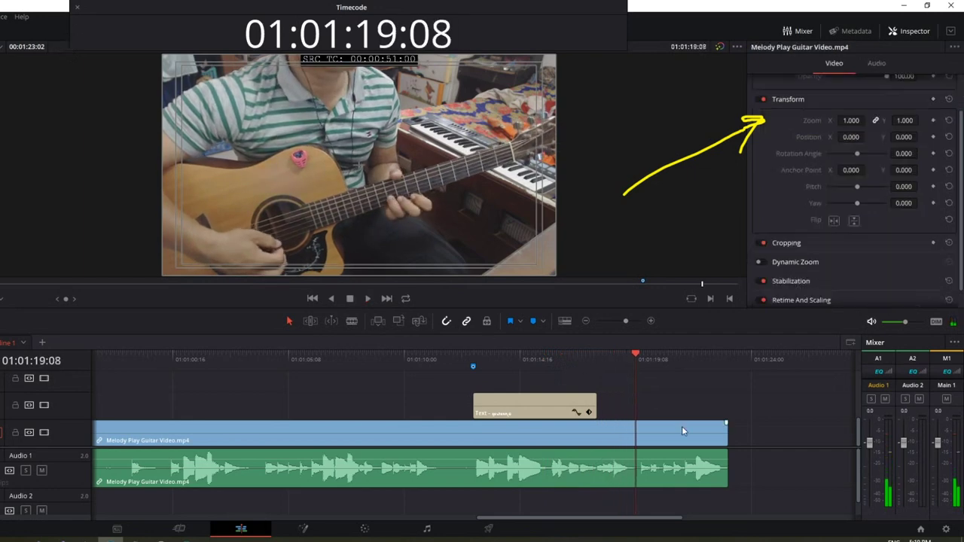
{"action": "left_click_drag", "start_coordinate": [596, 407], "coordinate": [635, 407]}
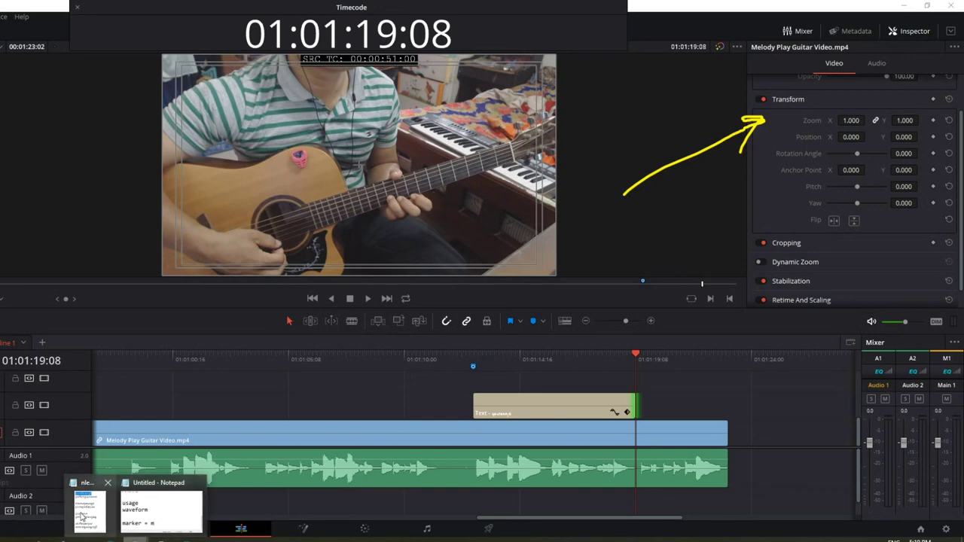
Step: Select and copy line 2 of nle101-4_effect.txt in Notepad, then go back to Resolve
{"action": "left_click", "coordinate": [90, 508]}
{"action": "left_click", "coordinate": [500, 91]}
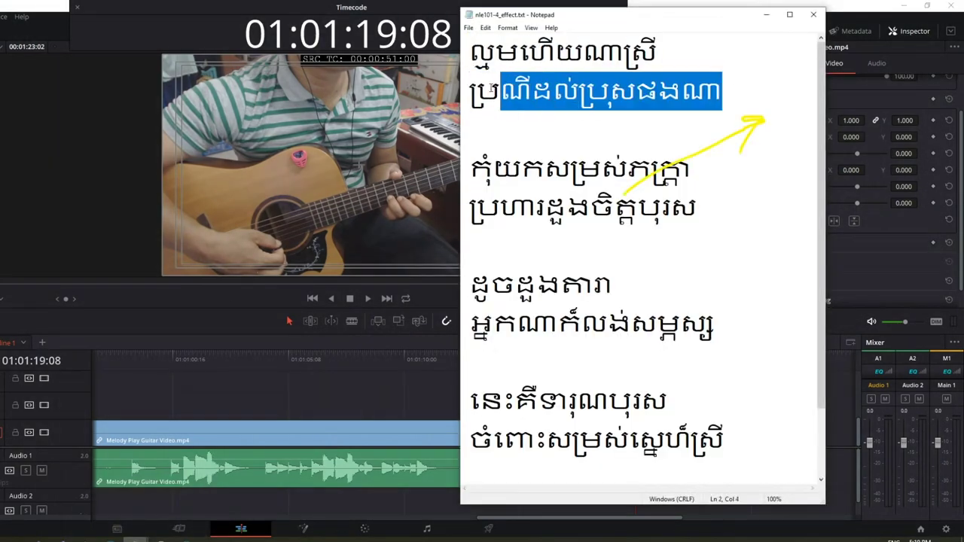
{"action": "left_click_drag", "start_coordinate": [735, 98], "coordinate": [440, 89]}
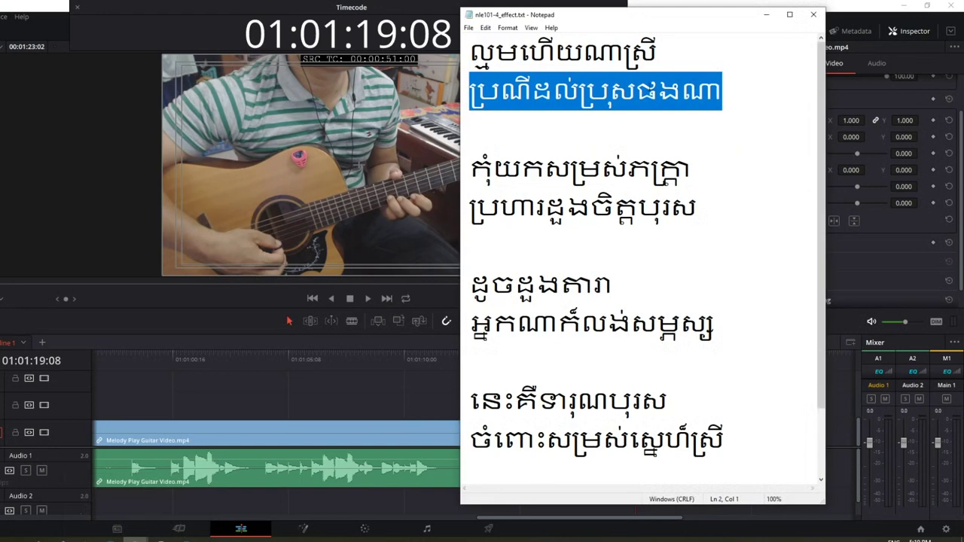
{"action": "left_click_drag", "start_coordinate": [723, 91], "coordinate": [460, 91]}
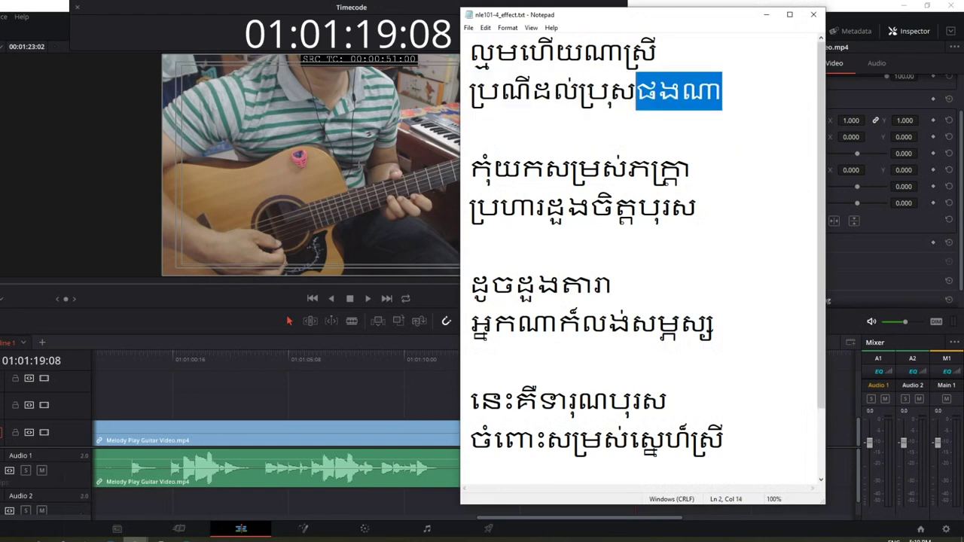
{"action": "right_click", "coordinate": [518, 98]}
{"action": "left_click", "coordinate": [452, 129]}
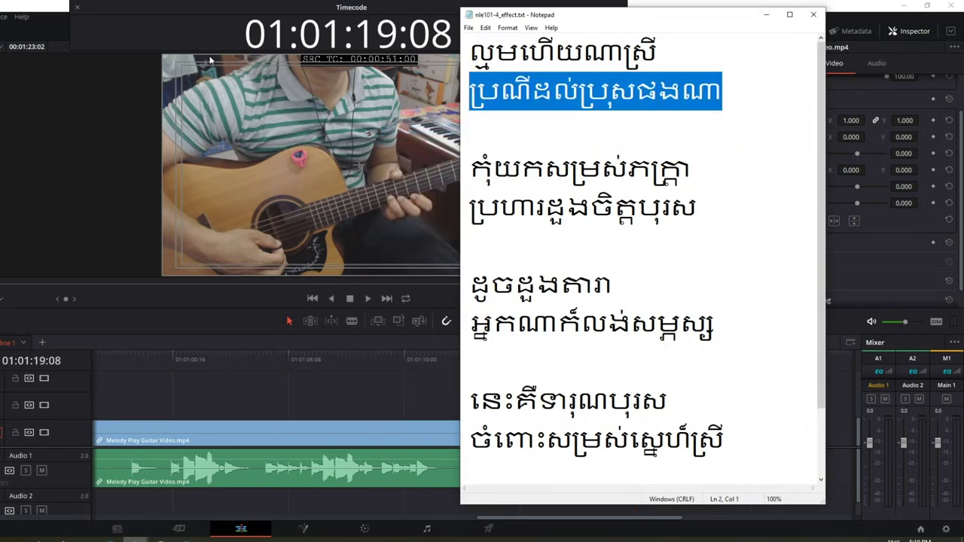
{"action": "left_click", "coordinate": [73, 117]}
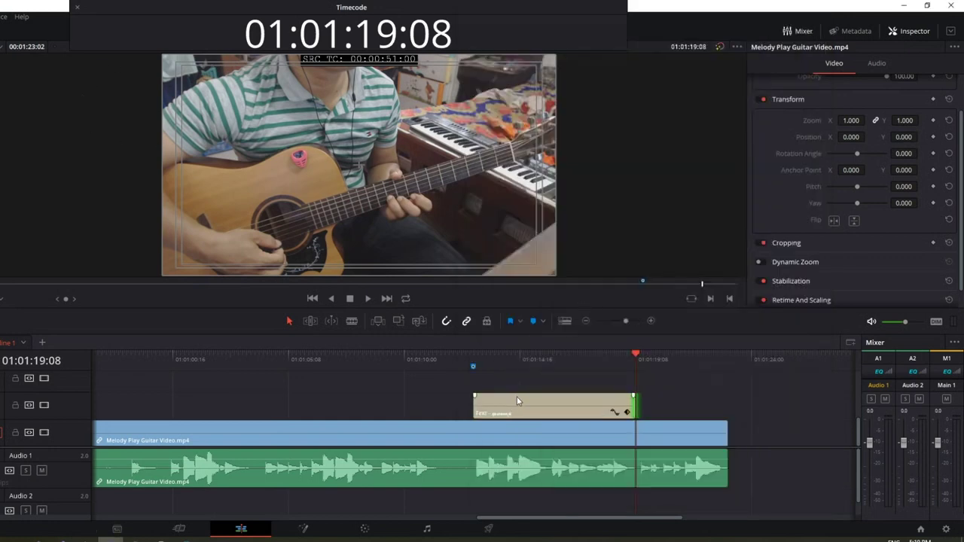
Step: Drag the Khmer Text clip from V2 up to V3 and scrub to a frame showing the title
{"action": "left_click_drag", "start_coordinate": [517, 390], "coordinate": [518, 388]}
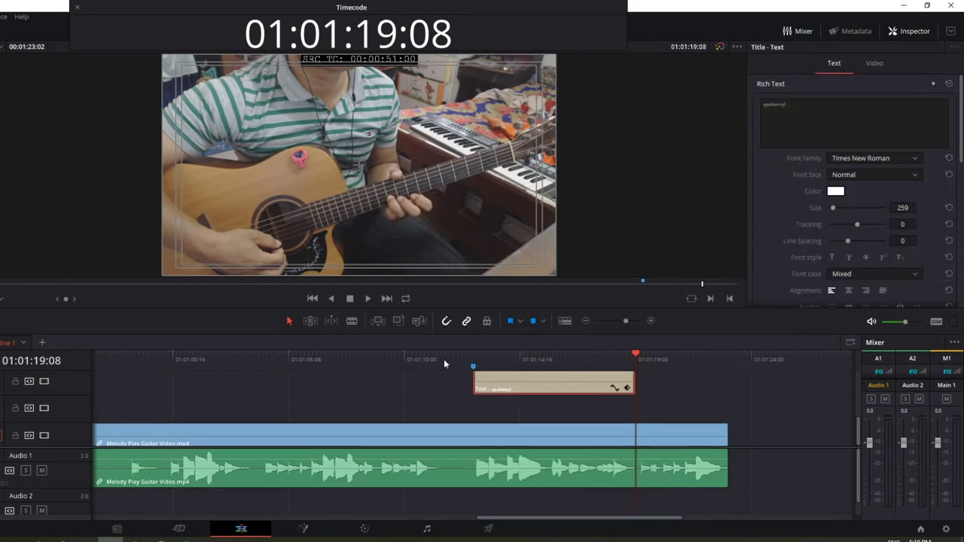
{"action": "mouse_move", "coordinate": [475, 360]}
{"action": "left_mouse_down"}
{"action": "mouse_move", "coordinate": [567, 377]}
{"action": "mouse_move", "coordinate": [550, 372]}
{"action": "left_mouse_up"}
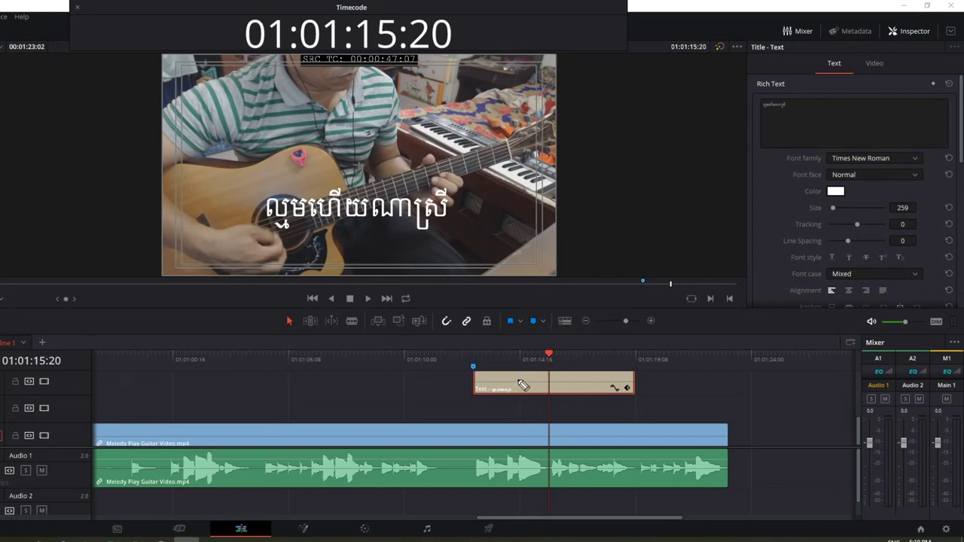
{"action": "left_click_drag", "start_coordinate": [519, 379], "coordinate": [528, 400]}
{"action": "mouse_move", "coordinate": [49, 214]}
{"action": "left_mouse_down"}
{"action": "mouse_move", "coordinate": [73, 212]}
{"action": "mouse_move", "coordinate": [79, 194]}
{"action": "left_mouse_up"}
{"action": "left_click_drag", "start_coordinate": [90, 162], "coordinate": [125, 200]}
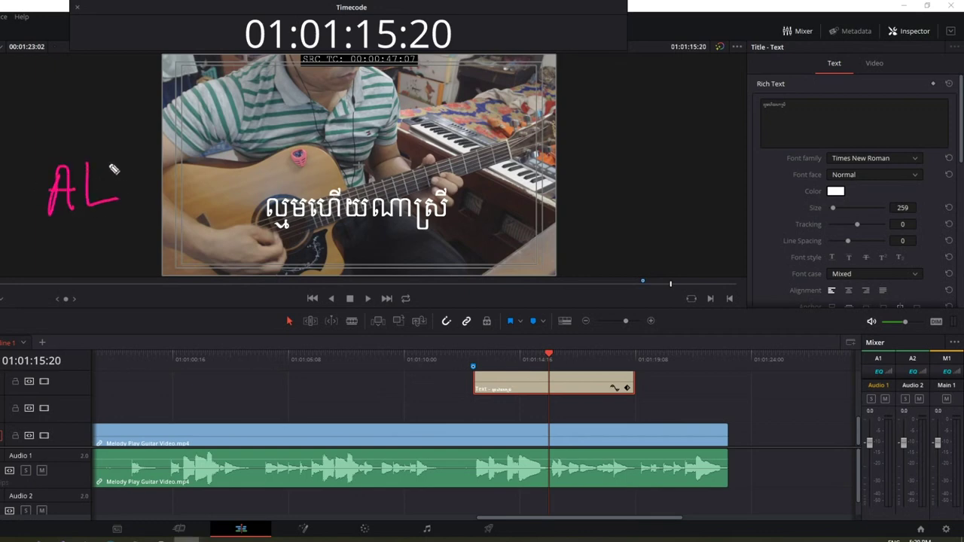
{"action": "mouse_move", "coordinate": [110, 168]}
{"action": "left_mouse_down"}
{"action": "mouse_move", "coordinate": [156, 154]}
{"action": "mouse_move", "coordinate": [138, 197]}
{"action": "left_mouse_up"}
{"action": "left_click_drag", "start_coordinate": [50, 224], "coordinate": [140, 202]}
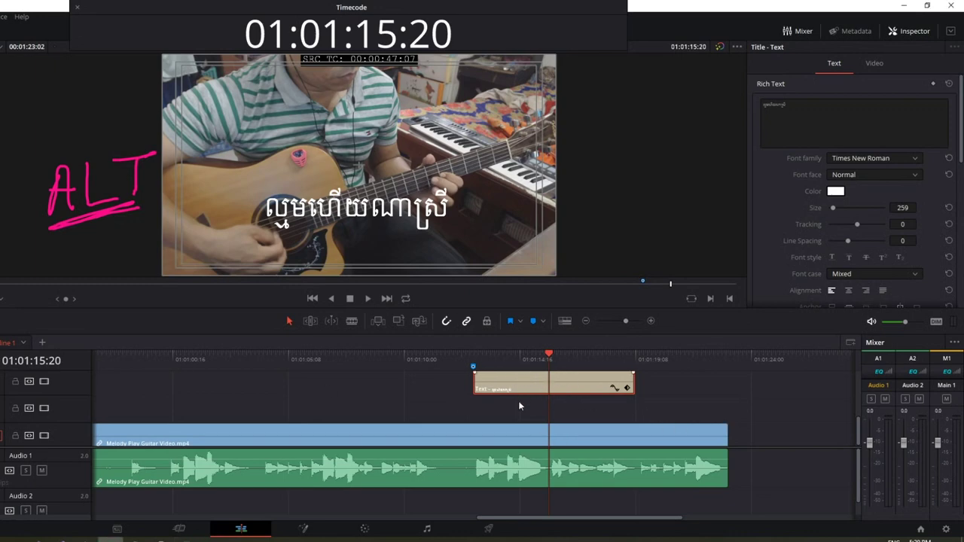
Step: Alt-drag the Khmer Text title from V3 down to V2 to duplicate it, then preview playback
{"action": "left_click_drag", "start_coordinate": [519, 407], "coordinate": [519, 411], "text": "alt"}
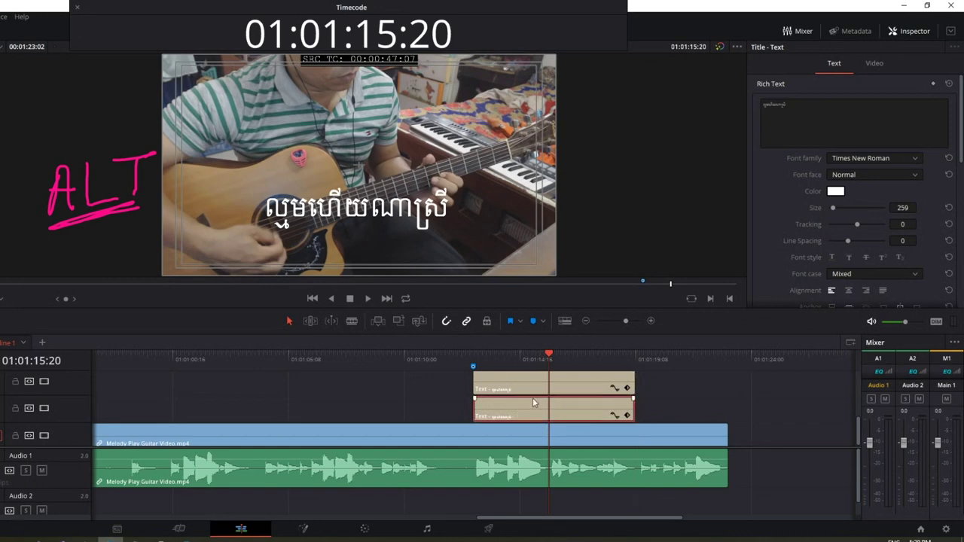
{"action": "key", "text": "slash"}
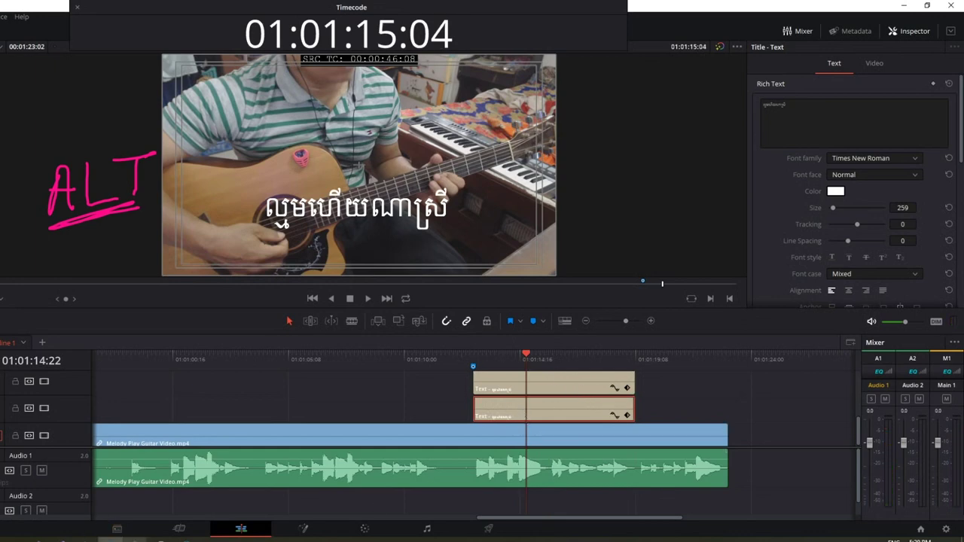
Step: Copy the second Khmer lyric line from the lyrics file in Notepad
{"action": "left_click", "coordinate": [158, 512]}
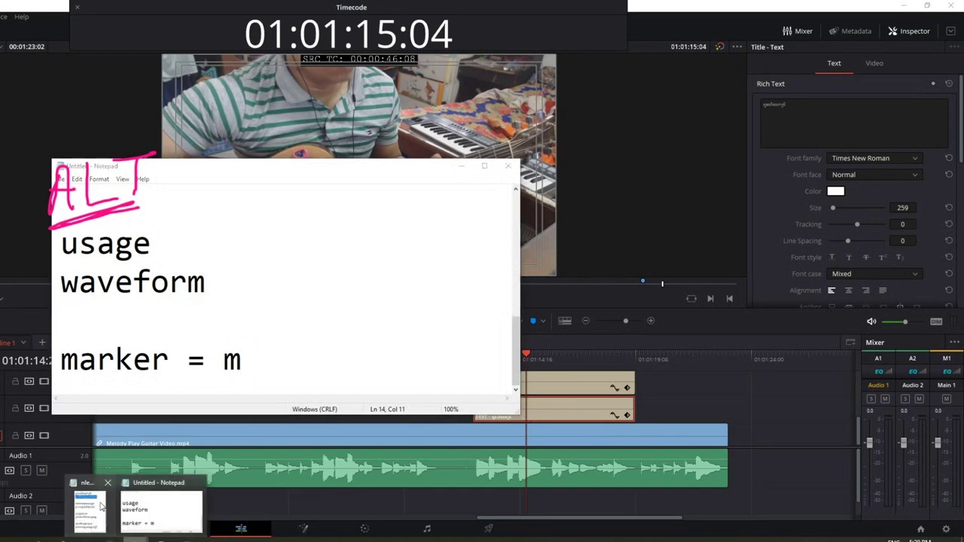
{"action": "left_click", "coordinate": [101, 506]}
{"action": "left_click", "coordinate": [404, 181]}
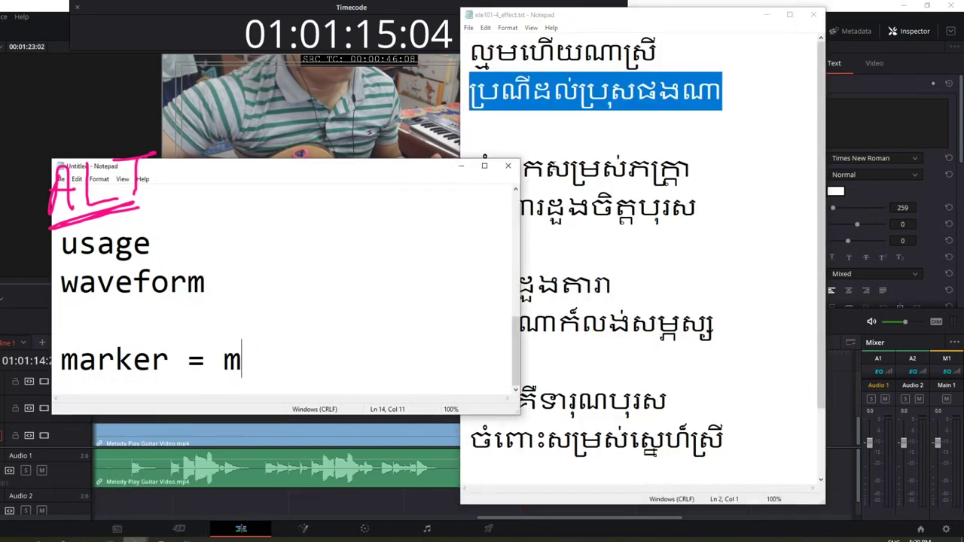
{"action": "left_click", "coordinate": [471, 167]}
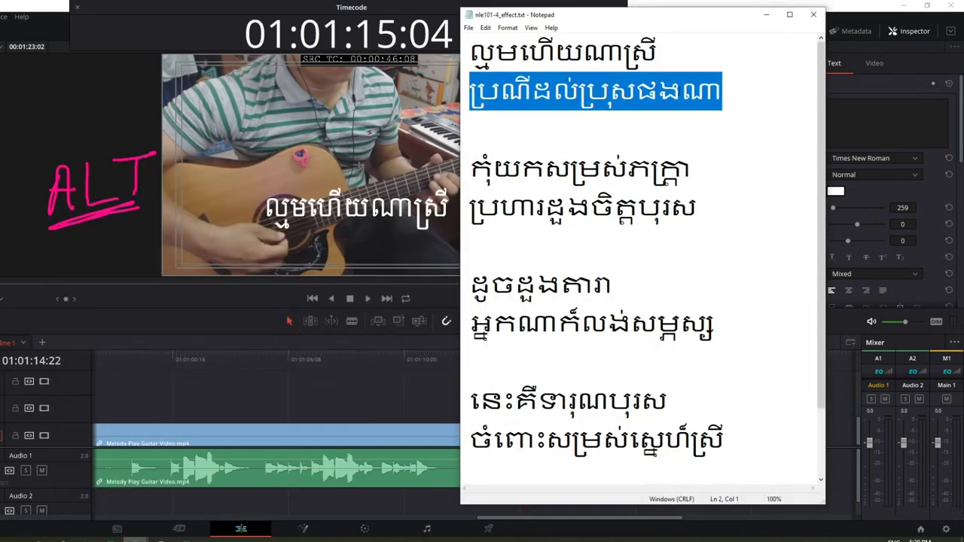
{"action": "right_click", "coordinate": [525, 90]}
{"action": "left_click", "coordinate": [447, 124]}
{"action": "right_click", "coordinate": [503, 89]}
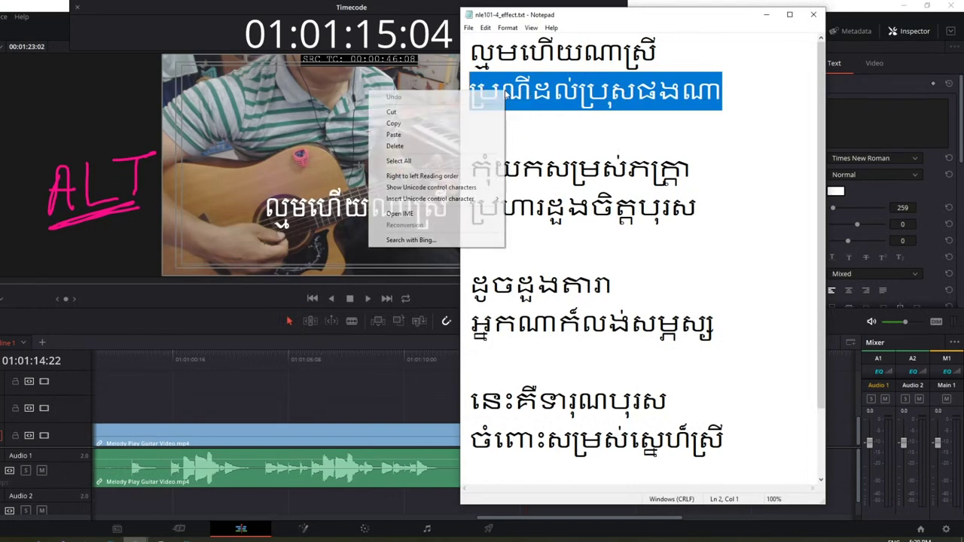
{"action": "left_click", "coordinate": [395, 124]}
{"action": "left_click", "coordinate": [765, 14]}
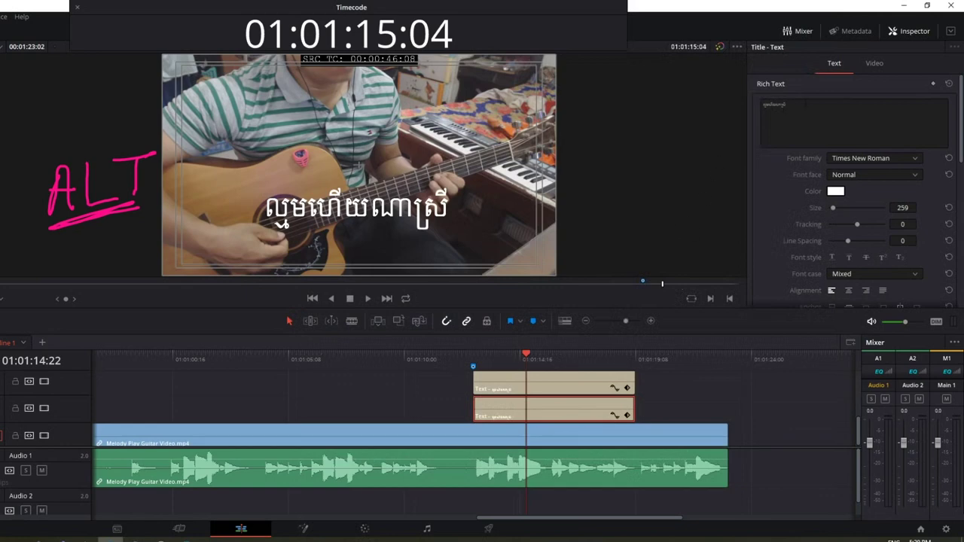
Step: Replace the V2 title's Rich Text with the pasted second lyric line
{"action": "left_click", "coordinate": [851, 124]}
{"action": "key", "text": "ctrl+a"}
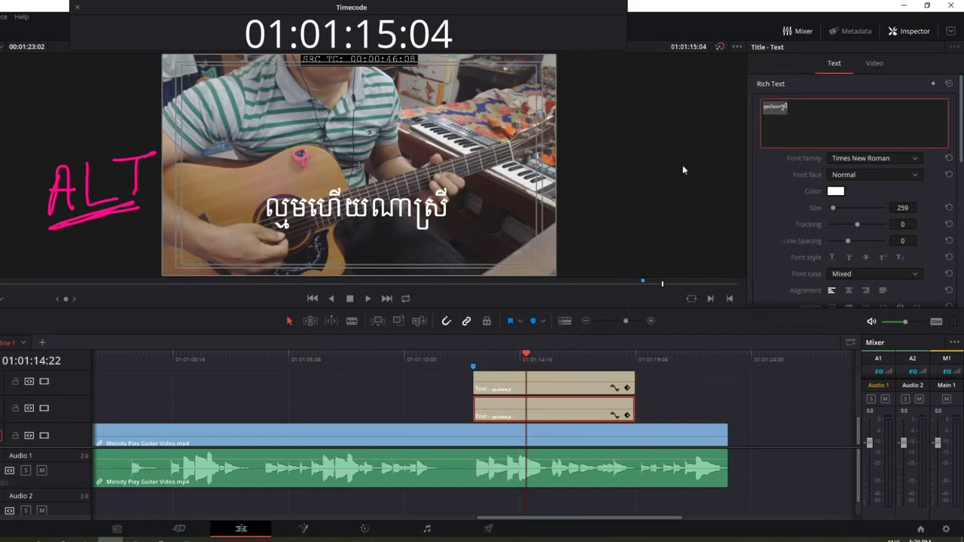
{"action": "left_click", "coordinate": [506, 383]}
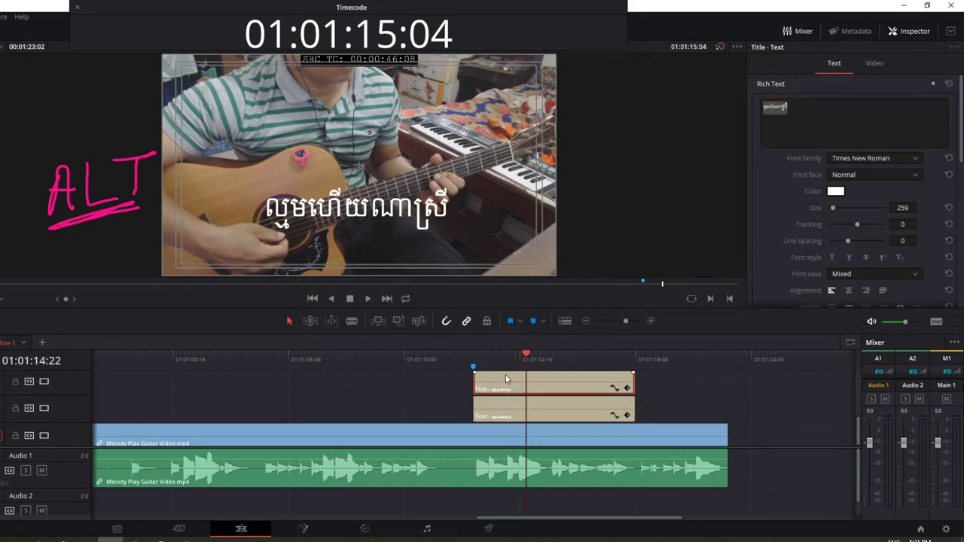
{"action": "left_click", "coordinate": [519, 409]}
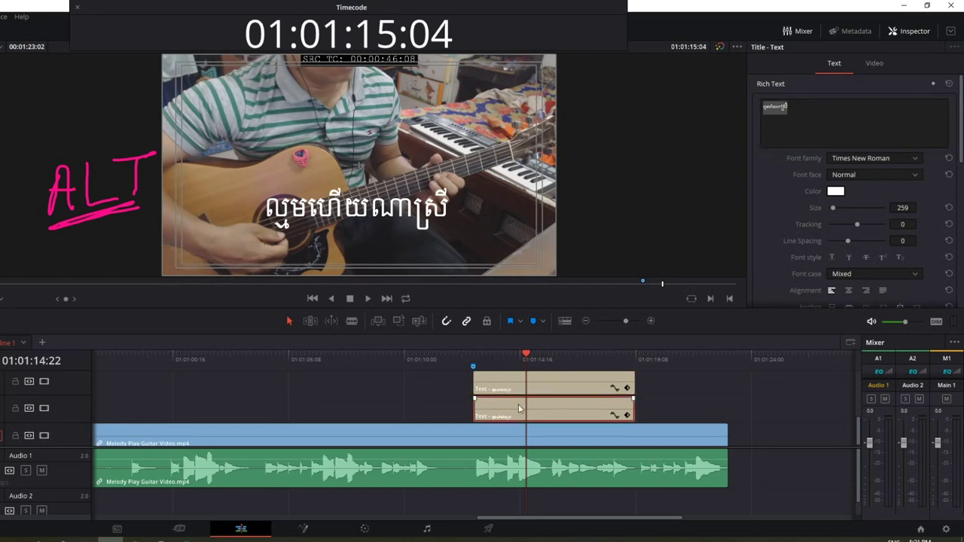
{"action": "left_click", "coordinate": [788, 107]}
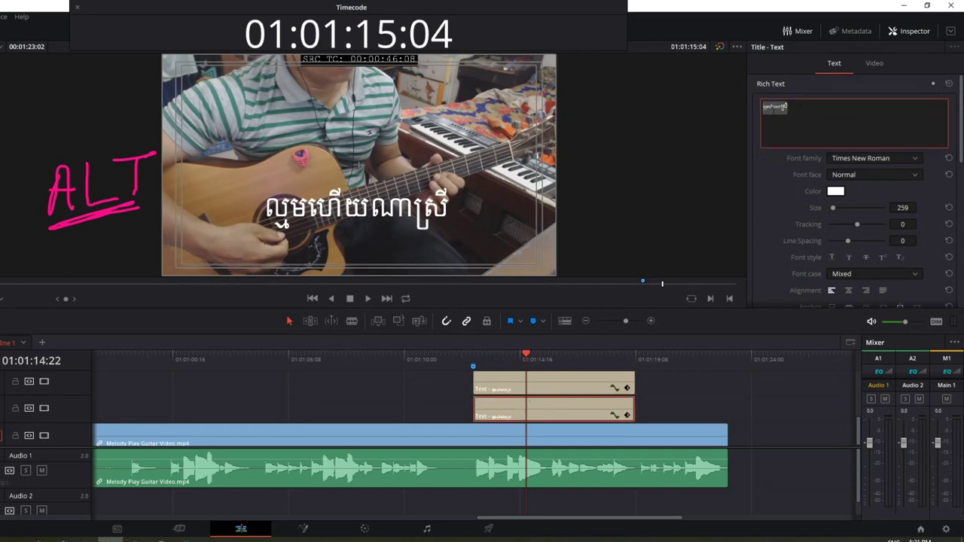
{"action": "right_click", "coordinate": [776, 107]}
{"action": "left_click", "coordinate": [791, 140]}
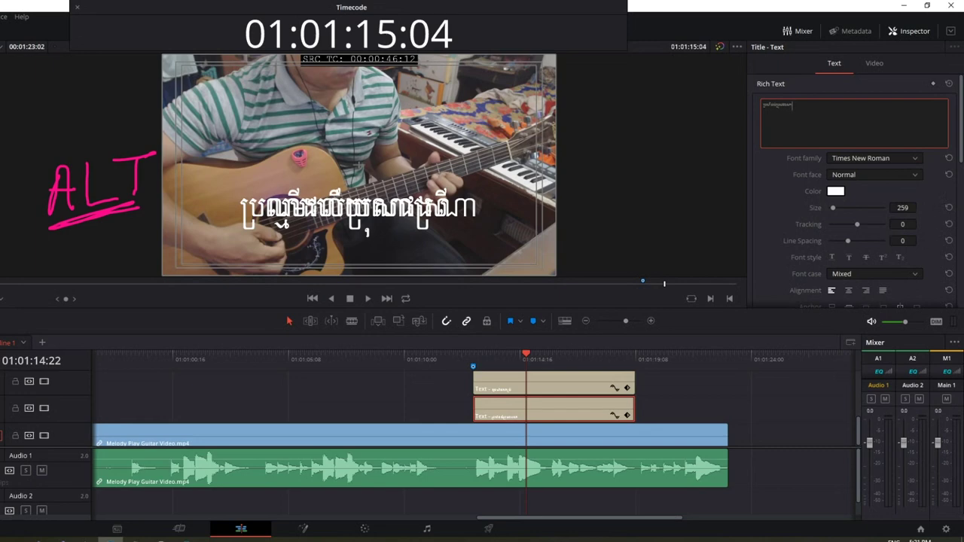
{"action": "scroll", "coordinate": [905, 218], "scroll_direction": "down", "scroll_amount": 3}
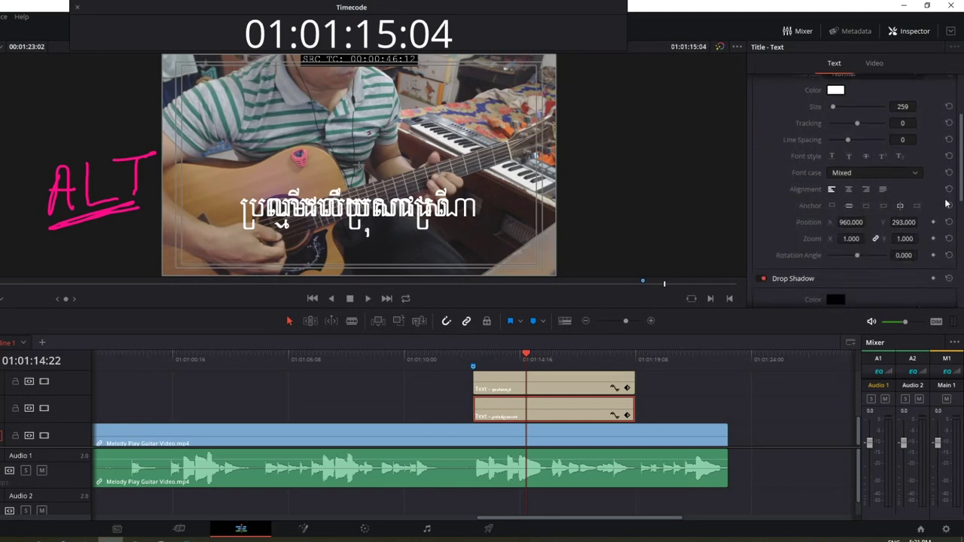
Step: Set the V2 title's Position Y to about 167 and the V3 title's to about 396
{"action": "mouse_move", "coordinate": [904, 222]}
{"action": "left_mouse_down"}
{"action": "mouse_move", "coordinate": [874, 222]}
{"action": "mouse_move", "coordinate": [916, 223]}
{"action": "left_mouse_up"}
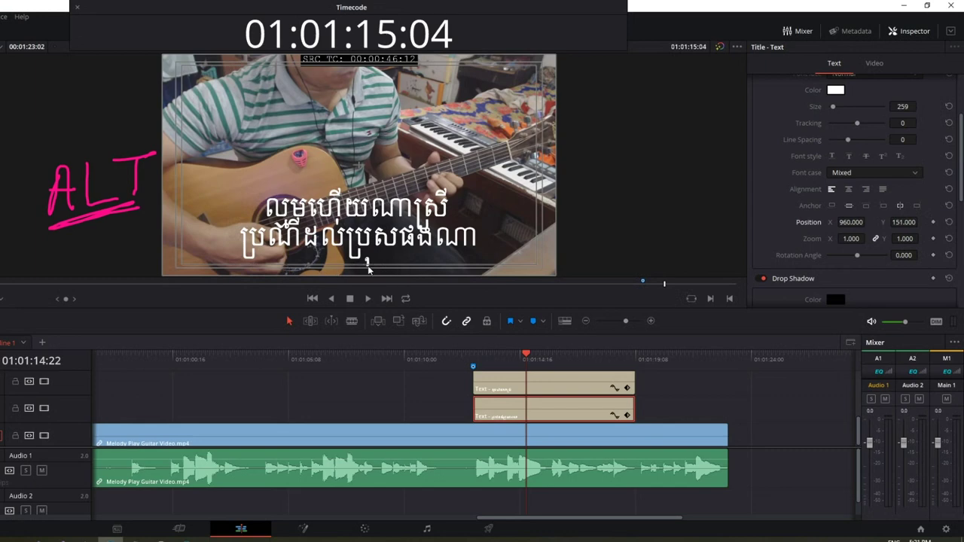
{"action": "left_click_drag", "start_coordinate": [897, 222], "coordinate": [898, 222]}
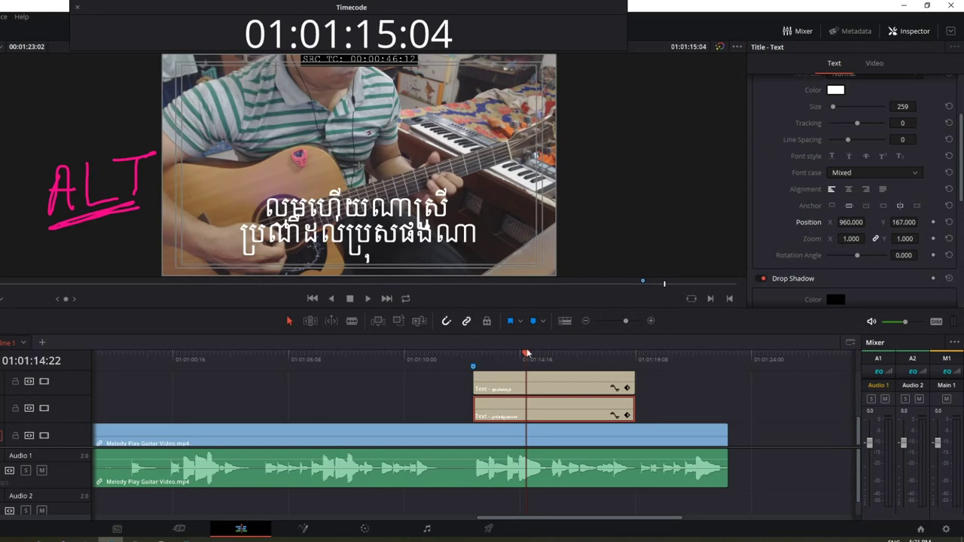
{"action": "left_click", "coordinate": [549, 384]}
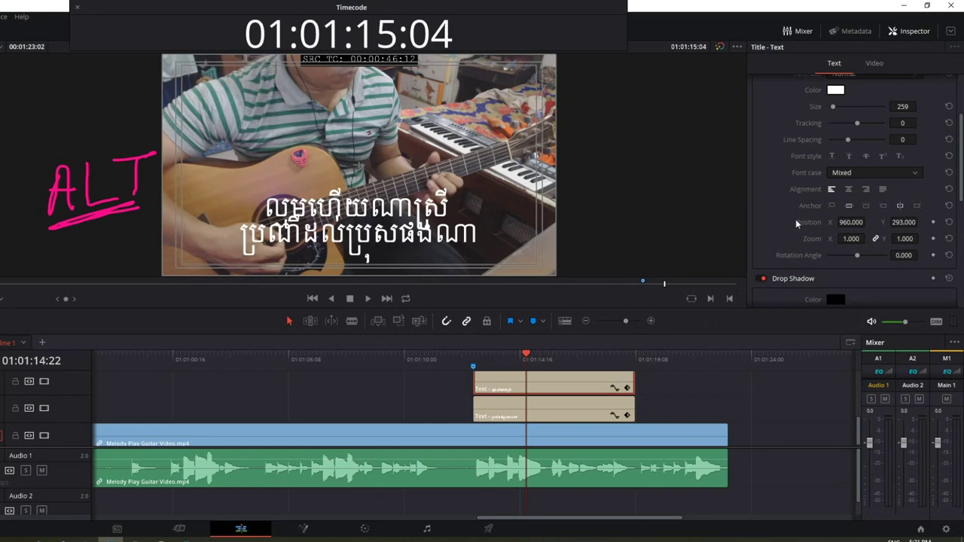
{"action": "mouse_move", "coordinate": [898, 222]}
{"action": "left_mouse_down"}
{"action": "mouse_move", "coordinate": [921, 223]}
{"action": "mouse_move", "coordinate": [899, 235]}
{"action": "left_mouse_up"}
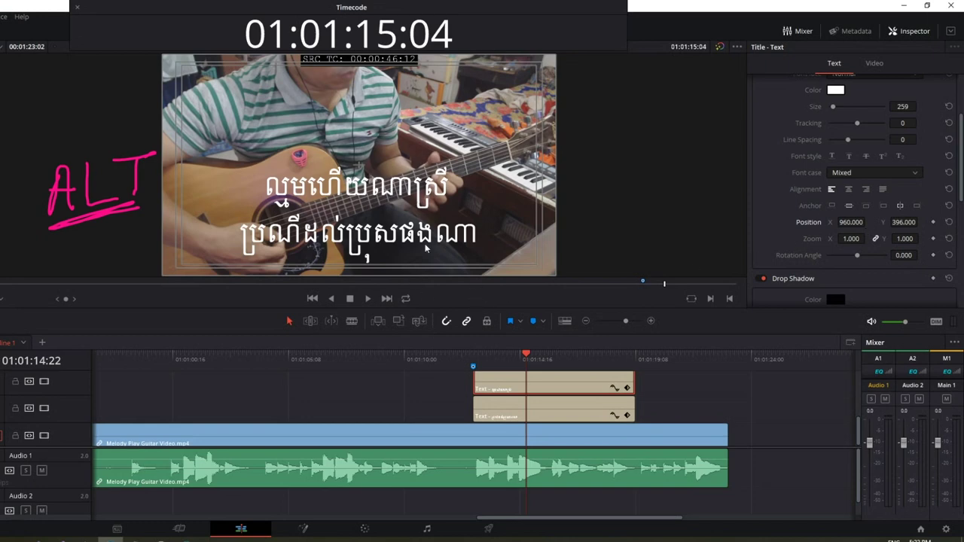
{"action": "left_click", "coordinate": [430, 369]}
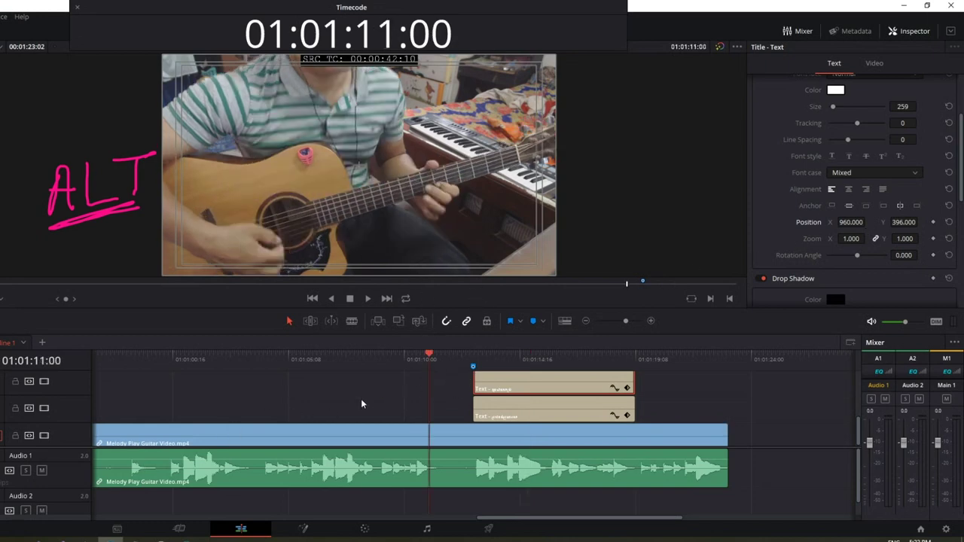
Step: Replay the lyric passage from before the titles, stopping at 01:01:15:20 on the two-line caption
{"action": "left_click", "coordinate": [122, 370]}
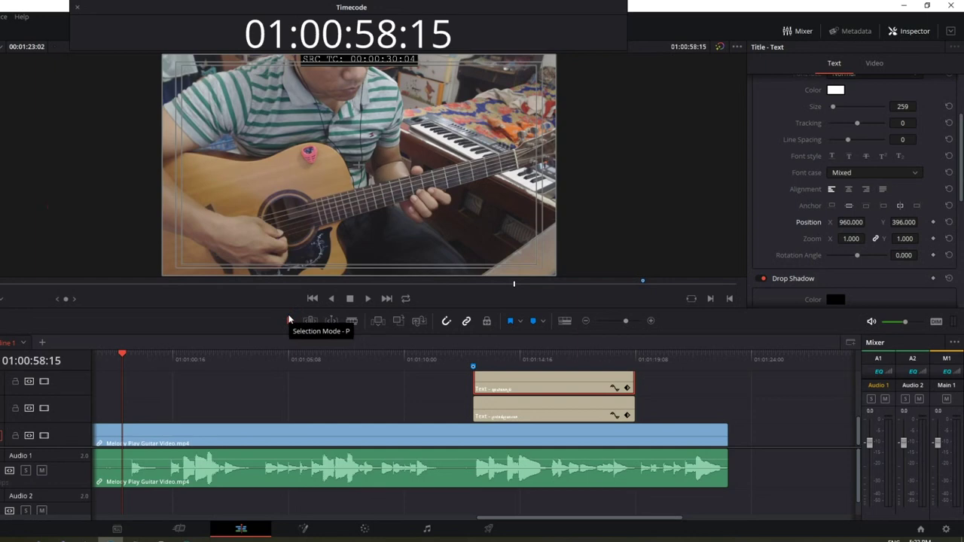
{"action": "left_click", "coordinate": [369, 299]}
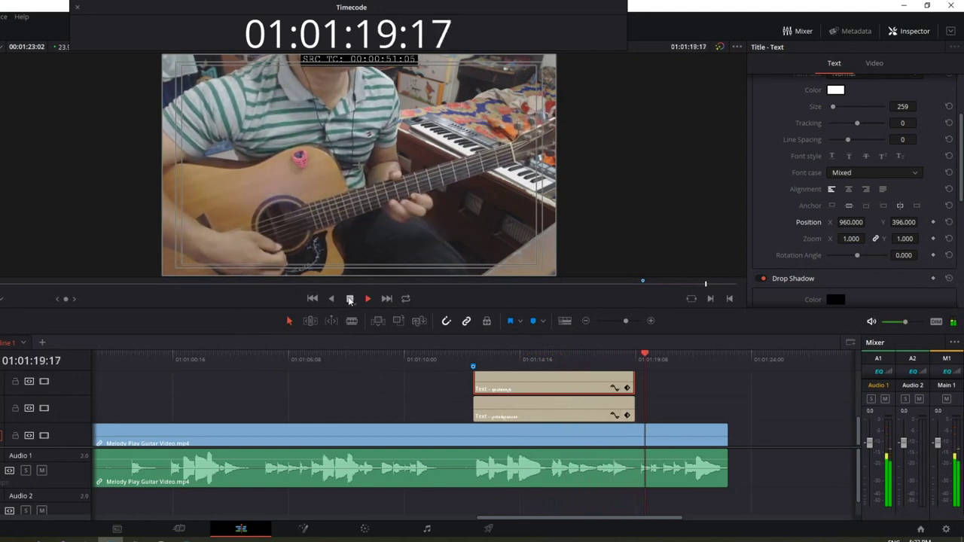
{"action": "left_click", "coordinate": [512, 359]}
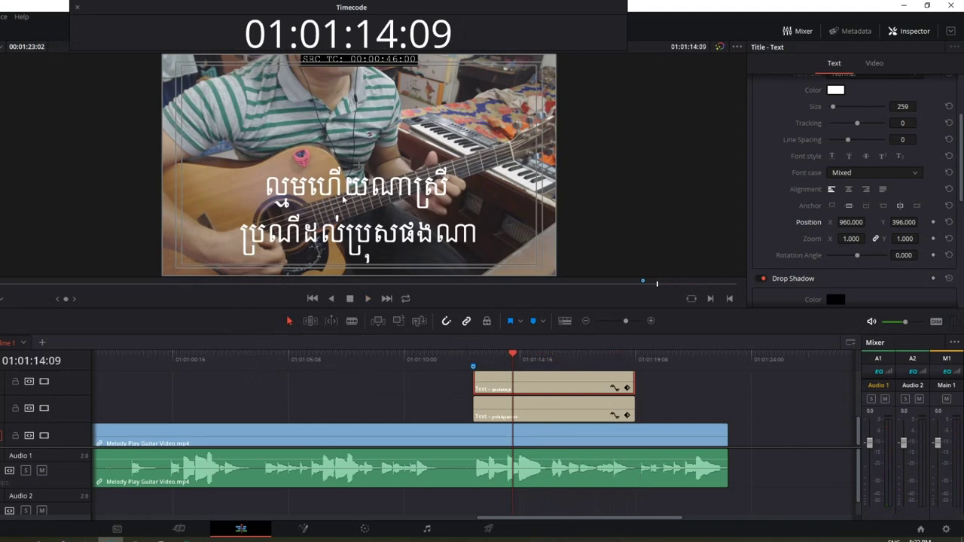
{"action": "type", "text": "្"}
{"action": "left_click", "coordinate": [450, 365]}
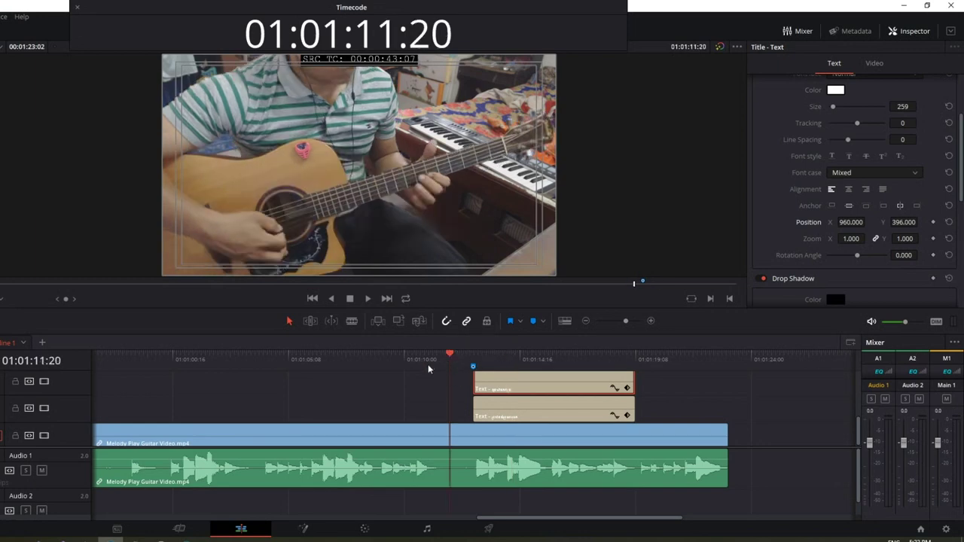
{"action": "left_click", "coordinate": [368, 300]}
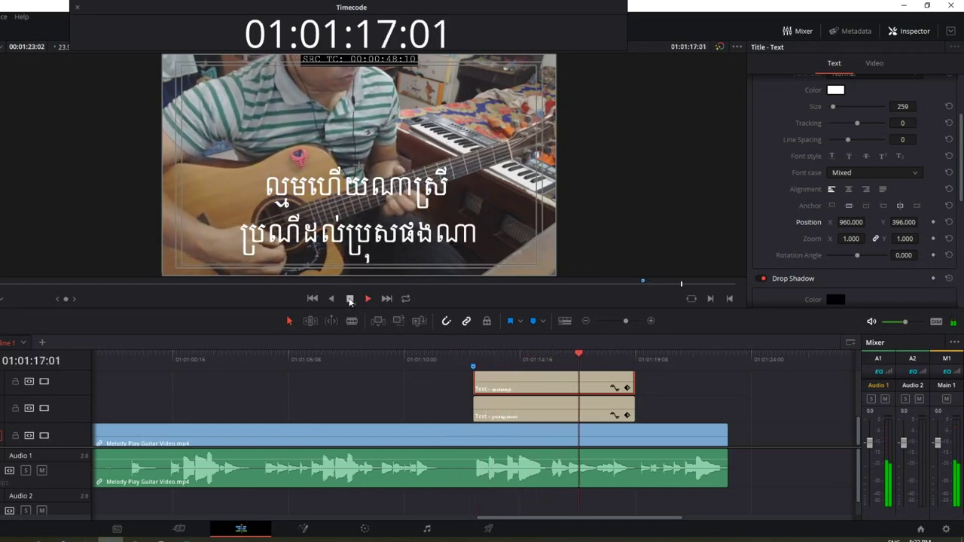
{"action": "left_click", "coordinate": [350, 300]}
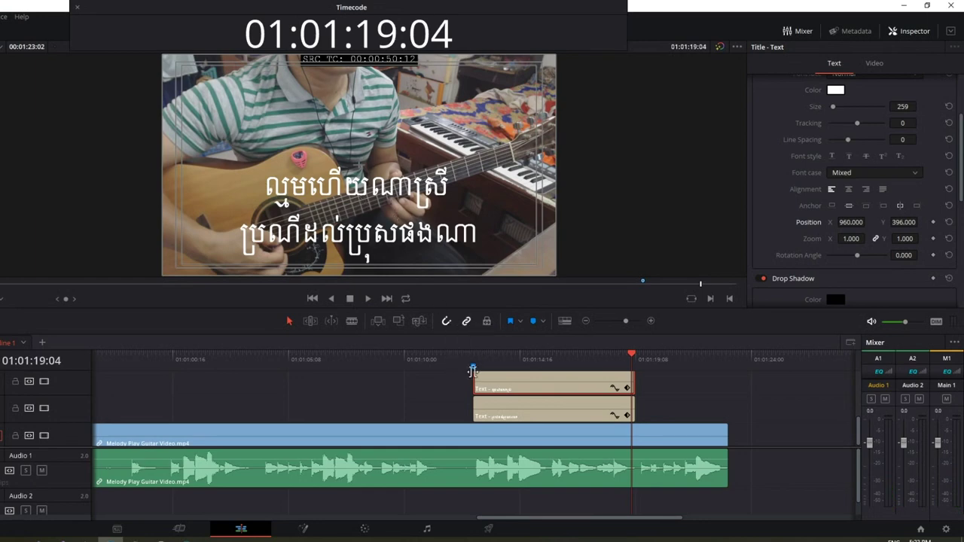
{"action": "left_click", "coordinate": [455, 369]}
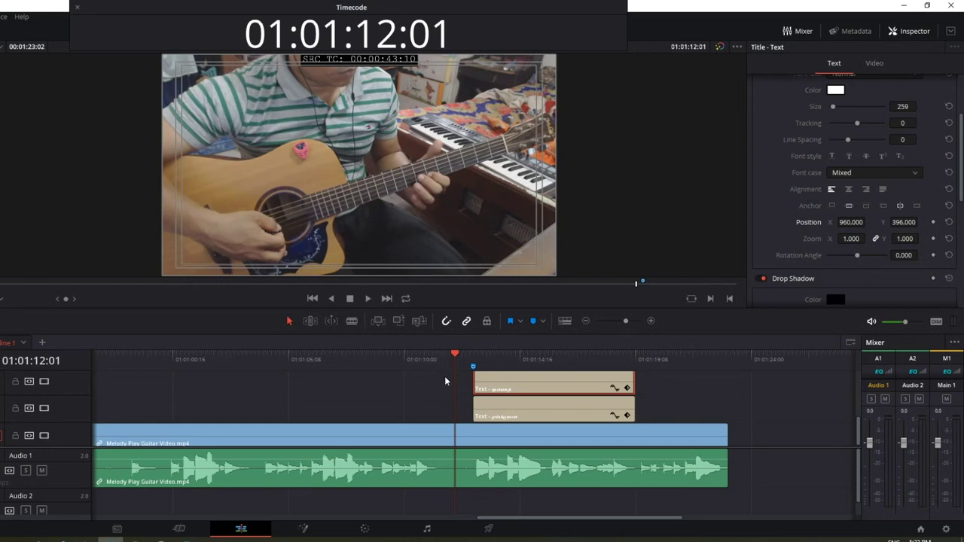
{"action": "left_click", "coordinate": [368, 299]}
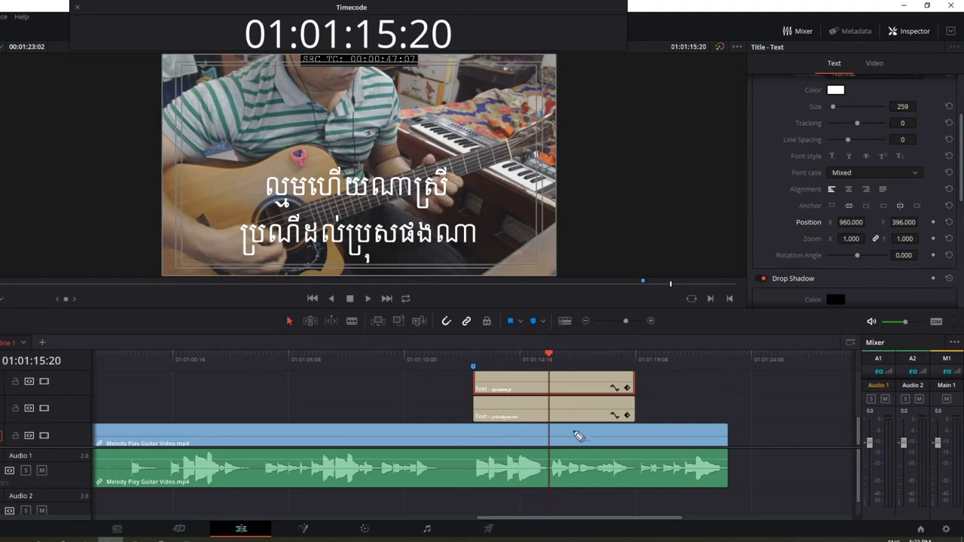
Step: Add markers to the V3 title, the V2 title, and the timeline at 01:01:15:20
{"action": "left_click_drag", "start_coordinate": [600, 414], "coordinate": [546, 456]}
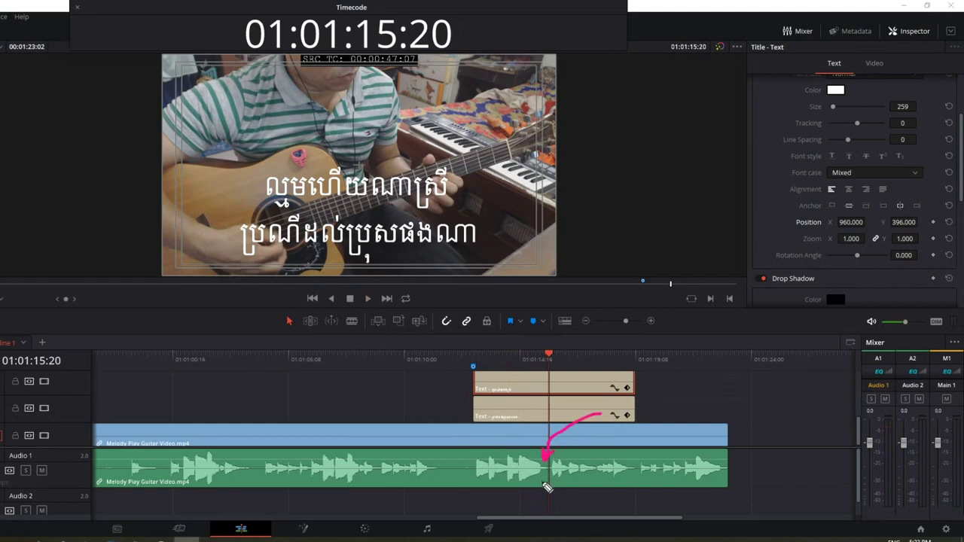
{"action": "left_click_drag", "start_coordinate": [549, 352], "coordinate": [549, 450]}
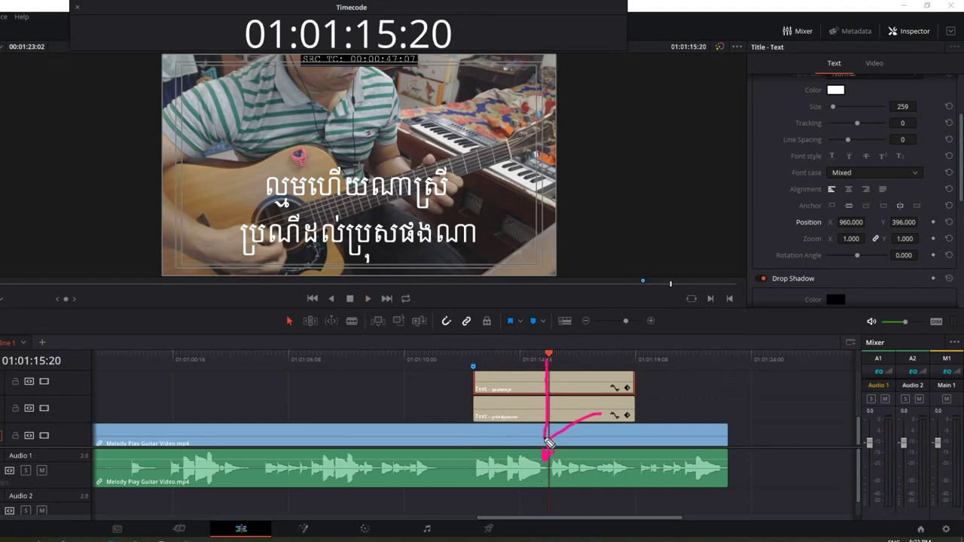
{"action": "left_click_drag", "start_coordinate": [557, 349], "coordinate": [546, 352]}
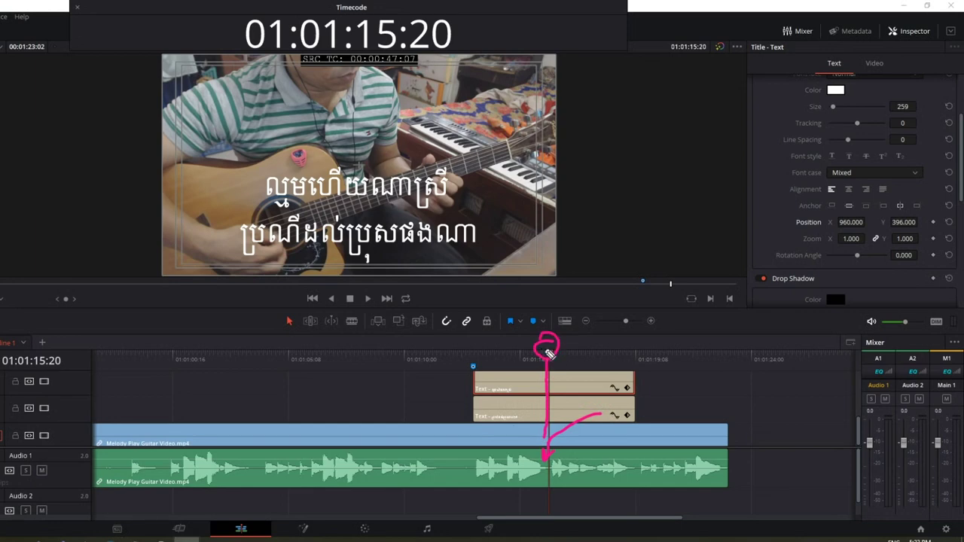
{"action": "key", "text": "e"}
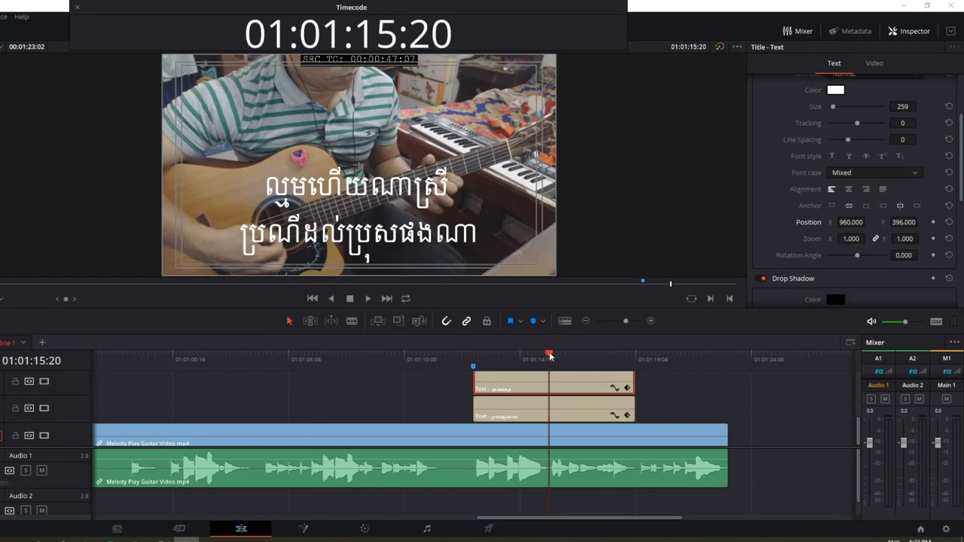
{"action": "key", "text": "m"}
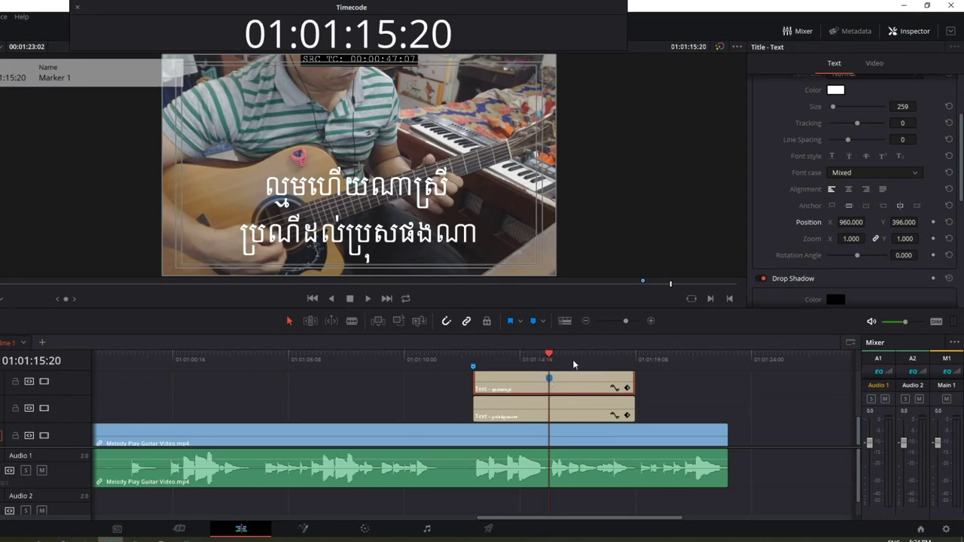
{"action": "left_click", "coordinate": [559, 413]}
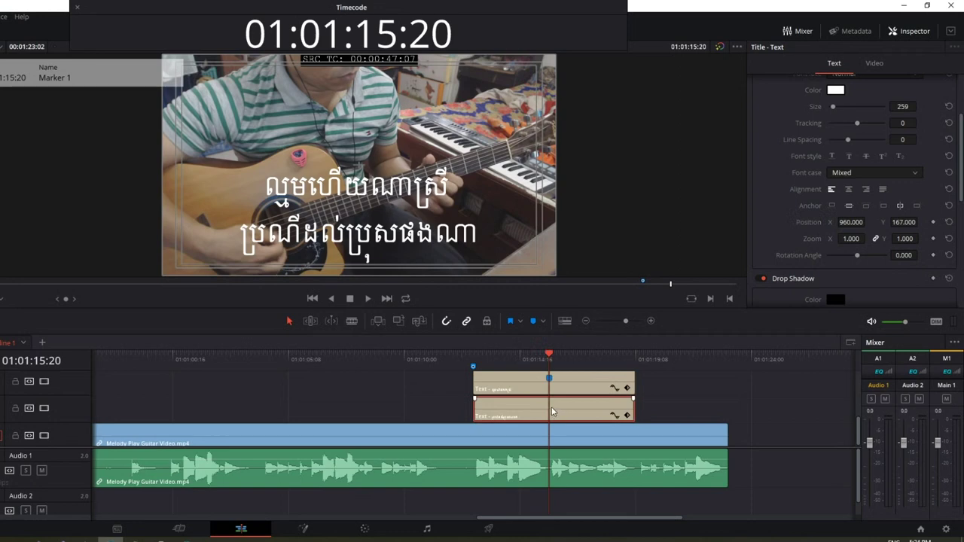
{"action": "key", "text": "m"}
{"action": "left_click", "coordinate": [379, 390]}
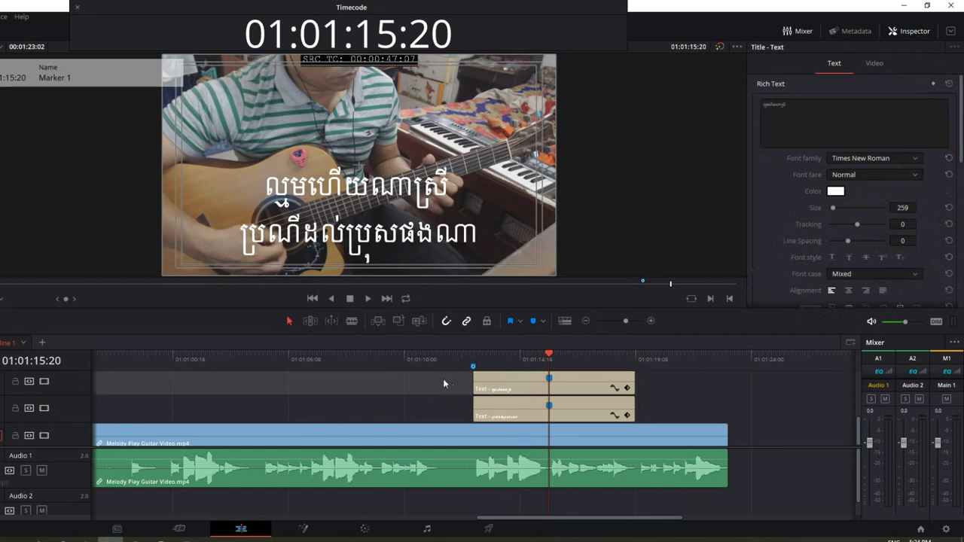
{"action": "key", "text": "m"}
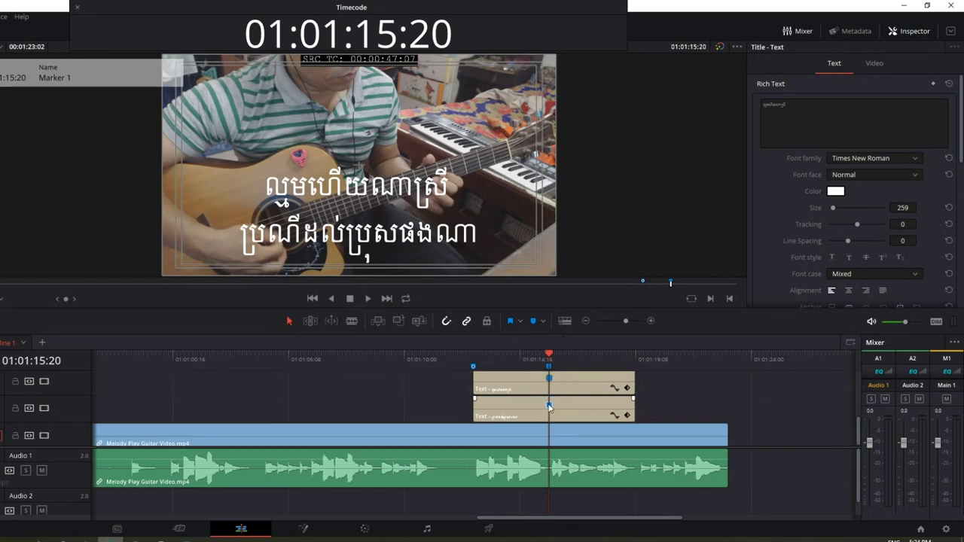
{"action": "right_click", "coordinate": [550, 408]}
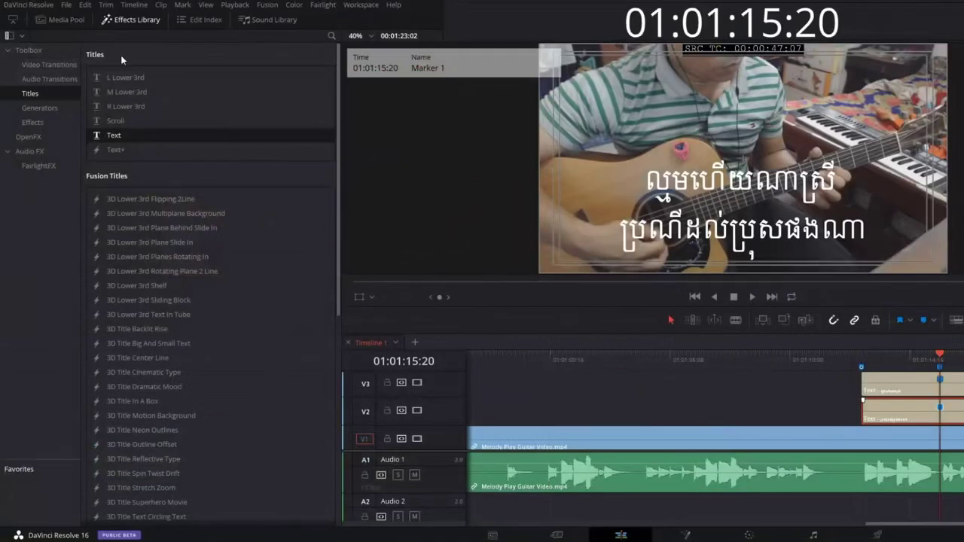
Step: Delete both title clips' markers with Mark > Delete Marker, keeping the ruler marker
{"action": "left_click", "coordinate": [182, 5]}
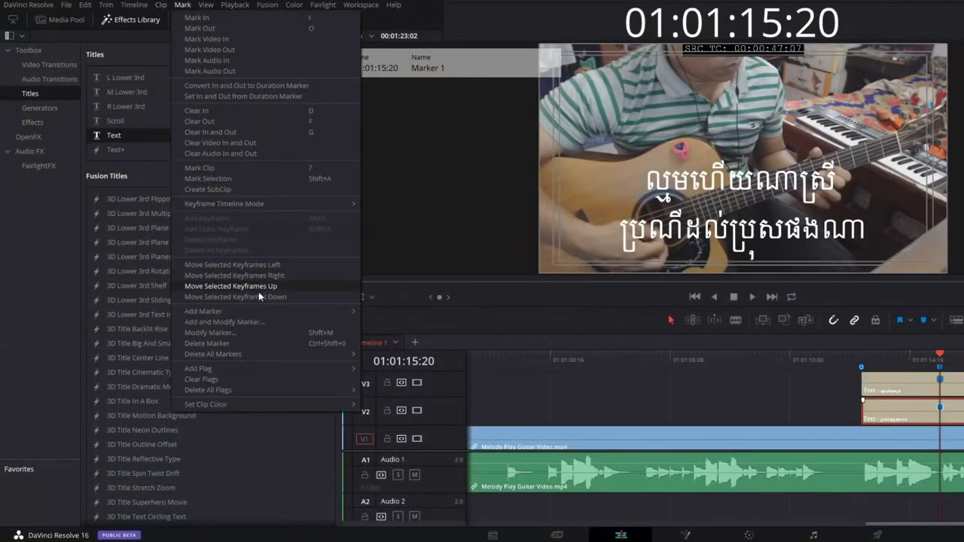
{"action": "left_click", "coordinate": [212, 344]}
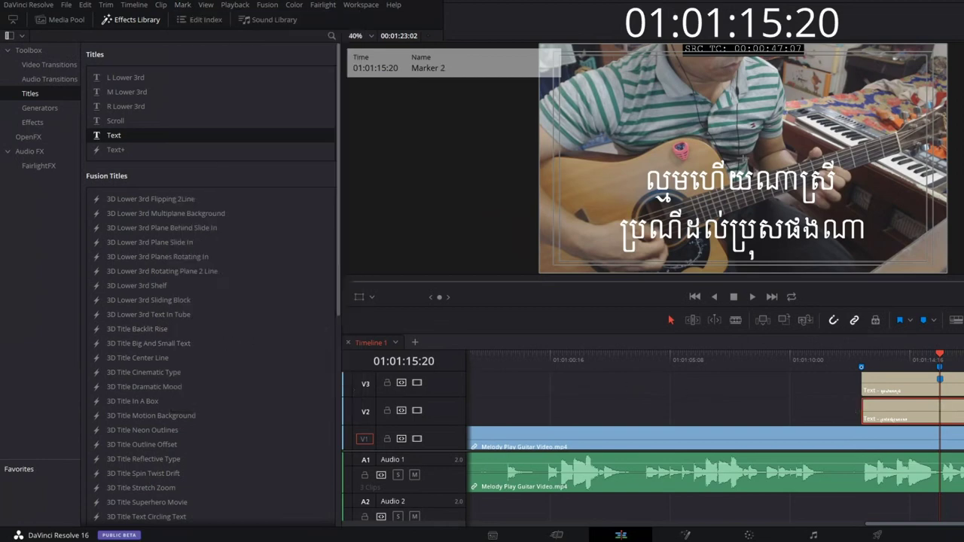
{"action": "key", "text": "ctrl+minus"}
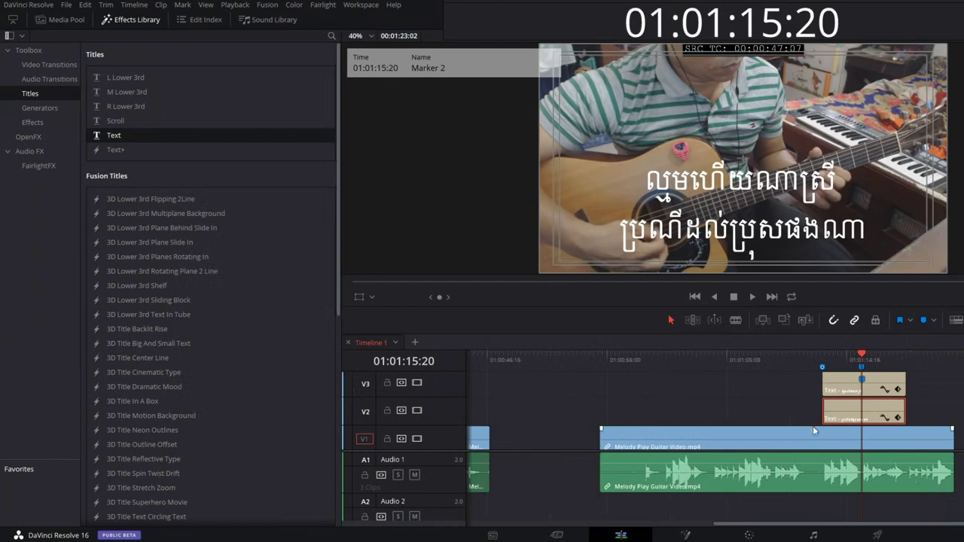
{"action": "left_click", "coordinate": [864, 380]}
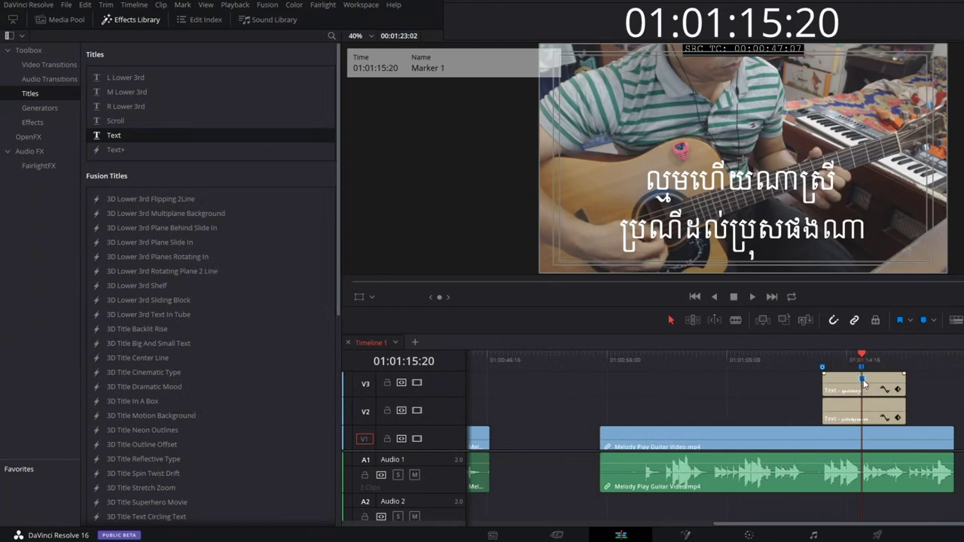
{"action": "left_click", "coordinate": [184, 6]}
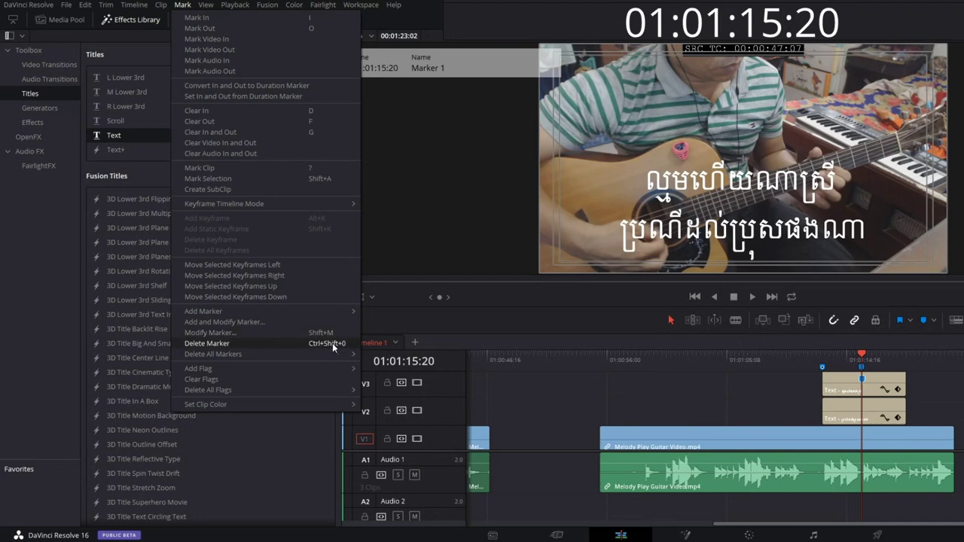
{"action": "left_click", "coordinate": [206, 343]}
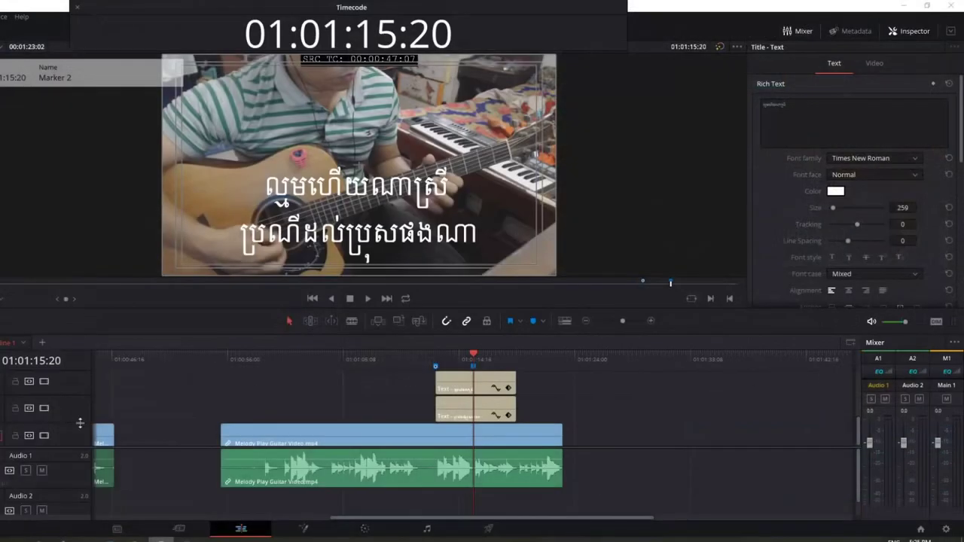
Step: Zoom into the timeline, park the playhead at 01:01:13:05, then zoom back out
{"action": "left_click", "coordinate": [652, 321]}
{"action": "left_click", "coordinate": [652, 321]}
{"action": "left_click", "coordinate": [651, 322]}
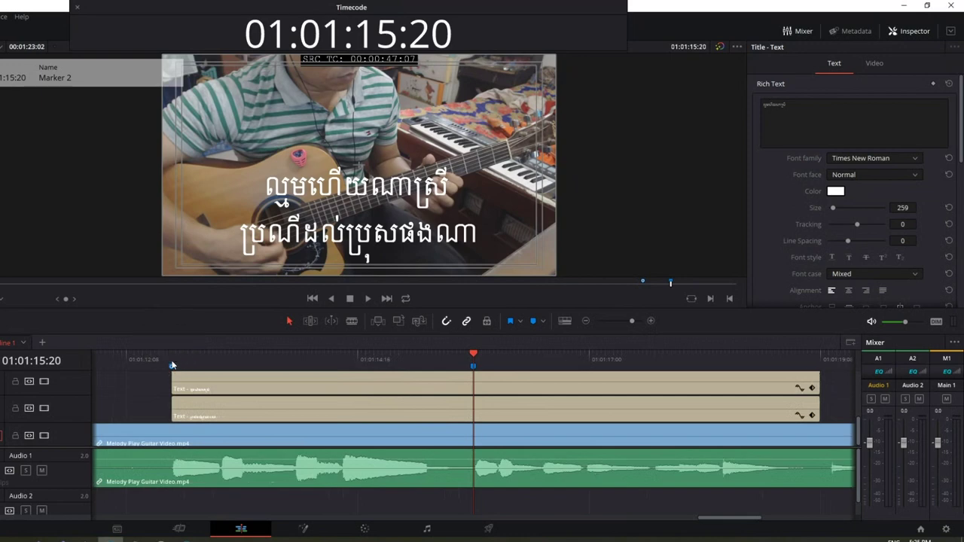
{"action": "mouse_move", "coordinate": [170, 369]}
{"action": "left_click", "coordinate": [213, 358]}
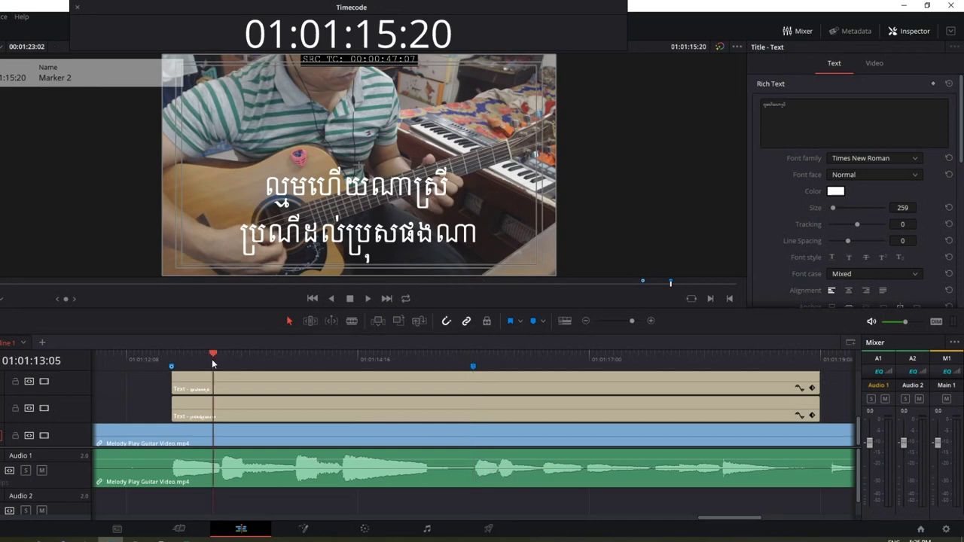
{"action": "key", "text": "ctrl+minus"}
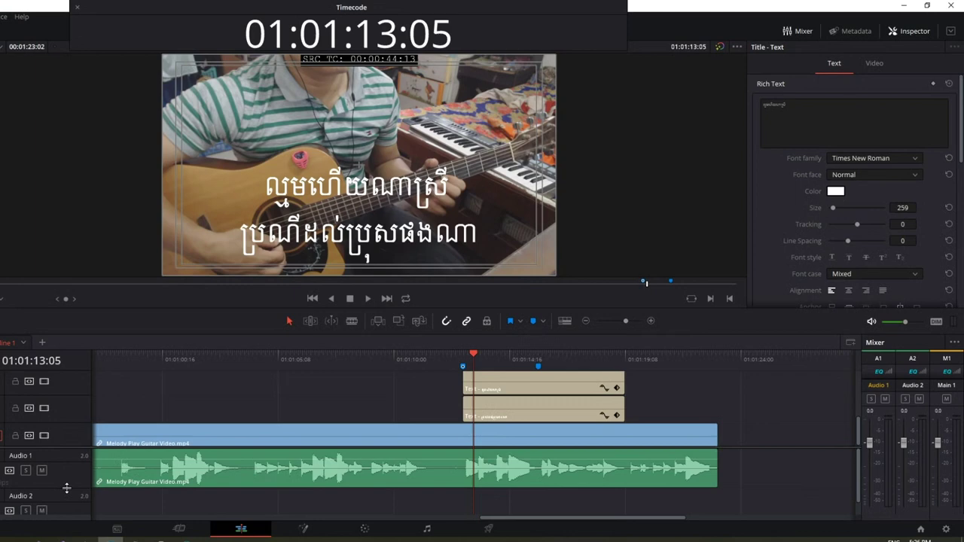
Step: Shrink Audio 1 to a thin strip and lower the track divider to enlarge the video and title tracks
{"action": "left_click_drag", "start_coordinate": [66, 489], "coordinate": [64, 461]}
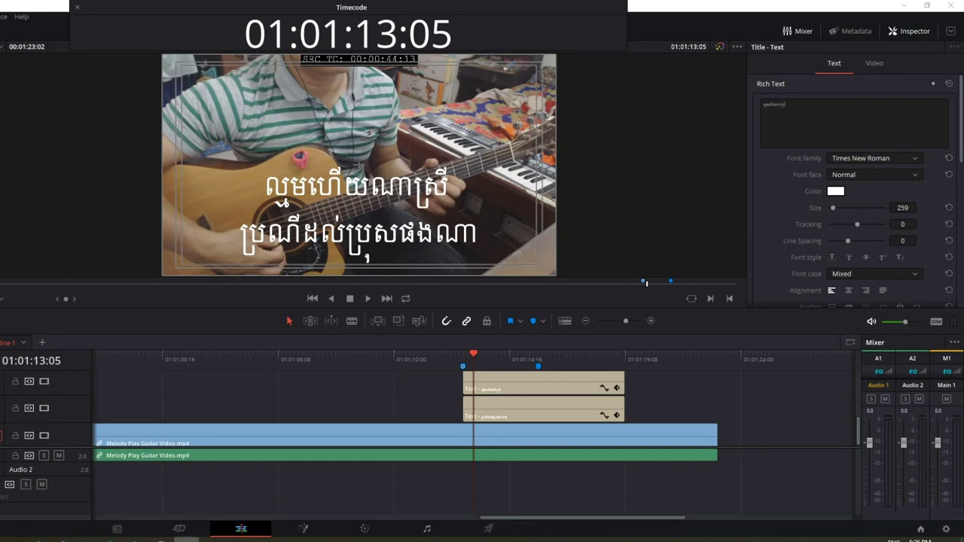
{"action": "mouse_move", "coordinate": [4, 434]}
{"action": "left_mouse_down"}
{"action": "mouse_move", "coordinate": [128, 397]}
{"action": "mouse_move", "coordinate": [163, 362]}
{"action": "mouse_move", "coordinate": [175, 388]}
{"action": "left_mouse_up"}
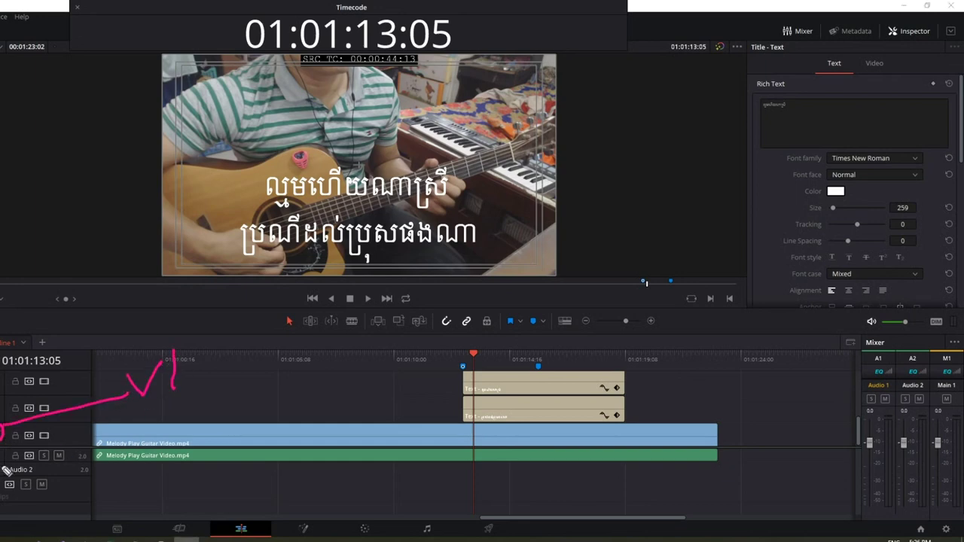
{"action": "left_click_drag", "start_coordinate": [6, 444], "coordinate": [2, 467]}
{"action": "left_click_drag", "start_coordinate": [73, 499], "coordinate": [106, 494]}
{"action": "mouse_move", "coordinate": [1, 452]}
{"action": "left_mouse_down"}
{"action": "mouse_move", "coordinate": [288, 451]}
{"action": "mouse_move", "coordinate": [258, 363]}
{"action": "left_mouse_up"}
{"action": "left_click_drag", "start_coordinate": [258, 363], "coordinate": [278, 388]}
{"action": "left_click_drag", "start_coordinate": [240, 452], "coordinate": [248, 504]}
{"action": "mouse_move", "coordinate": [233, 484]}
{"action": "left_mouse_down"}
{"action": "mouse_move", "coordinate": [249, 503]}
{"action": "mouse_move", "coordinate": [268, 476]}
{"action": "left_mouse_up"}
{"action": "left_click_drag", "start_coordinate": [55, 360], "coordinate": [72, 442]}
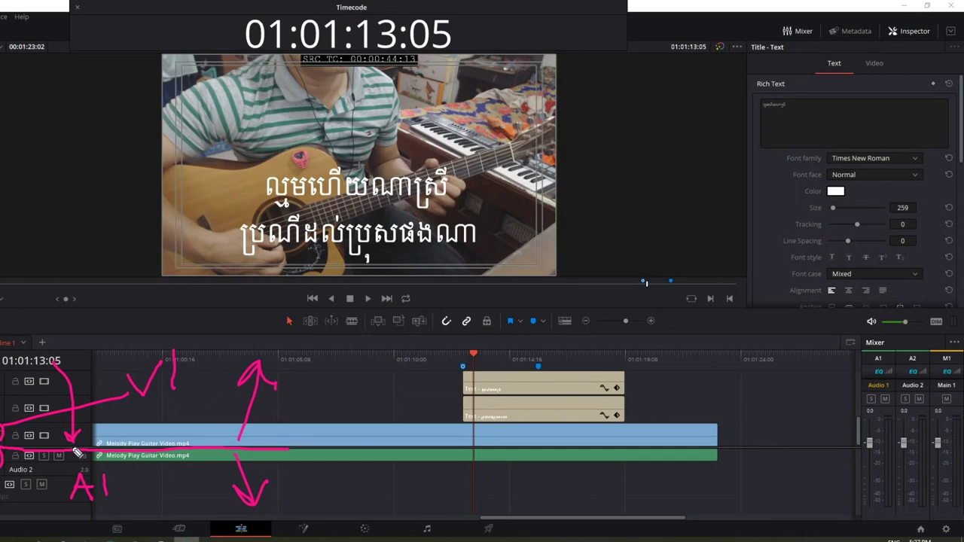
{"action": "key", "text": "Escape"}
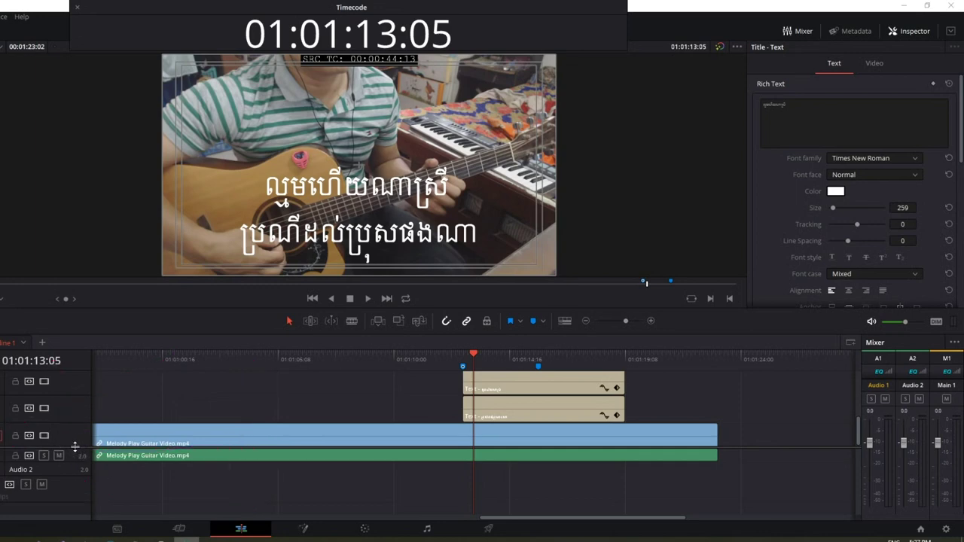
{"action": "left_click_drag", "start_coordinate": [76, 447], "coordinate": [63, 485]}
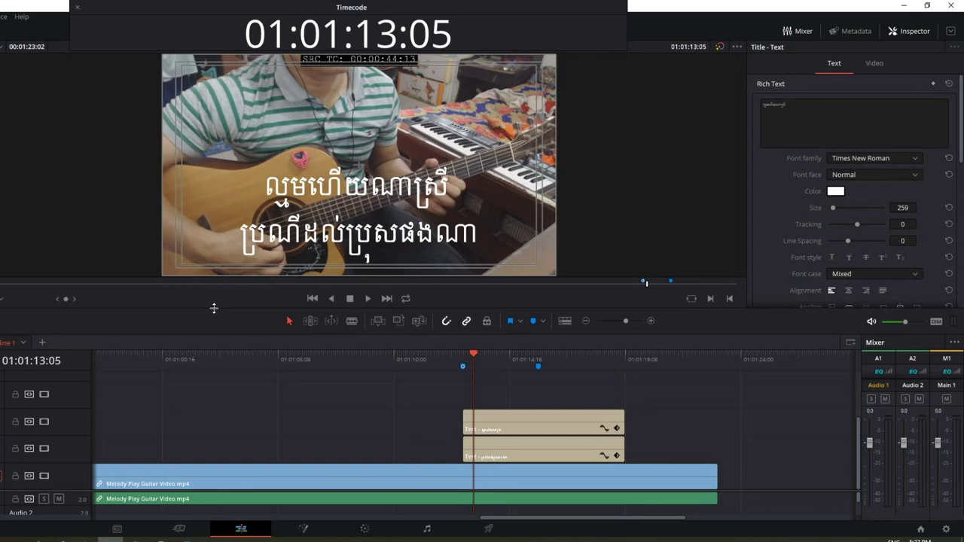
Step: Raise the viewer/timeline divider so the timeline panel grows and the preview shrinks
{"action": "left_click_drag", "start_coordinate": [214, 308], "coordinate": [217, 264]}
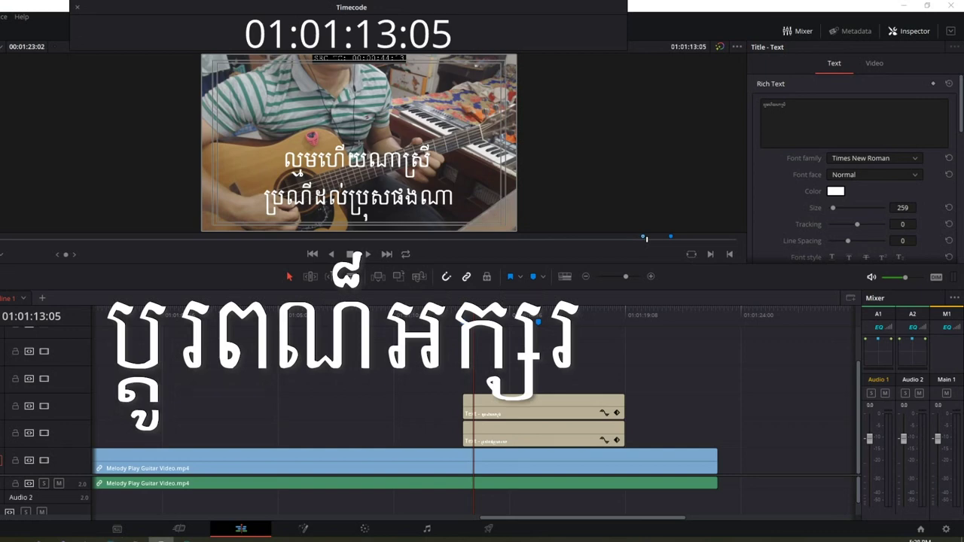
{"action": "left_click", "coordinate": [524, 406]}
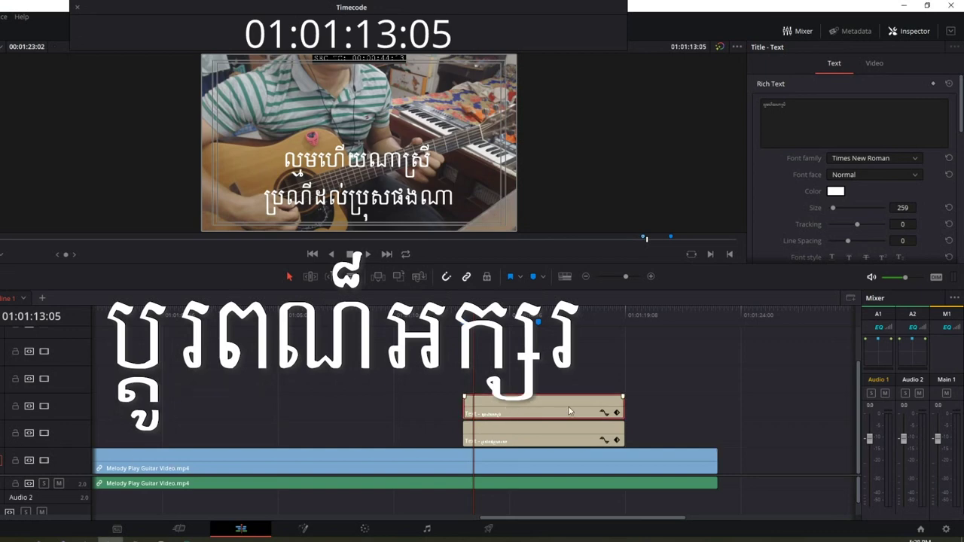
{"action": "right_click", "coordinate": [519, 400]}
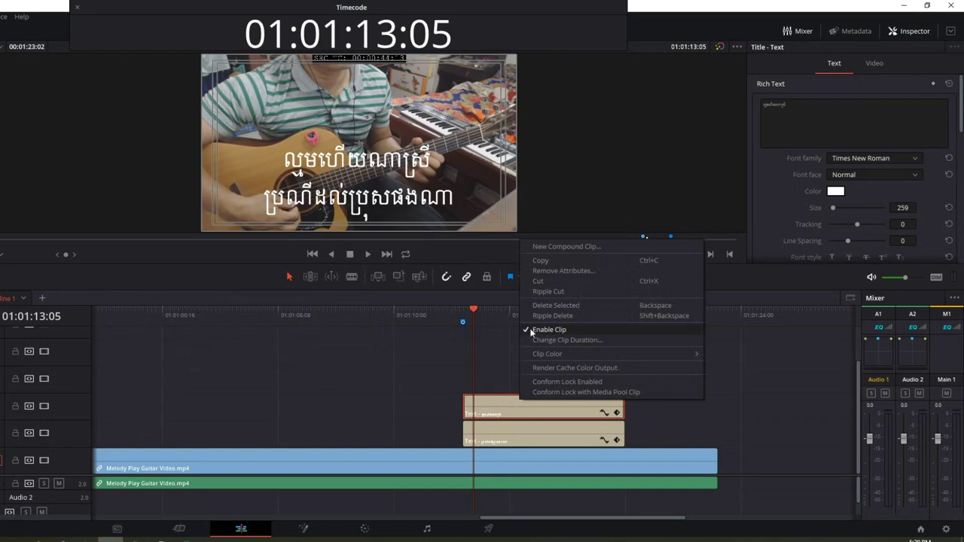
{"action": "left_click", "coordinate": [563, 331]}
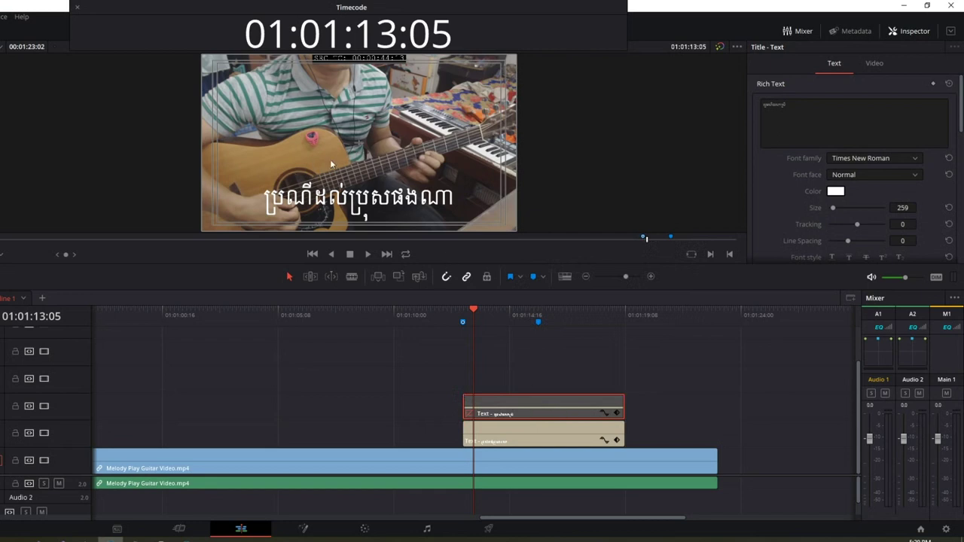
{"action": "right_click", "coordinate": [516, 400]}
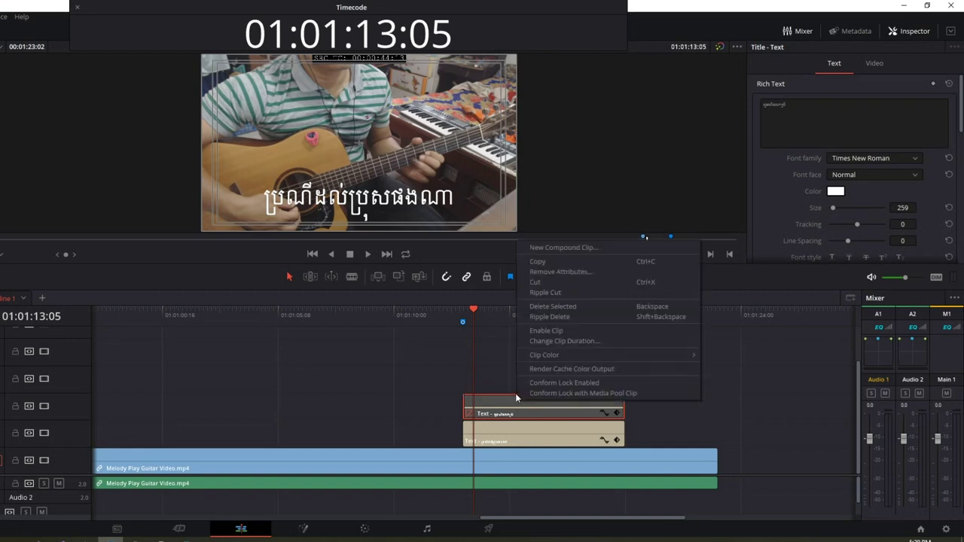
{"action": "left_click", "coordinate": [549, 332]}
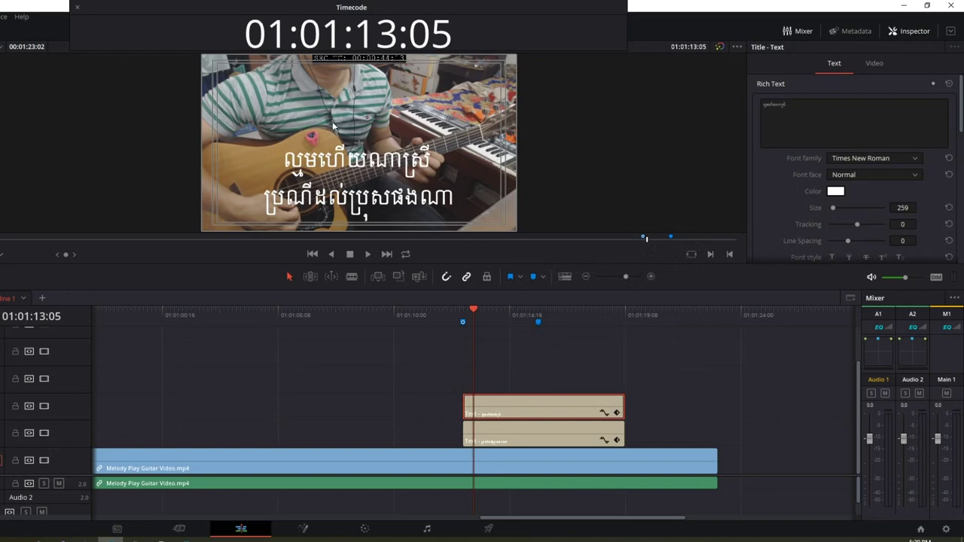
{"action": "left_click", "coordinate": [528, 431]}
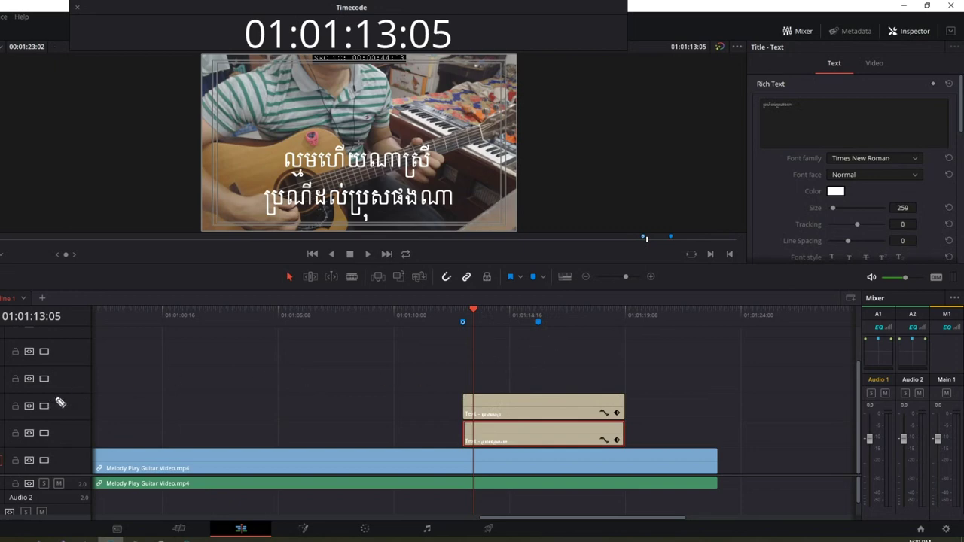
Step: Adjust the timeline track sizes and layout
{"action": "left_click_drag", "start_coordinate": [7, 404], "coordinate": [122, 345]}
{"action": "mouse_move", "coordinate": [34, 393]}
{"action": "left_mouse_down"}
{"action": "mouse_move", "coordinate": [5, 402]}
{"action": "mouse_move", "coordinate": [1, 466]}
{"action": "left_mouse_up"}
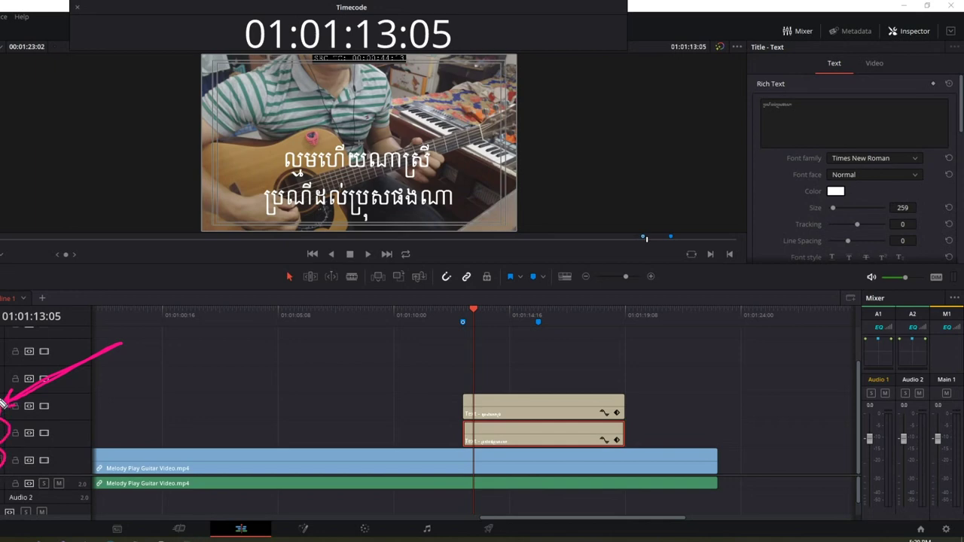
{"action": "left_click_drag", "start_coordinate": [151, 337], "coordinate": [6, 407]}
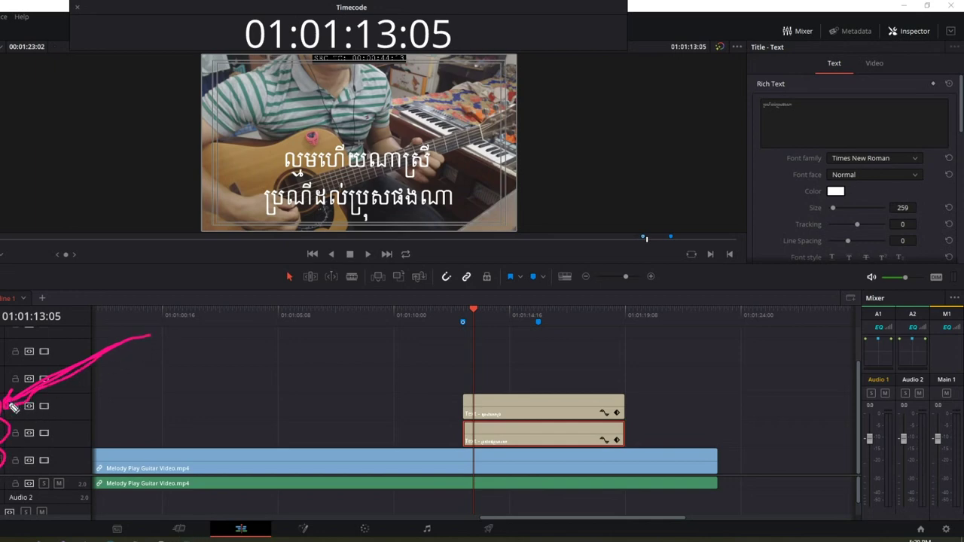
{"action": "left_click_drag", "start_coordinate": [94, 416], "coordinate": [416, 405]}
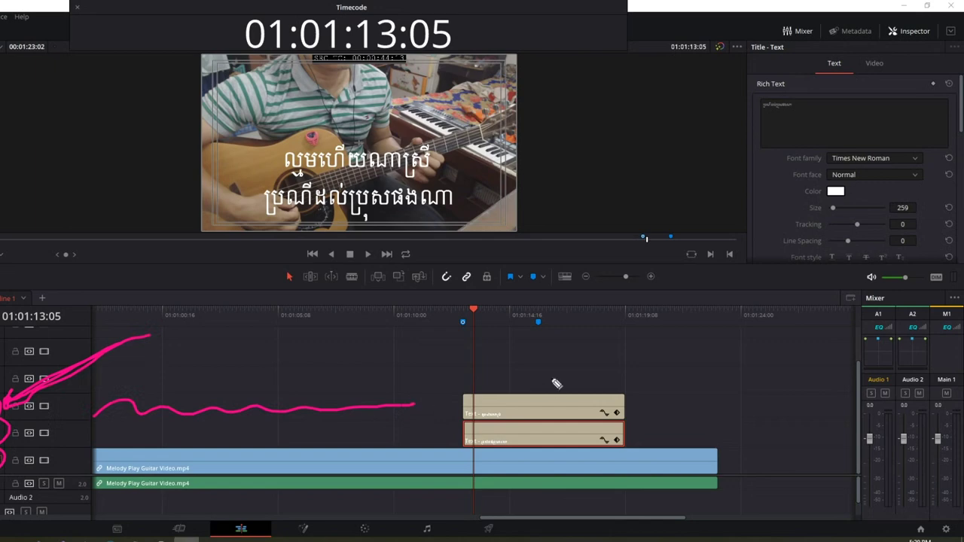
{"action": "mouse_move", "coordinate": [580, 337]}
{"action": "left_mouse_down"}
{"action": "mouse_move", "coordinate": [553, 385]}
{"action": "mouse_move", "coordinate": [585, 373]}
{"action": "left_mouse_up"}
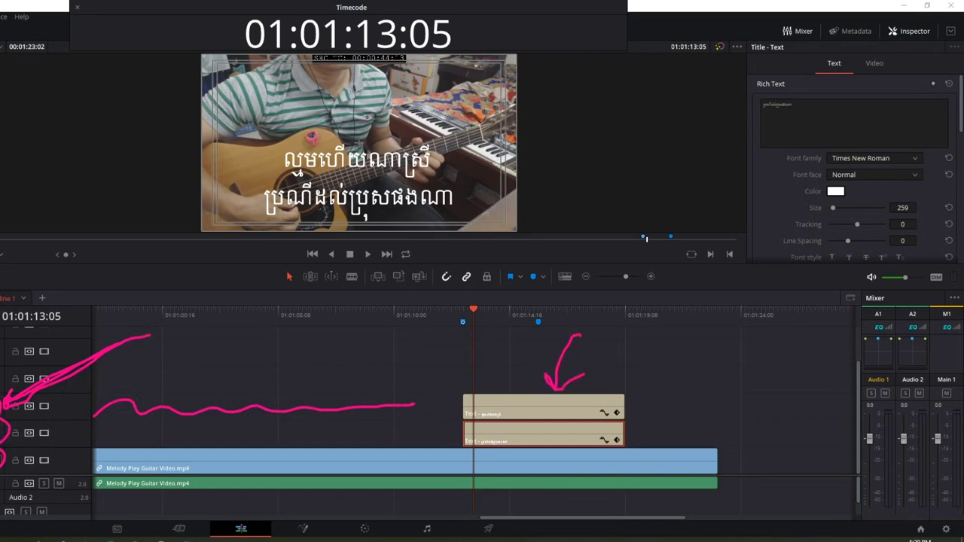
{"action": "left_click_drag", "start_coordinate": [14, 434], "coordinate": [11, 388]}
{"action": "key", "text": "Escape"}
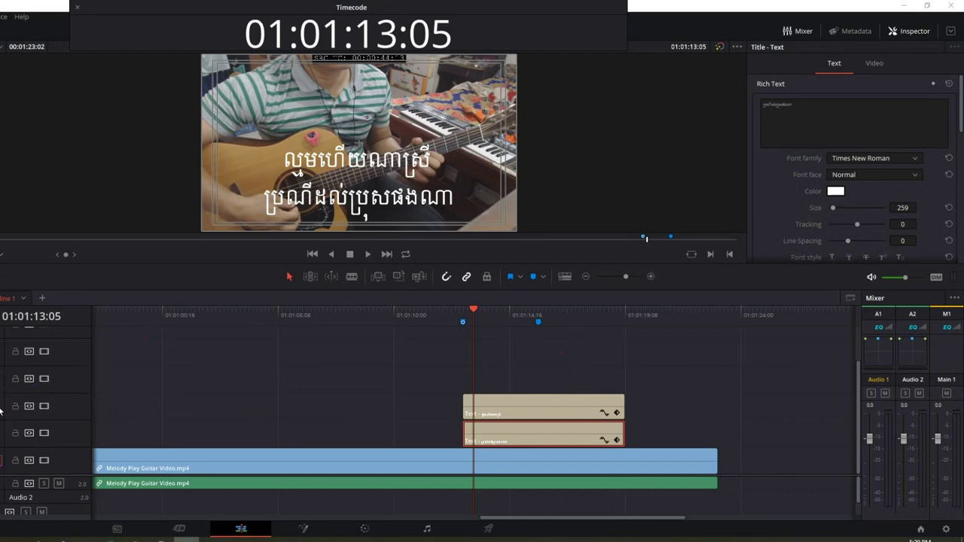
Step: Target the upper title track and park the playhead at 01:01:13:22
{"action": "left_click", "coordinate": [2, 407]}
{"action": "left_click", "coordinate": [504, 332]}
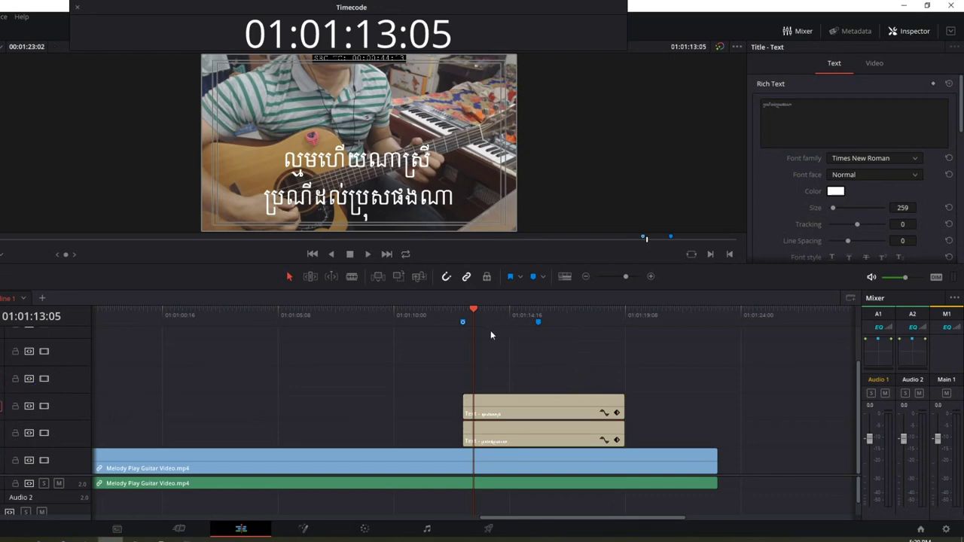
{"action": "left_click", "coordinate": [492, 320]}
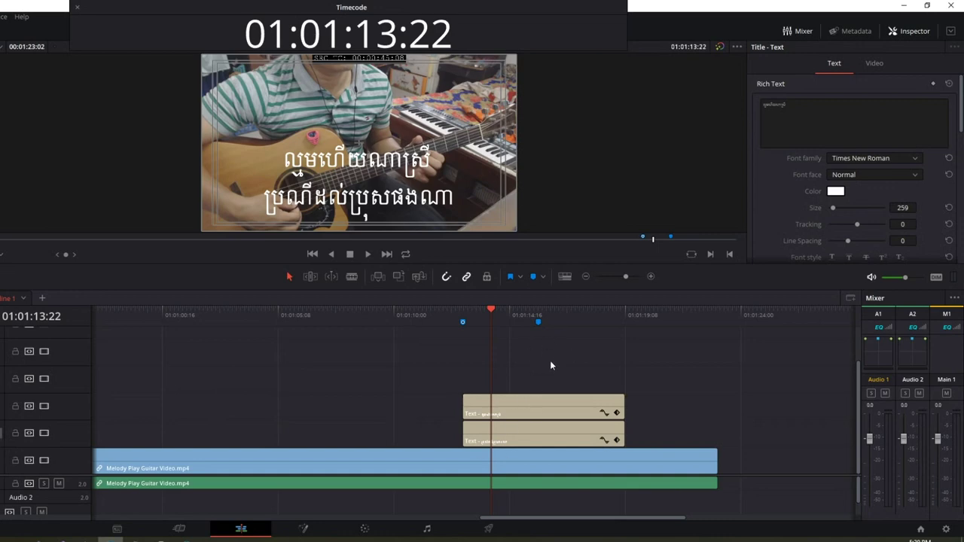
{"action": "left_click", "coordinate": [44, 407]}
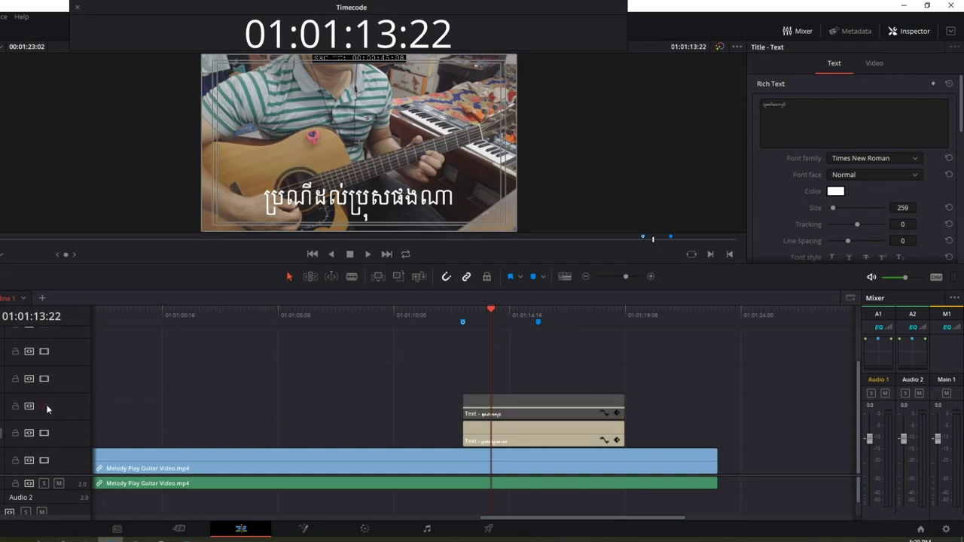
{"action": "left_click", "coordinate": [44, 407]}
{"action": "left_click", "coordinate": [45, 407]}
{"action": "left_click", "coordinate": [45, 407]}
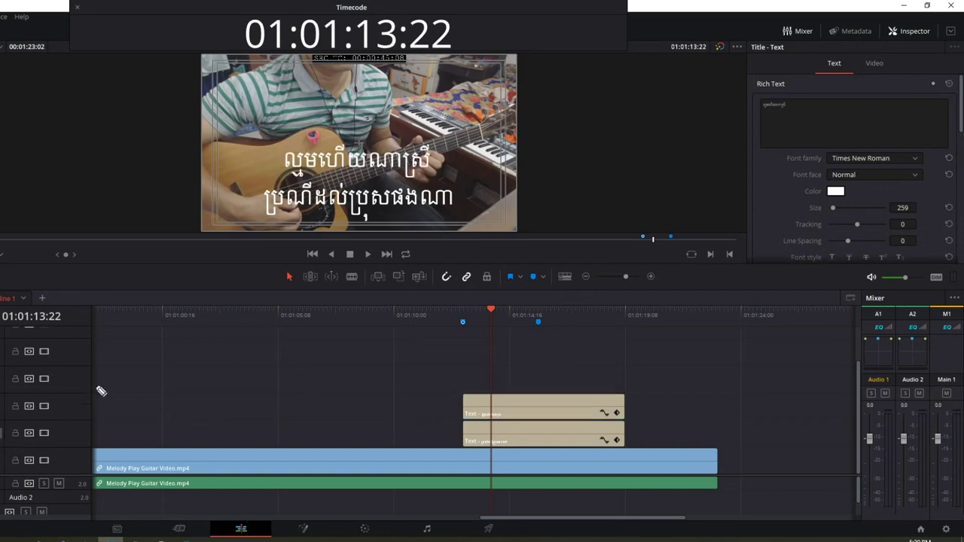
{"action": "mouse_move", "coordinate": [53, 405]}
{"action": "left_mouse_down"}
{"action": "mouse_move", "coordinate": [110, 379]}
{"action": "mouse_move", "coordinate": [51, 405]}
{"action": "mouse_move", "coordinate": [69, 414]}
{"action": "mouse_move", "coordinate": [44, 423]}
{"action": "mouse_move", "coordinate": [54, 401]}
{"action": "mouse_move", "coordinate": [434, 394]}
{"action": "left_mouse_up"}
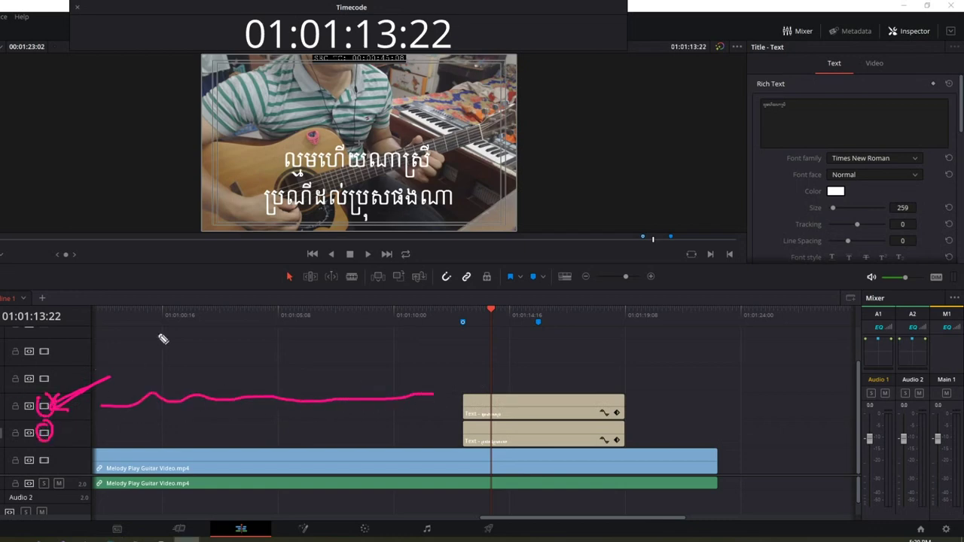
{"action": "mouse_move", "coordinate": [87, 311]}
{"action": "left_mouse_down"}
{"action": "mouse_move", "coordinate": [59, 396]}
{"action": "mouse_move", "coordinate": [795, 393]}
{"action": "left_mouse_up"}
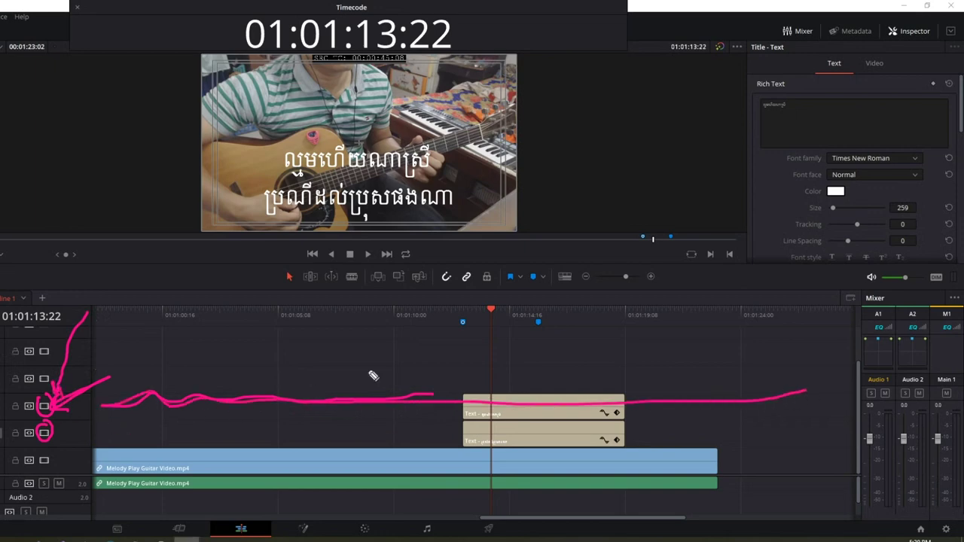
{"action": "mouse_move", "coordinate": [580, 312]}
{"action": "left_mouse_down"}
{"action": "mouse_move", "coordinate": [544, 390]}
{"action": "mouse_move", "coordinate": [565, 374]}
{"action": "mouse_move", "coordinate": [518, 401]}
{"action": "left_mouse_up"}
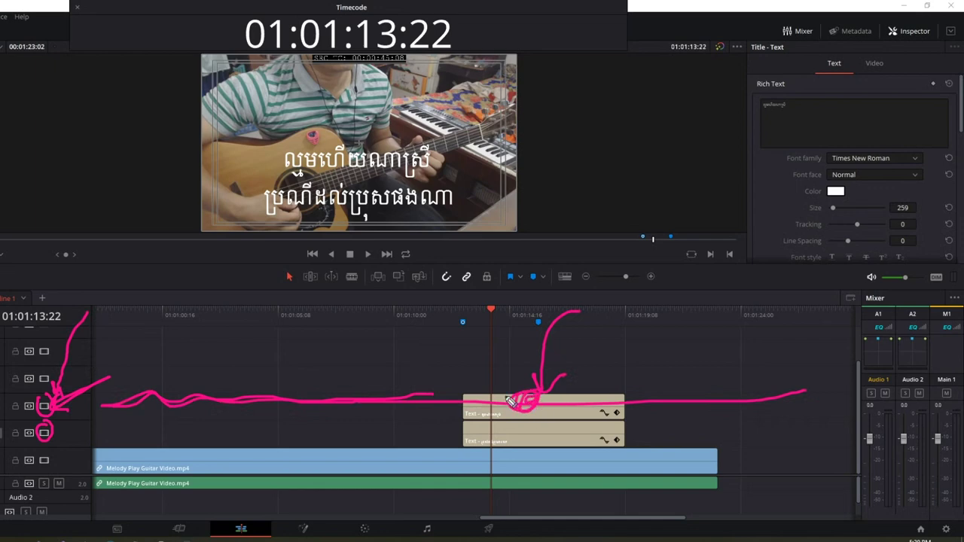
{"action": "key", "text": "Escape"}
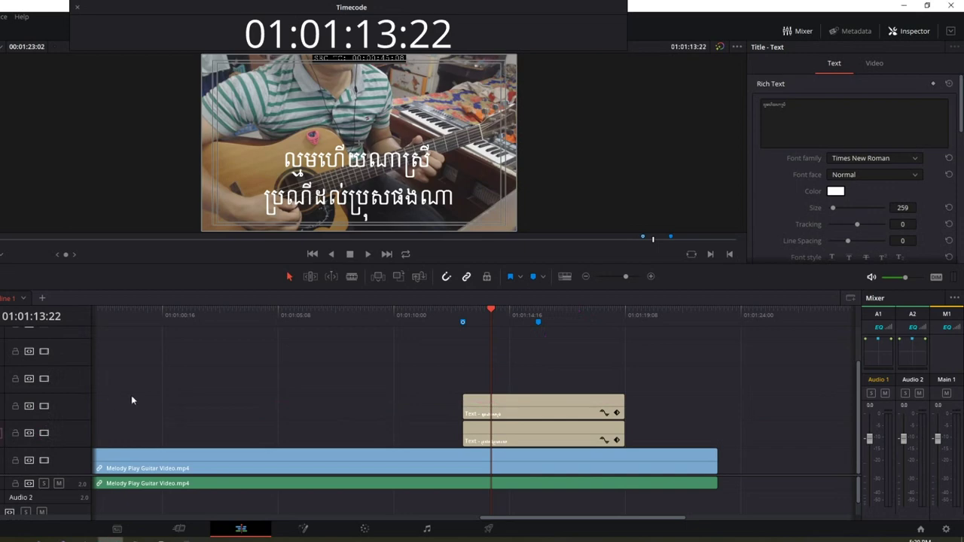
{"action": "left_click", "coordinate": [43, 406]}
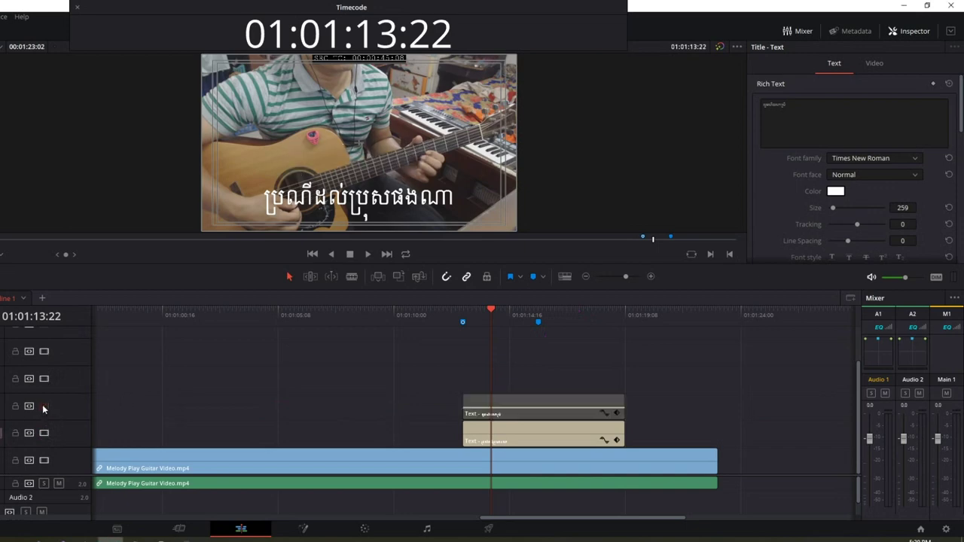
{"action": "left_click", "coordinate": [44, 406]}
{"action": "left_click", "coordinate": [44, 433]}
{"action": "left_click", "coordinate": [43, 433]}
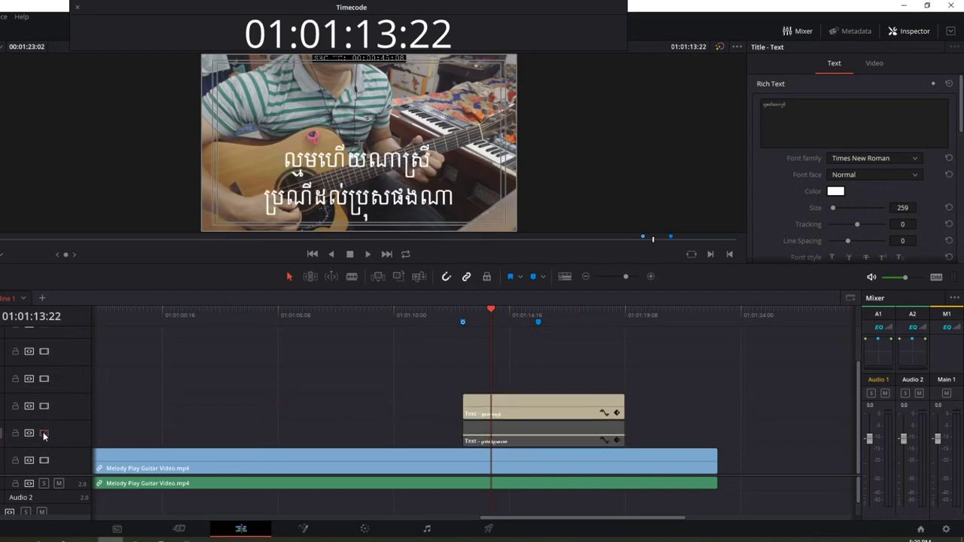
{"action": "left_click", "coordinate": [43, 434]}
{"action": "left_click", "coordinate": [43, 434]}
{"action": "left_click", "coordinate": [43, 433]}
{"action": "left_click", "coordinate": [43, 433]}
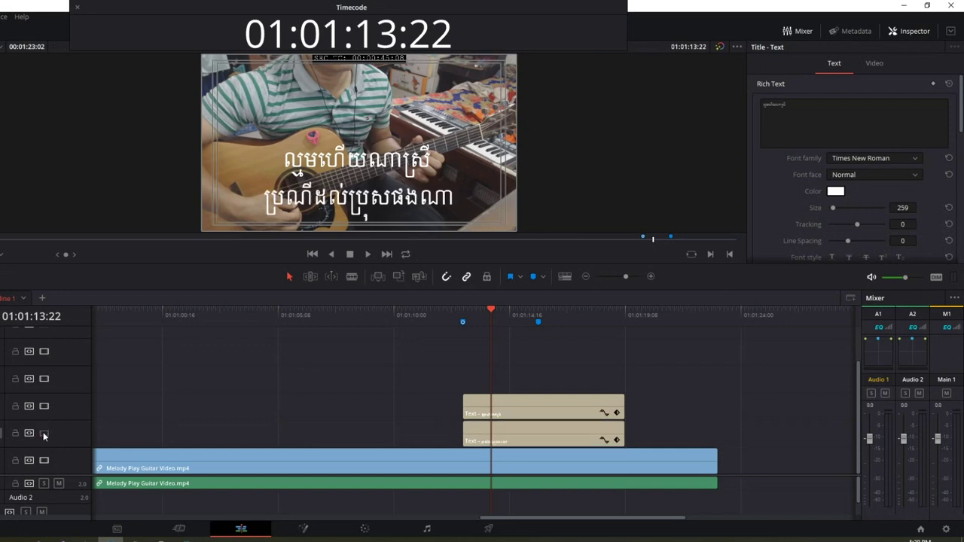
{"action": "left_click", "coordinate": [43, 433]}
{"action": "left_click", "coordinate": [43, 433]}
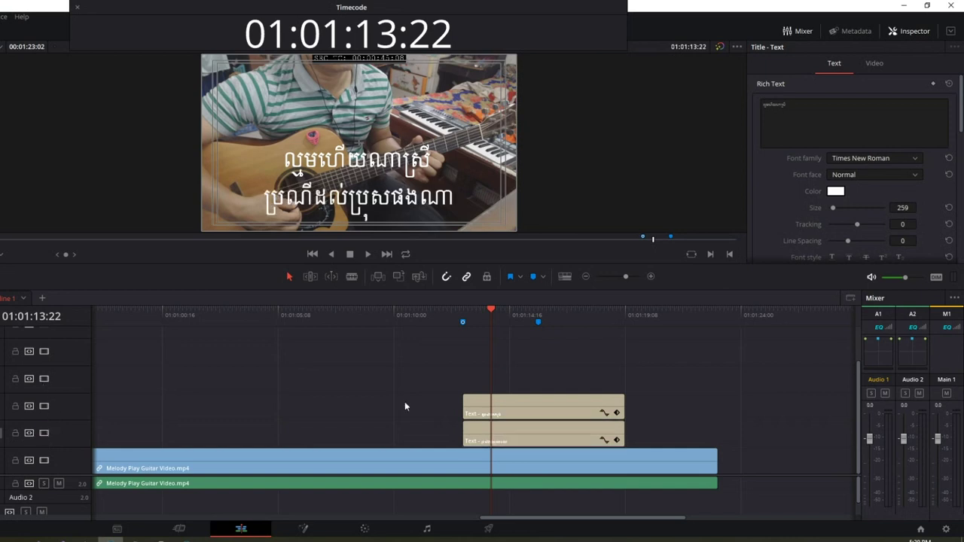
Step: Disable the lower title clip via its context menu, then enable it again
{"action": "right_click", "coordinate": [520, 430]}
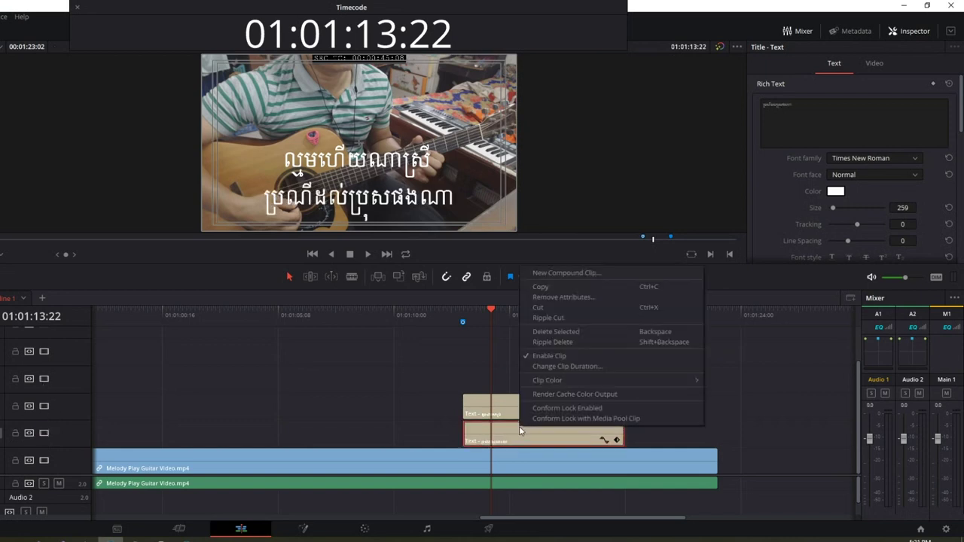
{"action": "left_click", "coordinate": [541, 357]}
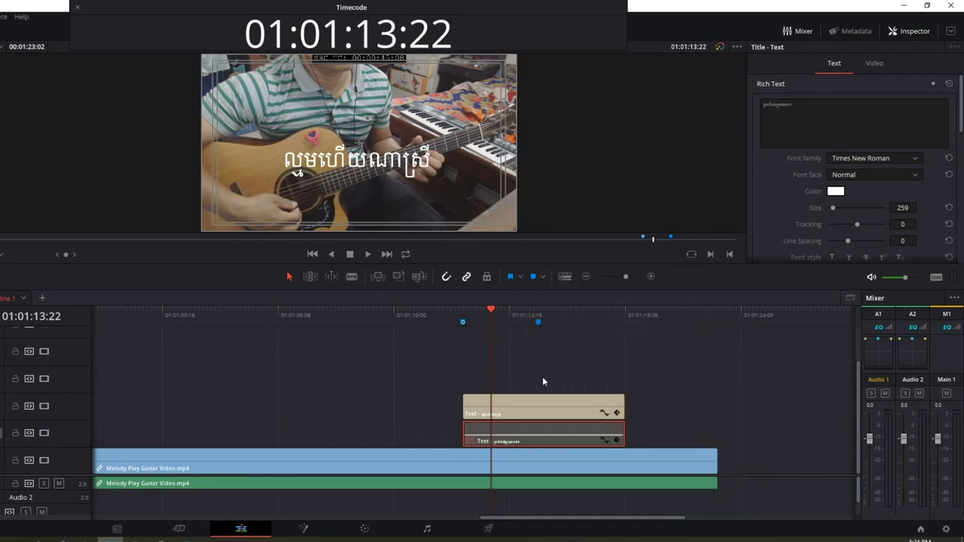
{"action": "right_click", "coordinate": [507, 427]}
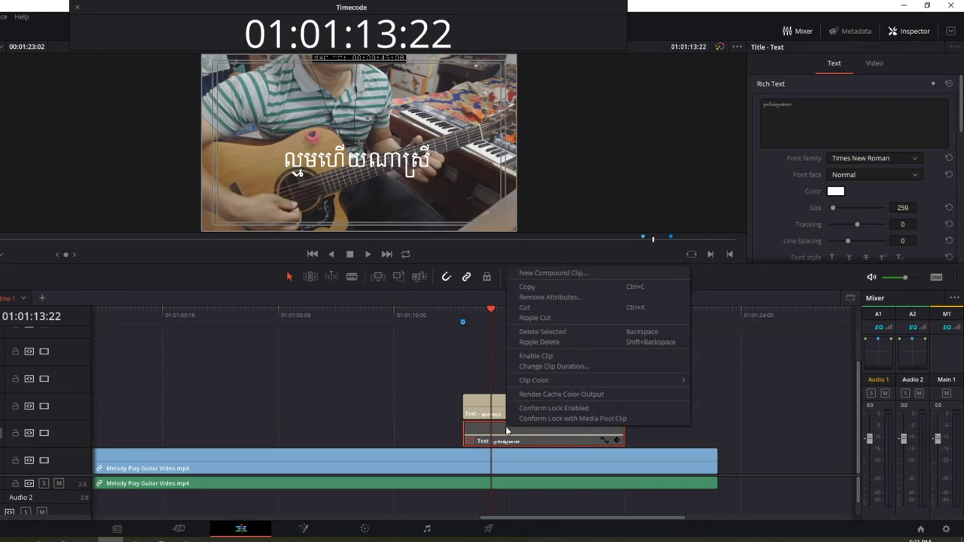
{"action": "left_click", "coordinate": [528, 356]}
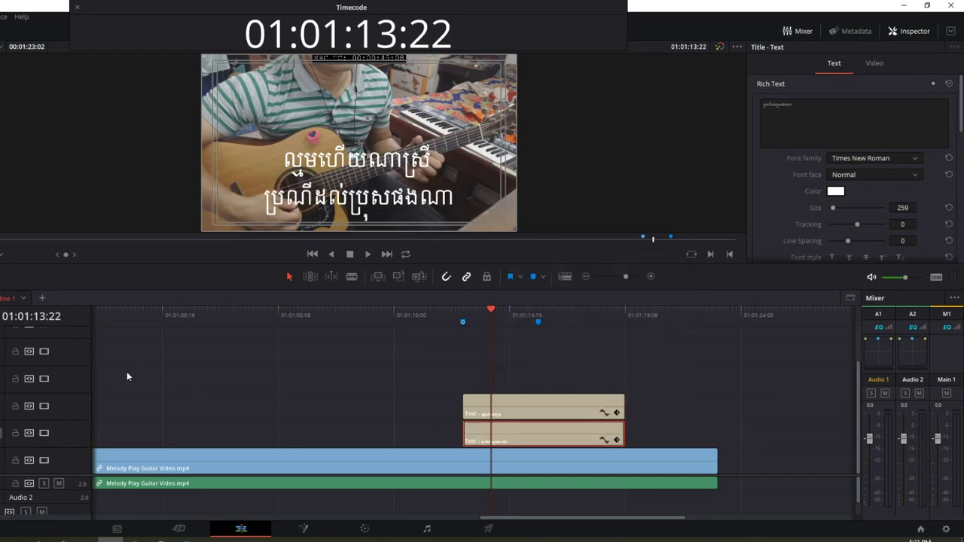
Step: Toggle the V1 guitar video track and the lower title track off and back on
{"action": "left_click", "coordinate": [45, 459]}
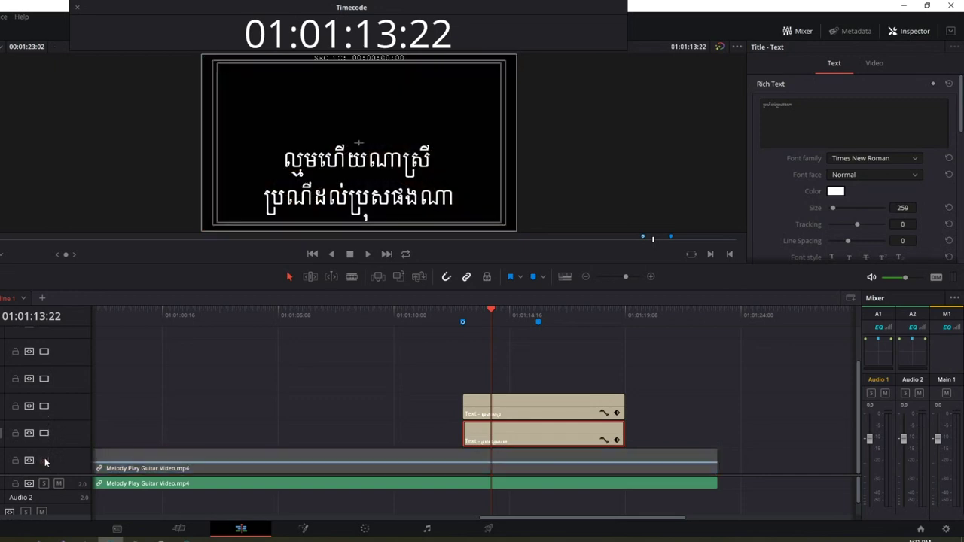
{"action": "left_click", "coordinate": [45, 459]}
{"action": "left_click", "coordinate": [44, 460]}
{"action": "left_click", "coordinate": [45, 460]}
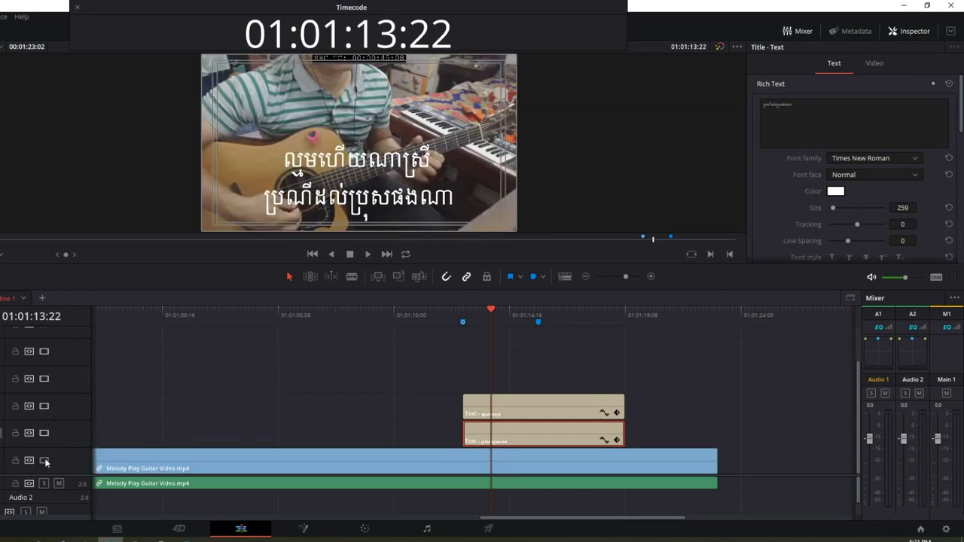
{"action": "left_click", "coordinate": [44, 433]}
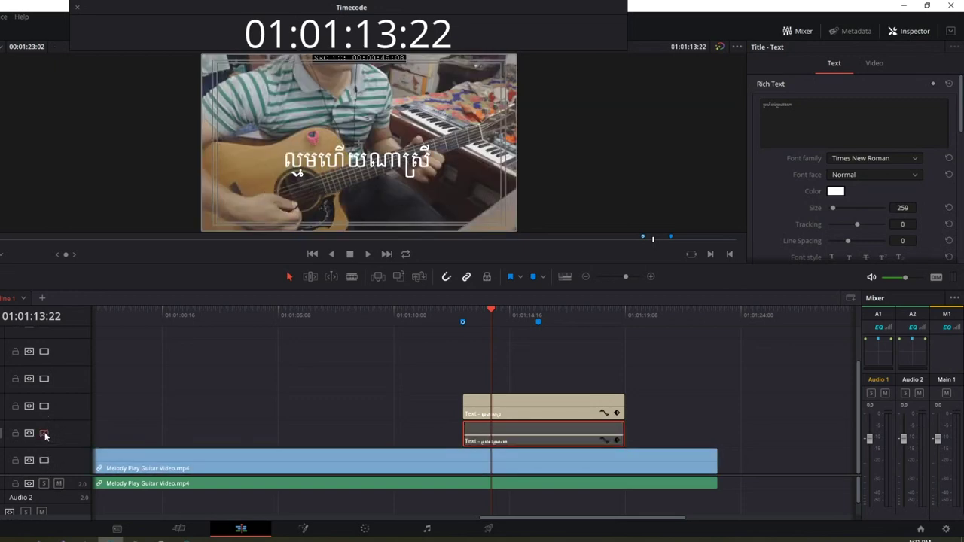
{"action": "left_click", "coordinate": [44, 433]}
{"action": "left_click", "coordinate": [44, 433]}
{"action": "left_click", "coordinate": [45, 434]}
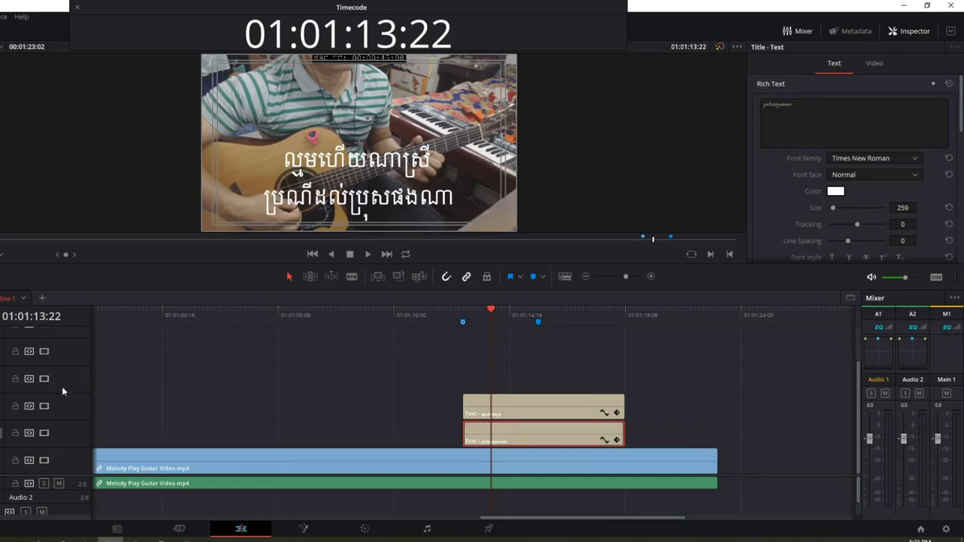
{"action": "left_click", "coordinate": [511, 322]}
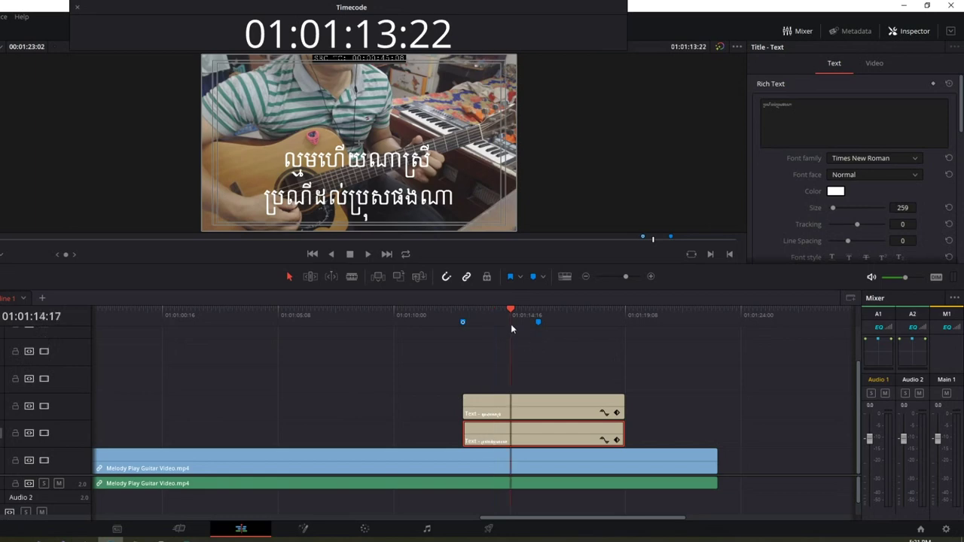
{"action": "left_click", "coordinate": [506, 403]}
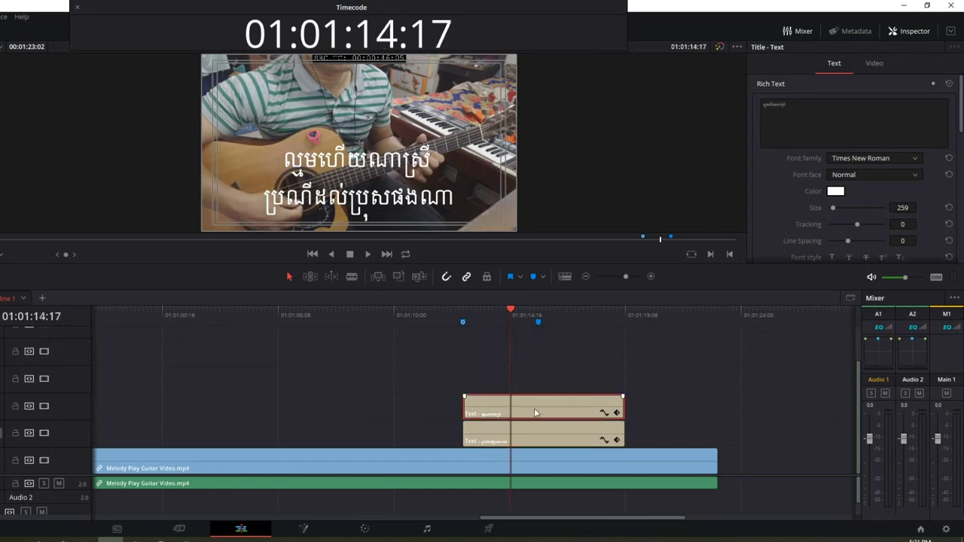
{"action": "left_click", "coordinate": [45, 406]}
{"action": "left_click", "coordinate": [44, 406]}
{"action": "left_click", "coordinate": [46, 405]}
{"action": "left_click", "coordinate": [46, 405]}
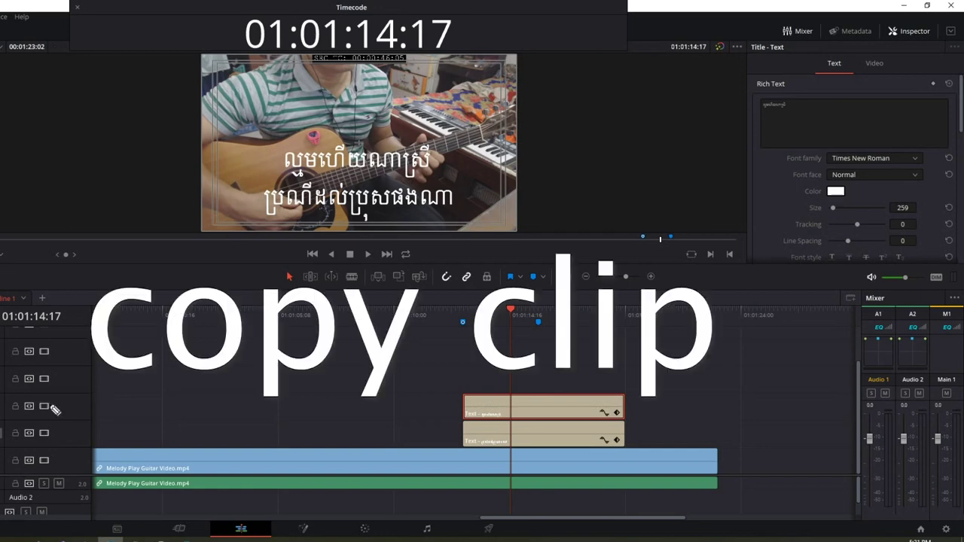
Step: Sketch a reminder arrow, then Alt-drag the upper title clip onto the empty track above
{"action": "mouse_move", "coordinate": [81, 197]}
{"action": "left_mouse_down"}
{"action": "mouse_move", "coordinate": [85, 165]}
{"action": "mouse_move", "coordinate": [106, 193]}
{"action": "mouse_move", "coordinate": [114, 175]}
{"action": "mouse_move", "coordinate": [122, 188]}
{"action": "mouse_move", "coordinate": [155, 179]}
{"action": "left_mouse_up"}
{"action": "mouse_move", "coordinate": [156, 143]}
{"action": "left_mouse_down"}
{"action": "mouse_move", "coordinate": [200, 131]}
{"action": "mouse_move", "coordinate": [176, 181]}
{"action": "left_mouse_up"}
{"action": "left_click_drag", "start_coordinate": [531, 399], "coordinate": [539, 363]}
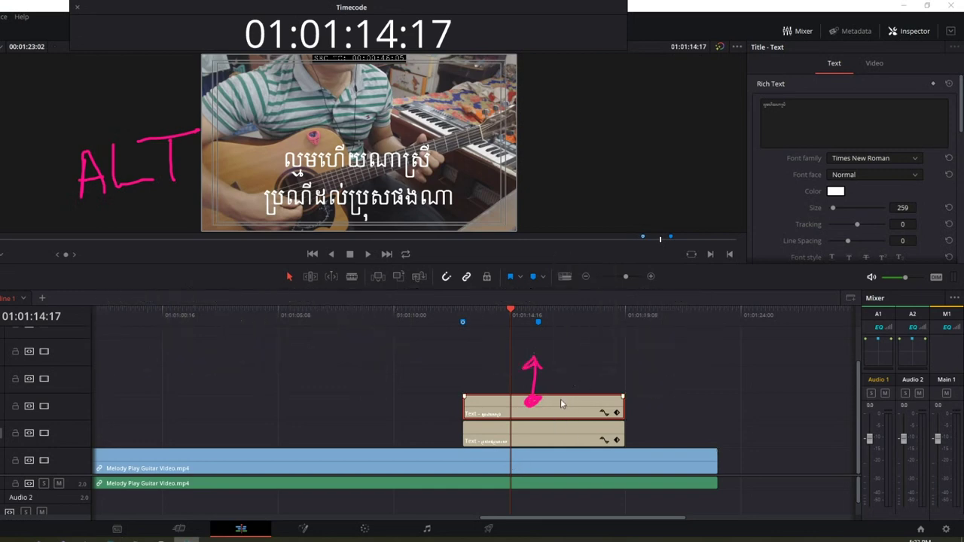
{"action": "left_click_drag", "start_coordinate": [567, 400], "coordinate": [577, 388], "text": "alt"}
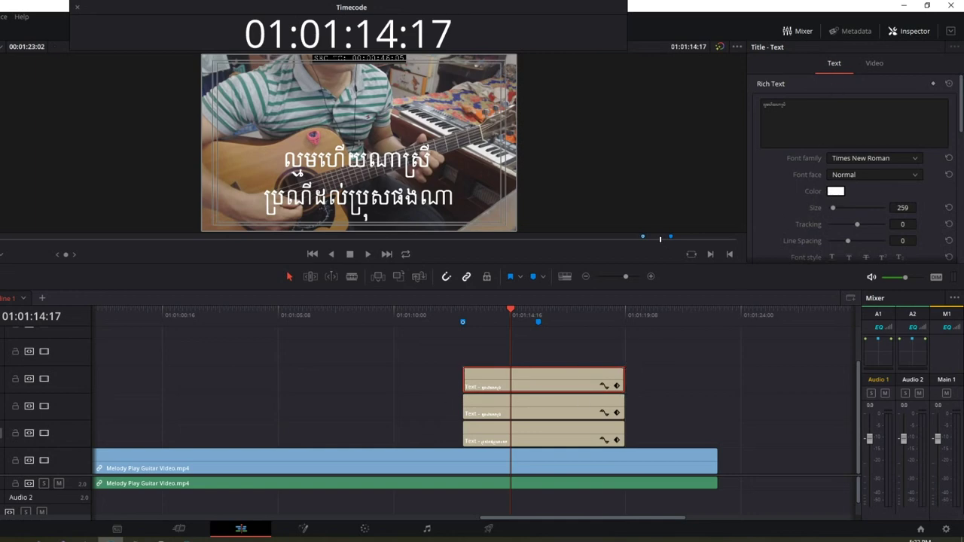
{"action": "left_click", "coordinate": [913, 33]}
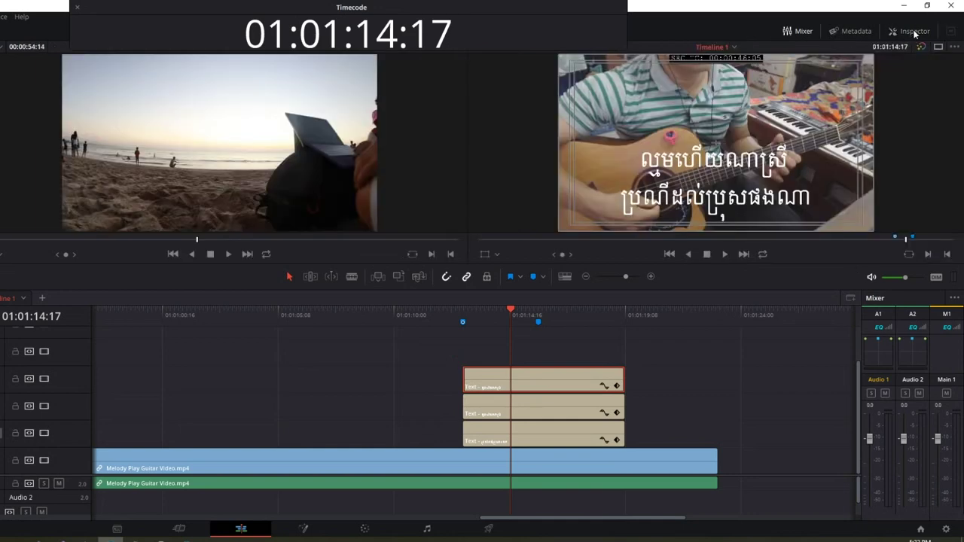
{"action": "left_click", "coordinate": [914, 32]}
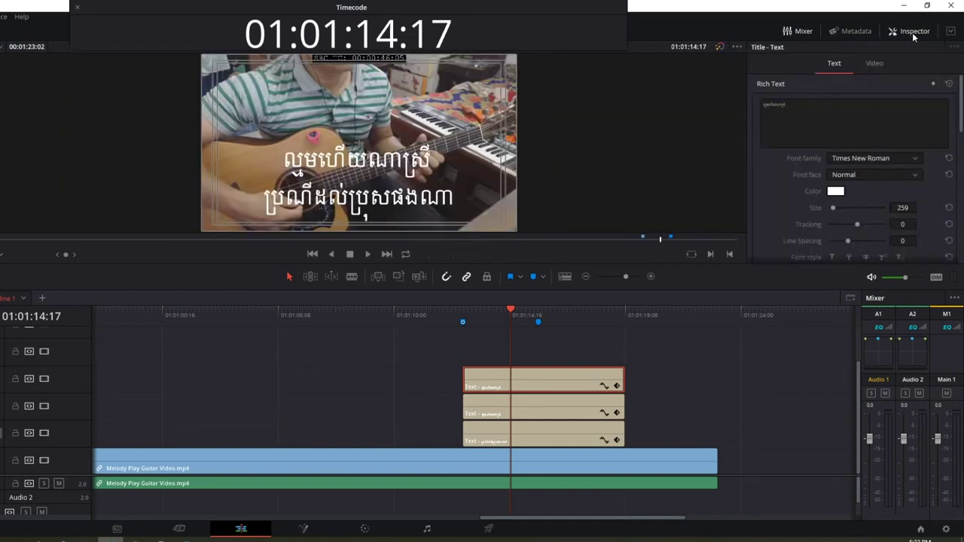
{"action": "left_click", "coordinate": [915, 33]}
{"action": "left_click", "coordinate": [913, 32]}
Step: Set the top title copy's text colour to bright green (#58ff11)
{"action": "left_click", "coordinate": [837, 192]}
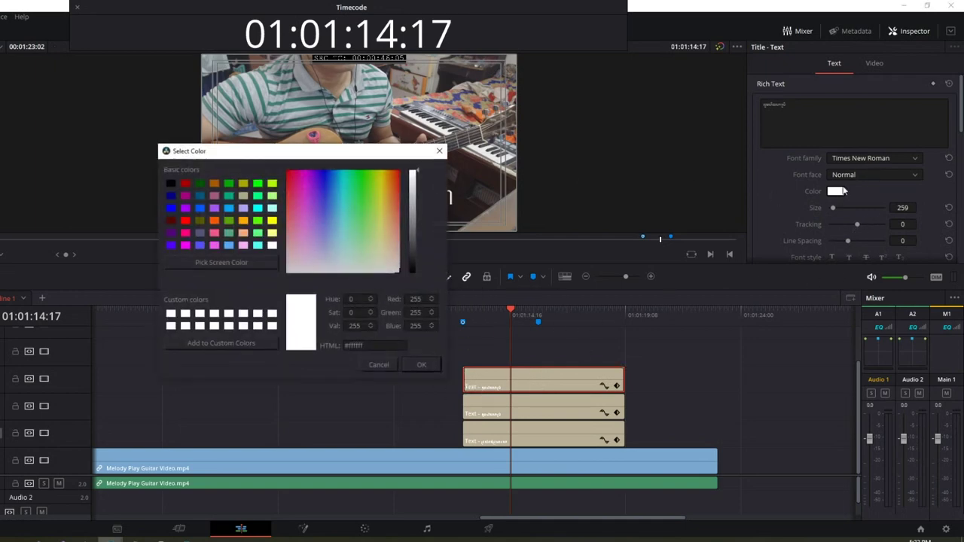
{"action": "left_click_drag", "start_coordinate": [315, 161], "coordinate": [641, 124]}
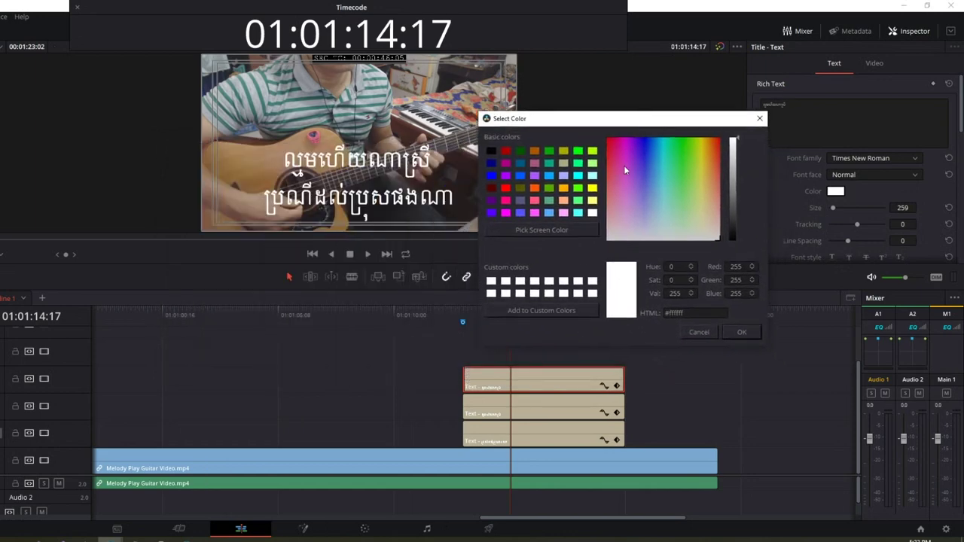
{"action": "left_click", "coordinate": [687, 144]}
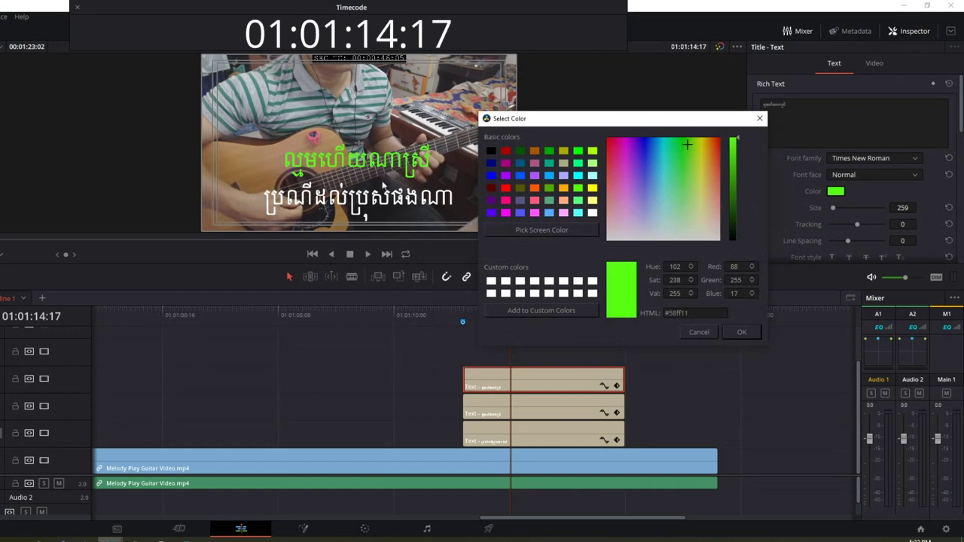
{"action": "left_click", "coordinate": [731, 332]}
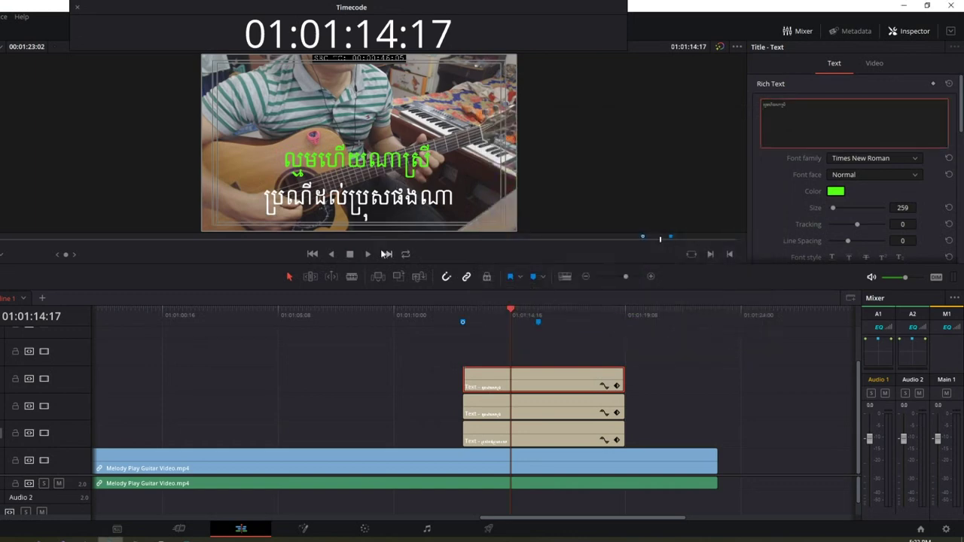
Step: Disable and re-enable the top title clip, comparing it with the second title clip
{"action": "right_click", "coordinate": [538, 376]}
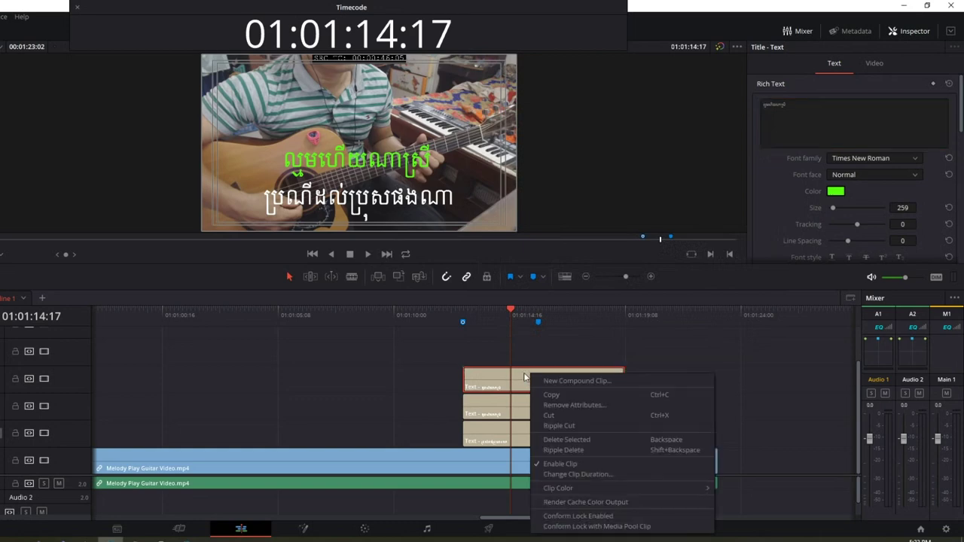
{"action": "left_click", "coordinate": [557, 464]}
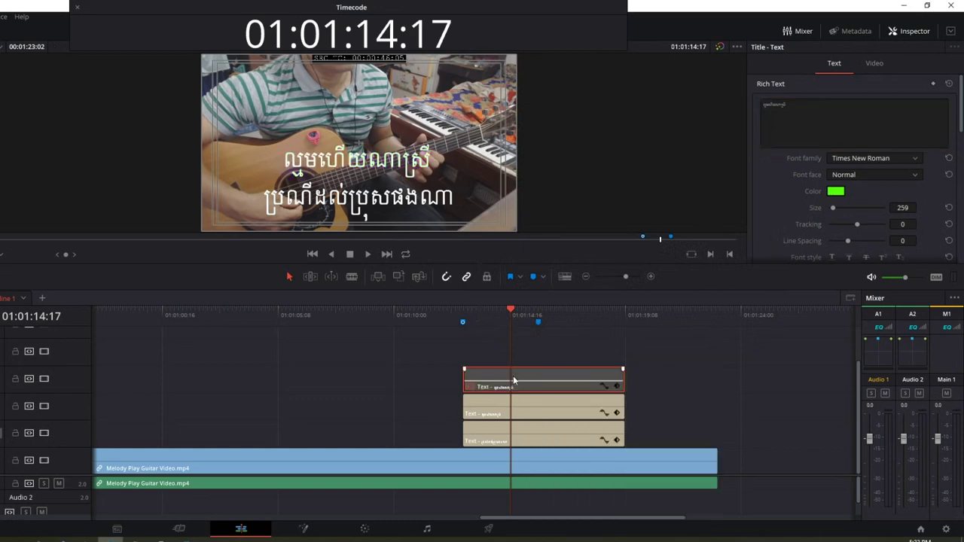
{"action": "left_click", "coordinate": [548, 405]}
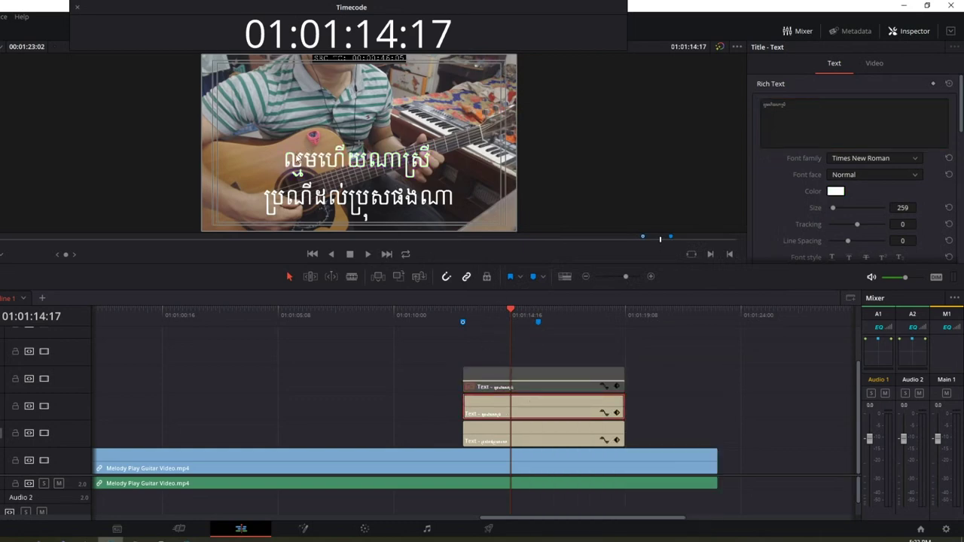
{"action": "right_click", "coordinate": [531, 384]}
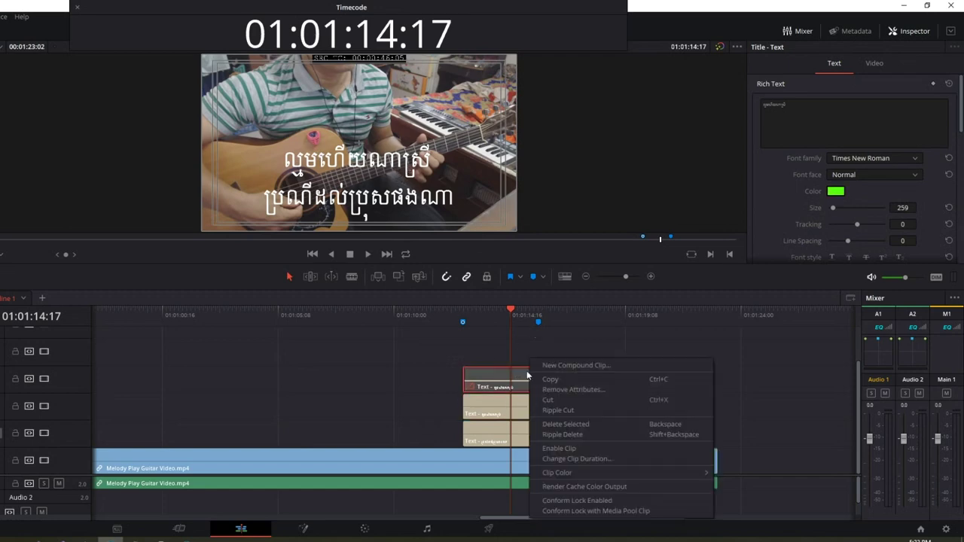
{"action": "left_click", "coordinate": [558, 449]}
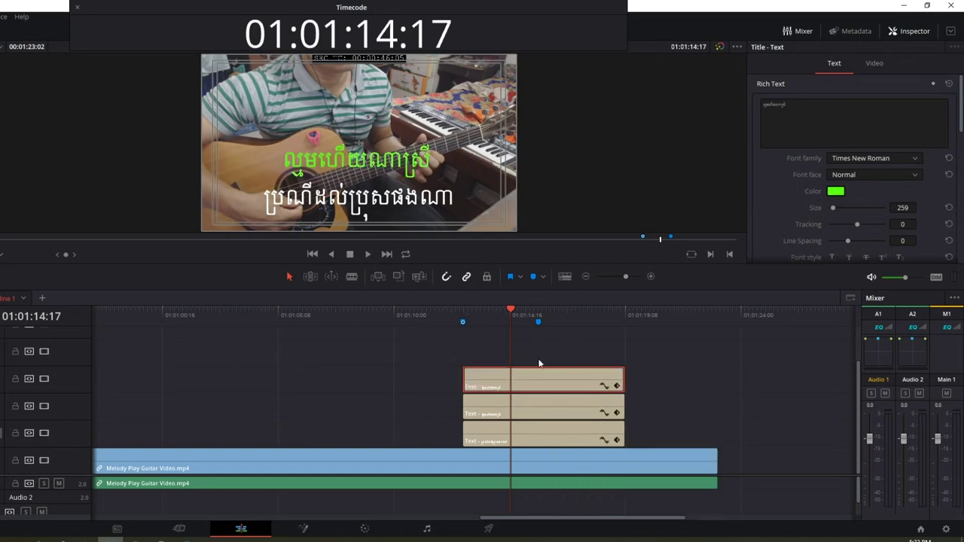
{"action": "left_click", "coordinate": [531, 413]}
{"action": "left_click", "coordinate": [496, 381]}
Step: Park the playhead at 01:01:13:20, mute audio, and play back the lyric section
{"action": "left_click", "coordinate": [461, 324]}
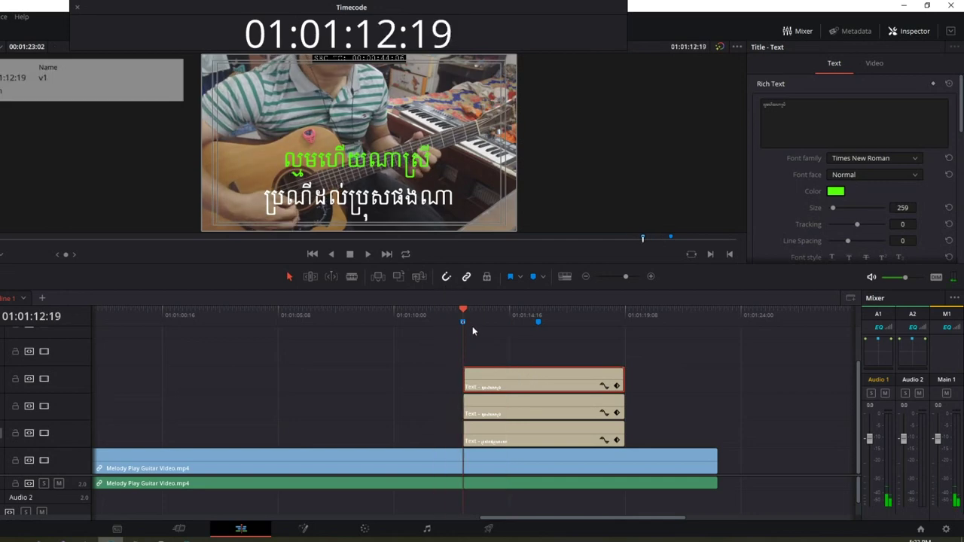
{"action": "left_click", "coordinate": [489, 326]}
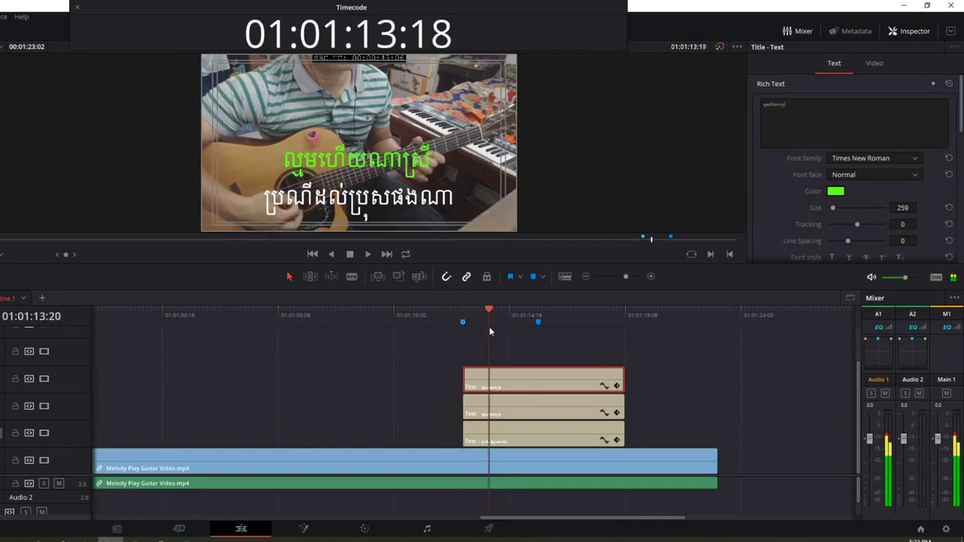
{"action": "left_click", "coordinate": [872, 277]}
{"action": "key", "text": "space"}
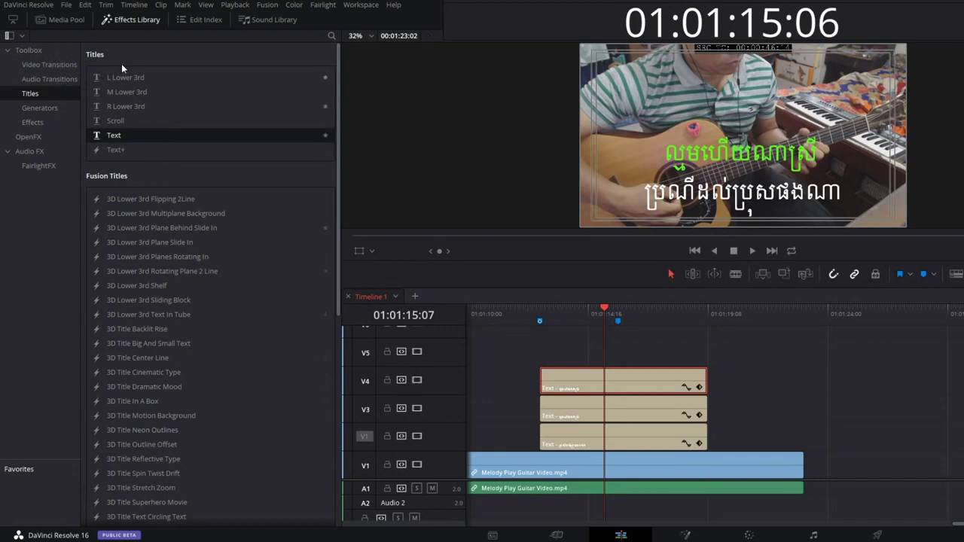
Step: Re-show the Effects Library, enlarge the preview, and list the Video Transitions
{"action": "left_click", "coordinate": [136, 22]}
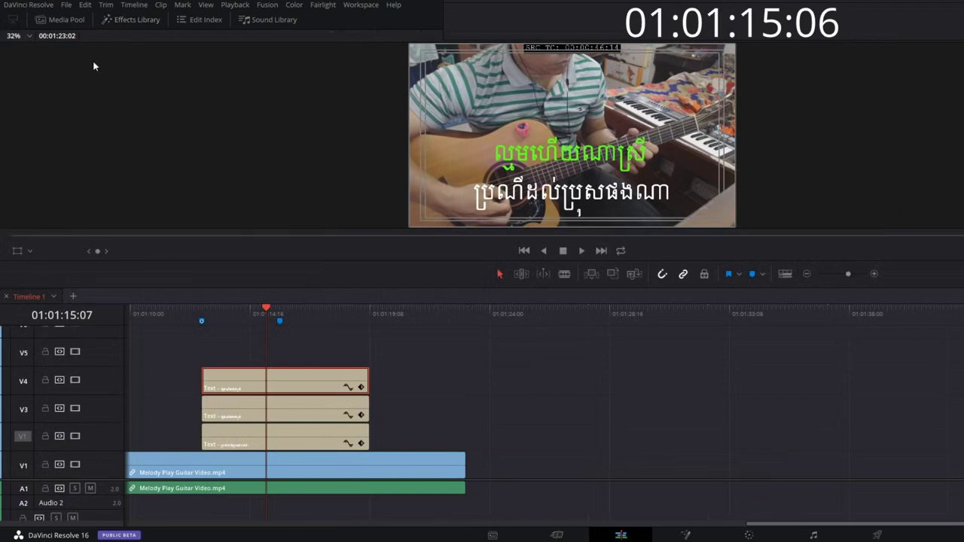
{"action": "left_click", "coordinate": [123, 22]}
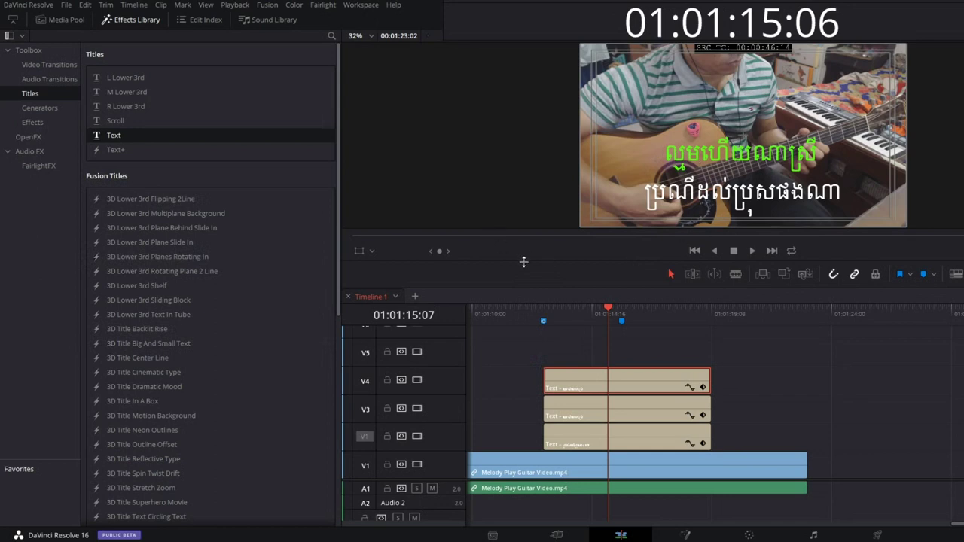
{"action": "left_click_drag", "start_coordinate": [524, 261], "coordinate": [524, 307]}
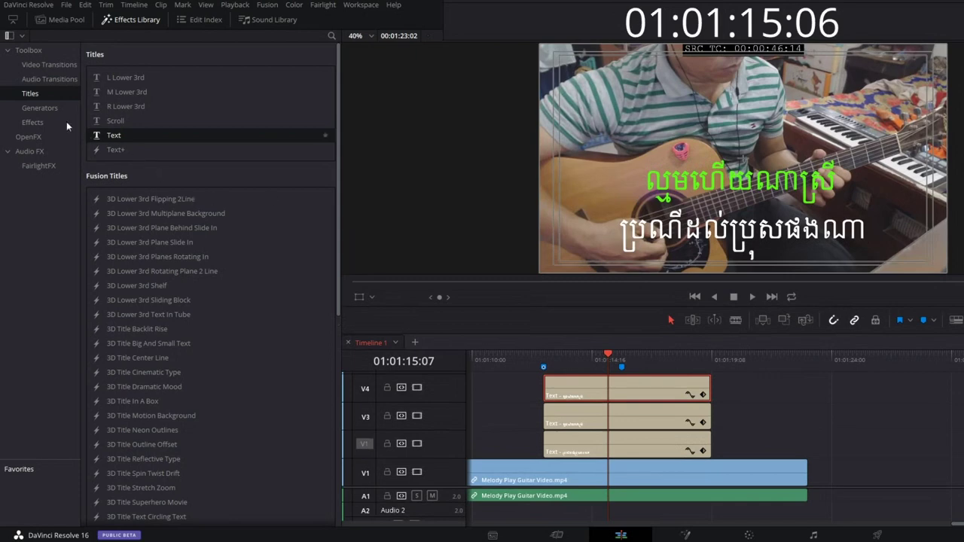
{"action": "left_click", "coordinate": [44, 66]}
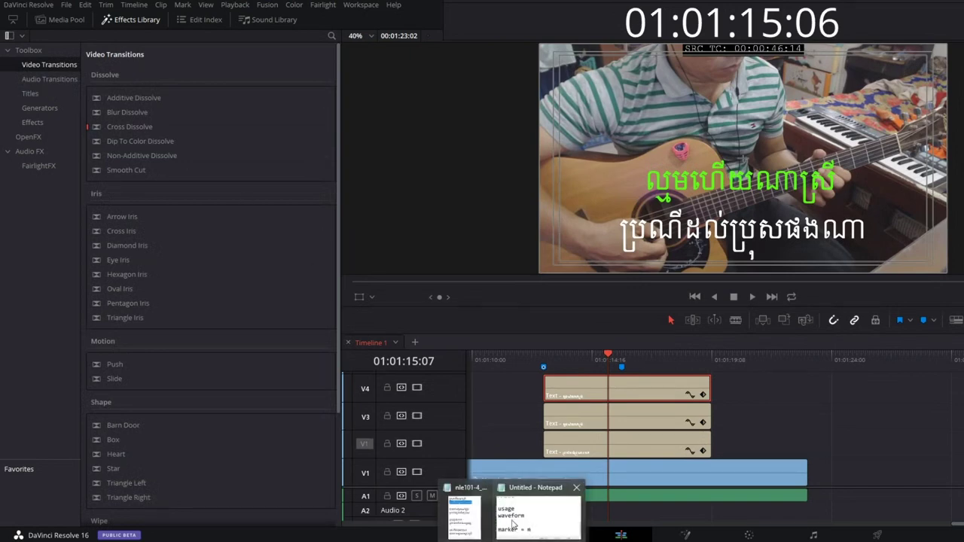
Step: Add the word 'wipe' on a new line in the Notepad notes and select it
{"action": "left_click", "coordinate": [513, 522]}
{"action": "key", "text": "Return"}
{"action": "type", "text": "ั"}
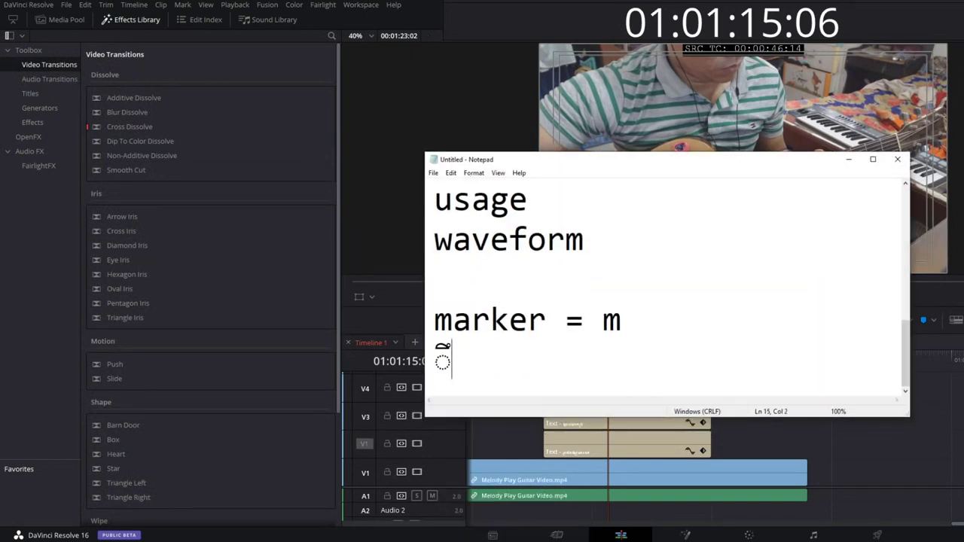
{"action": "key", "text": "BackSpace"}
{"action": "type", "text": "wipe"}
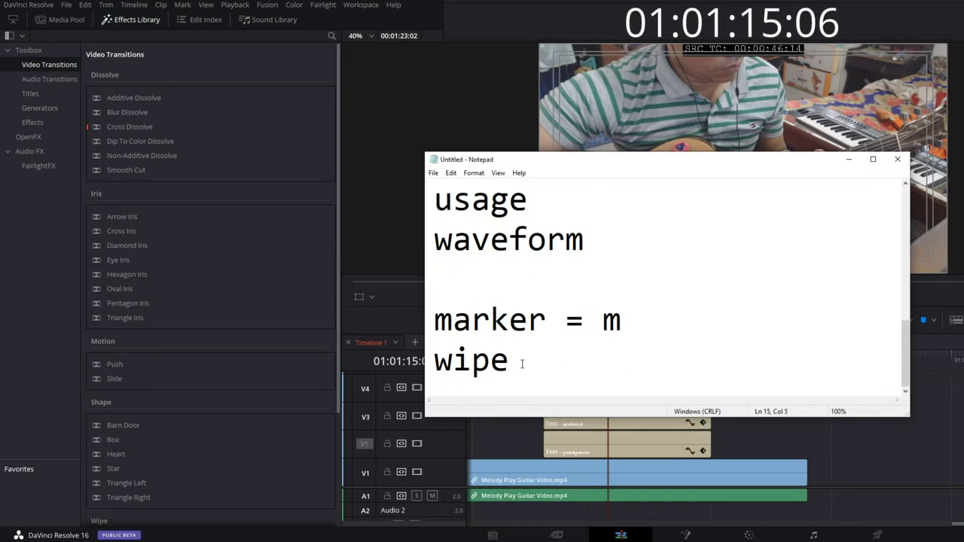
{"action": "key", "text": "shift+Left"}
{"action": "key", "text": "shift+Left"}
{"action": "key", "text": "shift+Left"}
{"action": "key", "text": "shift+Left"}
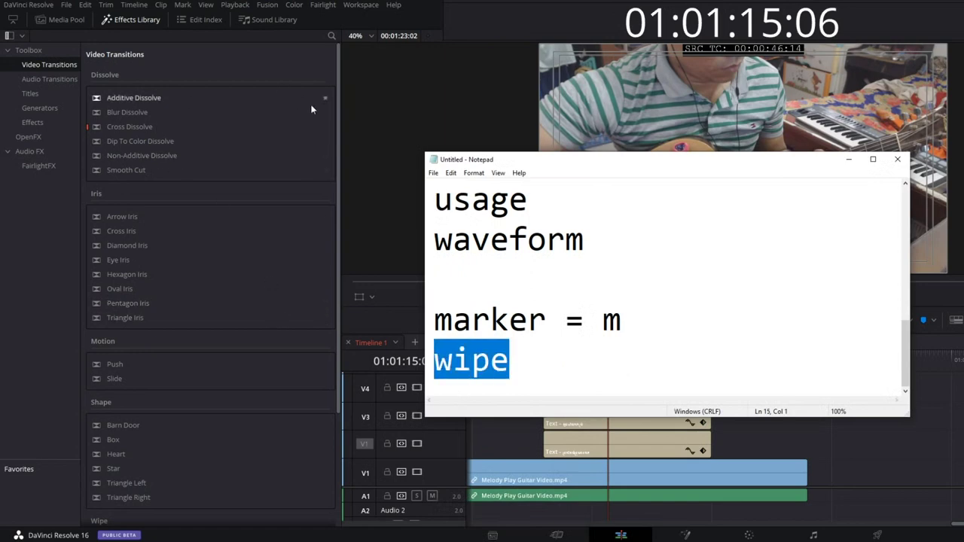
Step: Return to Resolve and scroll through the Video Transitions list
{"action": "left_click", "coordinate": [347, 162]}
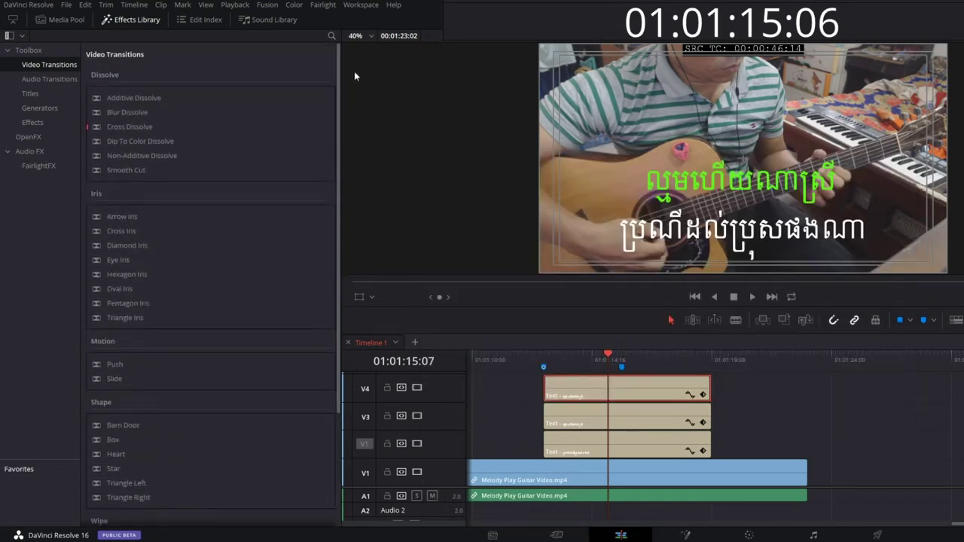
{"action": "scroll", "coordinate": [211, 287], "scroll_direction": "down", "scroll_amount": 4}
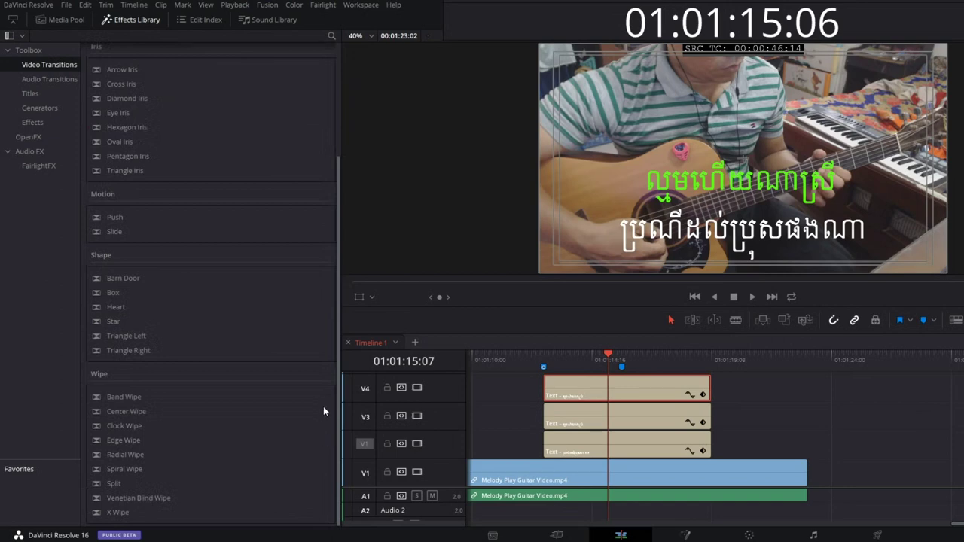
{"action": "scroll", "coordinate": [332, 188], "scroll_direction": "up", "scroll_amount": 4}
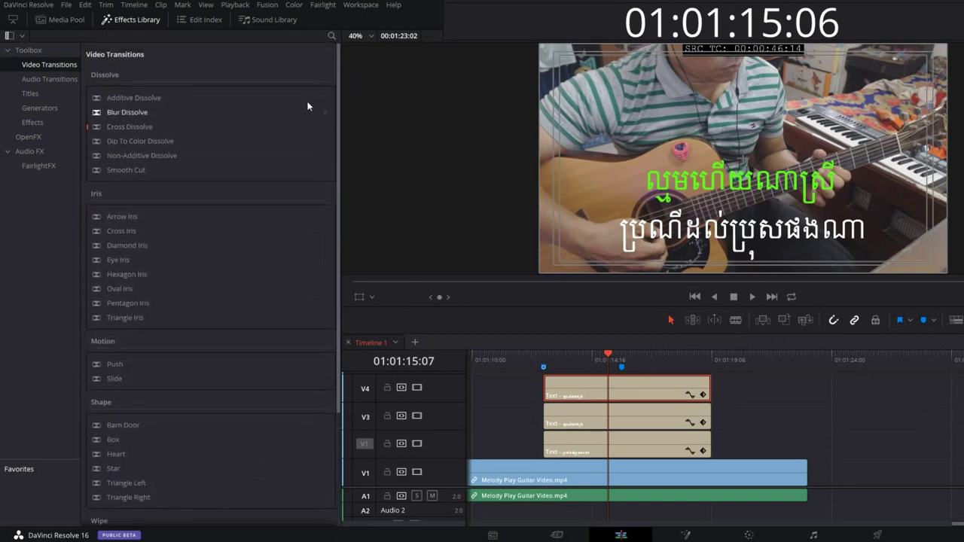
Step: Search the Effects Library for 'wipe', mark the Wipe group, and drop Edge Wipe onto the V4 title's start
{"action": "left_click", "coordinate": [331, 36]}
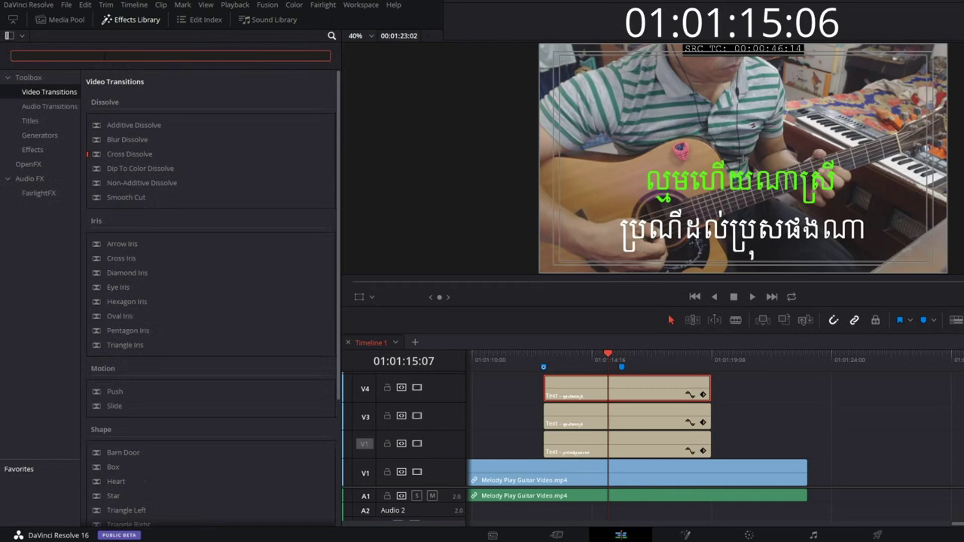
{"action": "type", "text": "wipe"}
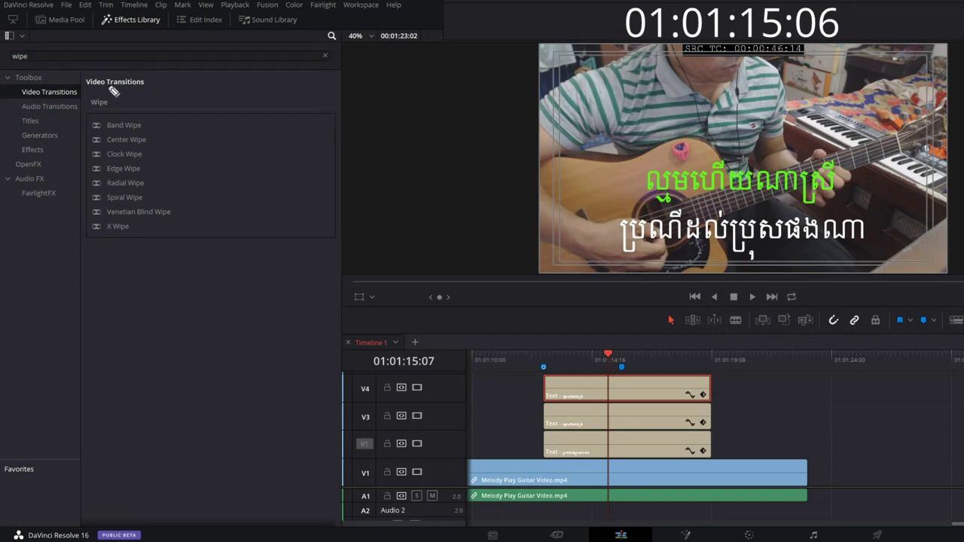
{"action": "mouse_move", "coordinate": [124, 98]}
{"action": "left_mouse_down"}
{"action": "mouse_move", "coordinate": [117, 96]}
{"action": "mouse_move", "coordinate": [161, 69]}
{"action": "mouse_move", "coordinate": [81, 92]}
{"action": "left_mouse_up"}
{"action": "mouse_move", "coordinate": [182, 93]}
{"action": "left_mouse_down"}
{"action": "mouse_move", "coordinate": [146, 105]}
{"action": "mouse_move", "coordinate": [203, 174]}
{"action": "mouse_move", "coordinate": [193, 224]}
{"action": "left_mouse_up"}
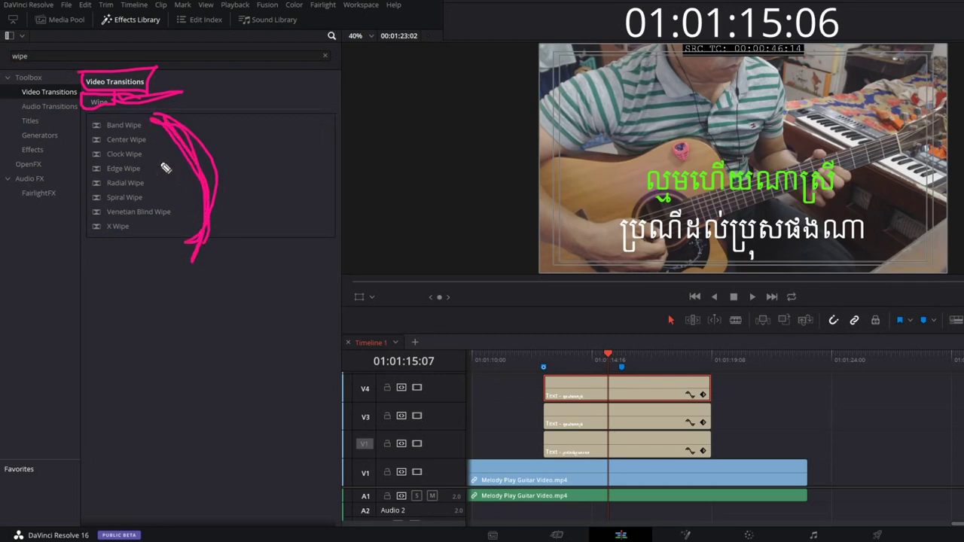
{"action": "mouse_move", "coordinate": [145, 168]}
{"action": "left_mouse_down"}
{"action": "mouse_move", "coordinate": [203, 156]}
{"action": "mouse_move", "coordinate": [108, 170]}
{"action": "mouse_move", "coordinate": [560, 385]}
{"action": "left_mouse_up"}
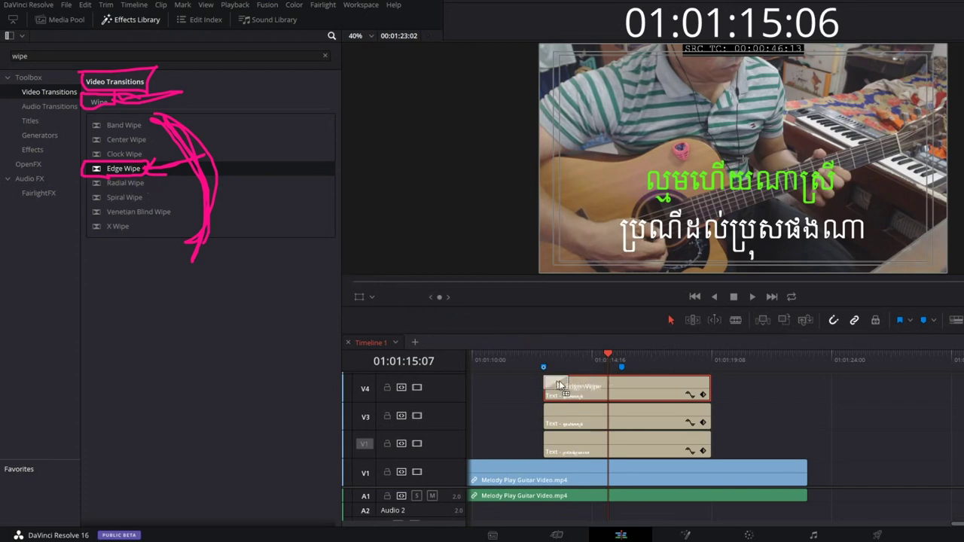
{"action": "left_click_drag", "start_coordinate": [558, 385], "coordinate": [560, 385]}
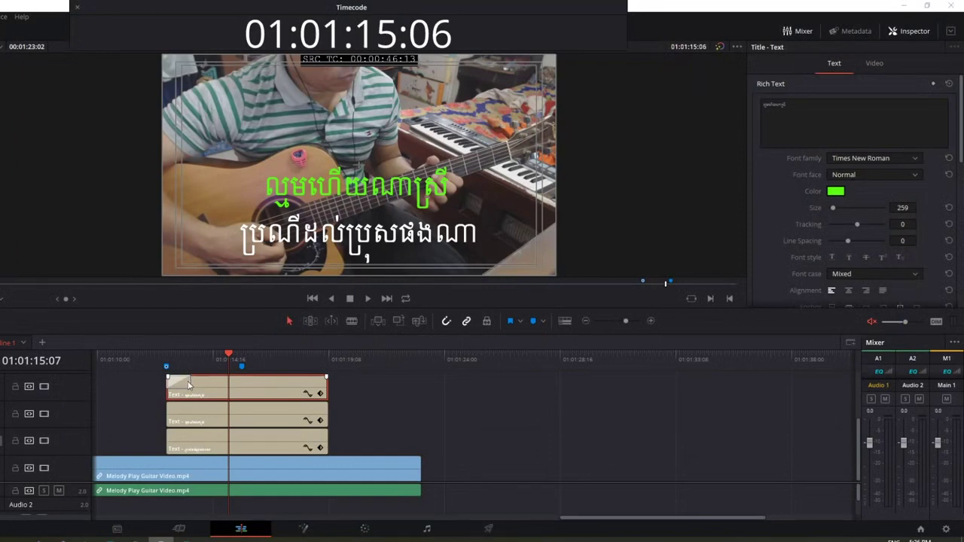
Step: Select the Edge Wipe and lengthen it to about 6.5 seconds
{"action": "left_click", "coordinate": [189, 384]}
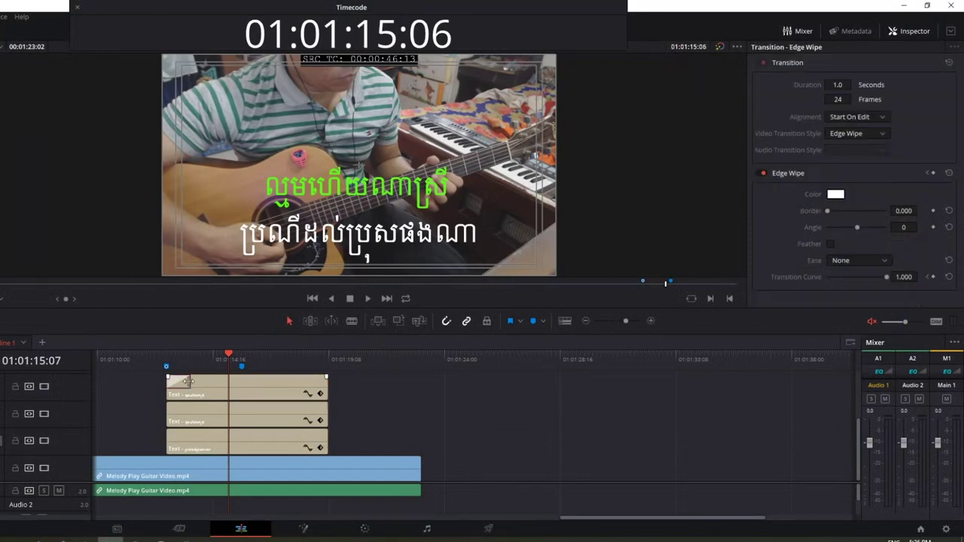
{"action": "left_click_drag", "start_coordinate": [189, 385], "coordinate": [274, 382]}
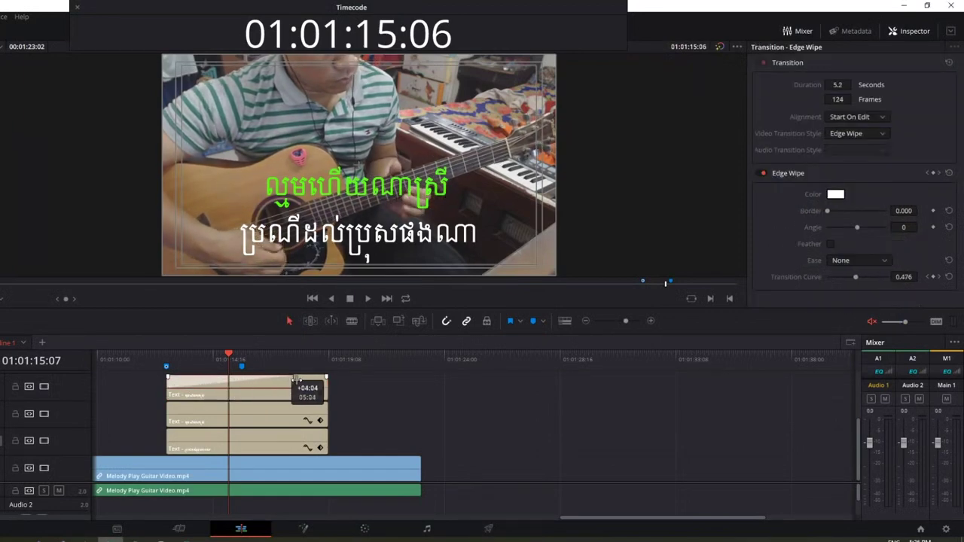
{"action": "left_click_drag", "start_coordinate": [275, 382], "coordinate": [320, 390]}
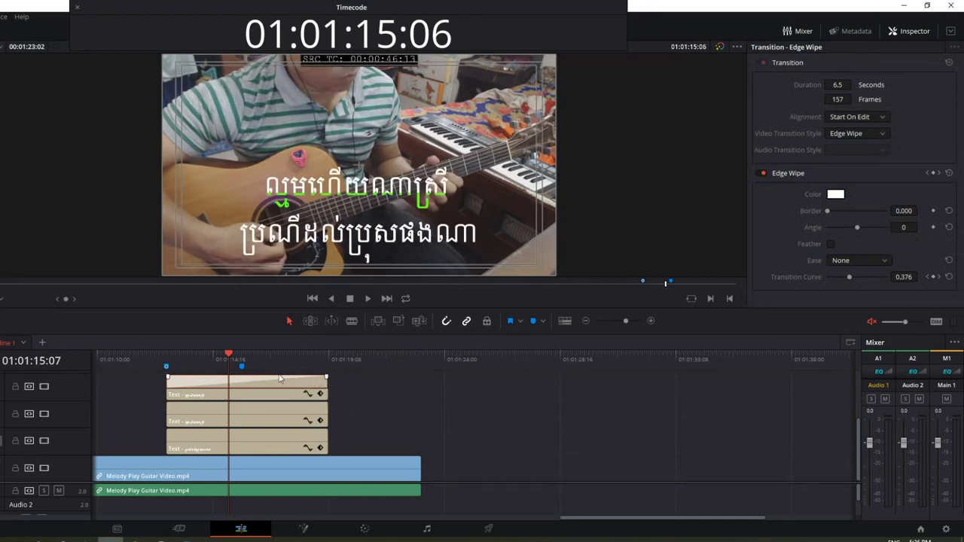
Step: Preview the left-to-right reveal of the green line, then shorten the wipe to 3.8 seconds
{"action": "left_click", "coordinate": [141, 366]}
{"action": "left_click_drag", "start_coordinate": [142, 363], "coordinate": [232, 379]}
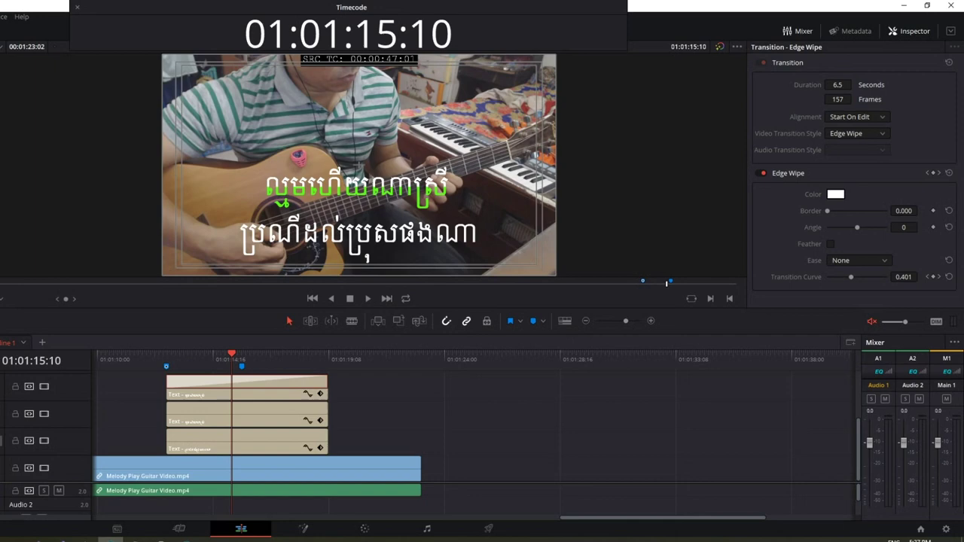
{"action": "left_click_drag", "start_coordinate": [265, 137], "coordinate": [402, 156]}
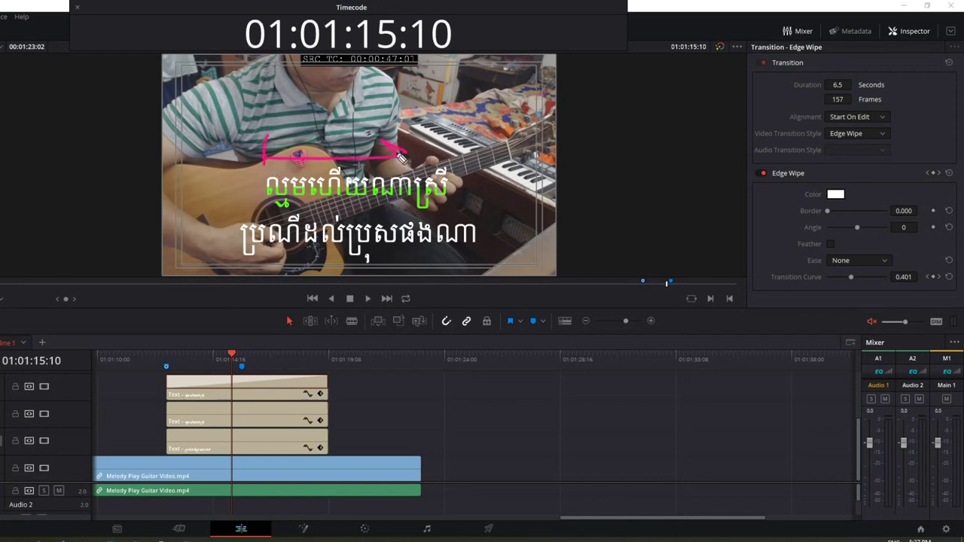
{"action": "left_click_drag", "start_coordinate": [290, 206], "coordinate": [411, 205]}
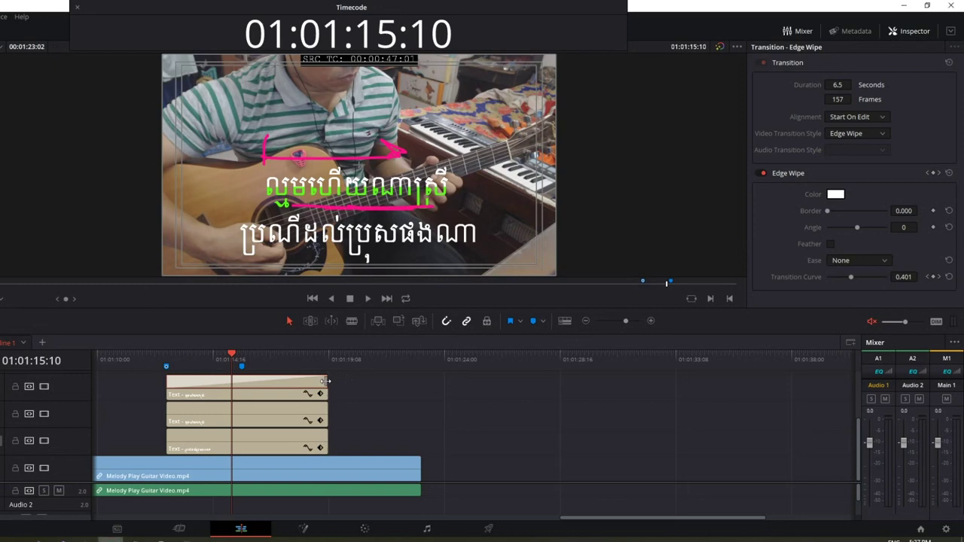
{"action": "left_click_drag", "start_coordinate": [325, 381], "coordinate": [254, 379]}
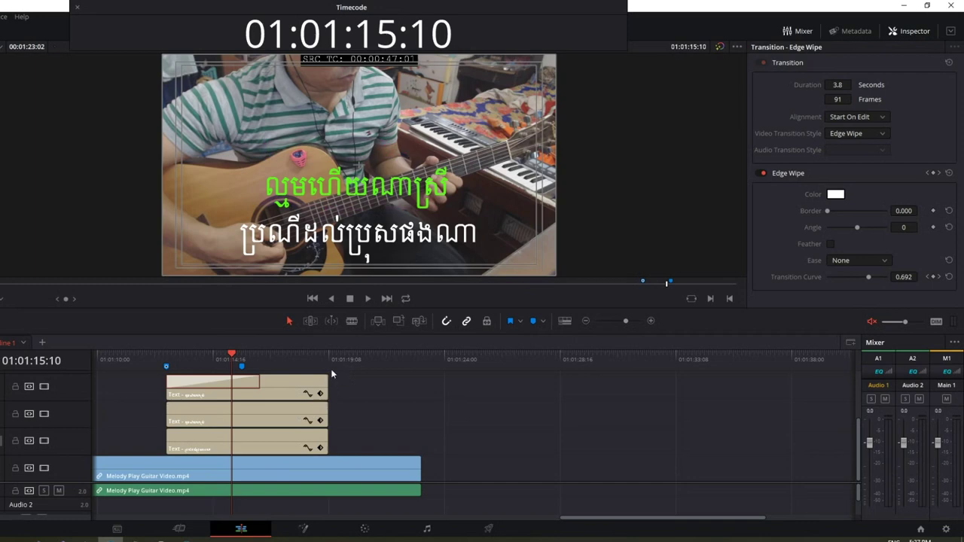
Step: Scrub the top title's Edge Wipe reveal, then disable the wipe and check the lyrics without it
{"action": "left_click", "coordinate": [152, 363]}
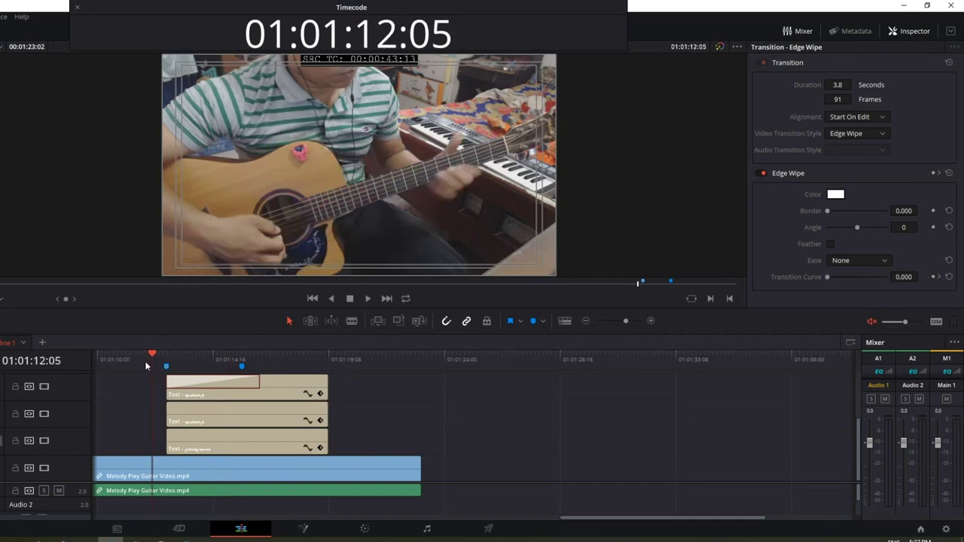
{"action": "left_click_drag", "start_coordinate": [136, 356], "coordinate": [204, 370]}
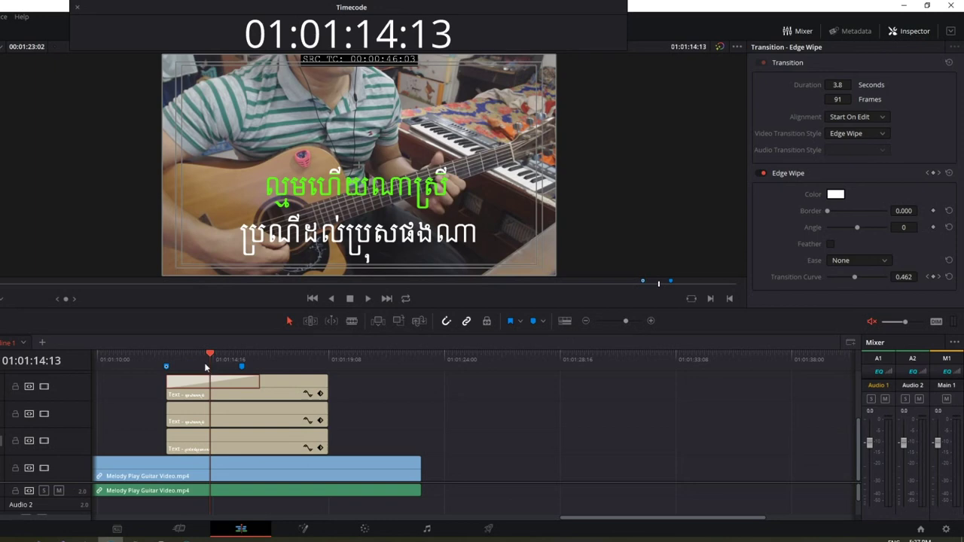
{"action": "left_click_drag", "start_coordinate": [206, 367], "coordinate": [206, 364]}
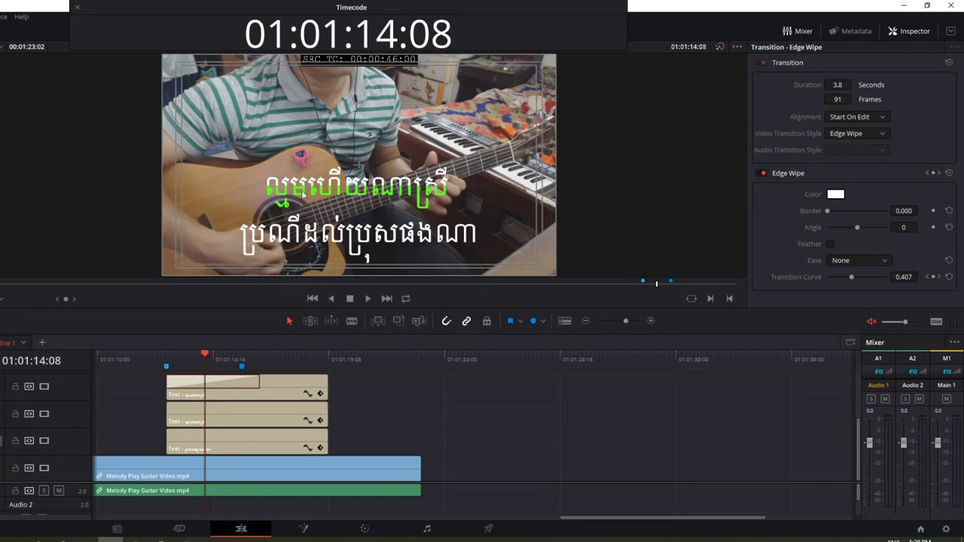
{"action": "left_click", "coordinate": [764, 173]}
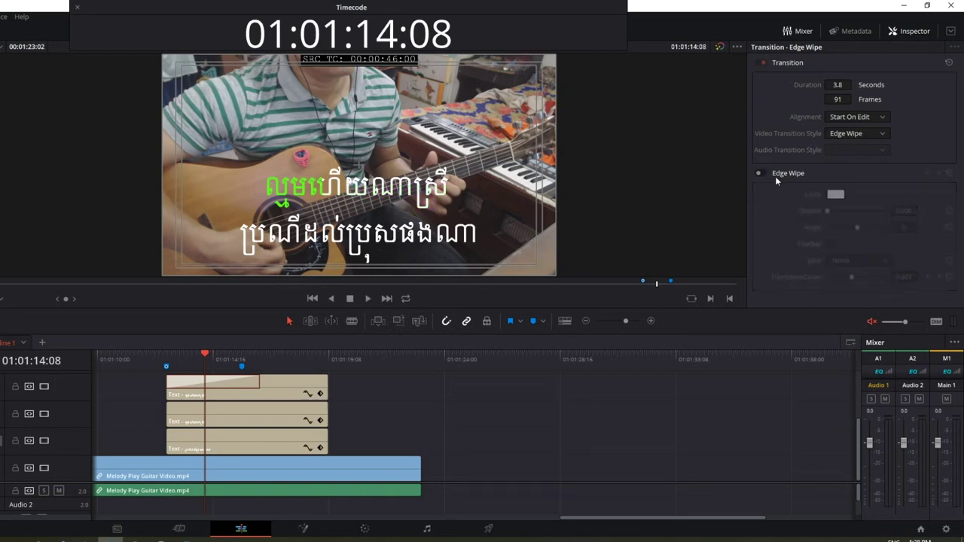
{"action": "mouse_move", "coordinate": [148, 359]}
{"action": "left_mouse_down"}
{"action": "mouse_move", "coordinate": [300, 375]}
{"action": "mouse_move", "coordinate": [137, 359]}
{"action": "left_mouse_up"}
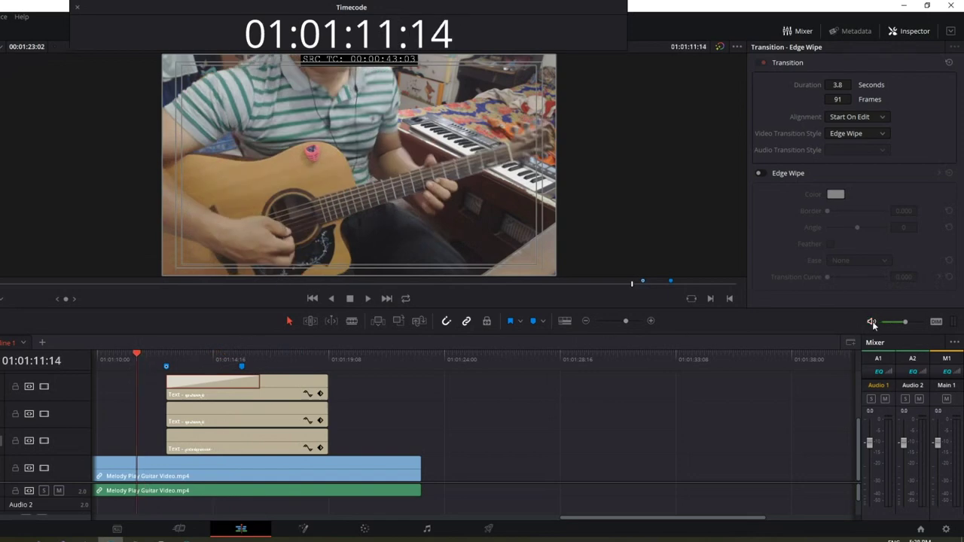
{"action": "left_click", "coordinate": [128, 359]}
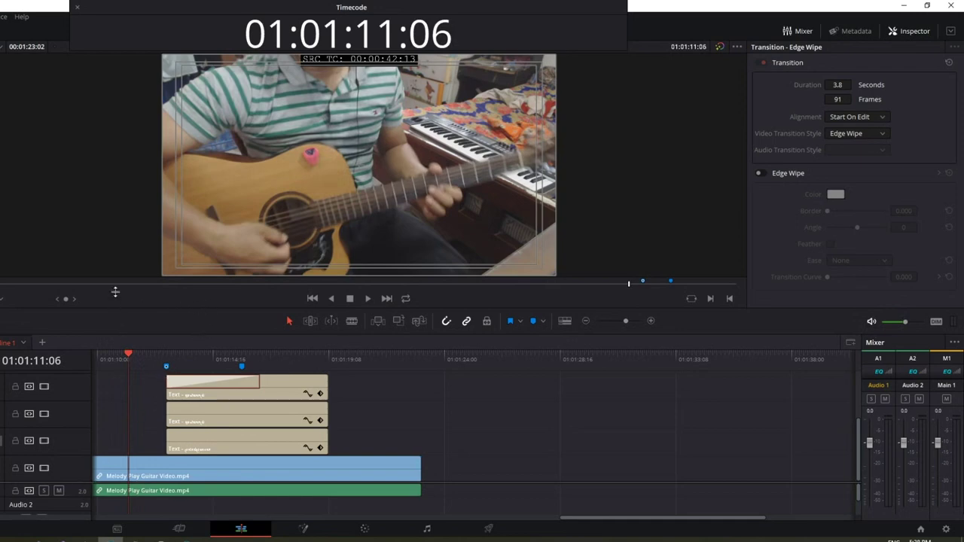
Step: Enlarge the timeline and Audio 1 to show the guitar waveform, play, and select the top two titles
{"action": "left_click_drag", "start_coordinate": [118, 307], "coordinate": [116, 245]}
{"action": "left_click_drag", "start_coordinate": [73, 477], "coordinate": [76, 504]}
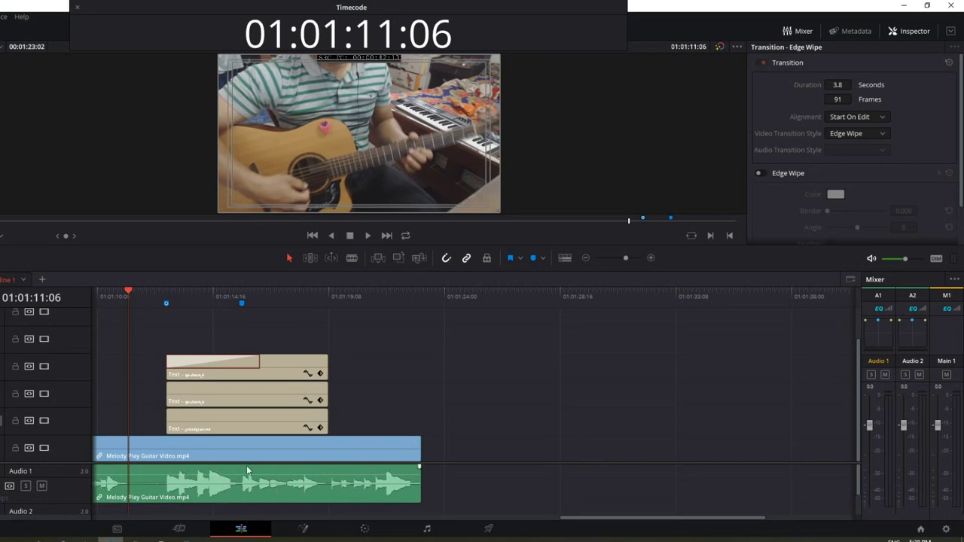
{"action": "left_click", "coordinate": [134, 302]}
{"action": "left_click", "coordinate": [369, 236]}
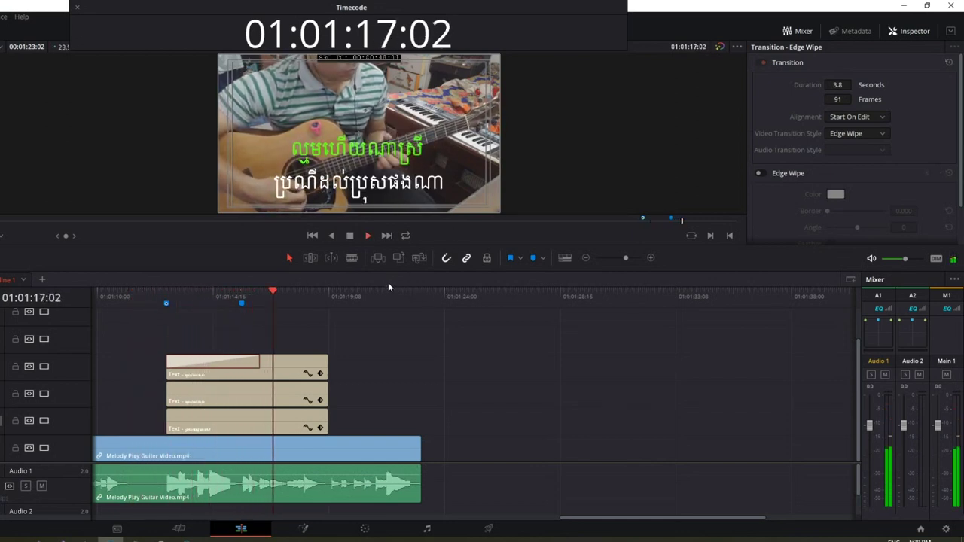
{"action": "left_click", "coordinate": [349, 235]}
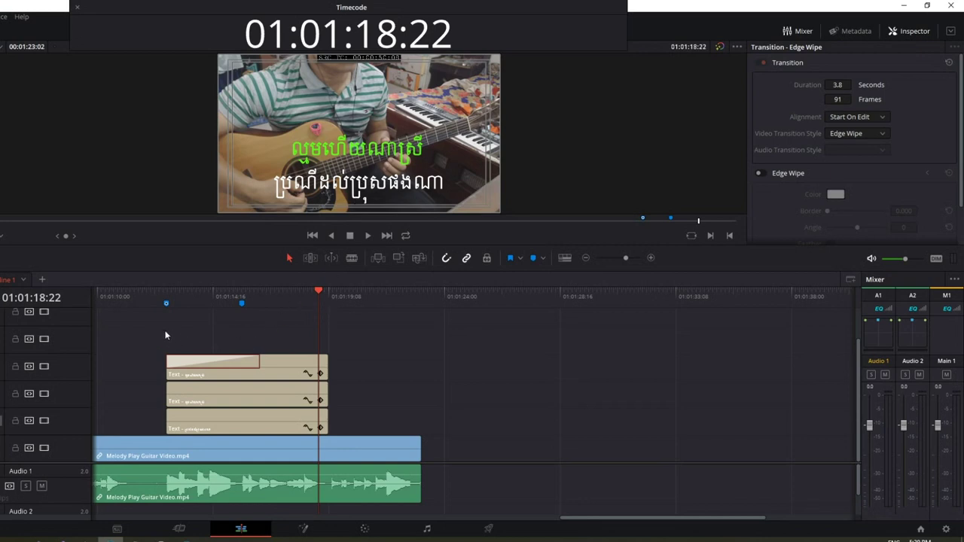
{"action": "left_click_drag", "start_coordinate": [140, 321], "coordinate": [286, 379]}
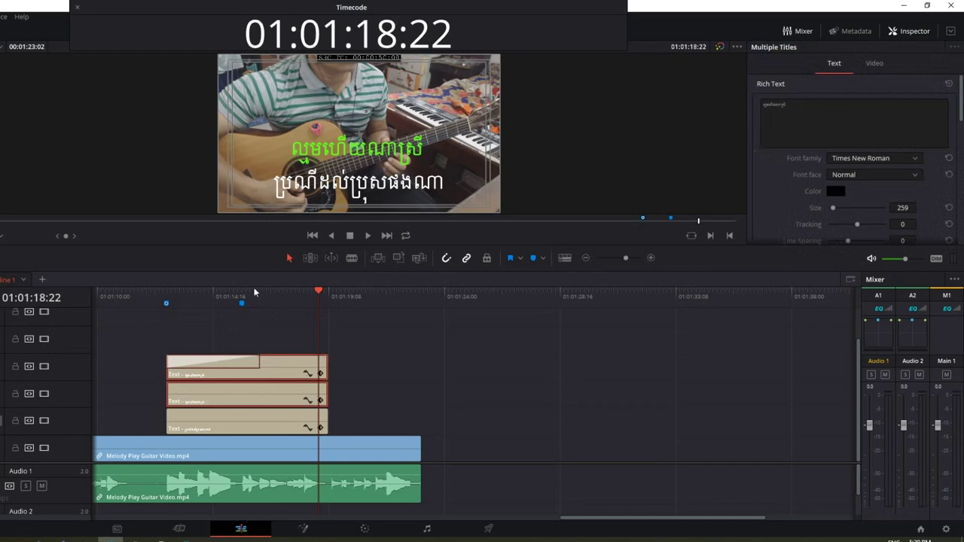
Step: Move the top two lyric titles up one track and select the bottom lyric title
{"action": "left_click_drag", "start_coordinate": [145, 326], "coordinate": [237, 392]}
{"action": "left_click_drag", "start_coordinate": [284, 363], "coordinate": [285, 349]}
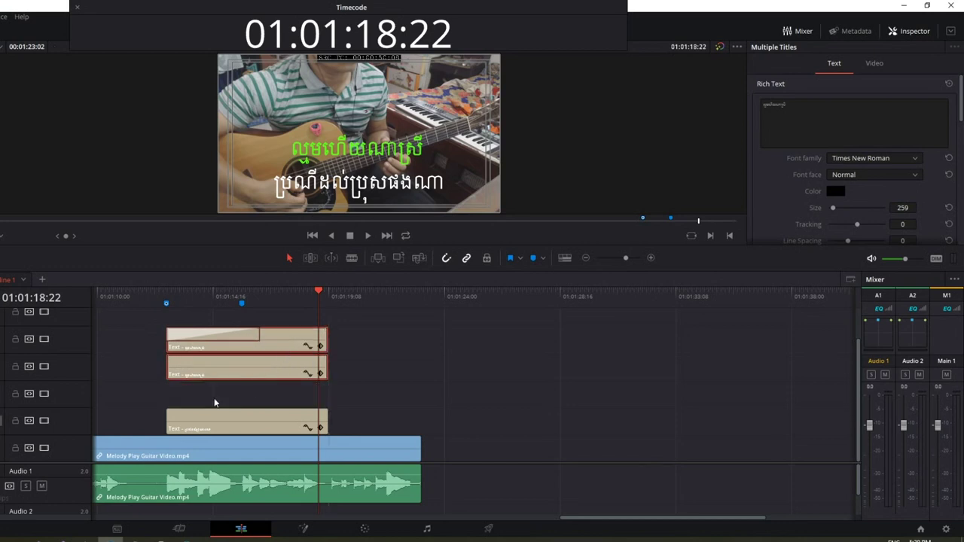
{"action": "left_click", "coordinate": [253, 416]}
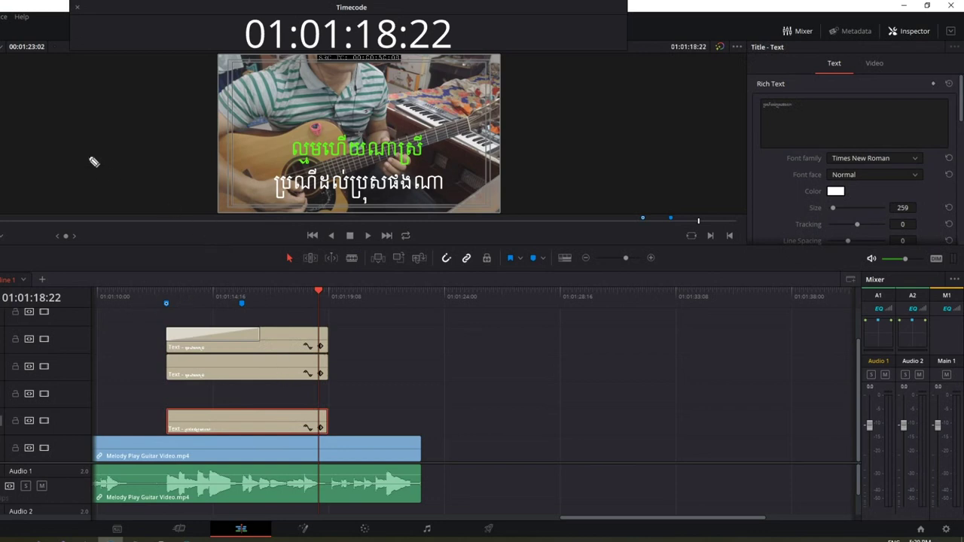
Step: Write an 'ALT' note on screen, Alt-drag the bottom title onto the empty track, and check each clip
{"action": "mouse_move", "coordinate": [90, 175]}
{"action": "left_mouse_down"}
{"action": "mouse_move", "coordinate": [111, 167]}
{"action": "mouse_move", "coordinate": [113, 151]}
{"action": "mouse_move", "coordinate": [162, 154]}
{"action": "left_mouse_up"}
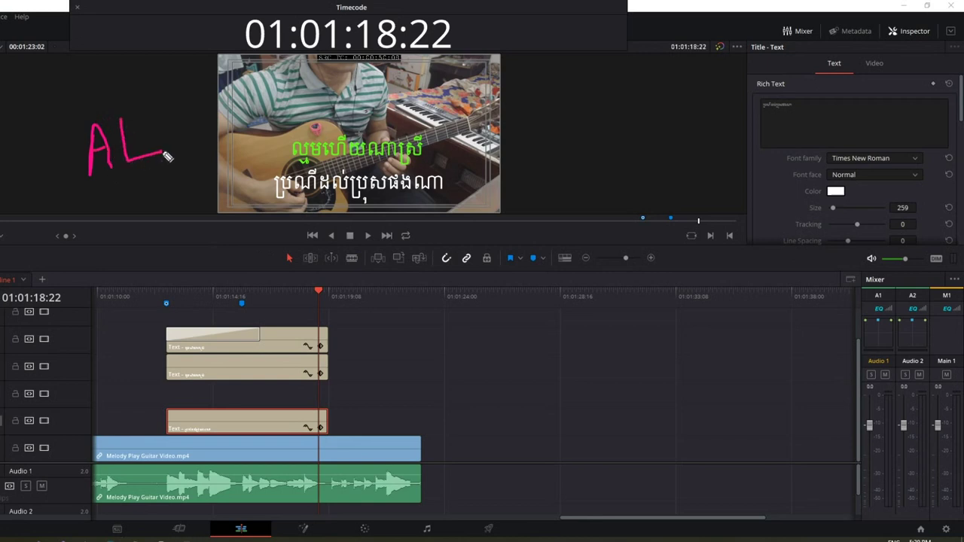
{"action": "mouse_move", "coordinate": [147, 115]}
{"action": "left_mouse_down"}
{"action": "mouse_move", "coordinate": [186, 104]}
{"action": "mouse_move", "coordinate": [176, 155]}
{"action": "left_mouse_up"}
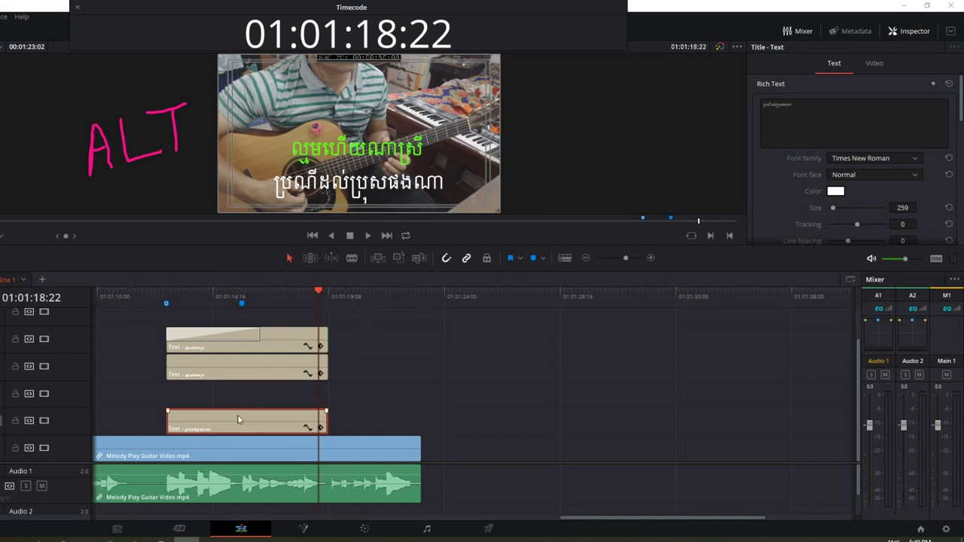
{"action": "left_click_drag", "start_coordinate": [239, 416], "coordinate": [240, 399]}
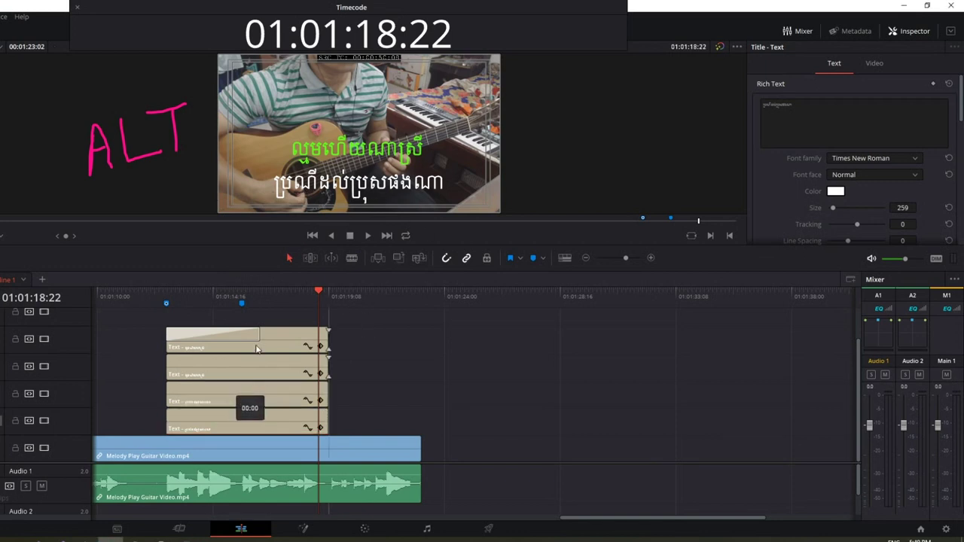
{"action": "left_click", "coordinate": [264, 397]}
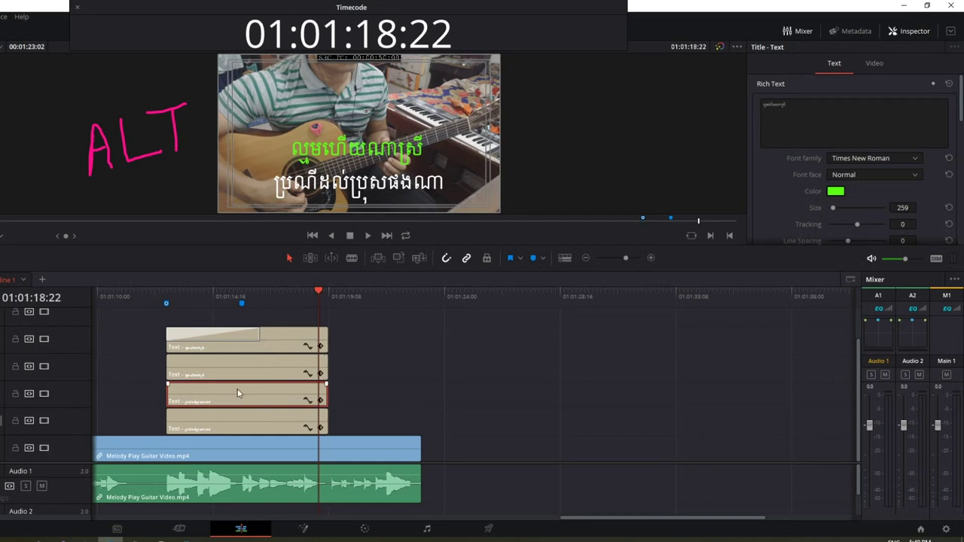
{"action": "left_click", "coordinate": [237, 417]}
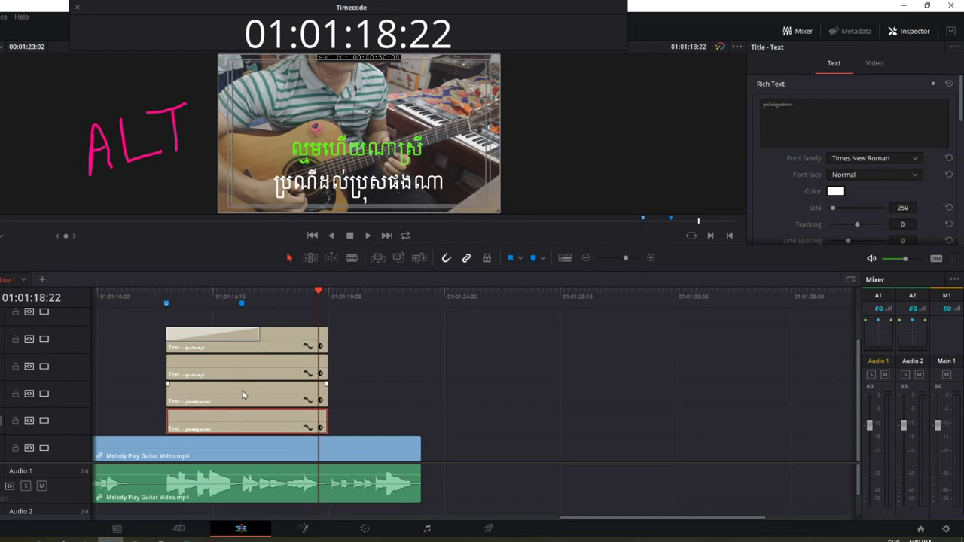
{"action": "left_click", "coordinate": [267, 388]}
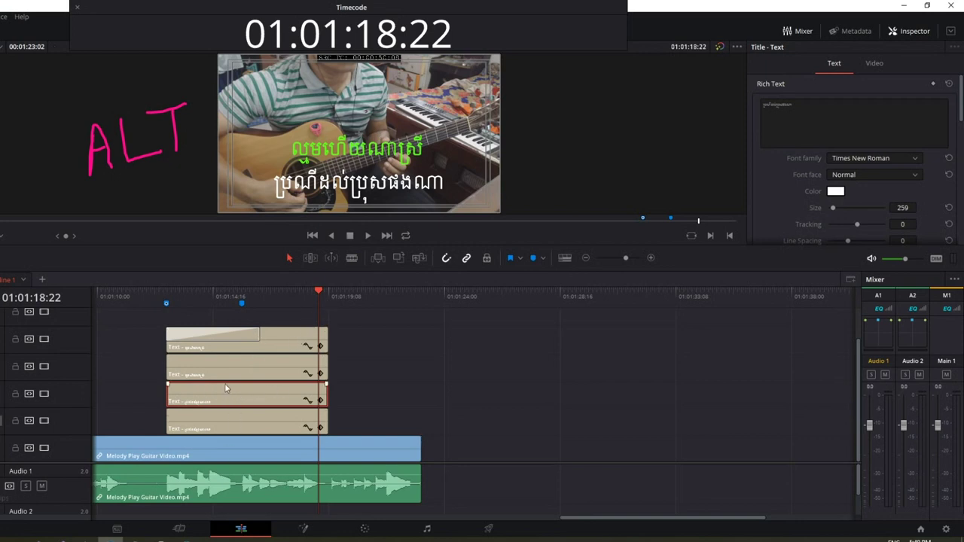
Step: Change the lower lyric title's text colour to orange #ffa947 in the Select Color dialog
{"action": "left_click", "coordinate": [836, 191]}
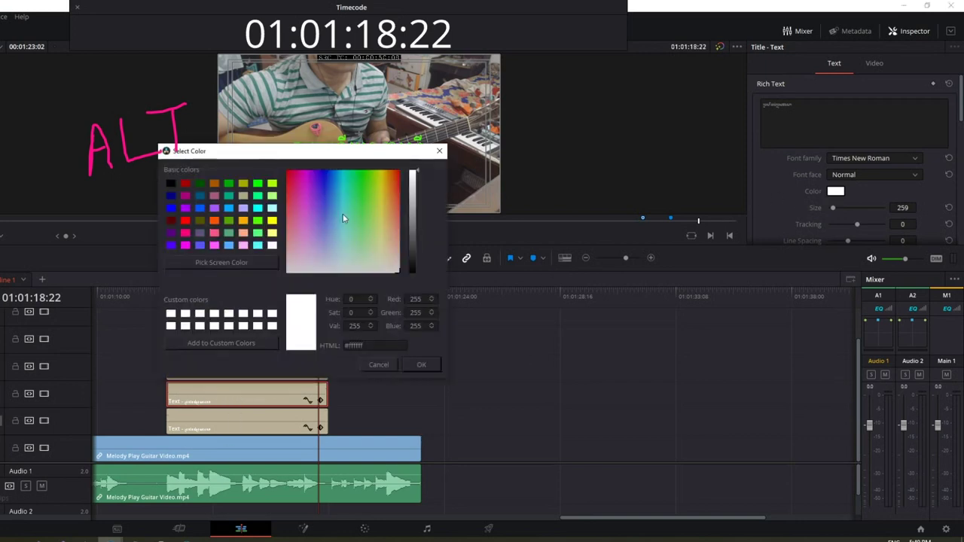
{"action": "left_click_drag", "start_coordinate": [315, 156], "coordinate": [544, 233]}
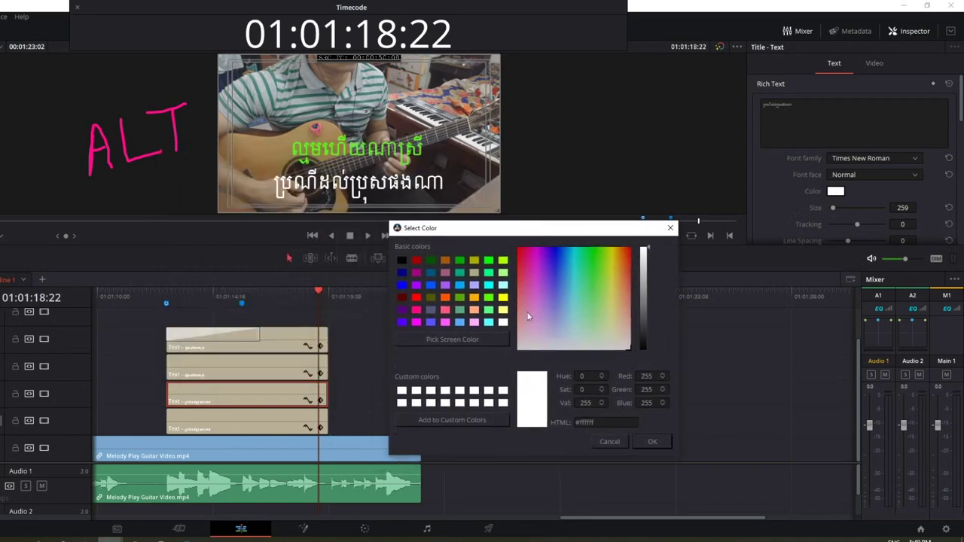
{"action": "mouse_move", "coordinate": [533, 275]}
{"action": "left_mouse_down"}
{"action": "mouse_move", "coordinate": [557, 256]}
{"action": "mouse_move", "coordinate": [630, 290]}
{"action": "mouse_move", "coordinate": [620, 276]}
{"action": "left_mouse_up"}
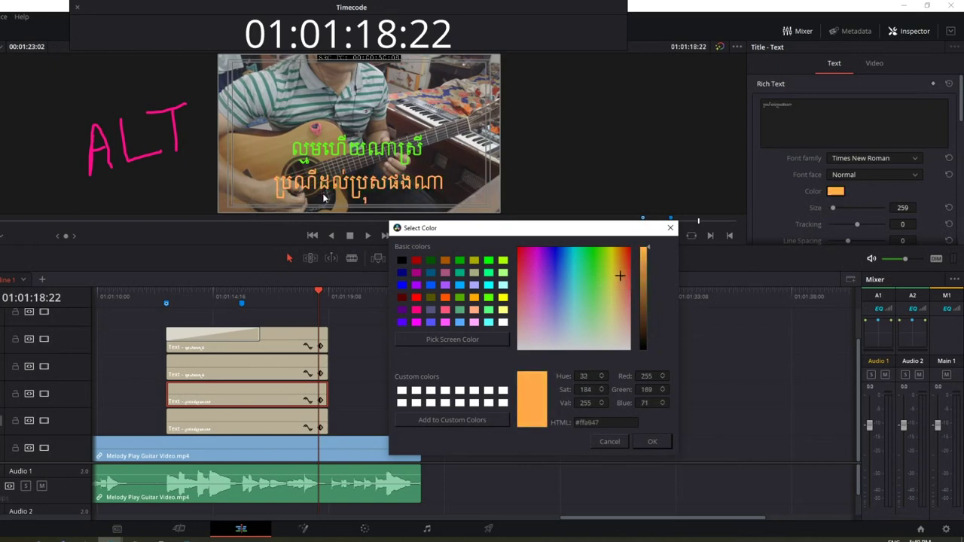
{"action": "left_click", "coordinate": [653, 443]}
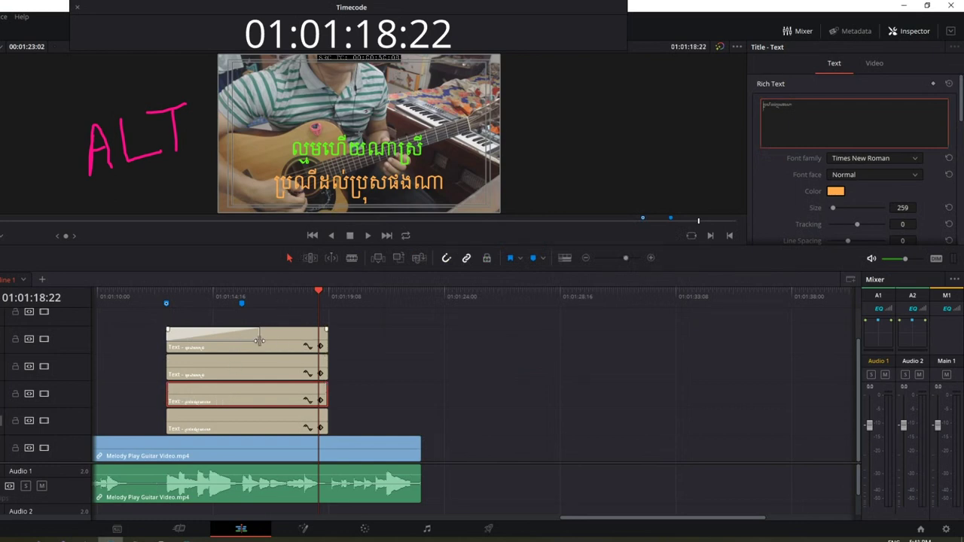
Step: Play the stacked titles from before they start, park on Marker 2 at 01:01:15:20, and select the orange clip
{"action": "left_click", "coordinate": [147, 318]}
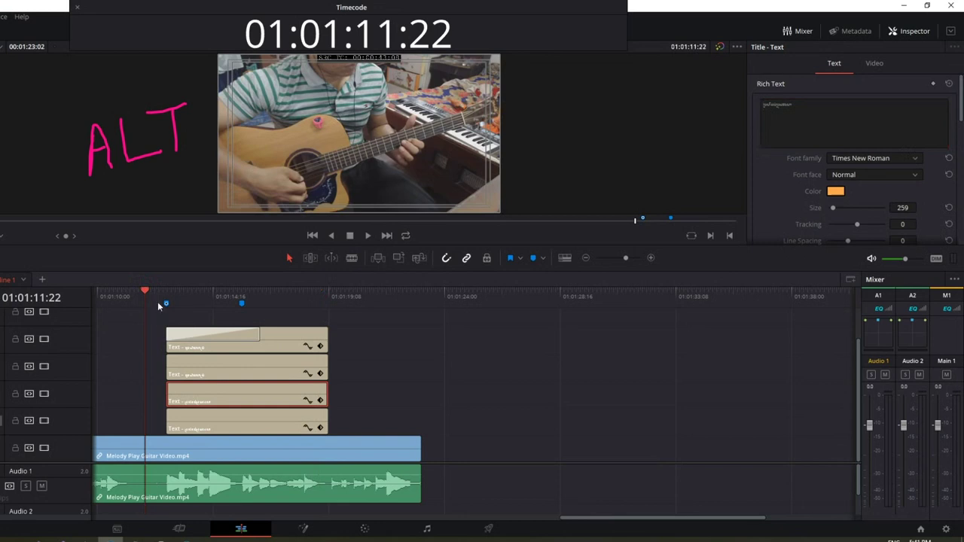
{"action": "left_click", "coordinate": [367, 236]}
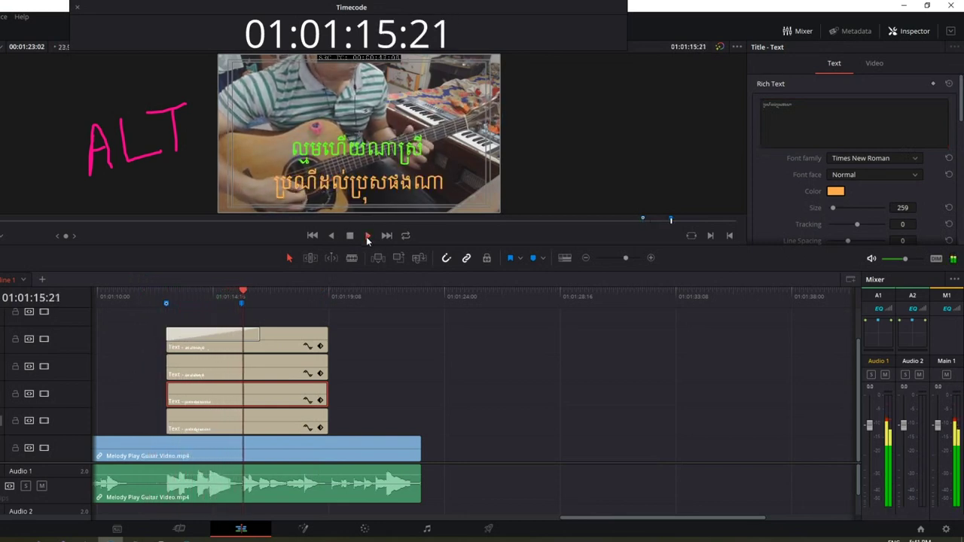
{"action": "left_click", "coordinate": [367, 236]}
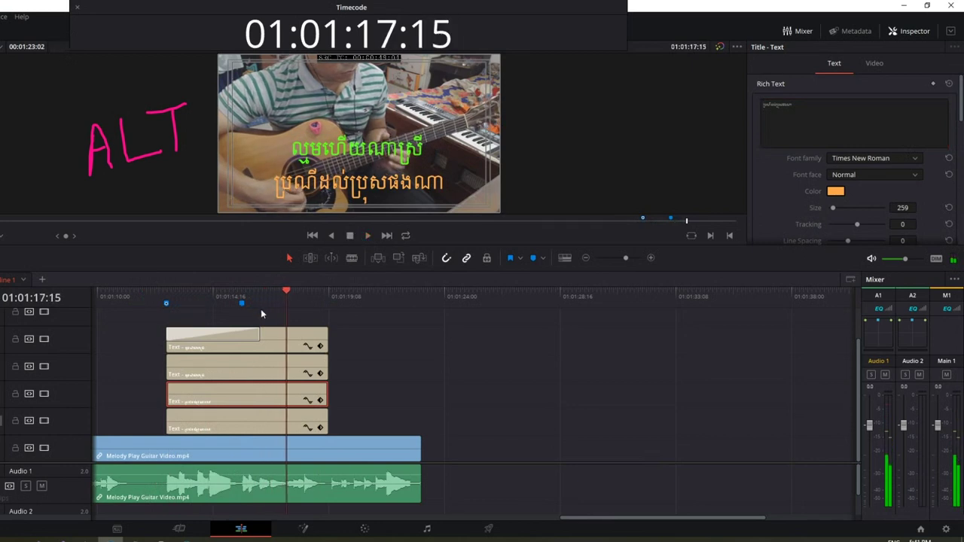
{"action": "left_click", "coordinate": [242, 305]}
{"action": "left_click_drag", "start_coordinate": [224, 303], "coordinate": [241, 304]}
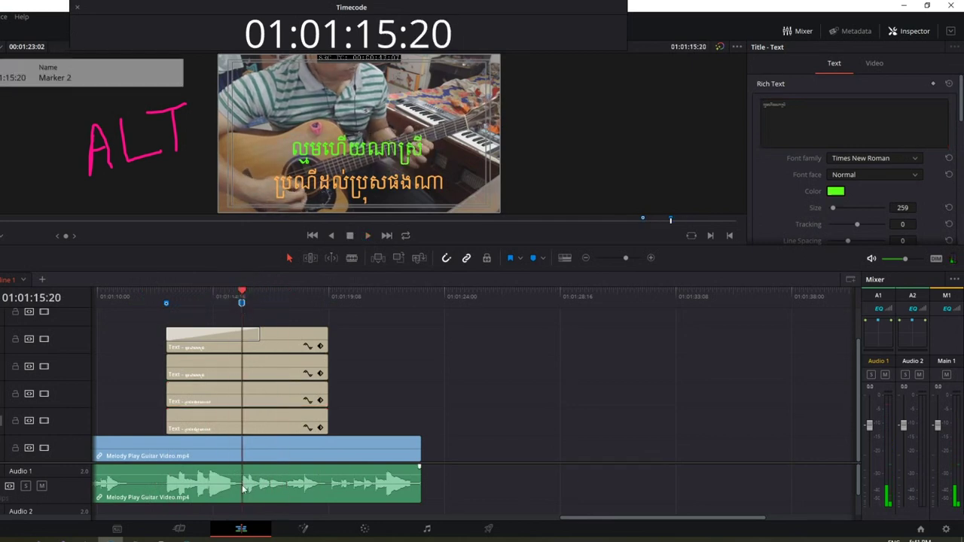
{"action": "left_click", "coordinate": [197, 399]}
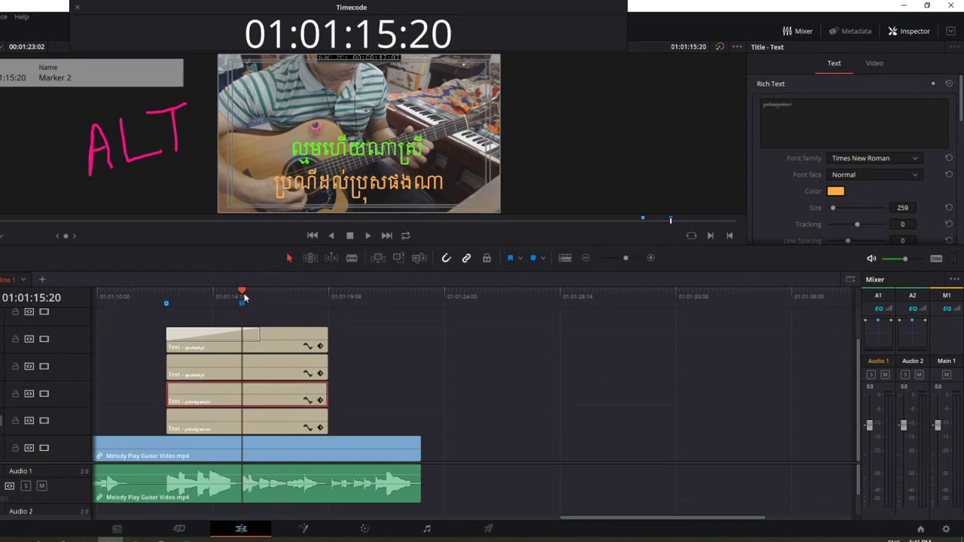
Step: Trim the orange lyric clip's start to Marker 2, and play from before the titles to check it
{"action": "left_click", "coordinate": [168, 394]}
{"action": "left_click_drag", "start_coordinate": [168, 393], "coordinate": [242, 393]}
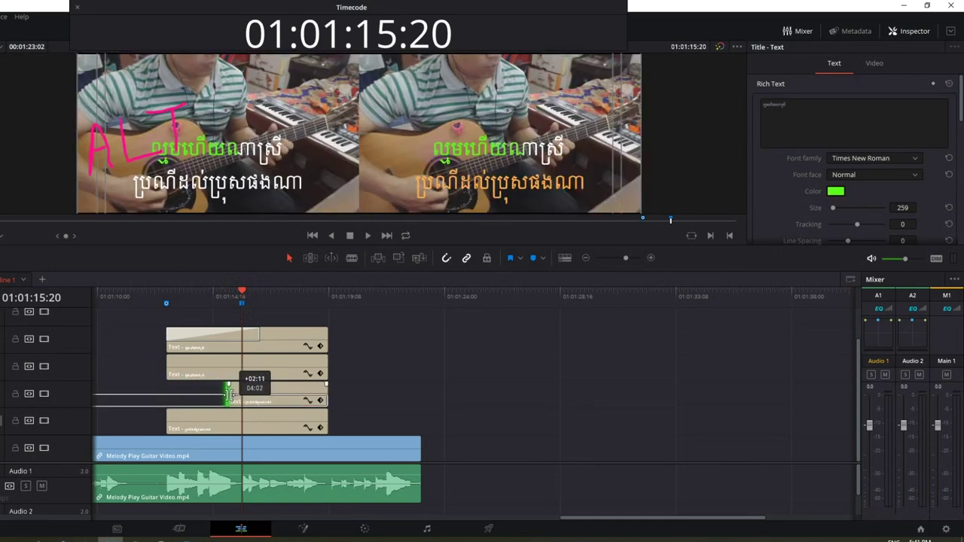
{"action": "left_click", "coordinate": [196, 309]}
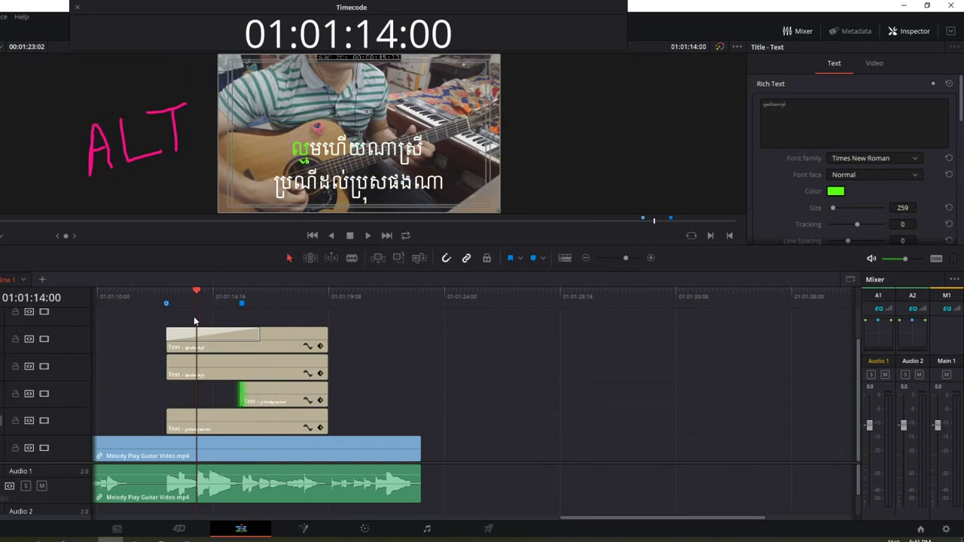
{"action": "left_click", "coordinate": [146, 303]}
{"action": "left_click", "coordinate": [367, 235]}
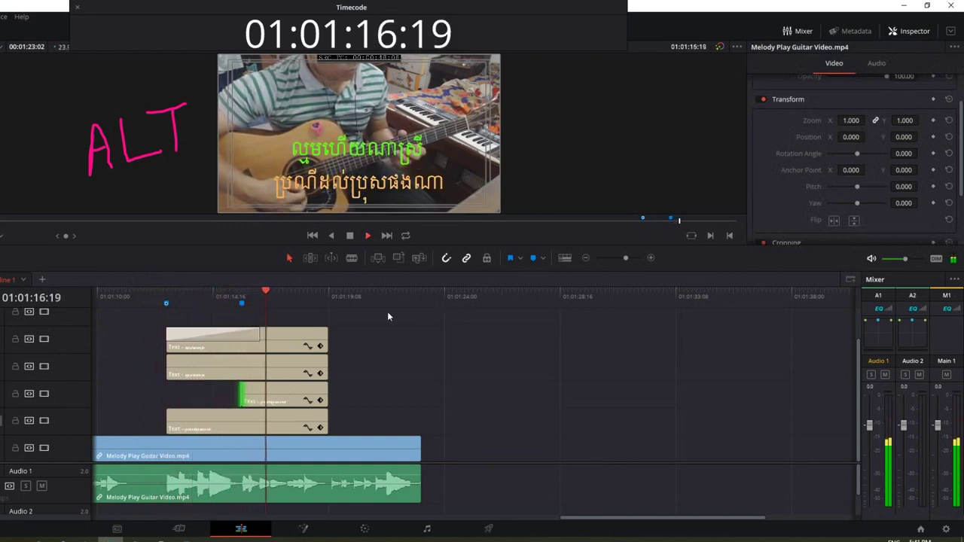
{"action": "key", "text": "space"}
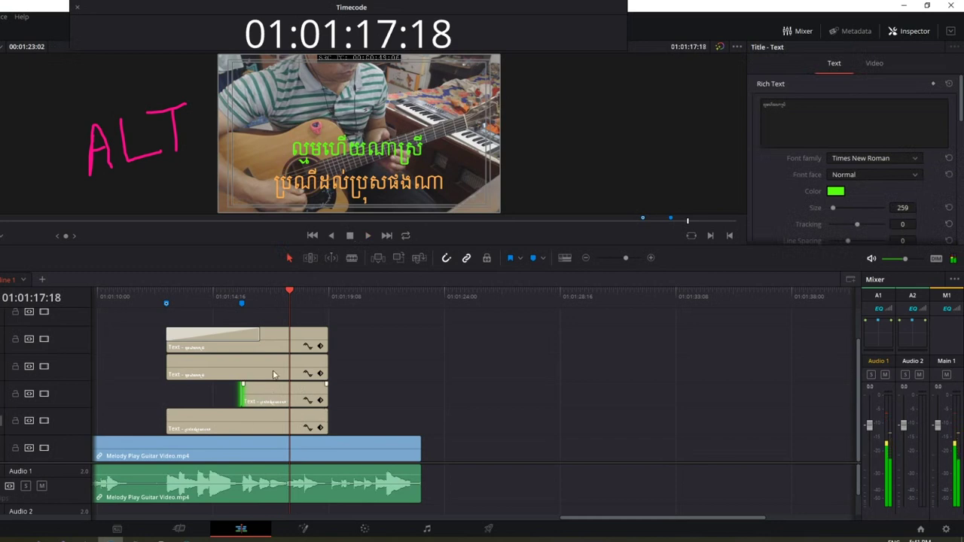
{"action": "left_click", "coordinate": [242, 303]}
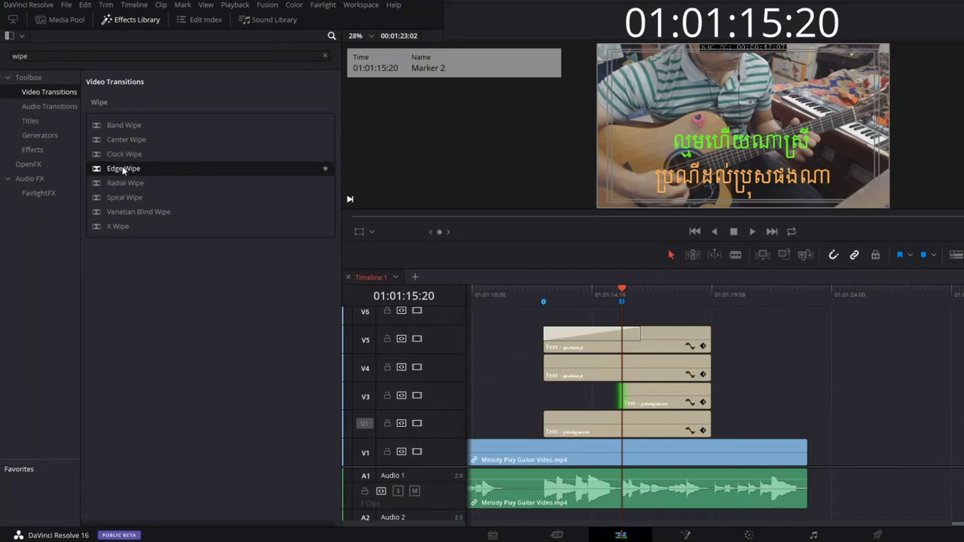
Step: Drop an Edge Wipe onto the start of the V3 orange lyric clip and preview its reveal
{"action": "mouse_move", "coordinate": [123, 166]}
{"action": "left_mouse_down"}
{"action": "mouse_move", "coordinate": [635, 393]}
{"action": "mouse_move", "coordinate": [687, 388]}
{"action": "left_mouse_up"}
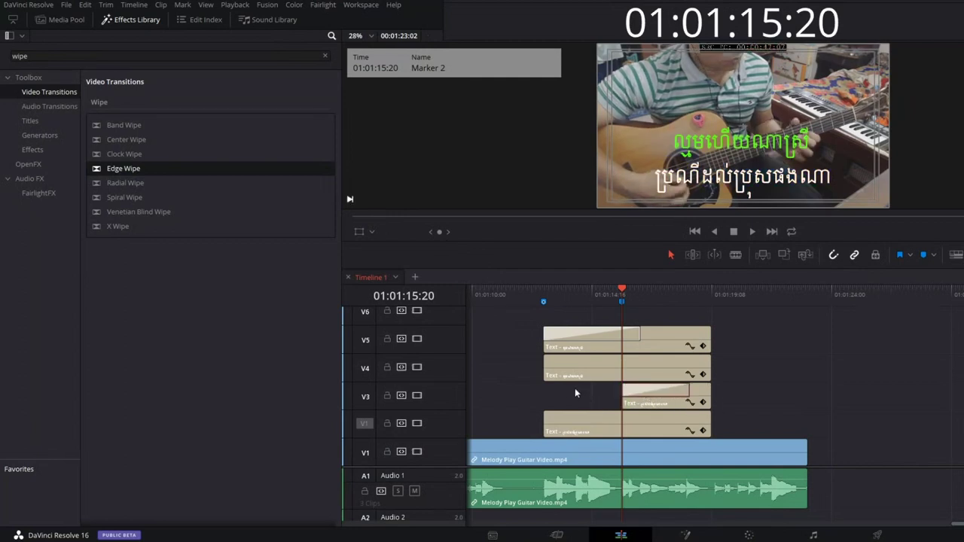
{"action": "left_click", "coordinate": [688, 390]}
{"action": "left_click", "coordinate": [510, 301]}
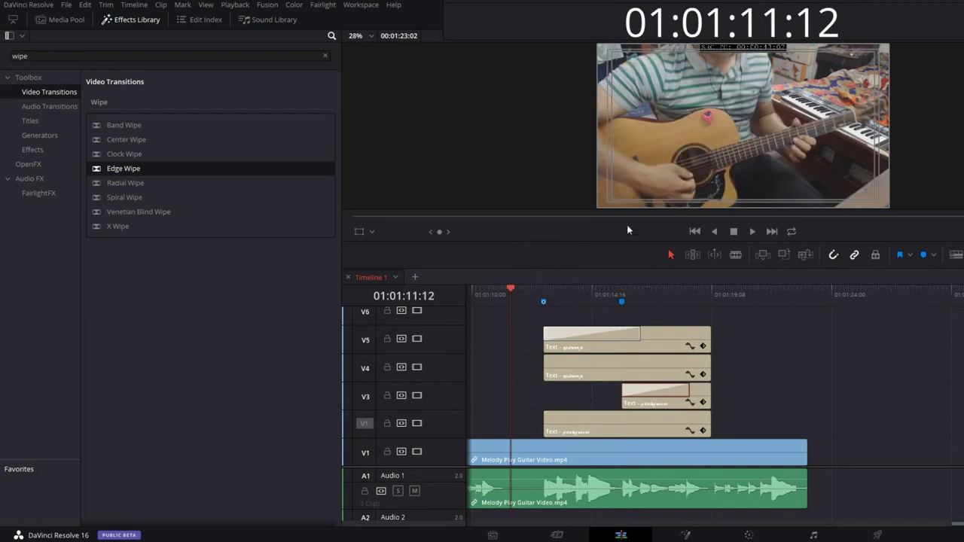
{"action": "left_click", "coordinate": [754, 231]}
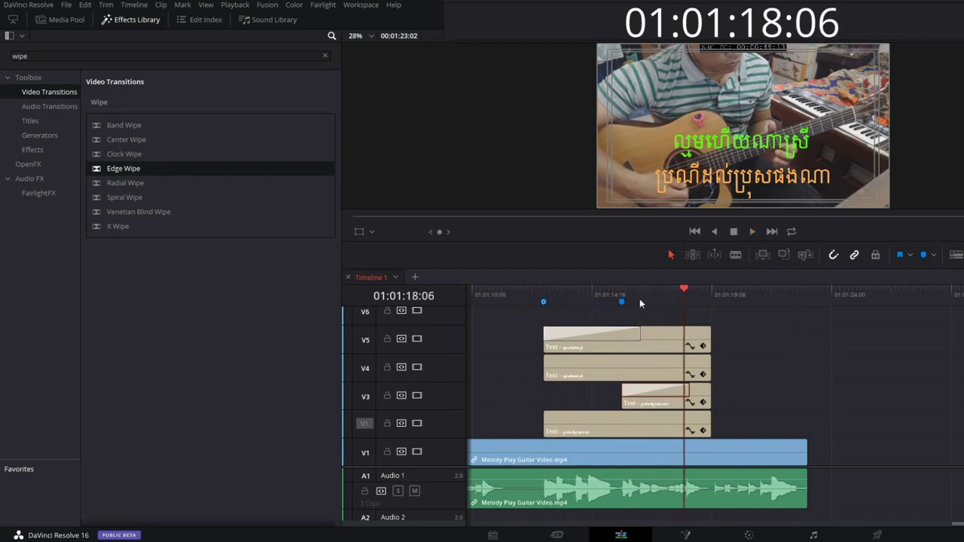
{"action": "left_click_drag", "start_coordinate": [639, 298], "coordinate": [653, 299]}
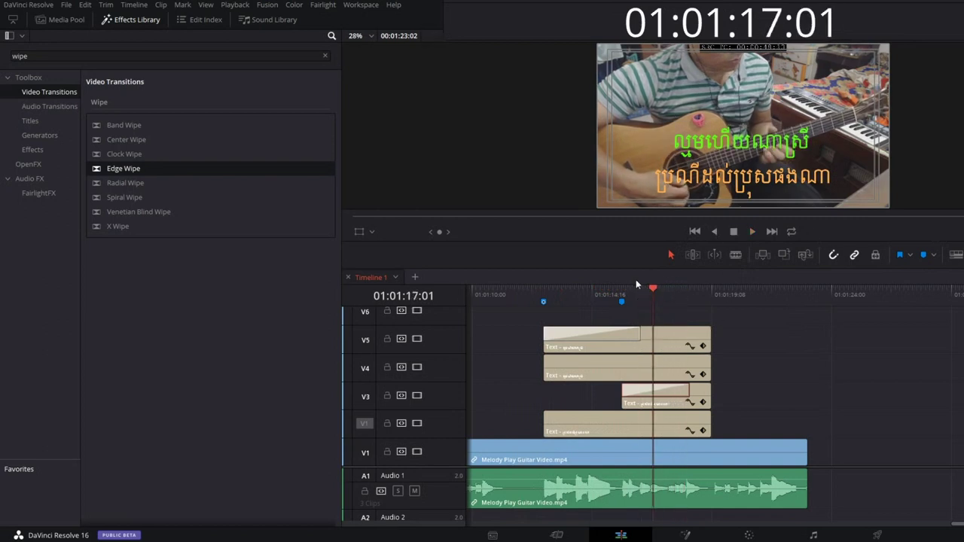
{"action": "left_click", "coordinate": [640, 299]}
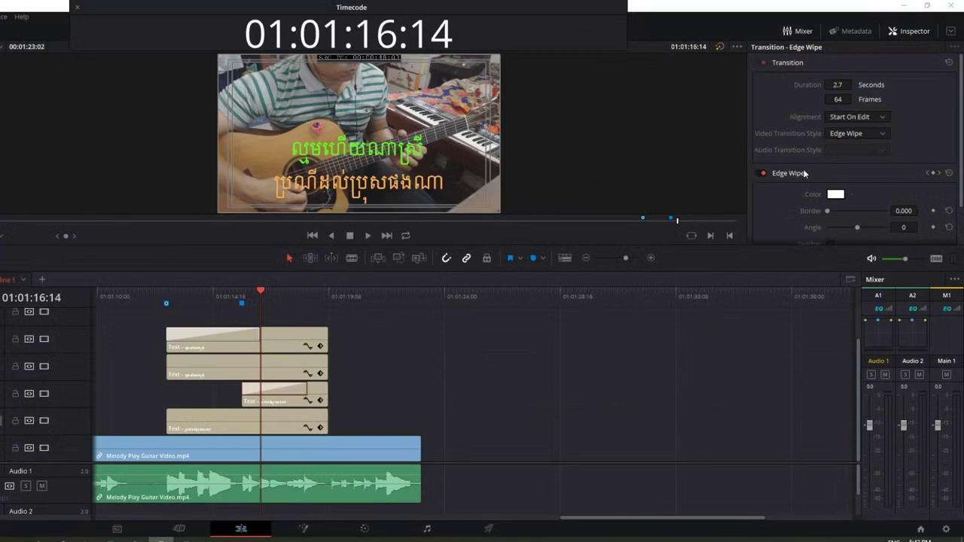
Step: Turn off the orange clip's Edge Wipe, play the titles back, and reselect the orange clip
{"action": "left_click", "coordinate": [763, 173]}
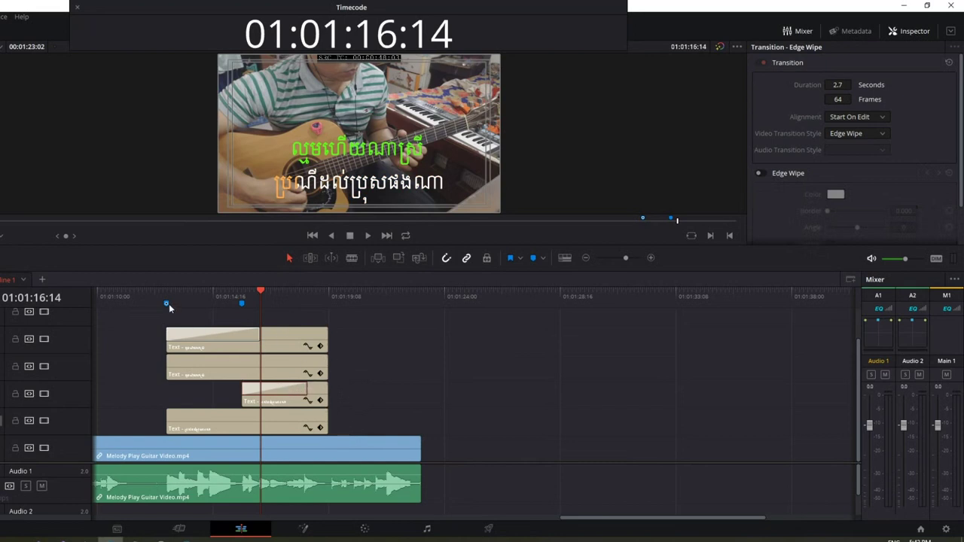
{"action": "left_click", "coordinate": [140, 300]}
{"action": "left_click", "coordinate": [368, 236]}
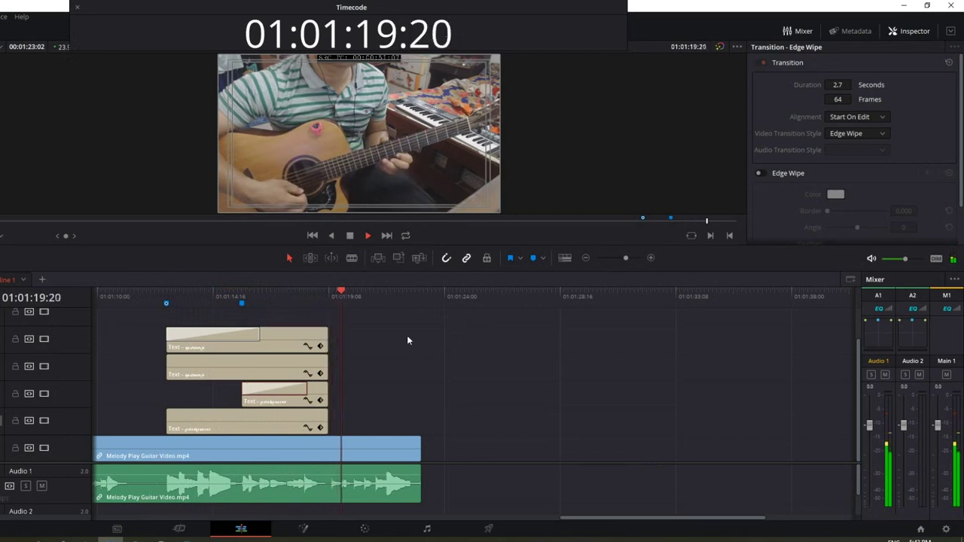
{"action": "left_click", "coordinate": [349, 236]}
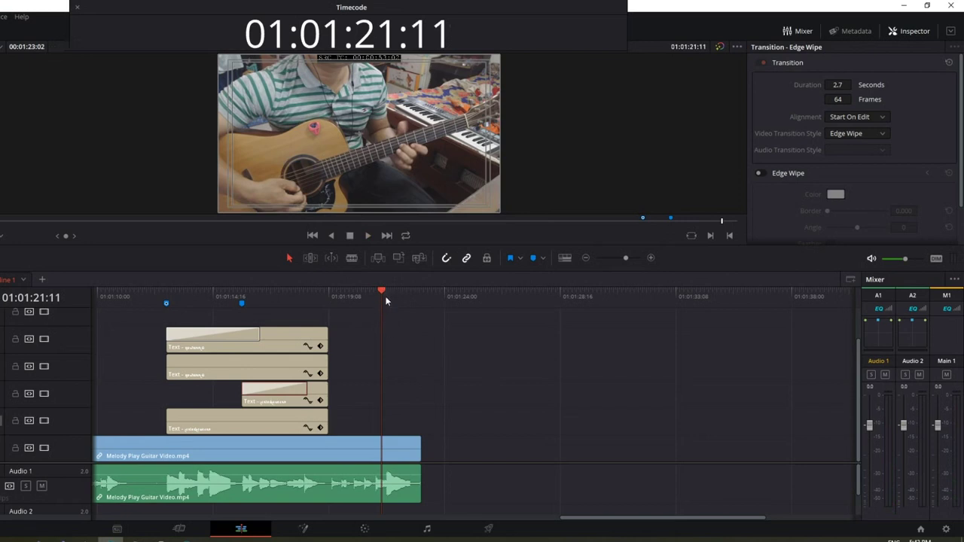
{"action": "left_click", "coordinate": [291, 301]}
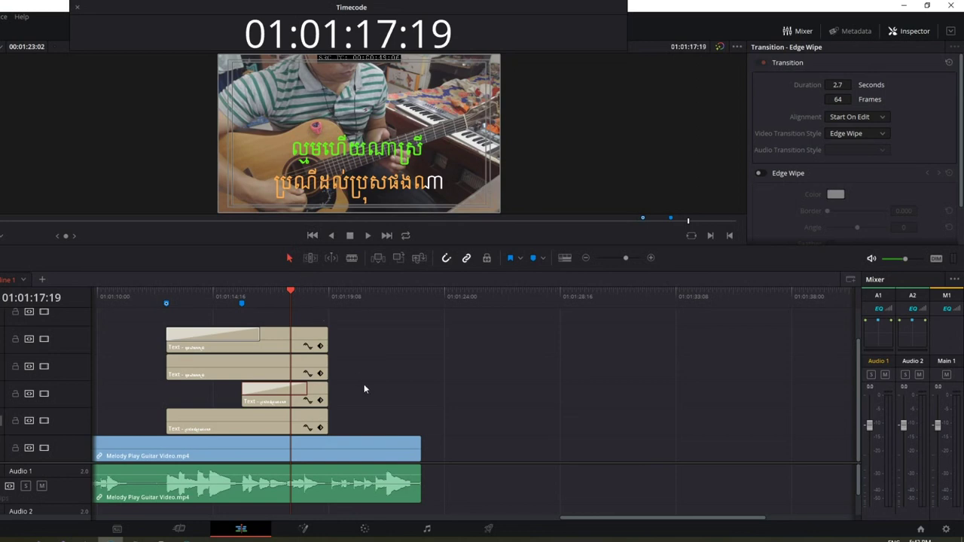
{"action": "left_click", "coordinate": [320, 393]}
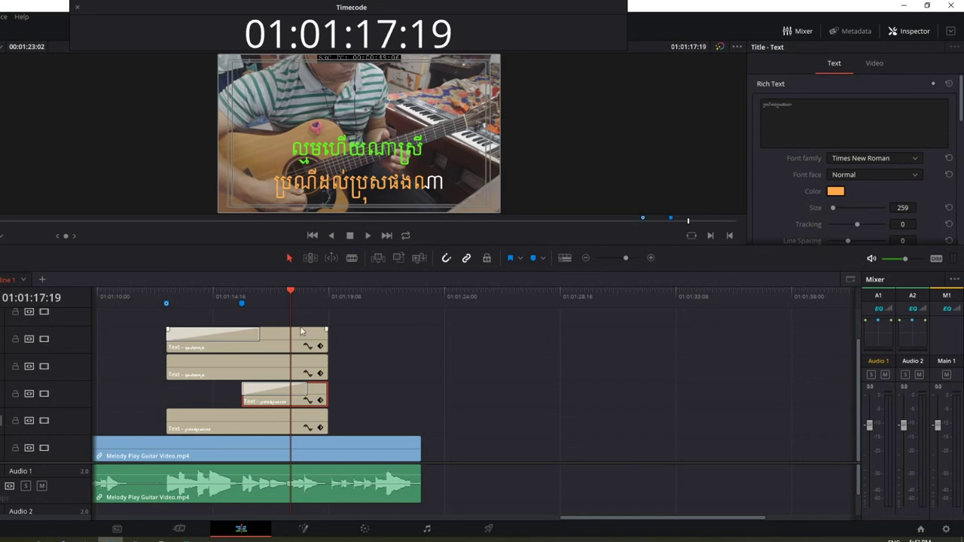
Step: Copy the top title's green hex code #58ff11 from Select Color, then cancel the dialog
{"action": "left_click", "coordinate": [301, 338]}
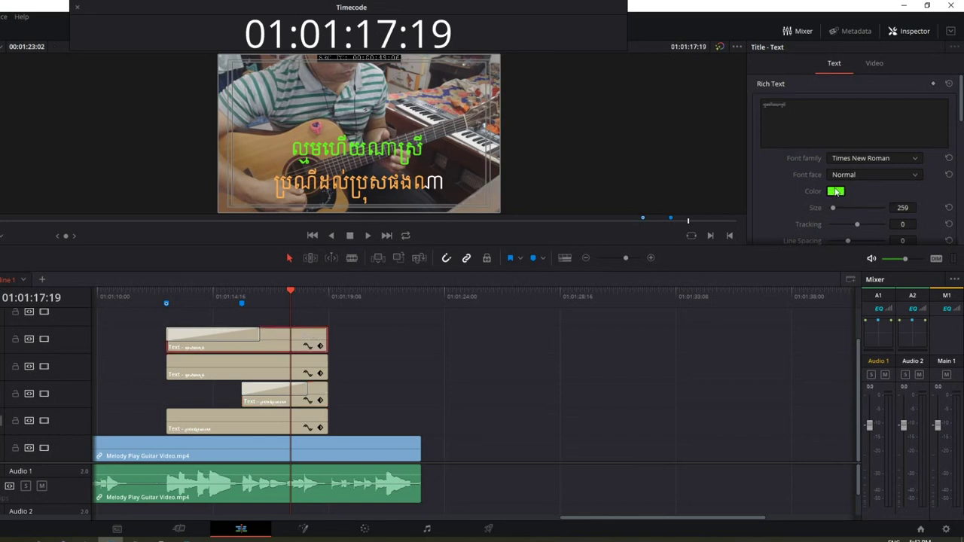
{"action": "left_click", "coordinate": [836, 193]}
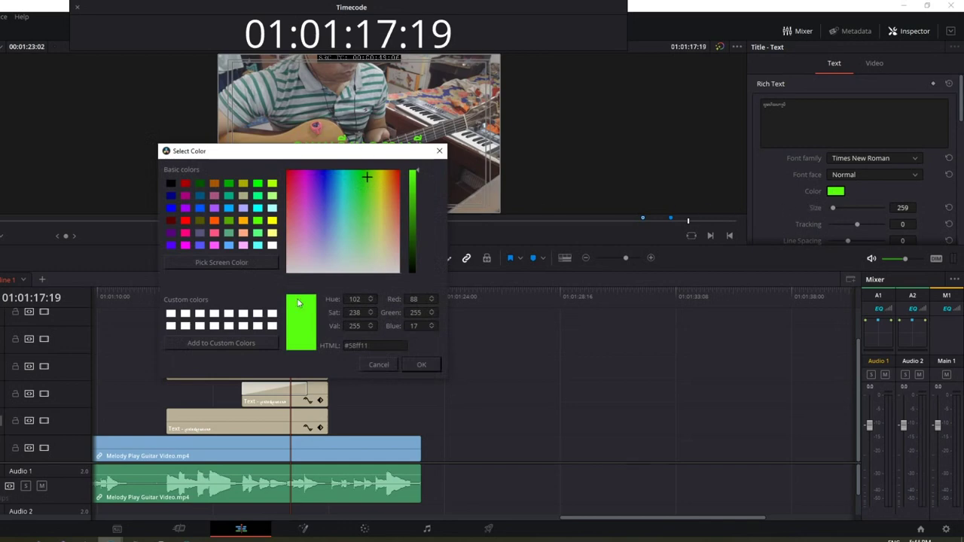
{"action": "left_click_drag", "start_coordinate": [295, 150], "coordinate": [319, 195]}
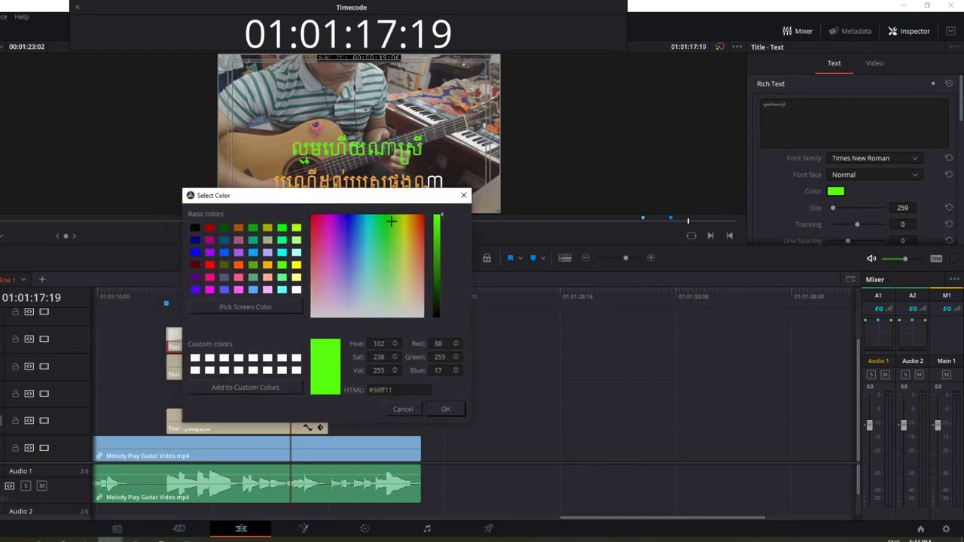
{"action": "left_click_drag", "start_coordinate": [426, 391], "coordinate": [361, 393]}
{"action": "right_click", "coordinate": [380, 392]}
{"action": "left_click", "coordinate": [402, 434]}
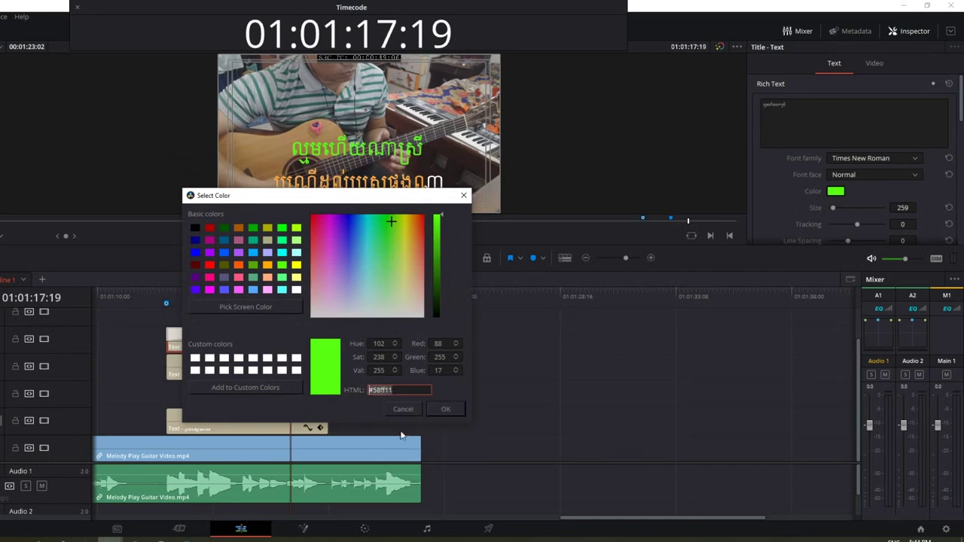
{"action": "key", "text": "Right"}
{"action": "key", "text": "alt+Tab"}
{"action": "left_click", "coordinate": [402, 412]}
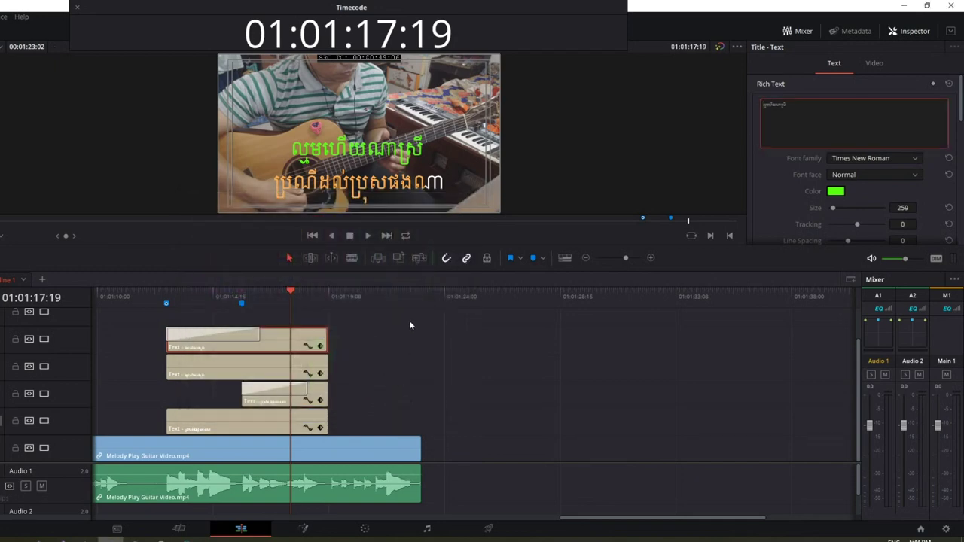
Step: Replace the orange title's #ffa947 with the pasted #58ff11 and confirm the green
{"action": "left_click", "coordinate": [318, 398]}
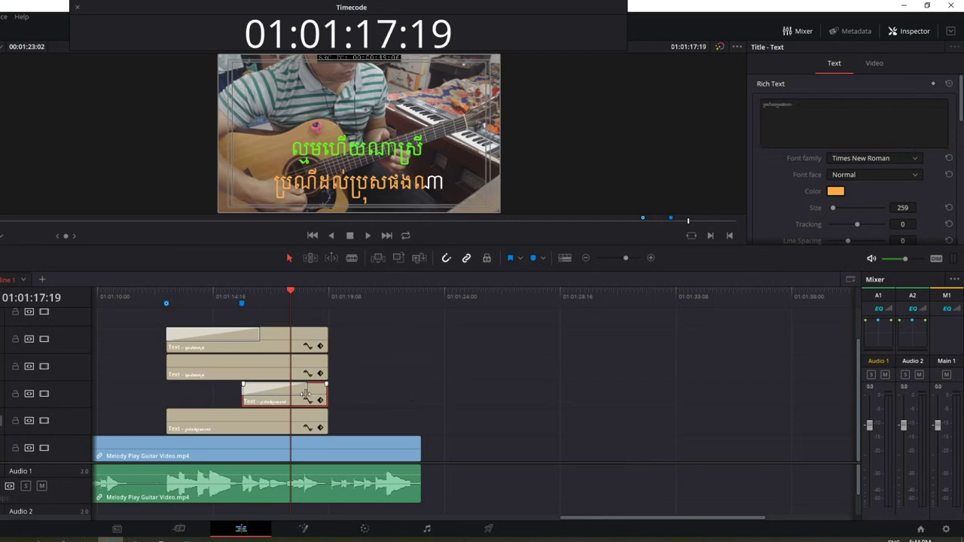
{"action": "left_click", "coordinate": [835, 192]}
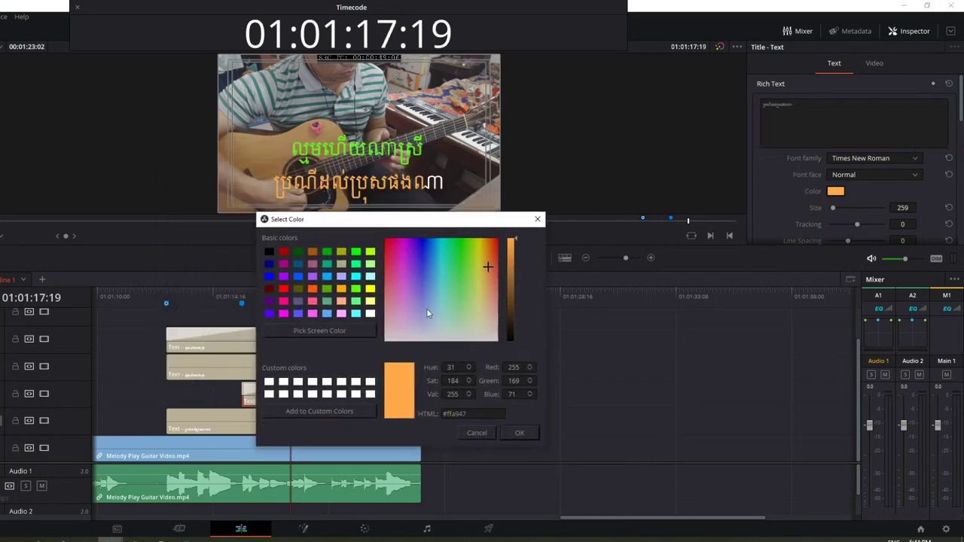
{"action": "double_click", "coordinate": [455, 413]}
{"action": "right_click", "coordinate": [456, 415]}
{"action": "left_click", "coordinate": [484, 470]}
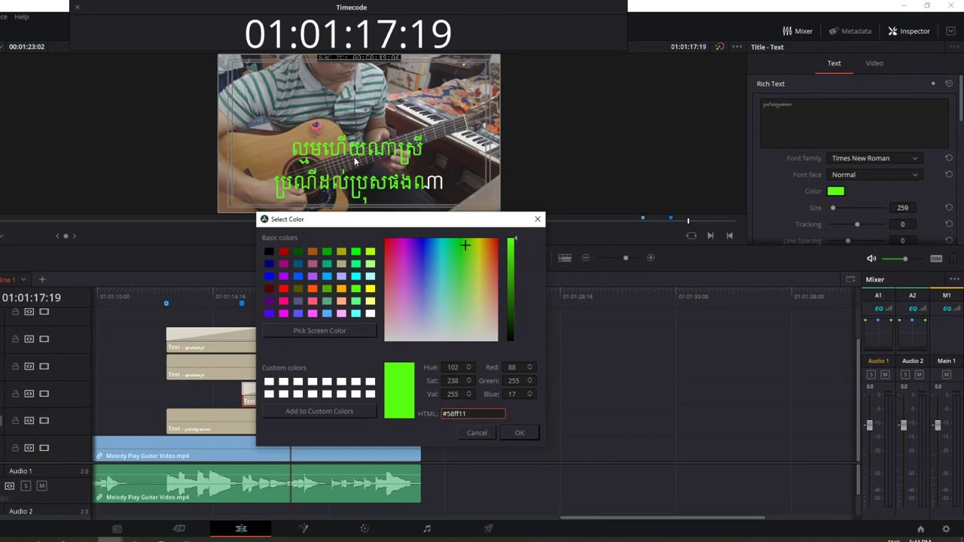
{"action": "left_click_drag", "start_coordinate": [458, 258], "coordinate": [455, 243]}
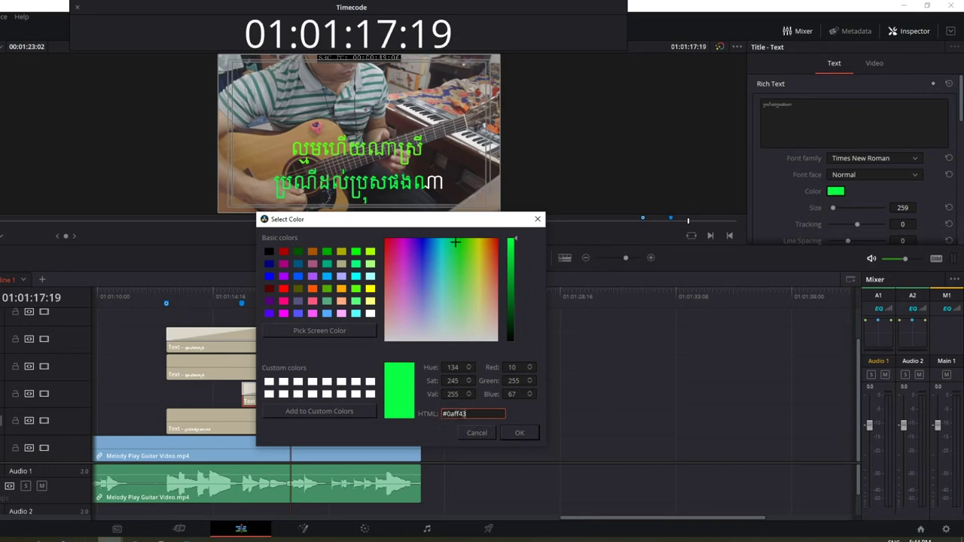
{"action": "triple_click", "coordinate": [451, 414]}
{"action": "right_click", "coordinate": [451, 417]}
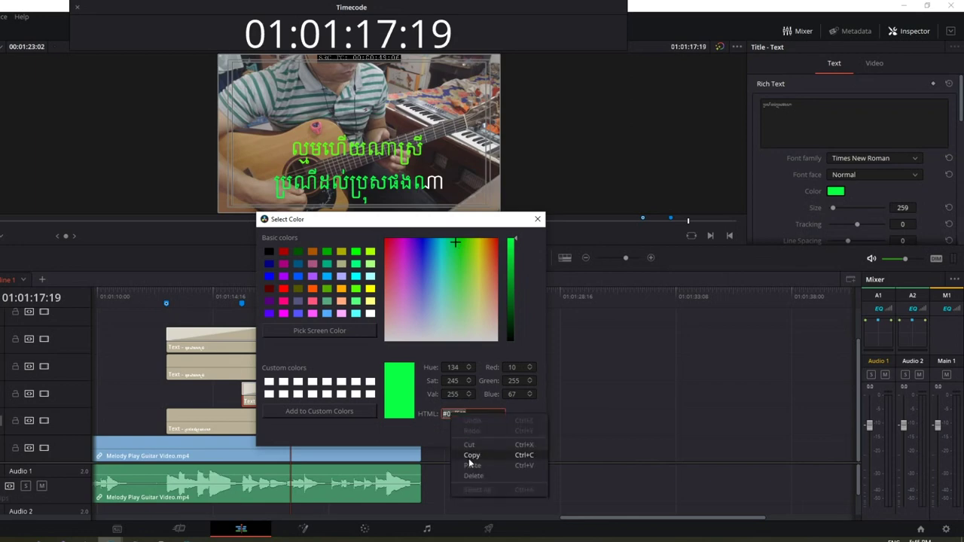
{"action": "left_click", "coordinate": [470, 450]}
{"action": "left_click", "coordinate": [518, 434]}
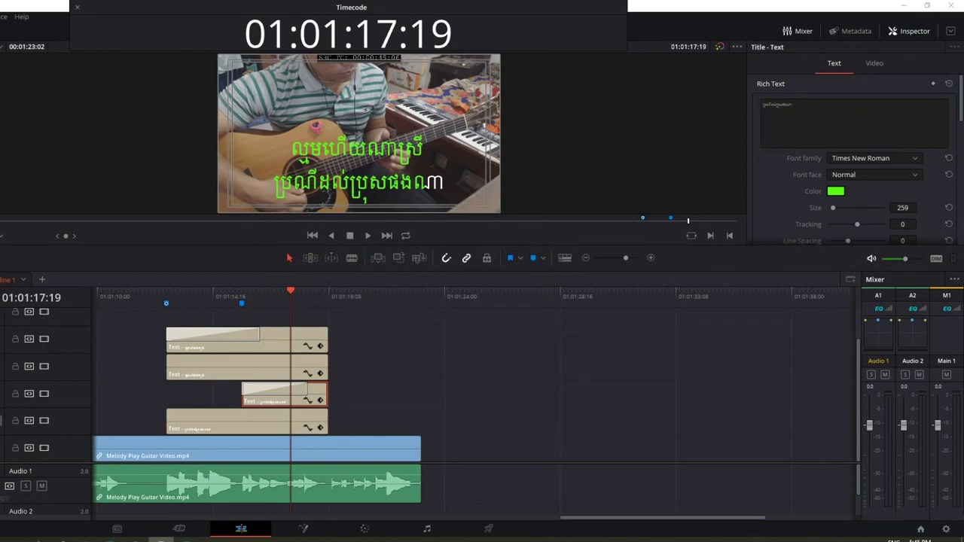
Step: Select the next two Khmer lyric lines in the Notepad lyrics file
{"action": "mouse_move", "coordinate": [147, 535]}
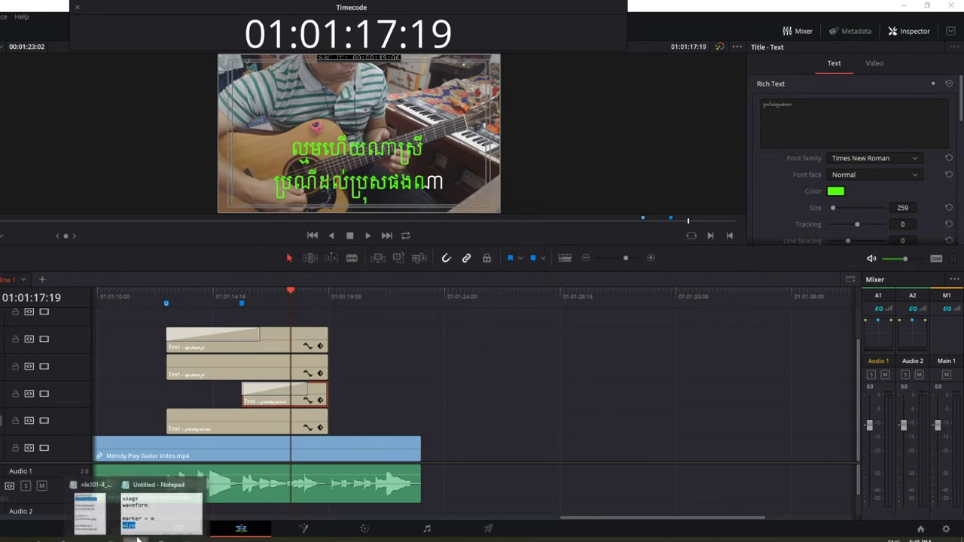
{"action": "left_click", "coordinate": [113, 497]}
{"action": "left_click", "coordinate": [547, 208]}
{"action": "left_click_drag", "start_coordinate": [694, 208], "coordinate": [471, 167]}
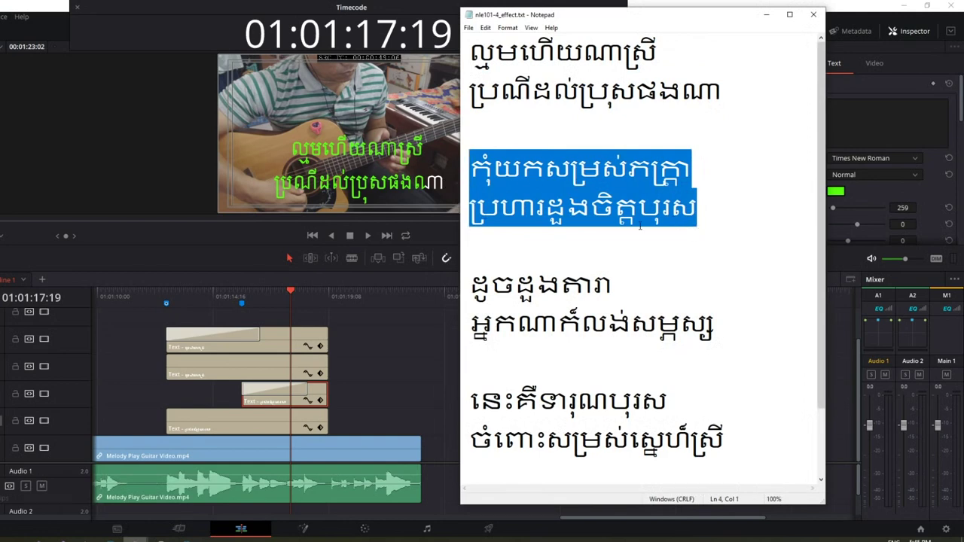
Step: Drag the guitar clip's end right to lengthen video and audio, then play from 01:01:11:15
{"action": "left_click", "coordinate": [360, 305]}
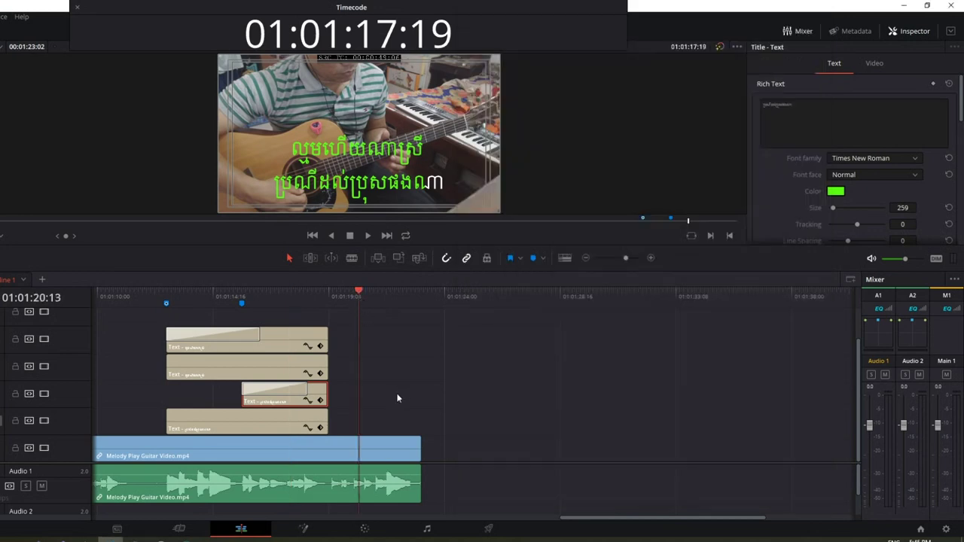
{"action": "left_click", "coordinate": [410, 453]}
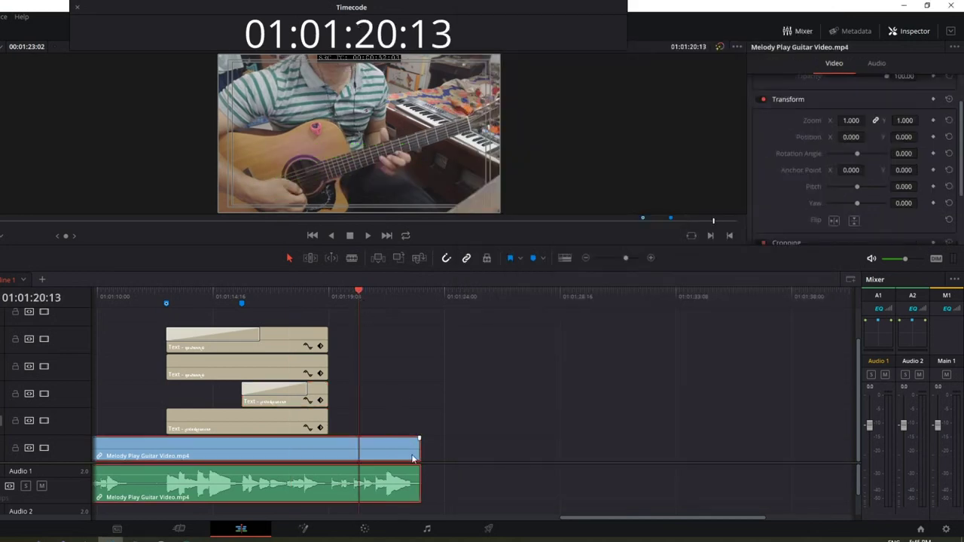
{"action": "left_click_drag", "start_coordinate": [530, 451], "coordinate": [656, 453]}
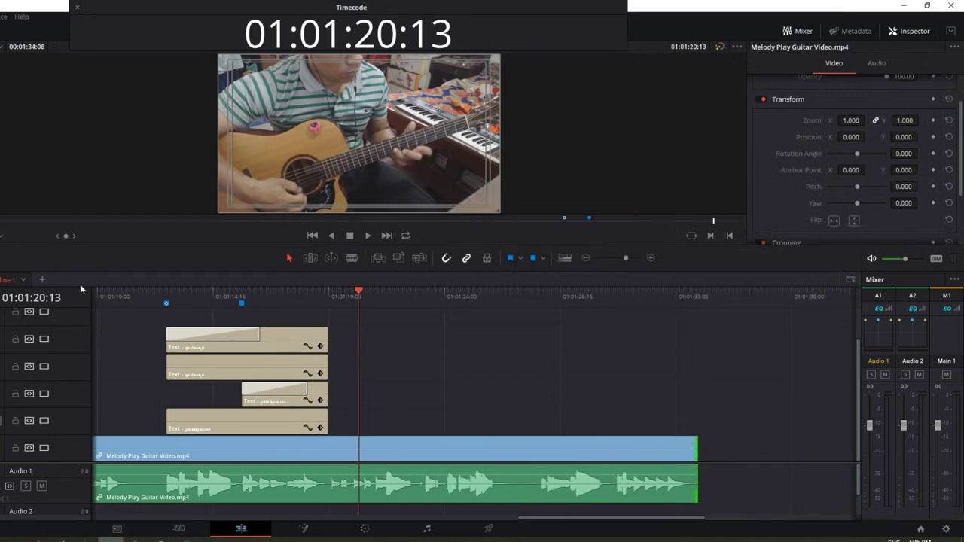
{"action": "left_click", "coordinate": [138, 300]}
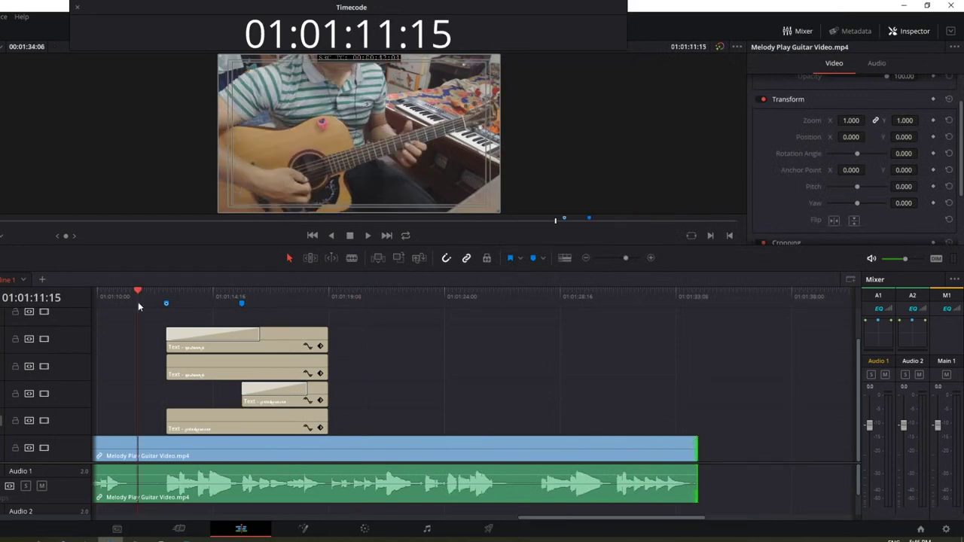
{"action": "left_click", "coordinate": [369, 236]}
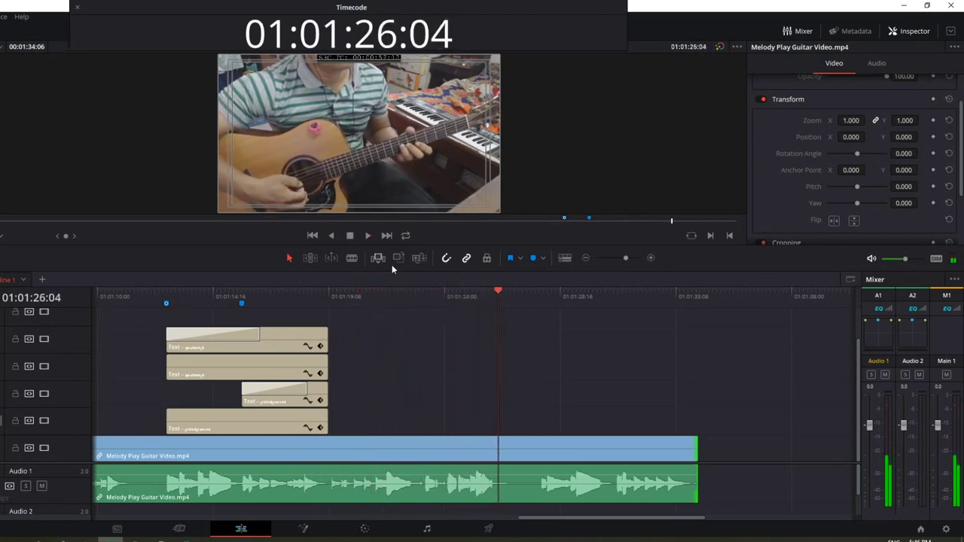
Step: Stop playback, zoom in, and add a marker with M at 01:01:25:20
{"action": "key", "text": "space"}
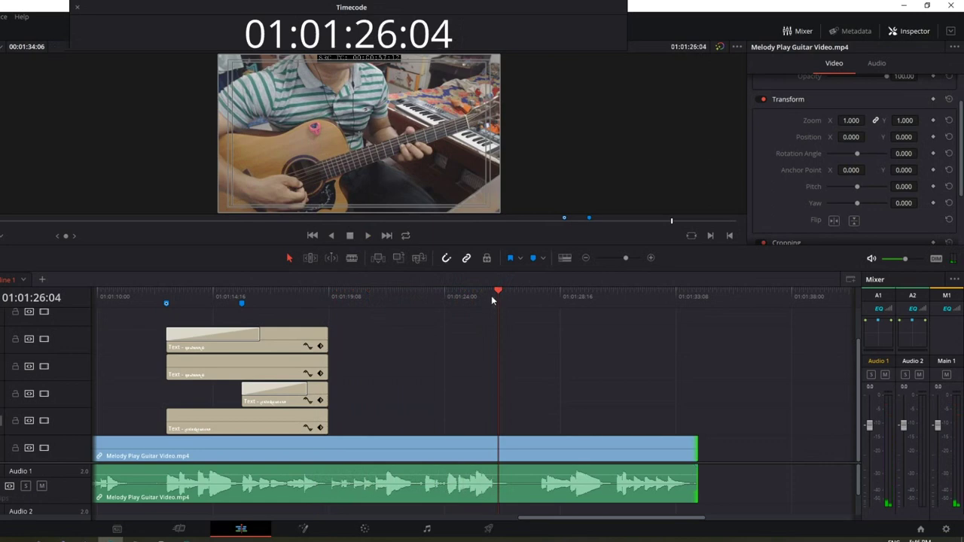
{"action": "left_click", "coordinate": [492, 297]}
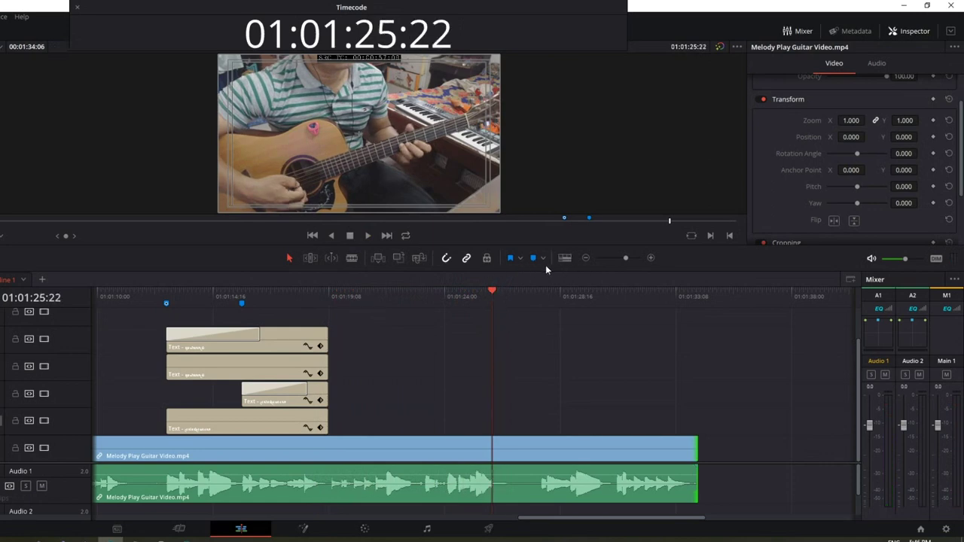
{"action": "left_click", "coordinate": [651, 258]}
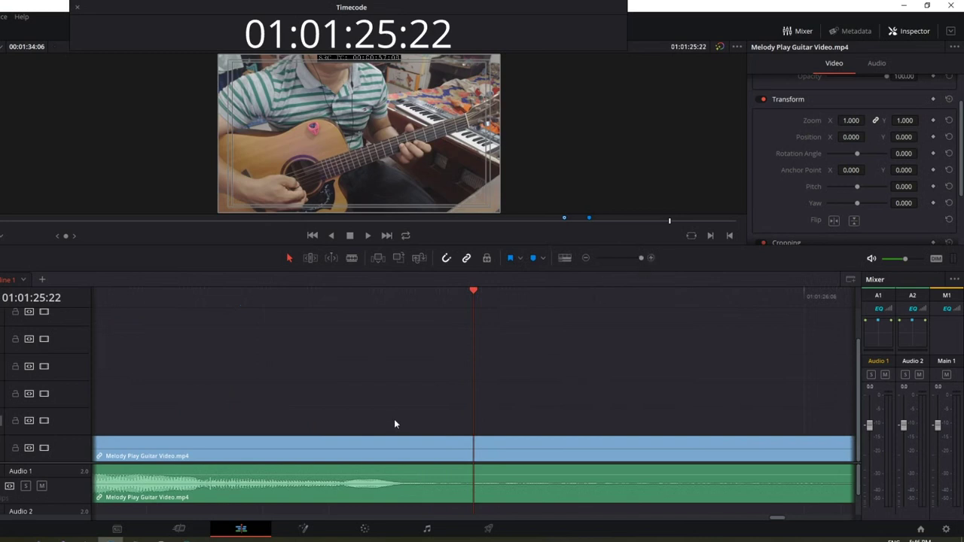
{"action": "left_click", "coordinate": [409, 297]}
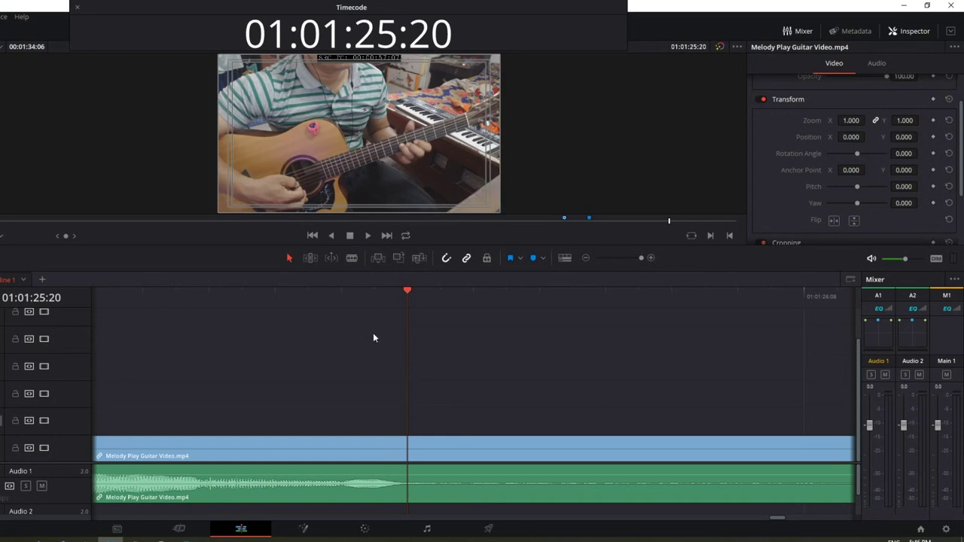
{"action": "key", "text": "m"}
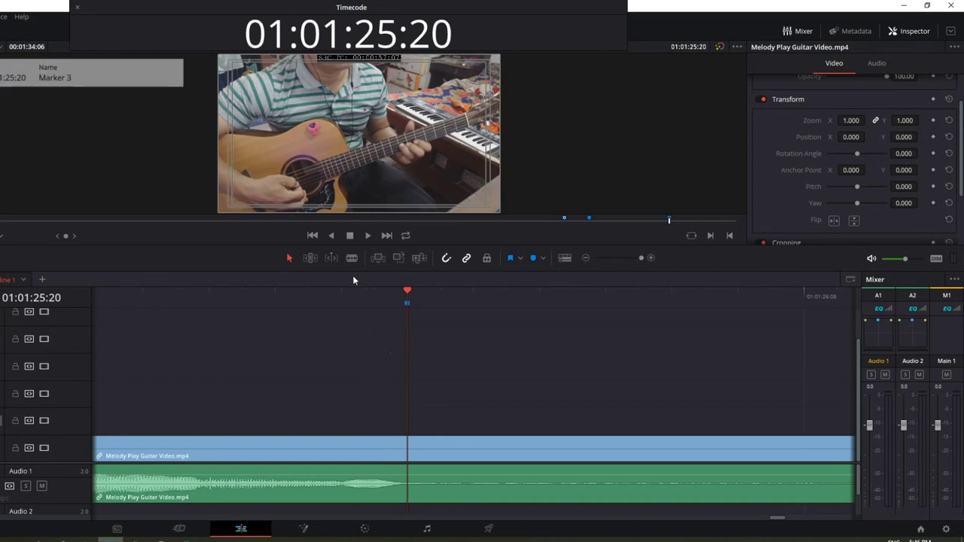
Step: Highlight the 'marker = m' note, bring the lyrics file forward, and zoom the timeline out
{"action": "mouse_move", "coordinate": [136, 537]}
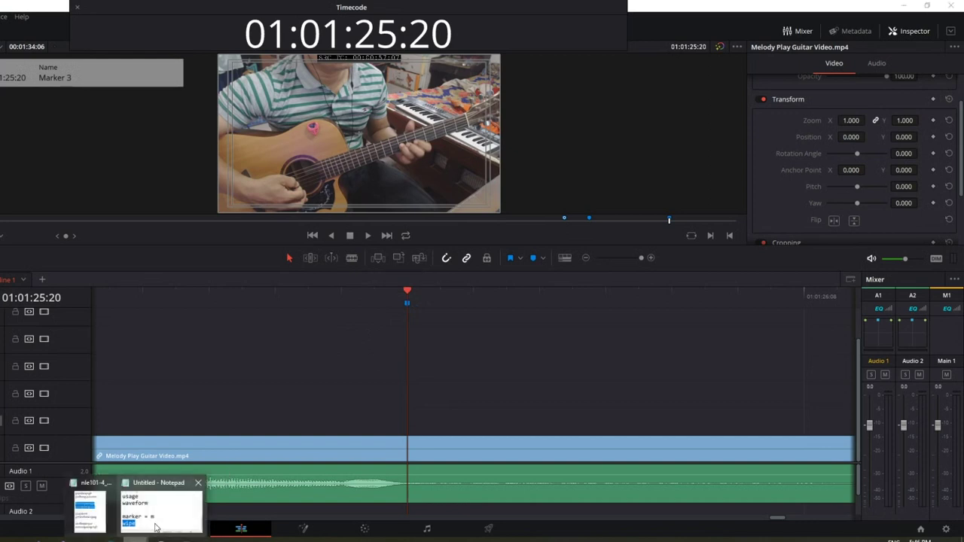
{"action": "left_click", "coordinate": [165, 509]}
{"action": "left_click", "coordinate": [151, 320]}
{"action": "left_click_drag", "start_coordinate": [271, 324], "coordinate": [60, 320]}
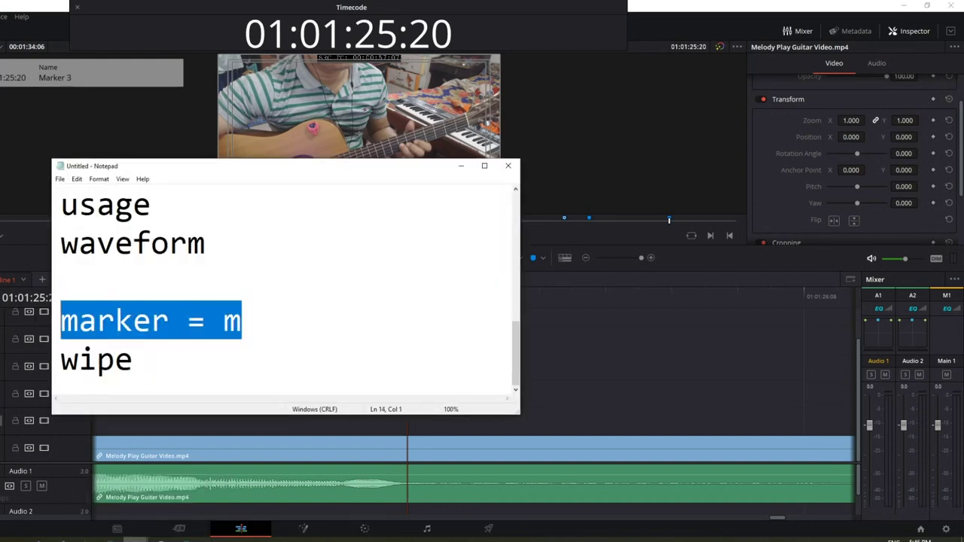
{"action": "left_click", "coordinate": [461, 165]}
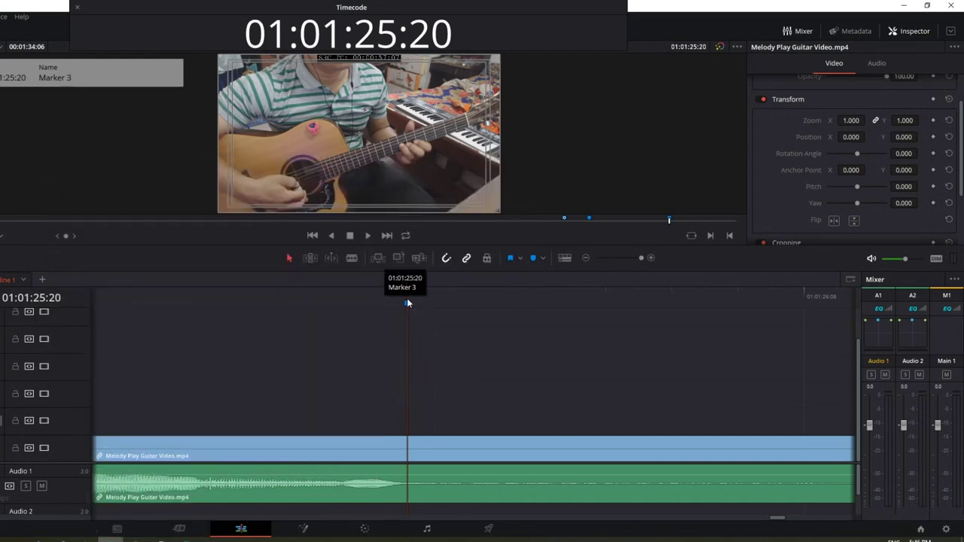
{"action": "mouse_move", "coordinate": [135, 537]}
{"action": "left_click", "coordinate": [162, 507]}
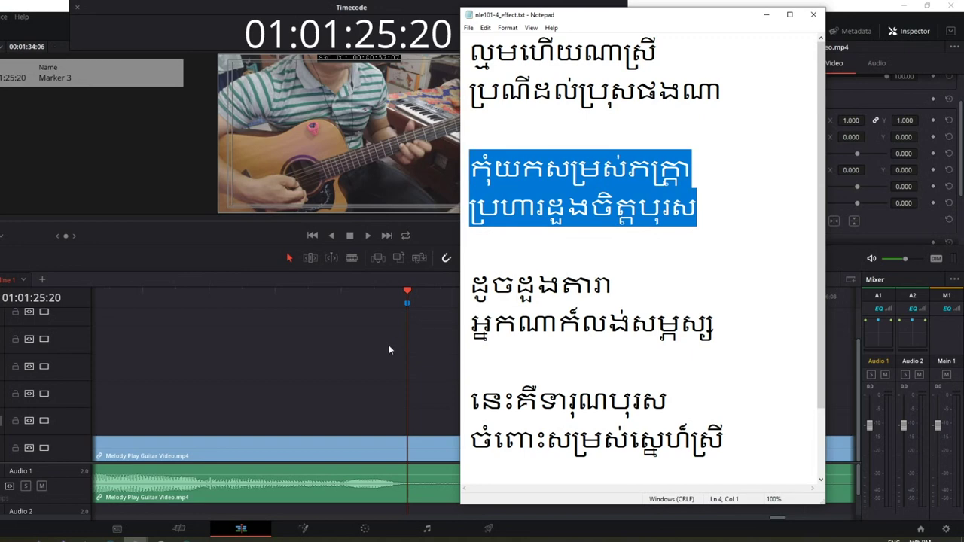
{"action": "left_click", "coordinate": [381, 320]}
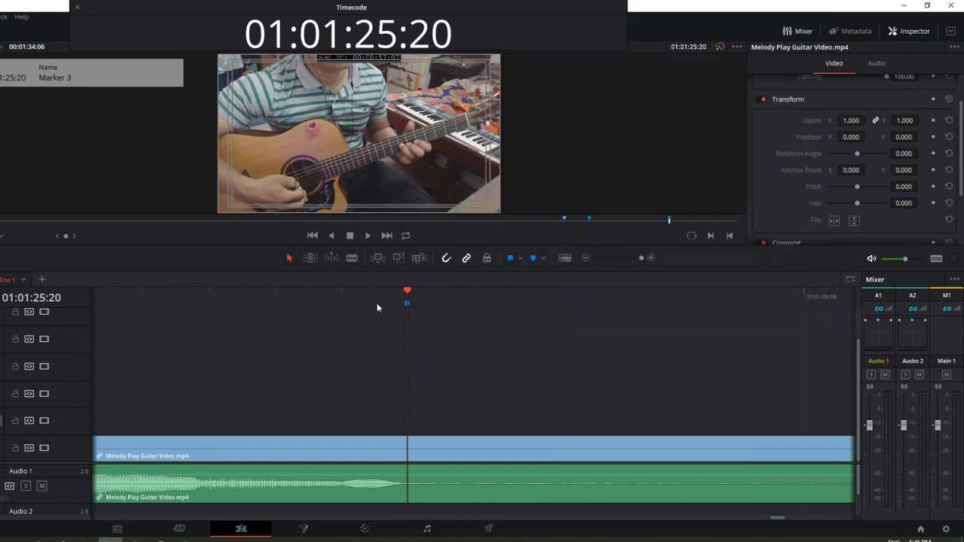
{"action": "left_click", "coordinate": [586, 259]}
{"action": "left_click", "coordinate": [586, 258]}
Step: Zoom out and park the playhead at the end of the title clips
{"action": "left_click", "coordinate": [587, 258]}
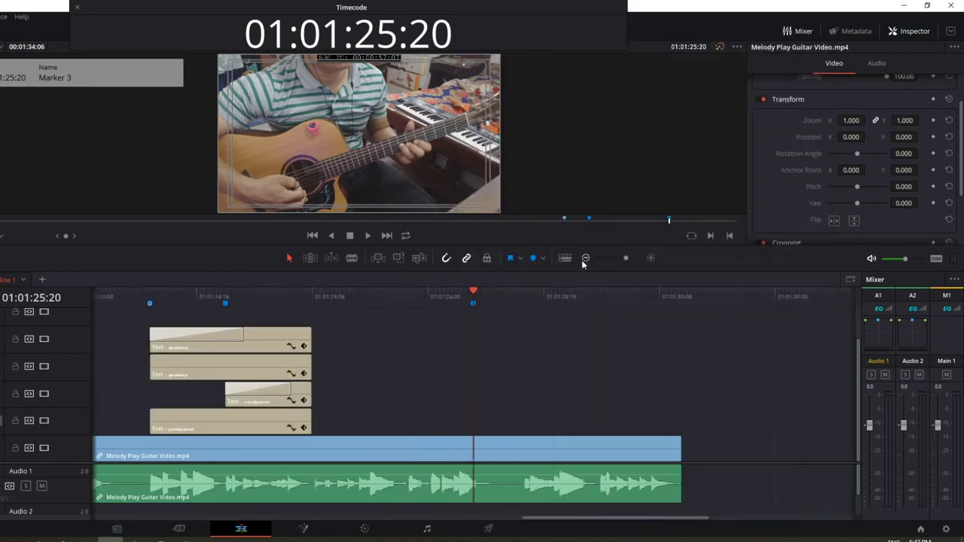
{"action": "left_click", "coordinate": [318, 303]}
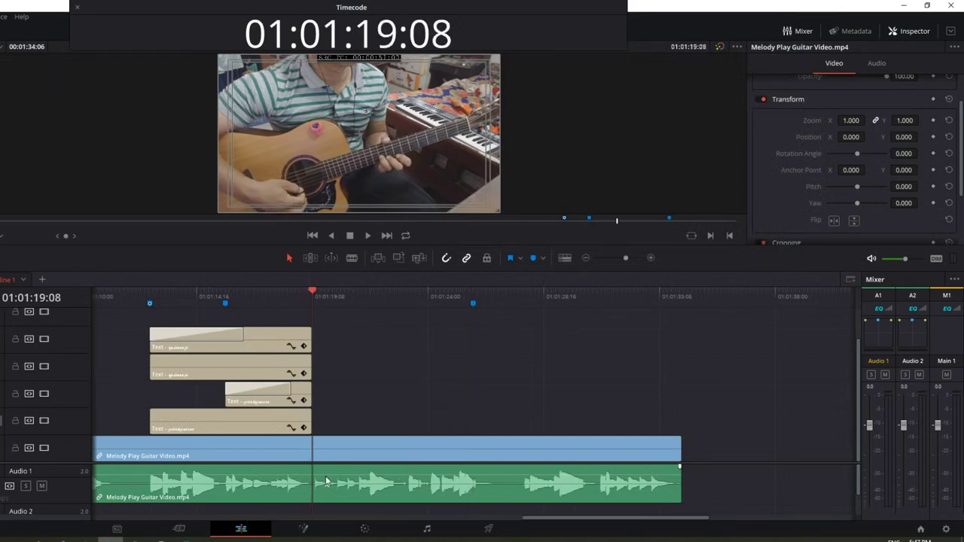
{"action": "key", "text": "ctrl+equal"}
{"action": "left_click", "coordinate": [495, 297]}
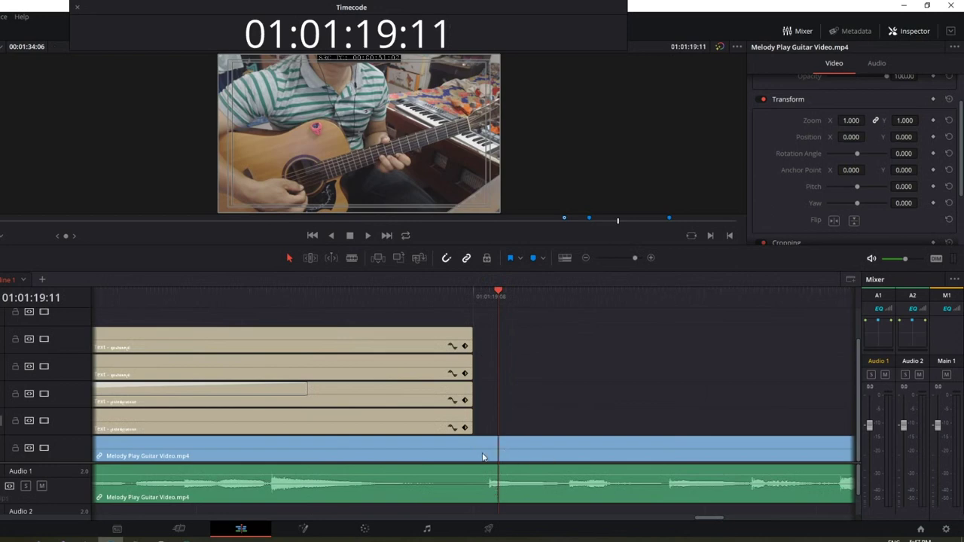
{"action": "left_click", "coordinate": [470, 299]}
{"action": "mouse_move", "coordinate": [136, 540]}
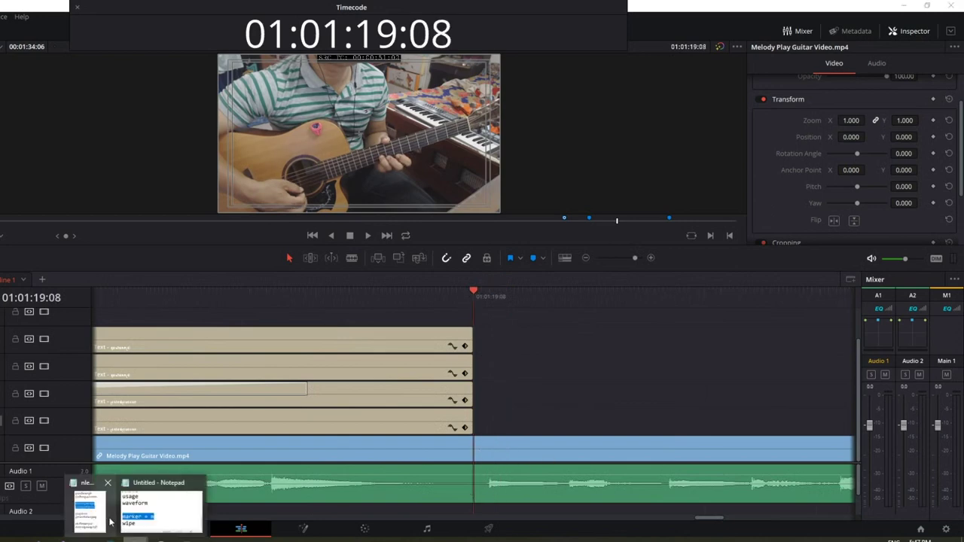
{"action": "left_click", "coordinate": [87, 518]}
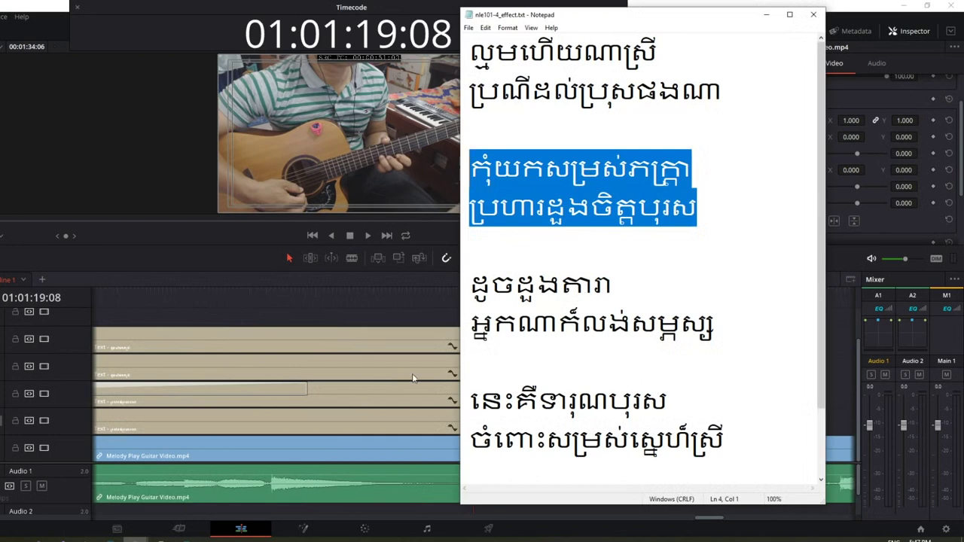
{"action": "left_click", "coordinate": [371, 292]}
{"action": "left_click", "coordinate": [475, 298]}
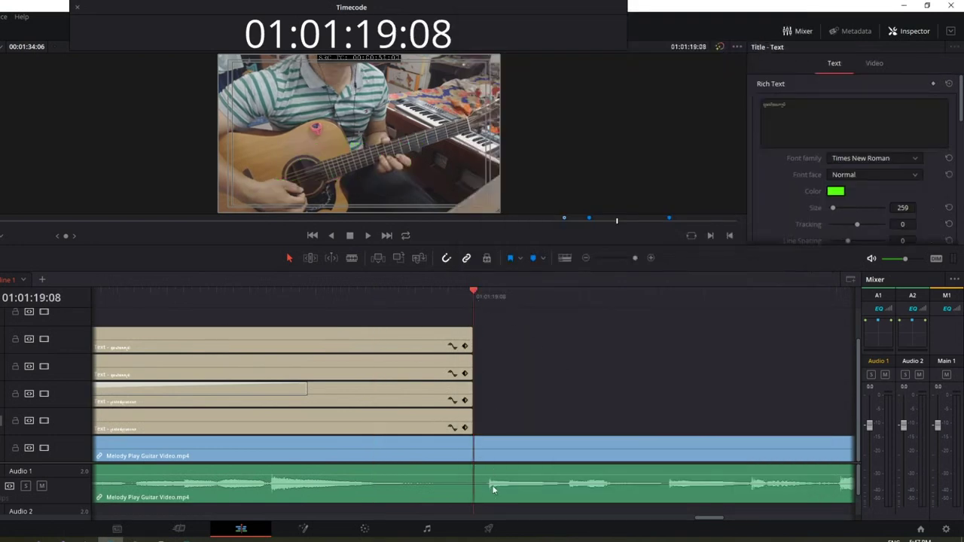
Step: Play the song to find the next lyric's timing, checking the lyrics file
{"action": "scroll", "coordinate": [484, 471], "scroll_direction": "down", "scroll_amount": 2}
{"action": "scroll", "coordinate": [490, 422], "scroll_direction": "down", "scroll_amount": 2}
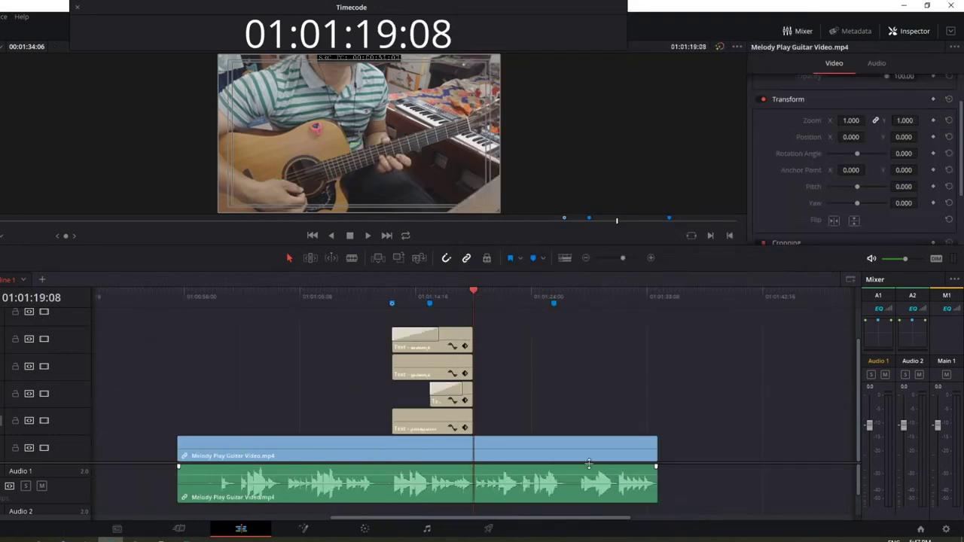
{"action": "left_click", "coordinate": [366, 235]}
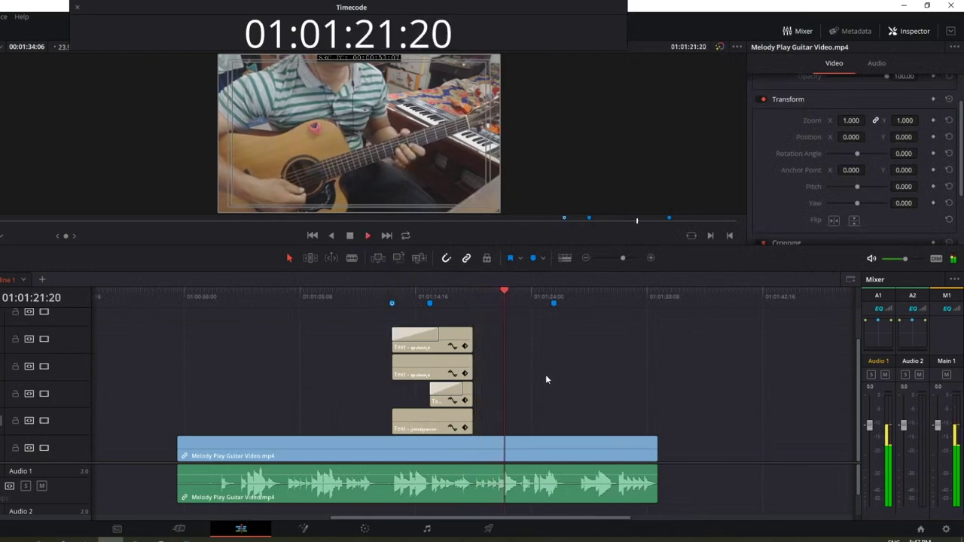
{"action": "key", "text": "space"}
{"action": "left_click", "coordinate": [530, 454]}
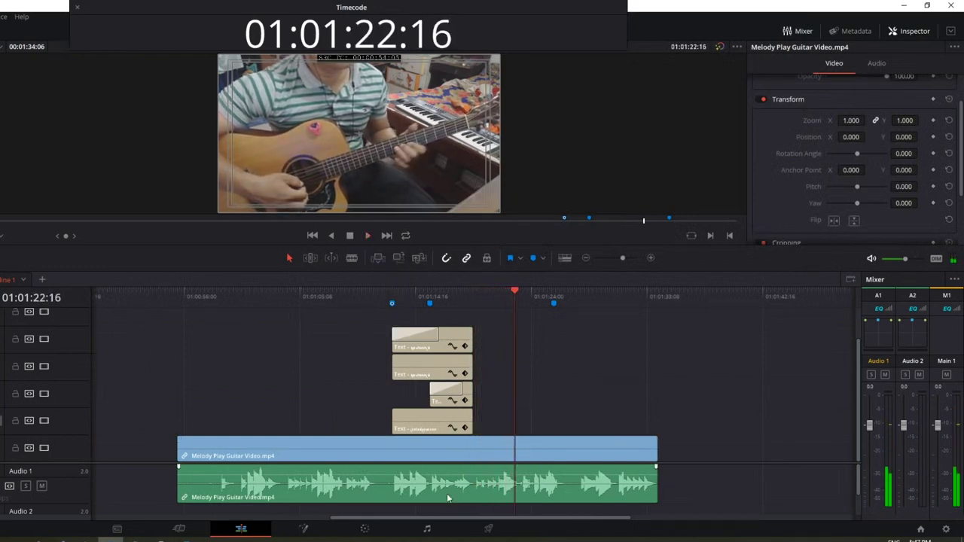
{"action": "left_click", "coordinate": [135, 538]}
{"action": "left_click", "coordinate": [89, 516]}
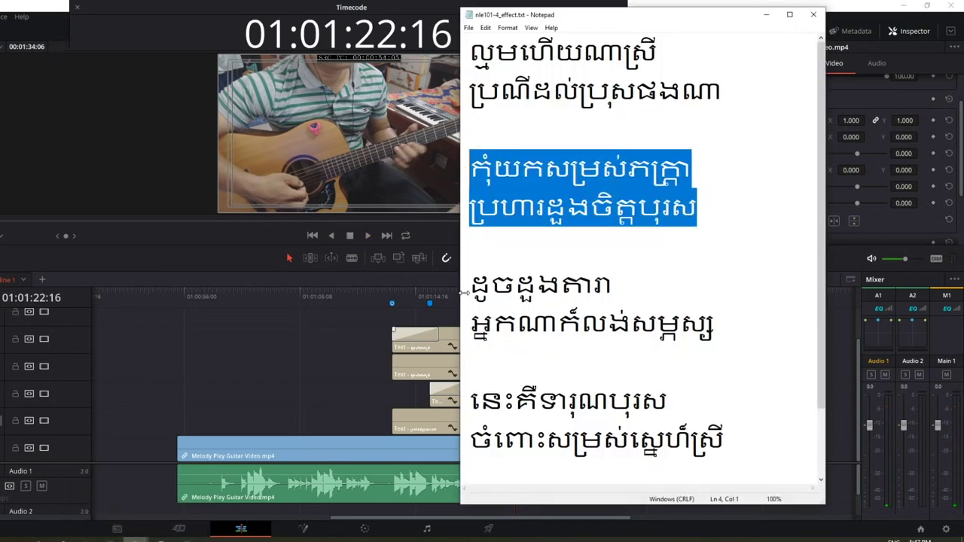
Step: Add Marker 4 at 01:01:22:13 and zoom back out to show the titles
{"action": "left_click", "coordinate": [349, 300]}
{"action": "left_click", "coordinate": [517, 301]}
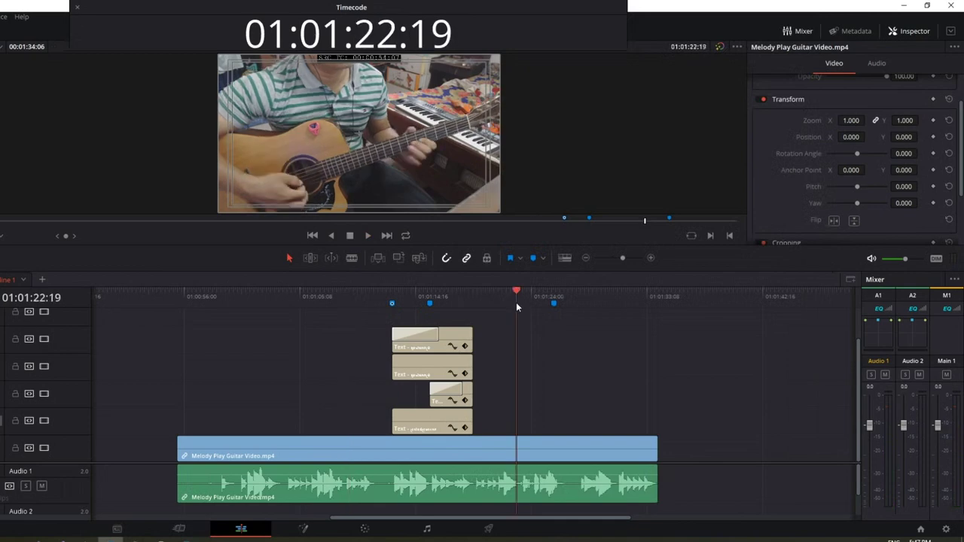
{"action": "key", "text": "ctrl+equal"}
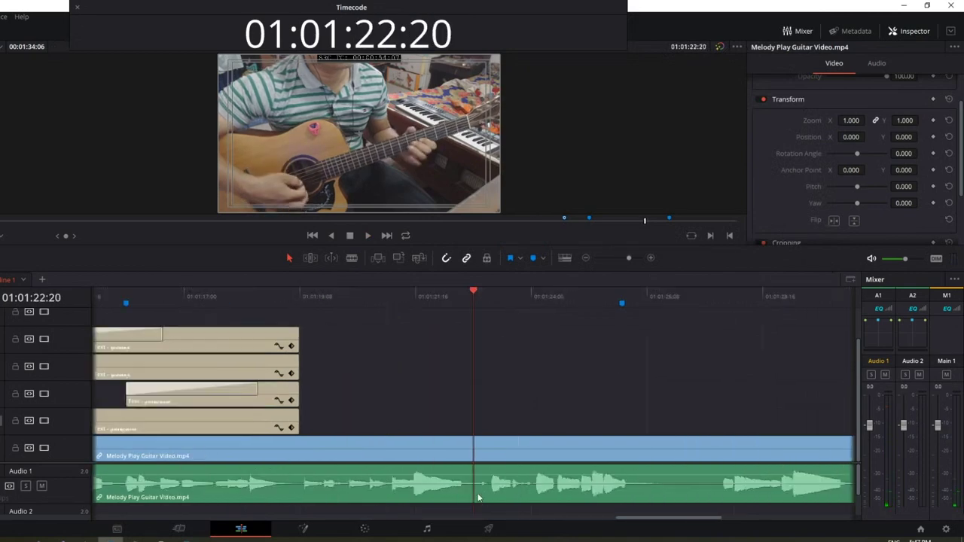
{"action": "left_click", "coordinate": [363, 301]}
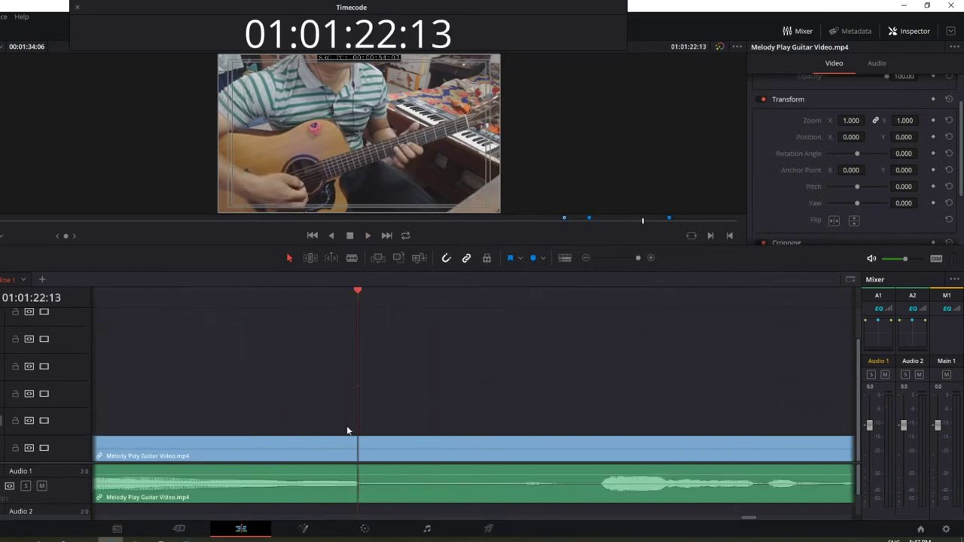
{"action": "key", "text": "m"}
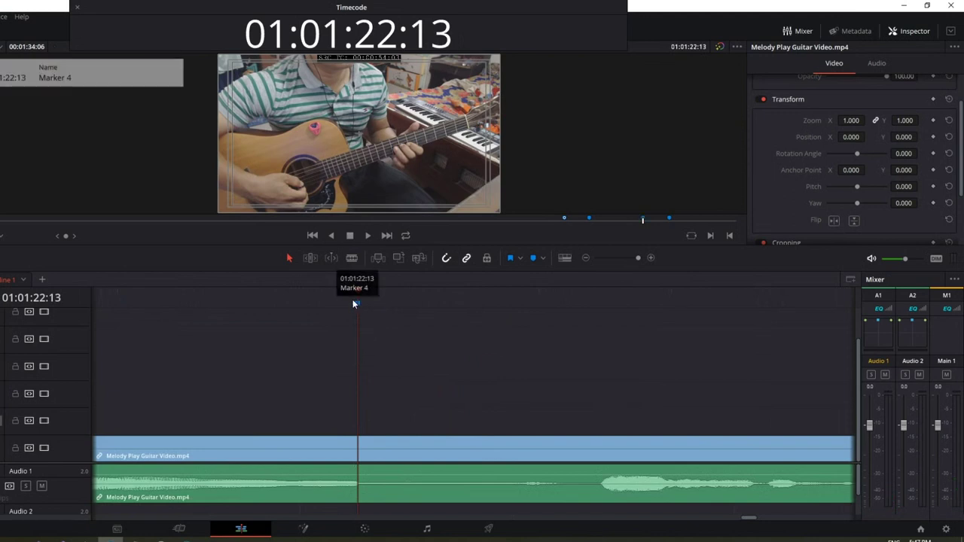
{"action": "key", "text": "ctrl+minus"}
{"action": "key", "text": "ctrl+minus"}
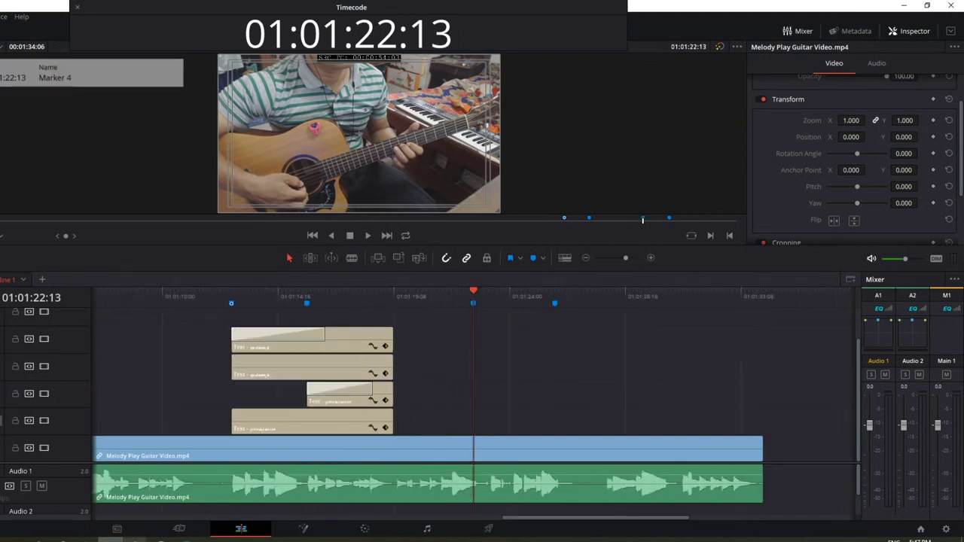
{"action": "mouse_move", "coordinate": [141, 527]}
{"action": "left_click", "coordinate": [90, 509]}
Step: Select the fourth and fifth lyric lines in the lyrics file
{"action": "left_click", "coordinate": [586, 198]}
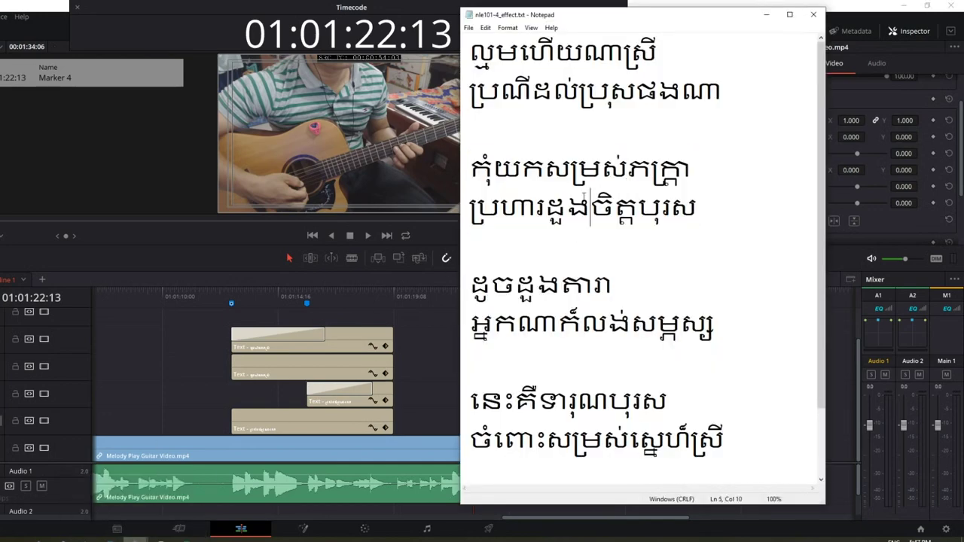
{"action": "left_click", "coordinate": [692, 170]}
{"action": "key", "text": "shift+Home"}
{"action": "left_click_drag", "start_coordinate": [670, 213], "coordinate": [463, 215]}
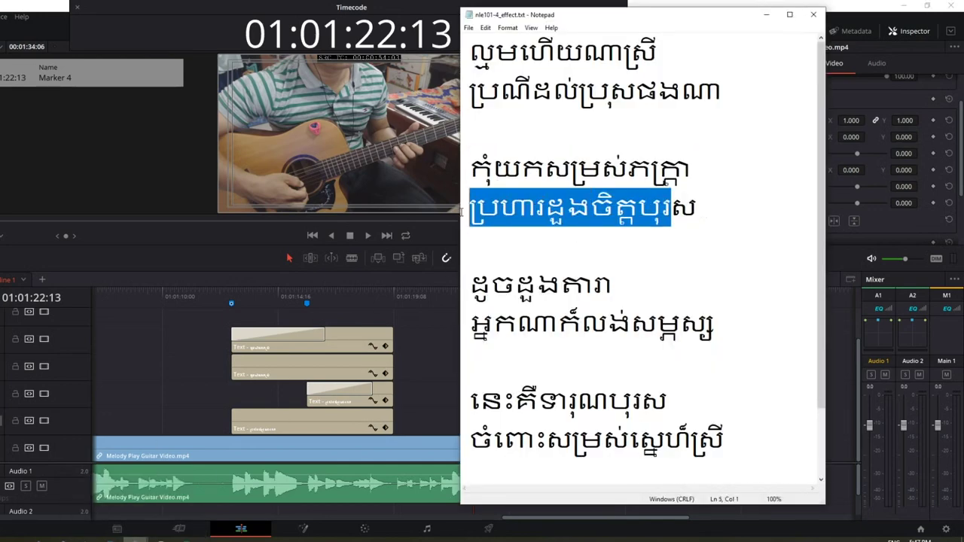
Step: Rubber-band select the four stacked lyric title clips and draw an 'ALT' note on screen
{"action": "left_click", "coordinate": [181, 329]}
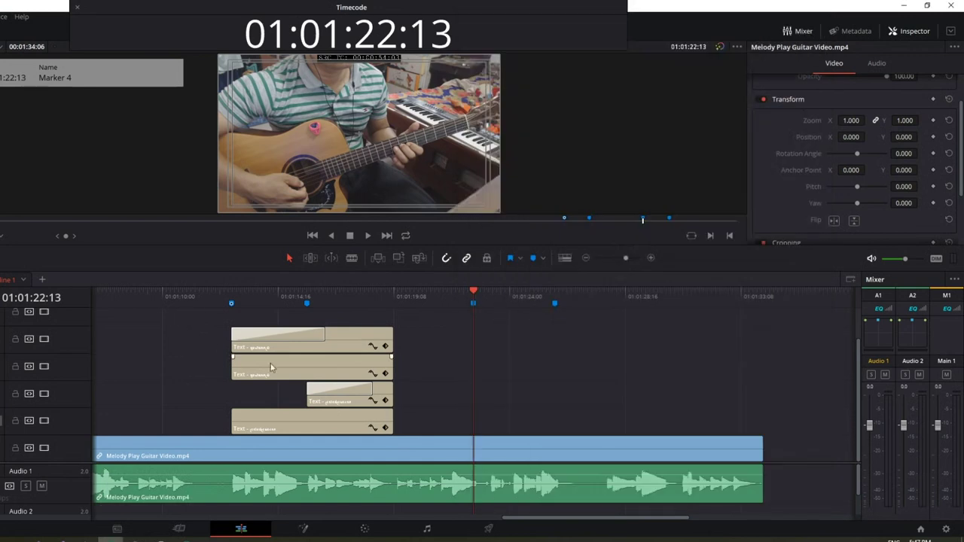
{"action": "left_click", "coordinate": [340, 305]}
{"action": "left_click", "coordinate": [306, 154]}
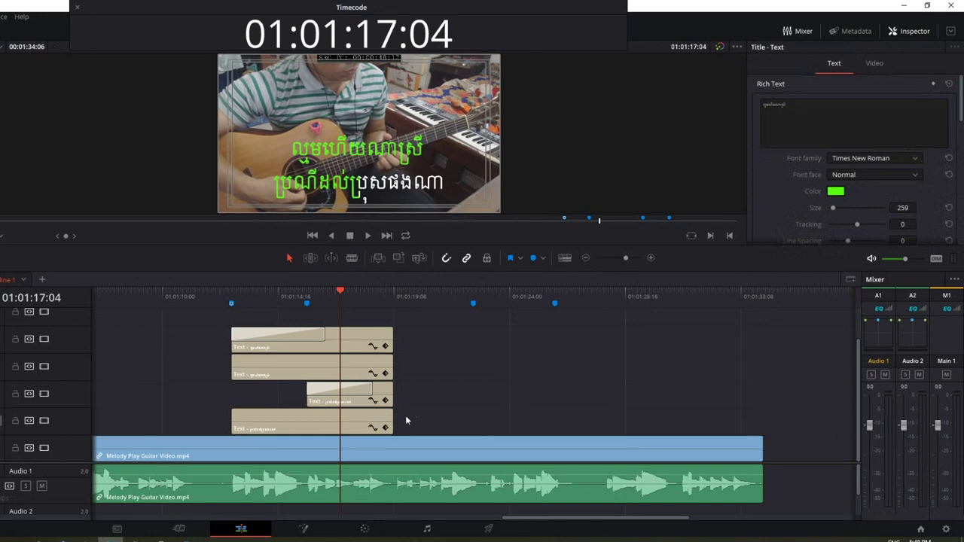
{"action": "left_click_drag", "start_coordinate": [443, 424], "coordinate": [207, 329]}
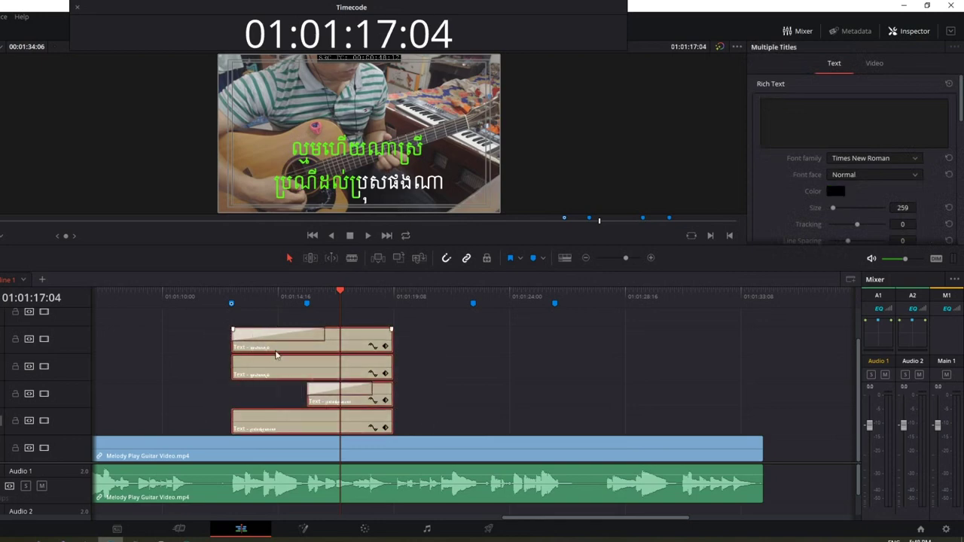
{"action": "left_click_drag", "start_coordinate": [467, 423], "coordinate": [190, 331]}
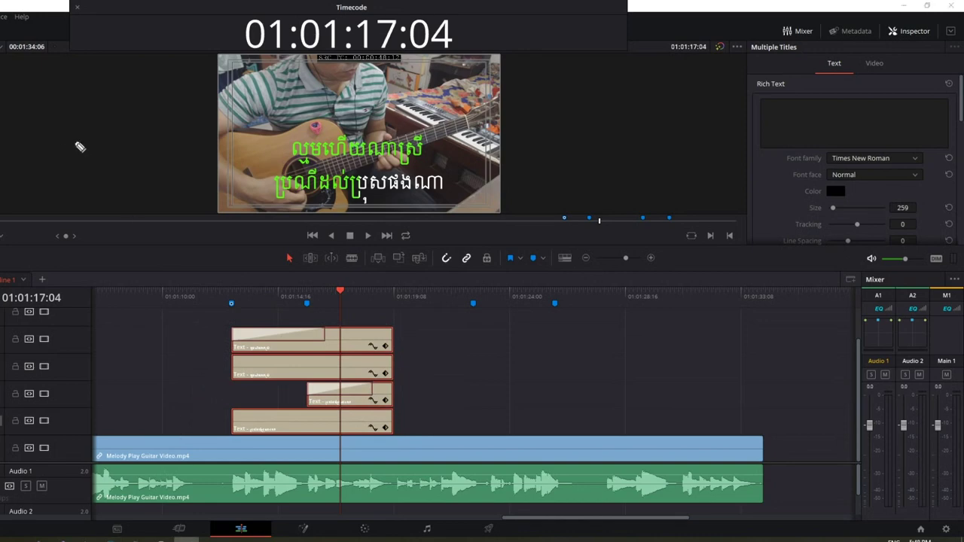
{"action": "mouse_move", "coordinate": [72, 184]}
{"action": "left_mouse_down"}
{"action": "mouse_move", "coordinate": [92, 178]}
{"action": "mouse_move", "coordinate": [88, 158]}
{"action": "mouse_move", "coordinate": [142, 174]}
{"action": "left_mouse_up"}
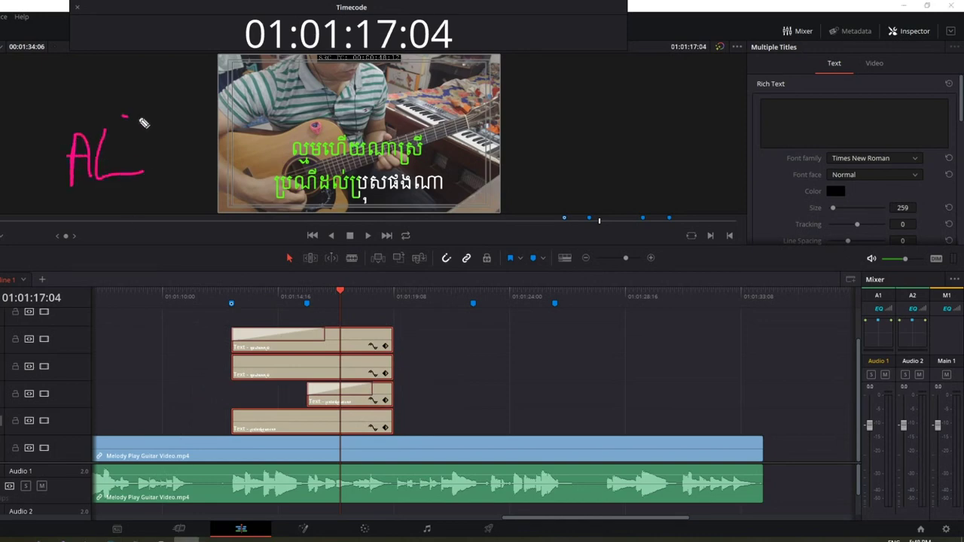
{"action": "mouse_move", "coordinate": [123, 119]}
{"action": "left_mouse_down"}
{"action": "mouse_move", "coordinate": [190, 110]}
{"action": "mouse_move", "coordinate": [172, 166]}
{"action": "left_mouse_up"}
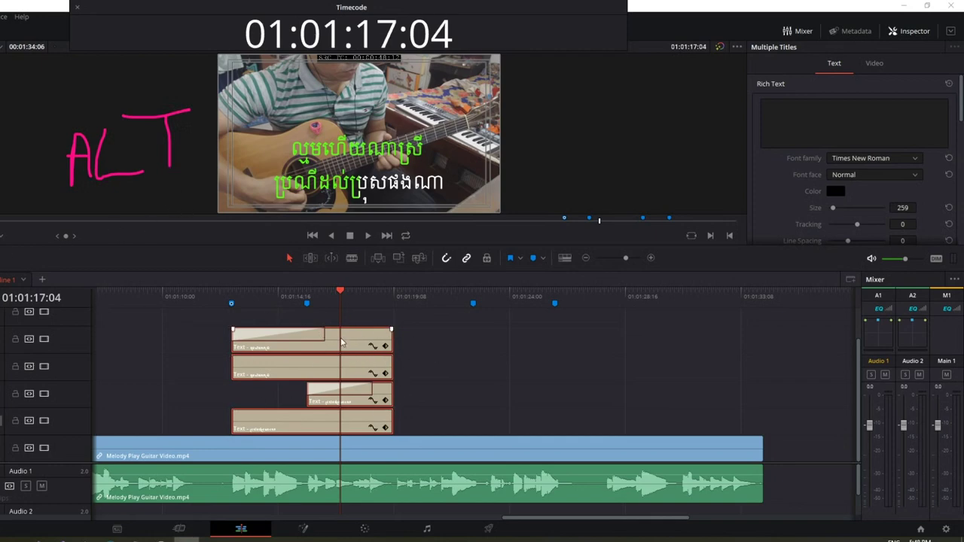
Step: Alt-drag copies of the four titles to sit right after the originals
{"action": "mouse_move", "coordinate": [347, 341]}
{"action": "left_mouse_down", "text": "alt"}
{"action": "mouse_move", "coordinate": [546, 343]}
{"action": "mouse_move", "coordinate": [521, 348]}
{"action": "left_mouse_up", "text": "alt"}
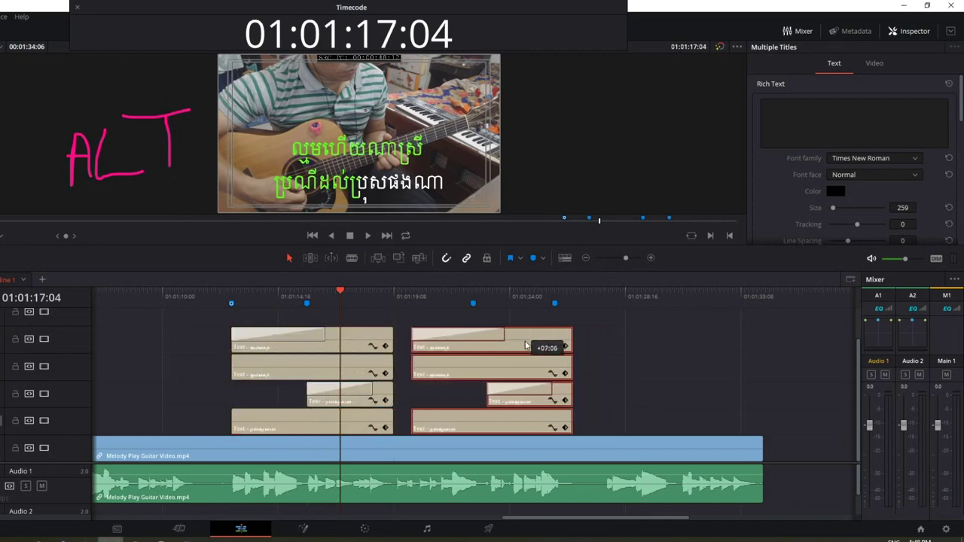
{"action": "left_click_drag", "start_coordinate": [521, 348], "coordinate": [523, 347], "text": "alt"}
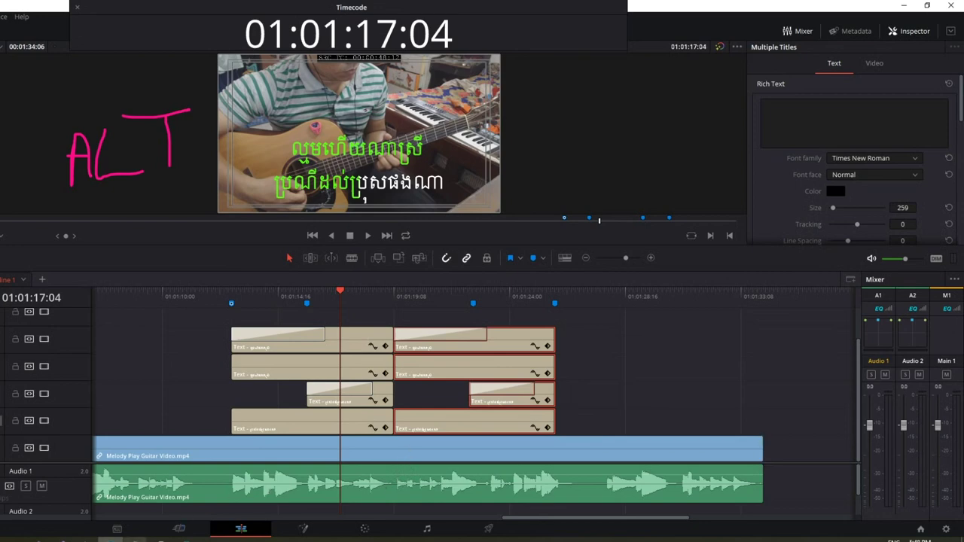
{"action": "mouse_move", "coordinate": [176, 539]}
{"action": "left_click", "coordinate": [98, 518]}
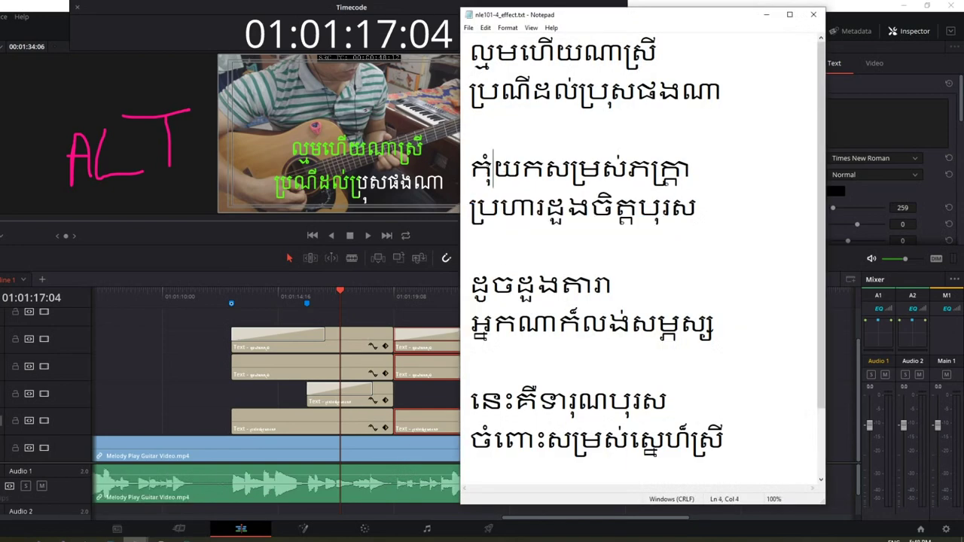
Step: Inspect a copied title clip and the top copy's Edge Wipe transition
{"action": "left_click_drag", "start_coordinate": [470, 170], "coordinate": [495, 169]}
{"action": "left_click", "coordinate": [399, 298]}
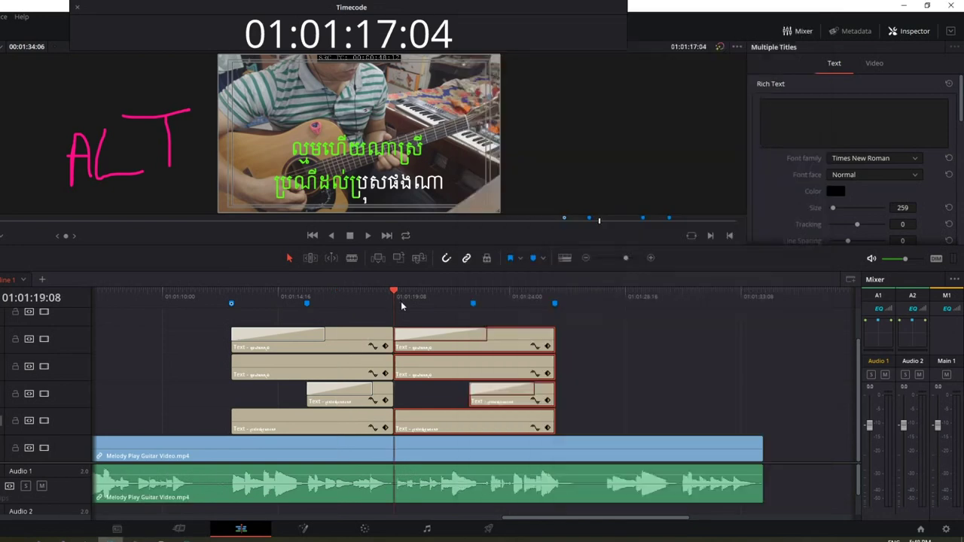
{"action": "scroll", "coordinate": [429, 364], "scroll_direction": "up", "scroll_amount": 3}
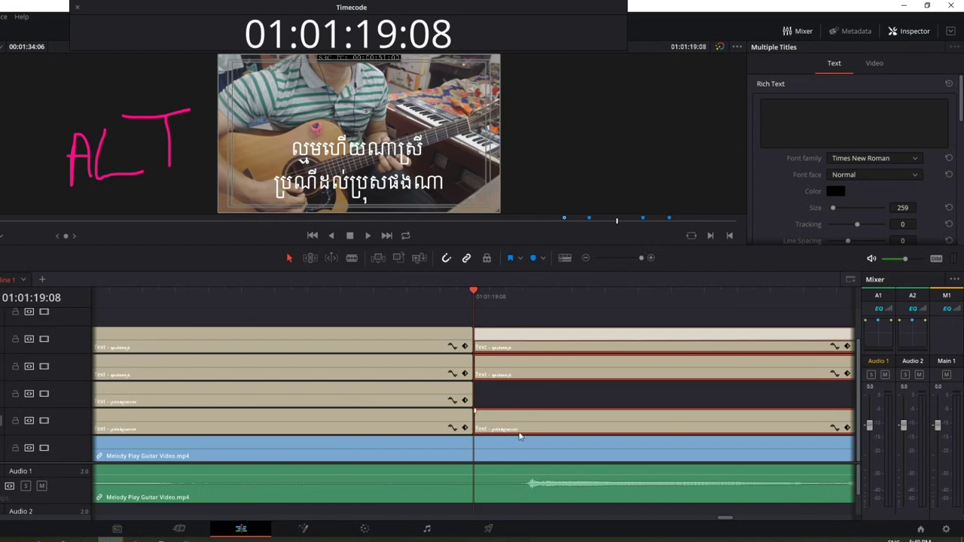
{"action": "scroll", "coordinate": [507, 507], "scroll_direction": "down", "scroll_amount": 3}
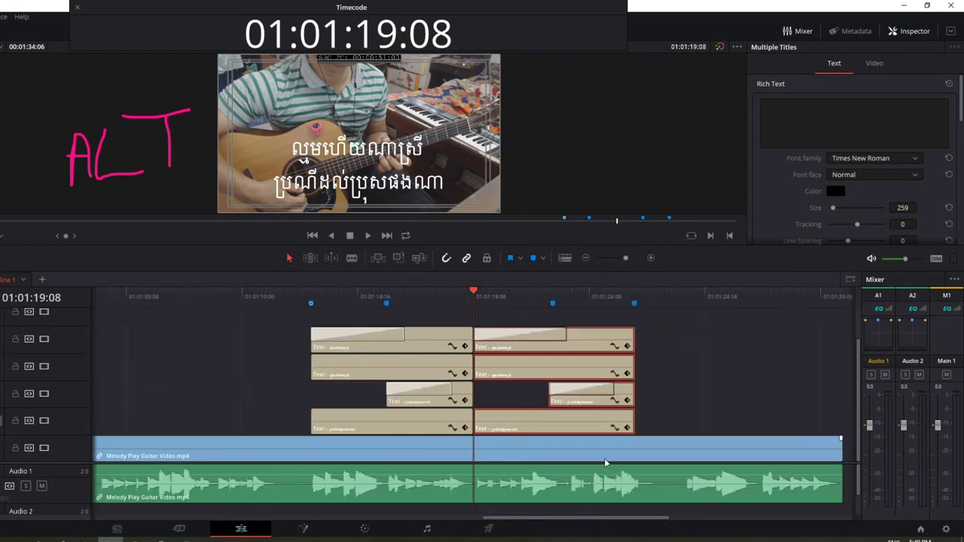
{"action": "left_click", "coordinate": [634, 320]}
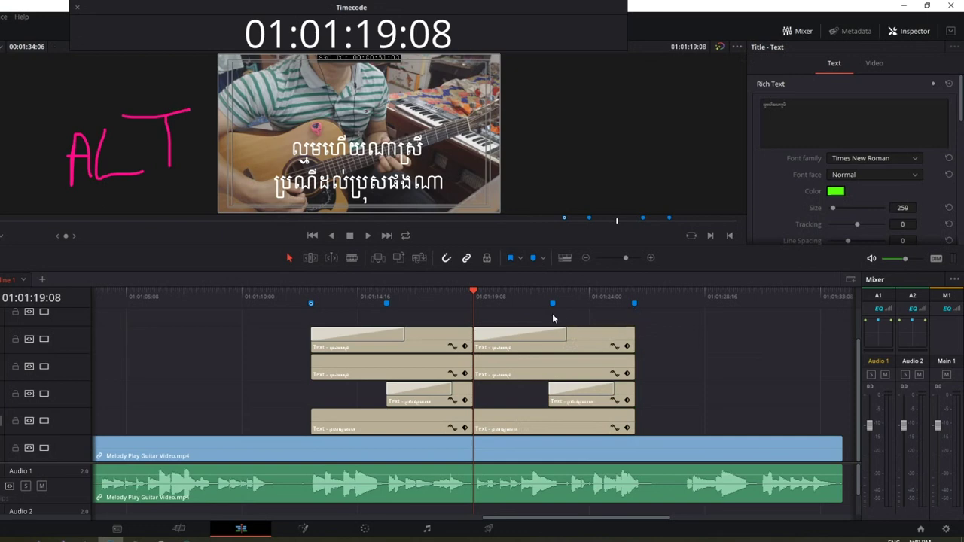
{"action": "left_click", "coordinate": [525, 337]}
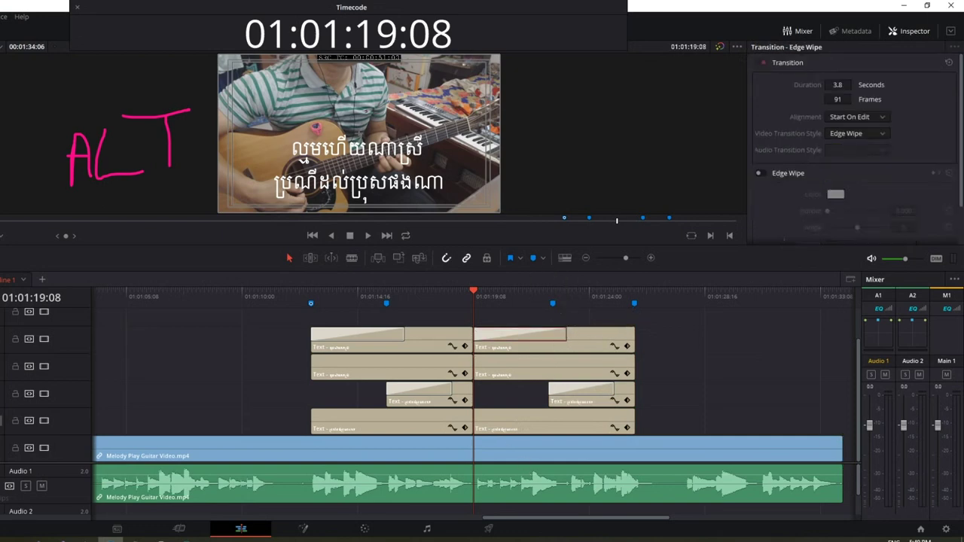
{"action": "mouse_move", "coordinate": [136, 540]}
{"action": "left_click", "coordinate": [162, 504]}
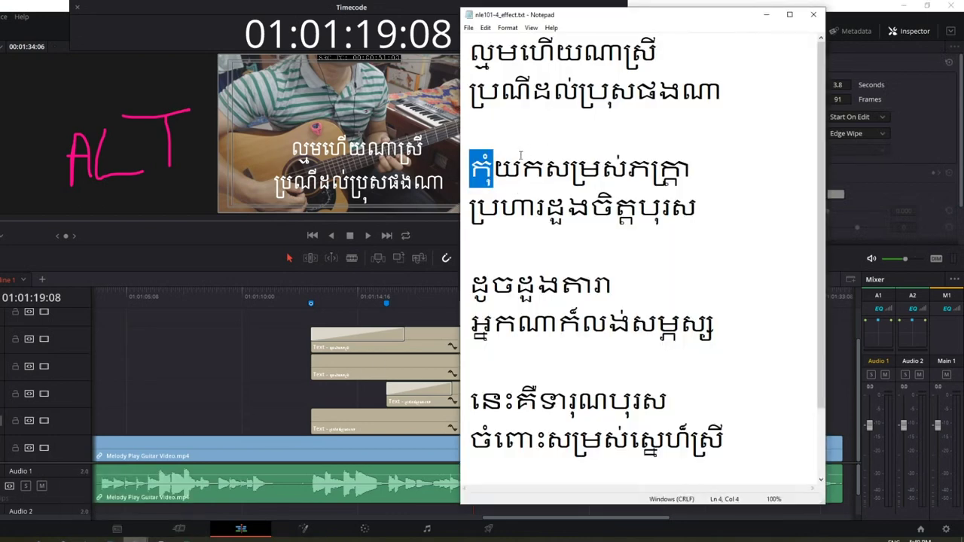
Step: End the top copied wipe at Marker 4 and make the lower wipe start later
{"action": "left_click_drag", "start_coordinate": [494, 169], "coordinate": [692, 175]}
{"action": "left_click", "coordinate": [429, 293]}
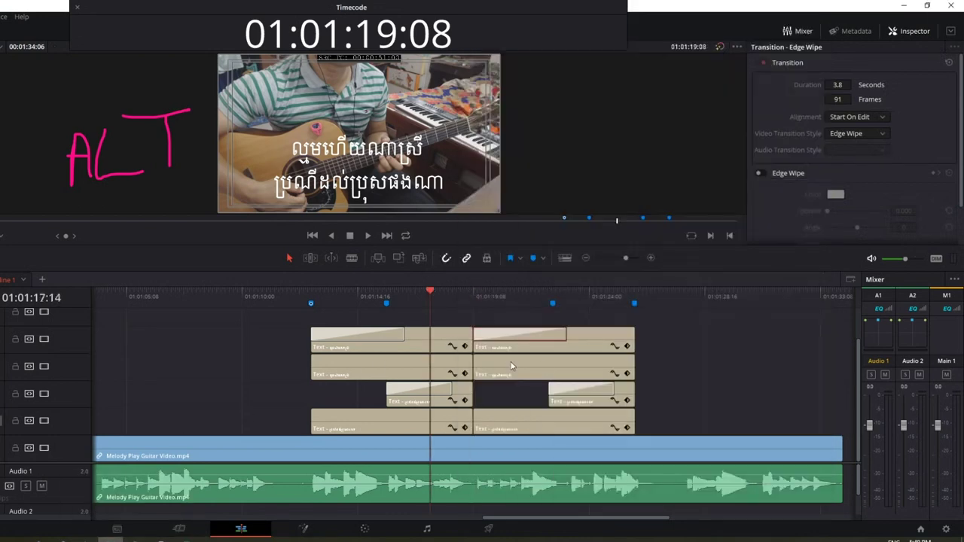
{"action": "left_click", "coordinate": [553, 305]}
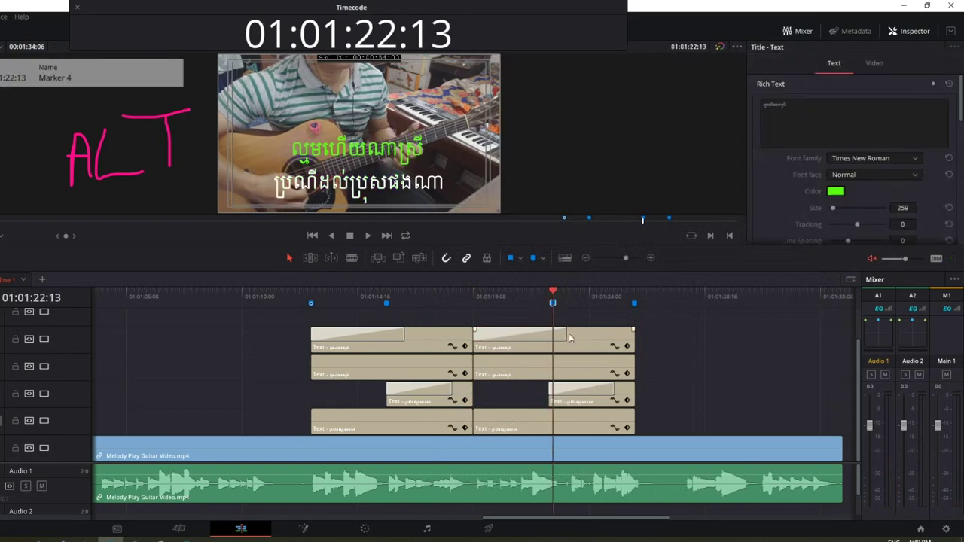
{"action": "scroll", "coordinate": [567, 360], "scroll_direction": "up", "scroll_amount": 4}
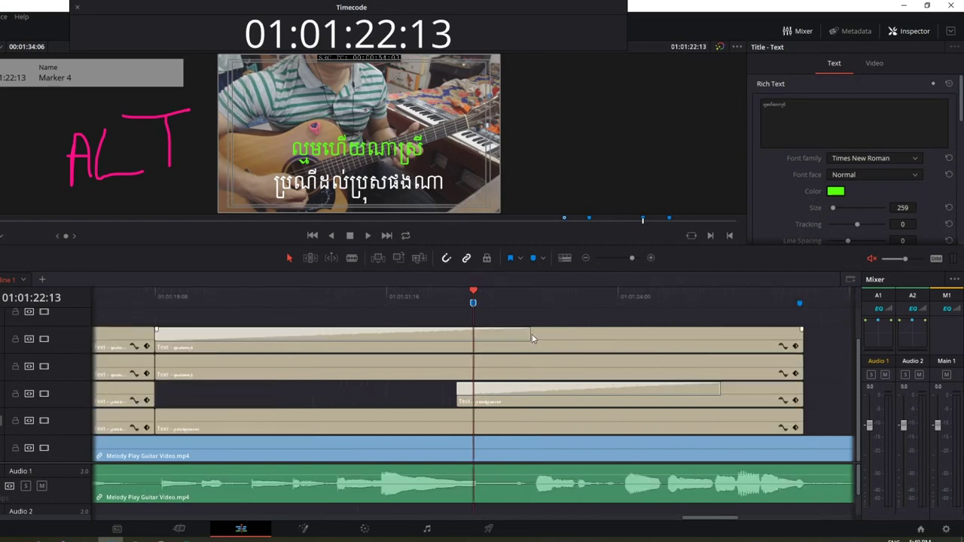
{"action": "left_click_drag", "start_coordinate": [528, 334], "coordinate": [473, 332]}
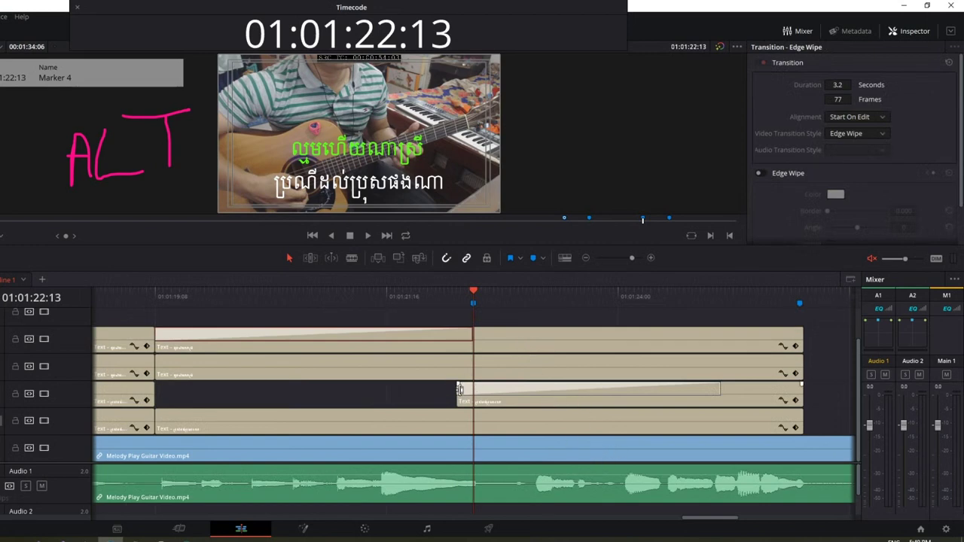
{"action": "left_click_drag", "start_coordinate": [459, 388], "coordinate": [539, 389]}
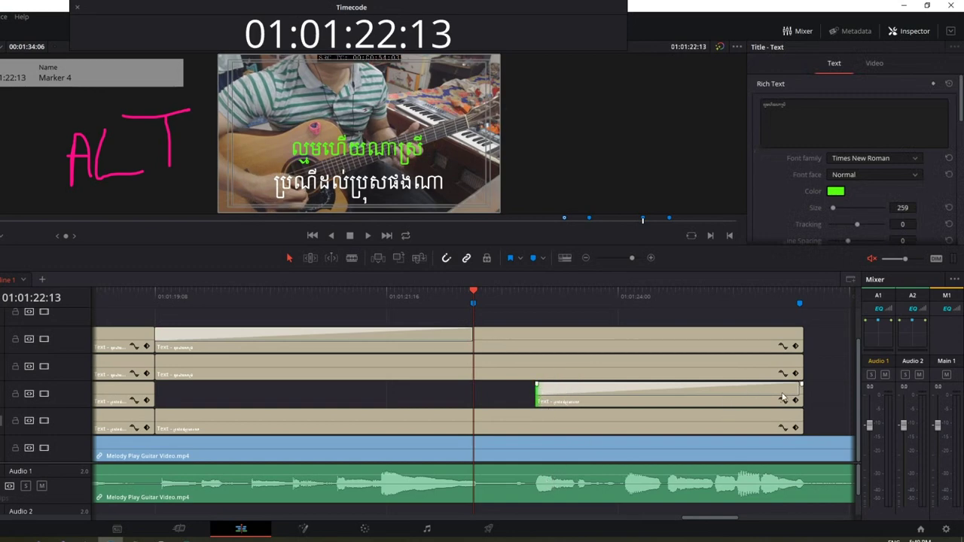
{"action": "left_click_drag", "start_coordinate": [796, 389], "coordinate": [798, 389]}
{"action": "left_click", "coordinate": [764, 389]}
{"action": "left_click", "coordinate": [380, 296]}
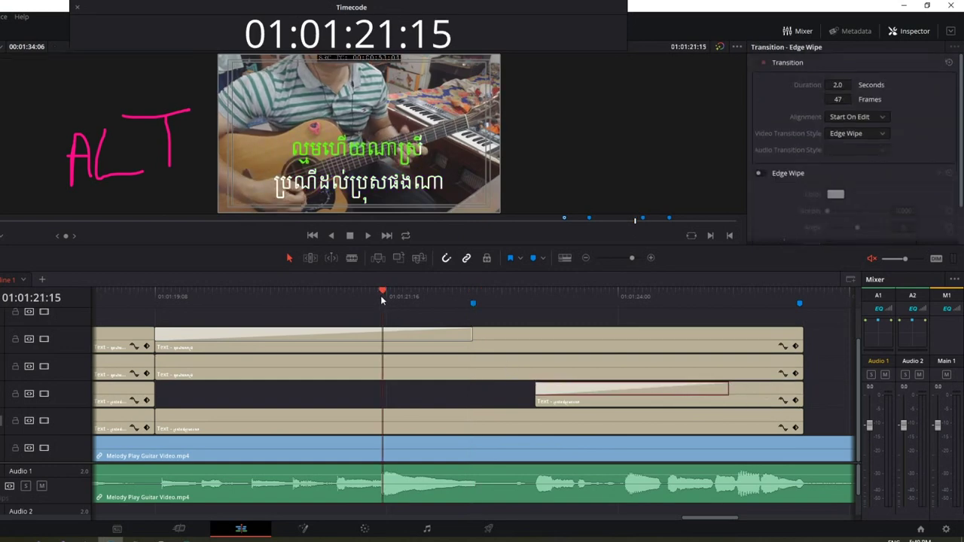
{"action": "scroll", "coordinate": [399, 357], "scroll_direction": "down", "scroll_amount": 2}
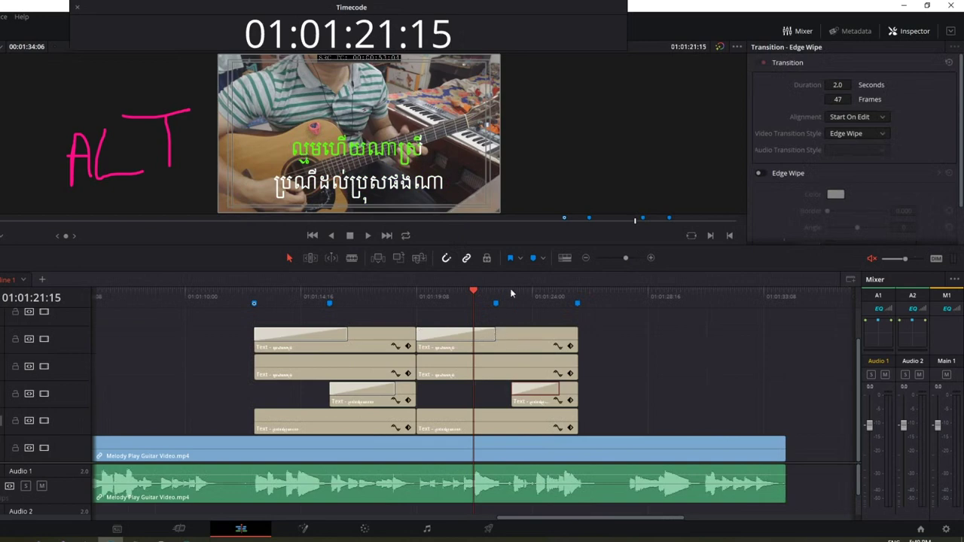
Step: Copy lyric line 4 and paste it into the top two duplicated titles
{"action": "left_click", "coordinate": [525, 340]}
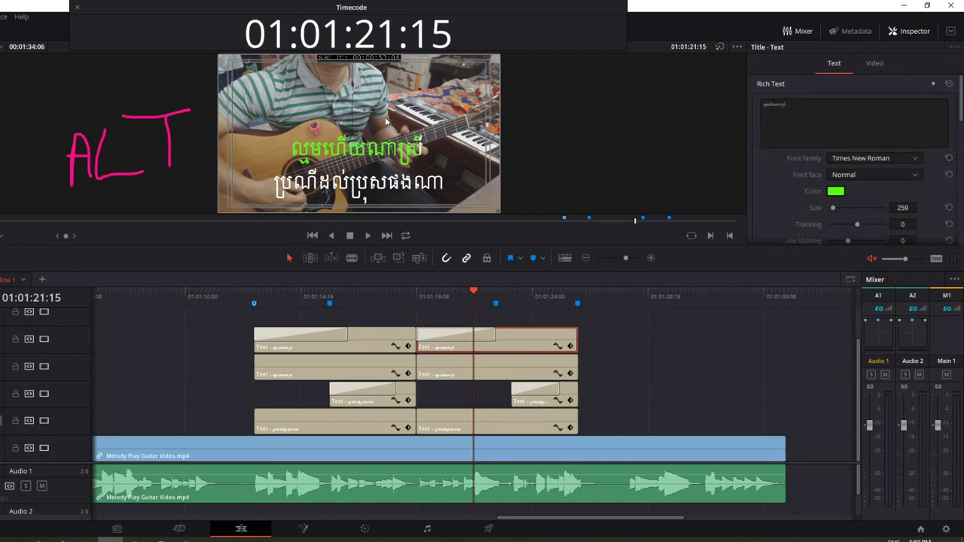
{"action": "mouse_move", "coordinate": [135, 540]}
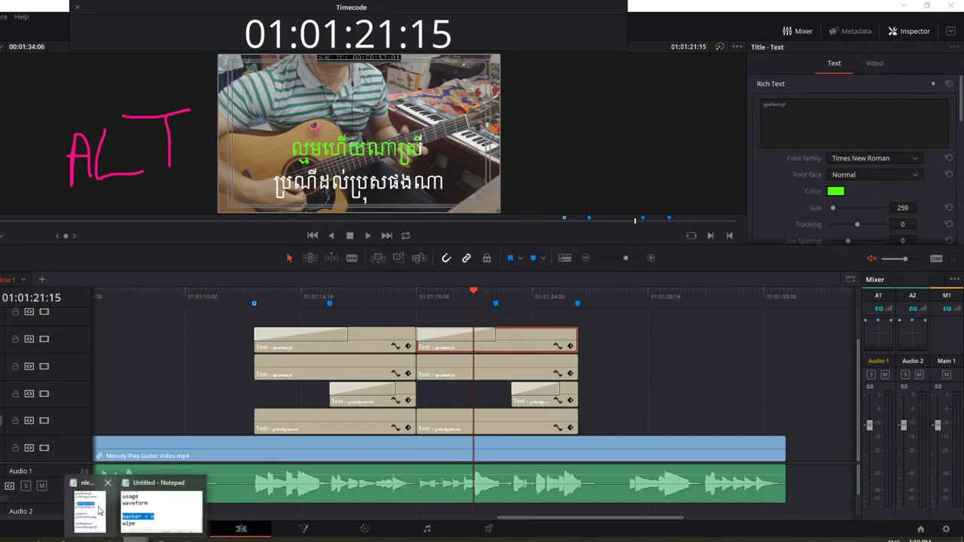
{"action": "left_click", "coordinate": [90, 508]}
{"action": "left_click", "coordinate": [472, 165]}
{"action": "left_click", "coordinate": [712, 170], "text": "shift"}
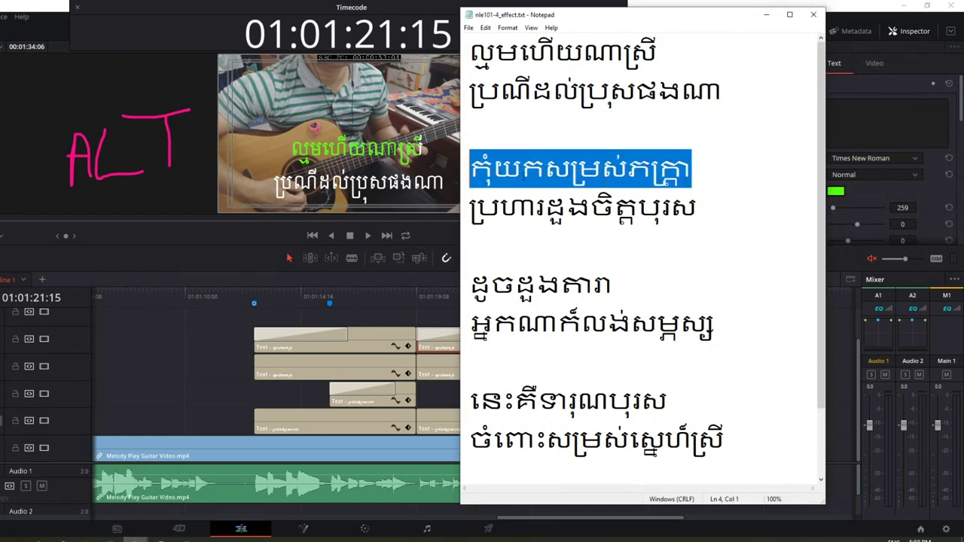
{"action": "right_click", "coordinate": [530, 174]}
{"action": "left_click", "coordinate": [456, 208]}
{"action": "key", "text": "alt+Tab"}
{"action": "key", "text": "ctrl+a"}
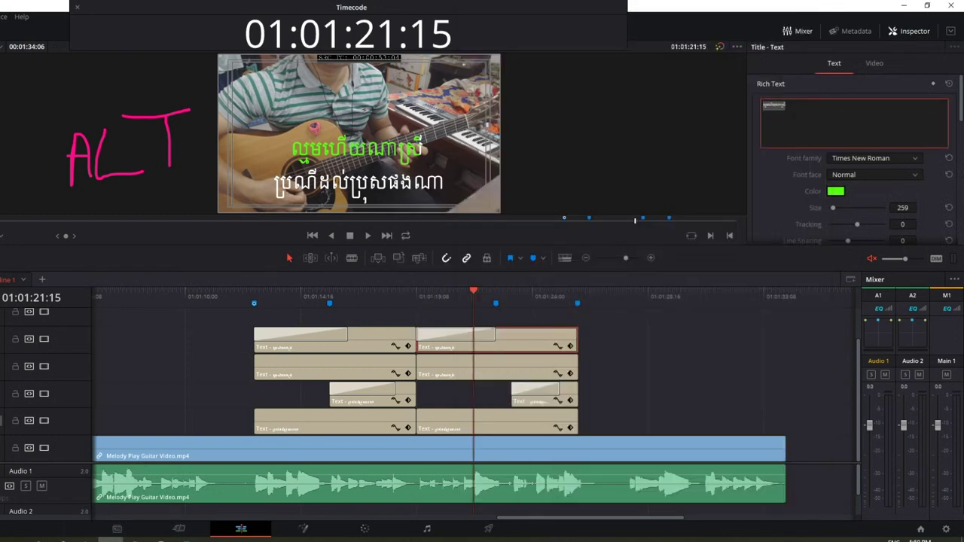
{"action": "key", "text": "ctrl+v"}
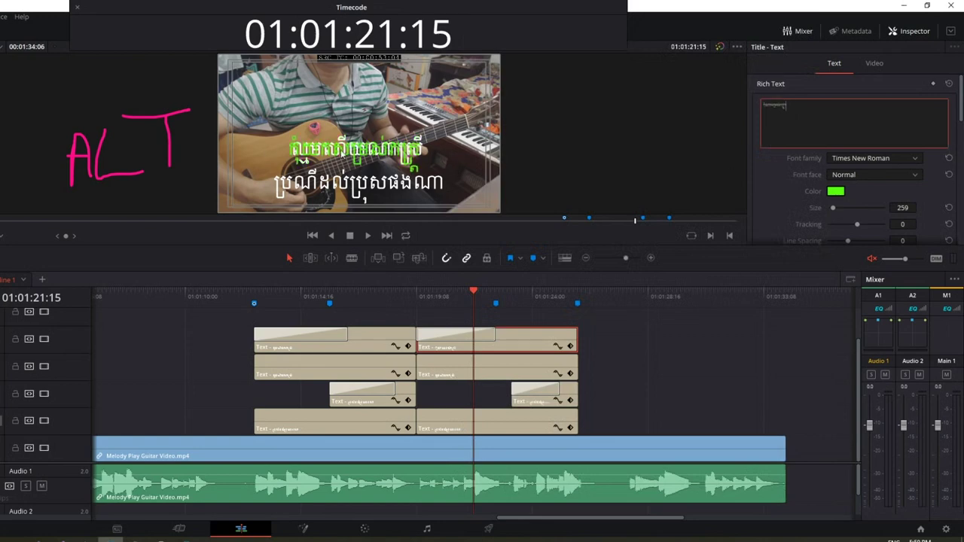
{"action": "left_click", "coordinate": [490, 369]}
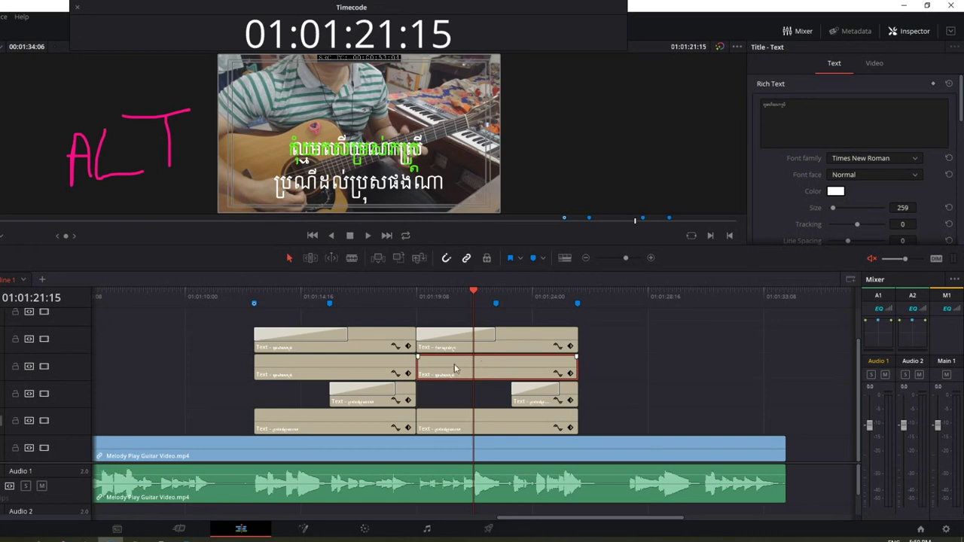
{"action": "double_click", "coordinate": [774, 105]}
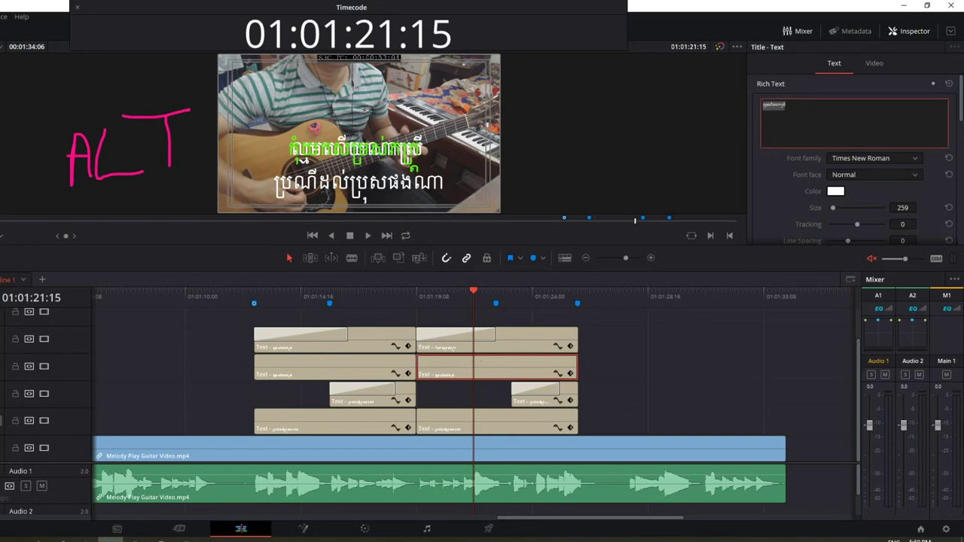
{"action": "key", "text": "ctrl+v"}
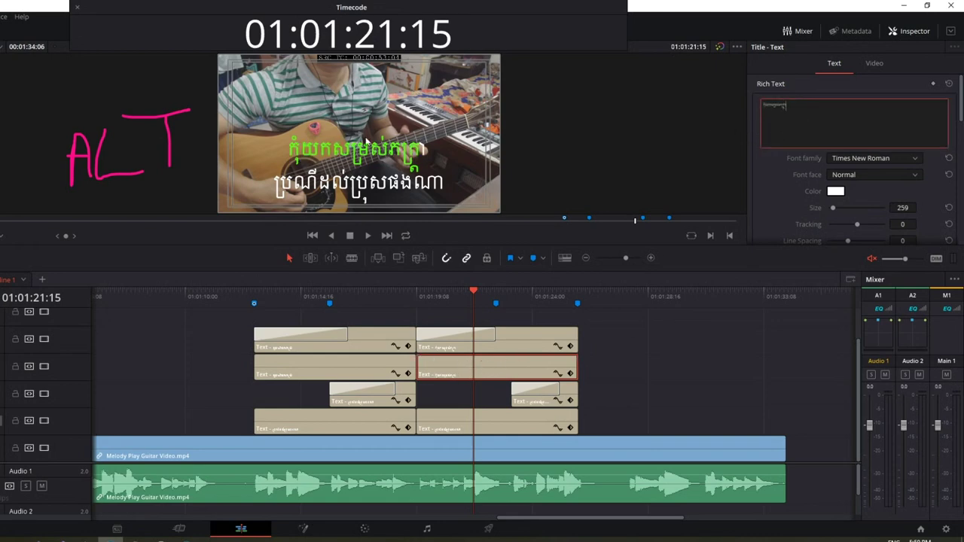
Step: Copy lyric line 5 and paste it over the bottom duplicated title's text
{"action": "left_click", "coordinate": [452, 420]}
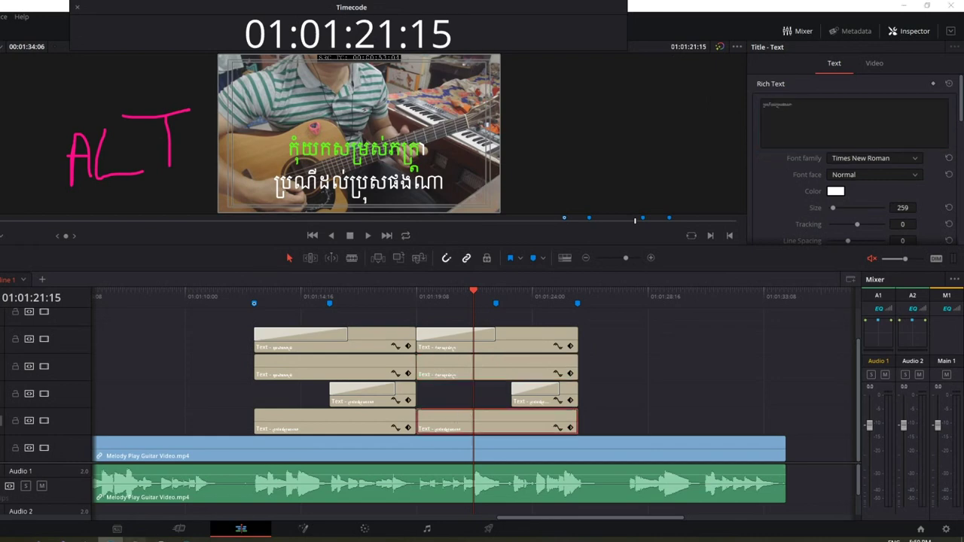
{"action": "mouse_move", "coordinate": [135, 539]}
{"action": "left_click", "coordinate": [89, 509]}
{"action": "left_click", "coordinate": [555, 205]}
{"action": "left_click_drag", "start_coordinate": [715, 211], "coordinate": [471, 210]}
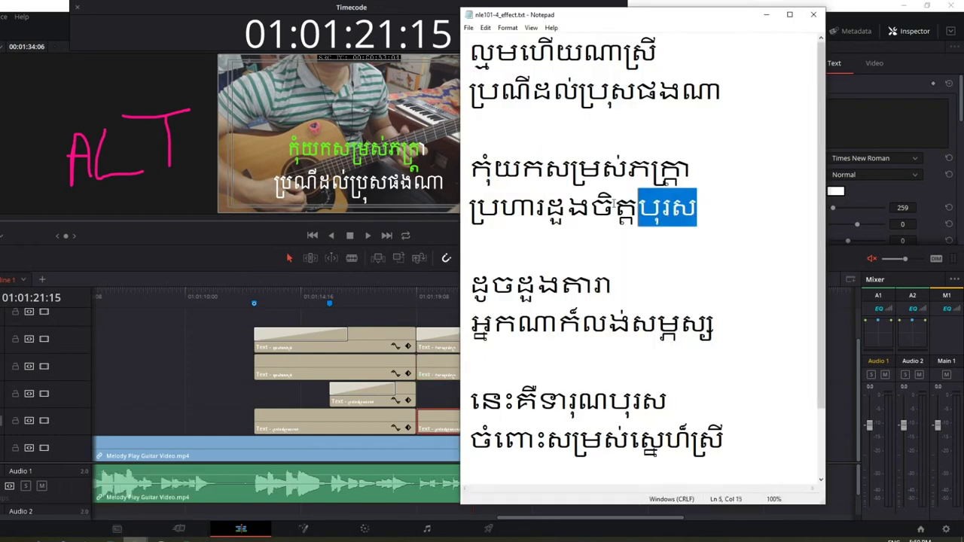
{"action": "right_click", "coordinate": [558, 207]}
{"action": "left_click", "coordinate": [452, 238]}
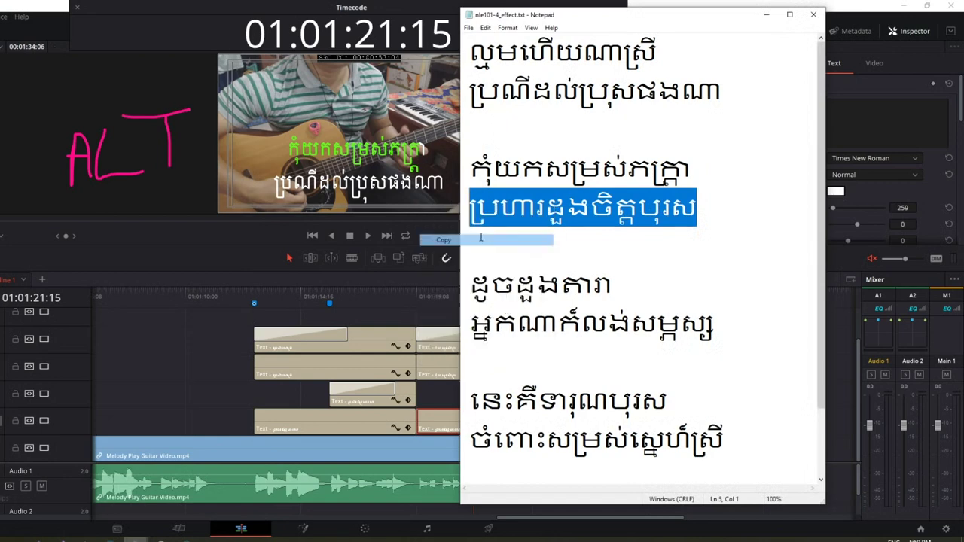
{"action": "left_click", "coordinate": [829, 166]}
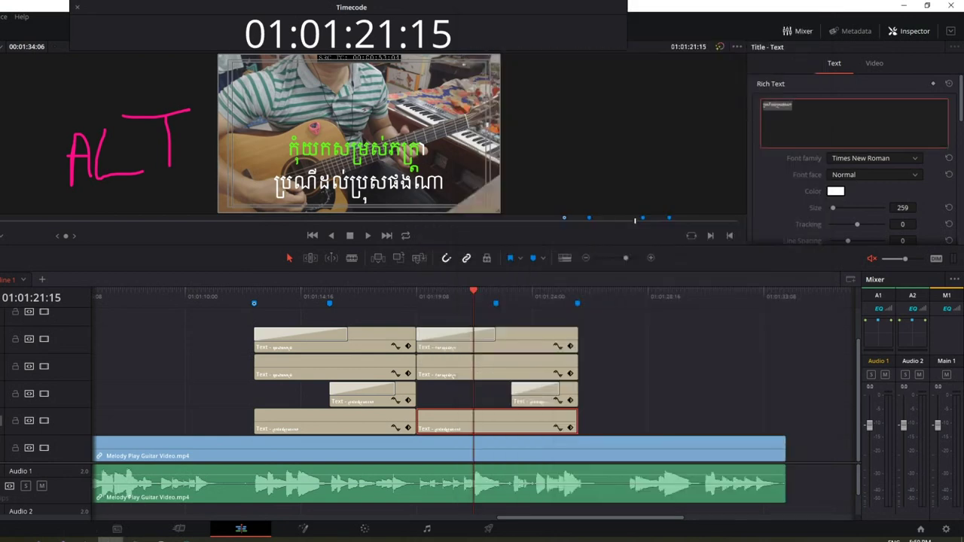
{"action": "key", "text": "ctrl+v"}
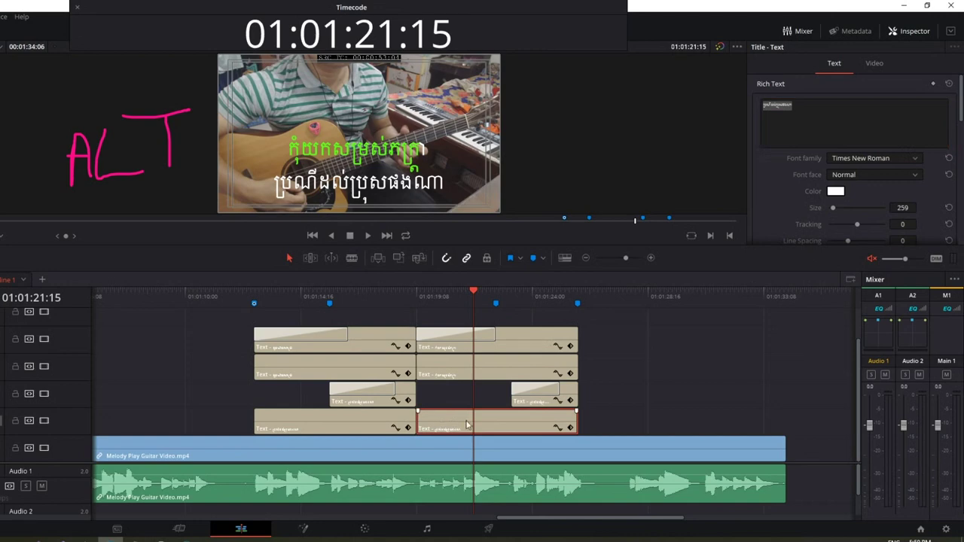
{"action": "left_click", "coordinate": [811, 113]}
{"action": "key", "text": "ctrl+a"}
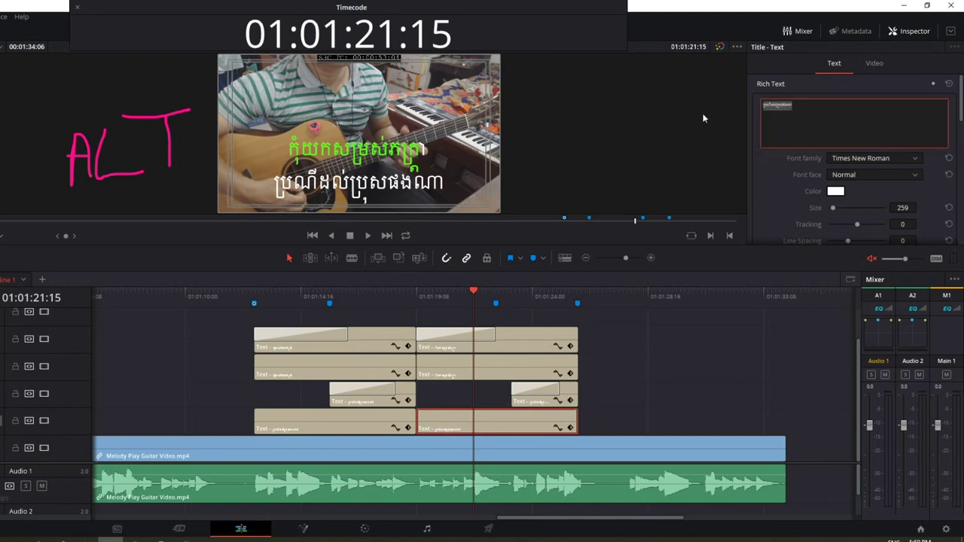
{"action": "key", "text": "ctrl+v"}
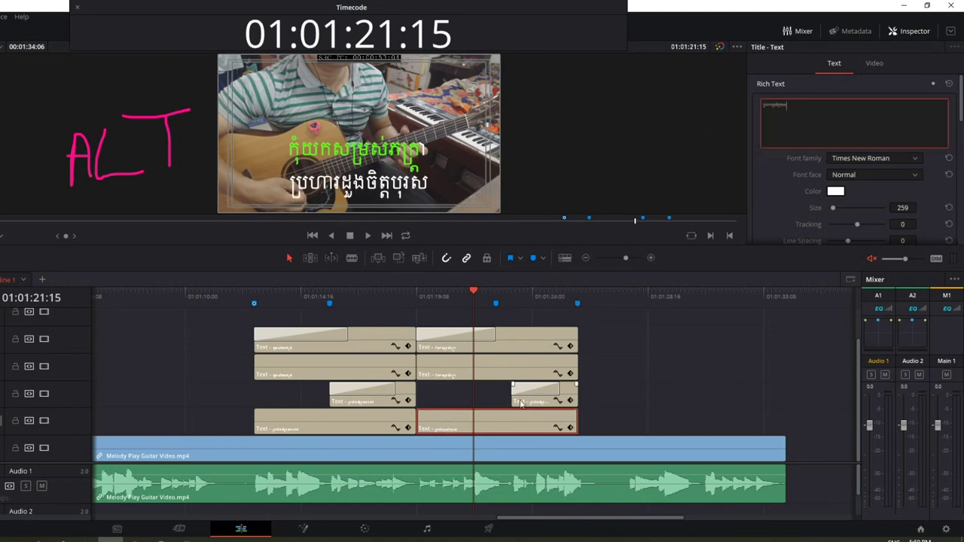
Step: Preview at 01:01:25:03 and paste line 5 into the title showing overlapping text
{"action": "left_click", "coordinate": [570, 319]}
{"action": "left_click", "coordinate": [560, 297]}
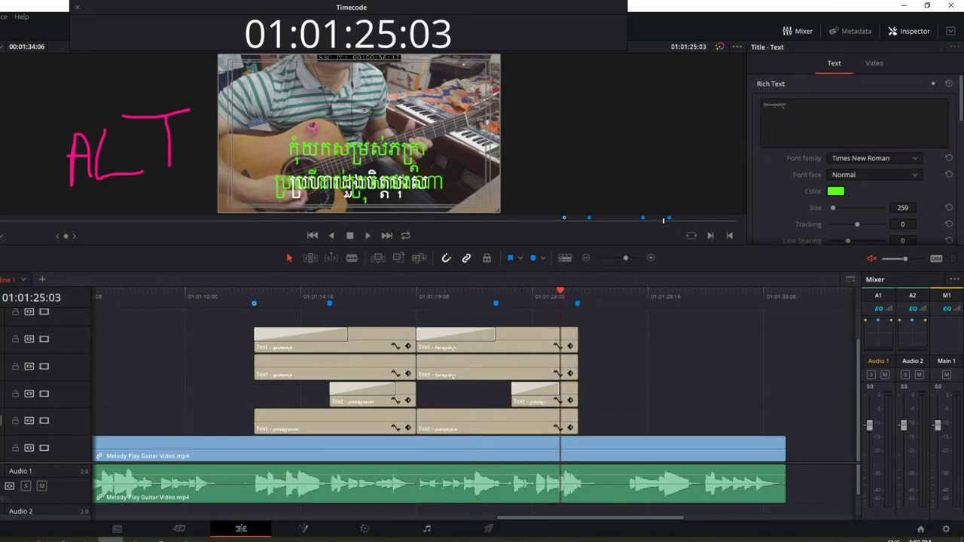
{"action": "left_click", "coordinate": [570, 396]}
{"action": "triple_click", "coordinate": [777, 106]}
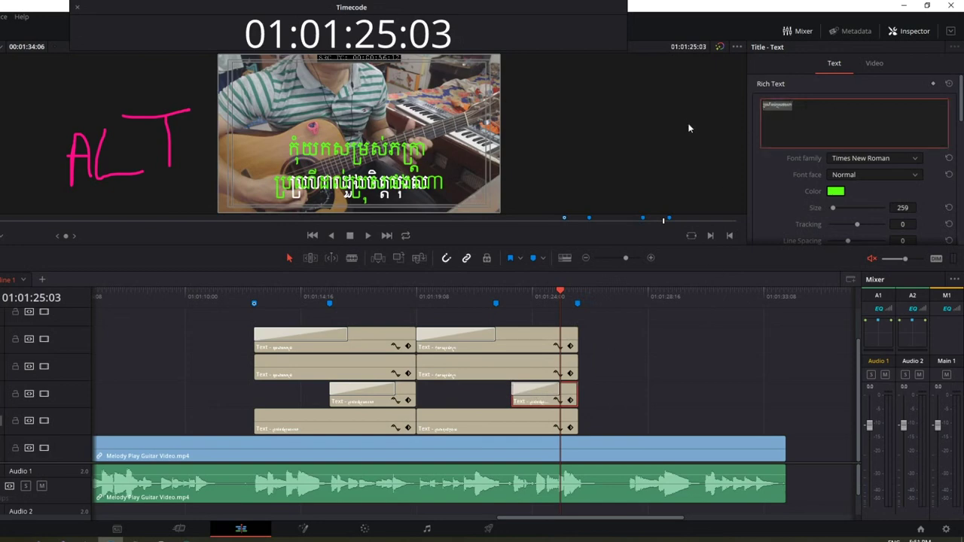
{"action": "key", "text": "ctrl+v"}
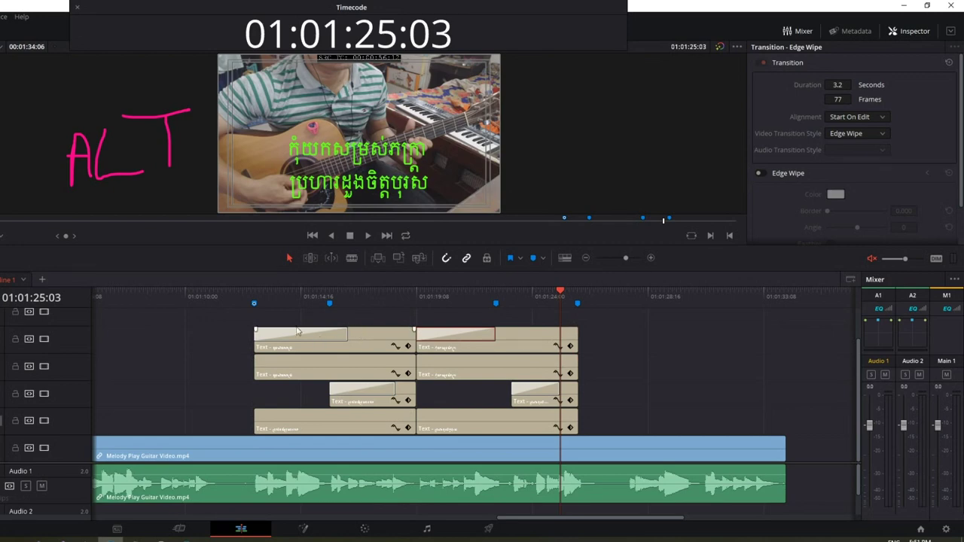
Step: Save the project from the File menu, then park the playhead at 01:01:11:16
{"action": "left_click", "coordinate": [220, 301]}
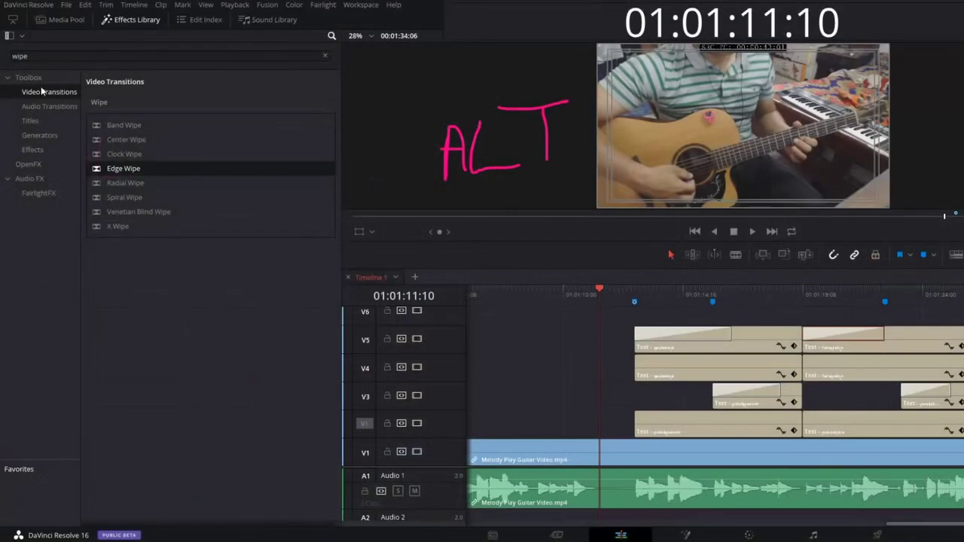
{"action": "left_click", "coordinate": [65, 6]}
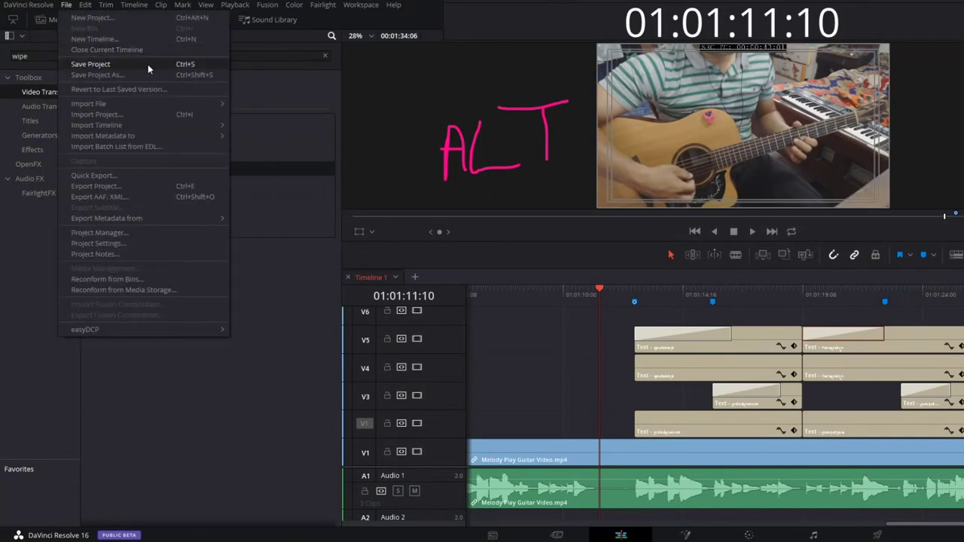
{"action": "left_click", "coordinate": [561, 25]}
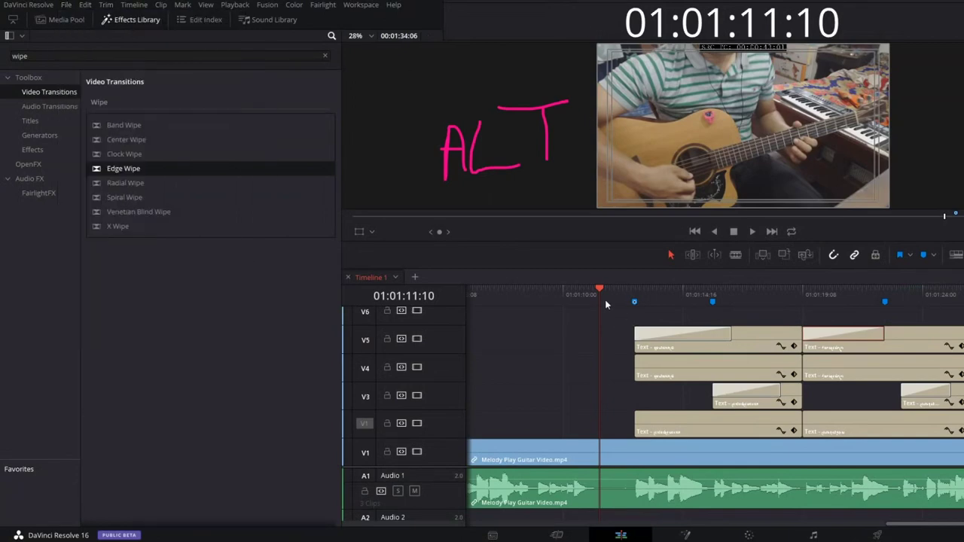
{"action": "left_click", "coordinate": [606, 295]}
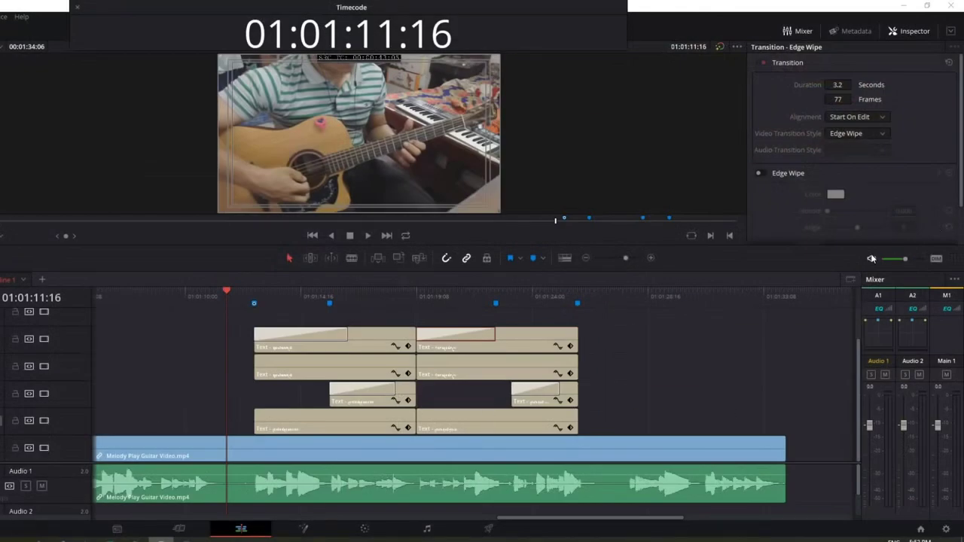
Step: Play from 01:01:11:20 through the titles and stop on the second couplet at 01:01:24:08
{"action": "left_click", "coordinate": [872, 258]}
{"action": "left_click", "coordinate": [872, 258]}
{"action": "left_click_drag", "start_coordinate": [226, 299], "coordinate": [231, 297]}
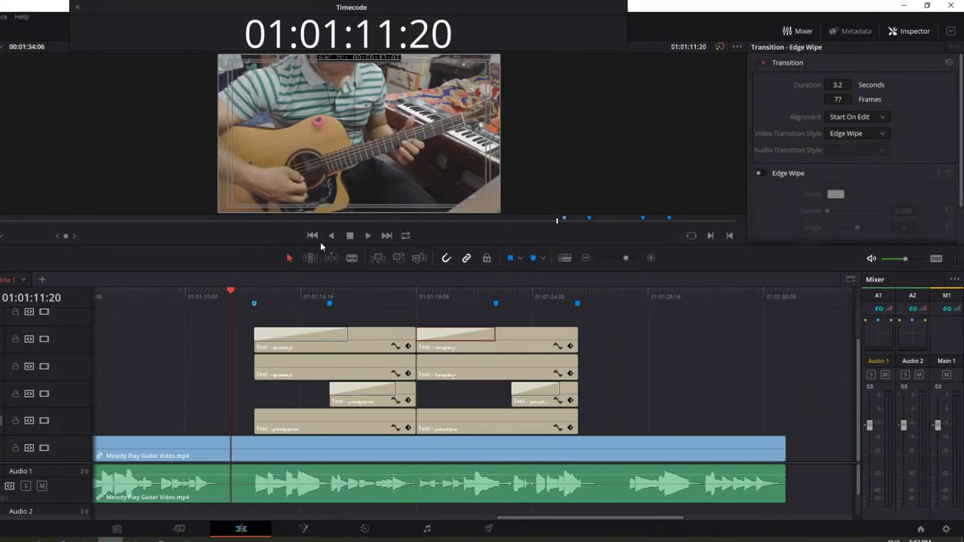
{"action": "left_click", "coordinate": [368, 236]}
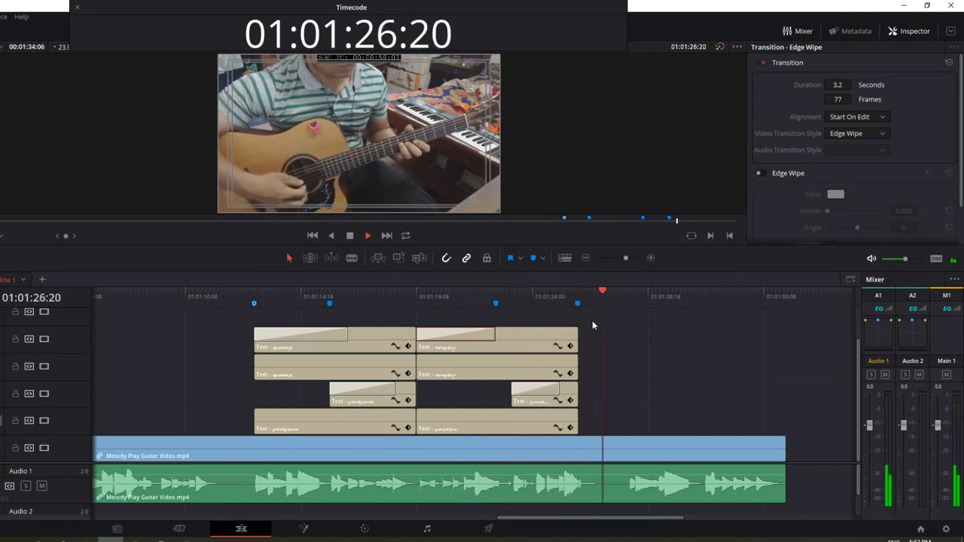
{"action": "key", "text": "space"}
{"action": "left_click", "coordinate": [541, 302]}
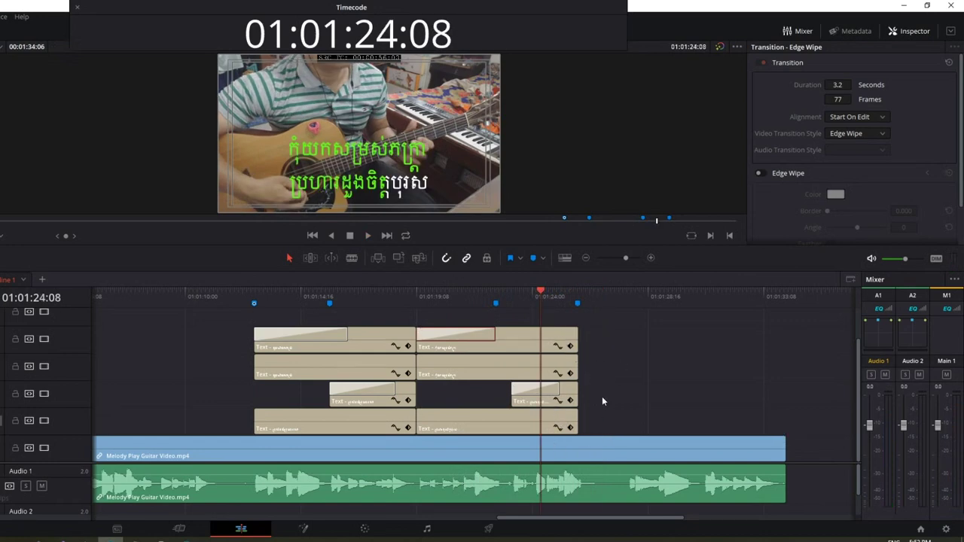
{"action": "scroll", "coordinate": [625, 415], "scroll_direction": "up", "scroll_amount": 3}
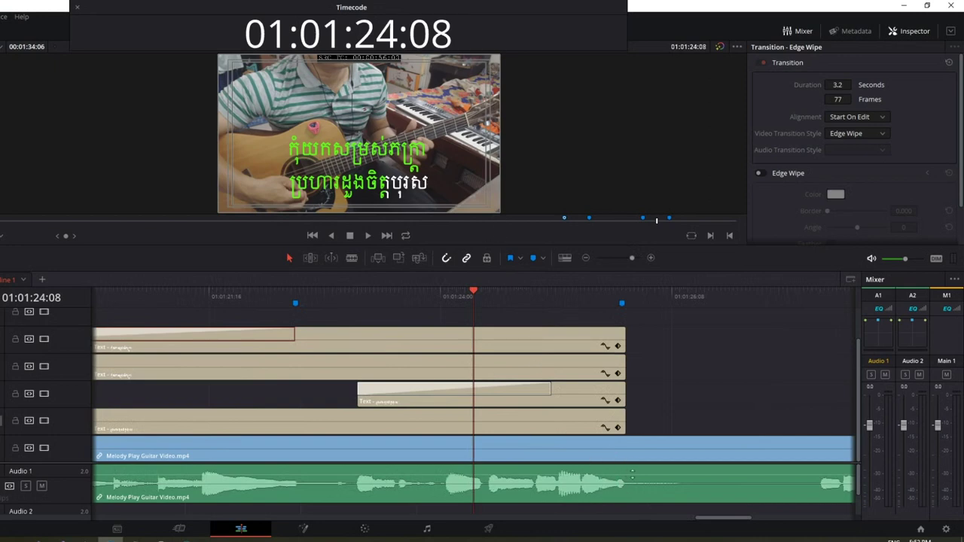
Step: Extend the top title clip, then the lower three, so all four end together
{"action": "mouse_move", "coordinate": [550, 389]}
{"action": "left_click_drag", "start_coordinate": [645, 427], "coordinate": [622, 343]}
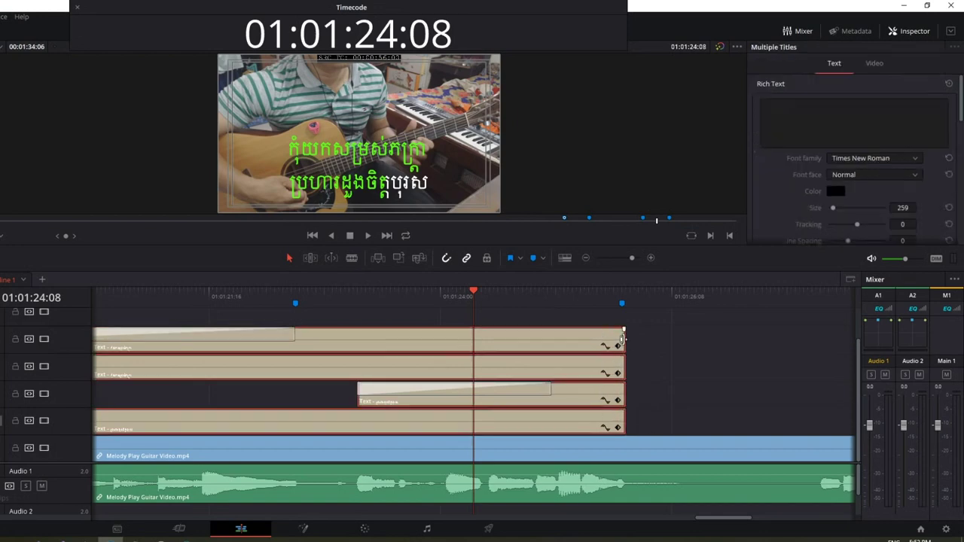
{"action": "mouse_move", "coordinate": [625, 340]}
{"action": "left_mouse_down"}
{"action": "mouse_move", "coordinate": [742, 338]}
{"action": "mouse_move", "coordinate": [624, 339]}
{"action": "left_mouse_up"}
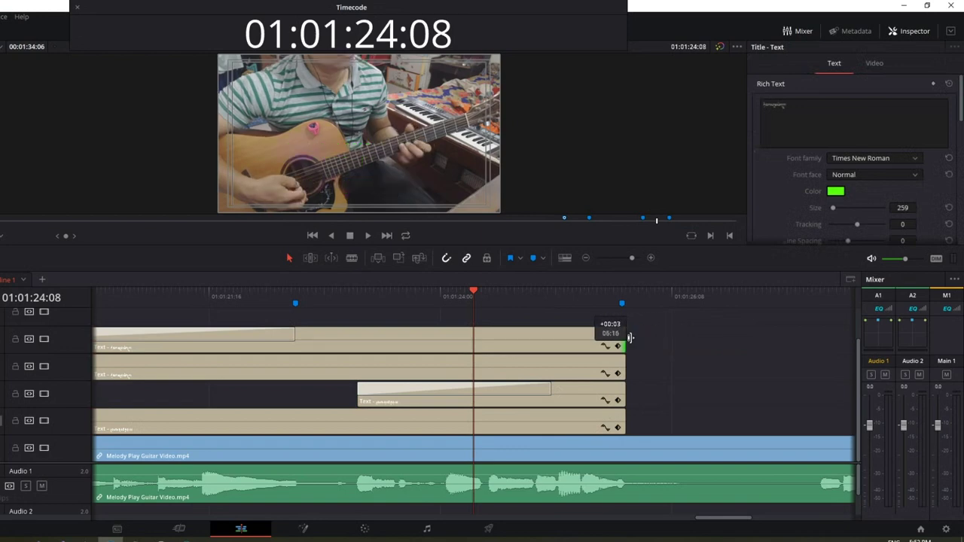
{"action": "left_click_drag", "start_coordinate": [653, 422], "coordinate": [585, 337]}
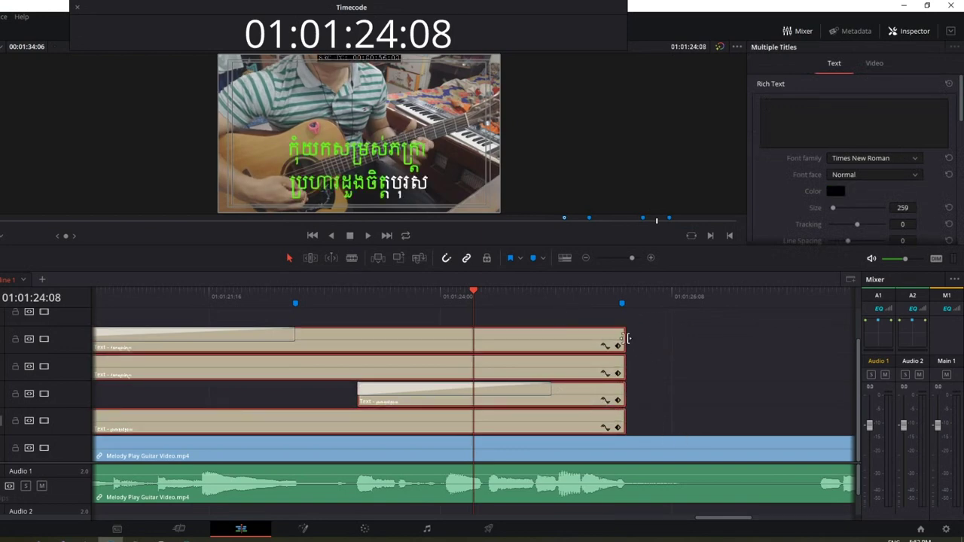
{"action": "left_click_drag", "start_coordinate": [625, 339], "coordinate": [787, 338]}
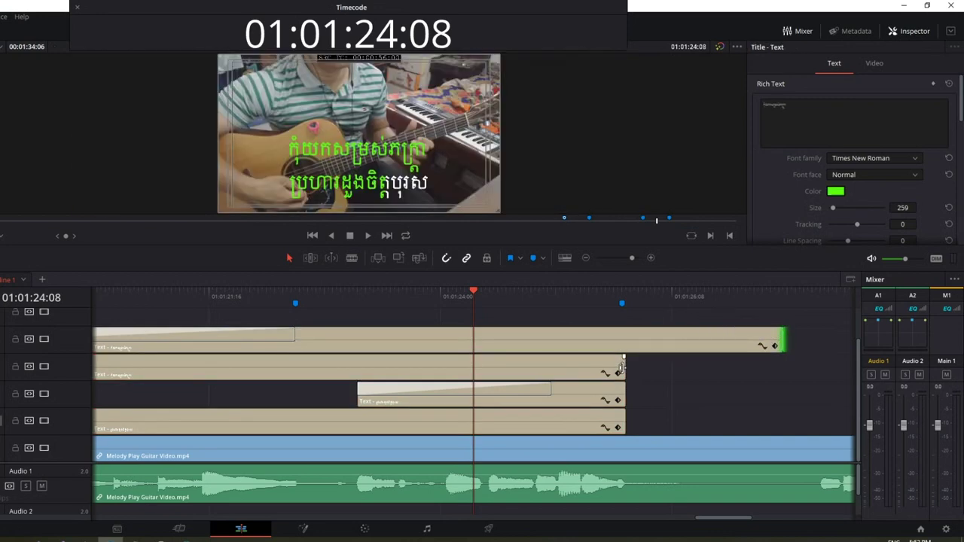
{"action": "left_click_drag", "start_coordinate": [624, 367], "coordinate": [788, 365]}
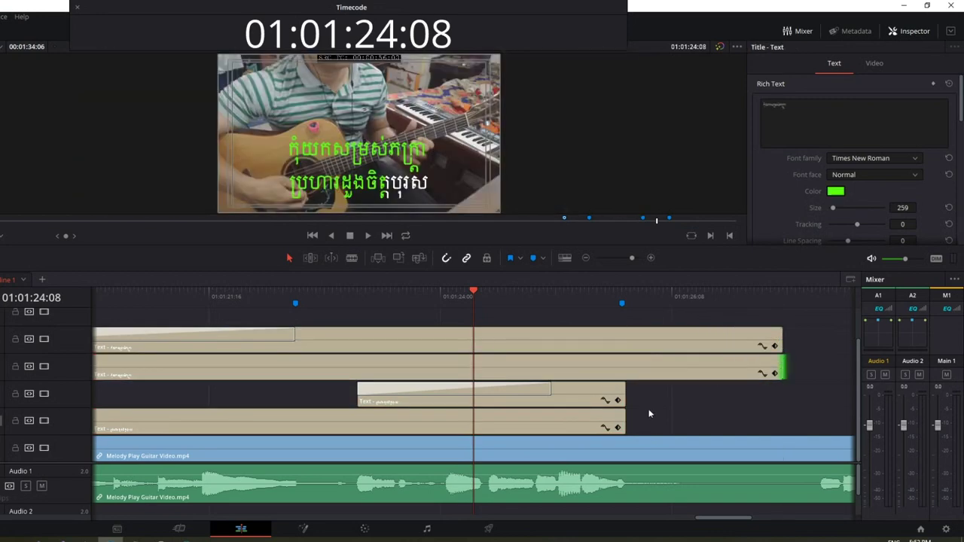
{"action": "left_click_drag", "start_coordinate": [625, 393], "coordinate": [787, 393]}
{"action": "left_click_drag", "start_coordinate": [625, 416], "coordinate": [785, 419]}
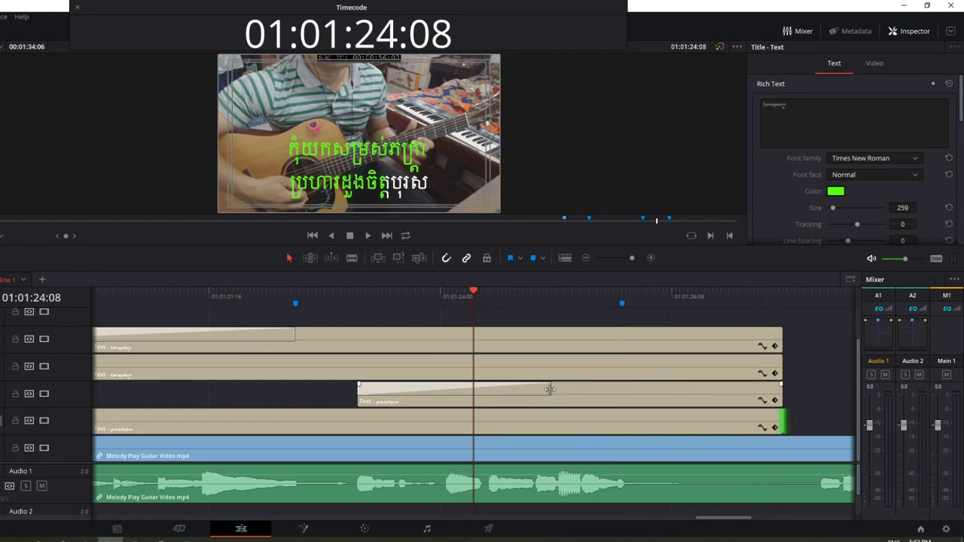
Step: Lengthen the third title's Edge Wipe to 2.7 seconds (64 frames) and check it
{"action": "left_click_drag", "start_coordinate": [549, 388], "coordinate": [622, 388]}
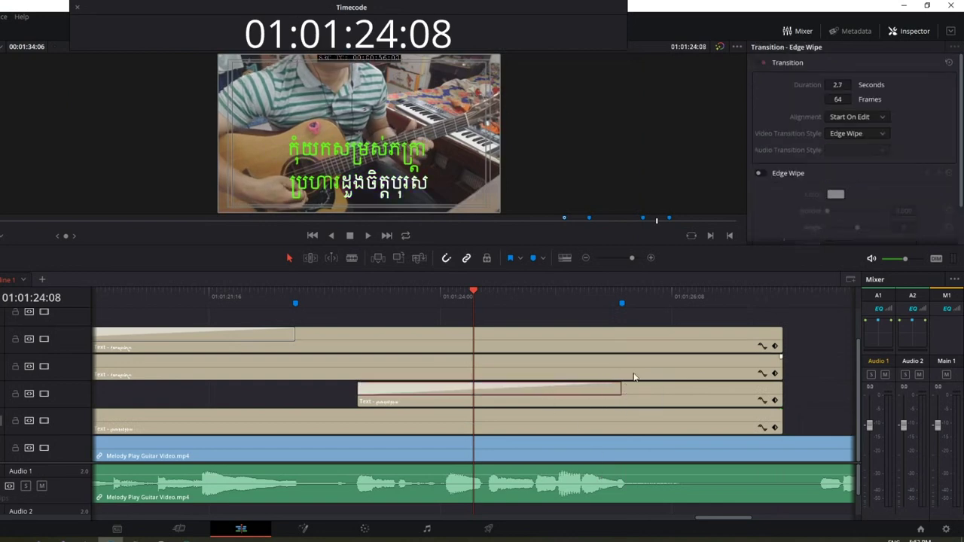
{"action": "left_click", "coordinate": [556, 308]}
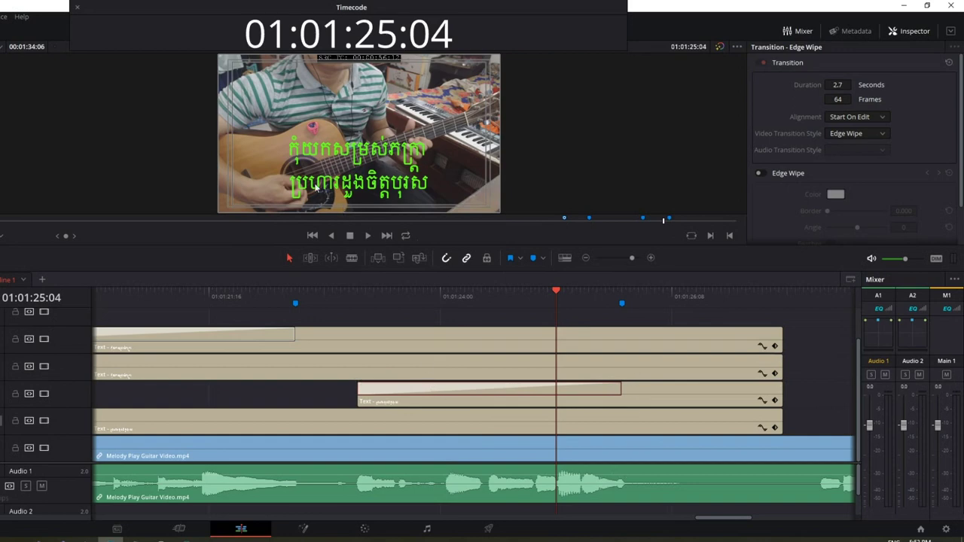
{"action": "scroll", "coordinate": [482, 444], "scroll_direction": "down", "scroll_amount": 5}
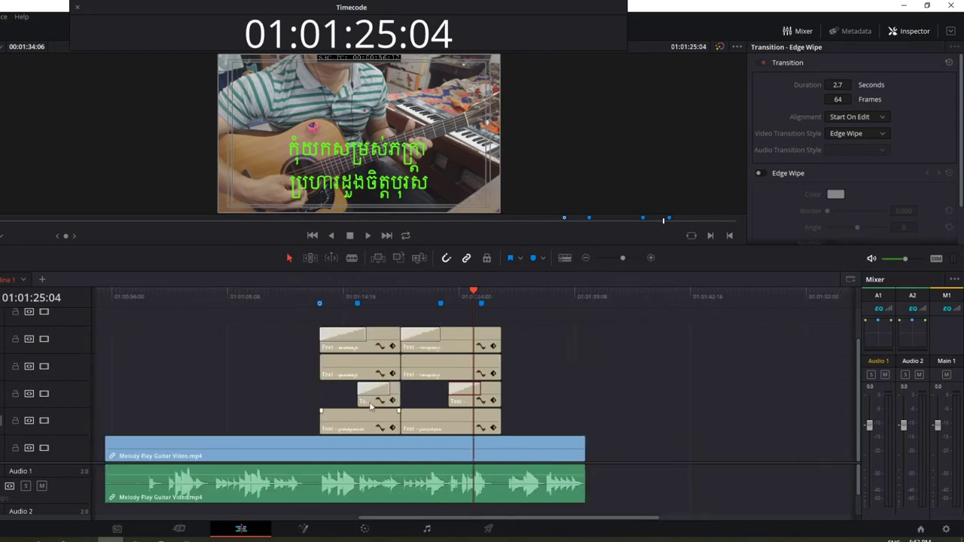
{"action": "left_click", "coordinate": [307, 300]}
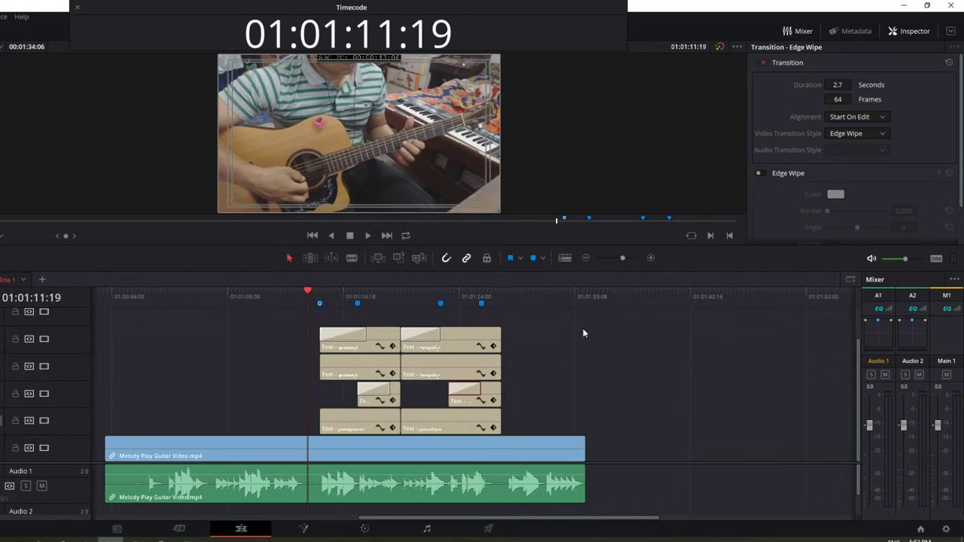
Step: Preview the titles, then select the second set and Alt-drag a copy right after it
{"action": "key", "text": "space"}
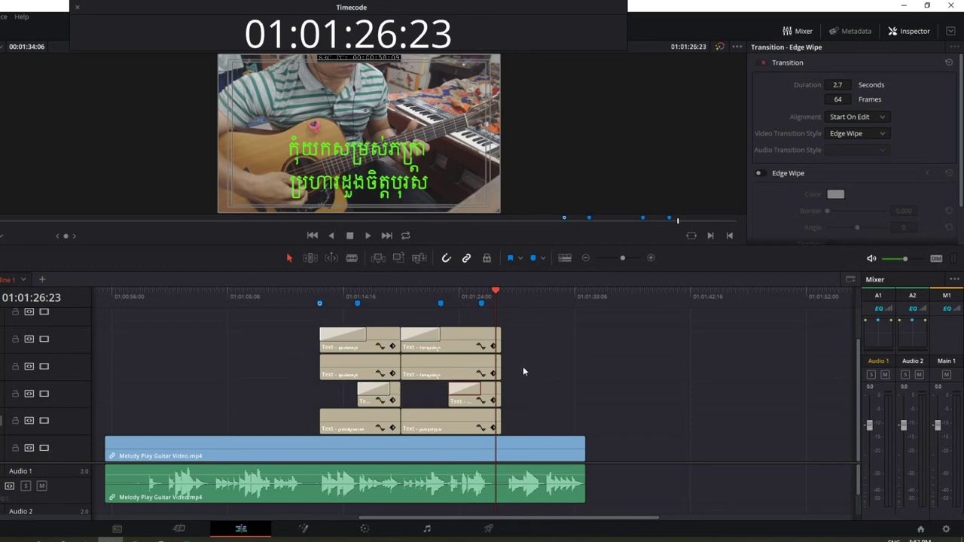
{"action": "mouse_move", "coordinate": [464, 389]}
{"action": "left_mouse_down"}
{"action": "mouse_move", "coordinate": [529, 419]}
{"action": "mouse_move", "coordinate": [467, 347]}
{"action": "left_mouse_up"}
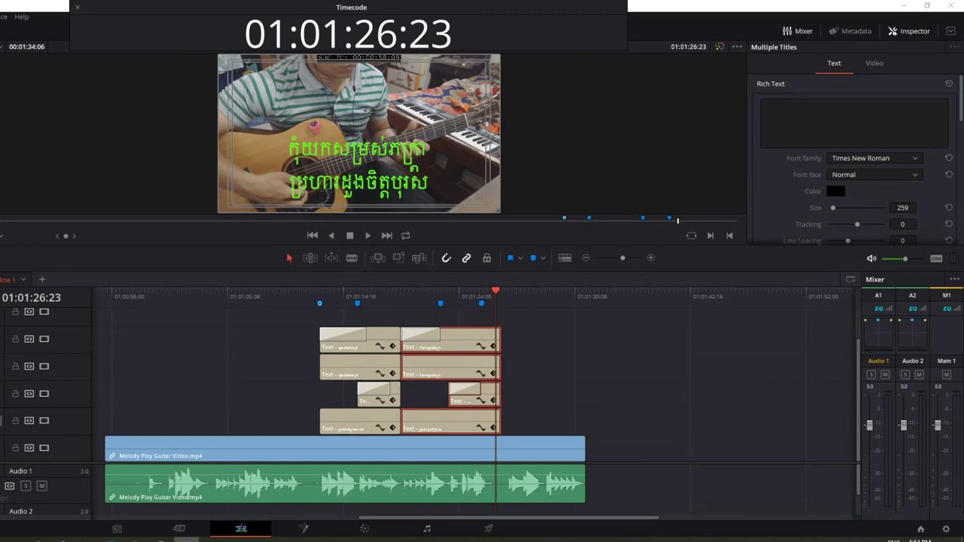
{"action": "mouse_move", "coordinate": [66, 199]}
{"action": "left_mouse_down"}
{"action": "mouse_move", "coordinate": [102, 188]}
{"action": "mouse_move", "coordinate": [99, 176]}
{"action": "left_mouse_up"}
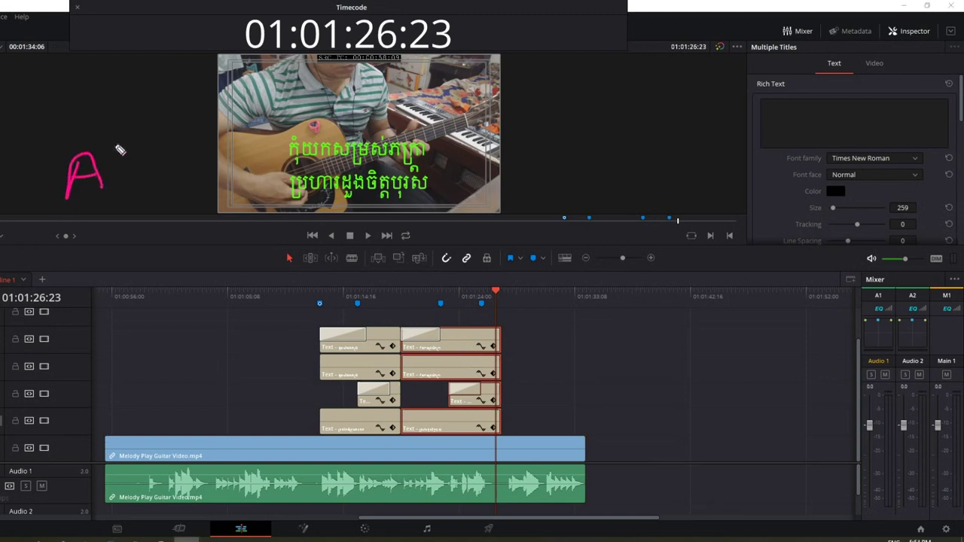
{"action": "mouse_move", "coordinate": [113, 142]}
{"action": "left_mouse_down"}
{"action": "mouse_move", "coordinate": [157, 172]}
{"action": "mouse_move", "coordinate": [187, 123]}
{"action": "mouse_move", "coordinate": [166, 181]}
{"action": "left_mouse_up"}
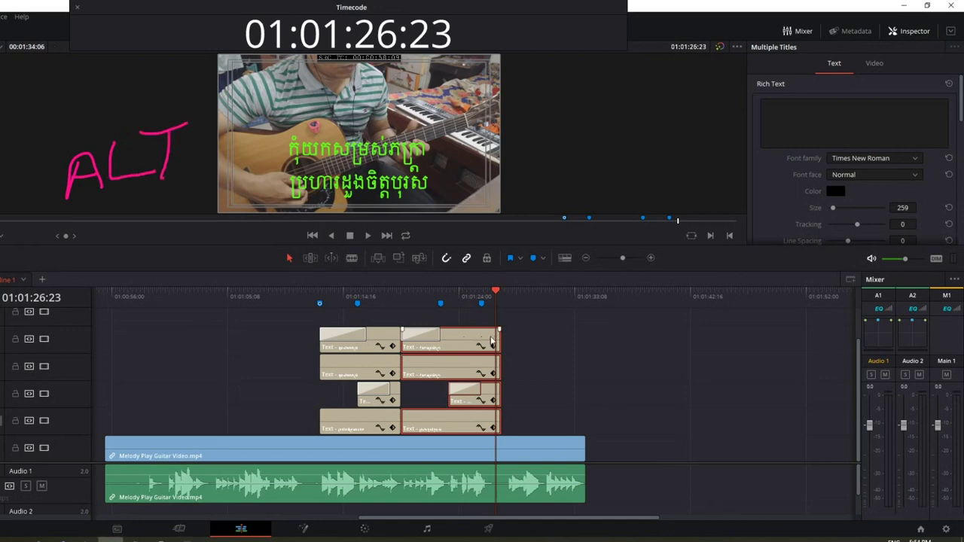
{"action": "left_click_drag", "start_coordinate": [486, 359], "coordinate": [555, 345]}
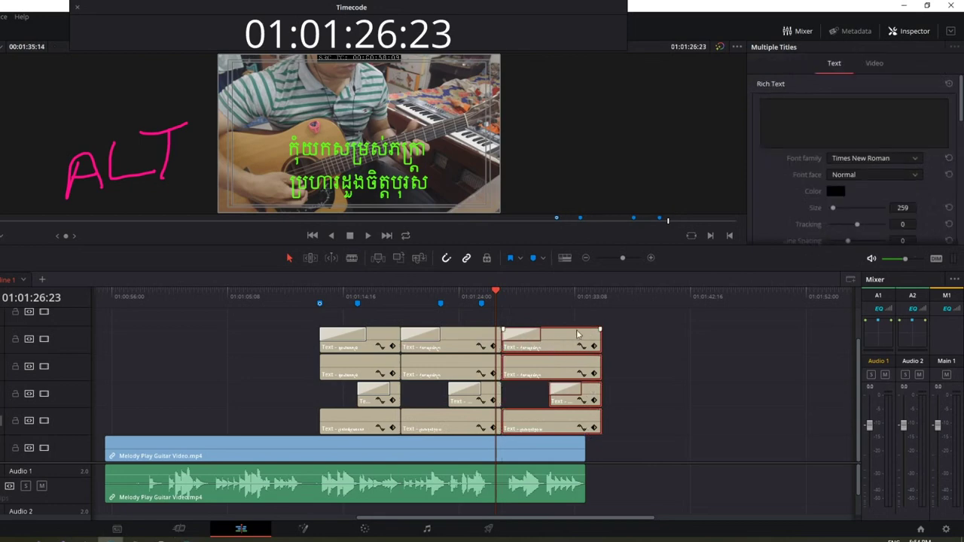
Step: Select the next lyric line in the lyrics file, then select the duplicated title set
{"action": "mouse_move", "coordinate": [139, 530]}
{"action": "left_click", "coordinate": [89, 509]}
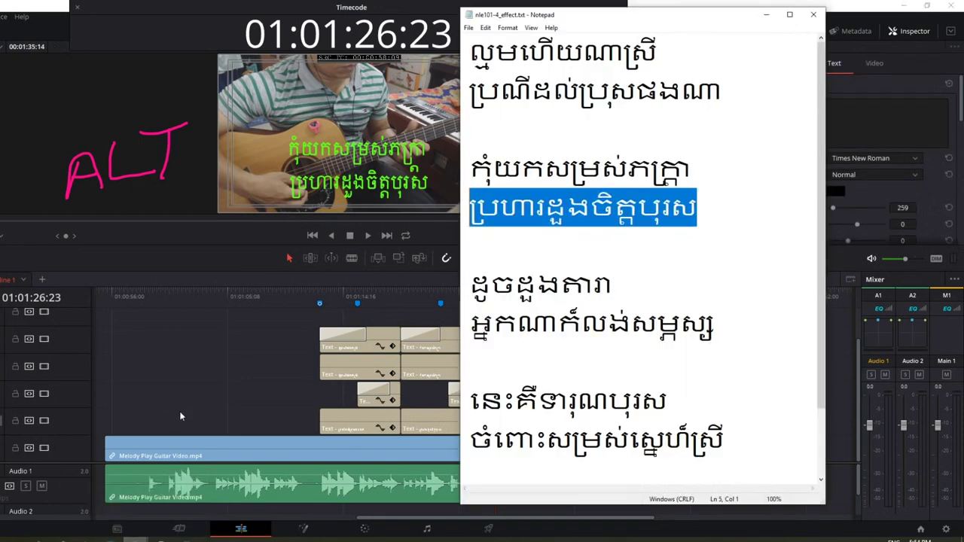
{"action": "left_click_drag", "start_coordinate": [612, 284], "coordinate": [470, 285]}
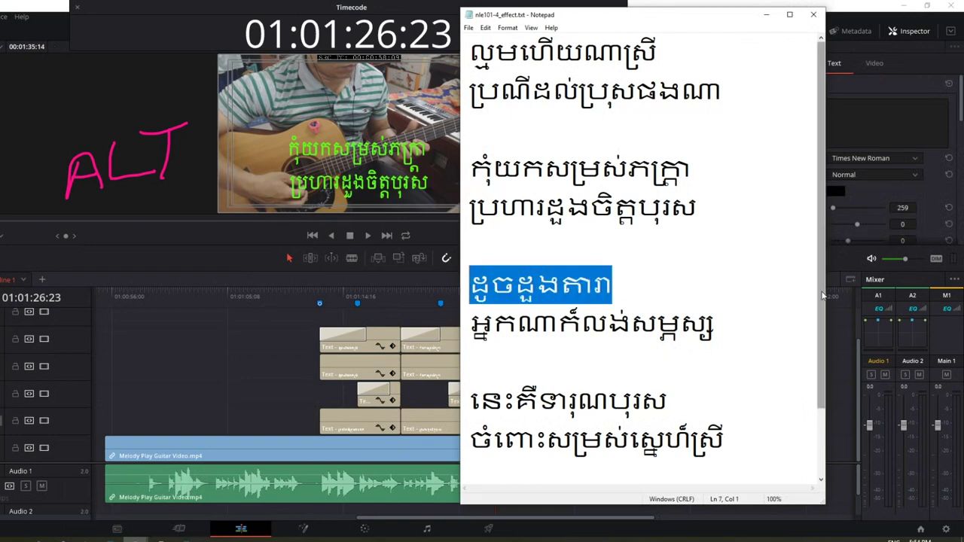
{"action": "scroll", "coordinate": [815, 331], "scroll_direction": "down", "scroll_amount": 1}
{"action": "left_click_drag", "start_coordinate": [734, 291], "coordinate": [465, 274]}
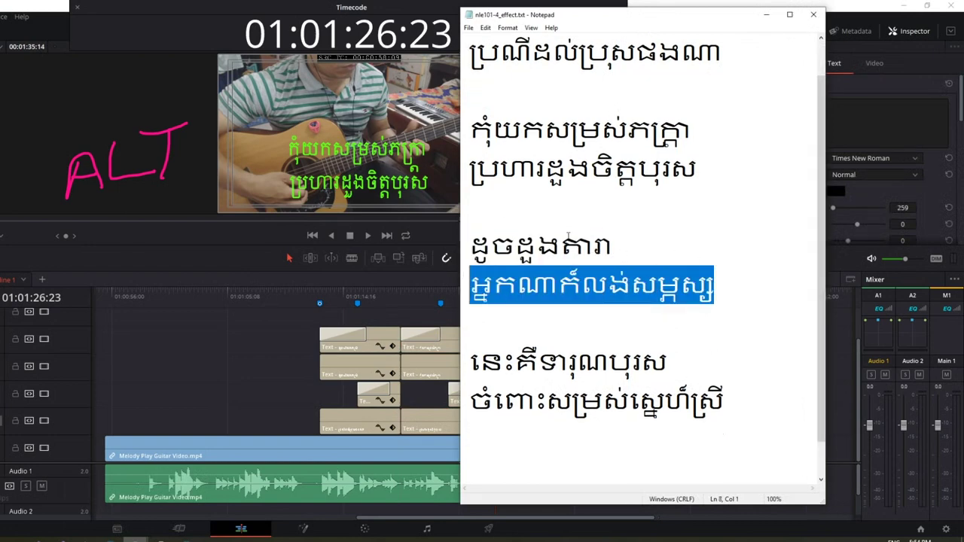
{"action": "key", "text": "alt+Tab"}
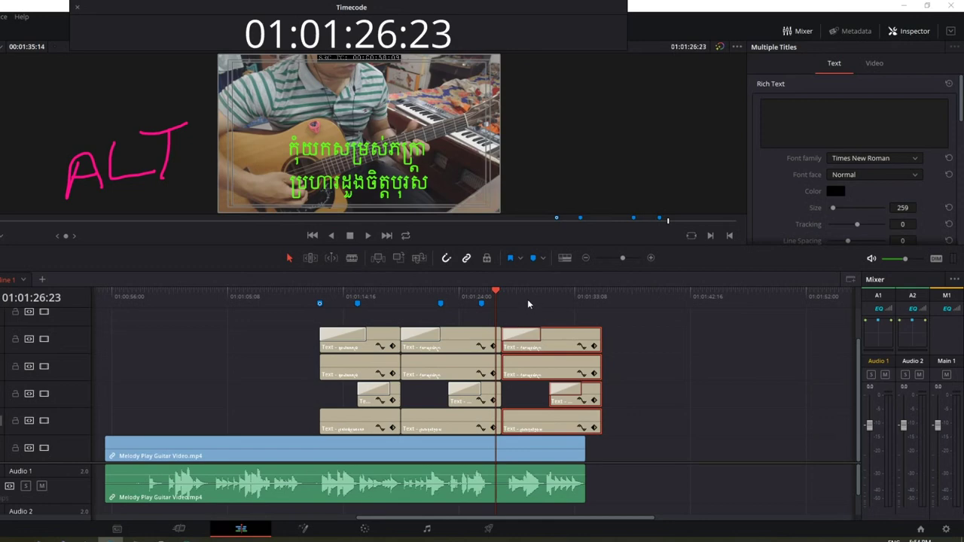
{"action": "left_click_drag", "start_coordinate": [626, 426], "coordinate": [550, 332]}
Step: Delete the four duplicated titles, enlarge the viewer, and select the second V4 title (Times New Roman, size 259)
{"action": "key", "text": "Delete"}
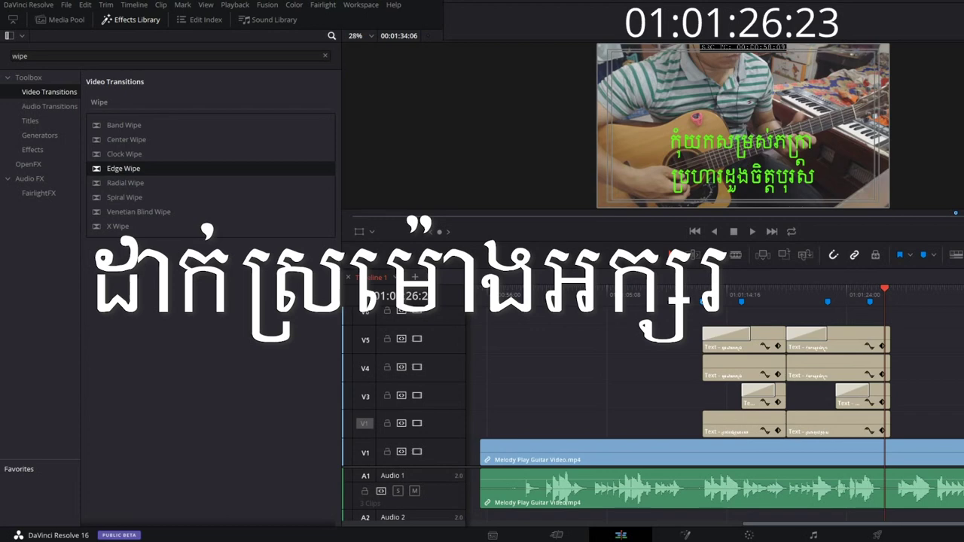
{"action": "left_click_drag", "start_coordinate": [575, 265], "coordinate": [574, 344]}
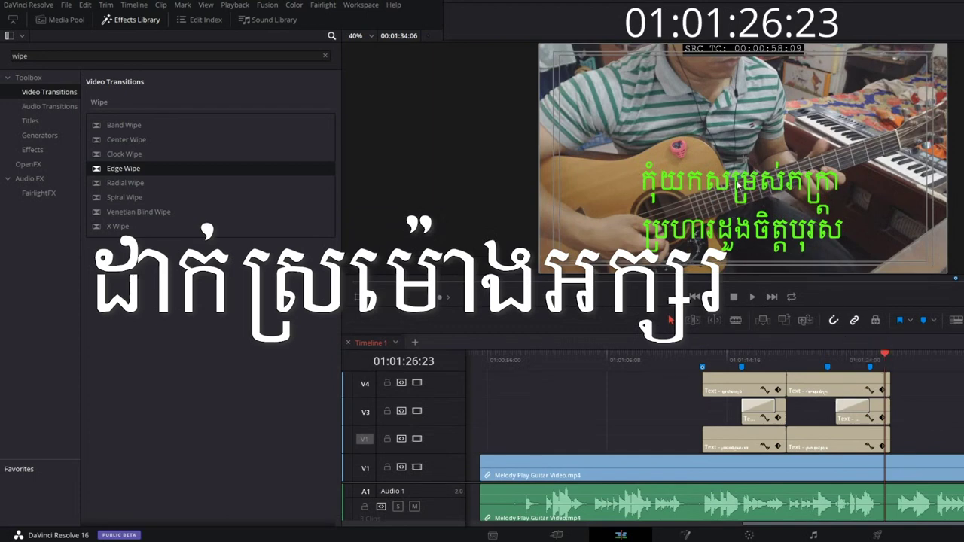
{"action": "left_click", "coordinate": [844, 383]}
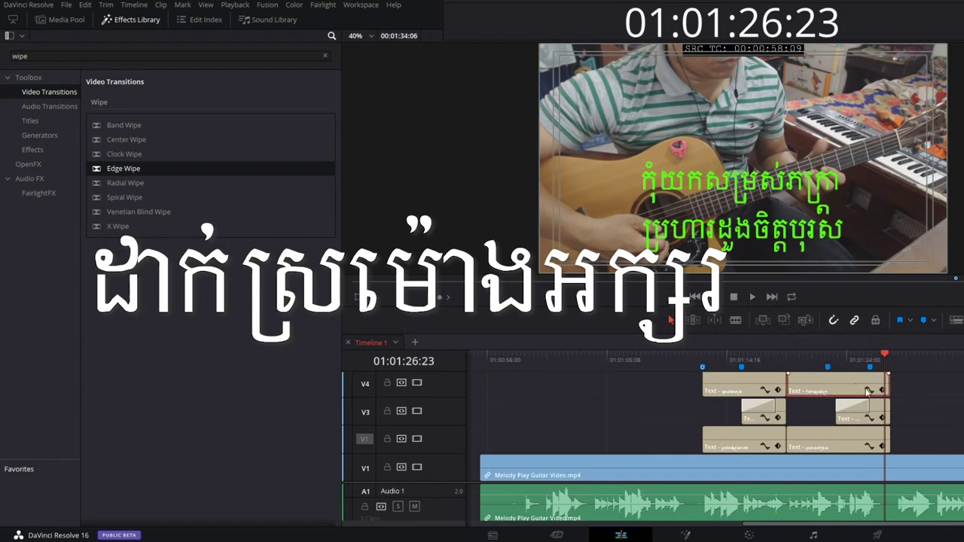
{"action": "scroll", "coordinate": [912, 447], "scroll_direction": "up", "scroll_amount": 1}
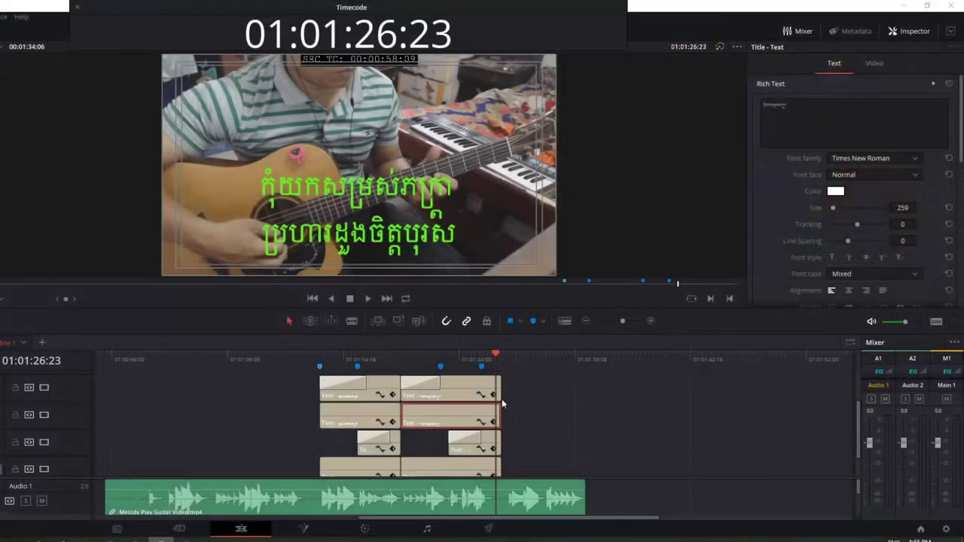
Step: Select the top lyric title and toggle its drop shadow off and back on
{"action": "left_click", "coordinate": [457, 385]}
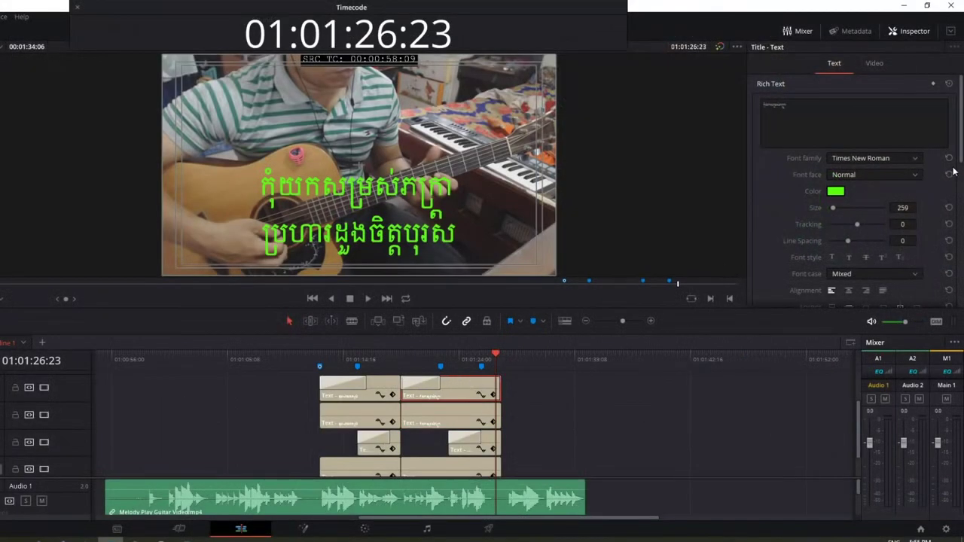
{"action": "scroll", "coordinate": [833, 204], "scroll_direction": "down", "scroll_amount": 5}
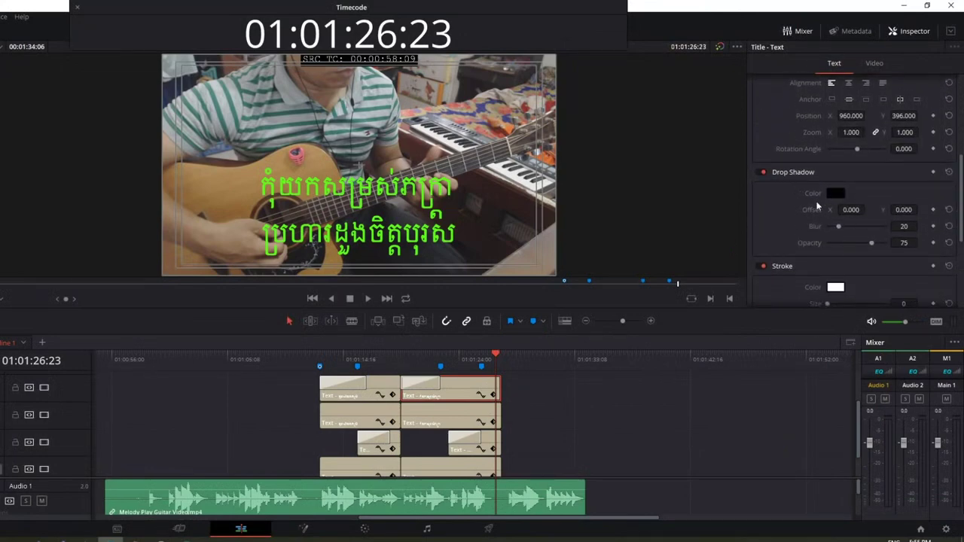
{"action": "left_click", "coordinate": [763, 173]}
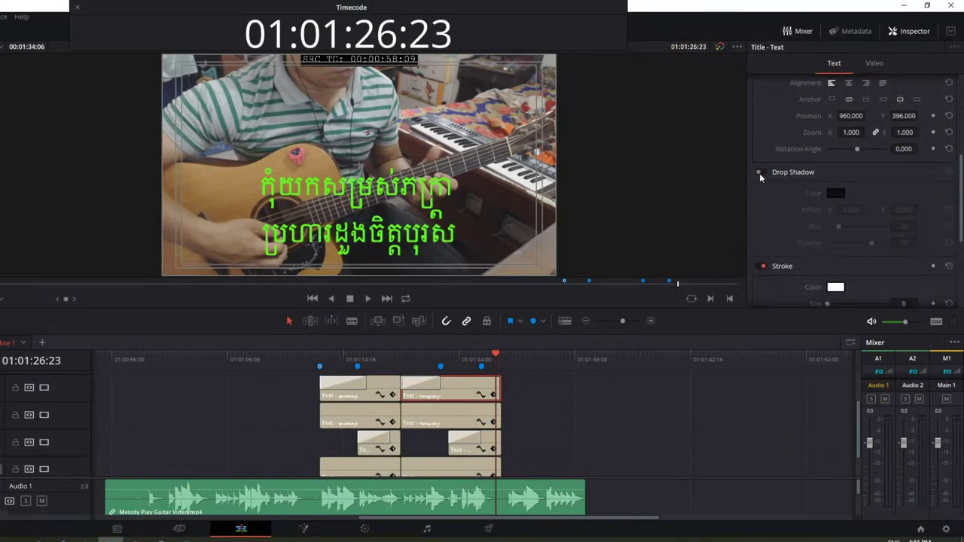
{"action": "left_click", "coordinate": [762, 173]}
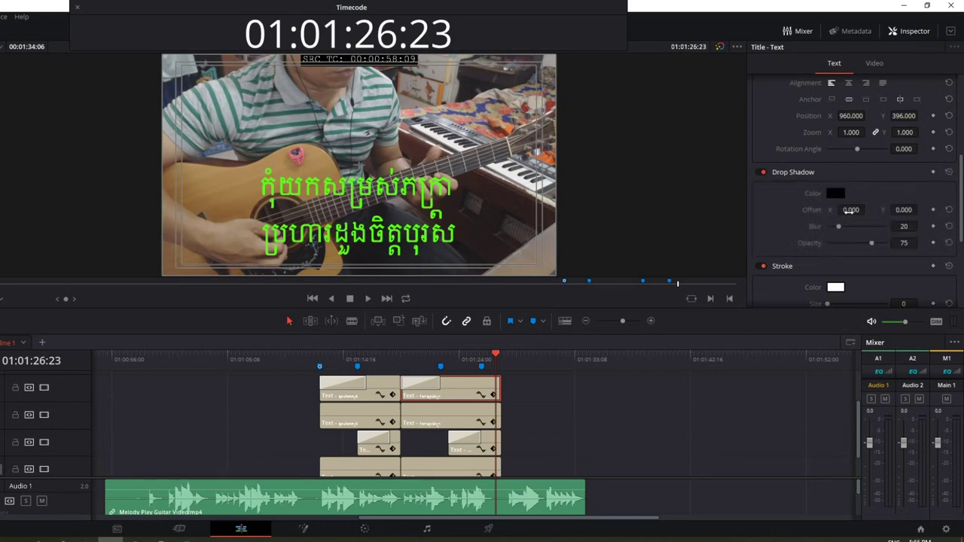
Step: Shift the drop shadow's Offset X to 14 and blur it to 11, then reset Offset X to 0
{"action": "left_click_drag", "start_coordinate": [868, 209], "coordinate": [883, 209]}
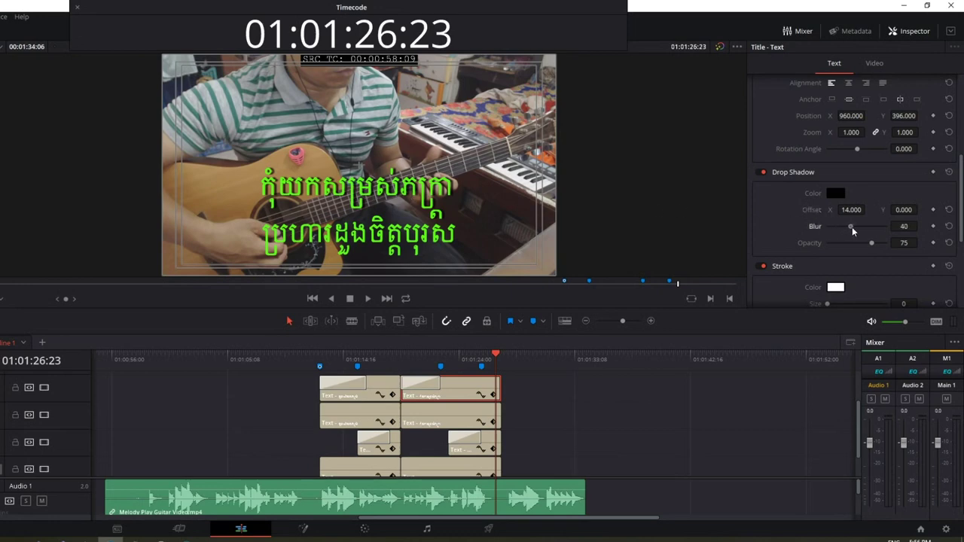
{"action": "mouse_move", "coordinate": [839, 227]}
{"action": "left_mouse_down"}
{"action": "mouse_move", "coordinate": [868, 210]}
{"action": "mouse_move", "coordinate": [829, 209]}
{"action": "left_mouse_up"}
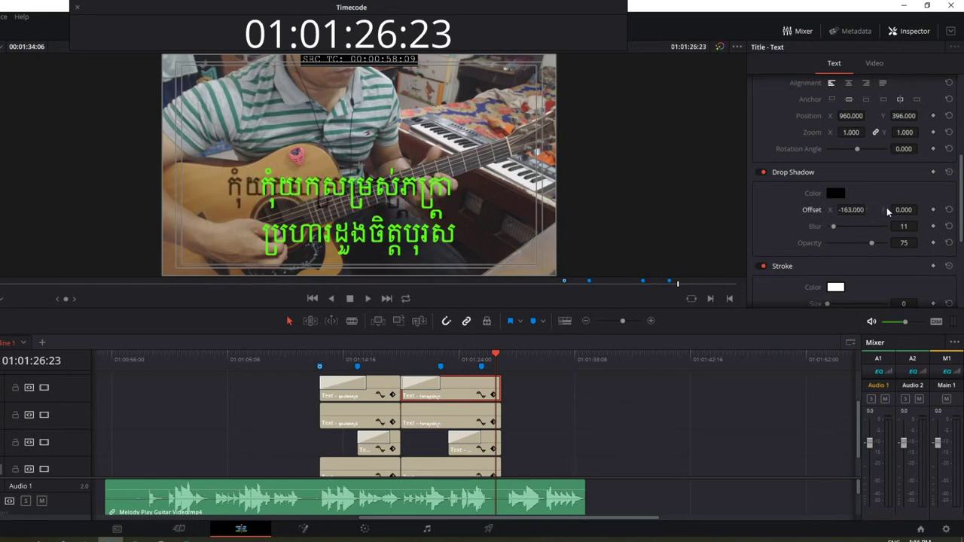
{"action": "left_click", "coordinate": [764, 172]}
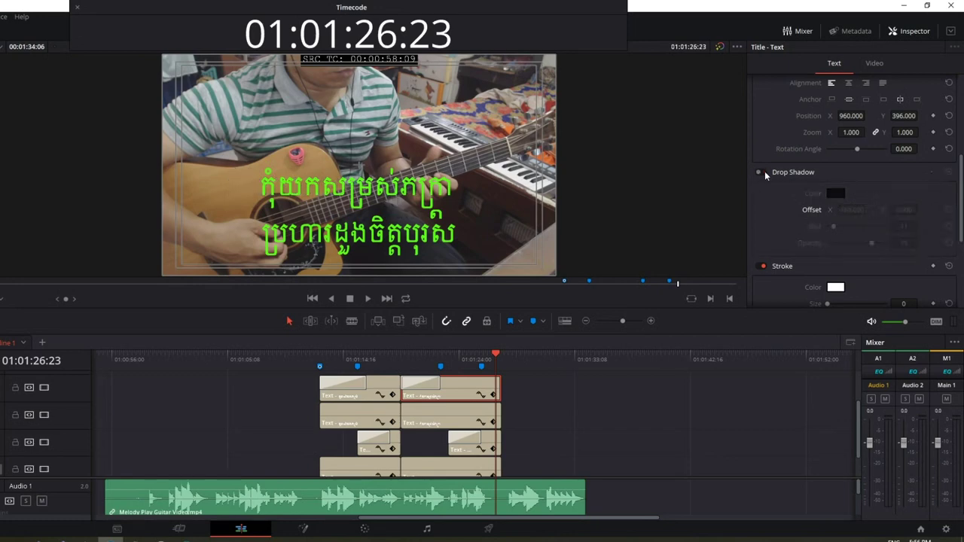
{"action": "left_click", "coordinate": [764, 172]}
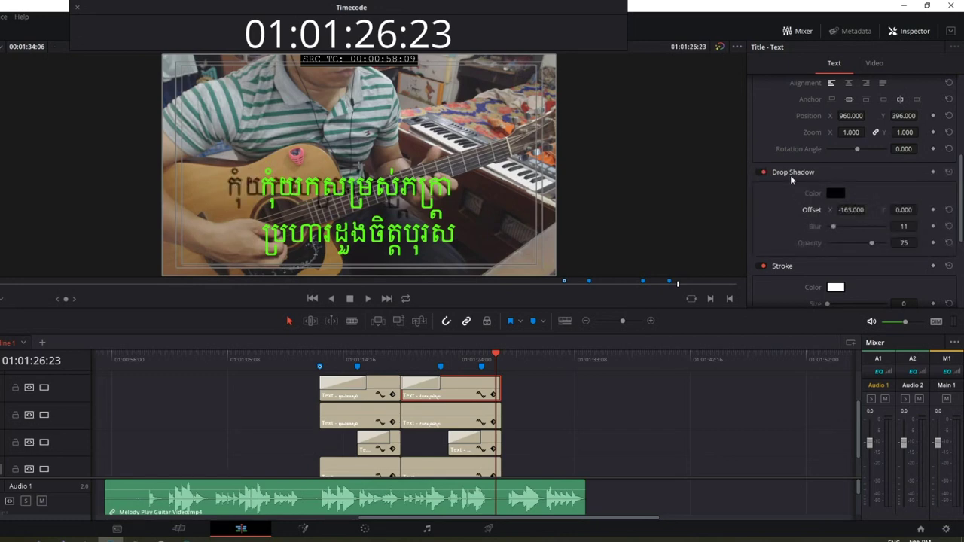
{"action": "left_click", "coordinate": [948, 210]}
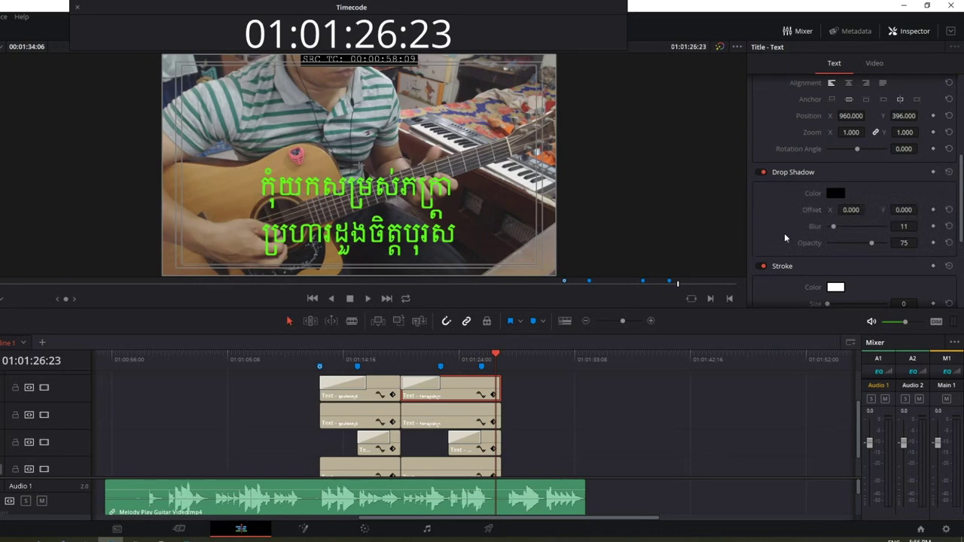
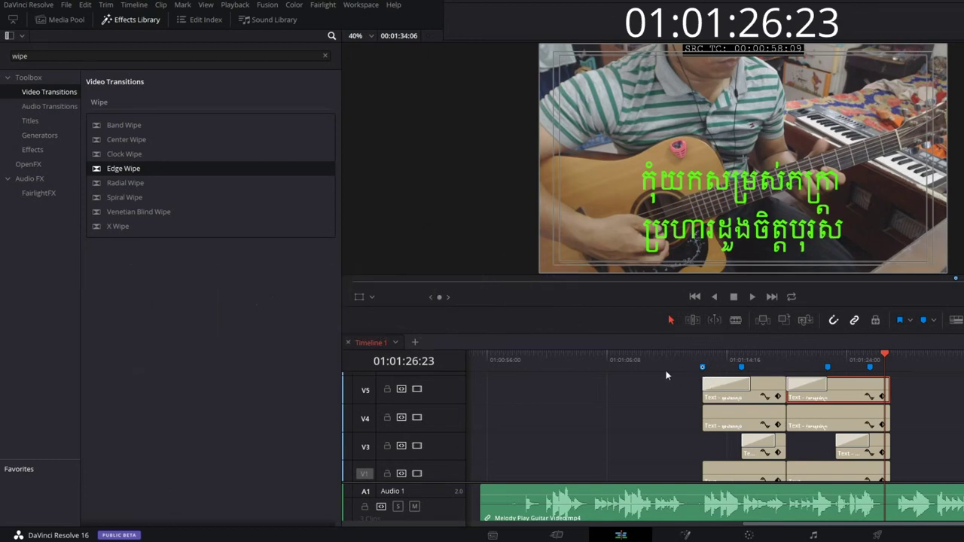
Step: Show the Media Pool's pics bin with the Effects Library closed
{"action": "left_click", "coordinate": [60, 19]}
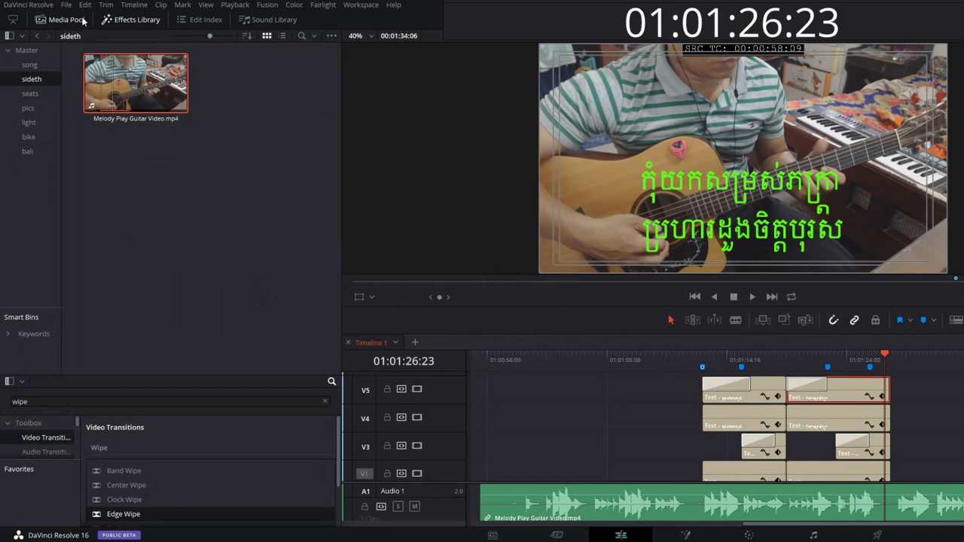
{"action": "left_click", "coordinate": [134, 19]}
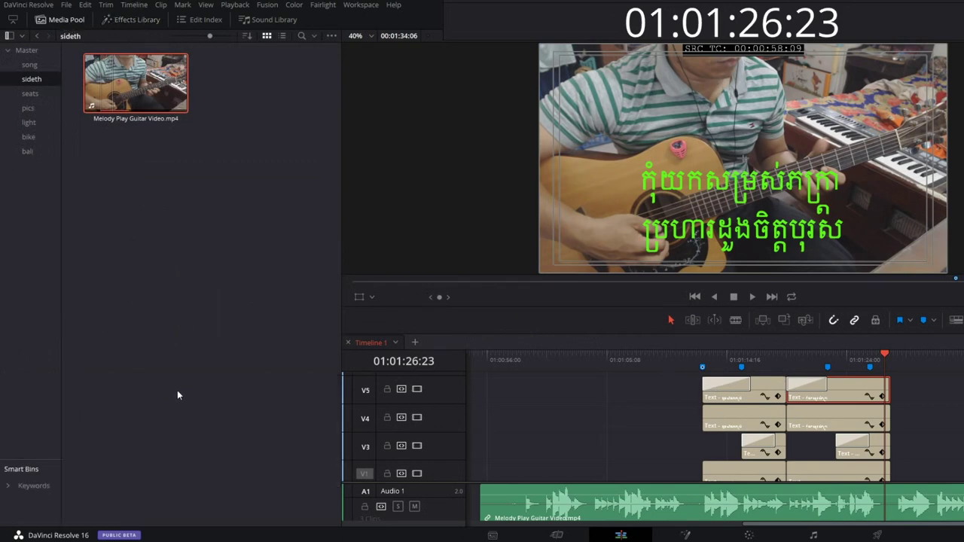
{"action": "left_click", "coordinate": [28, 107]}
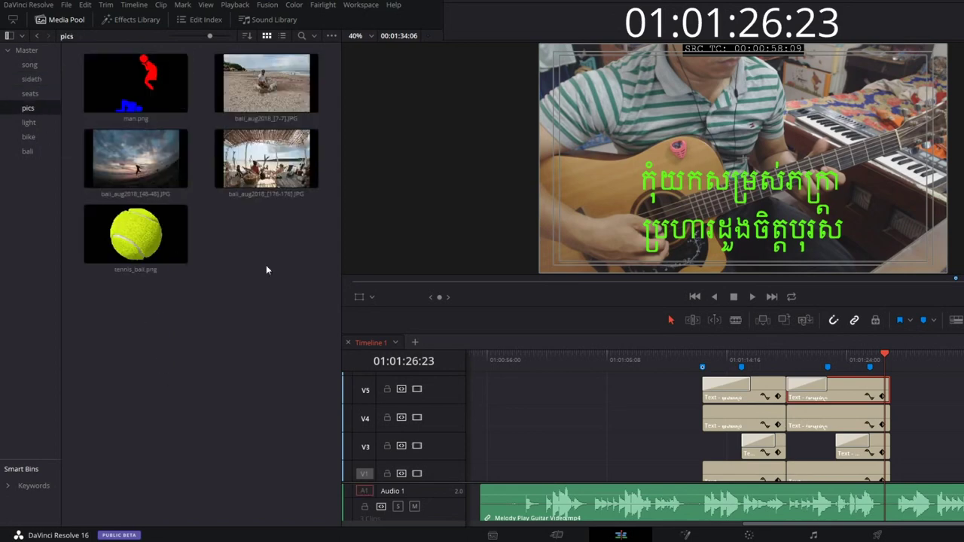
Step: Preview tennis_ball.png, then the stick-figure man.png, in the source viewer
{"action": "double_click", "coordinate": [138, 232]}
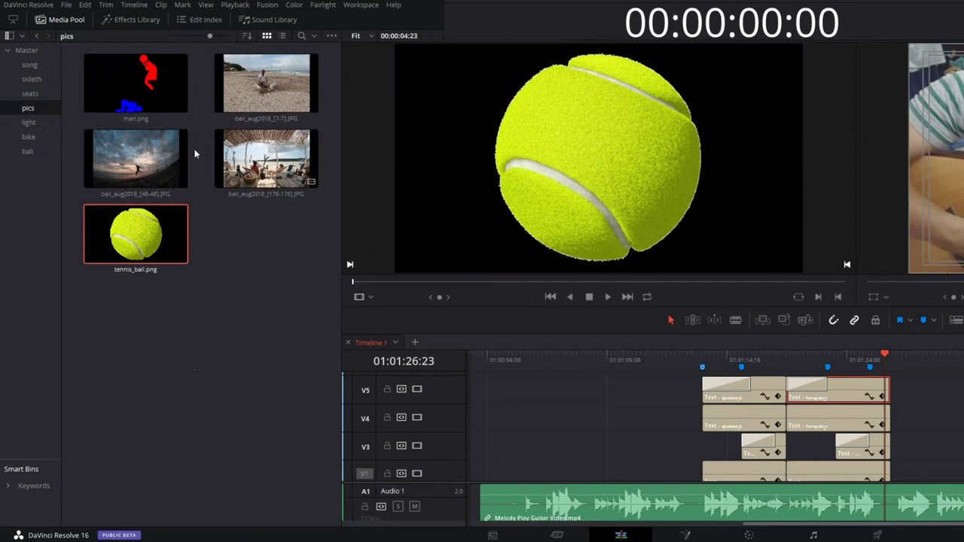
{"action": "double_click", "coordinate": [168, 87]}
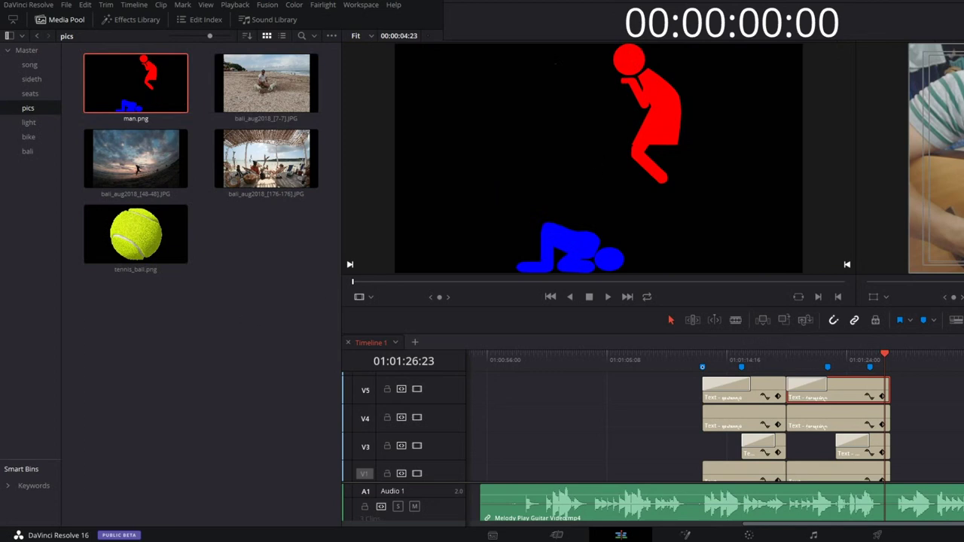
{"action": "left_click_drag", "start_coordinate": [439, 113], "coordinate": [435, 134]}
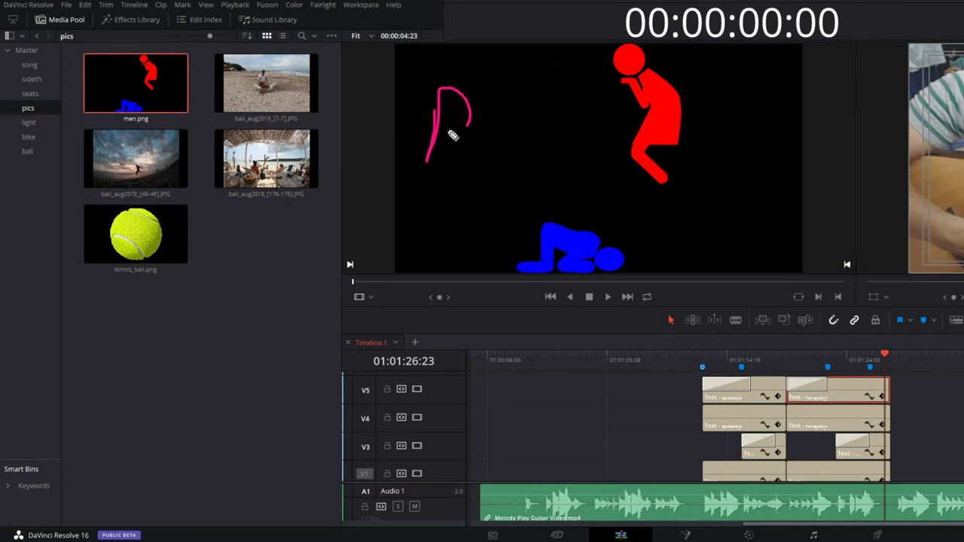
{"action": "mouse_move", "coordinate": [497, 107]}
{"action": "left_mouse_down"}
{"action": "mouse_move", "coordinate": [483, 151]}
{"action": "mouse_move", "coordinate": [542, 92]}
{"action": "mouse_move", "coordinate": [573, 154]}
{"action": "mouse_move", "coordinate": [610, 119]}
{"action": "left_mouse_up"}
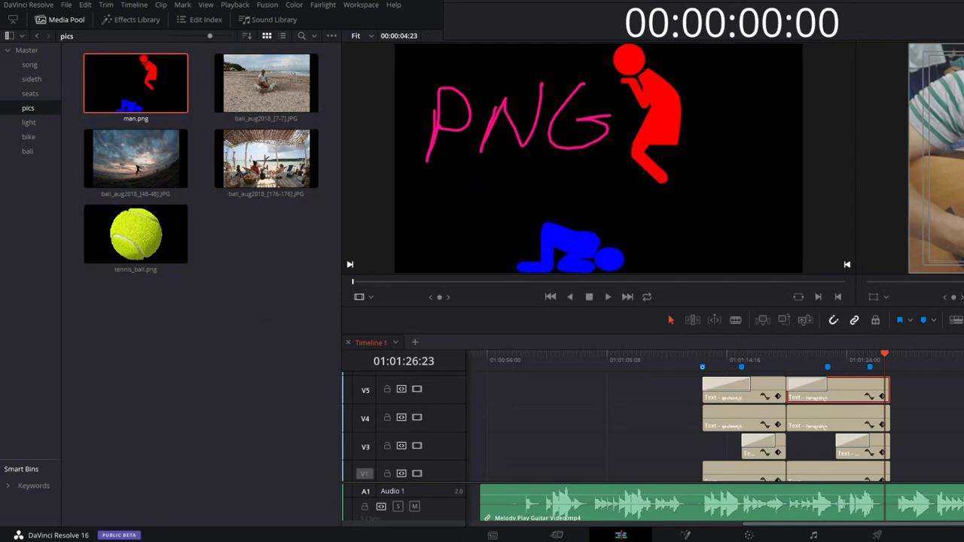
Step: Add the note 'alpha channel' on a new line below 'wipe' in Notepad
{"action": "mouse_move", "coordinate": [512, 536]}
{"action": "left_click", "coordinate": [538, 504]}
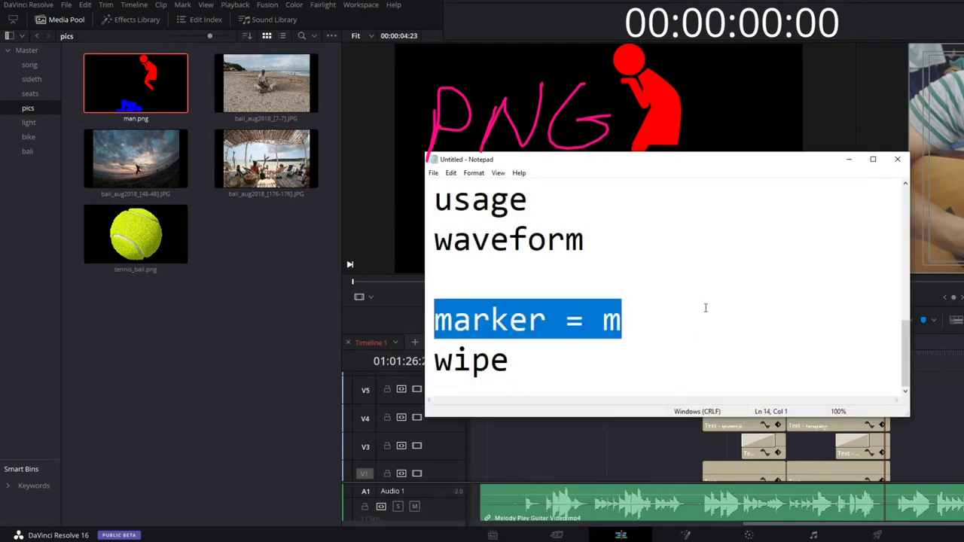
{"action": "left_click_drag", "start_coordinate": [656, 219], "coordinate": [652, 216]}
{"action": "left_click", "coordinate": [579, 416]}
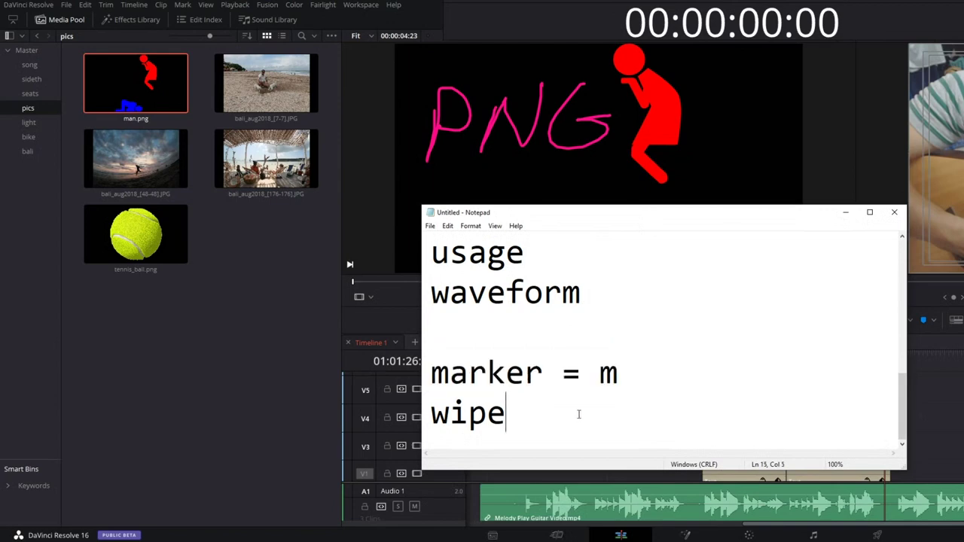
{"action": "key", "text": "Return"}
{"action": "key", "text": "Return"}
{"action": "type", "text": "alpha ch"}
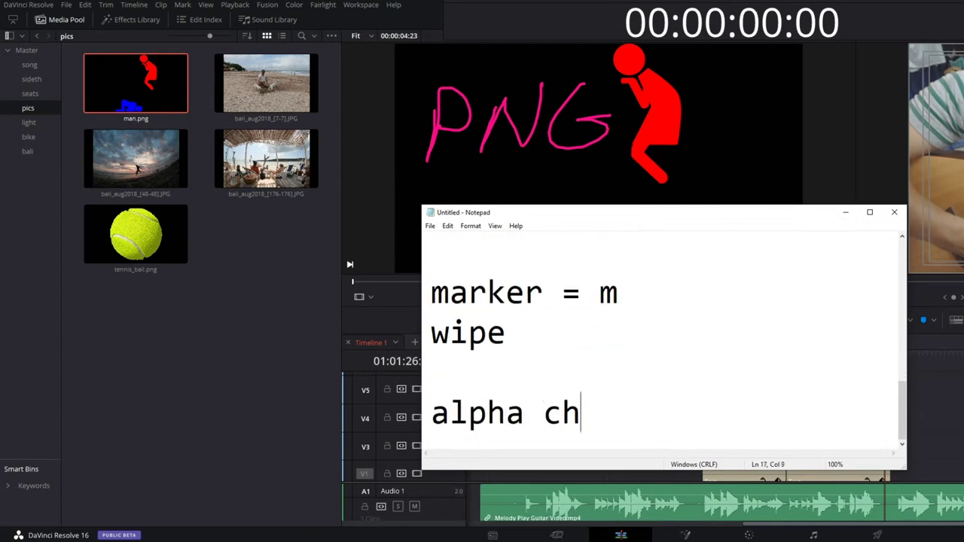
{"action": "type", "text": "annel"}
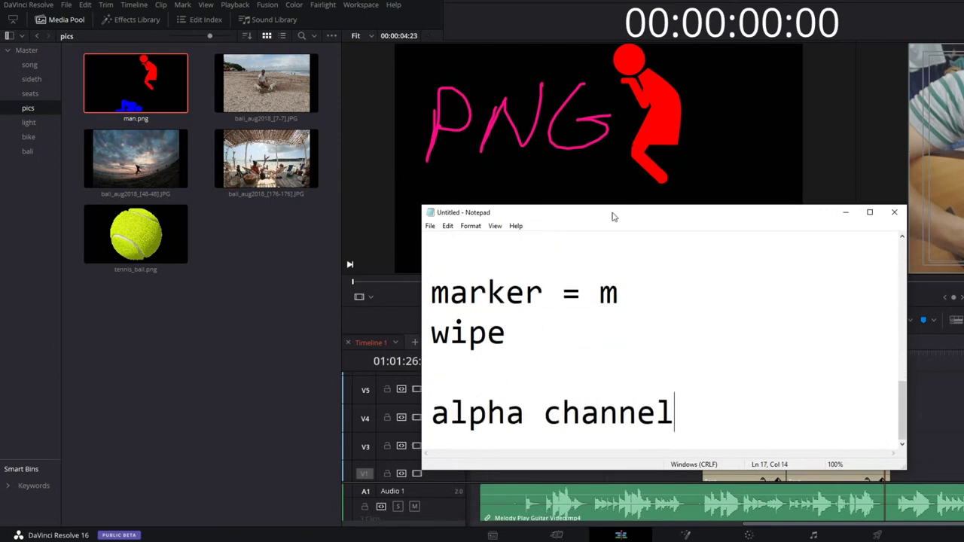
{"action": "mouse_move", "coordinate": [602, 215]}
{"action": "left_mouse_down"}
{"action": "mouse_move", "coordinate": [868, 184]}
{"action": "mouse_move", "coordinate": [868, 196]}
{"action": "left_mouse_up"}
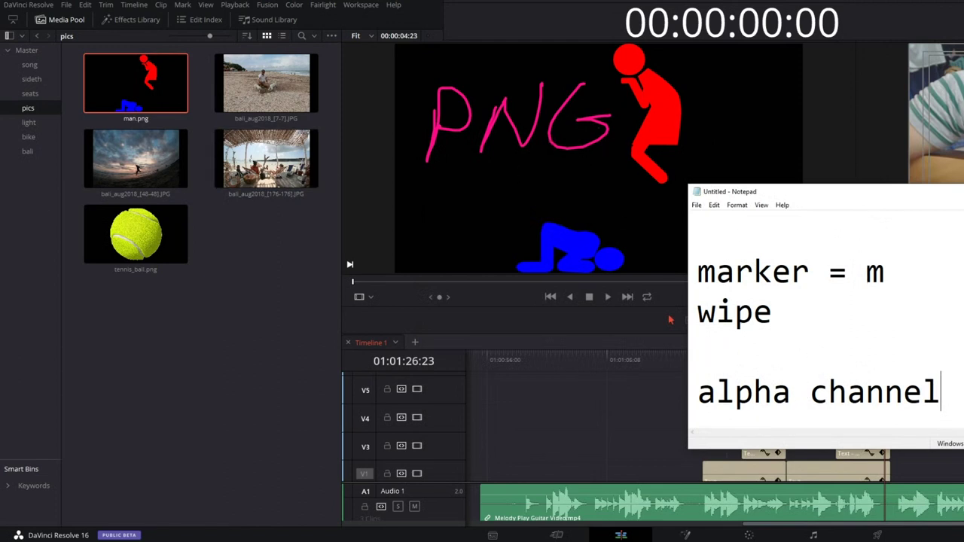
{"action": "left_click", "coordinate": [180, 257]}
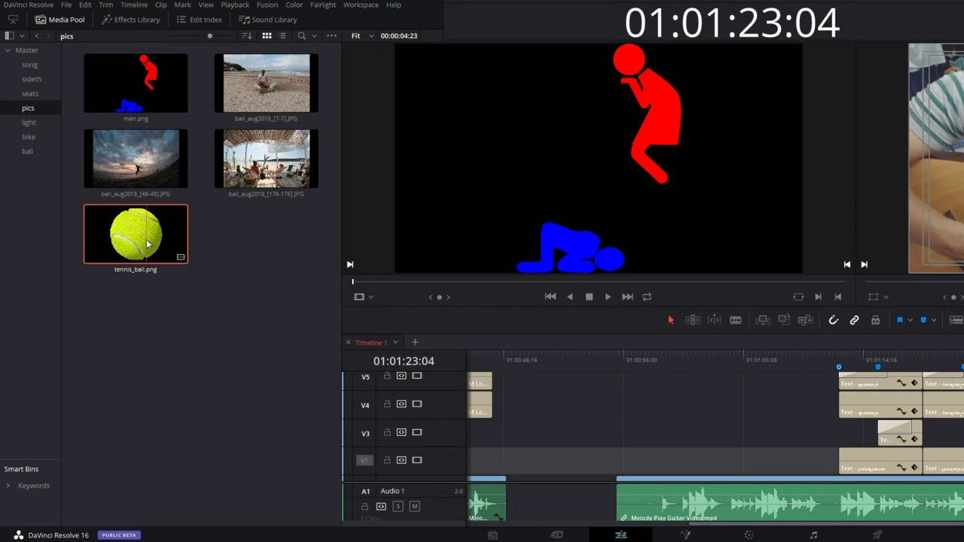
Step: Add 'gimp', 'inkscape' and 'PNG' on new lines, then minimize Notepad
{"action": "mouse_move", "coordinate": [493, 537]}
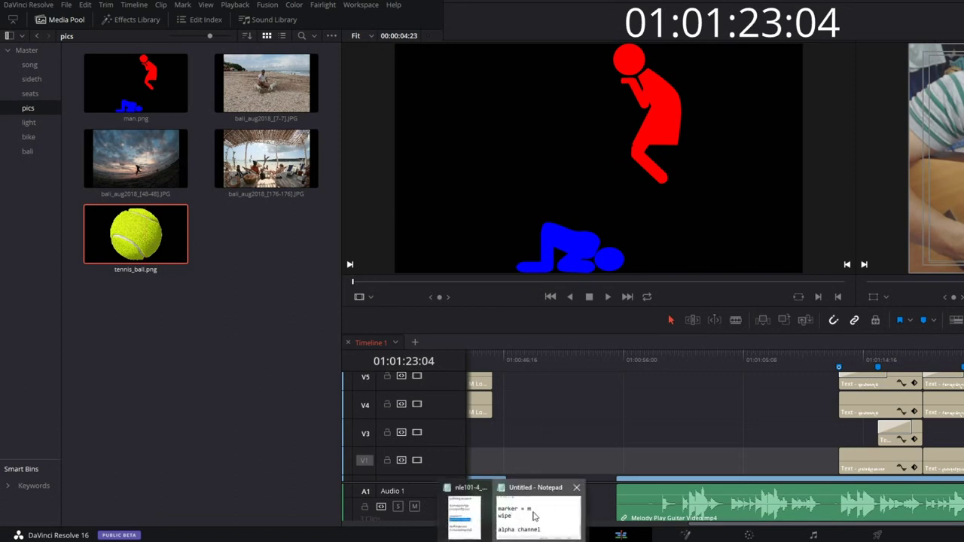
{"action": "left_click", "coordinate": [536, 516]}
{"action": "key", "text": "Return"}
{"action": "type", "text": "gim"}
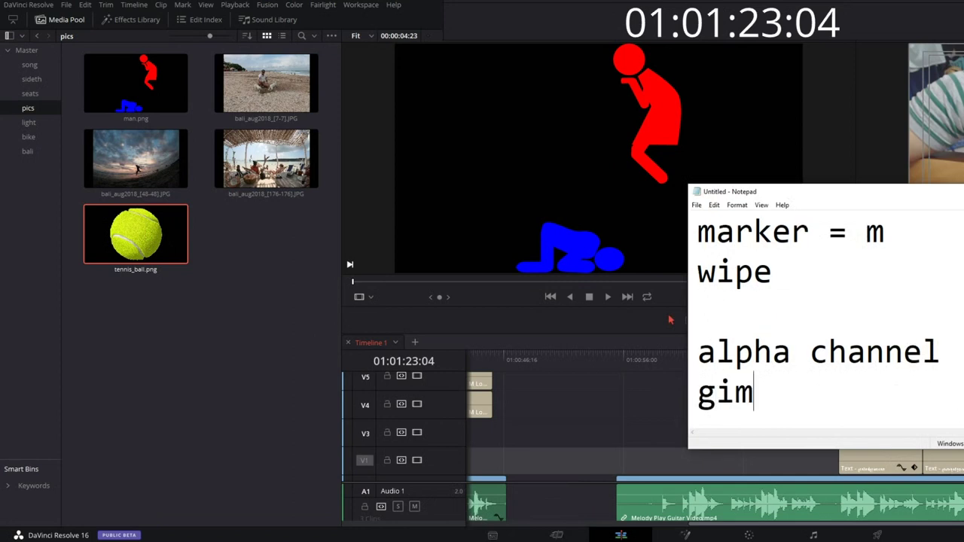
{"action": "type", "text": "p"}
{"action": "key", "text": "Return"}
{"action": "type", "text": "inkscap"}
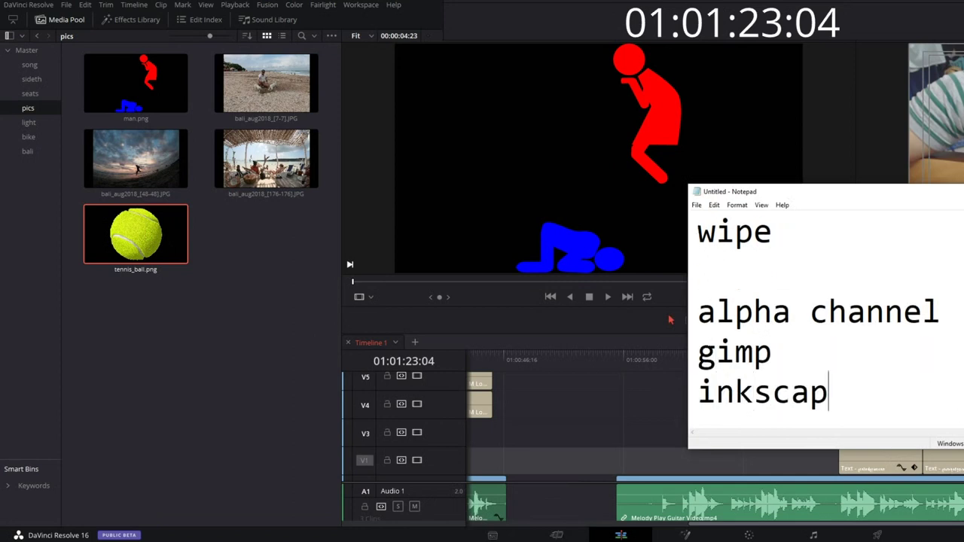
{"action": "type", "text": "e"}
{"action": "key", "text": "Return"}
{"action": "type", "text": "PNG"}
{"action": "key", "text": "Return"}
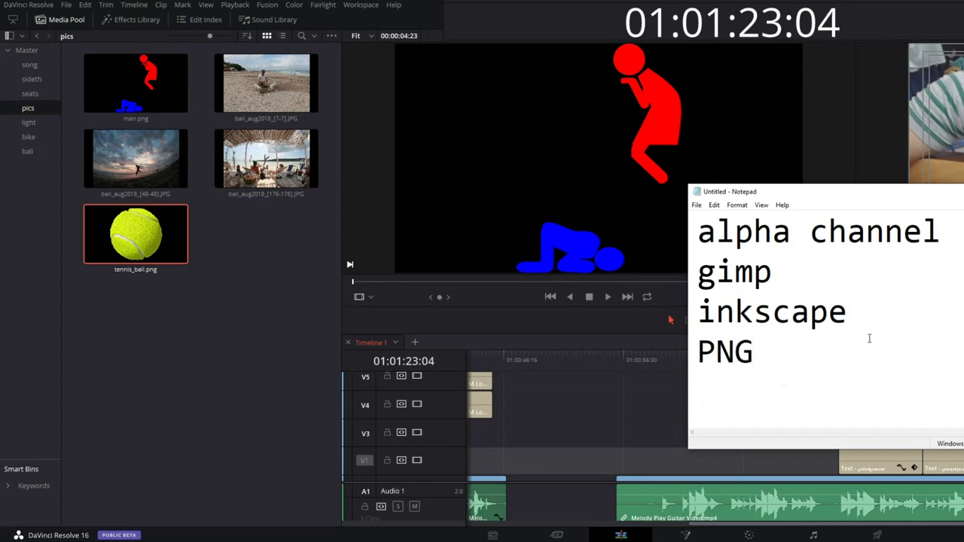
{"action": "left_click_drag", "start_coordinate": [954, 238], "coordinate": [684, 232]}
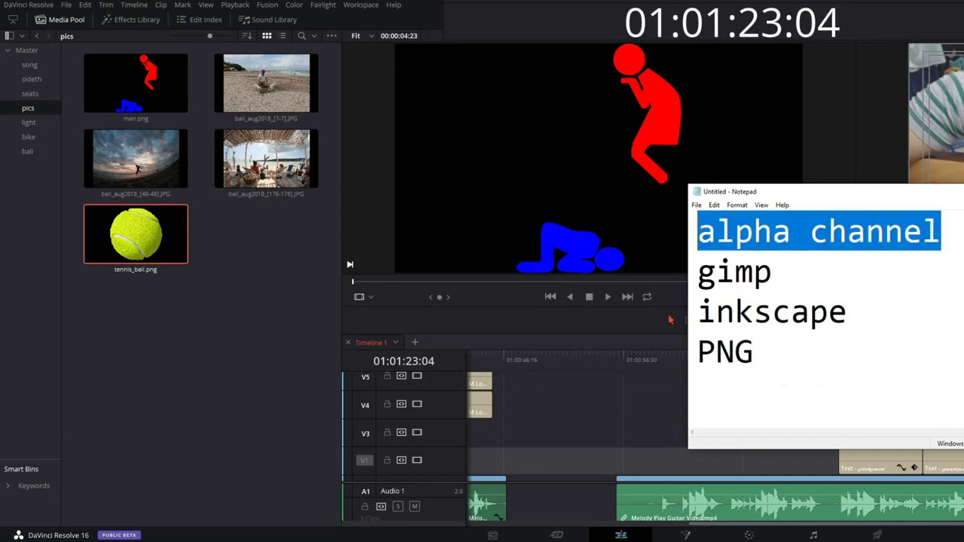
{"action": "left_click", "coordinate": [684, 232]}
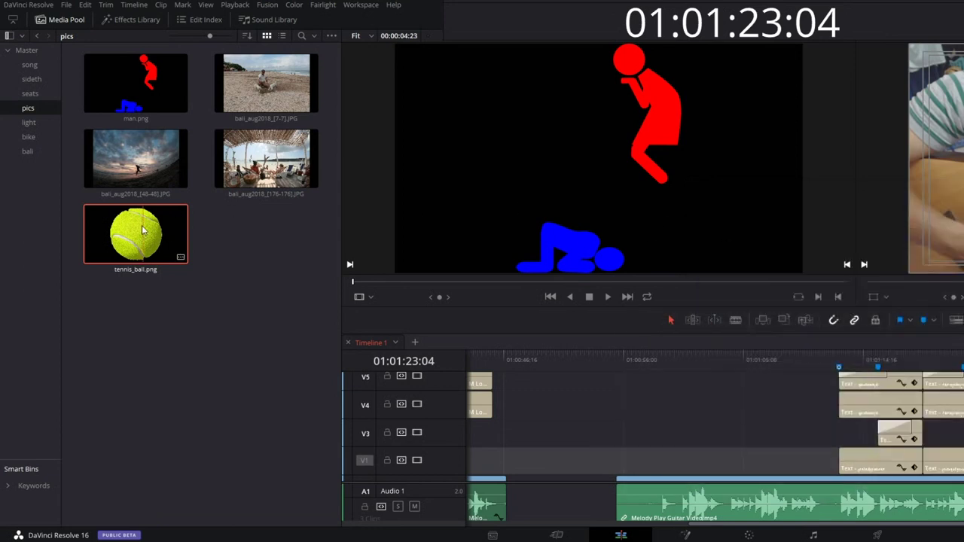
Step: Drop tennis_ball.png onto V1 over the guitar video and view frame 01:01:07:03
{"action": "left_click_drag", "start_coordinate": [142, 230], "coordinate": [718, 469]}
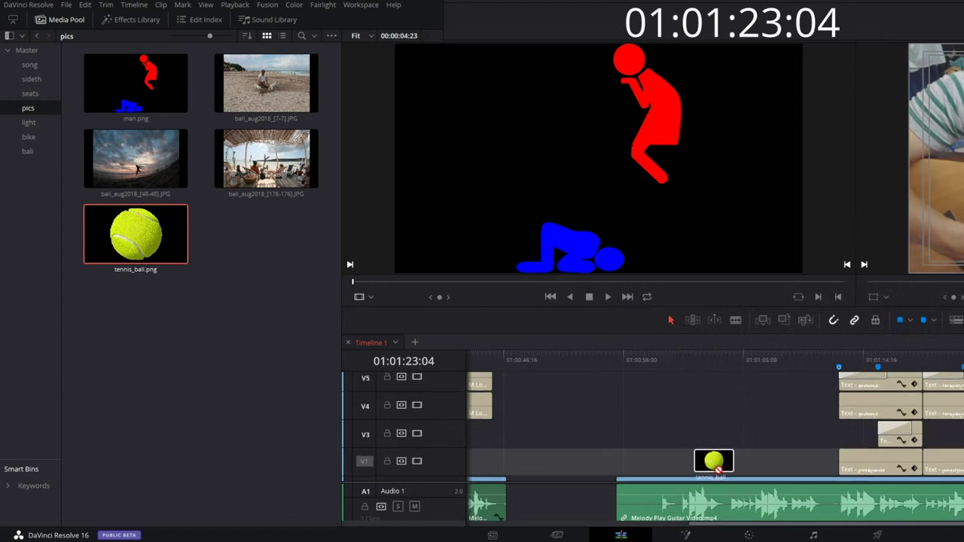
{"action": "left_click_drag", "start_coordinate": [718, 469], "coordinate": [718, 468]}
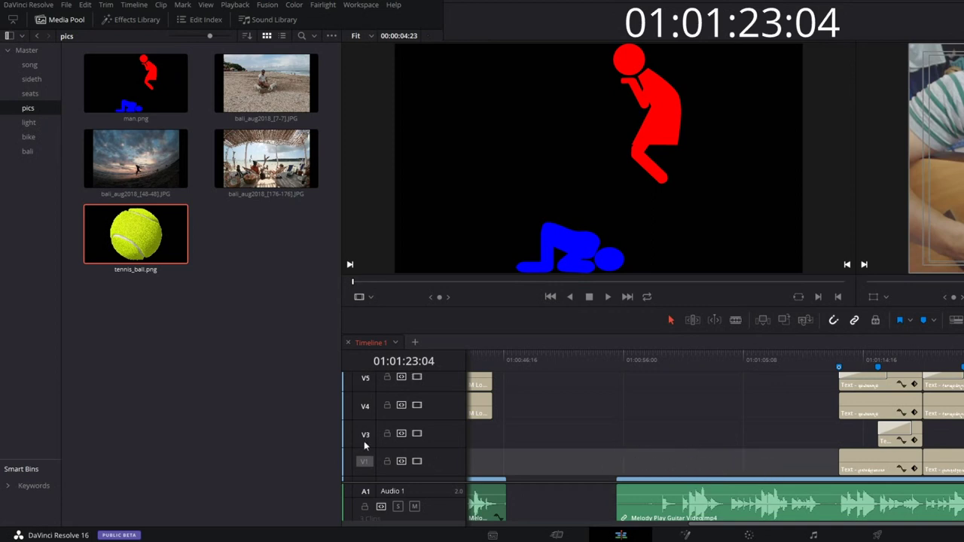
{"action": "left_click", "coordinate": [364, 467]}
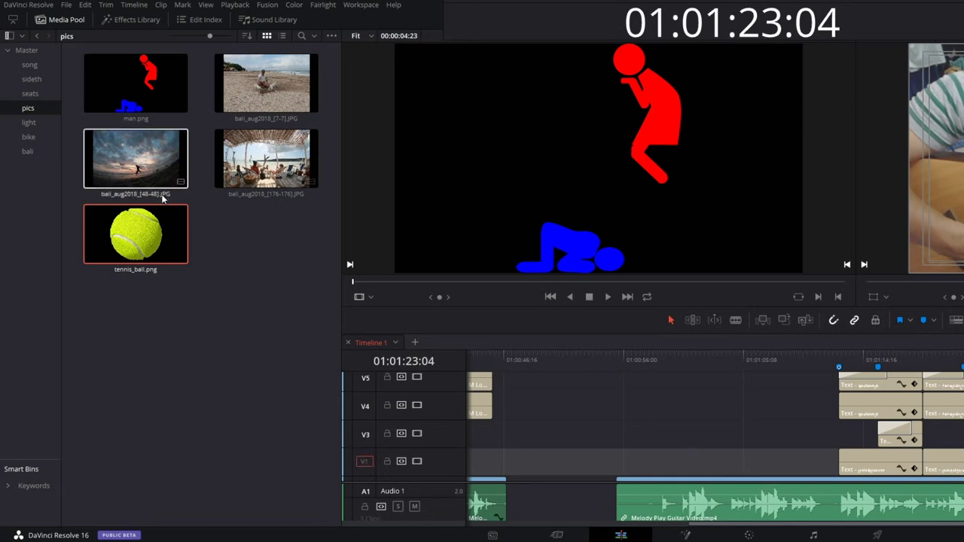
{"action": "mouse_move", "coordinate": [142, 227]}
{"action": "left_mouse_down"}
{"action": "mouse_move", "coordinate": [769, 353]}
{"action": "mouse_move", "coordinate": [729, 471]}
{"action": "left_mouse_up"}
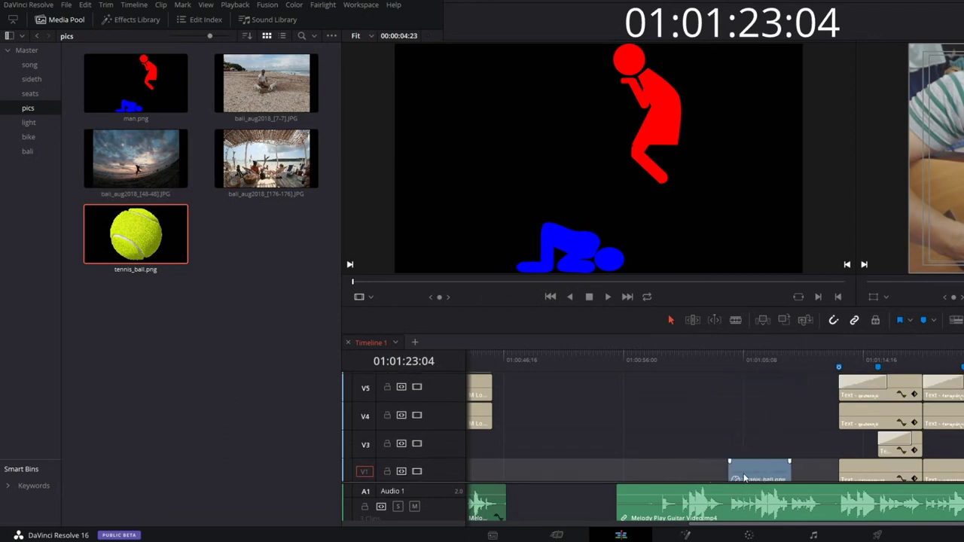
{"action": "left_click_drag", "start_coordinate": [744, 479], "coordinate": [753, 477]}
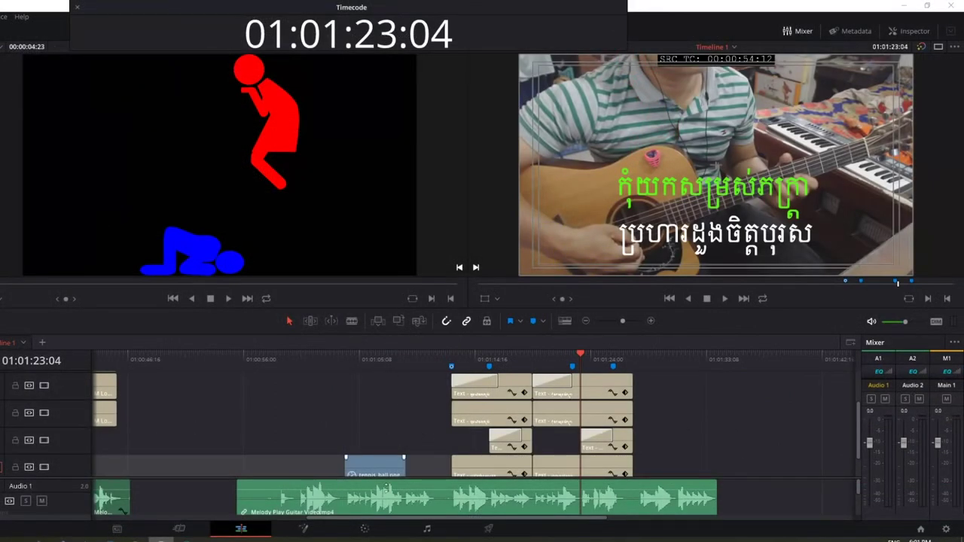
{"action": "scroll", "coordinate": [858, 451], "scroll_direction": "down", "scroll_amount": 2}
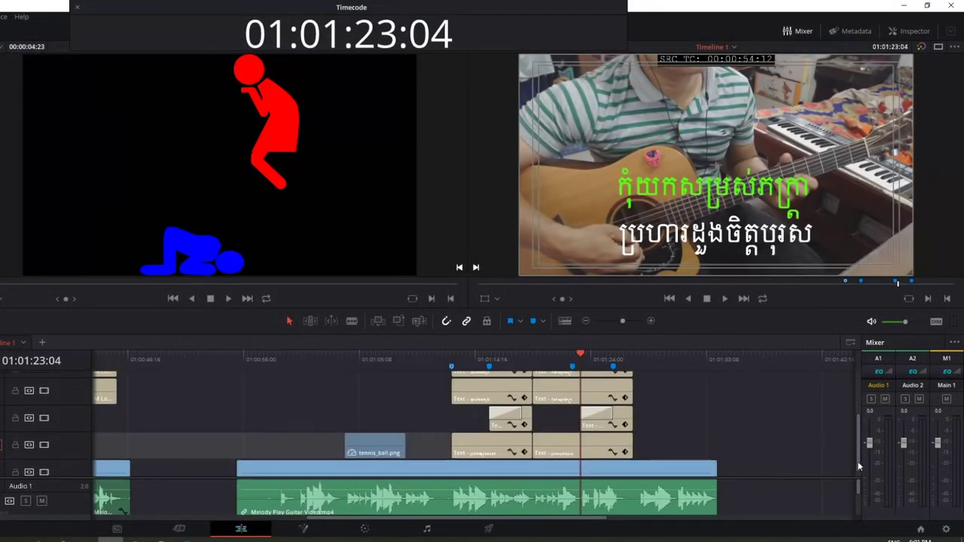
{"action": "left_click", "coordinate": [381, 361]}
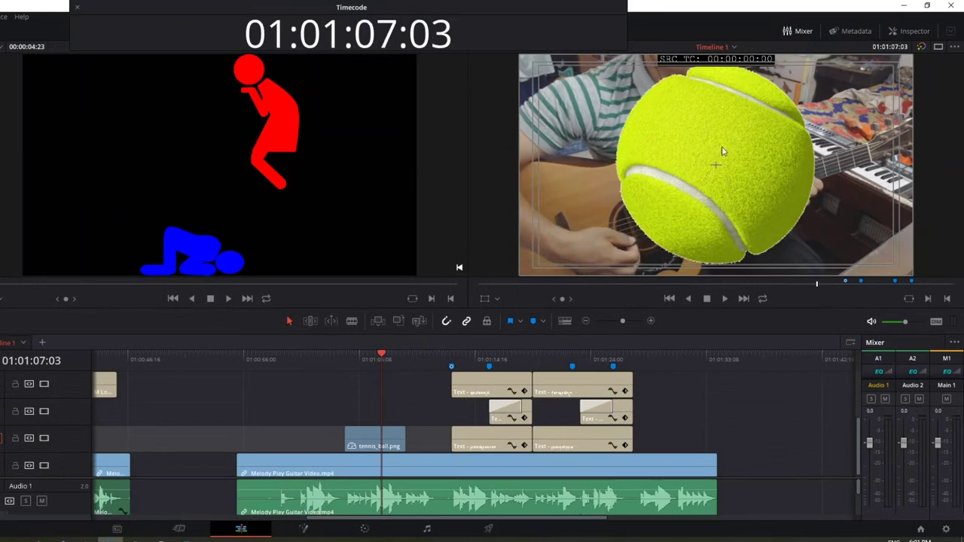
Step: Shrink the tennis ball to about a third in the Inspector's transform settings
{"action": "left_click", "coordinate": [912, 33]}
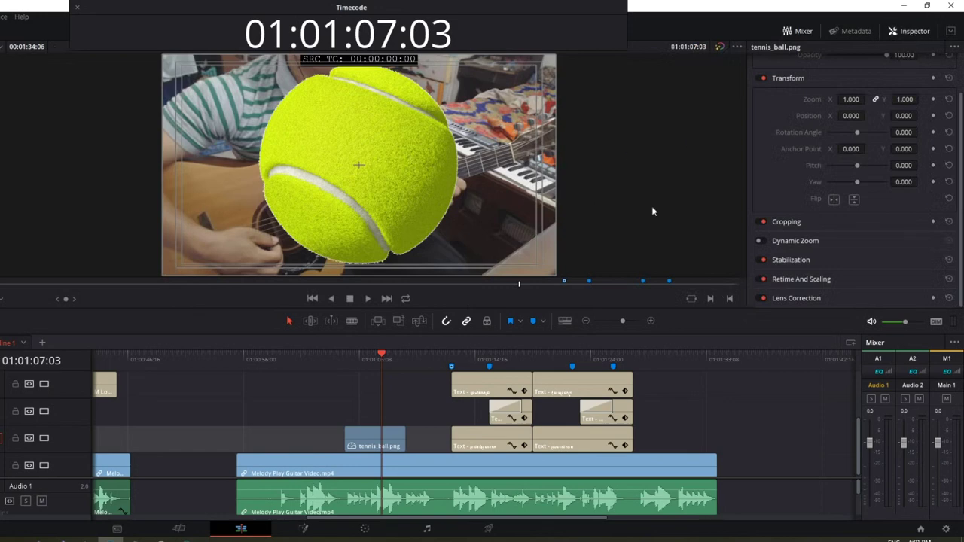
{"action": "scroll", "coordinate": [957, 187], "scroll_direction": "up", "scroll_amount": 2}
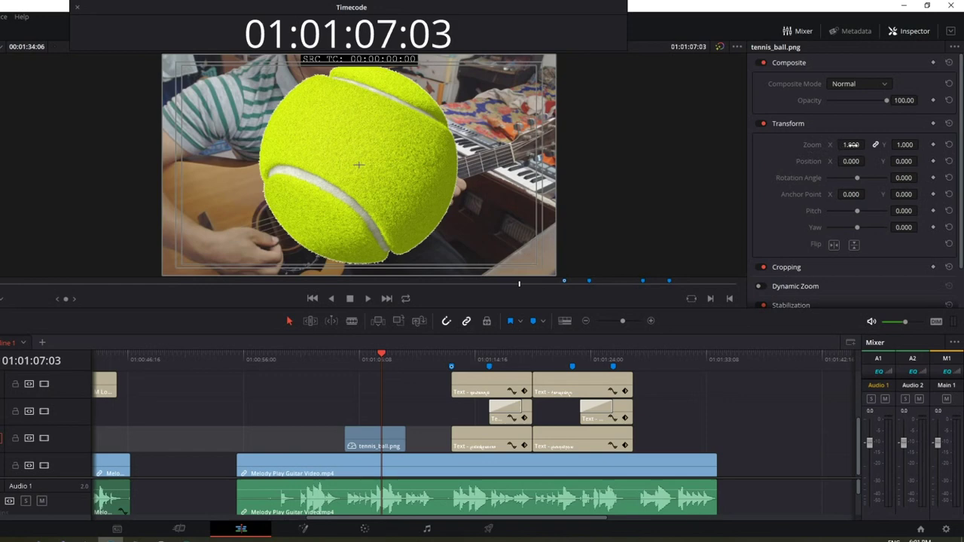
{"action": "left_click_drag", "start_coordinate": [851, 144], "coordinate": [874, 145]}
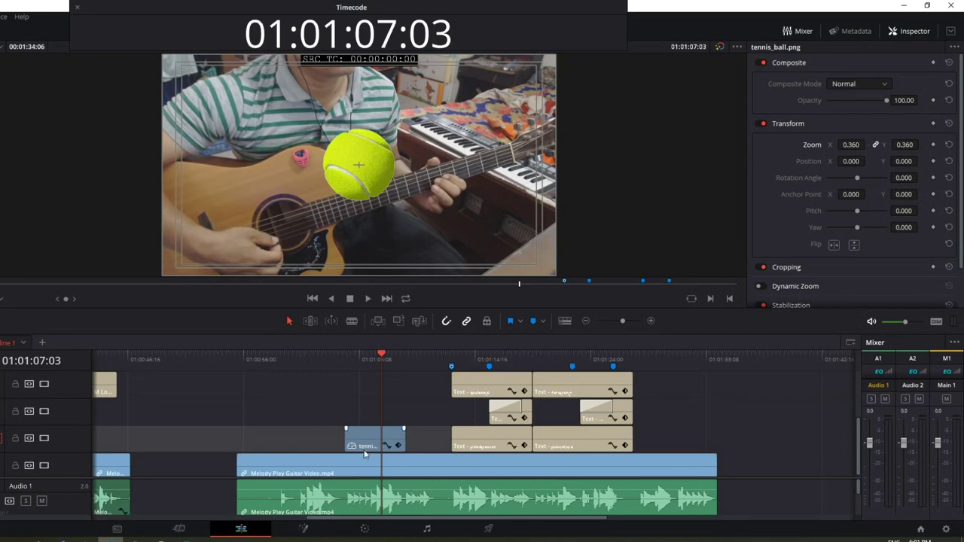
Step: Move the tennis ball clip up a track, stretch it across the lyrics, and view 01:01:14:19
{"action": "left_click_drag", "start_coordinate": [370, 445], "coordinate": [393, 373]}
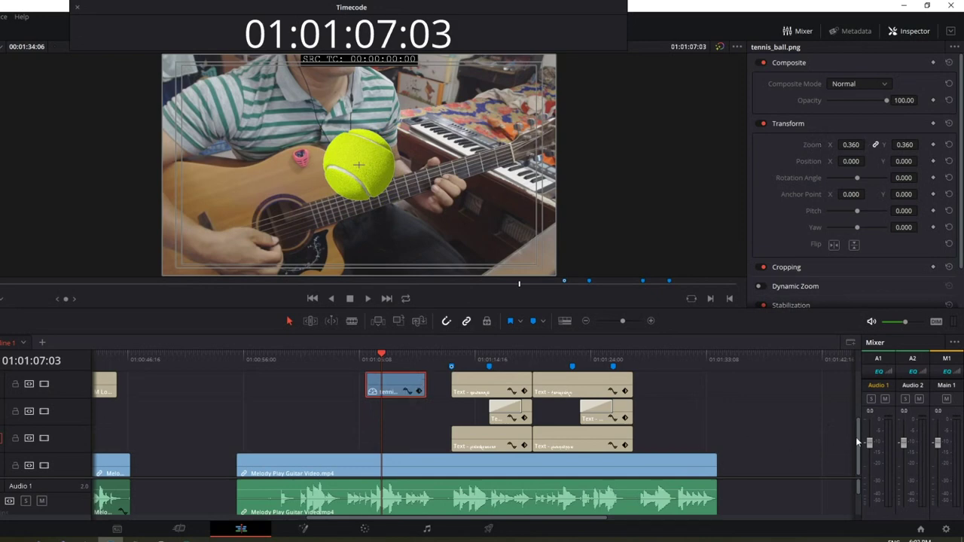
{"action": "left_click_drag", "start_coordinate": [856, 437], "coordinate": [863, 393]}
{"action": "mouse_move", "coordinate": [404, 463]}
{"action": "left_mouse_down"}
{"action": "mouse_move", "coordinate": [453, 409]}
{"action": "mouse_move", "coordinate": [492, 409]}
{"action": "left_mouse_up"}
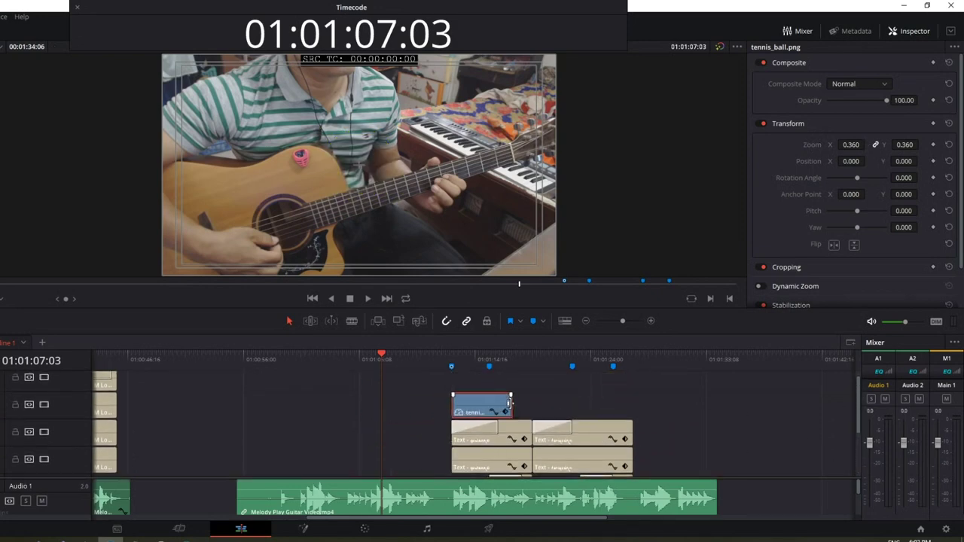
{"action": "left_click_drag", "start_coordinate": [615, 403], "coordinate": [632, 403]}
{"action": "left_click_drag", "start_coordinate": [453, 407], "coordinate": [367, 407]}
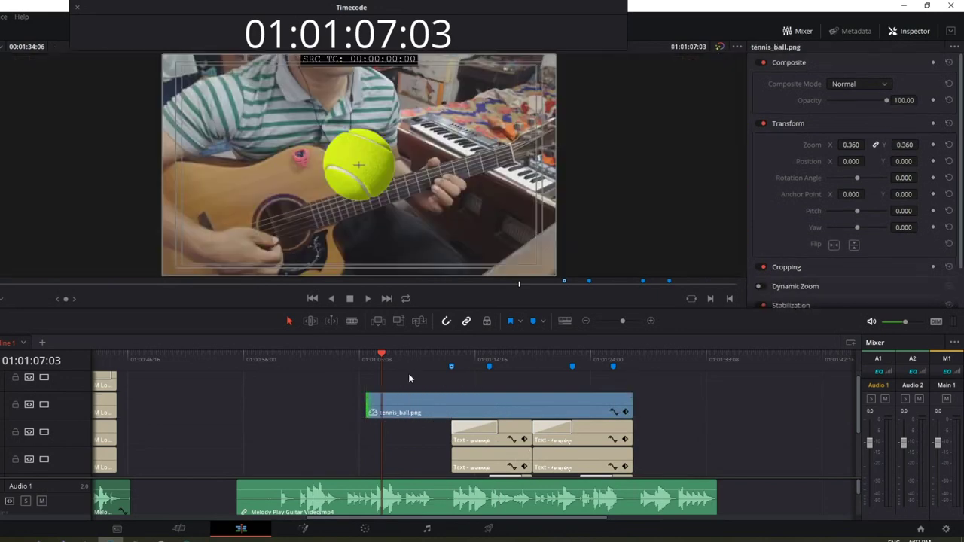
{"action": "left_click", "coordinate": [477, 369]}
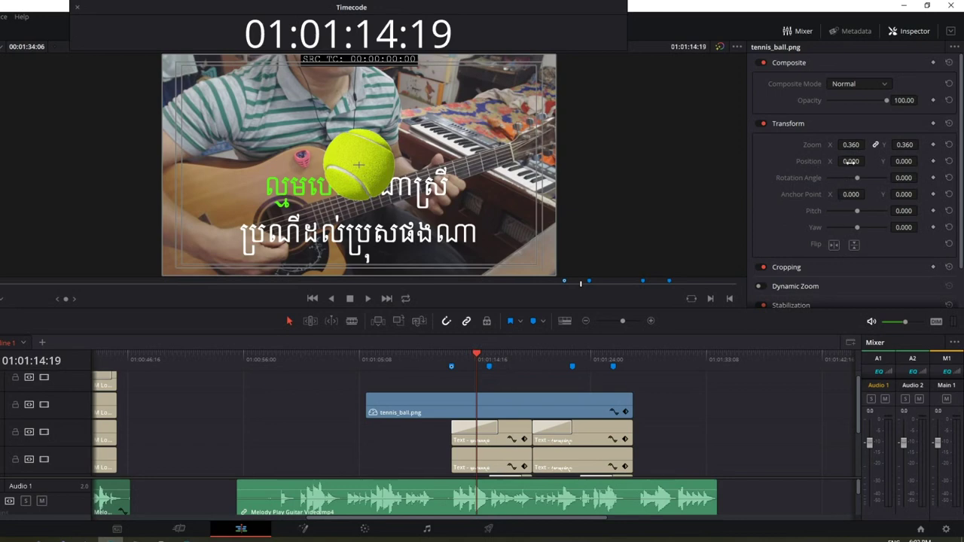
Step: Place the tennis ball at X -639, Y -84 with zoom 0.200 beside the first lyric
{"action": "left_click_drag", "start_coordinate": [851, 161], "coordinate": [806, 161]}
{"action": "left_click_drag", "start_coordinate": [868, 161], "coordinate": [831, 161]}
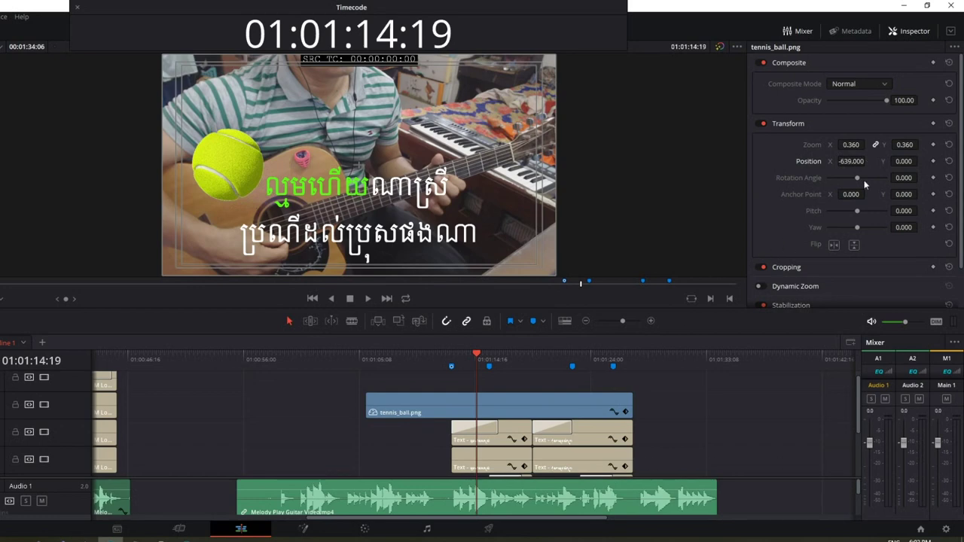
{"action": "mouse_move", "coordinate": [921, 161]}
{"action": "left_mouse_down"}
{"action": "mouse_move", "coordinate": [806, 161]}
{"action": "mouse_move", "coordinate": [868, 144]}
{"action": "left_mouse_up"}
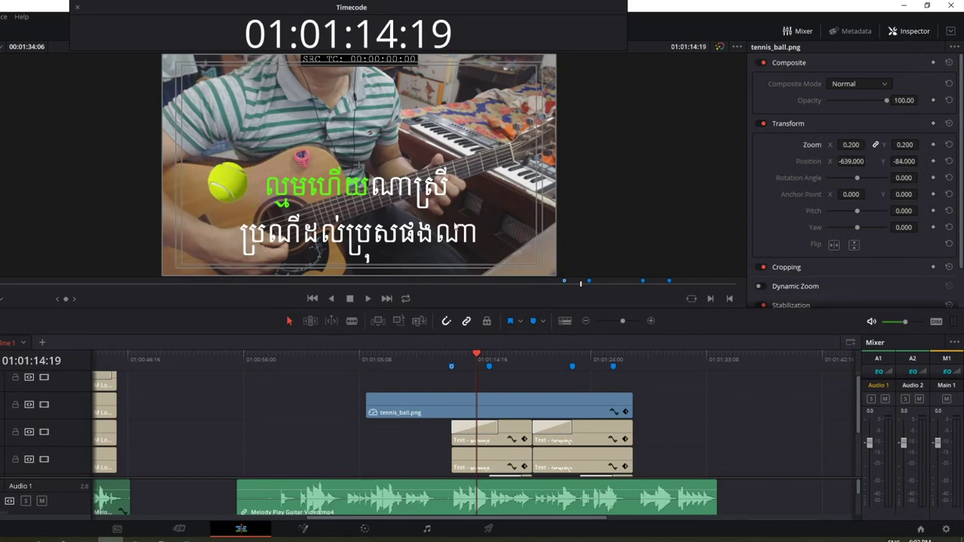
Step: Preview the ball as the lyrics appear with audio muted, then delete the tennis_ball.png clip
{"action": "left_click_drag", "start_coordinate": [409, 356], "coordinate": [418, 357]}
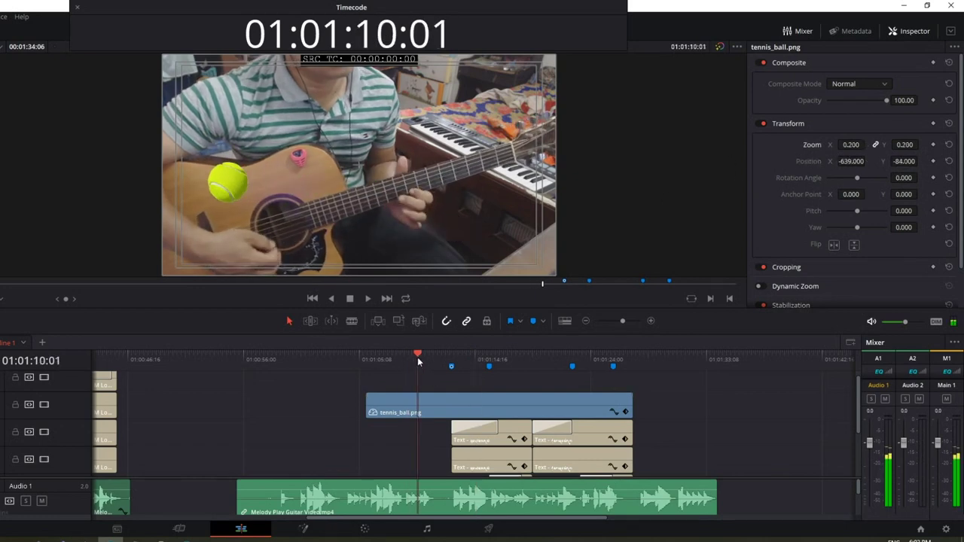
{"action": "left_click", "coordinate": [872, 322]}
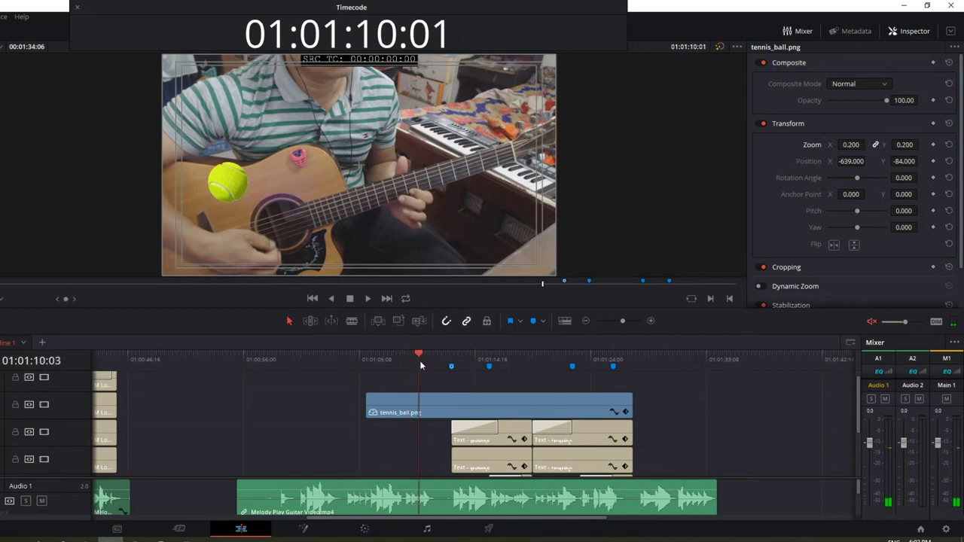
{"action": "mouse_move", "coordinate": [418, 354]}
{"action": "left_mouse_down"}
{"action": "mouse_move", "coordinate": [478, 370]}
{"action": "mouse_move", "coordinate": [499, 359]}
{"action": "left_mouse_up"}
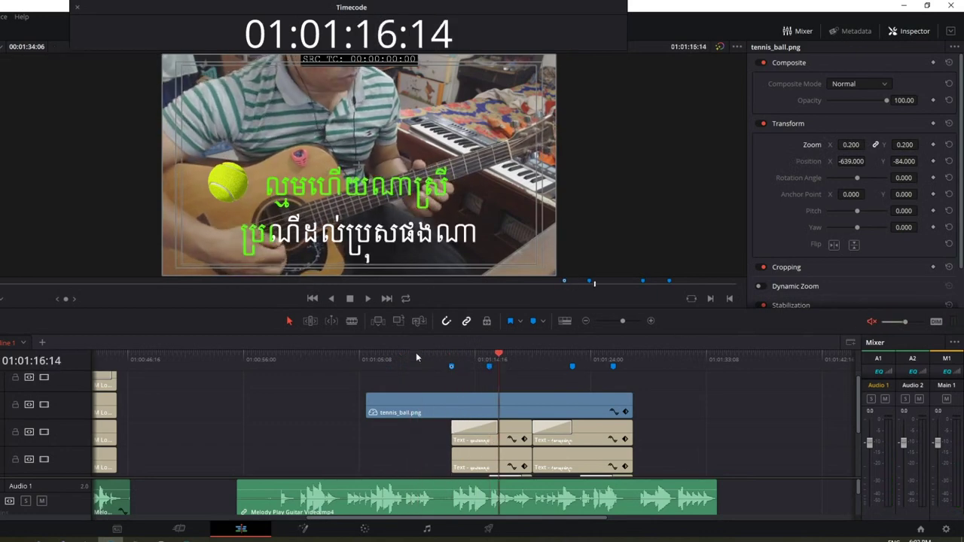
{"action": "left_click", "coordinate": [431, 404]}
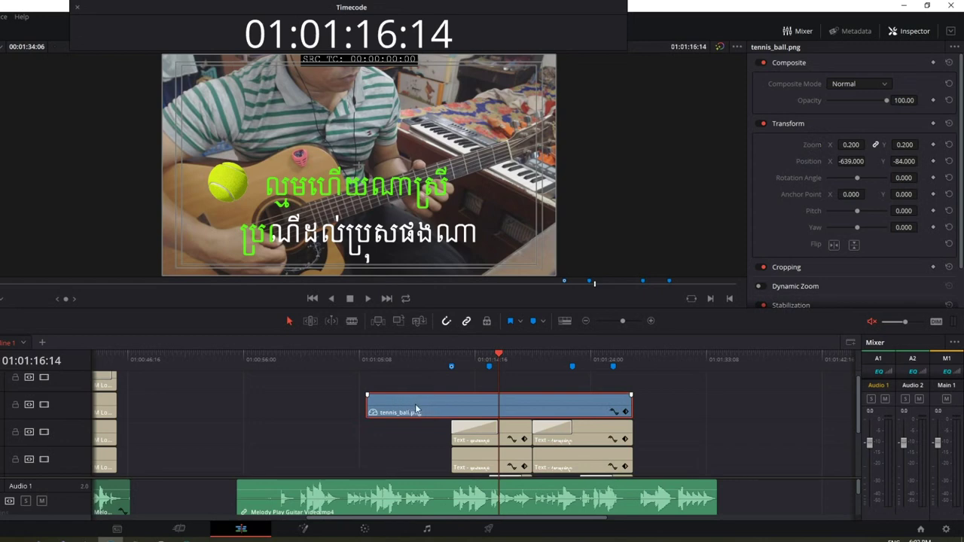
{"action": "key", "text": "Delete"}
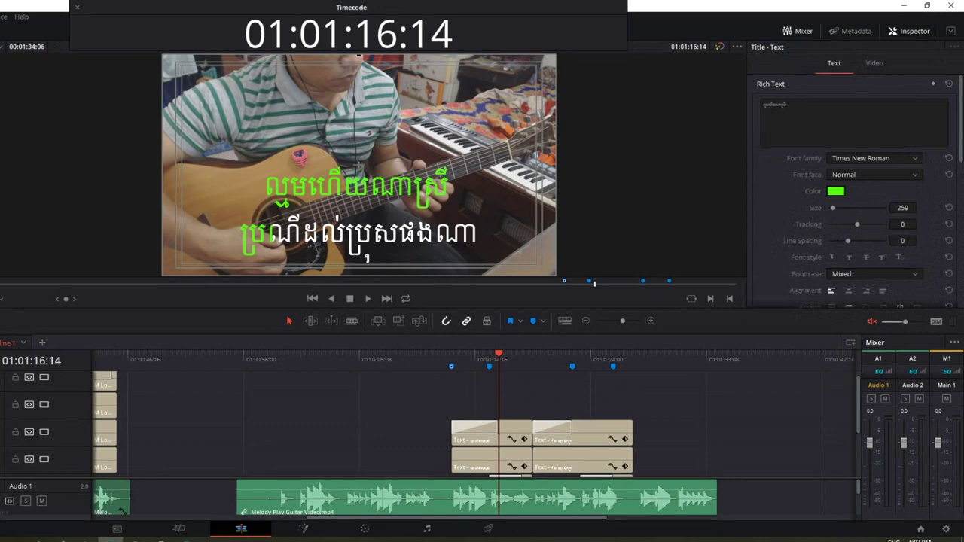
Step: Place man.png above the lyric clips at 01:01:10:00 and extend it through the lyrics
{"action": "left_click_drag", "start_coordinate": [108, 210], "coordinate": [412, 407]}
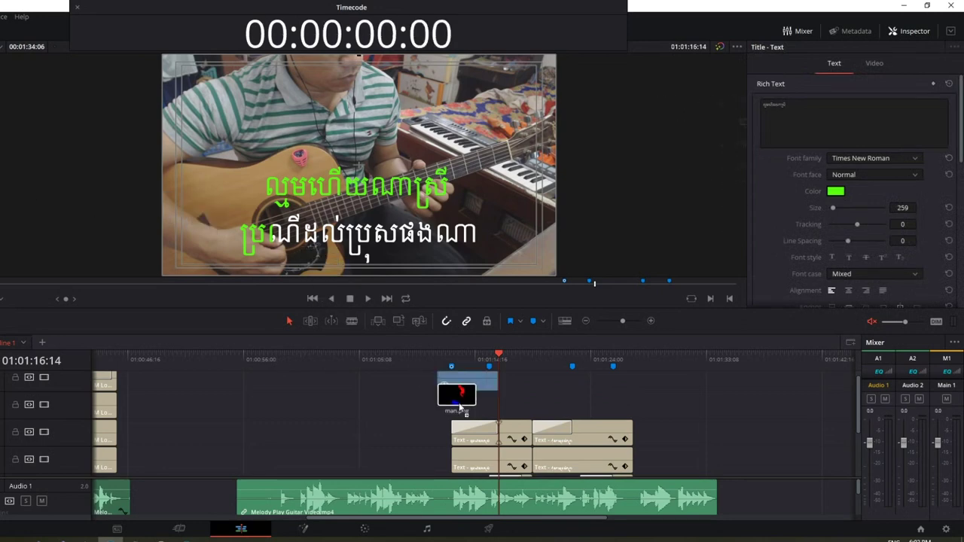
{"action": "left_click", "coordinate": [417, 358]}
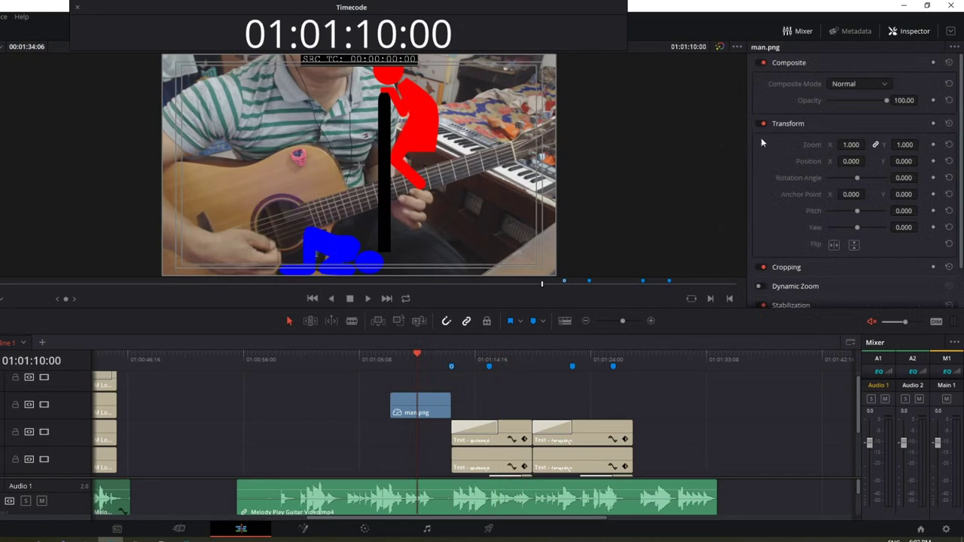
{"action": "left_click_drag", "start_coordinate": [851, 162], "coordinate": [753, 162]}
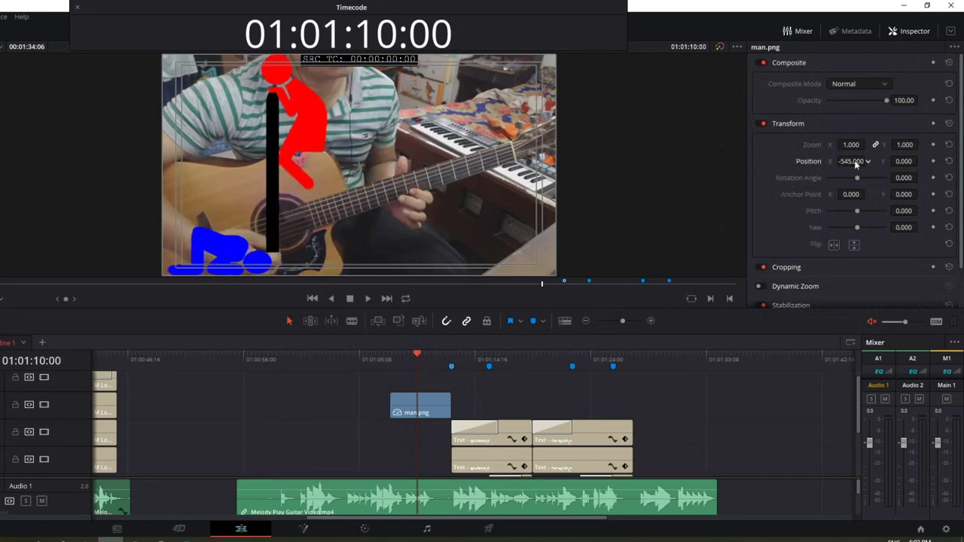
{"action": "left_click_drag", "start_coordinate": [447, 404], "coordinate": [633, 405]}
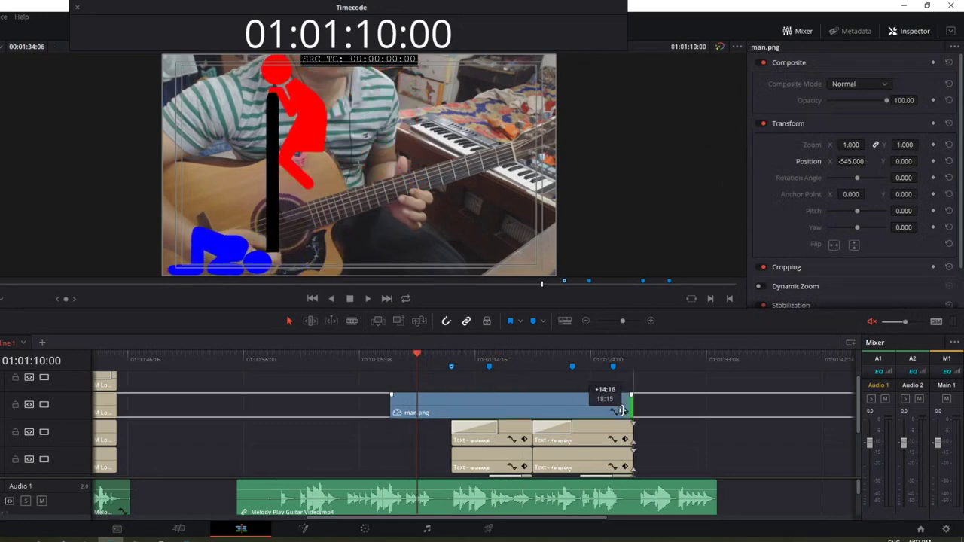
{"action": "left_click", "coordinate": [499, 360]}
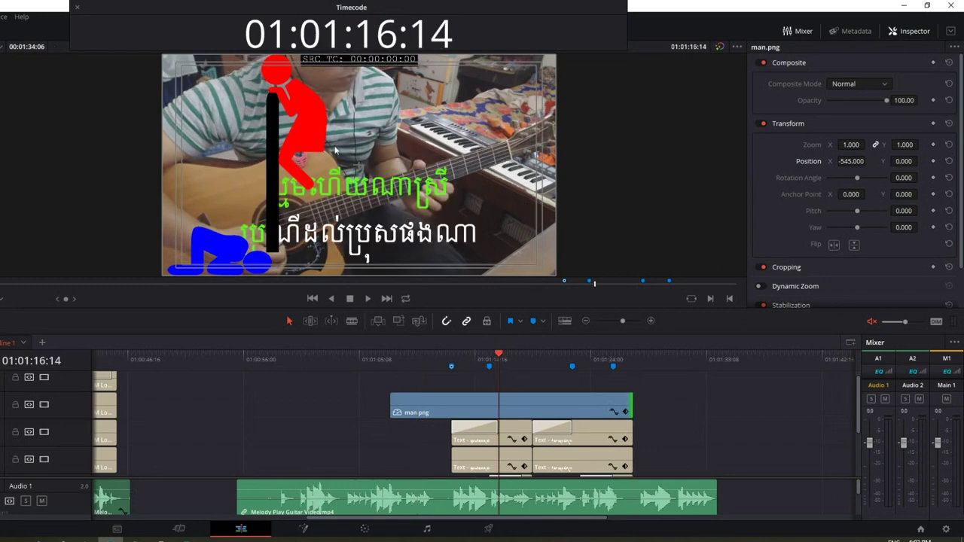
Step: Shrink the stick figure to 0.410 at position -691, -216 beside the lyric lines
{"action": "left_click_drag", "start_coordinate": [851, 145], "coordinate": [829, 161]}
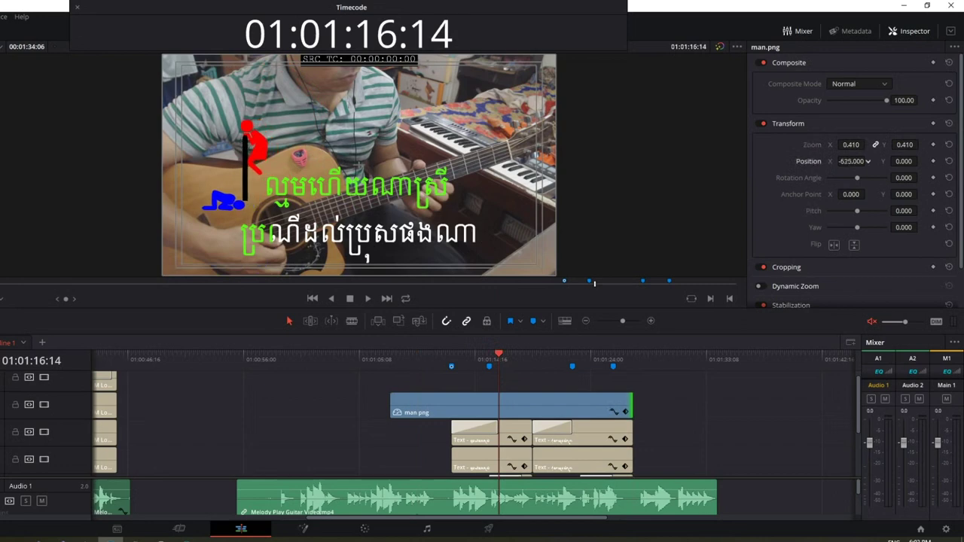
{"action": "mouse_move", "coordinate": [904, 162]}
{"action": "left_mouse_down"}
{"action": "mouse_move", "coordinate": [920, 161]}
{"action": "mouse_move", "coordinate": [902, 161]}
{"action": "left_mouse_up"}
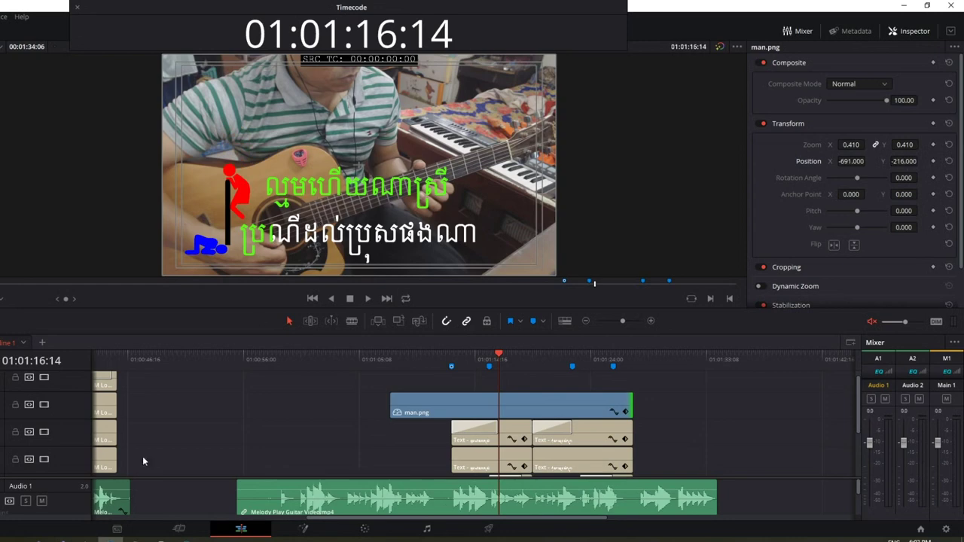
{"action": "mouse_move", "coordinate": [135, 538]}
{"action": "left_click", "coordinate": [161, 505]}
Step: Highlight the alpha channel, gimp, inkscape and PNG notes in turn, then minimize Notepad
{"action": "left_click", "coordinate": [402, 296]}
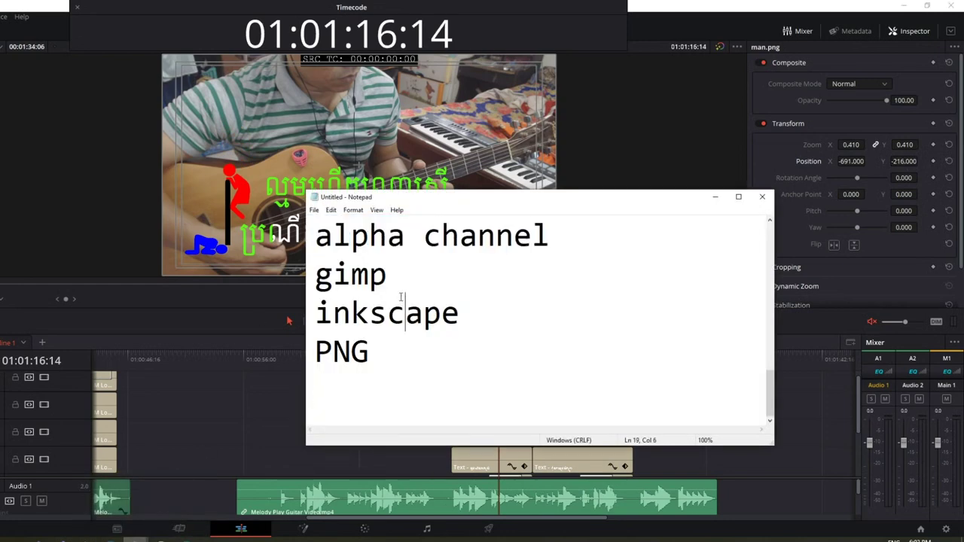
{"action": "left_click_drag", "start_coordinate": [581, 236], "coordinate": [259, 239]}
{"action": "left_click_drag", "start_coordinate": [415, 202], "coordinate": [425, 223]}
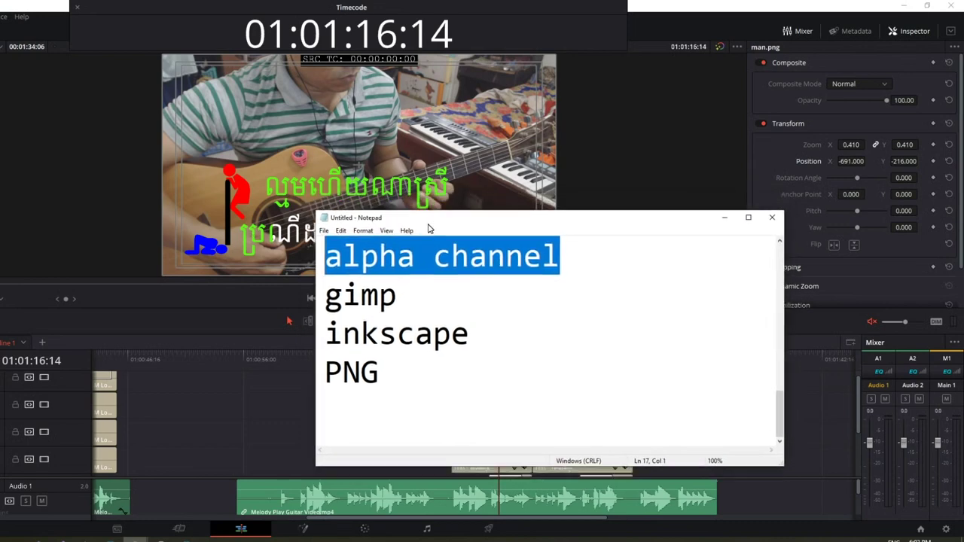
{"action": "left_click_drag", "start_coordinate": [413, 299], "coordinate": [318, 299]}
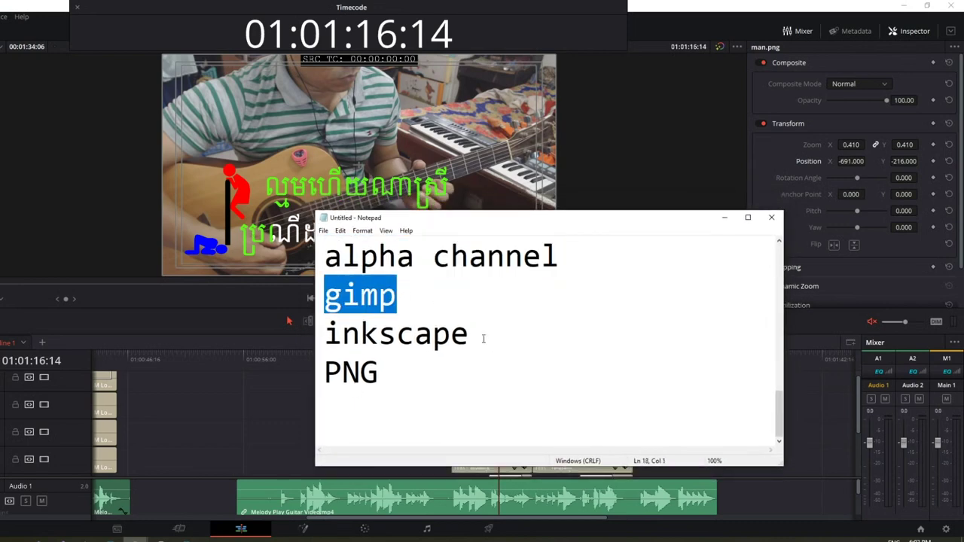
{"action": "left_click_drag", "start_coordinate": [484, 338], "coordinate": [324, 295]}
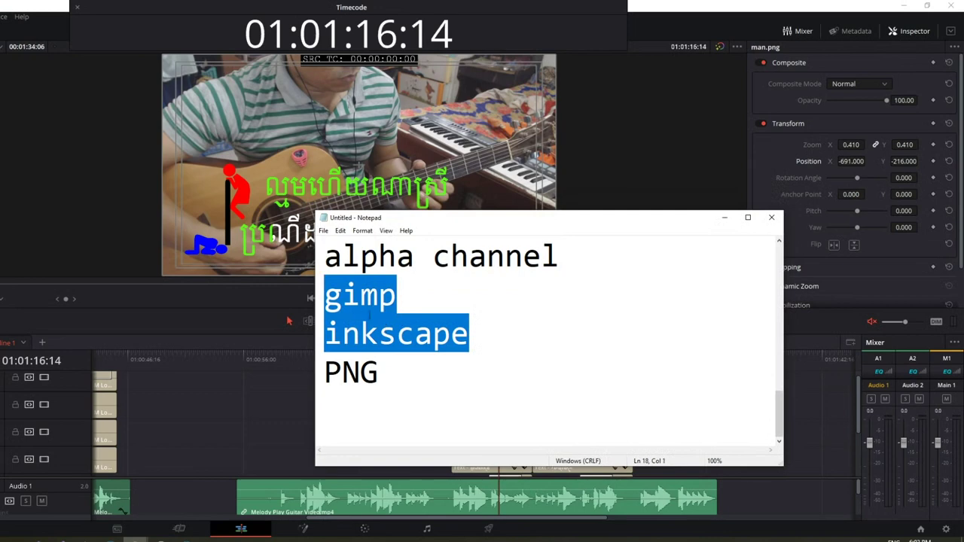
{"action": "left_click_drag", "start_coordinate": [381, 371], "coordinate": [324, 371]}
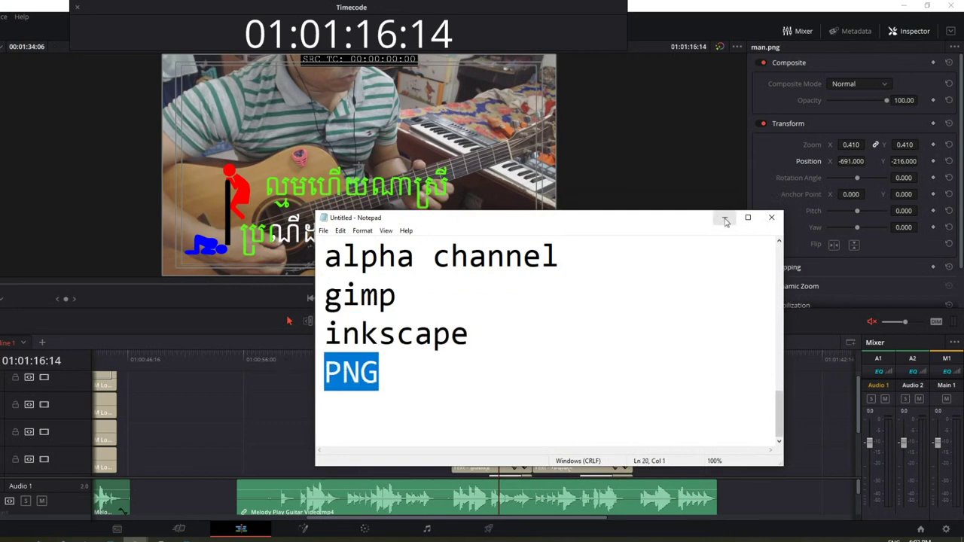
{"action": "left_click", "coordinate": [724, 218]}
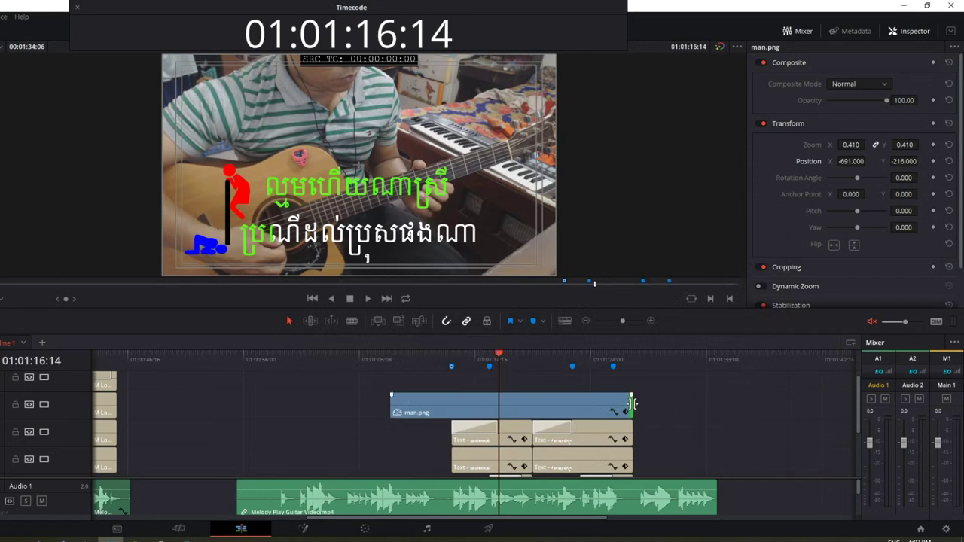
Step: Trim the man.png clip's end back to just after the lyric clips begin
{"action": "left_click_drag", "start_coordinate": [631, 399], "coordinate": [467, 396]}
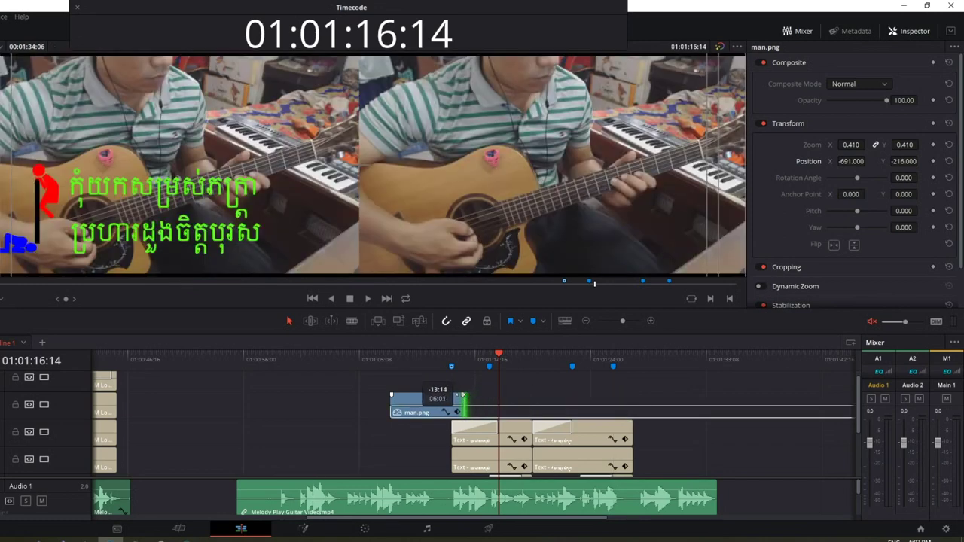
{"action": "left_click", "coordinate": [450, 356]}
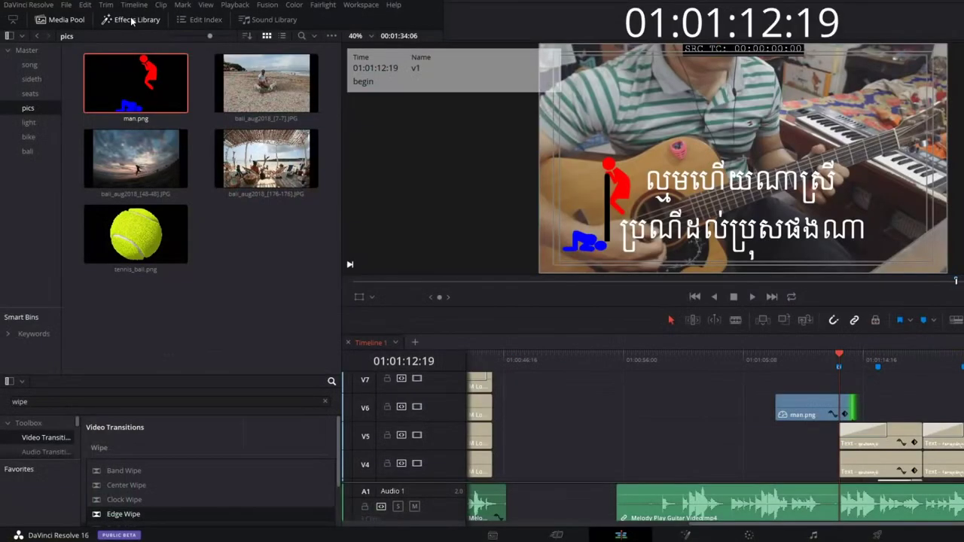
Step: Clear the Effects Library's 'wipe' search and drop Blur Dissolve onto man.png's start
{"action": "left_click", "coordinate": [134, 20]}
{"action": "left_click", "coordinate": [76, 21]}
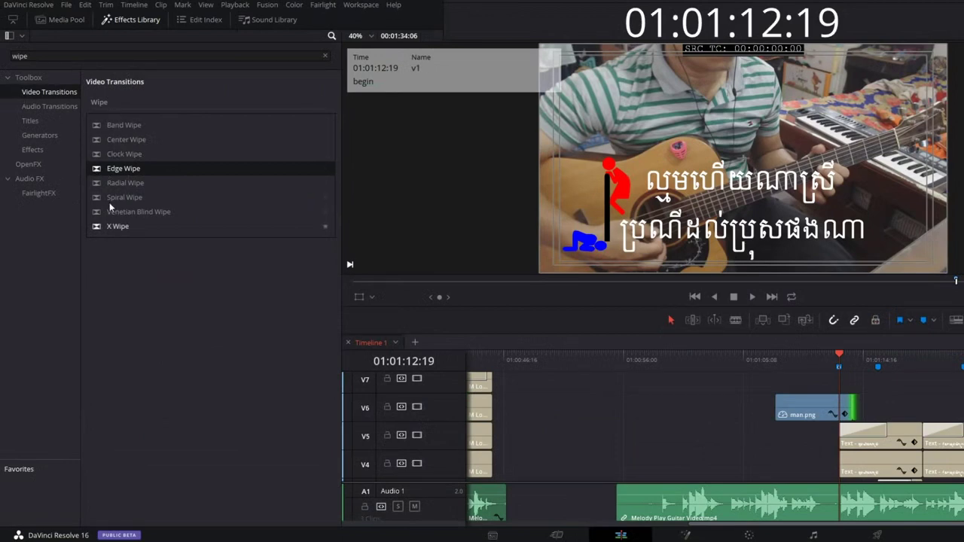
{"action": "double_click", "coordinate": [19, 55]}
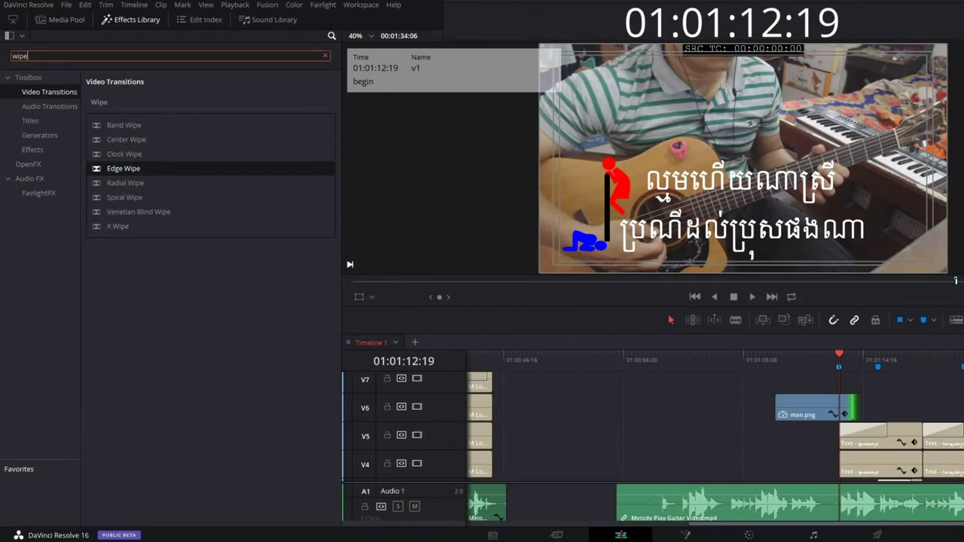
{"action": "key", "text": "ctrl+a"}
{"action": "key", "text": "BackSpace"}
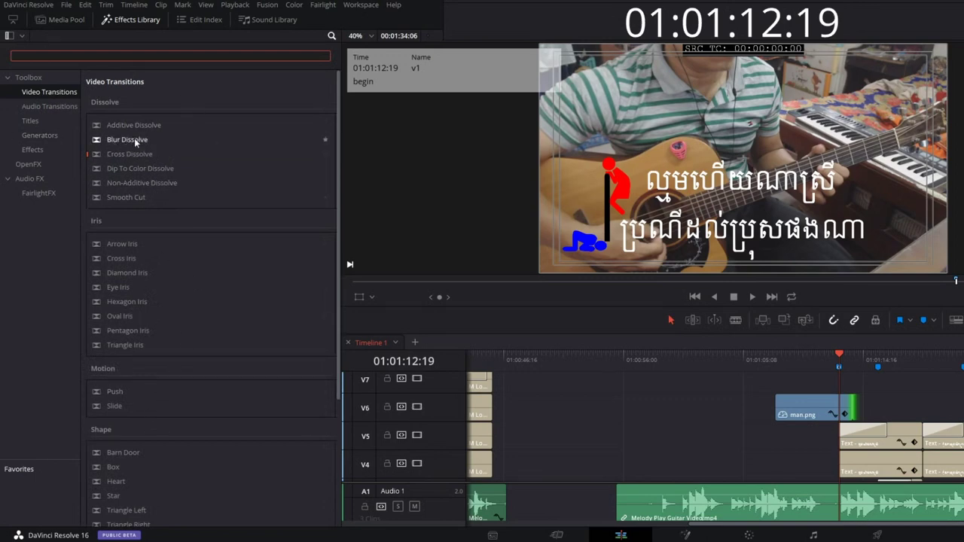
{"action": "mouse_move", "coordinate": [99, 141]}
{"action": "left_mouse_down"}
{"action": "mouse_move", "coordinate": [791, 404]}
{"action": "mouse_move", "coordinate": [782, 397]}
{"action": "left_mouse_up"}
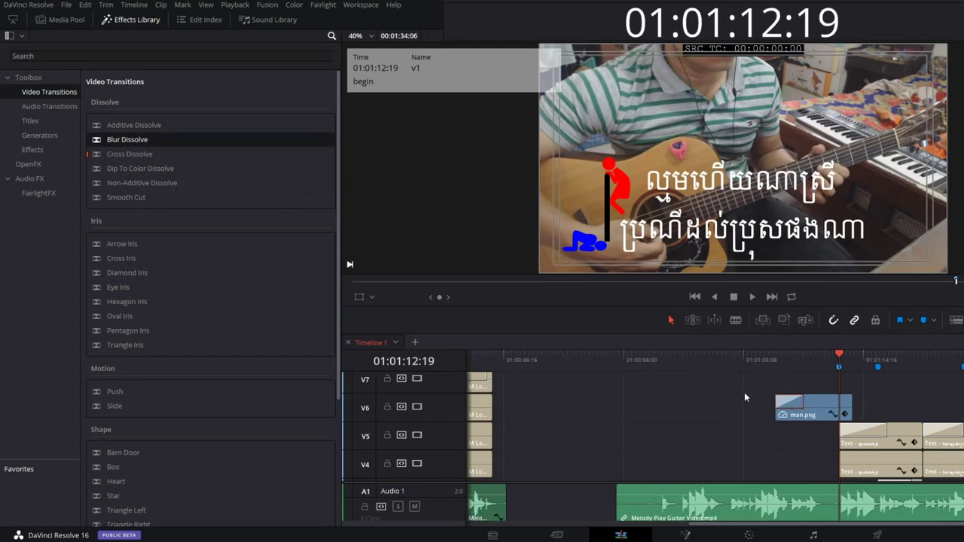
Step: Play the overlay's start from just before man.png, with the timeline audio muted
{"action": "left_click", "coordinate": [659, 360]}
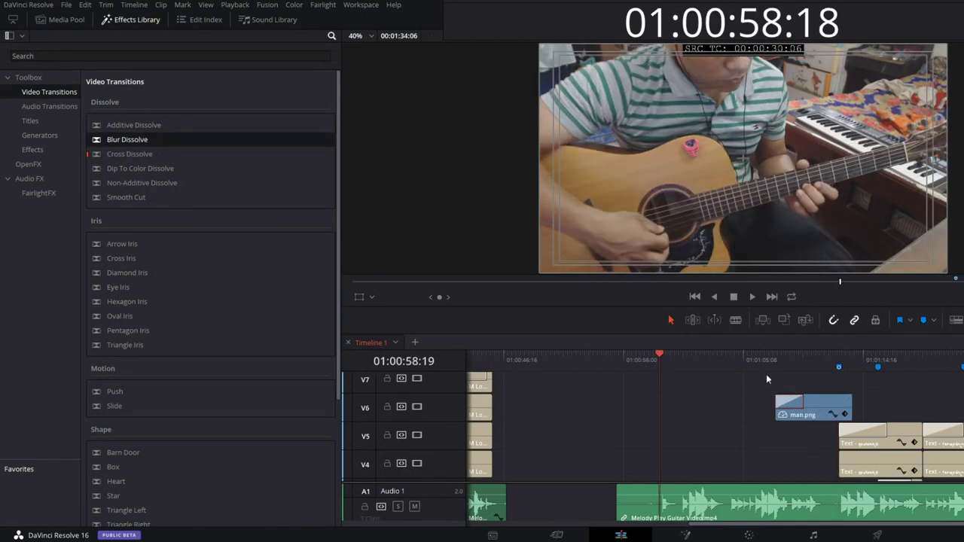
{"action": "left_click", "coordinate": [746, 298]}
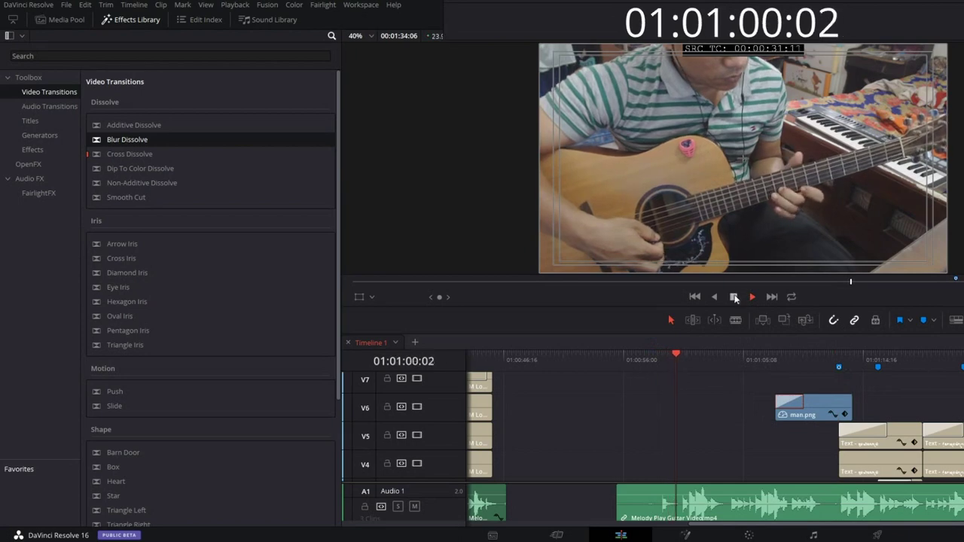
{"action": "left_click", "coordinate": [657, 362]}
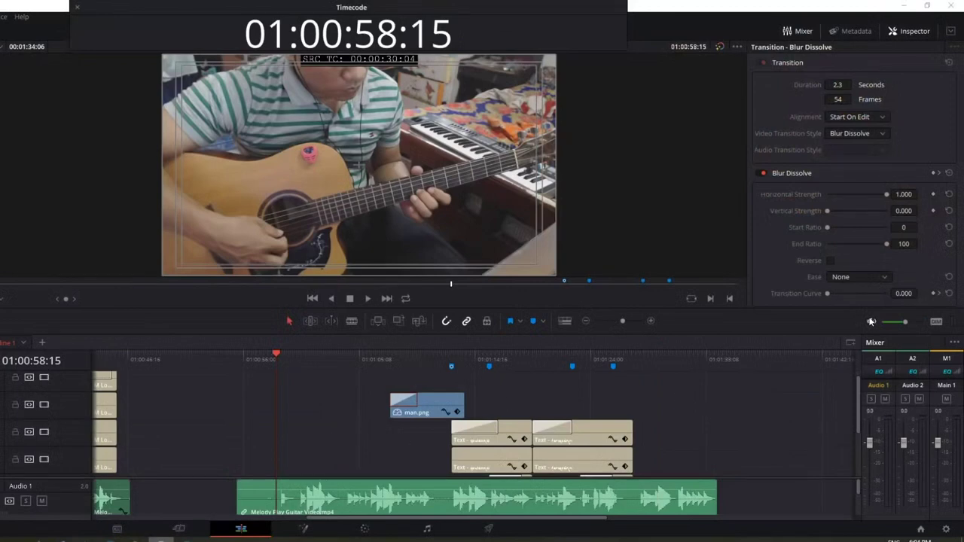
{"action": "left_click", "coordinate": [872, 322]}
{"action": "left_click", "coordinate": [872, 322]}
{"action": "left_click", "coordinate": [872, 323]}
Step: Play the blur dissolve beside the lyrics, then return before man.png with audio muted
{"action": "left_click", "coordinate": [275, 359]}
{"action": "left_click", "coordinate": [368, 299]}
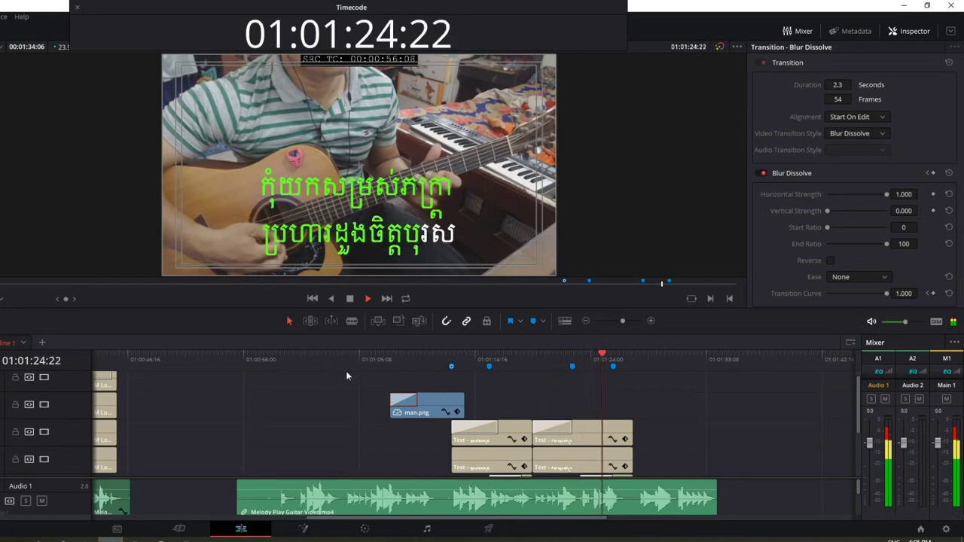
{"action": "left_click", "coordinate": [351, 298]}
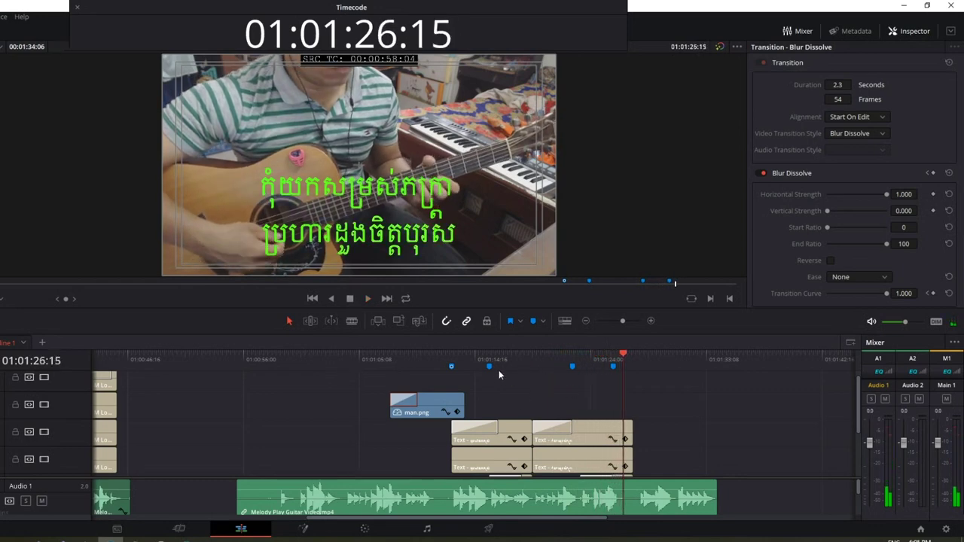
{"action": "left_click", "coordinate": [430, 361]}
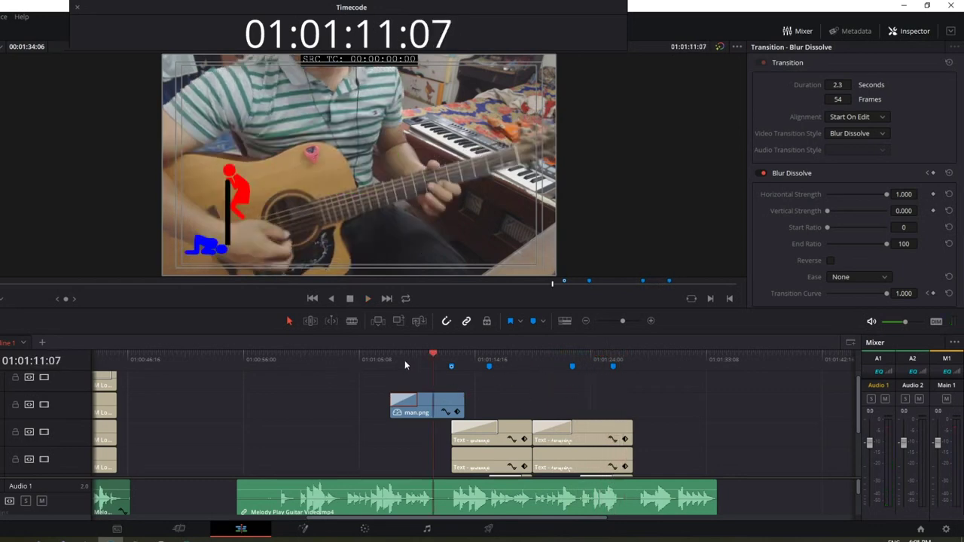
{"action": "left_click", "coordinate": [404, 360]}
{"action": "left_click", "coordinate": [387, 359]}
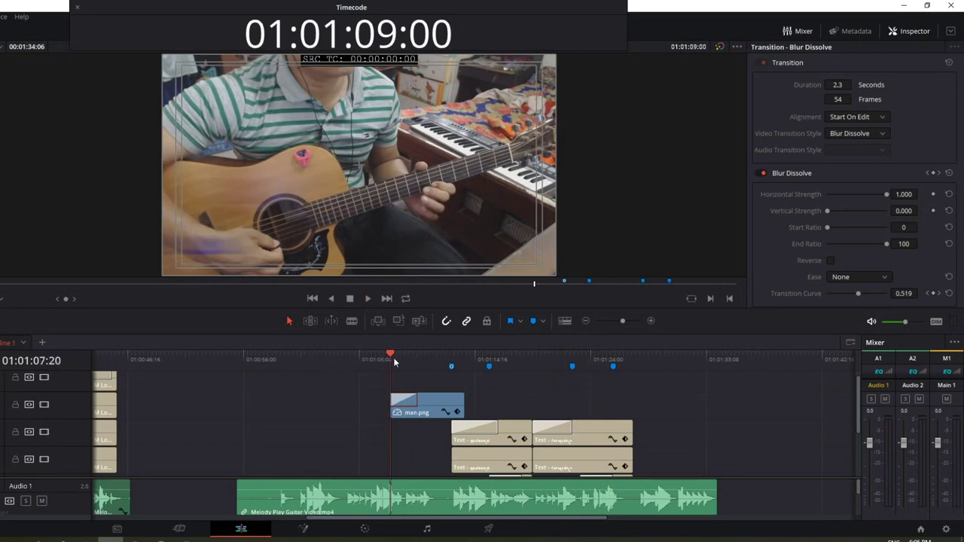
{"action": "left_click", "coordinate": [872, 322]}
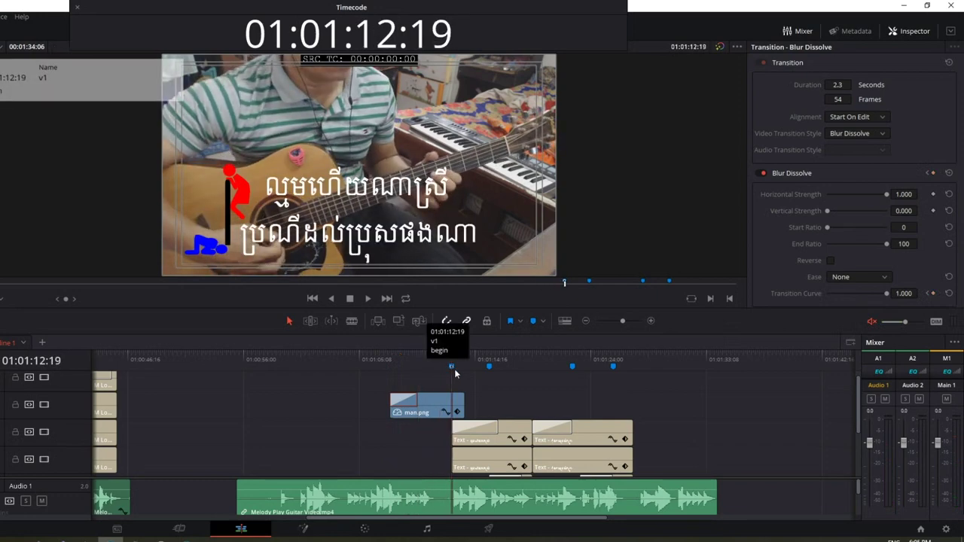
Step: Lengthen the Blur Dissolve at the end of man.png and scrub through it to preview the fade
{"action": "scroll", "coordinate": [458, 369], "scroll_direction": "up", "scroll_amount": 2}
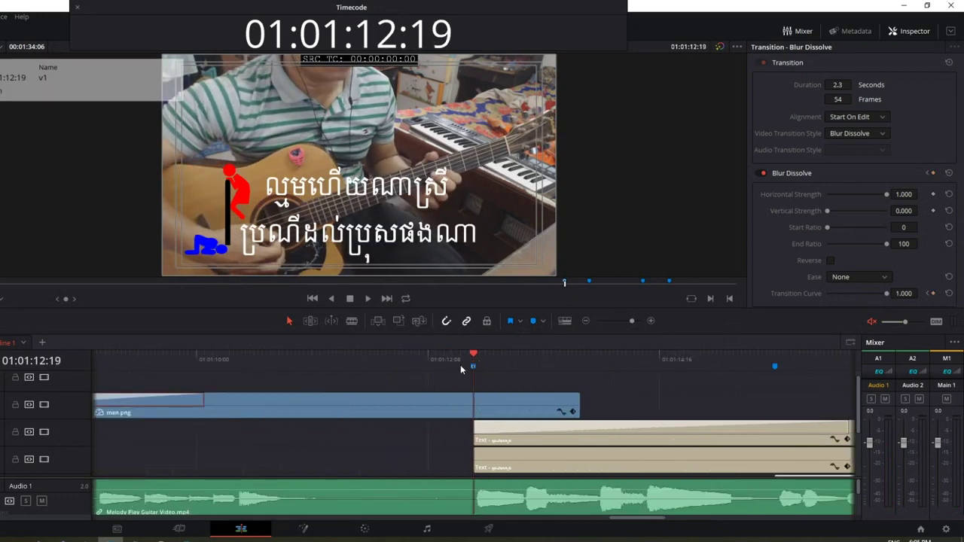
{"action": "mouse_move", "coordinate": [473, 354]}
{"action": "left_mouse_down"}
{"action": "mouse_move", "coordinate": [583, 379]}
{"action": "mouse_move", "coordinate": [556, 388]}
{"action": "left_mouse_up"}
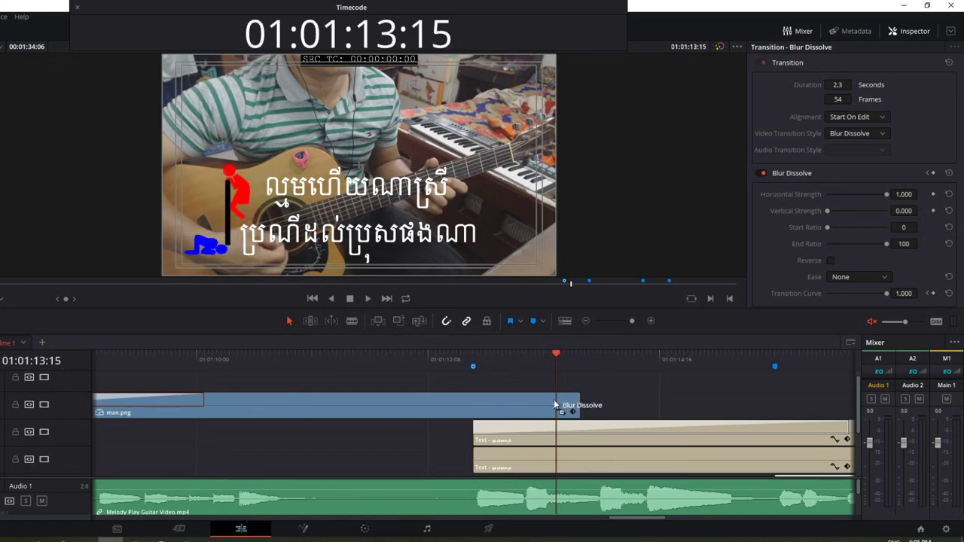
{"action": "left_click_drag", "start_coordinate": [556, 406], "coordinate": [532, 401]}
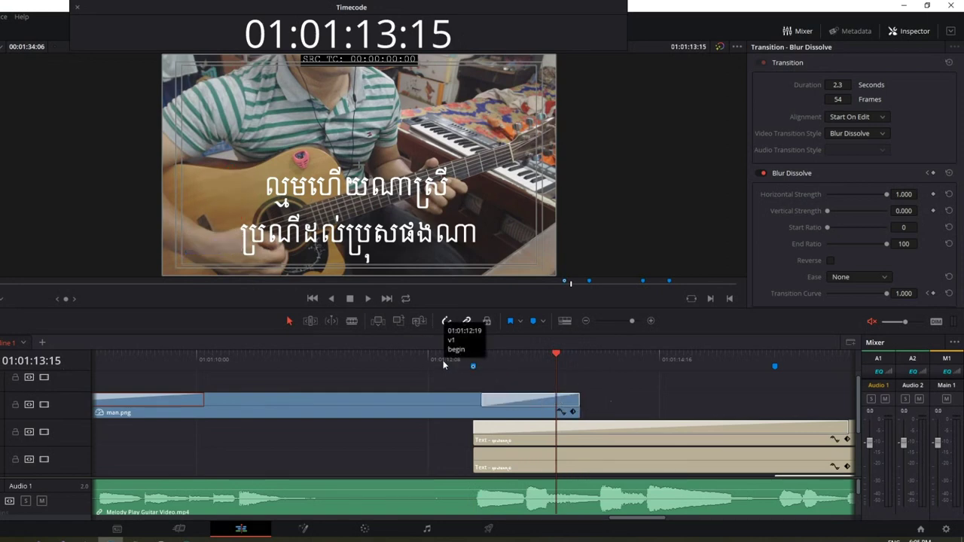
{"action": "left_click_drag", "start_coordinate": [465, 370], "coordinate": [497, 370]}
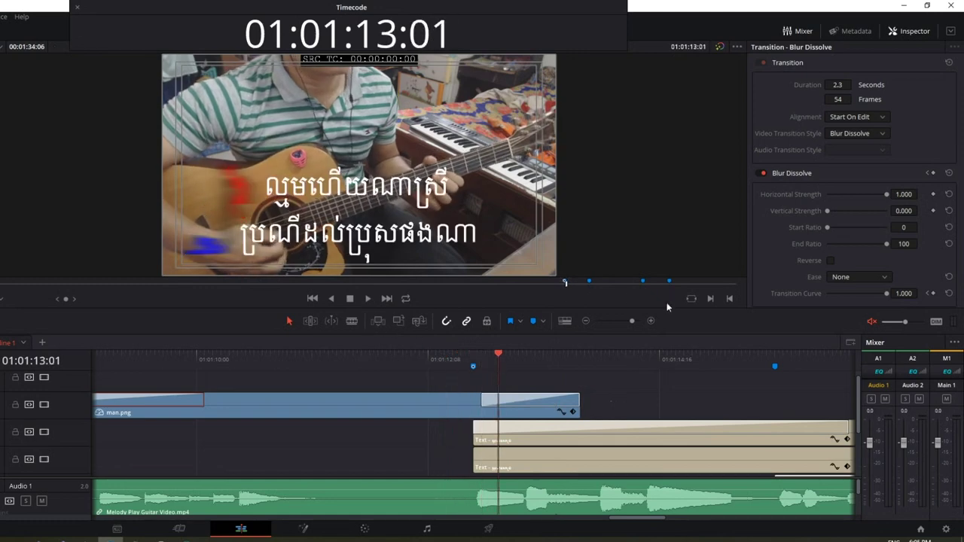
{"action": "left_click_drag", "start_coordinate": [509, 360], "coordinate": [530, 367]}
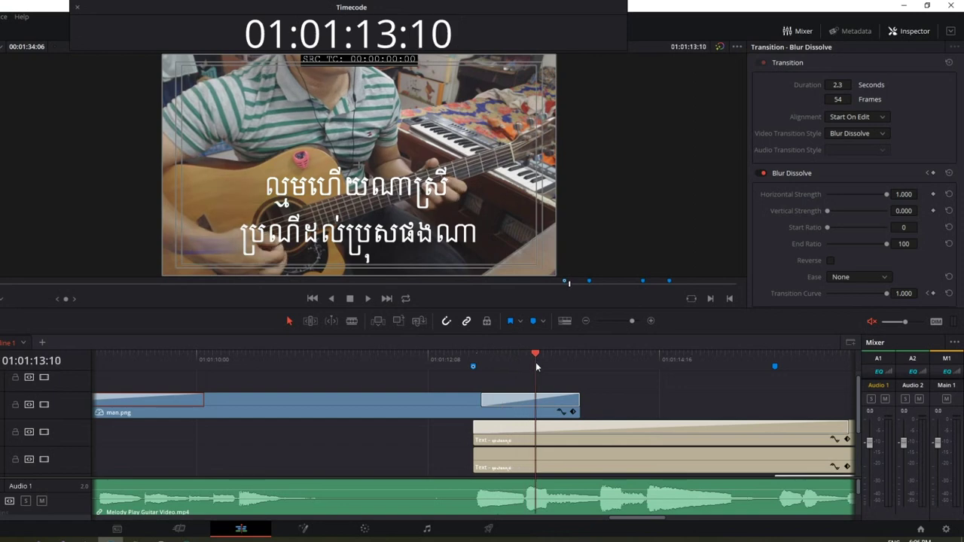
{"action": "key", "text": "ctrl+minus"}
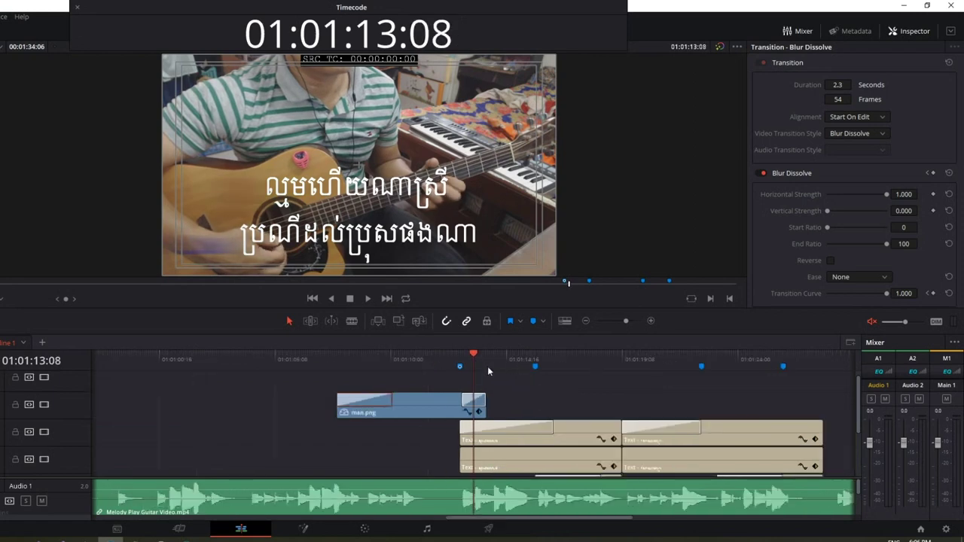
{"action": "key", "text": "ctrl+minus"}
Step: Play the timeline from 01:00:58:15 through the lyrics and stop at 01:01:27:03
{"action": "left_click", "coordinate": [291, 366]}
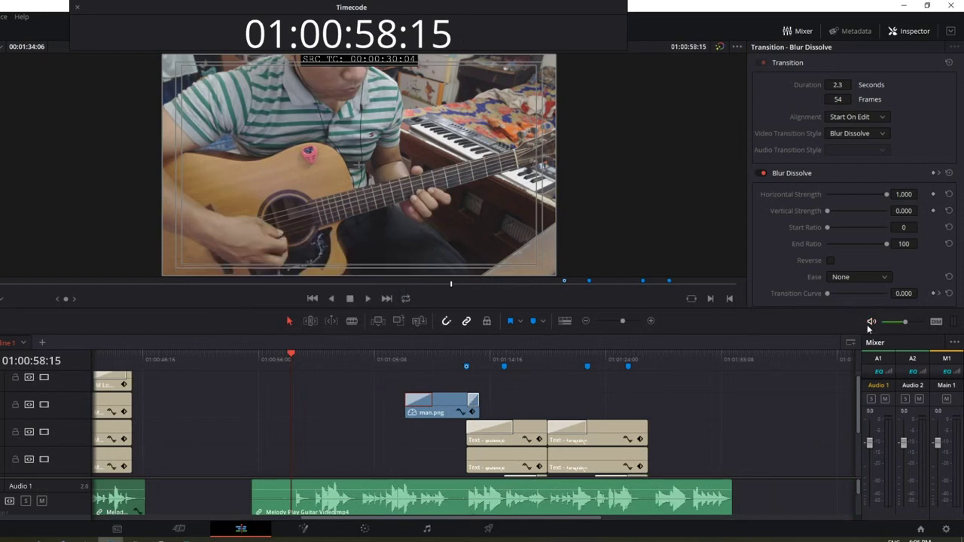
{"action": "left_click", "coordinate": [367, 299]}
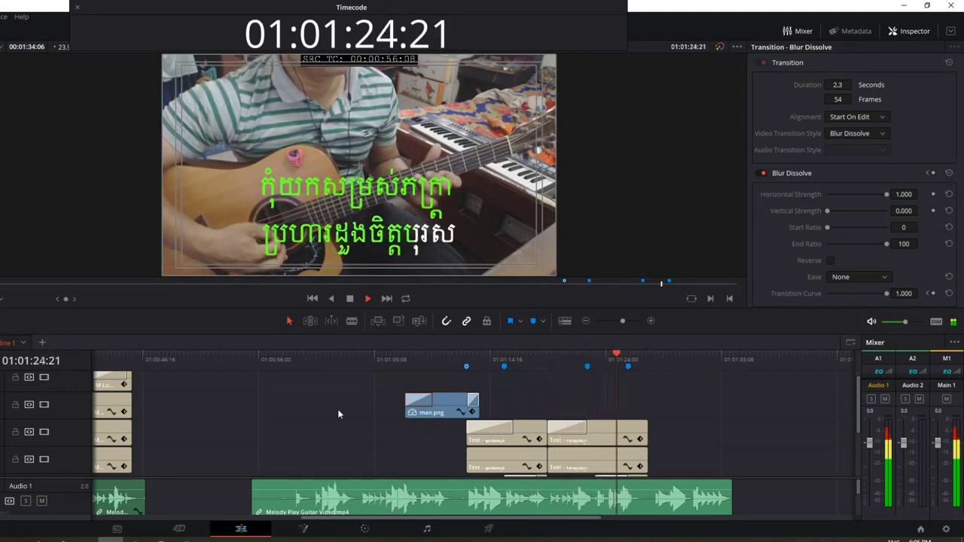
{"action": "left_click", "coordinate": [350, 299]}
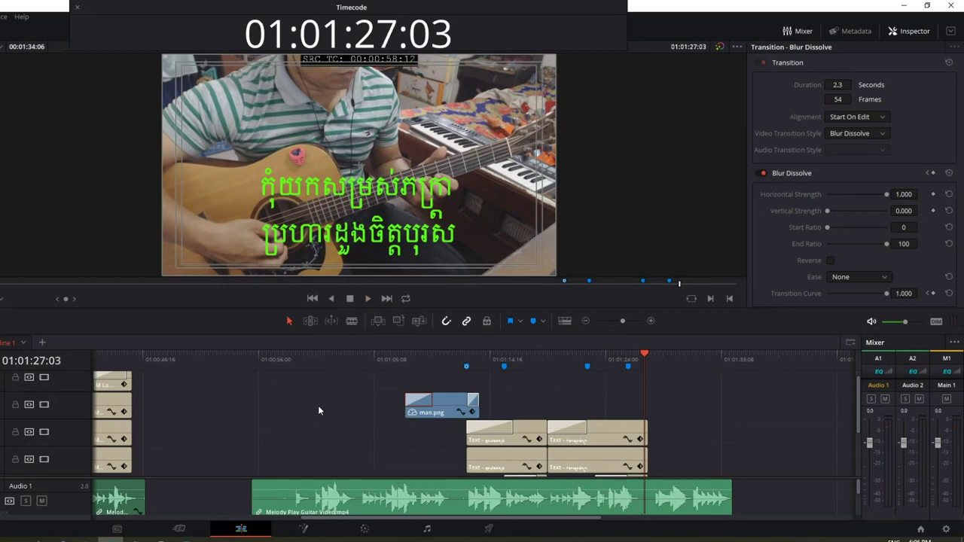
Step: Step through the Fusion, Color and Fairlight pages to reach the Deliver page
{"action": "left_click", "coordinate": [309, 530]}
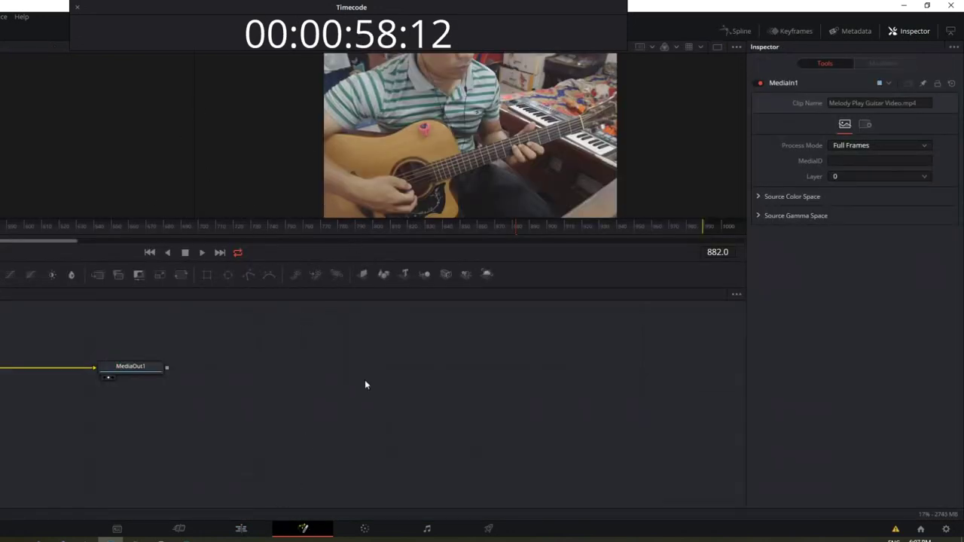
{"action": "left_click", "coordinate": [366, 530]}
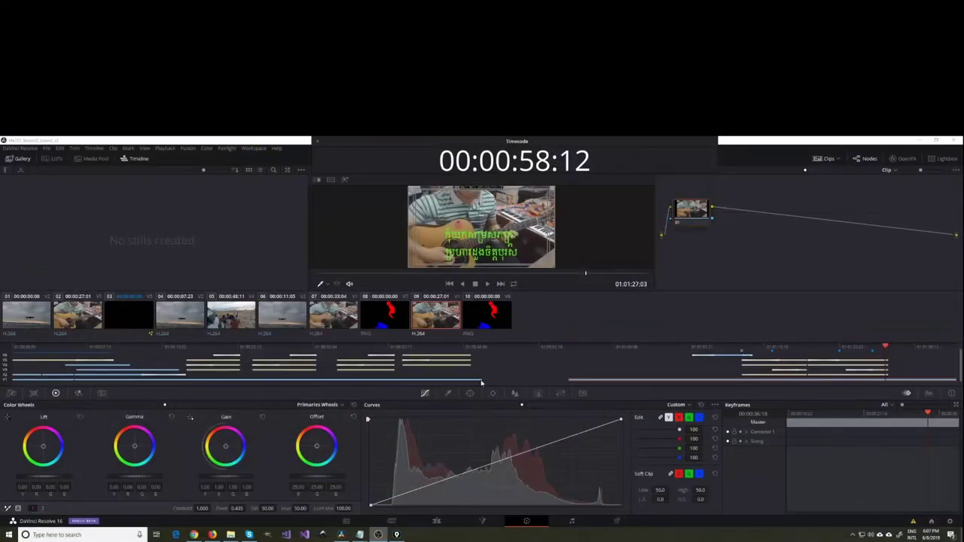
{"action": "left_click", "coordinate": [572, 521]}
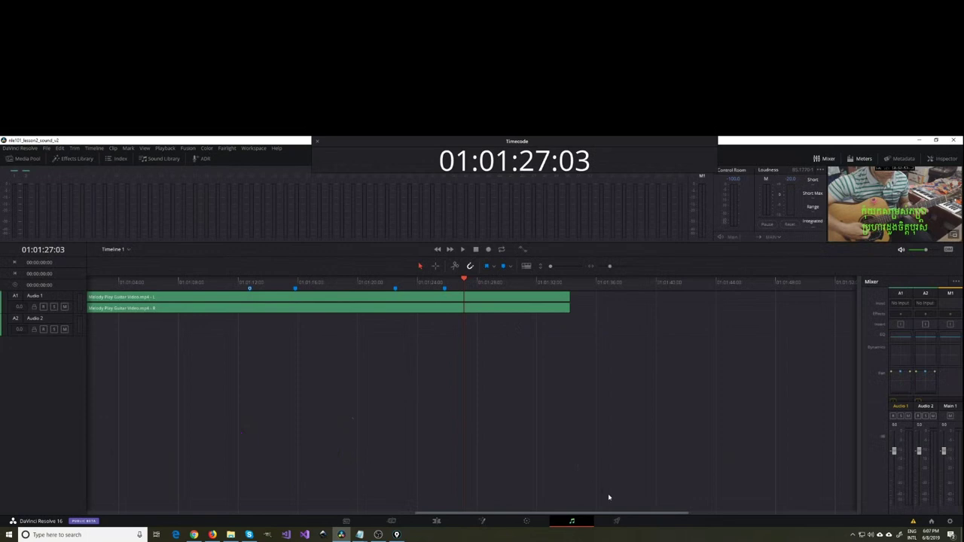
{"action": "left_click", "coordinate": [617, 521]}
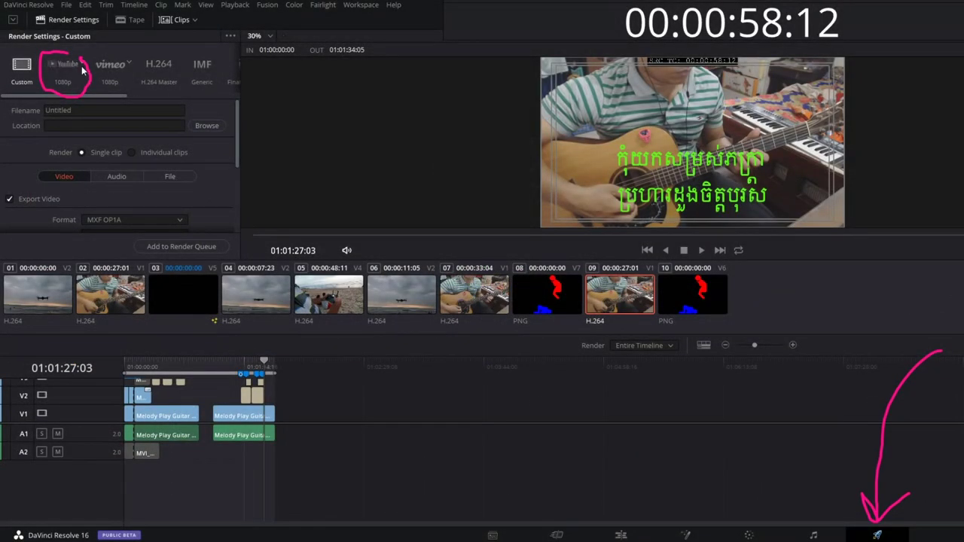
Step: Apply the YouTube 720p render preset, leaving the file name as Untitled
{"action": "left_click", "coordinate": [83, 68]}
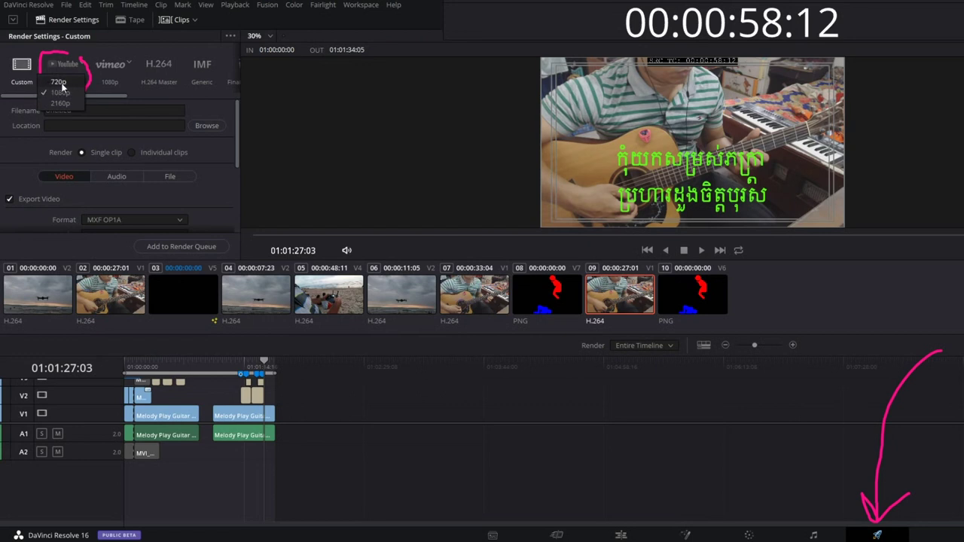
{"action": "left_click", "coordinate": [58, 82]}
{"action": "double_click", "coordinate": [66, 110]}
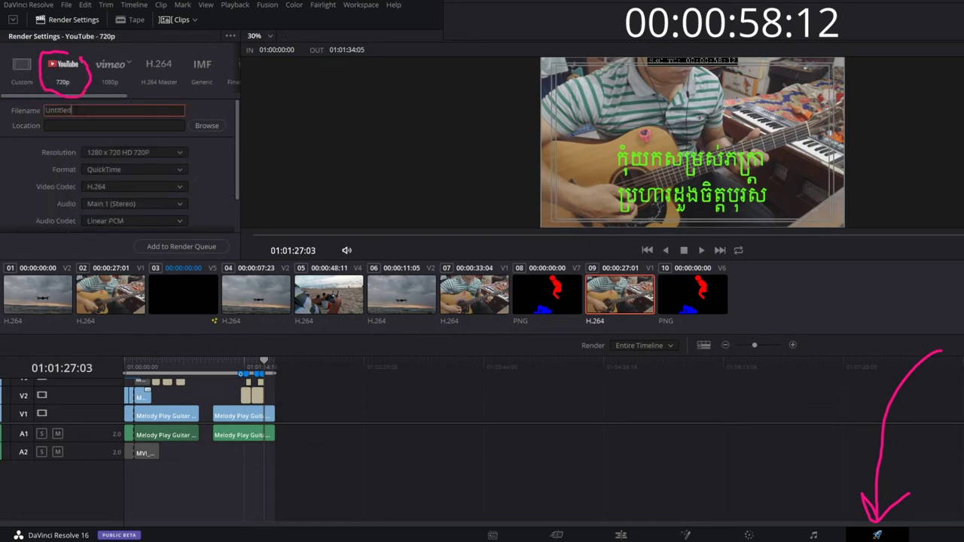
{"action": "key", "text": "End"}
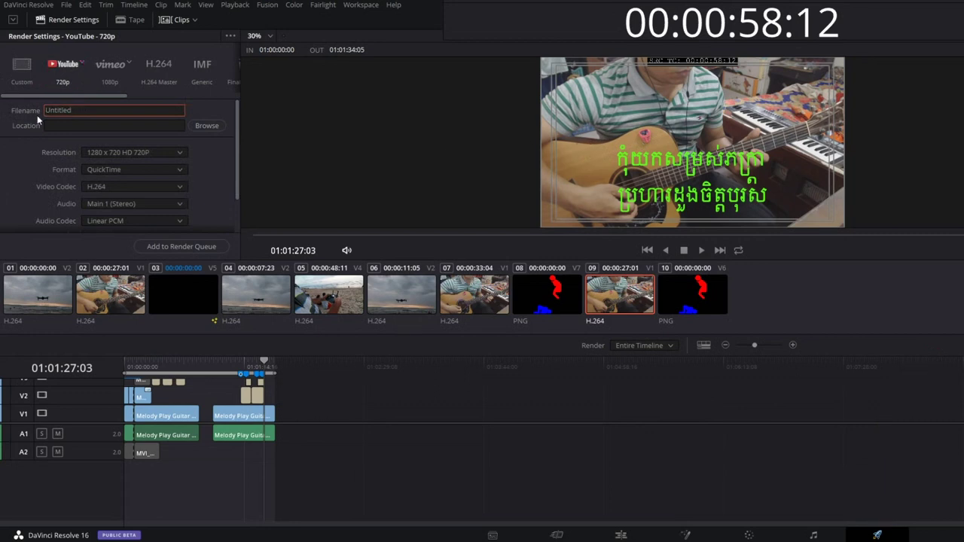
{"action": "left_click_drag", "start_coordinate": [79, 122], "coordinate": [115, 138]}
{"action": "left_click_drag", "start_coordinate": [219, 113], "coordinate": [197, 129]}
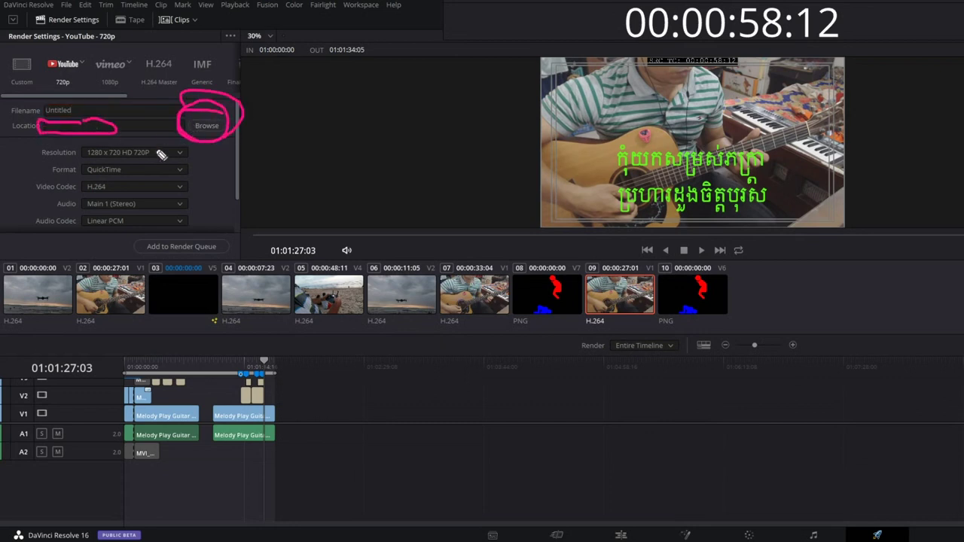
{"action": "left_click_drag", "start_coordinate": [71, 160], "coordinate": [80, 161]}
Step: Set the output format to MP4 with the H.264 video codec
{"action": "left_click", "coordinate": [148, 168]}
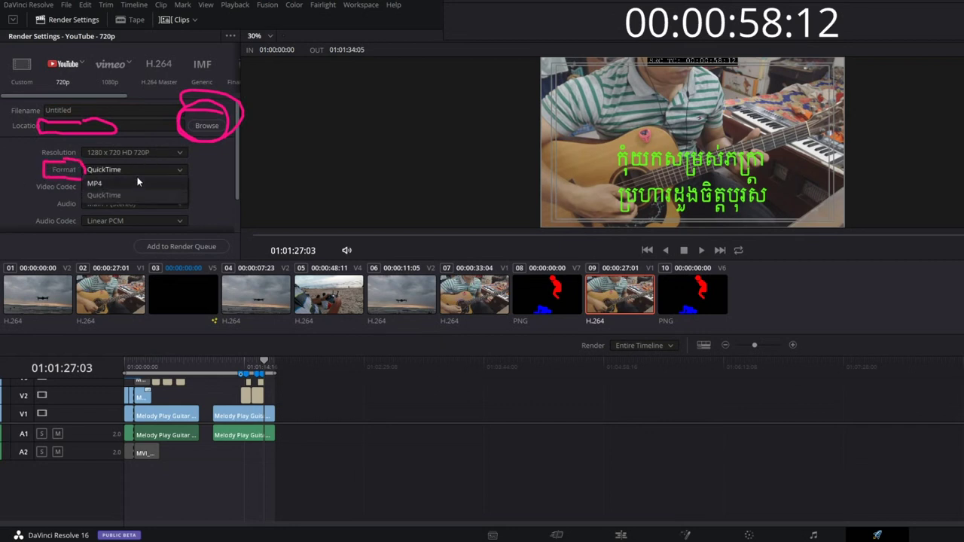
{"action": "left_click", "coordinate": [95, 184]}
{"action": "left_click", "coordinate": [105, 187]}
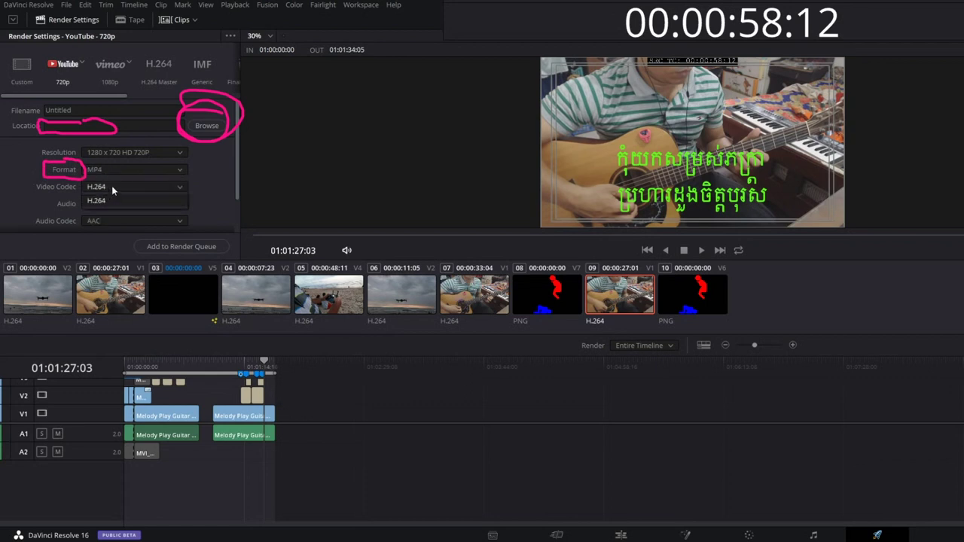
{"action": "left_click", "coordinate": [90, 197]}
{"action": "left_click", "coordinate": [107, 170]}
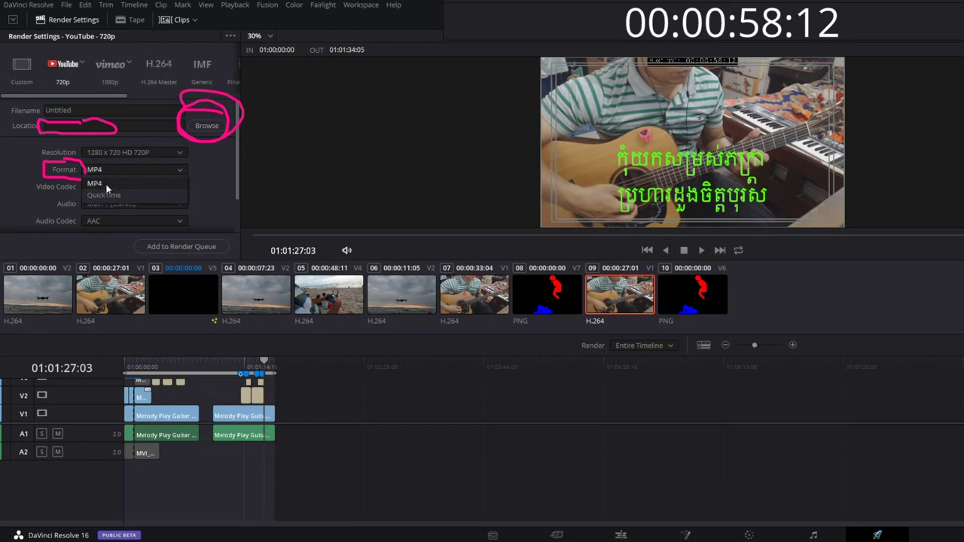
{"action": "left_click", "coordinate": [103, 195]}
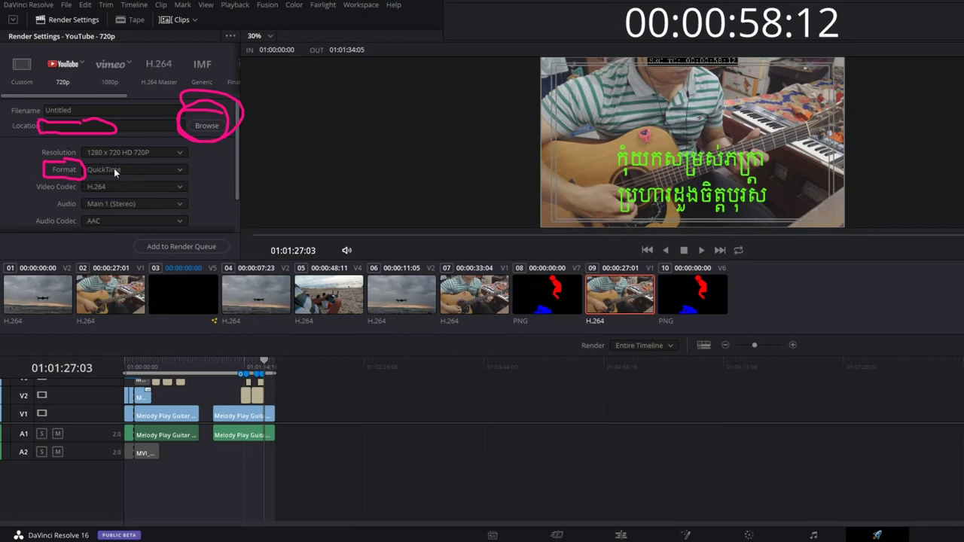
{"action": "left_click", "coordinate": [111, 169]}
{"action": "left_click", "coordinate": [114, 182]}
{"action": "left_click_drag", "start_coordinate": [239, 185], "coordinate": [220, 228]}
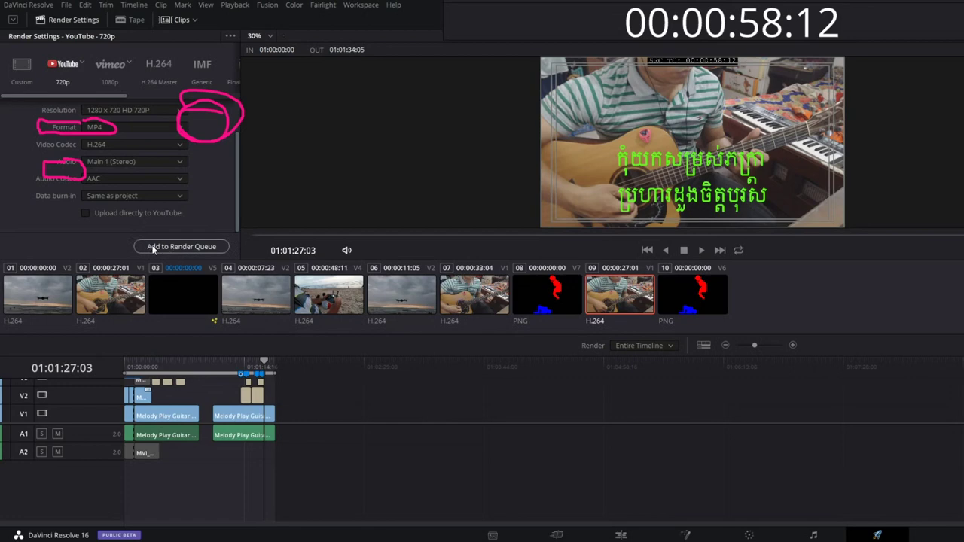
Step: Queue the render as Job 1, saving Untitled.mp4 to the Videos folder
{"action": "left_click", "coordinate": [179, 249]}
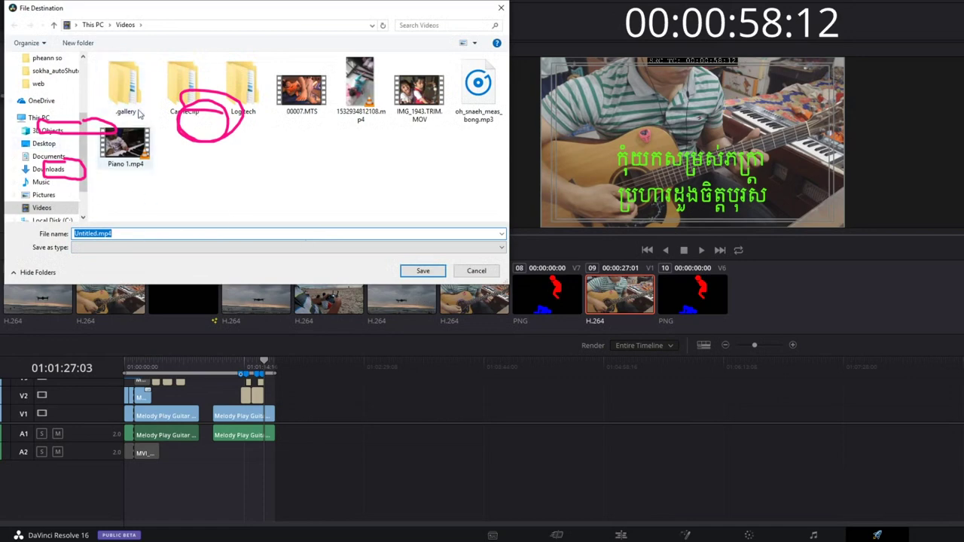
{"action": "left_click", "coordinate": [406, 274]}
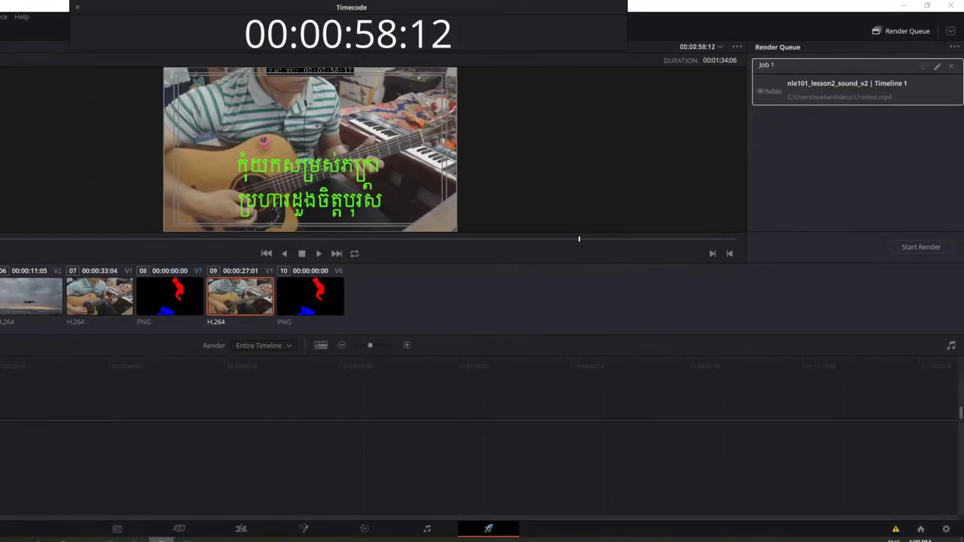
{"action": "mouse_move", "coordinate": [906, 69]}
{"action": "left_mouse_down"}
{"action": "mouse_move", "coordinate": [750, 104]}
{"action": "mouse_move", "coordinate": [882, 65]}
{"action": "left_mouse_up"}
{"action": "mouse_move", "coordinate": [948, 240]}
{"action": "left_mouse_down"}
{"action": "mouse_move", "coordinate": [950, 273]}
{"action": "mouse_move", "coordinate": [930, 225]}
{"action": "left_mouse_up"}
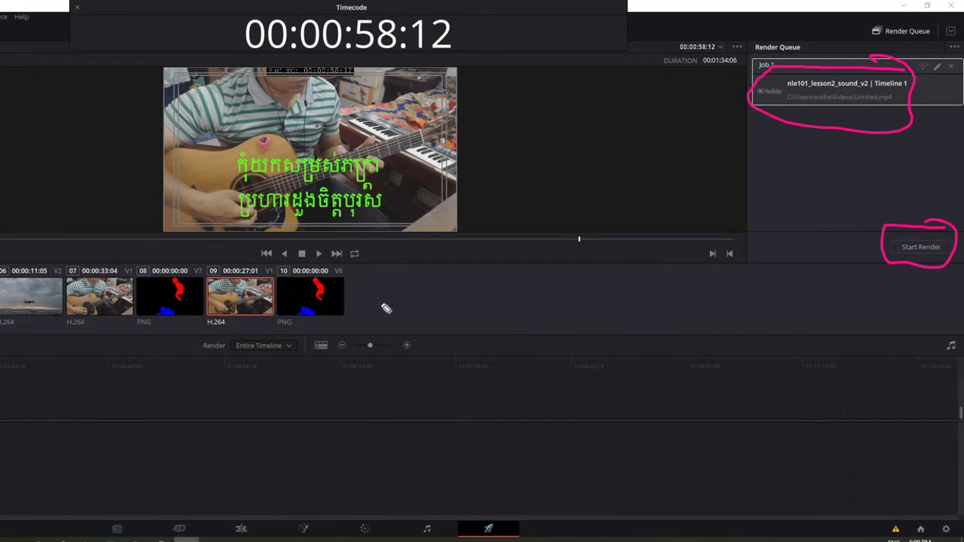
{"action": "mouse_move", "coordinate": [921, 83]}
{"action": "left_mouse_down"}
{"action": "mouse_move", "coordinate": [948, 75]}
{"action": "mouse_move", "coordinate": [951, 111]}
{"action": "left_mouse_up"}
{"action": "left_click_drag", "start_coordinate": [788, 108], "coordinate": [897, 107]}
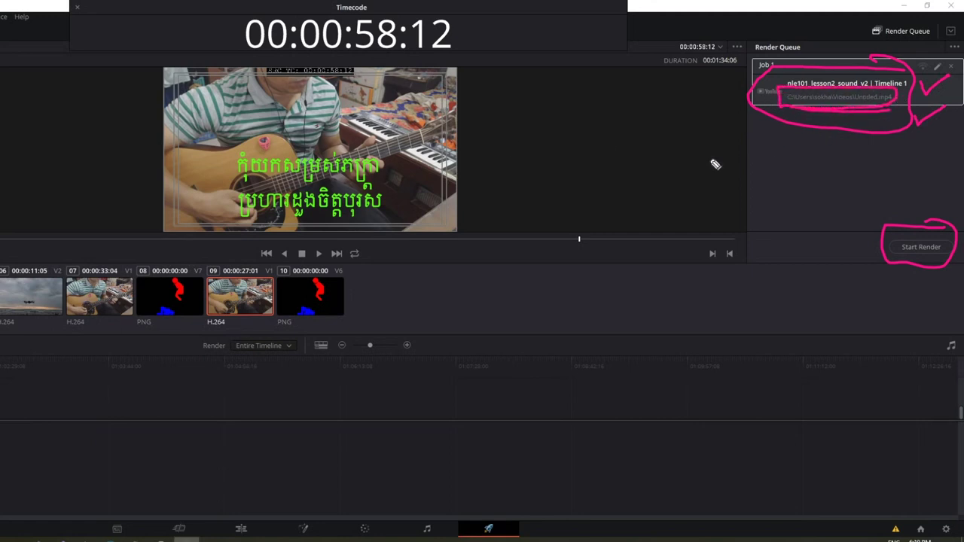